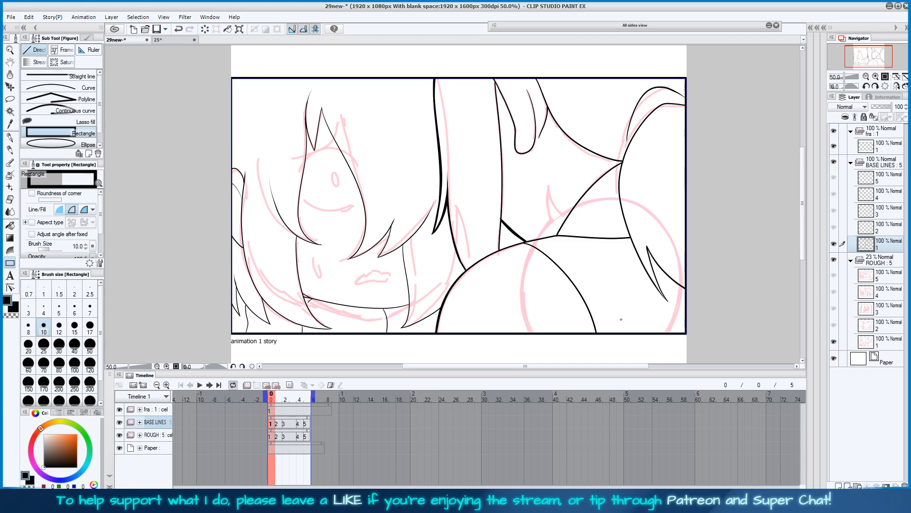
Set up the G-pen with brush size 10 for inking on BASE LINES cel 1
{"action": "left_click_drag", "start_coordinate": [803, 176], "coordinate": [803, 174]}
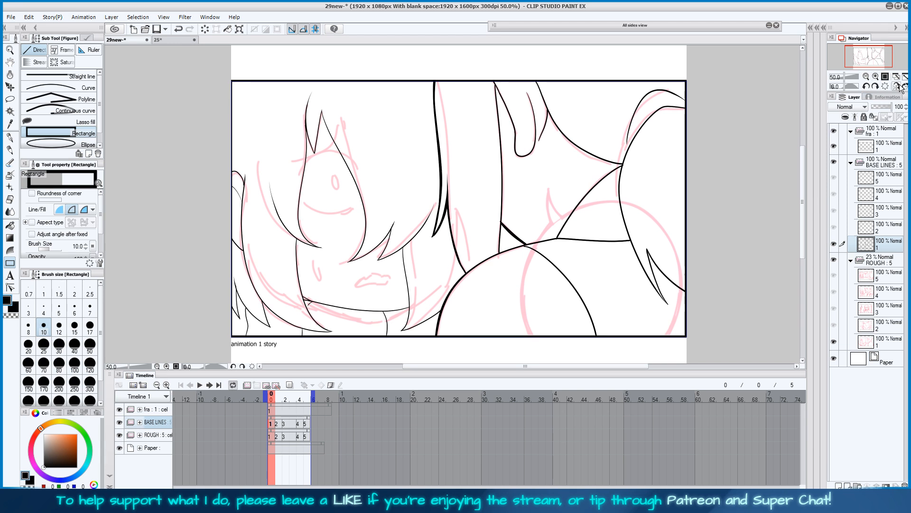
{"action": "left_click", "coordinate": [896, 86]}
{"action": "left_click", "coordinate": [876, 77]}
{"action": "left_click", "coordinate": [896, 86]}
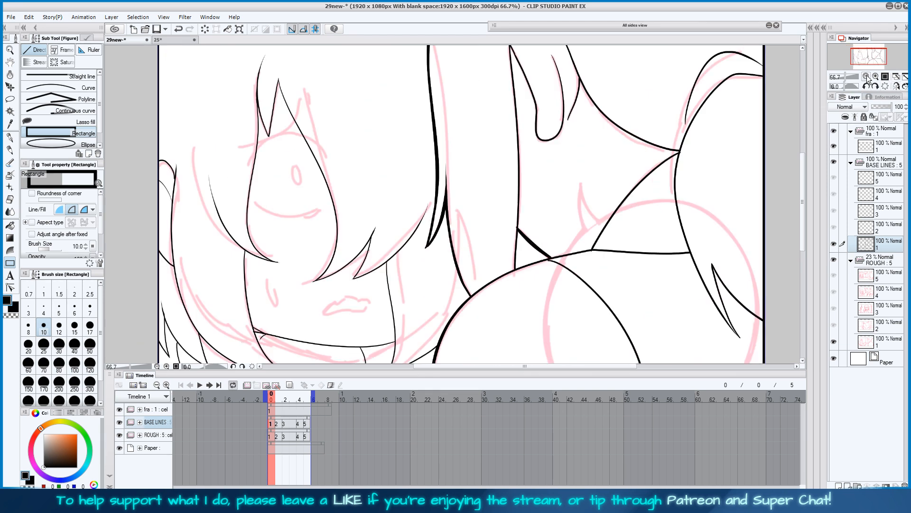
{"action": "left_click", "coordinate": [866, 77]}
{"action": "key", "text": "p"}
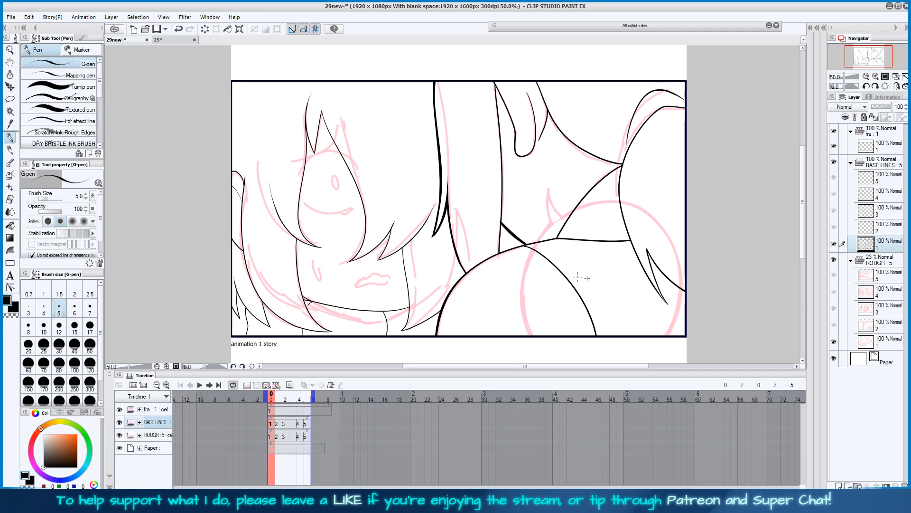
{"action": "left_click", "coordinate": [876, 76]}
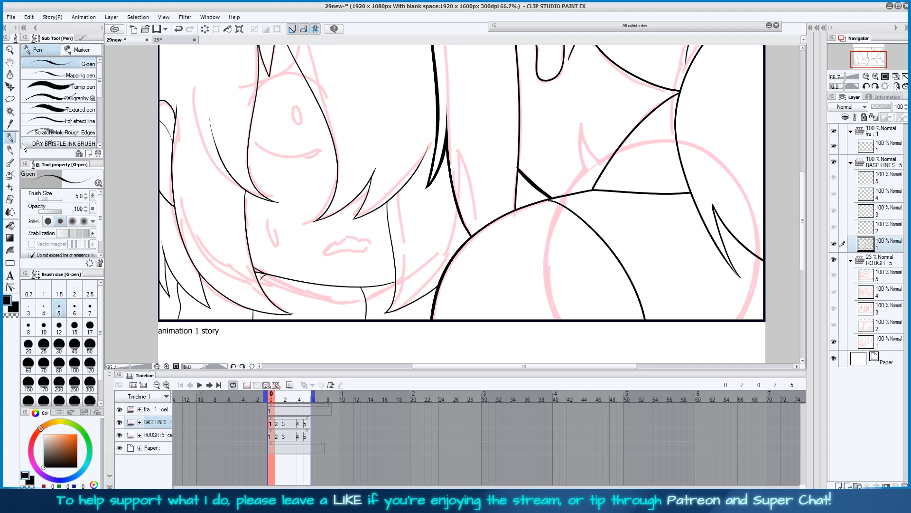
{"action": "left_click", "coordinate": [43, 325]}
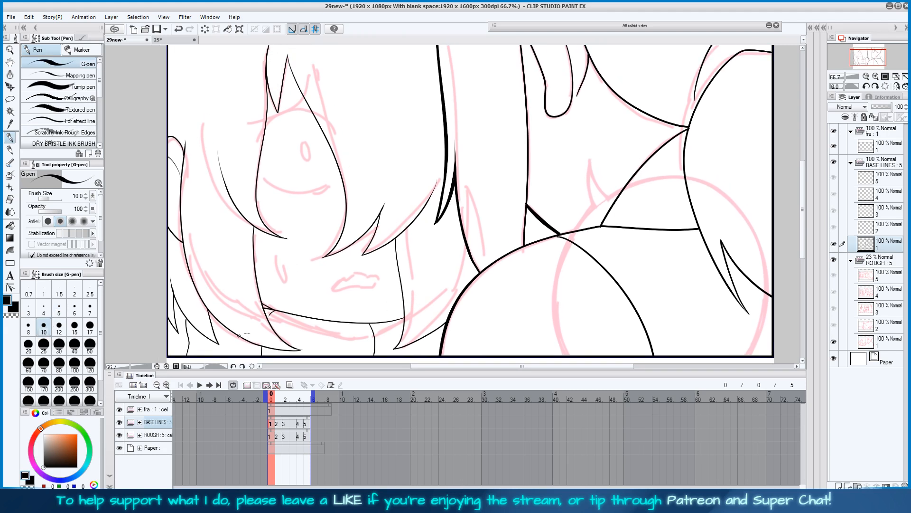
Try to ink the upper eyelid arc over the pink eye sketch in a mirrored view, and check it against the whole frame
{"action": "left_click", "coordinate": [896, 86]}
{"action": "left_click_drag", "start_coordinate": [563, 160], "coordinate": [410, 175]}
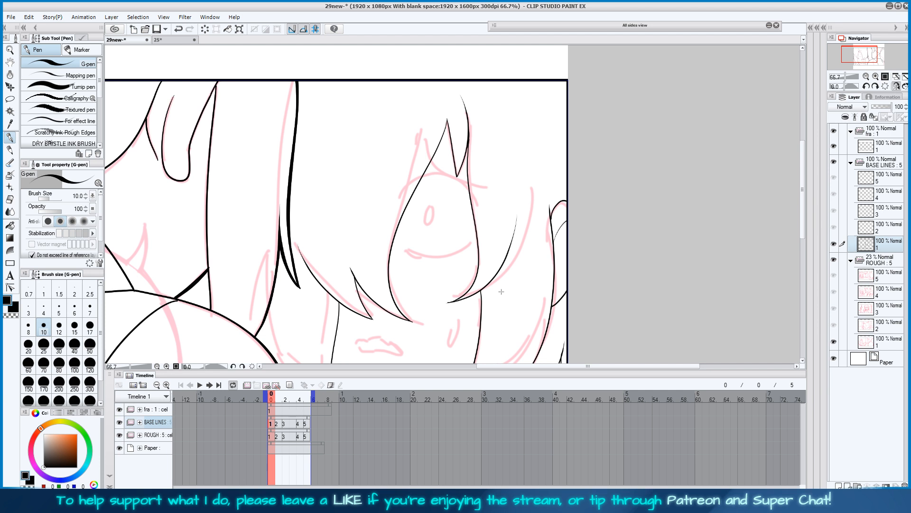
{"action": "left_click_drag", "start_coordinate": [502, 292], "coordinate": [514, 279]}
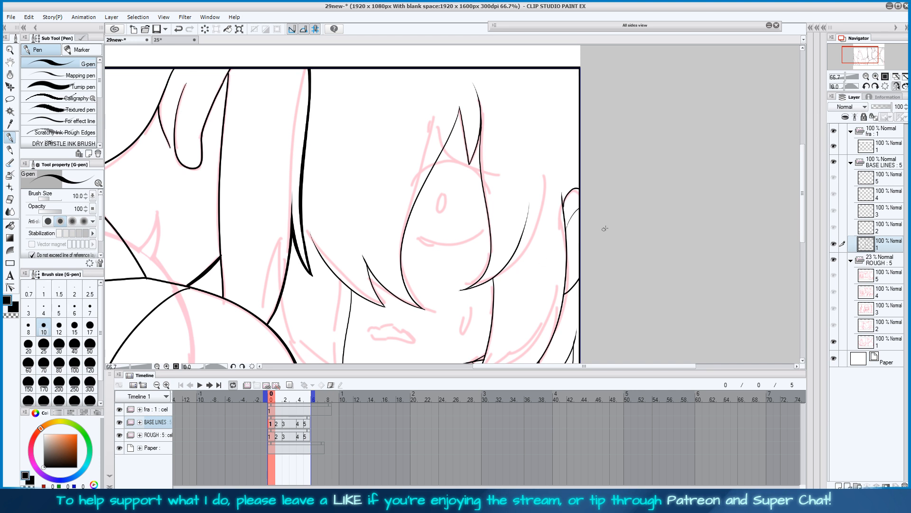
{"action": "left_click", "coordinate": [875, 77]}
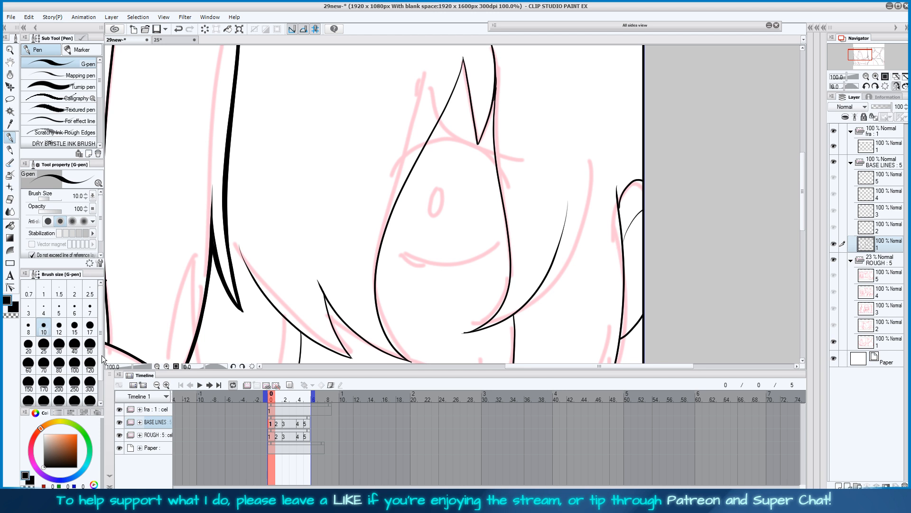
{"action": "left_click_drag", "start_coordinate": [482, 268], "coordinate": [450, 287]}
{"action": "left_click_drag", "start_coordinate": [478, 251], "coordinate": [467, 262]}
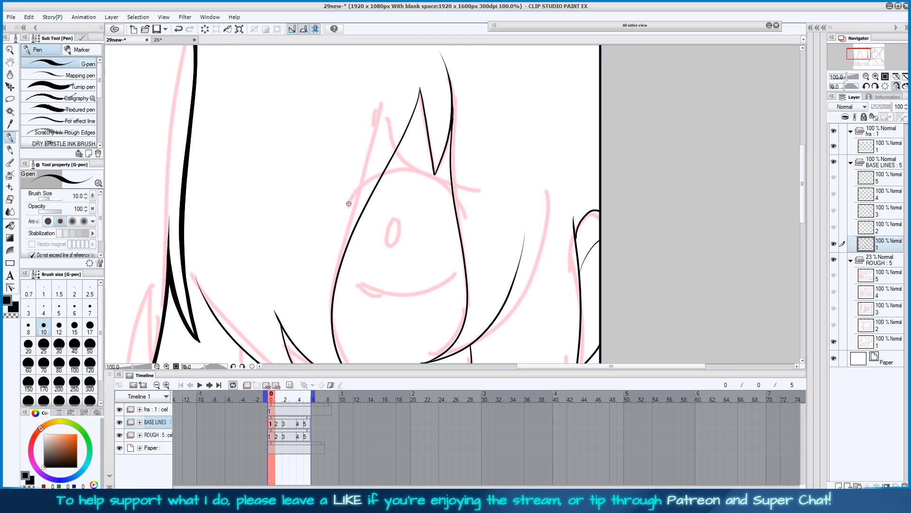
{"action": "mouse_move", "coordinate": [348, 206]}
{"action": "left_mouse_down"}
{"action": "mouse_move", "coordinate": [378, 172]}
{"action": "mouse_move", "coordinate": [400, 168]}
{"action": "mouse_move", "coordinate": [432, 172]}
{"action": "mouse_move", "coordinate": [463, 219]}
{"action": "left_mouse_up"}
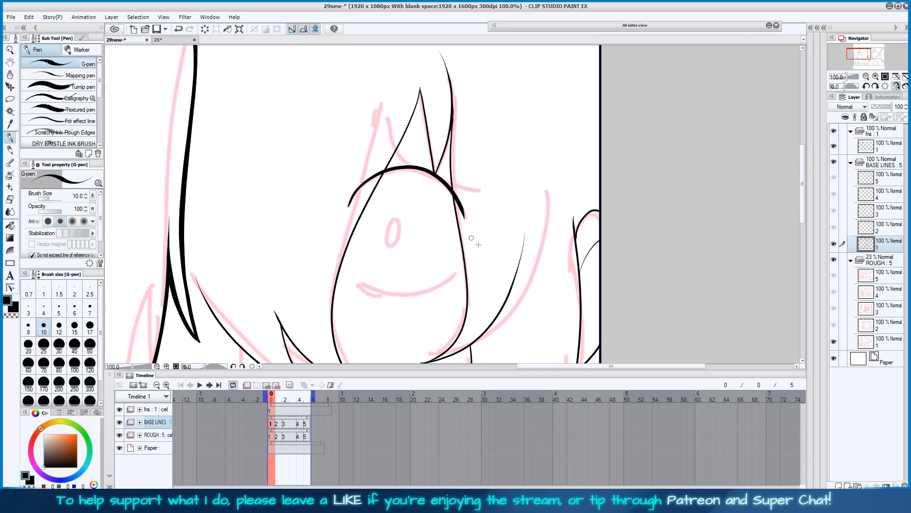
{"action": "left_click", "coordinate": [895, 87]}
{"action": "left_click", "coordinate": [896, 76]}
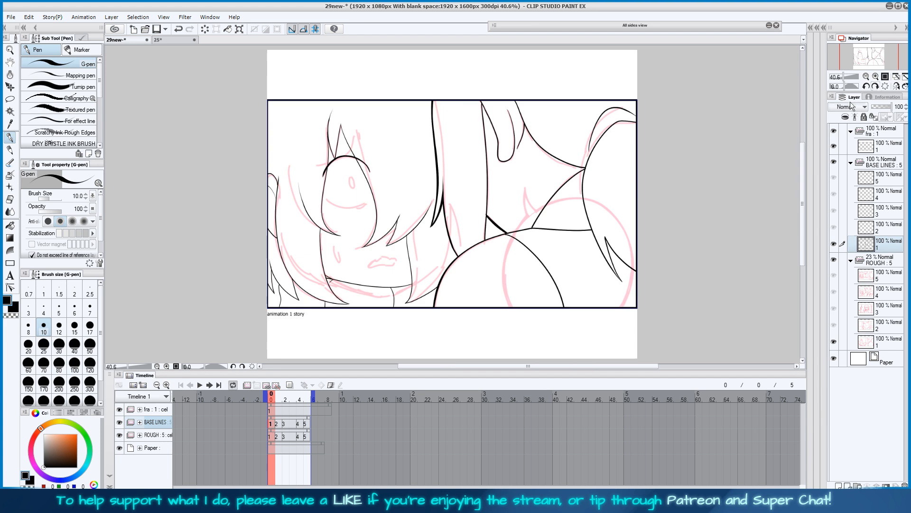
{"action": "left_click_drag", "start_coordinate": [634, 264], "coordinate": [618, 268]}
{"action": "left_click", "coordinate": [876, 76]}
{"action": "left_click", "coordinate": [876, 77]}
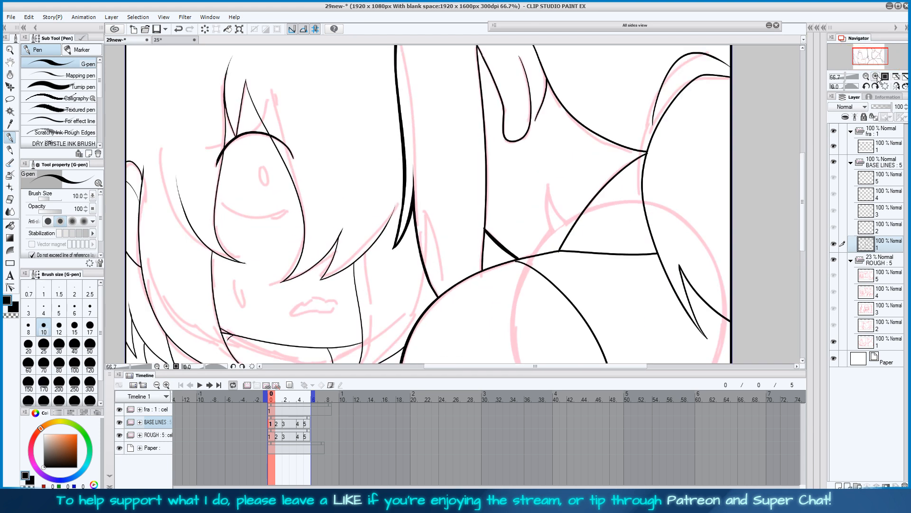
{"action": "left_click", "coordinate": [885, 76]}
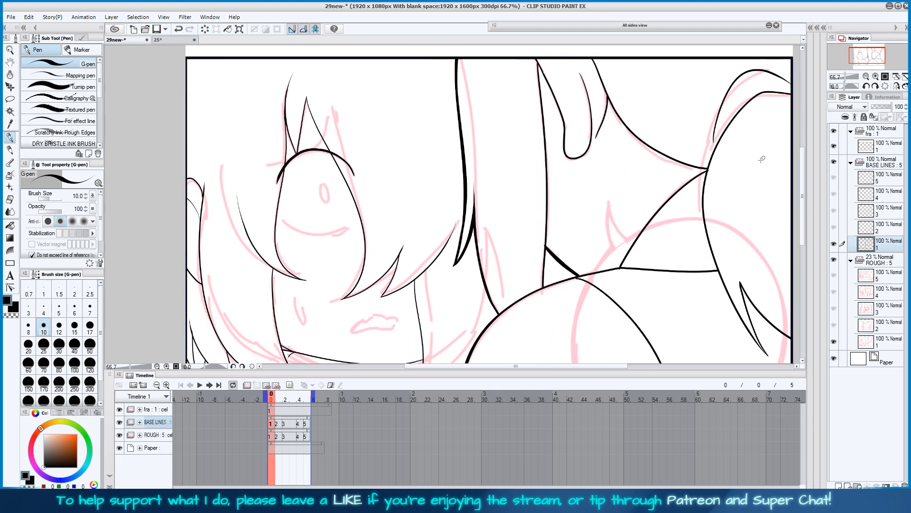
Undo the eyelid arc and ink it again over the pink sketch, adding short lashes at the outer corner
{"action": "left_click", "coordinate": [896, 87]}
{"action": "left_click_drag", "start_coordinate": [645, 283], "coordinate": [544, 305]}
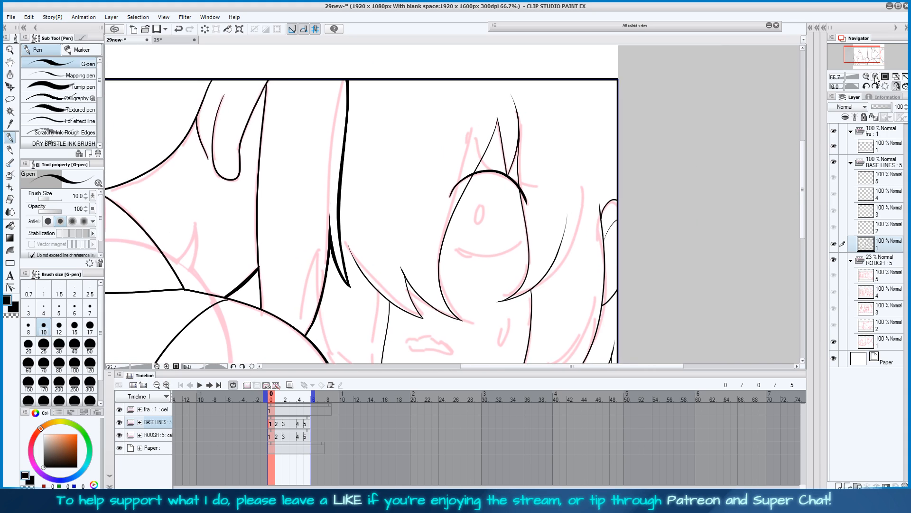
{"action": "left_click", "coordinate": [876, 76]}
{"action": "left_click_drag", "start_coordinate": [642, 281], "coordinate": [566, 288]}
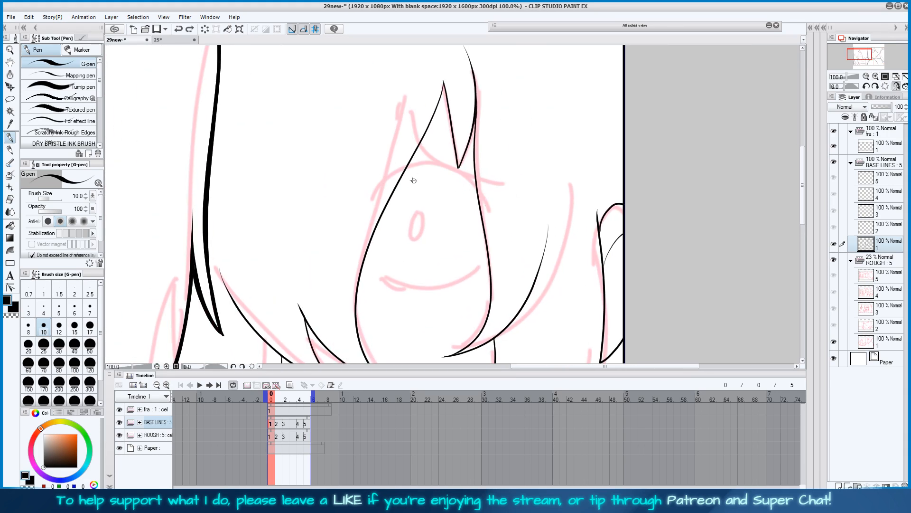
{"action": "mouse_move", "coordinate": [372, 196]}
{"action": "left_mouse_down"}
{"action": "mouse_move", "coordinate": [404, 169]}
{"action": "mouse_move", "coordinate": [434, 163]}
{"action": "mouse_move", "coordinate": [455, 168]}
{"action": "mouse_move", "coordinate": [495, 213]}
{"action": "mouse_move", "coordinate": [486, 199]}
{"action": "mouse_move", "coordinate": [493, 193]}
{"action": "mouse_move", "coordinate": [486, 195]}
{"action": "left_mouse_up"}
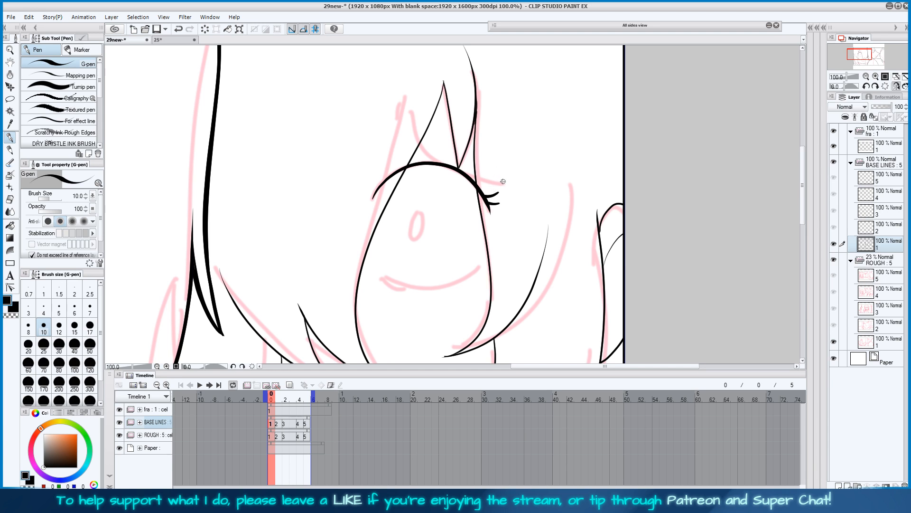
Ink the curved lower eyelid along the sketch, redrawing the first stroke and adding a short crease line under its inner end
{"action": "left_click_drag", "start_coordinate": [509, 305], "coordinate": [518, 255]}
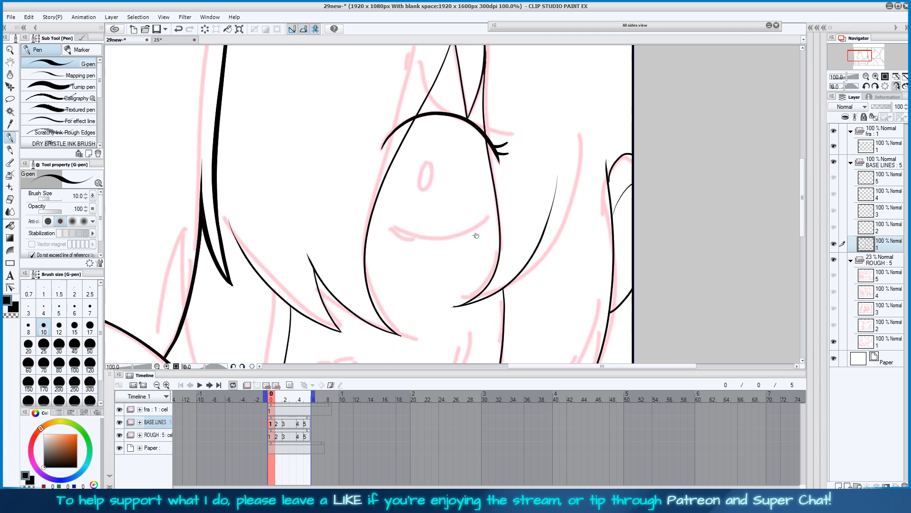
{"action": "mouse_move", "coordinate": [394, 225]}
{"action": "left_mouse_down"}
{"action": "mouse_move", "coordinate": [438, 238]}
{"action": "mouse_move", "coordinate": [487, 218]}
{"action": "left_mouse_up"}
{"action": "left_click", "coordinate": [897, 86]}
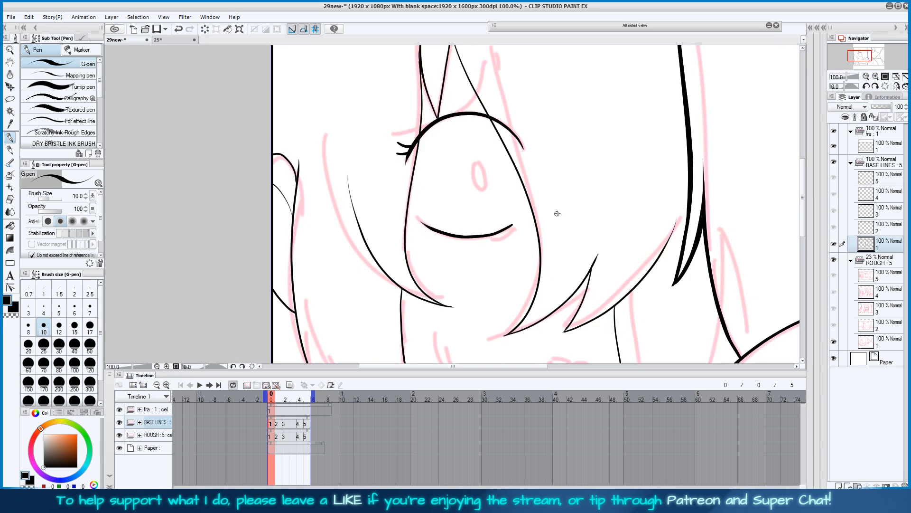
{"action": "key", "text": "ctrl+z"}
{"action": "mouse_move", "coordinate": [515, 224]}
{"action": "left_mouse_down"}
{"action": "mouse_move", "coordinate": [474, 234]}
{"action": "mouse_move", "coordinate": [439, 232]}
{"action": "mouse_move", "coordinate": [417, 217]}
{"action": "left_mouse_up"}
{"action": "left_click_drag", "start_coordinate": [507, 234], "coordinate": [491, 241]}
Ink the small oval pupil inside the eye with the Turnip pen at brush size 5
{"action": "left_click_drag", "start_coordinate": [590, 217], "coordinate": [549, 258]}
{"action": "left_click", "coordinate": [71, 87]}
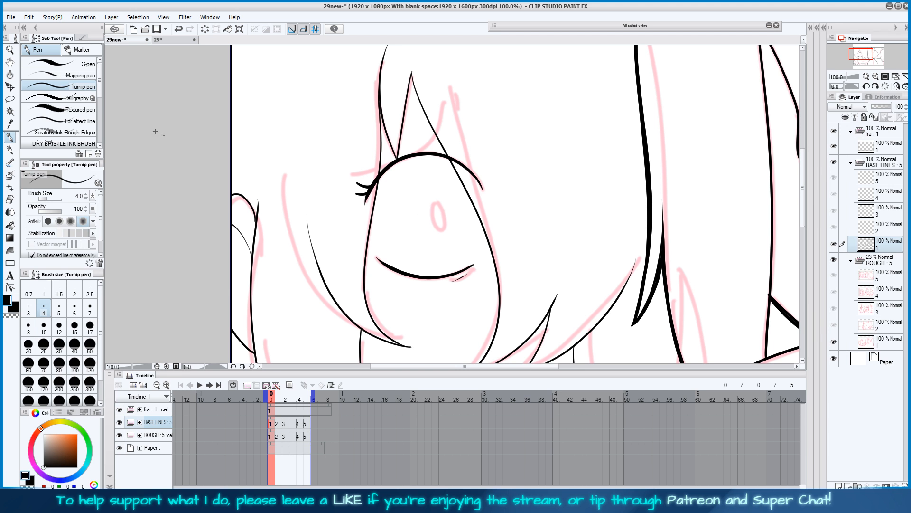
{"action": "left_click", "coordinate": [59, 309]}
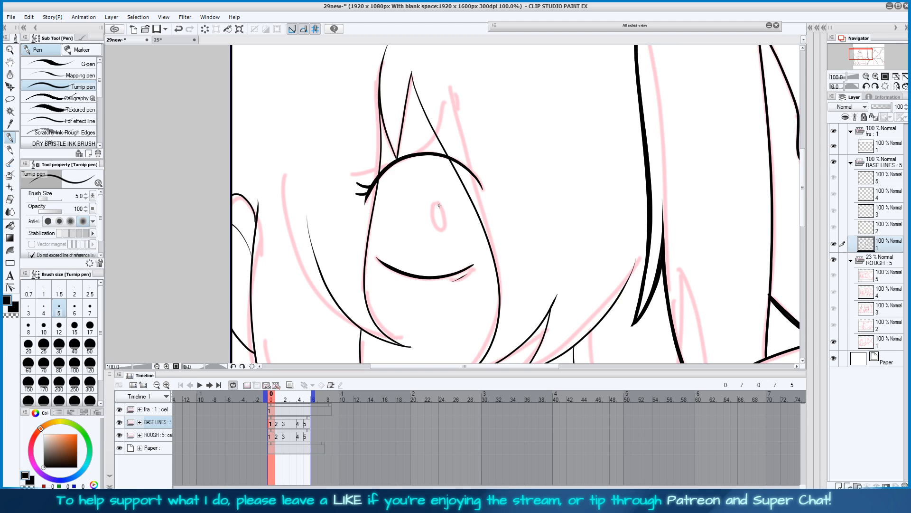
{"action": "mouse_move", "coordinate": [439, 205]}
{"action": "left_mouse_down"}
{"action": "mouse_move", "coordinate": [430, 215]}
{"action": "mouse_move", "coordinate": [437, 229]}
{"action": "mouse_move", "coordinate": [446, 222]}
{"action": "mouse_move", "coordinate": [439, 204]}
{"action": "left_mouse_up"}
{"action": "left_click", "coordinate": [896, 77]}
{"action": "left_click_drag", "start_coordinate": [577, 314], "coordinate": [592, 315]}
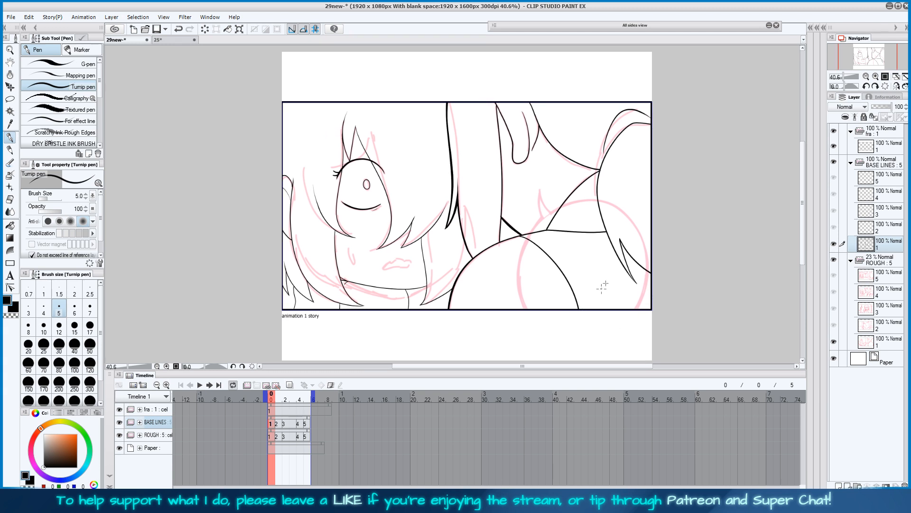
Ink the outline of the slightly open mouth over the sketch, with a short line below the lower lip
{"action": "left_click", "coordinate": [876, 77]}
{"action": "left_click", "coordinate": [876, 76]}
{"action": "left_click", "coordinate": [876, 77]}
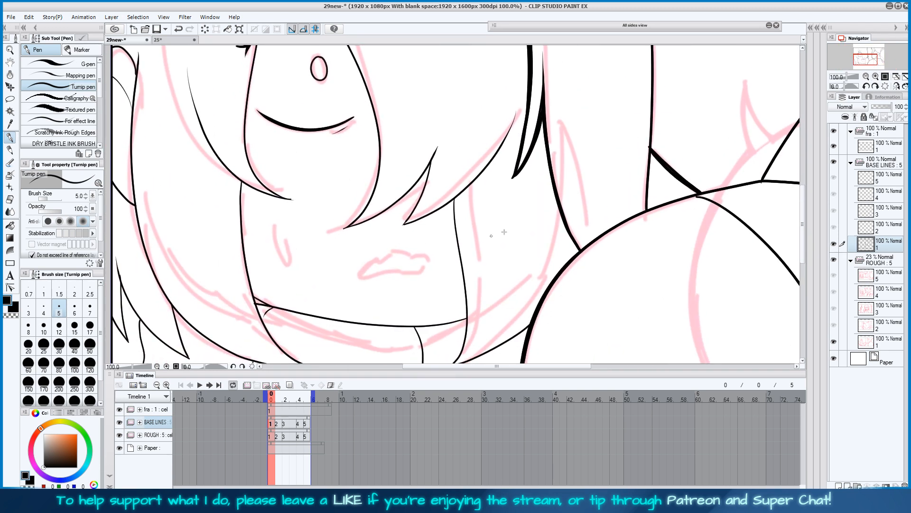
{"action": "left_click", "coordinate": [897, 86]}
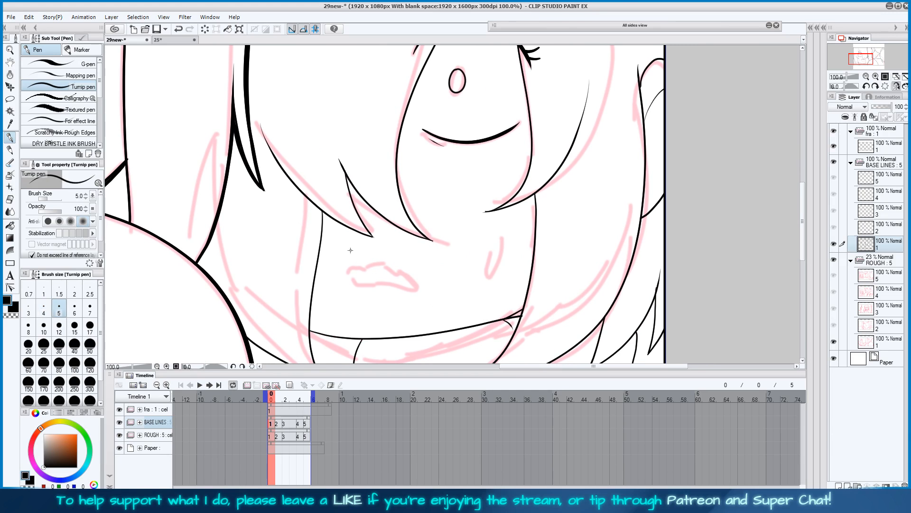
{"action": "mouse_move", "coordinate": [349, 270]}
{"action": "left_mouse_down"}
{"action": "mouse_move", "coordinate": [397, 267]}
{"action": "mouse_move", "coordinate": [412, 285]}
{"action": "mouse_move", "coordinate": [350, 277]}
{"action": "mouse_move", "coordinate": [376, 266]}
{"action": "mouse_move", "coordinate": [360, 281]}
{"action": "mouse_move", "coordinate": [389, 267]}
{"action": "left_mouse_up"}
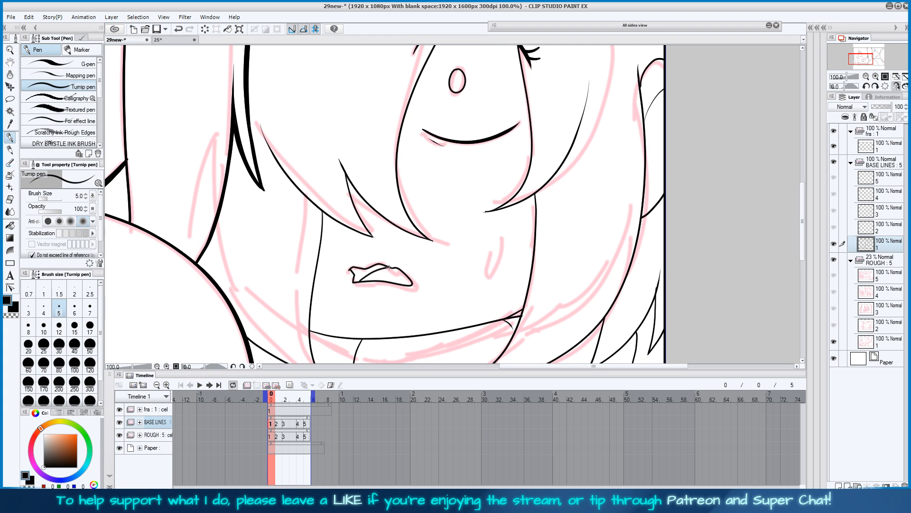
{"action": "left_click_drag", "start_coordinate": [348, 295], "coordinate": [373, 295]}
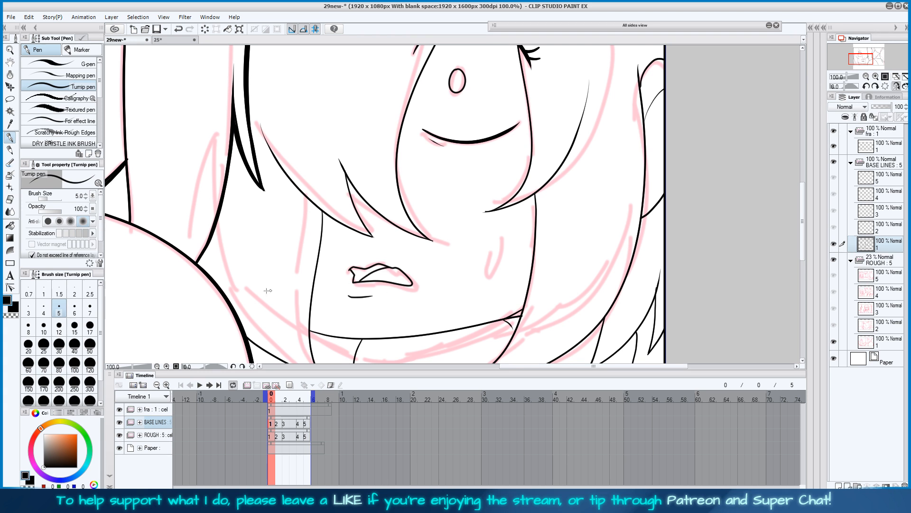
Fill the dark part of the open mouth with black, referring to other layers with a color margin of 46.9
{"action": "left_click", "coordinate": [10, 225]}
{"action": "left_click_drag", "start_coordinate": [42, 220], "coordinate": [50, 221]}
{"action": "left_click", "coordinate": [361, 274]}
{"action": "left_click", "coordinate": [895, 86]}
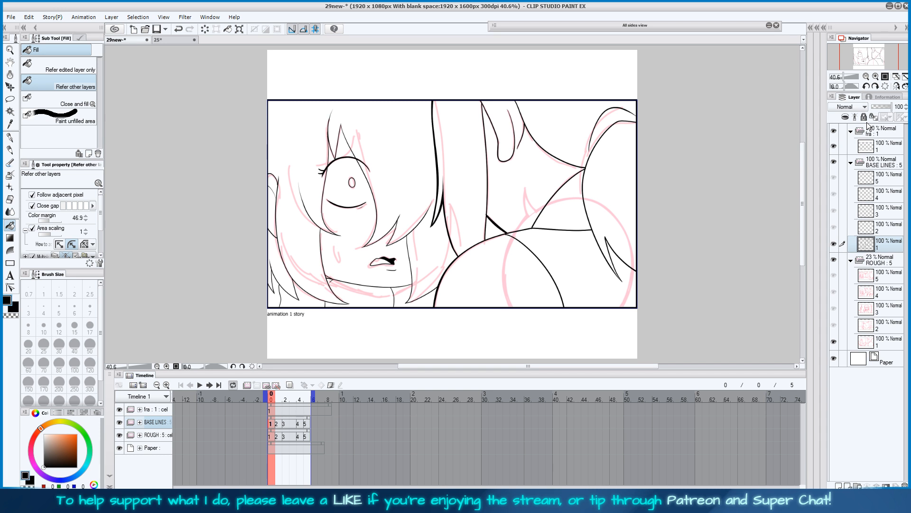
{"action": "left_click", "coordinate": [866, 77]}
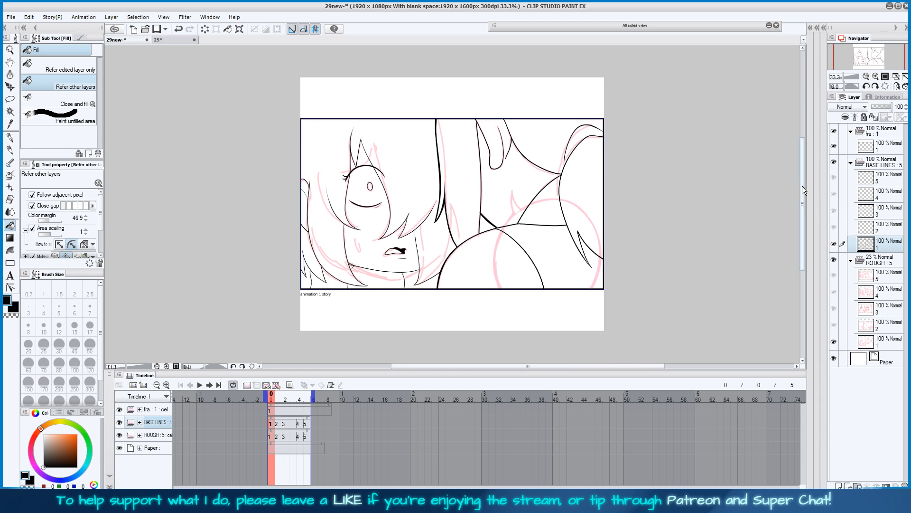
{"action": "left_click_drag", "start_coordinate": [804, 185], "coordinate": [804, 182]}
{"action": "key", "text": "ctrl+plus"}
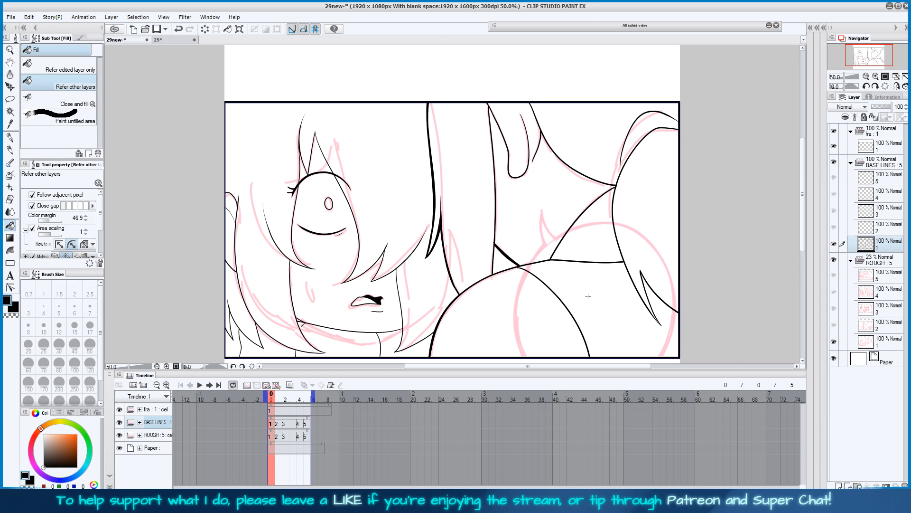
{"action": "left_click_drag", "start_coordinate": [589, 296], "coordinate": [591, 286]}
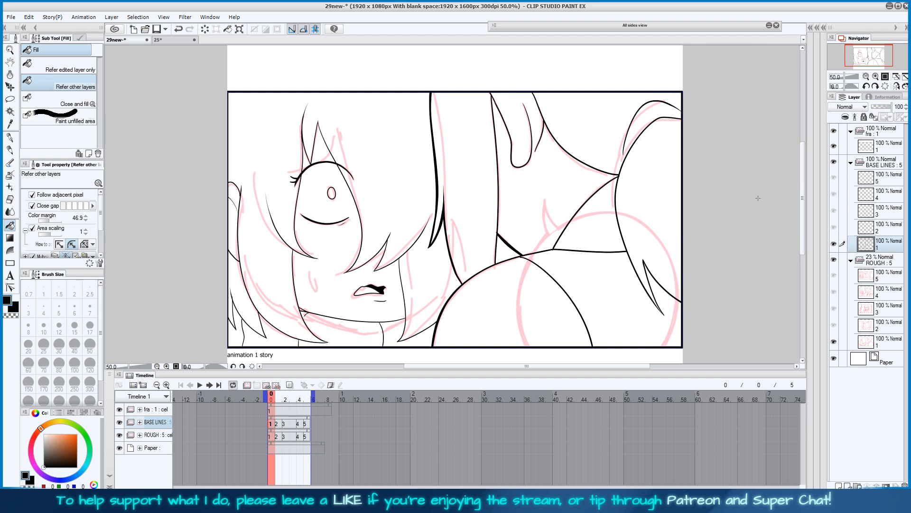
{"action": "left_click_drag", "start_coordinate": [802, 186], "coordinate": [802, 187]}
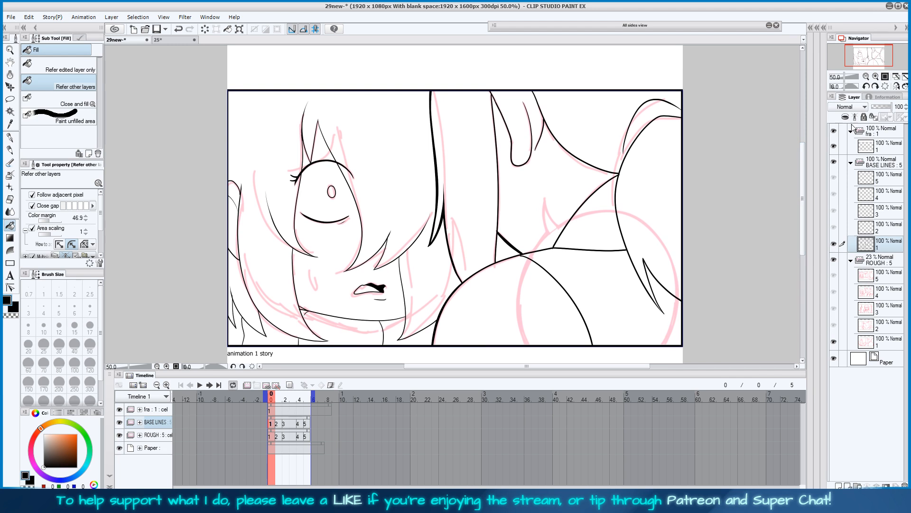
Try to ink the eyebrow above the eye with the Turnip pen at brush size 10, and undo the stroke
{"action": "left_click", "coordinate": [896, 86]}
{"action": "left_click", "coordinate": [875, 76]}
{"action": "left_click_drag", "start_coordinate": [664, 270], "coordinate": [513, 292]}
{"action": "left_click", "coordinate": [876, 75]}
{"action": "left_click_drag", "start_coordinate": [581, 290], "coordinate": [538, 314]}
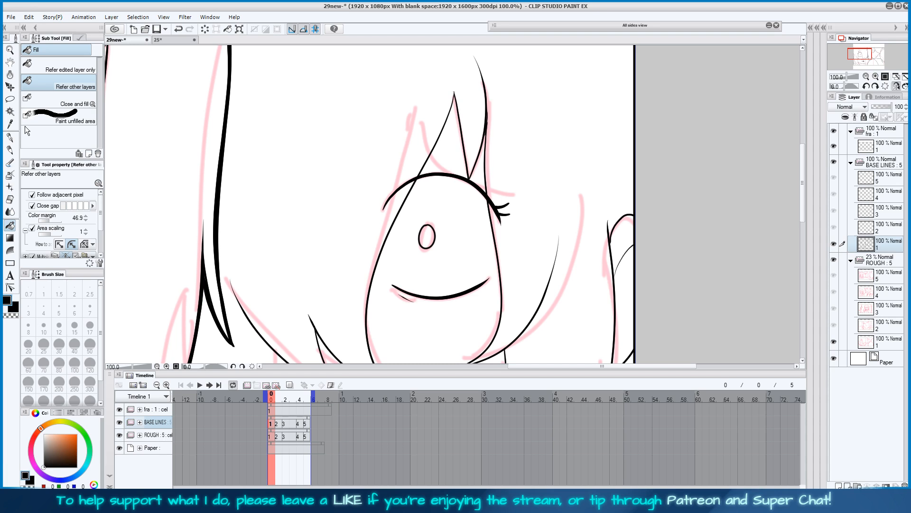
{"action": "left_click", "coordinate": [10, 138]}
{"action": "left_click", "coordinate": [44, 327]}
{"action": "left_click", "coordinate": [60, 329]}
{"action": "left_click", "coordinate": [44, 327]}
{"action": "left_click", "coordinate": [895, 86]}
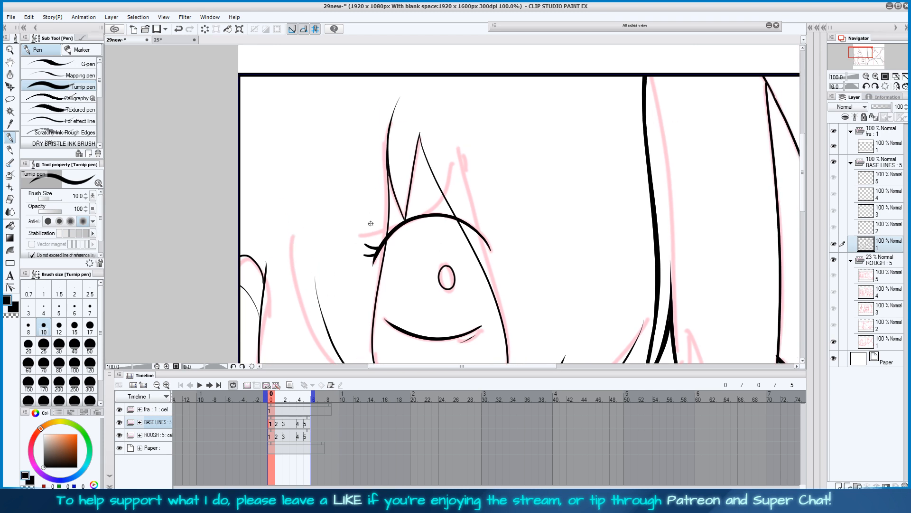
{"action": "left_click_drag", "start_coordinate": [357, 229], "coordinate": [368, 227]}
{"action": "key", "text": "ctrl+z"}
Ink the eyebrow as one tapering curve above the eye with the G-pen, undoing and redrawing the first attempt
{"action": "left_click", "coordinate": [59, 63]}
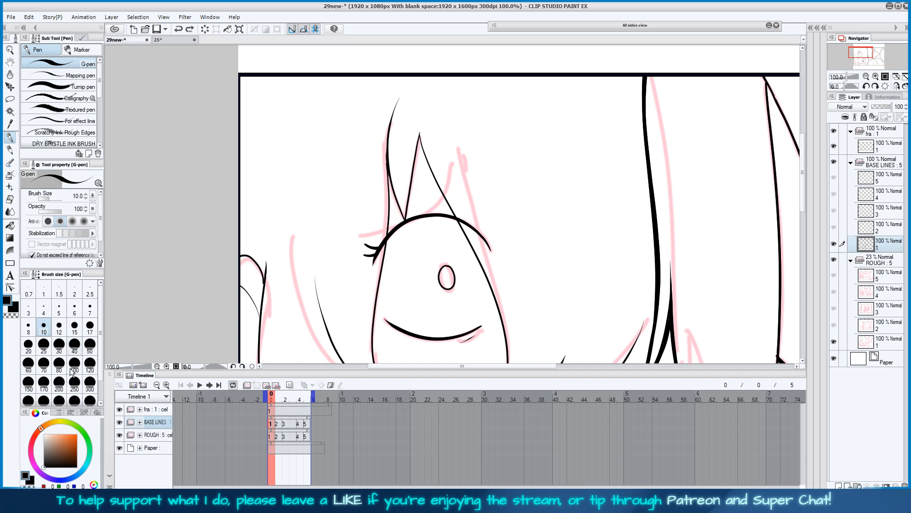
{"action": "mouse_move", "coordinate": [362, 228]}
{"action": "left_mouse_down"}
{"action": "mouse_move", "coordinate": [420, 206]}
{"action": "mouse_move", "coordinate": [462, 153]}
{"action": "mouse_move", "coordinate": [474, 157]}
{"action": "left_mouse_up"}
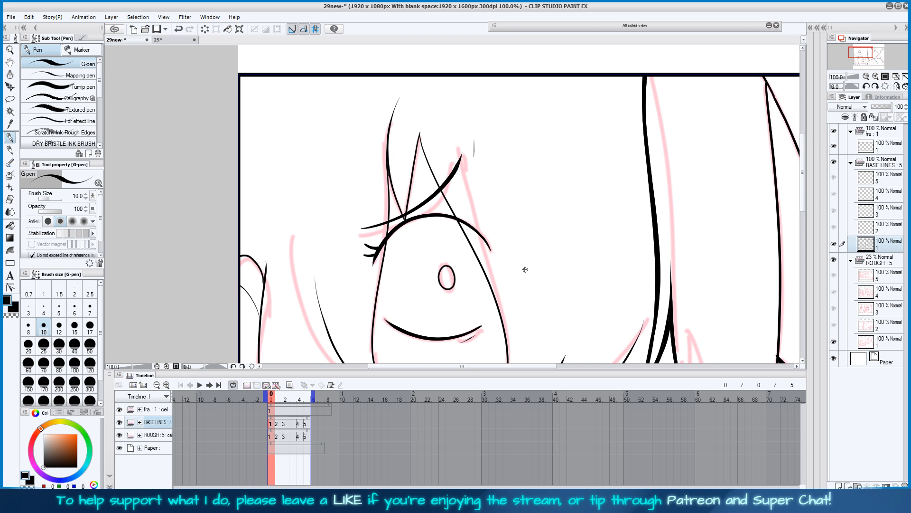
{"action": "key", "text": "ctrl+z"}
{"action": "key", "text": "ctrl+z"}
{"action": "mouse_move", "coordinate": [359, 226]}
{"action": "left_mouse_down"}
{"action": "mouse_move", "coordinate": [438, 197]}
{"action": "mouse_move", "coordinate": [485, 138]}
{"action": "left_mouse_up"}
{"action": "left_click", "coordinate": [904, 80]}
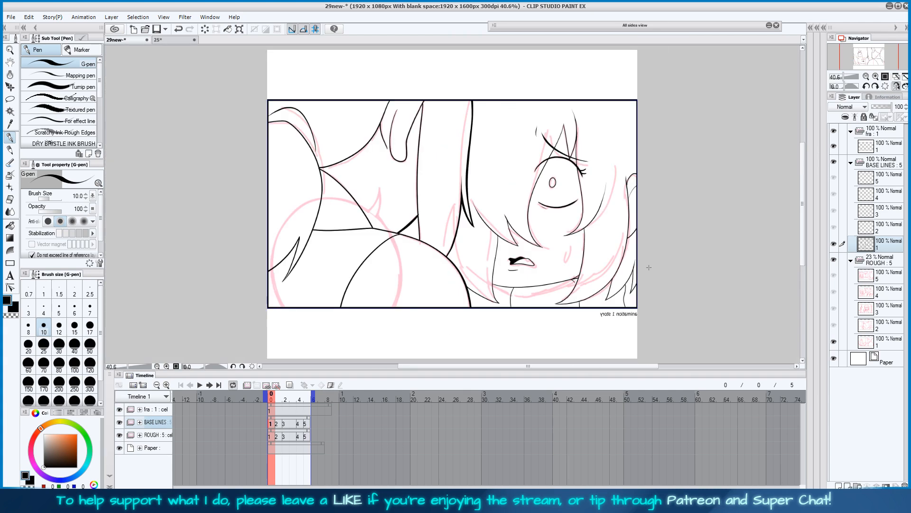
{"action": "left_click", "coordinate": [875, 76]}
{"action": "left_click", "coordinate": [876, 76]}
{"action": "left_click", "coordinate": [876, 76]}
{"action": "left_click_drag", "start_coordinate": [736, 279], "coordinate": [603, 299]}
{"action": "left_click_drag", "start_coordinate": [579, 176], "coordinate": [586, 204]}
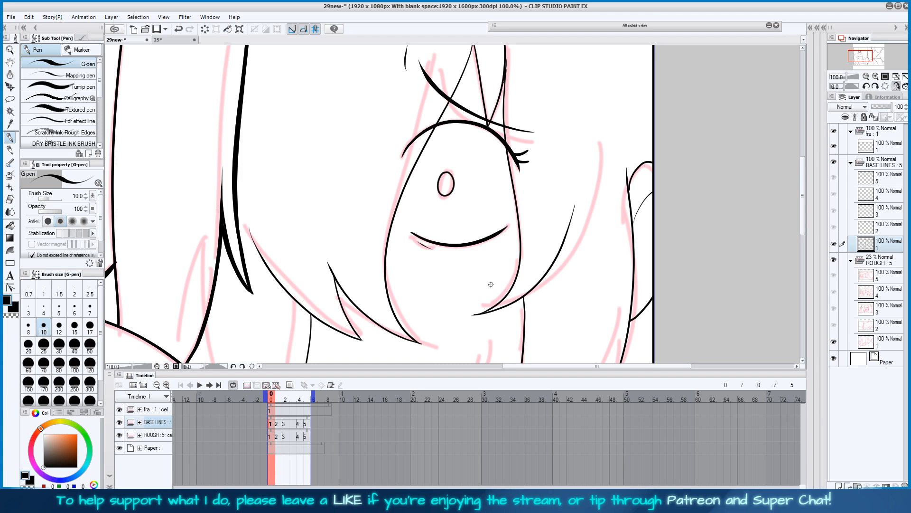
Turn off the mirrored view of the canvas and show the whole frame at 50% zoom
{"action": "left_click_drag", "start_coordinate": [527, 277], "coordinate": [561, 248]}
{"action": "left_click", "coordinate": [896, 76]}
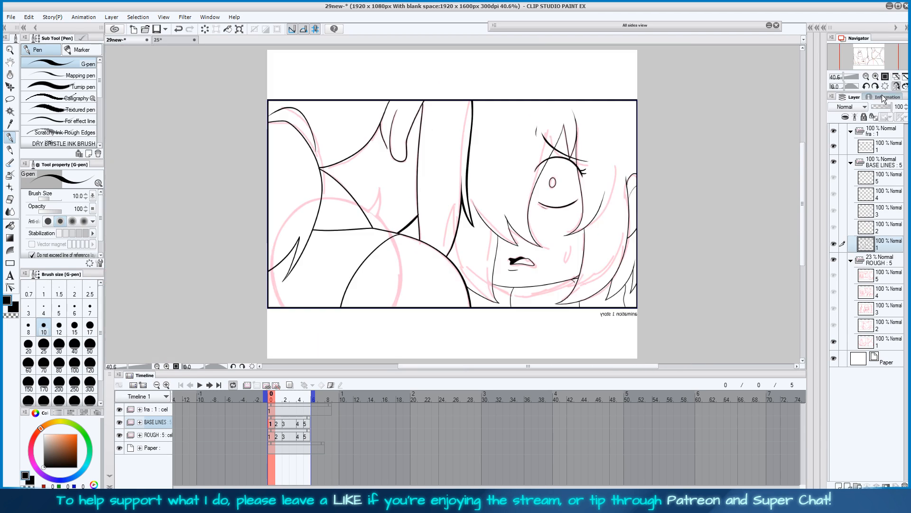
{"action": "left_click", "coordinate": [895, 87]}
{"action": "left_click", "coordinate": [875, 76]}
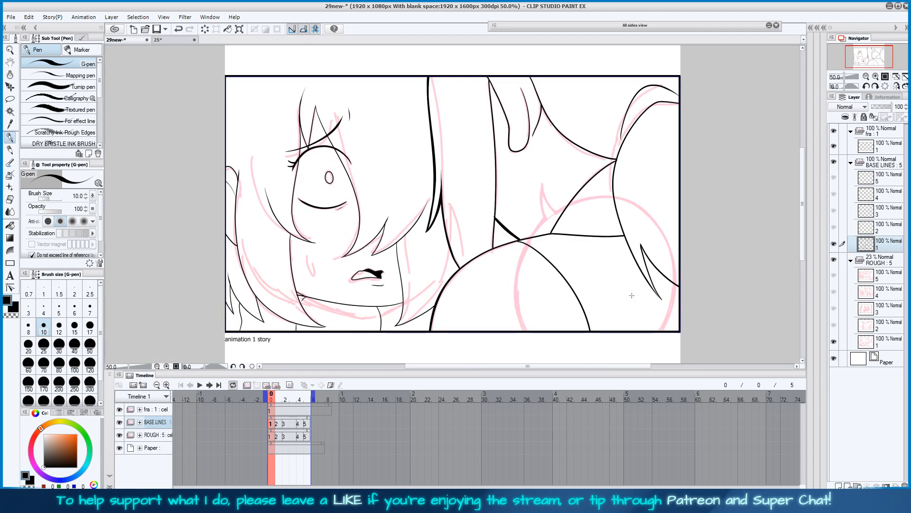
Create a new animation folder between BASE LINES and ROUGH and name it col
{"action": "left_click", "coordinate": [879, 268]}
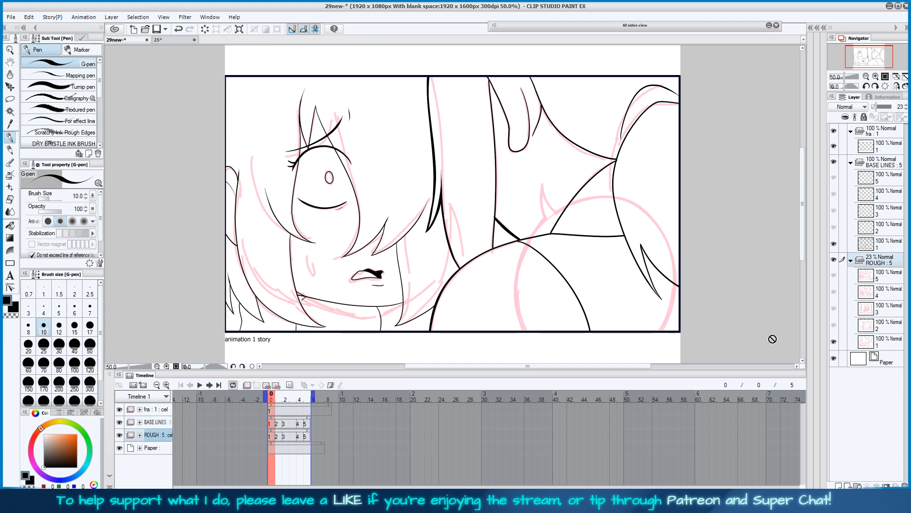
{"action": "left_click", "coordinate": [272, 436]}
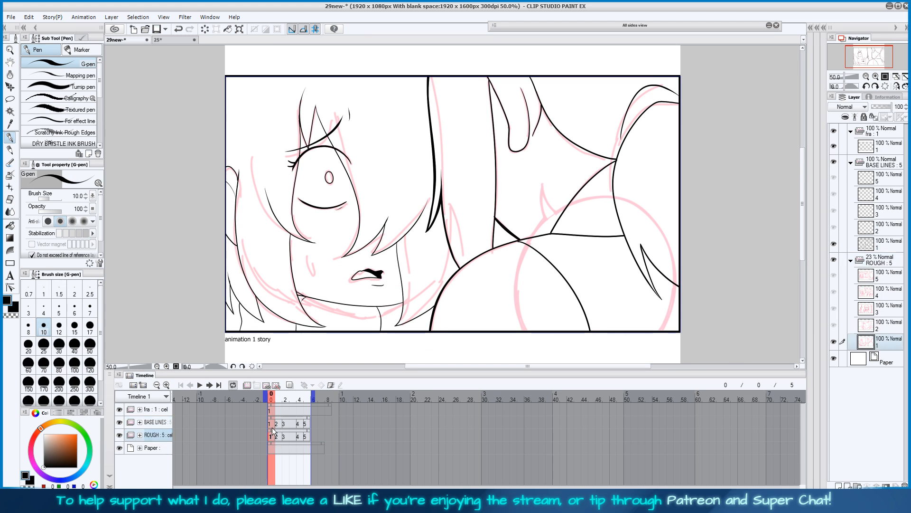
{"action": "left_click", "coordinate": [272, 425]}
{"action": "left_click", "coordinate": [272, 437]}
{"action": "left_click", "coordinate": [247, 385]}
{"action": "double_click", "coordinate": [157, 436]}
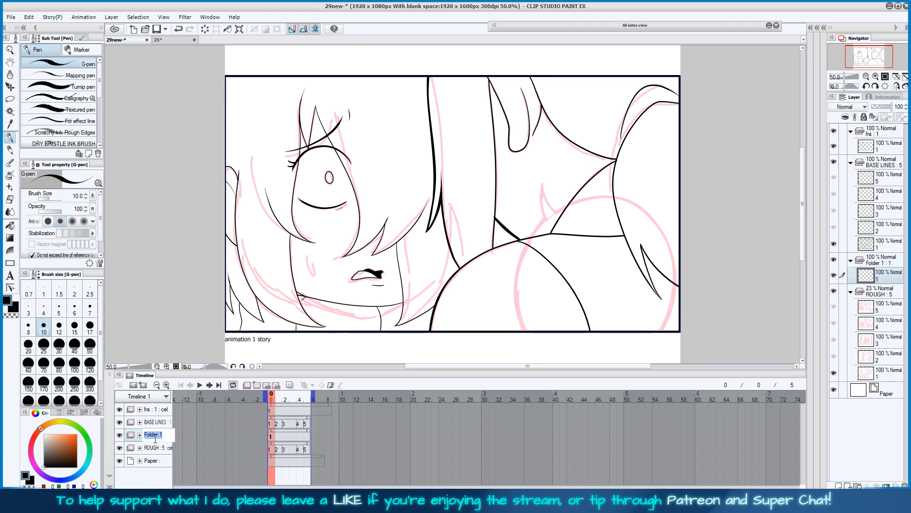
{"action": "type", "text": "col"}
{"action": "key", "text": "Return"}
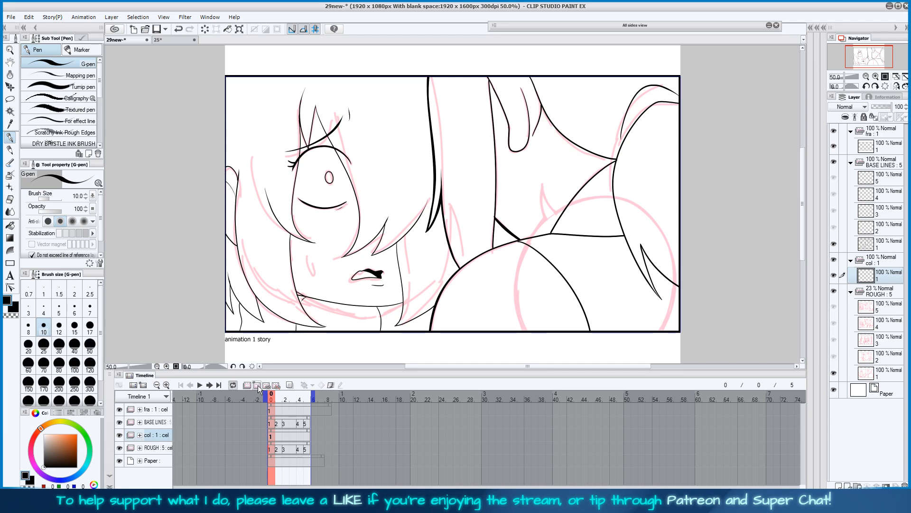
Add cels 2 to 5 to the col folder at the same frames as the BASE LINES cels
{"action": "left_click", "coordinate": [257, 385]}
{"action": "left_click", "coordinate": [258, 385]}
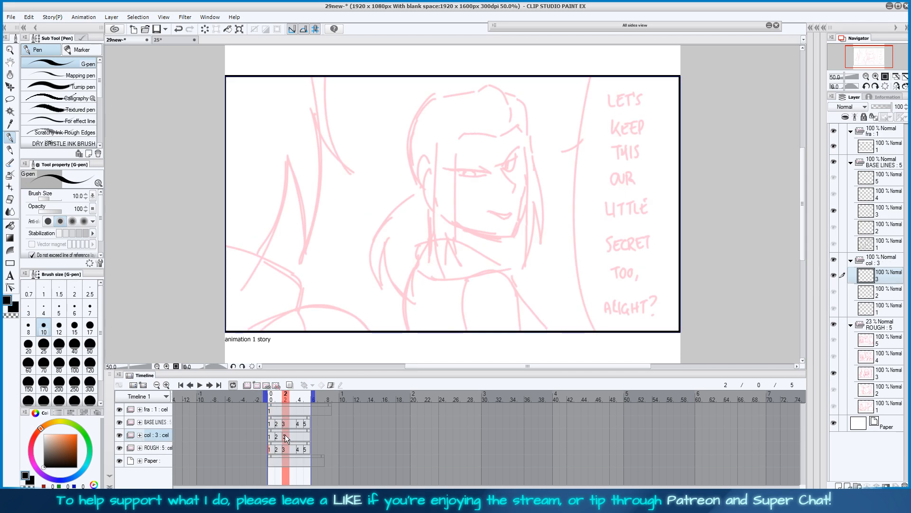
{"action": "left_click", "coordinate": [278, 436]}
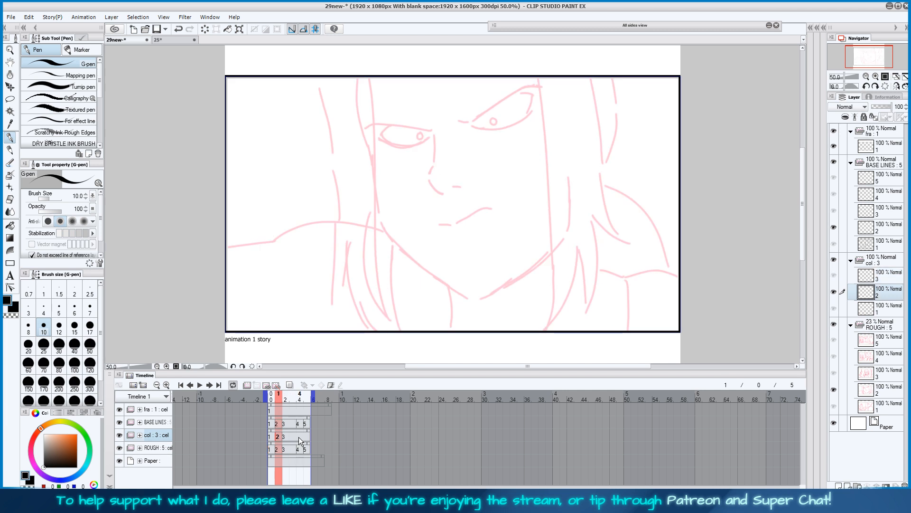
{"action": "left_click", "coordinate": [299, 436]}
{"action": "left_click", "coordinate": [306, 435]}
{"action": "left_click", "coordinate": [301, 436]}
{"action": "left_click", "coordinate": [307, 436]}
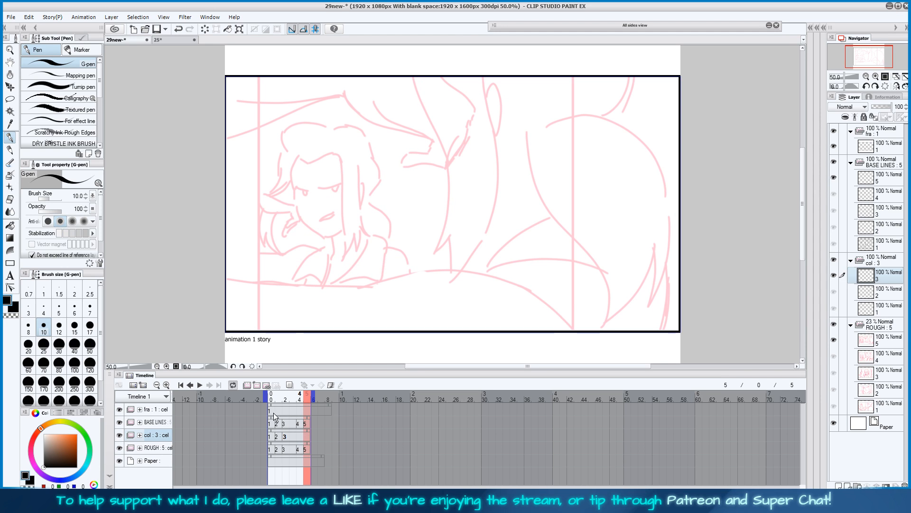
{"action": "left_click", "coordinate": [257, 386]}
{"action": "left_click", "coordinate": [307, 436]}
{"action": "left_click", "coordinate": [257, 386]}
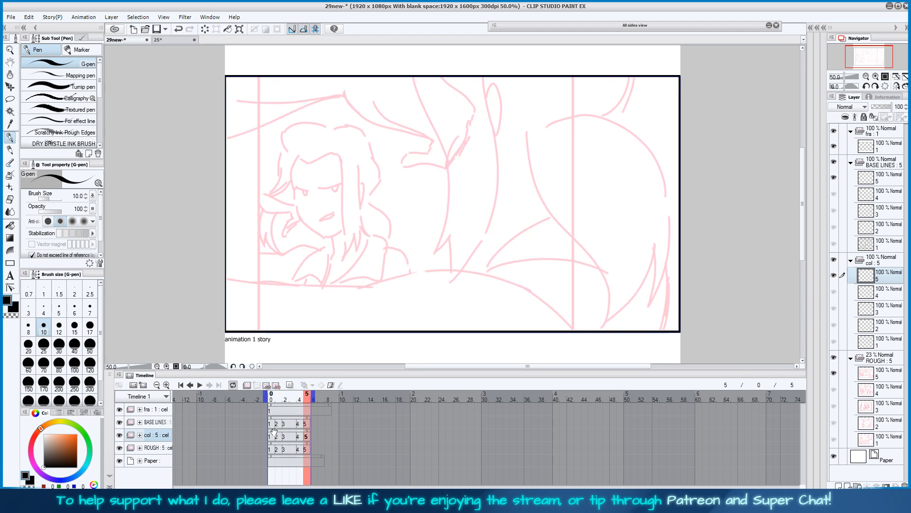
Set the BASE LINES folder as the reference layer and select its cel 1 at the first frame
{"action": "left_click", "coordinate": [273, 435]}
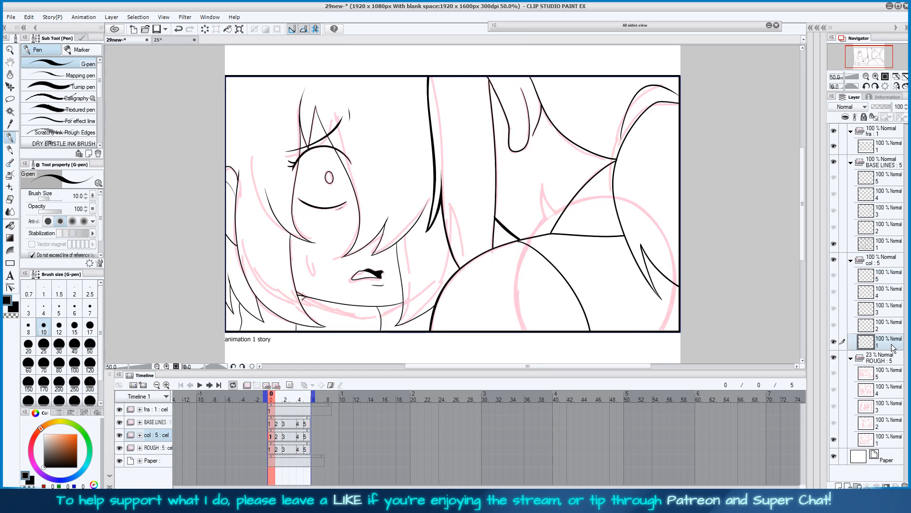
{"action": "left_click", "coordinate": [884, 164]}
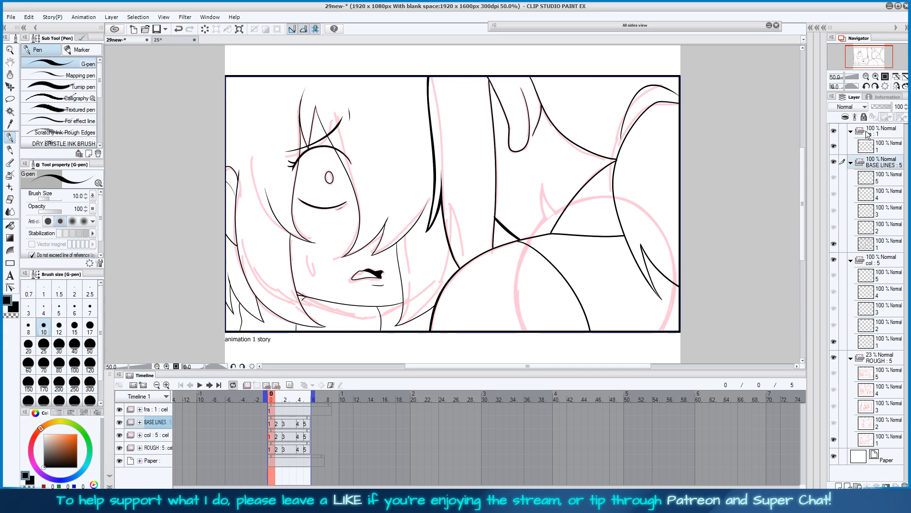
{"action": "left_click", "coordinate": [301, 433]}
{"action": "left_click", "coordinate": [270, 423]}
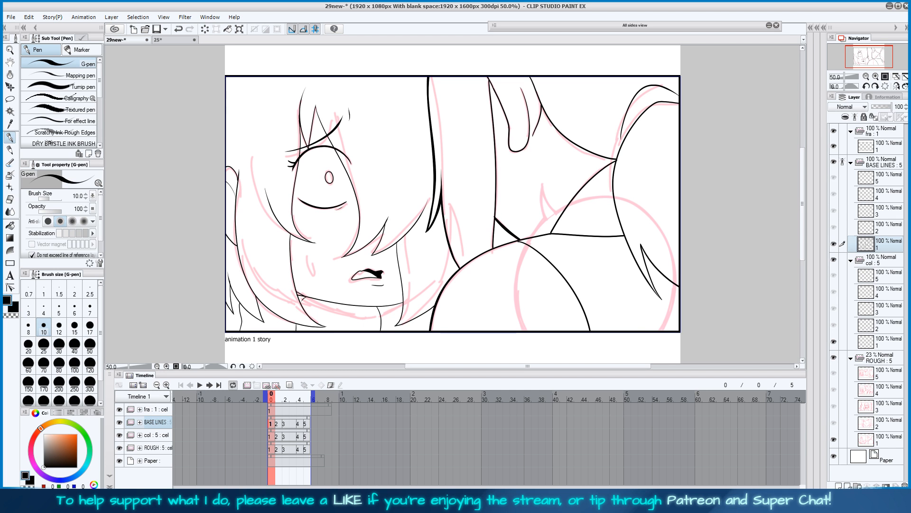
{"action": "scroll", "coordinate": [798, 244], "scroll_direction": "up", "scroll_amount": 2}
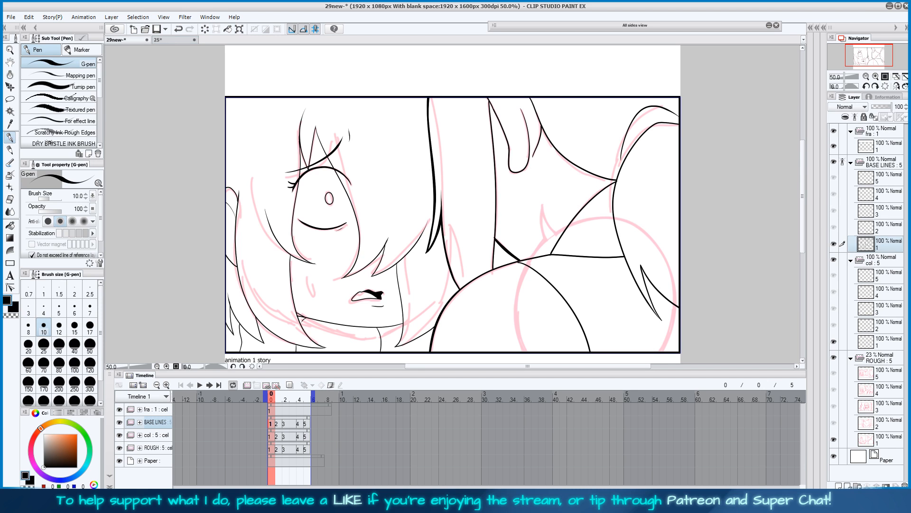
{"action": "left_click", "coordinate": [884, 500]}
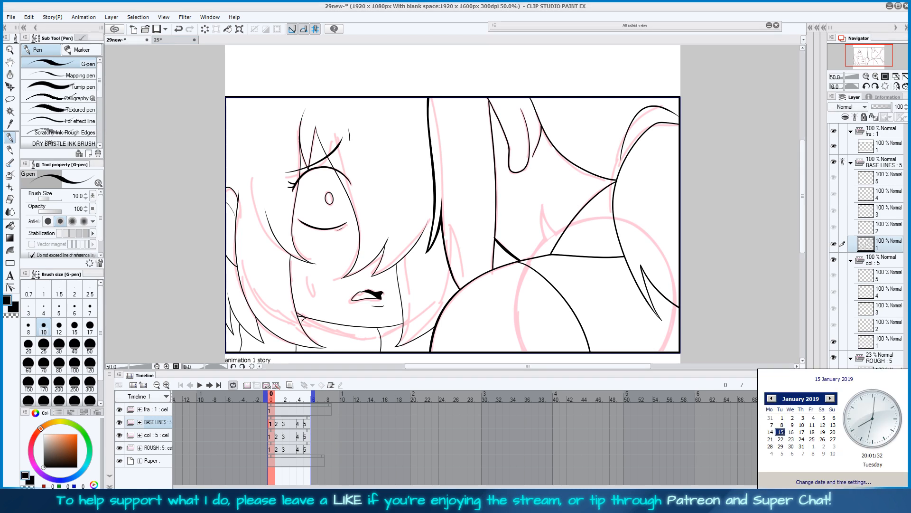
{"action": "left_click", "coordinate": [883, 499]}
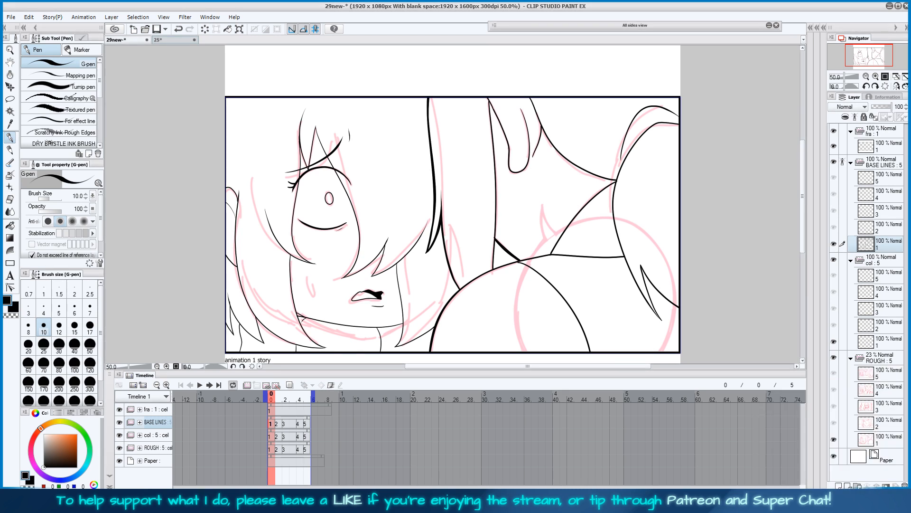
Sample the sweater green and the skin tone from the short-haired character in document 25 with the Eyedropper
{"action": "left_click", "coordinate": [181, 40]}
{"action": "left_click", "coordinate": [10, 124]}
{"action": "left_click_drag", "start_coordinate": [628, 314], "coordinate": [412, 281]}
{"action": "left_click", "coordinate": [412, 281]}
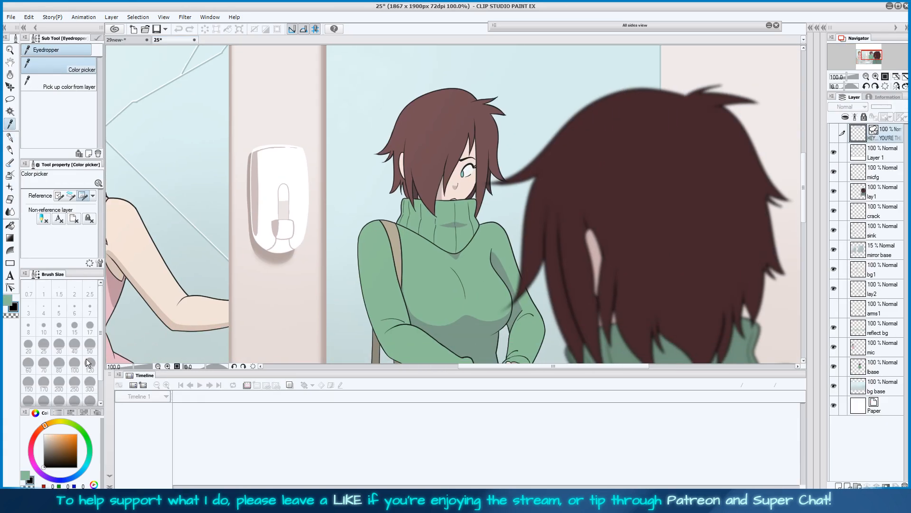
{"action": "left_click", "coordinate": [449, 195]}
{"action": "left_click_drag", "start_coordinate": [587, 315], "coordinate": [622, 298]}
Open file 26 and hide its two visible speech-bubble layers
{"action": "key", "text": "ctrl+o"}
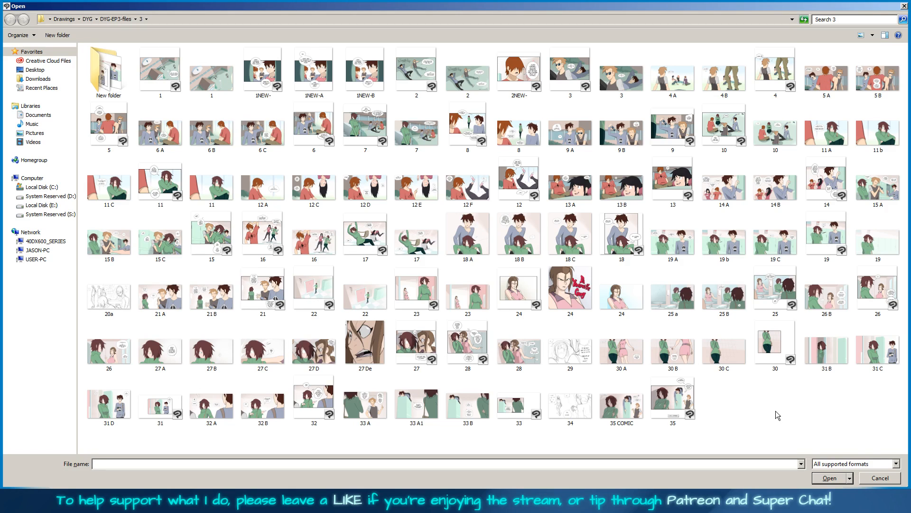
{"action": "double_click", "coordinate": [876, 298]}
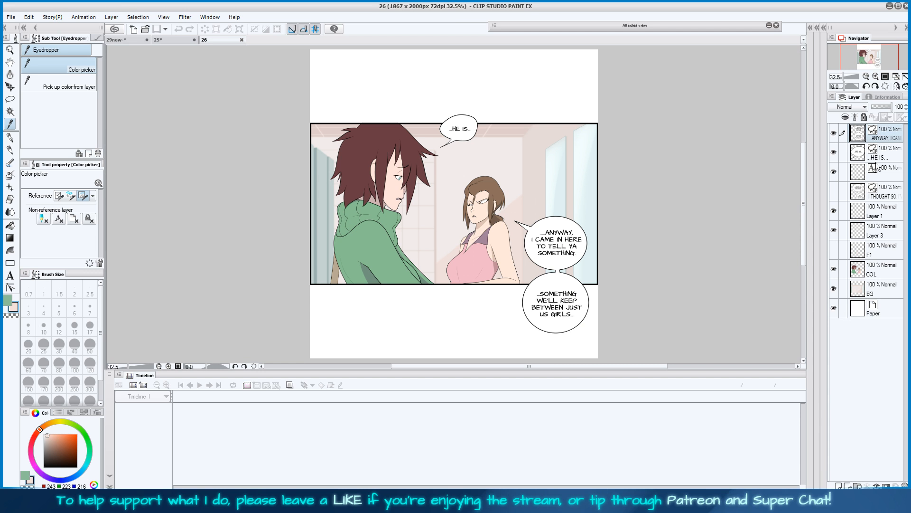
{"action": "left_click_drag", "start_coordinate": [834, 133], "coordinate": [834, 152]}
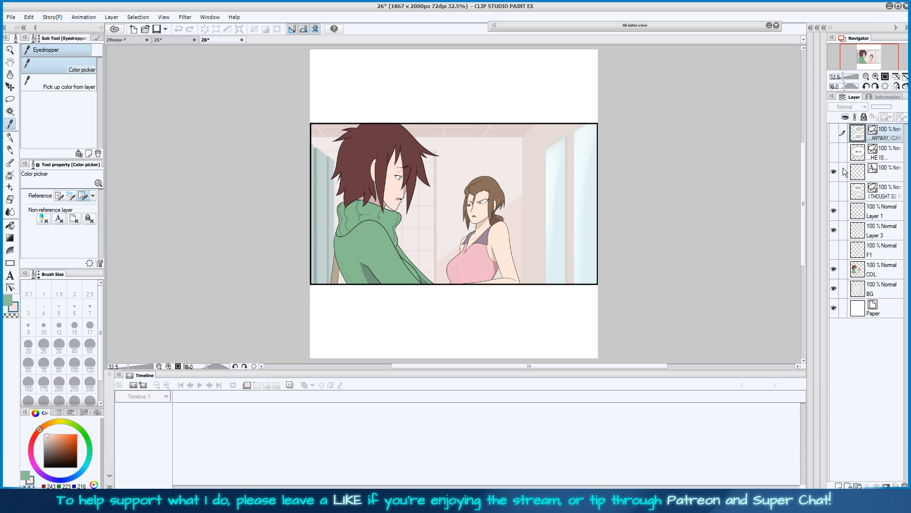
{"action": "left_click", "coordinate": [876, 77]}
{"action": "left_click", "coordinate": [876, 76]}
{"action": "left_click", "coordinate": [876, 77]}
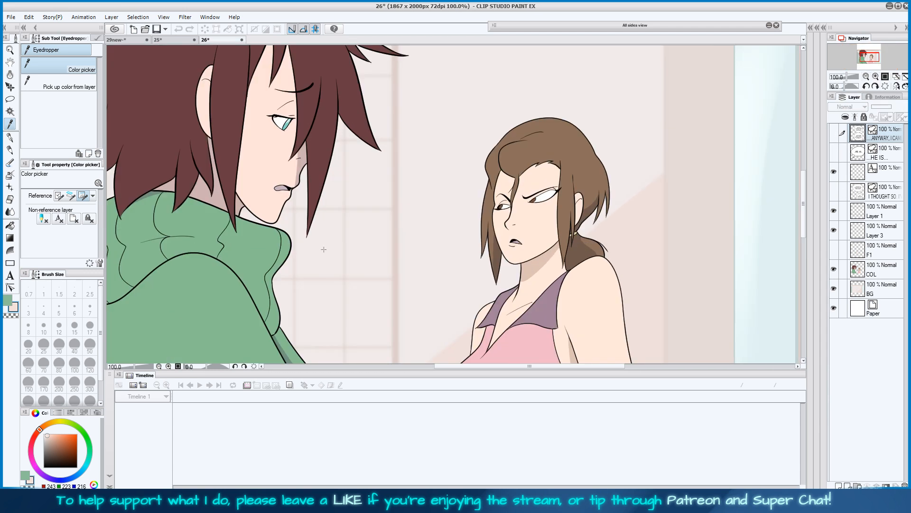
Sample the hooded character's skin tone as sub color and sweater green as main color from file 26, and return to 29new-
{"action": "left_click_drag", "start_coordinate": [337, 252], "coordinate": [426, 318]}
{"action": "left_click", "coordinate": [8, 300]}
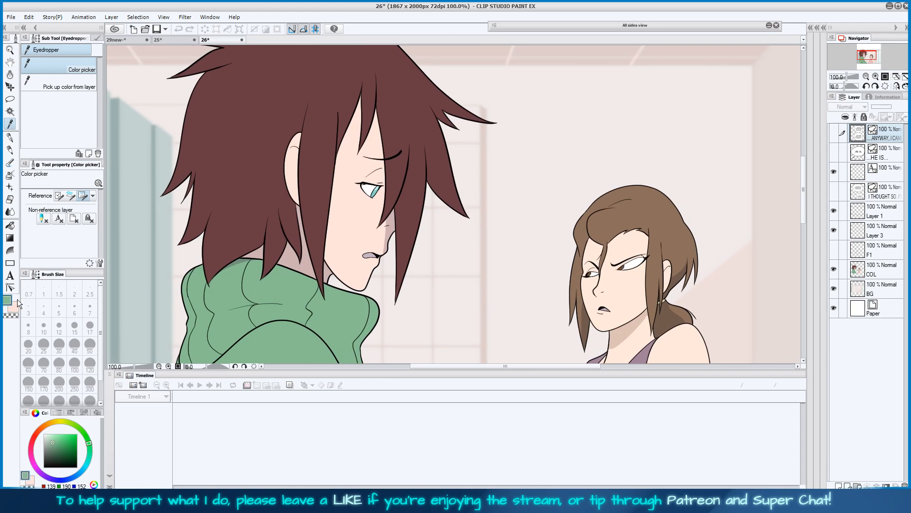
{"action": "left_click", "coordinate": [335, 308]}
{"action": "left_click", "coordinate": [172, 40]}
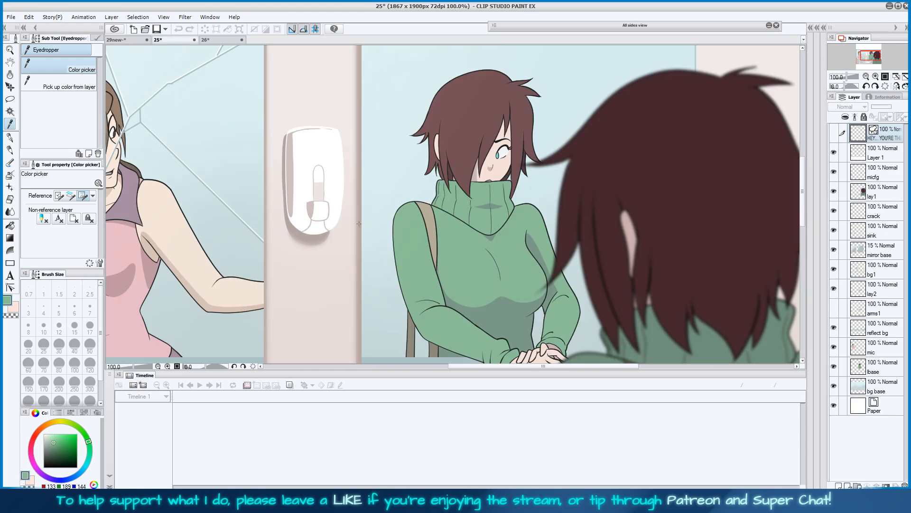
{"action": "left_click", "coordinate": [124, 41]}
Activate the Fill tool referring to other layers and select cel 1 of the col folder
{"action": "key", "text": "g"}
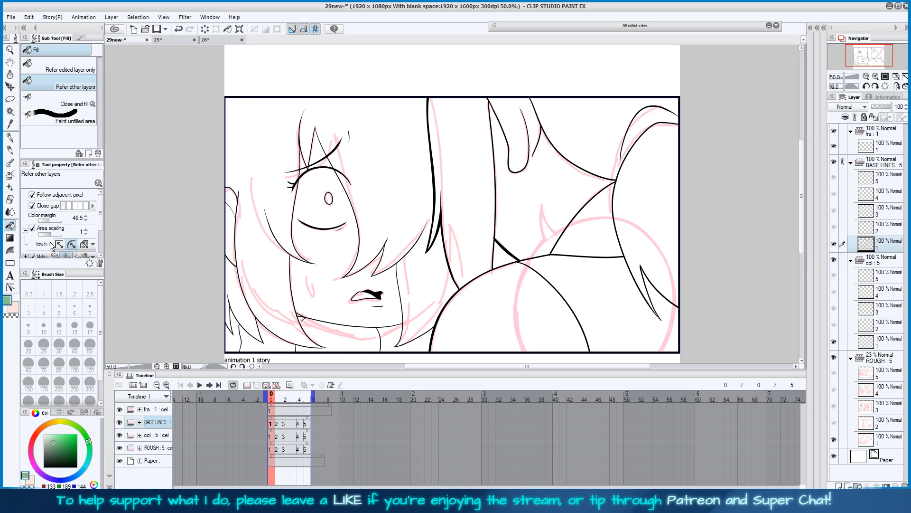
{"action": "left_click_drag", "start_coordinate": [425, 310], "coordinate": [452, 305]}
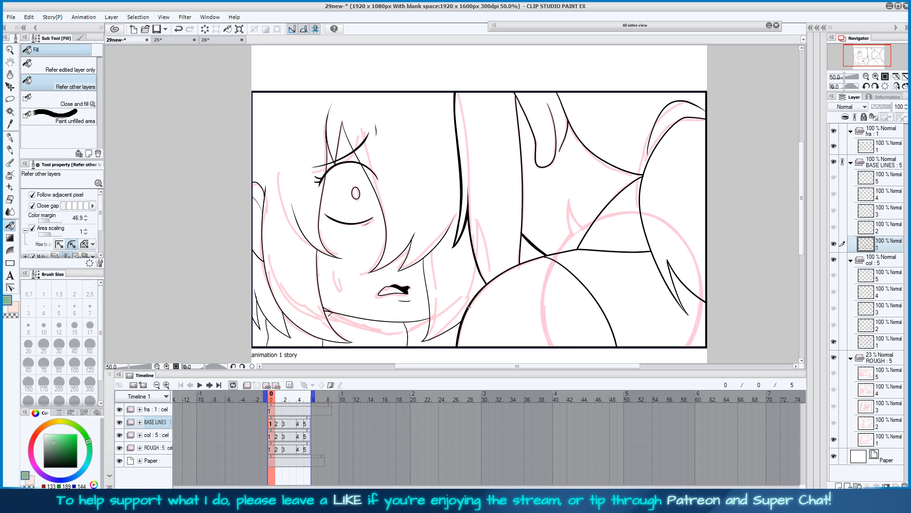
{"action": "scroll", "coordinate": [469, 306], "scroll_direction": "up", "scroll_amount": 1}
{"action": "scroll", "coordinate": [526, 293], "scroll_direction": "up", "scroll_amount": 1}
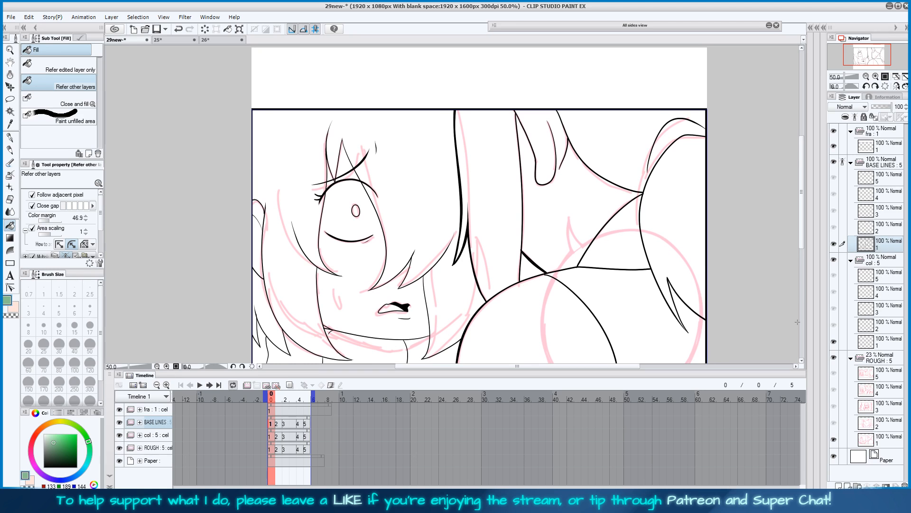
{"action": "left_click", "coordinate": [882, 346]}
{"action": "left_click", "coordinate": [882, 329]}
{"action": "left_click", "coordinate": [886, 345]}
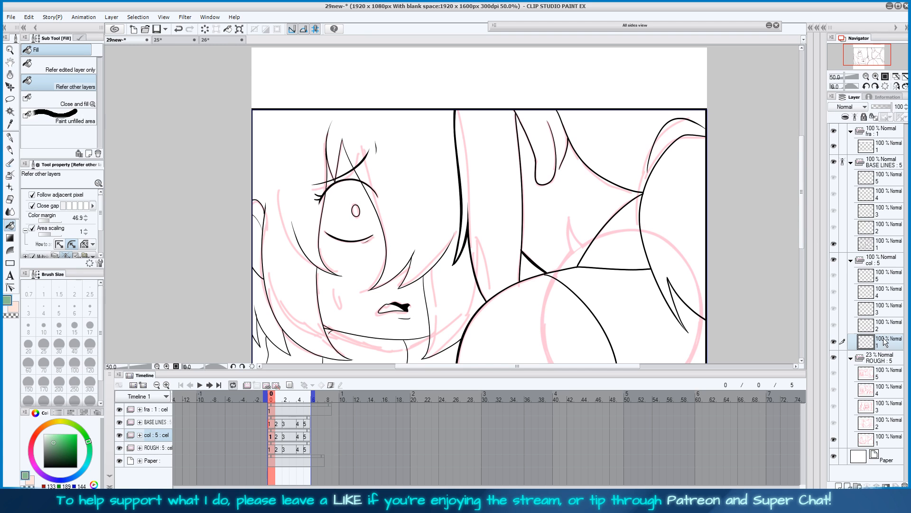
Try to fill the character's face with the sweater green, and undo the fill
{"action": "left_click_drag", "start_coordinate": [421, 302], "coordinate": [416, 262]}
{"action": "left_click", "coordinate": [415, 261]}
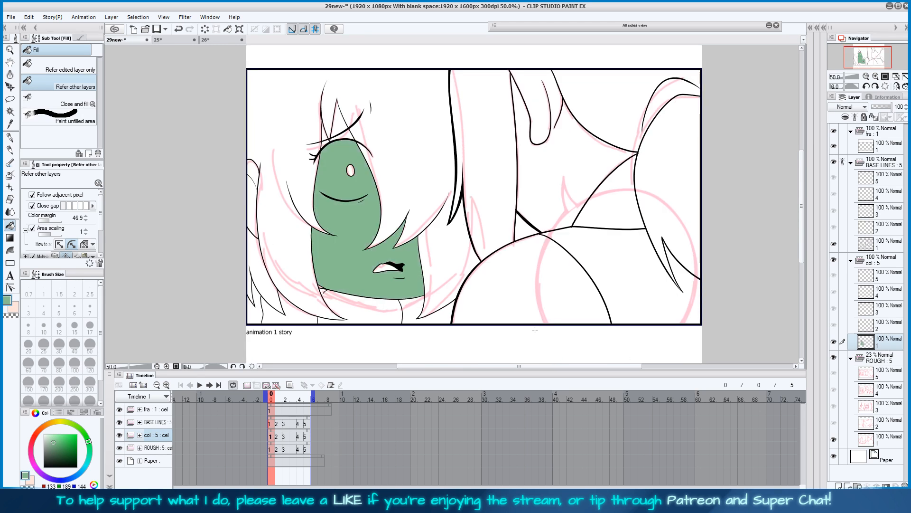
{"action": "key", "text": "ctrl+z"}
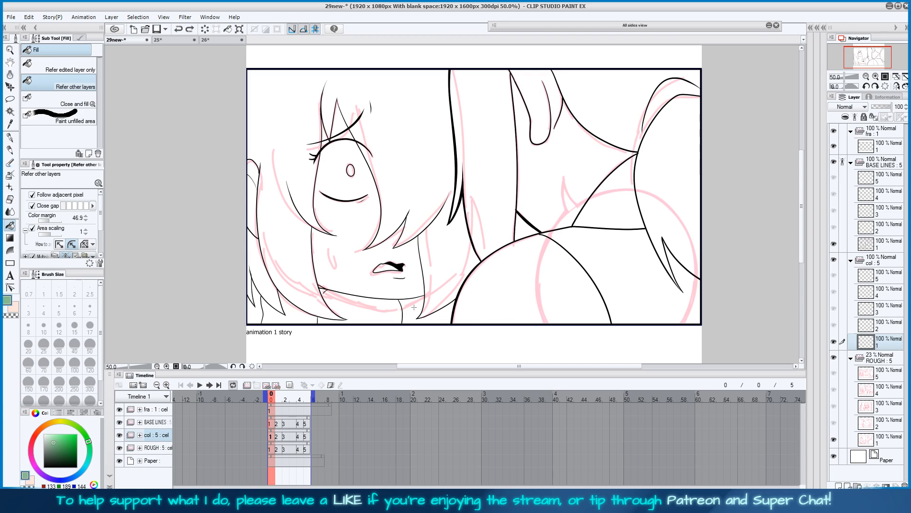
Fill the sweater areas below the chin and between the hair strands with the sampled green
{"action": "left_click", "coordinate": [402, 307]}
{"action": "left_click", "coordinate": [380, 312]}
{"action": "left_click", "coordinate": [294, 315]}
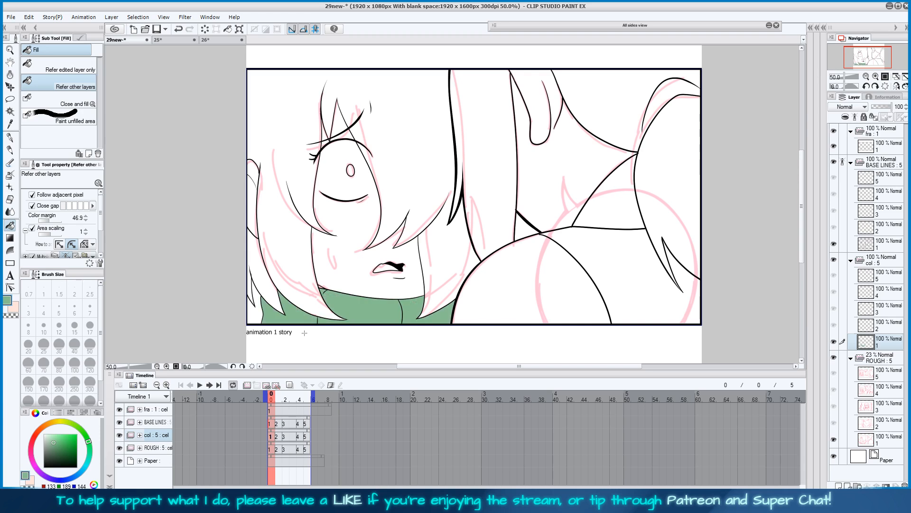
{"action": "left_click", "coordinate": [254, 306]}
Fill the face and the forehead gap between the hair strands with the sampled skin tone
{"action": "left_click", "coordinate": [13, 308]}
{"action": "left_click_drag", "start_coordinate": [462, 308], "coordinate": [452, 336]}
{"action": "left_click", "coordinate": [402, 320]}
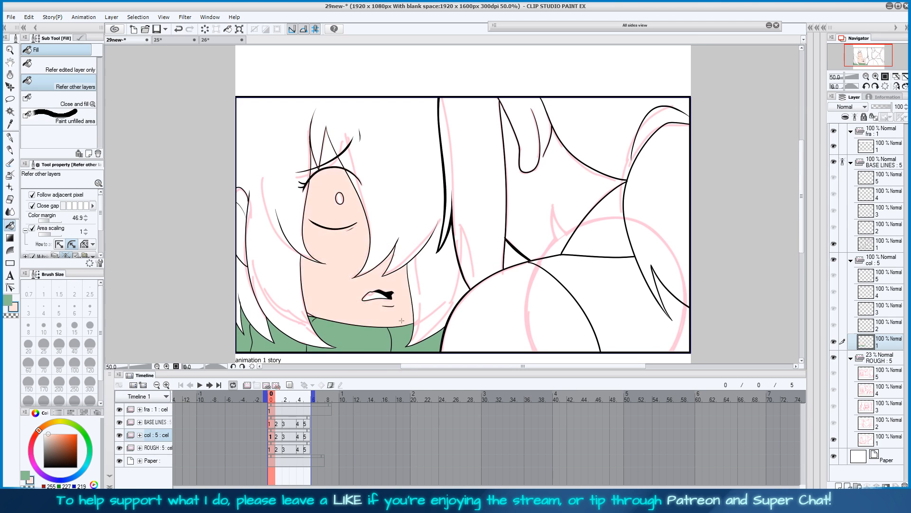
{"action": "left_click", "coordinate": [323, 159]}
Make white the drawing color and activate the Mapping pen at brush size 7
{"action": "key", "text": "ctrl+plus"}
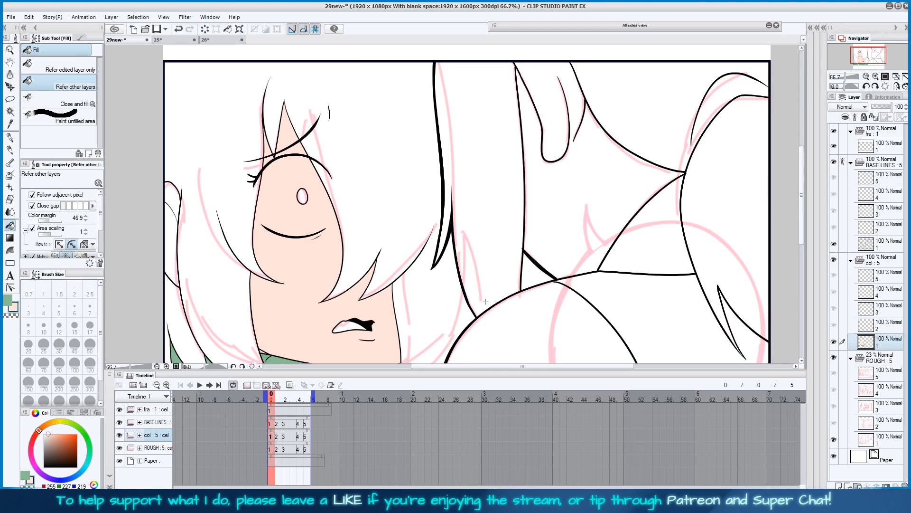
{"action": "left_click_drag", "start_coordinate": [487, 293], "coordinate": [516, 286]}
{"action": "left_click", "coordinate": [44, 433]}
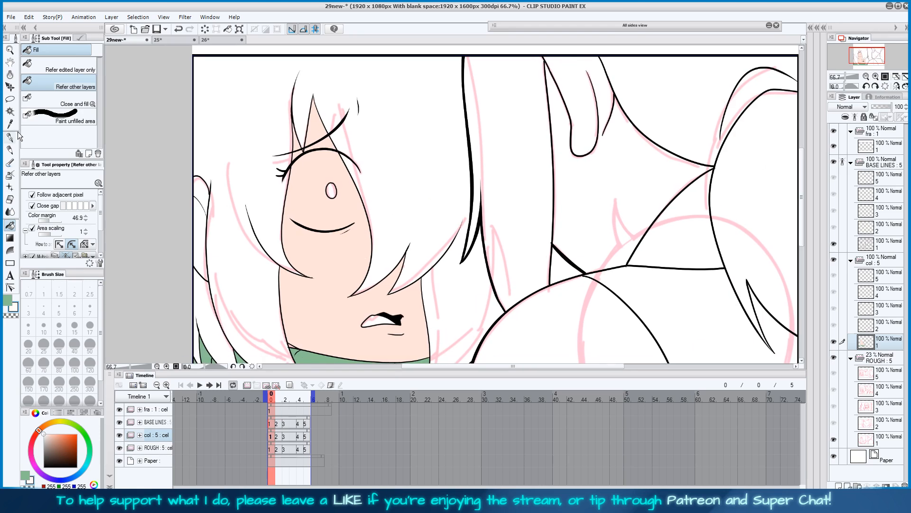
{"action": "left_click", "coordinate": [9, 137]}
{"action": "left_click", "coordinate": [85, 76]}
{"action": "left_click", "coordinate": [90, 308]}
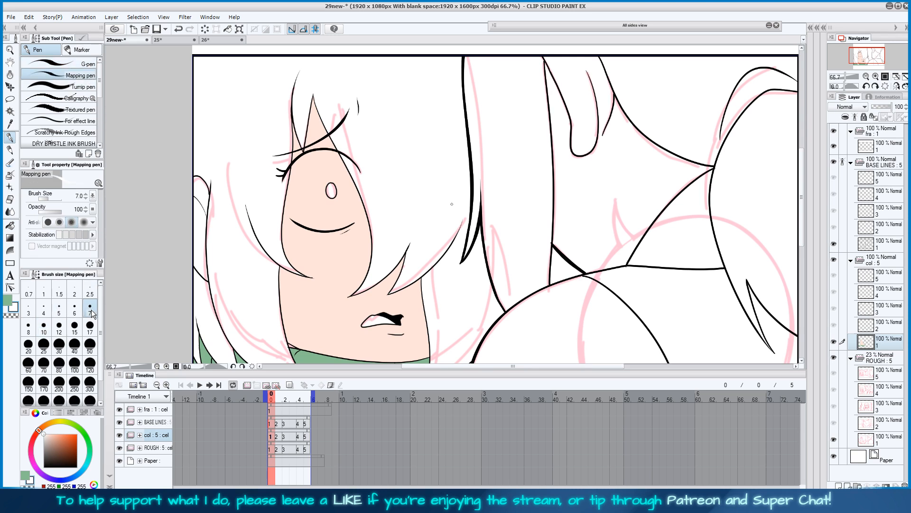
Draw short white lines from both ends of the lower eyelid to the hair strands, closing off the eye area
{"action": "left_click_drag", "start_coordinate": [549, 285], "coordinate": [560, 277]}
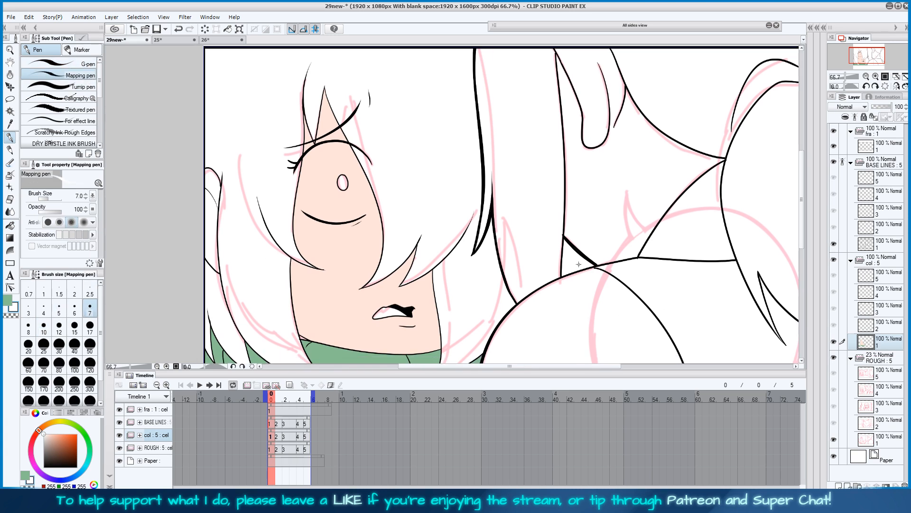
{"action": "left_click_drag", "start_coordinate": [619, 291], "coordinate": [473, 349]}
{"action": "left_click", "coordinate": [867, 77]}
{"action": "left_click", "coordinate": [896, 86]}
{"action": "double_click", "coordinate": [876, 76]}
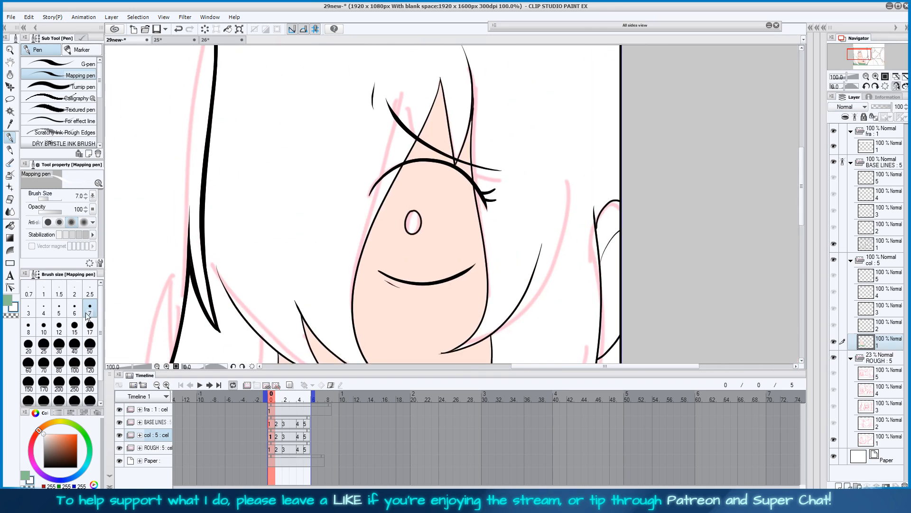
{"action": "left_click_drag", "start_coordinate": [380, 271], "coordinate": [366, 249]}
{"action": "left_click_drag", "start_coordinate": [474, 265], "coordinate": [483, 252]}
Lower the Fill tool's color margin to 6.1 and fill the enclosed eye area with white
{"action": "left_click", "coordinate": [9, 225]}
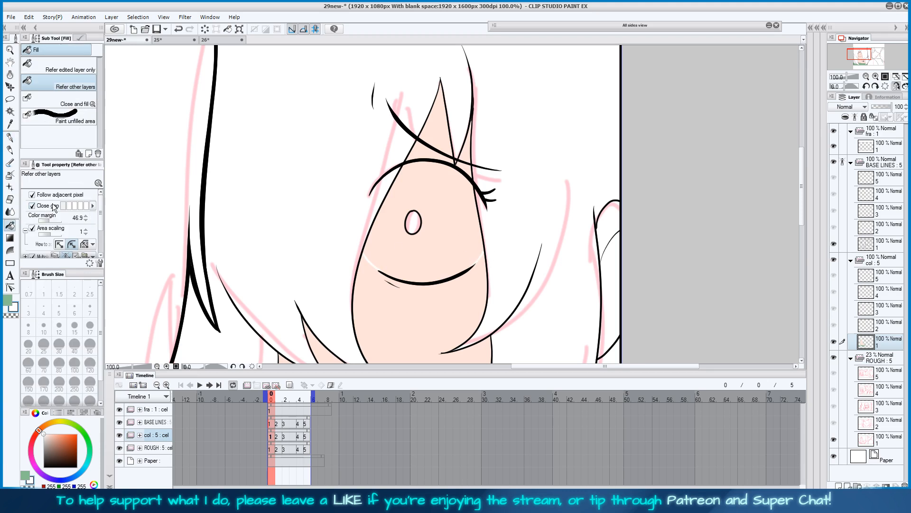
{"action": "left_click", "coordinate": [441, 238]}
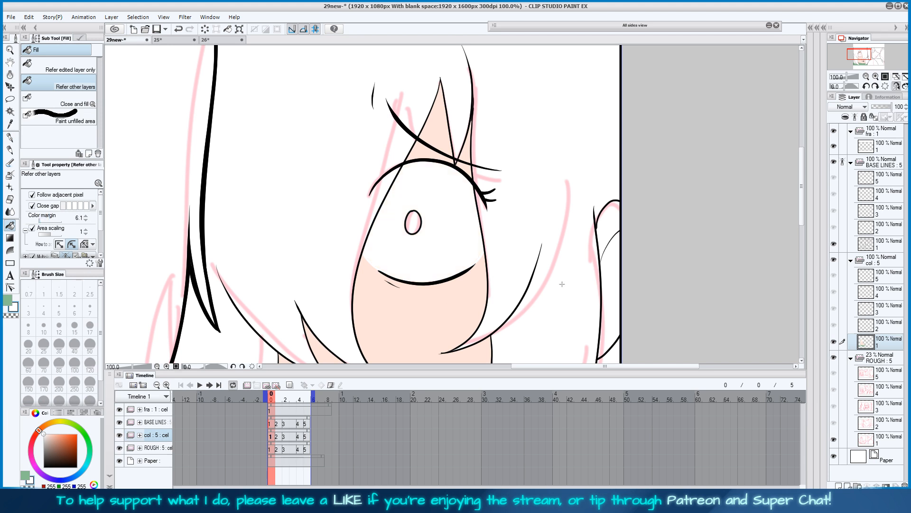
{"action": "left_click", "coordinate": [896, 86]}
{"action": "left_click", "coordinate": [904, 78]}
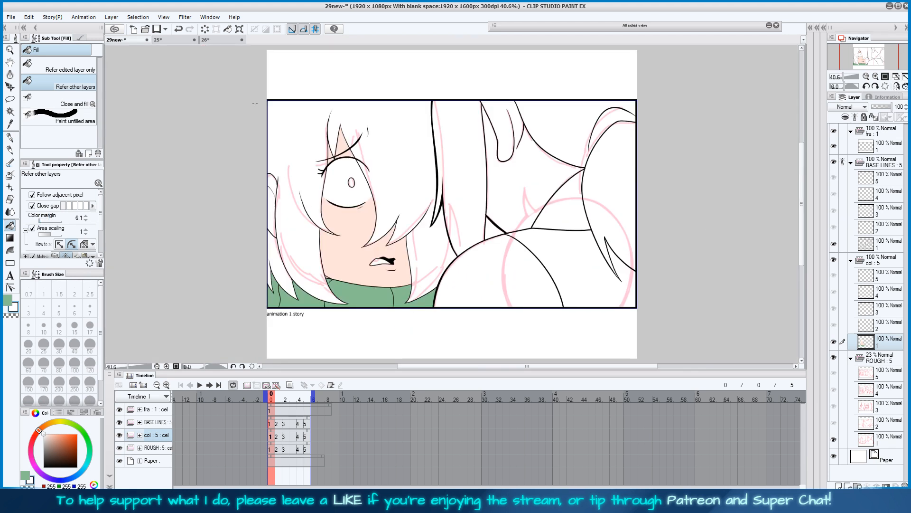
Switch to page 26 and sample the grayish mauve of the green-sweatered character's mouth
{"action": "left_click", "coordinate": [211, 39]}
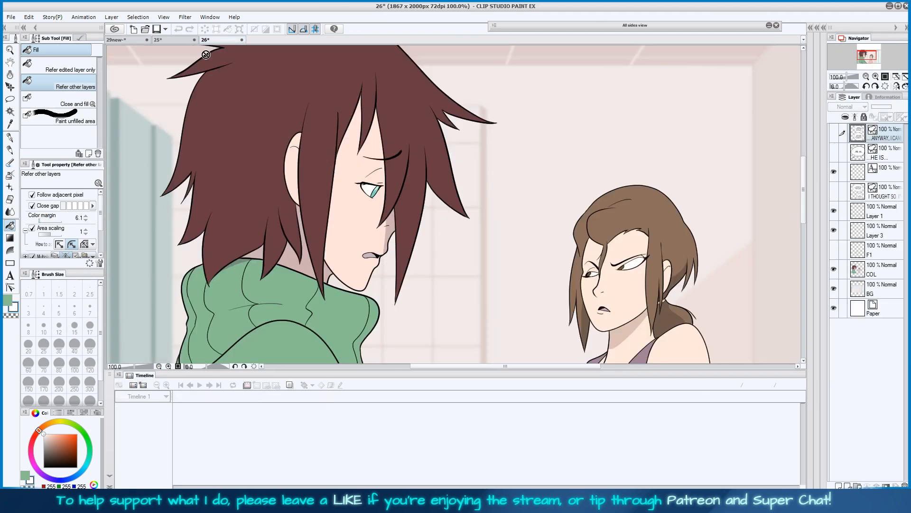
{"action": "left_click", "coordinate": [10, 124]}
{"action": "left_click", "coordinate": [369, 255]}
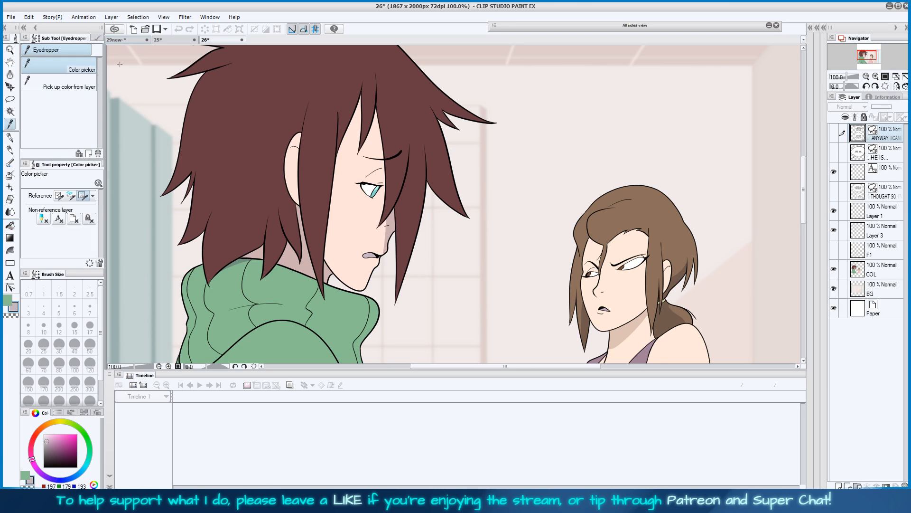
Return to the 29new canvas, set the fill color margin to 44.9, and fill the mouth with the sampled mauve
{"action": "left_click", "coordinate": [126, 40]}
{"action": "key", "text": "g"}
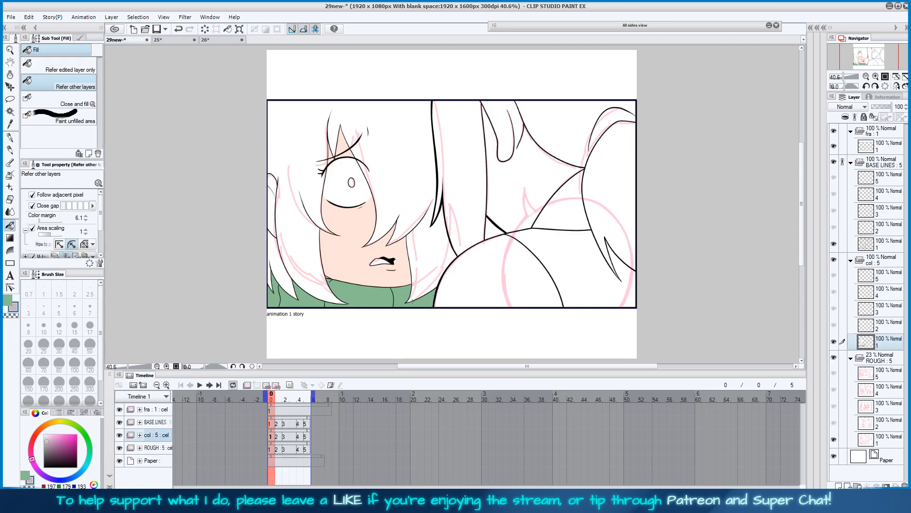
{"action": "double_click", "coordinate": [876, 76]}
{"action": "left_click_drag", "start_coordinate": [402, 320], "coordinate": [495, 233]}
{"action": "left_click", "coordinate": [50, 221]}
{"action": "left_click", "coordinate": [397, 261]}
{"action": "left_click_drag", "start_coordinate": [448, 181], "coordinate": [423, 298]}
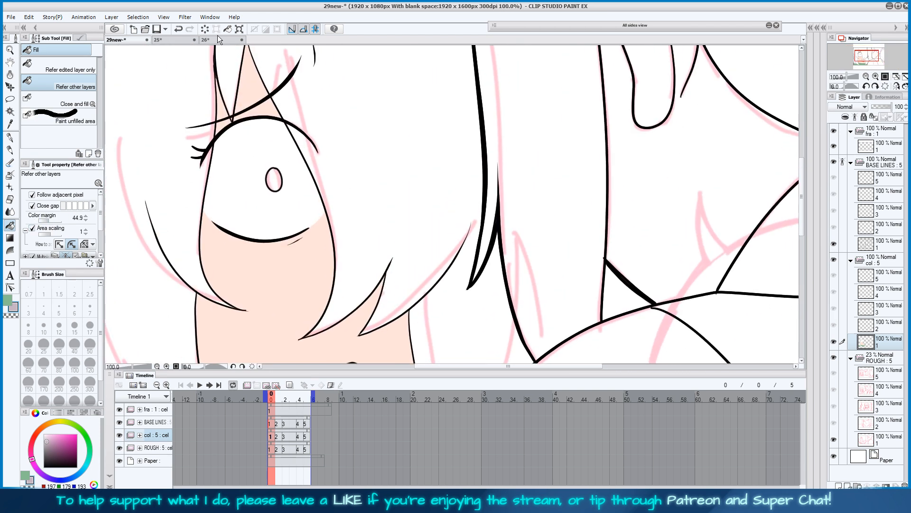
Sample the teal iris color from page 26 and compare it against page 25 and the 29new canvas
{"action": "left_click", "coordinate": [220, 39]}
{"action": "left_click", "coordinate": [10, 124]}
{"action": "left_click", "coordinate": [370, 190]}
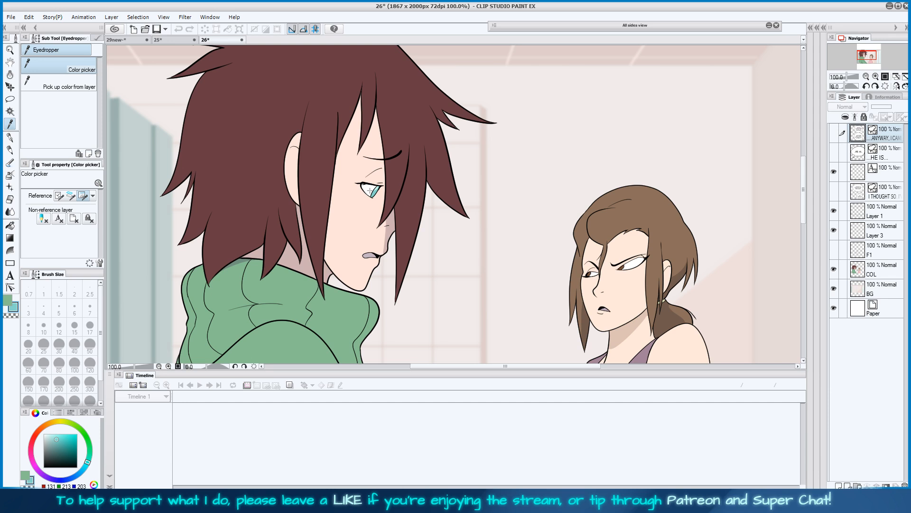
{"action": "left_click", "coordinate": [183, 40]}
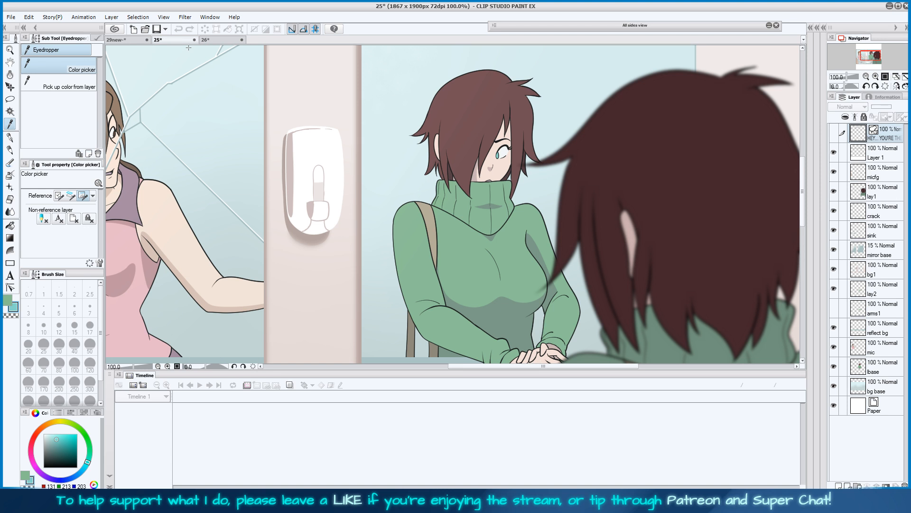
{"action": "left_click", "coordinate": [132, 40]}
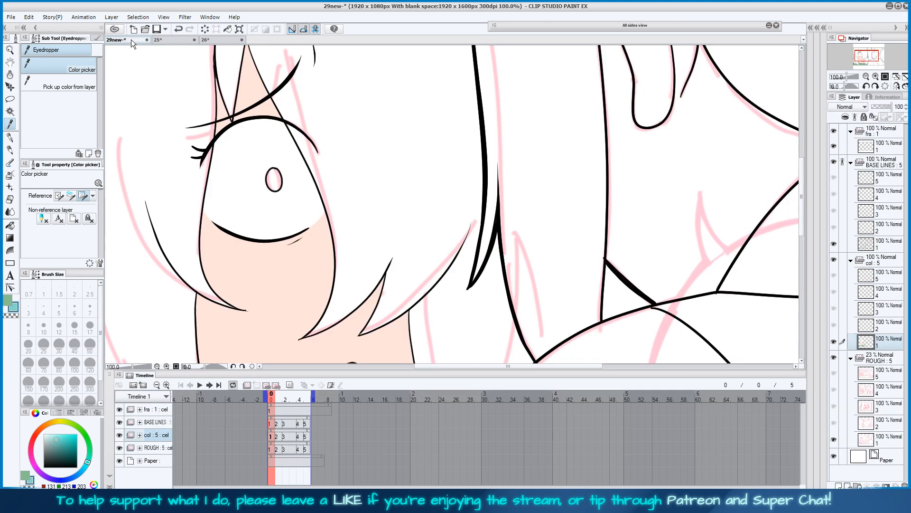
{"action": "left_click", "coordinate": [180, 41]}
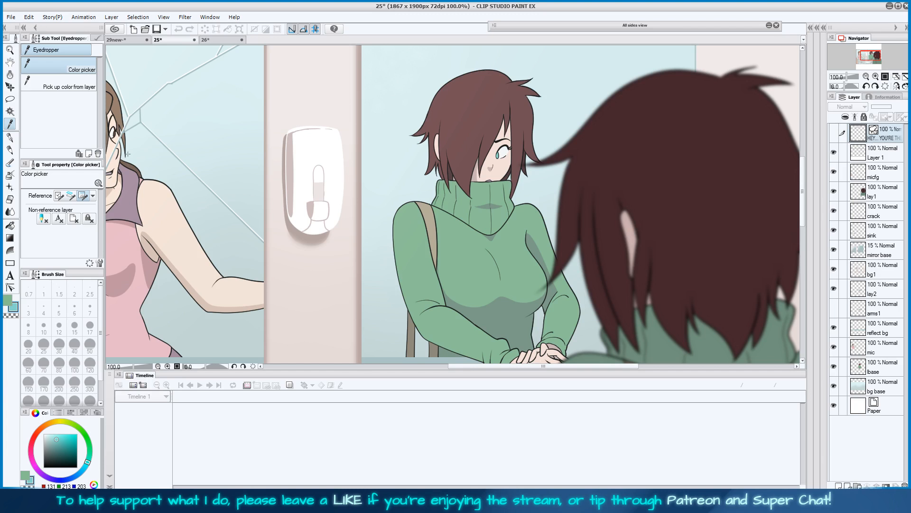
Sample the green-sweatered character's maroon hair color and sweater green on page 26
{"action": "left_click", "coordinate": [209, 40]}
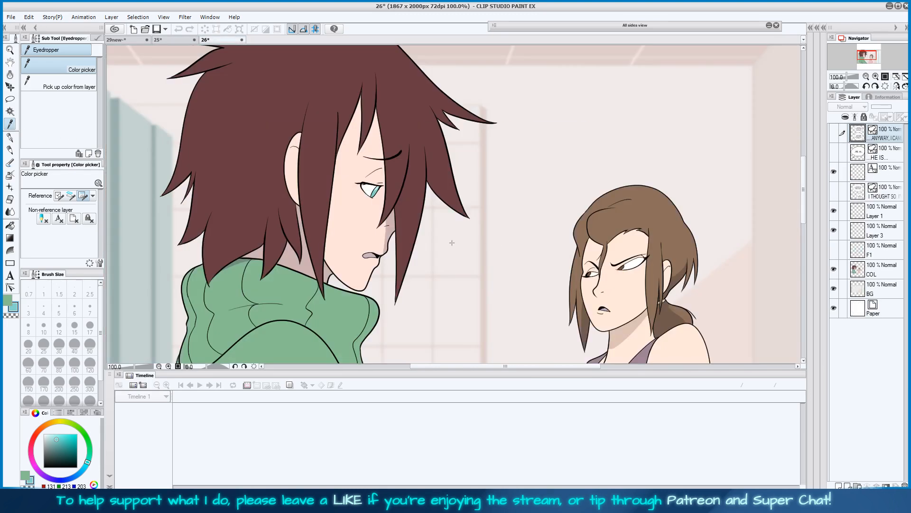
{"action": "left_click", "coordinate": [328, 148]}
{"action": "left_click", "coordinate": [280, 307]}
{"action": "left_click_drag", "start_coordinate": [420, 272], "coordinate": [458, 199]}
{"action": "left_click_drag", "start_coordinate": [535, 290], "coordinate": [531, 244]}
{"action": "left_click_drag", "start_coordinate": [451, 180], "coordinate": [479, 291]}
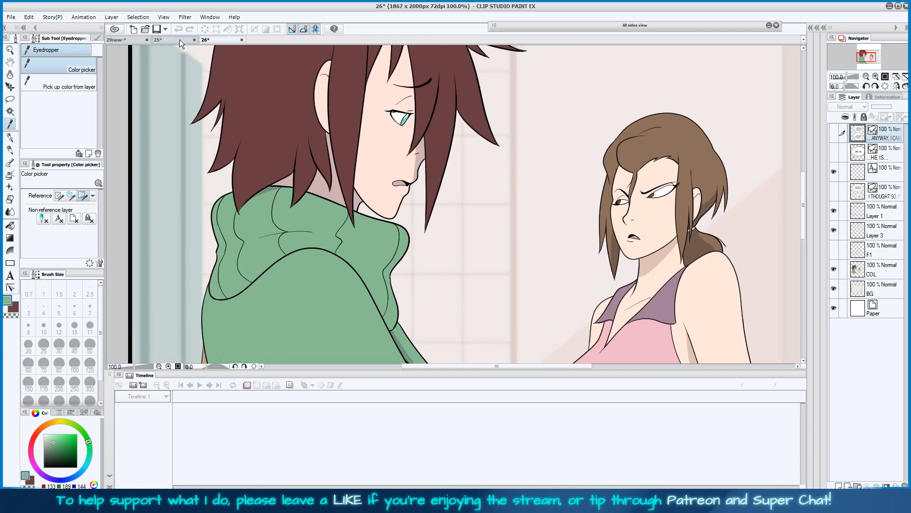
Back on 29new, set the fill color margin to 53.1 and fill the frightened character's hair and side strands with maroon
{"action": "left_click", "coordinate": [175, 40]}
{"action": "left_click", "coordinate": [129, 41]}
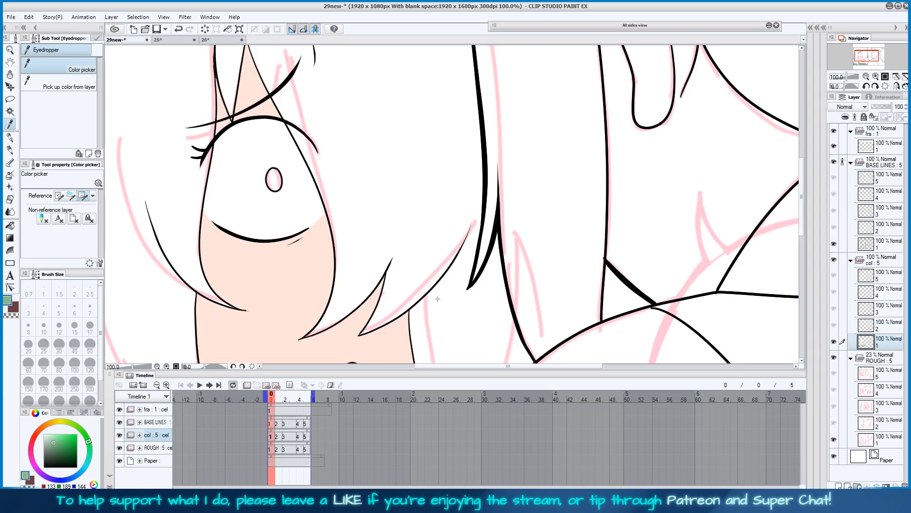
{"action": "left_click_drag", "start_coordinate": [475, 266], "coordinate": [480, 207]}
{"action": "left_click", "coordinate": [905, 77]}
{"action": "left_click", "coordinate": [13, 307]}
{"action": "left_click", "coordinate": [10, 225]}
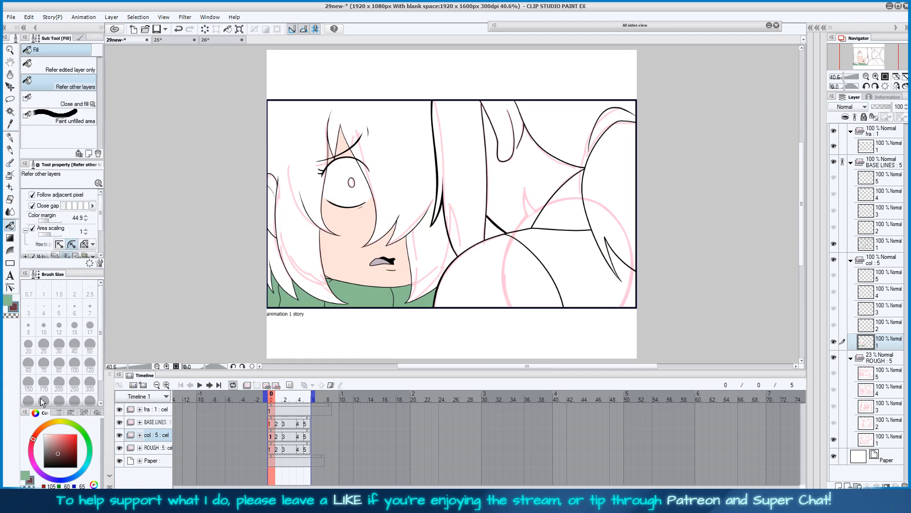
{"action": "left_click_drag", "start_coordinate": [50, 221], "coordinate": [54, 223]}
{"action": "left_click", "coordinate": [428, 296]}
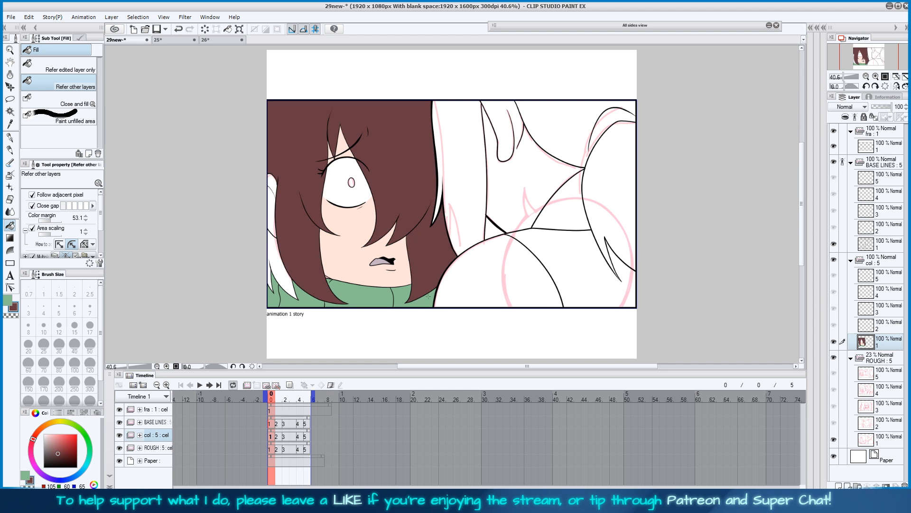
{"action": "left_click", "coordinate": [280, 272]}
Try to fill the small triangle above the foreground shoulder with the maroon hair color, and undo the fill
{"action": "left_click", "coordinate": [498, 239]}
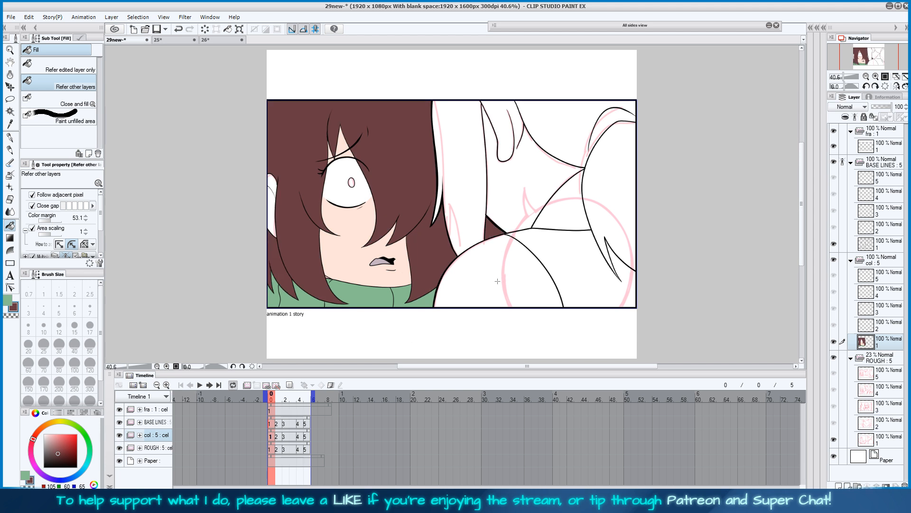
{"action": "left_click_drag", "start_coordinate": [503, 277], "coordinate": [488, 289]}
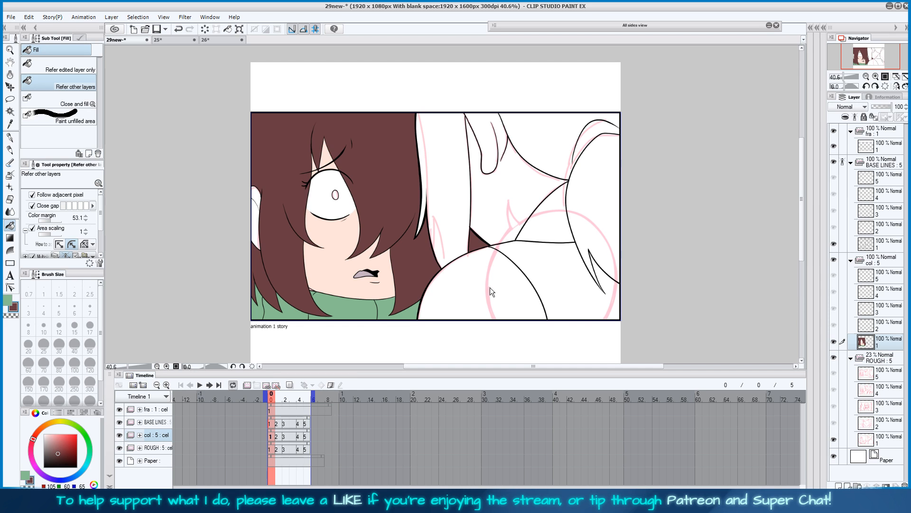
{"action": "key", "text": "ctrl+z"}
Sample the skin tone from the frightened character's face and fill the ear with it
{"action": "left_click", "coordinate": [8, 303]}
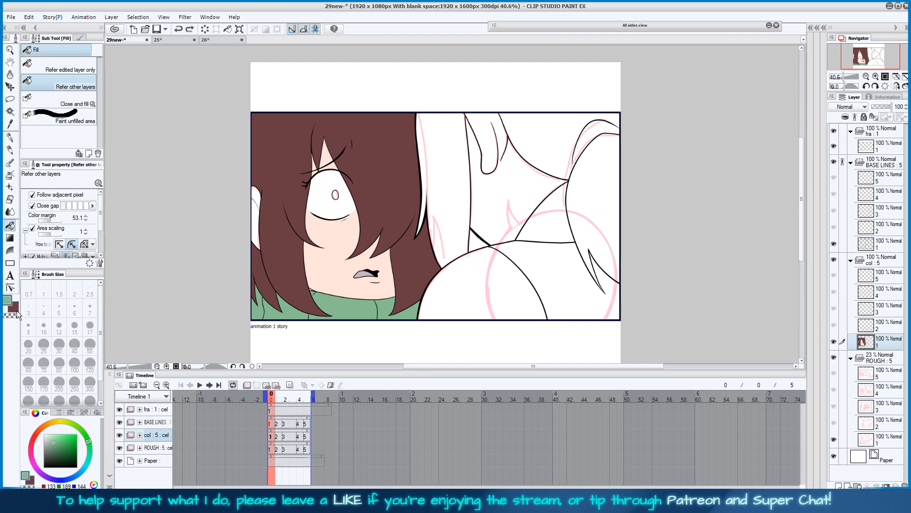
{"action": "left_click", "coordinate": [10, 125]}
{"action": "left_click", "coordinate": [325, 259]}
{"action": "left_click", "coordinate": [10, 225]}
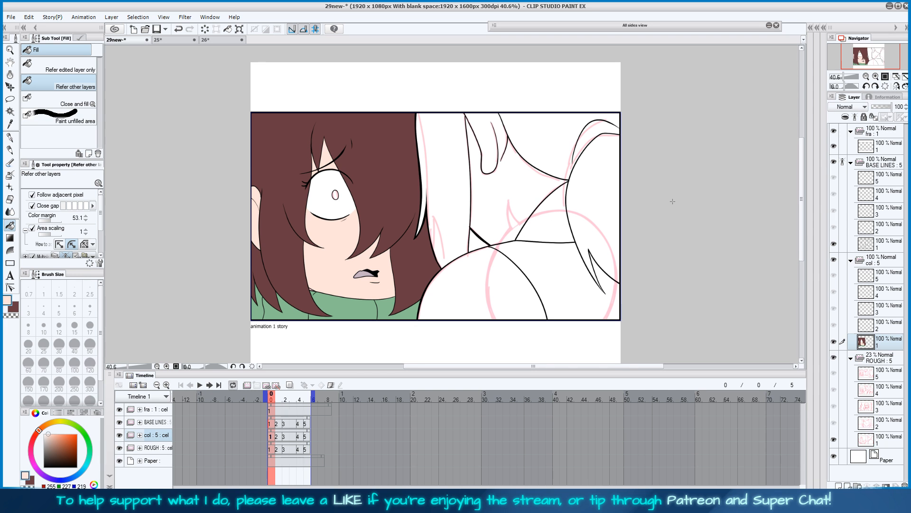
Sample the brown-haired woman's light skin tone and base hair brown from page 26 into the two color slots
{"action": "left_click", "coordinate": [223, 39]}
{"action": "key", "text": "i"}
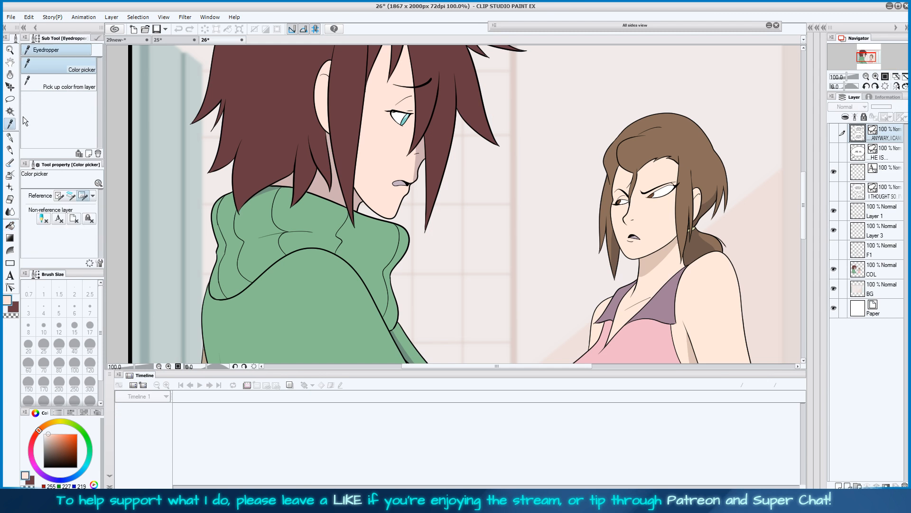
{"action": "left_click", "coordinate": [663, 223]}
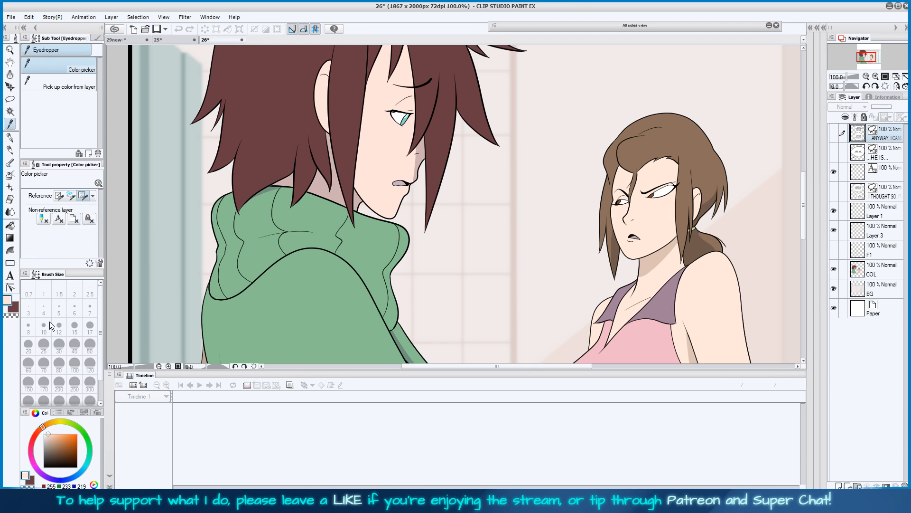
{"action": "left_click", "coordinate": [16, 309]}
{"action": "left_click", "coordinate": [696, 165]}
Return to 29new and fill the foreground woman's front hair, back hair and ponytail with the sampled base brown
{"action": "left_click", "coordinate": [181, 40]}
{"action": "left_click", "coordinate": [129, 41]}
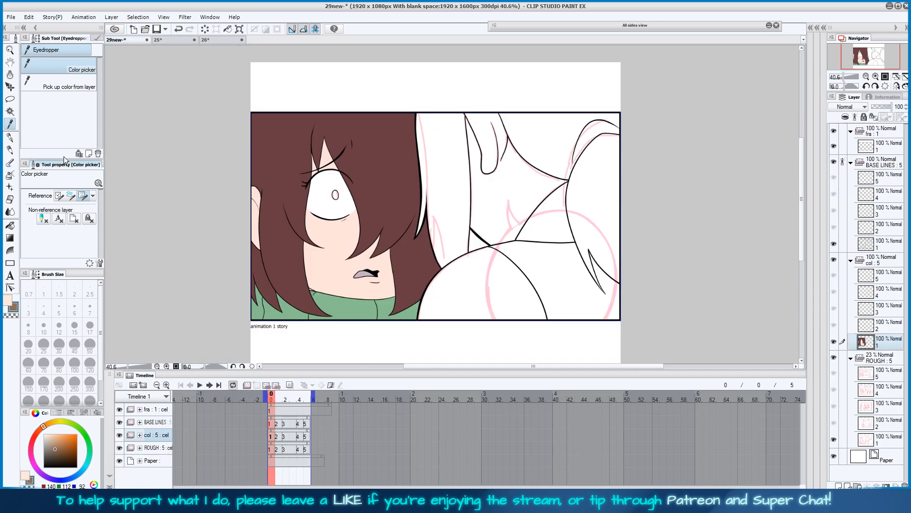
{"action": "left_click", "coordinate": [10, 225]}
{"action": "left_click_drag", "start_coordinate": [458, 226], "coordinate": [418, 244]}
{"action": "left_click", "coordinate": [418, 244]}
{"action": "left_click", "coordinate": [503, 164]}
{"action": "left_click", "coordinate": [561, 282]}
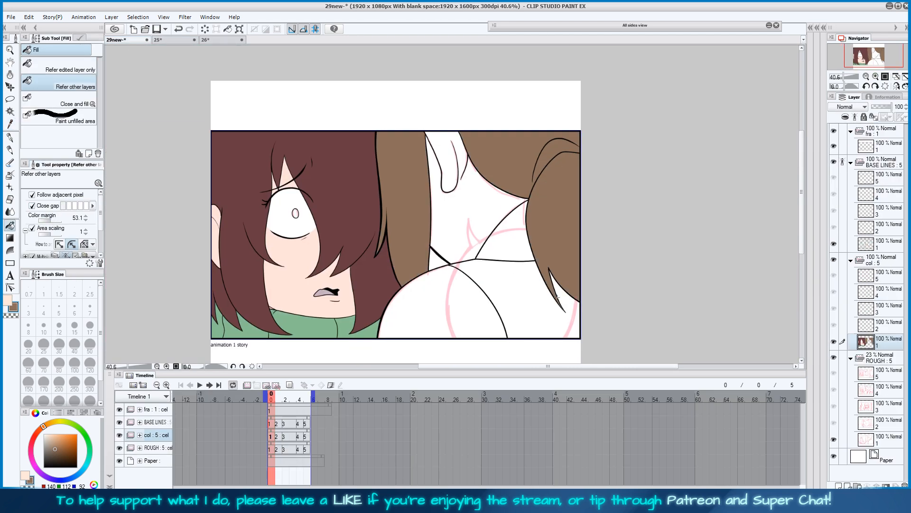
Fill the foreground woman's ear and neck area and her shoulder with the sampled light skin tone
{"action": "left_click", "coordinate": [10, 300]}
{"action": "left_click", "coordinate": [498, 228]}
{"action": "left_click", "coordinate": [468, 319]}
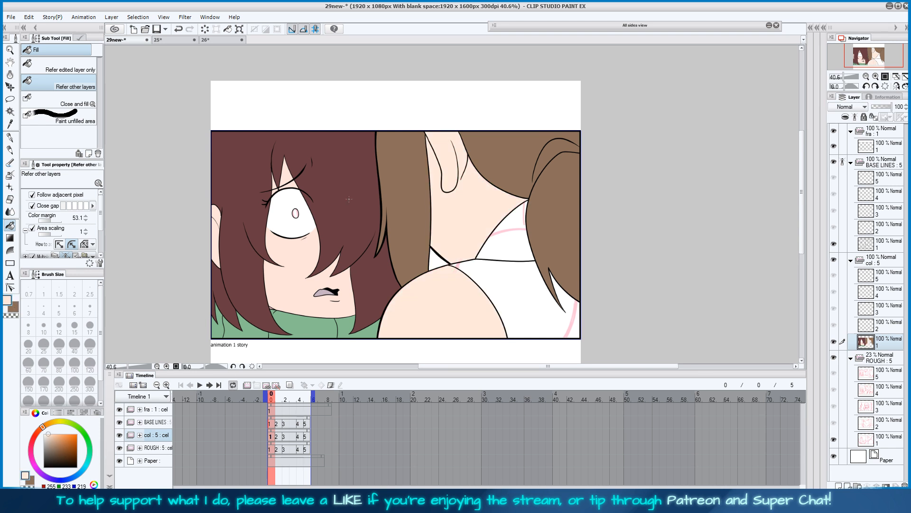
Sample the woman's shaded skin tone and the darker brown of her ponytail from page 26 into the two color slots
{"action": "left_click", "coordinate": [210, 40]}
{"action": "key", "text": "i"}
{"action": "left_click_drag", "start_coordinate": [661, 263], "coordinate": [520, 258]}
{"action": "left_click", "coordinate": [520, 258]}
{"action": "left_click", "coordinate": [15, 309]}
{"action": "mouse_move", "coordinate": [554, 323]}
{"action": "left_mouse_down"}
{"action": "mouse_move", "coordinate": [549, 273]}
{"action": "mouse_move", "coordinate": [538, 315]}
{"action": "left_mouse_up"}
{"action": "left_click", "coordinate": [531, 230]}
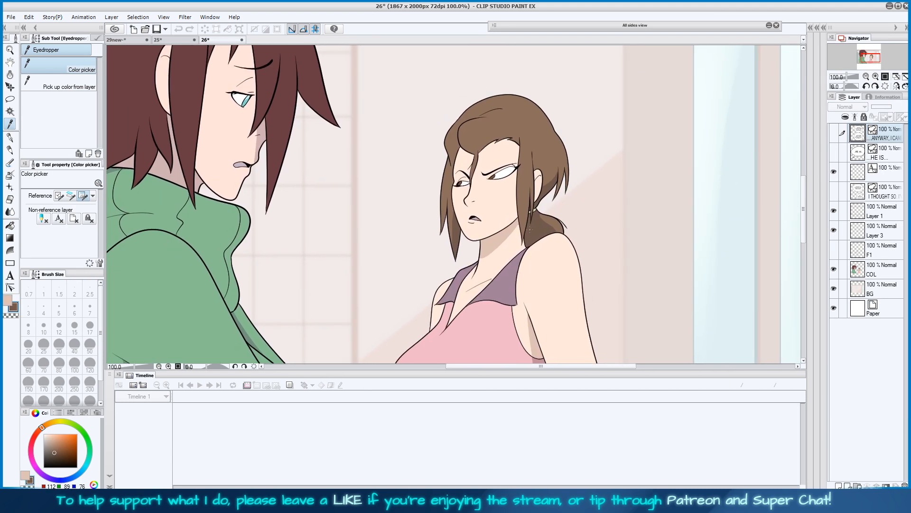
Back on 29new, refill the foreground woman's front hair, back hair and ponytail with darker brown at color margin 10.2
{"action": "left_click", "coordinate": [169, 42]}
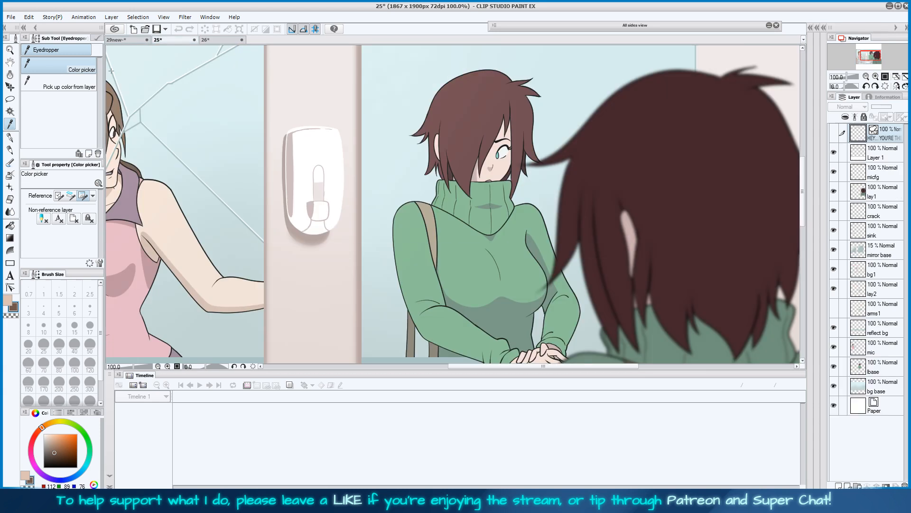
{"action": "left_click", "coordinate": [116, 40]}
{"action": "key", "text": "g"}
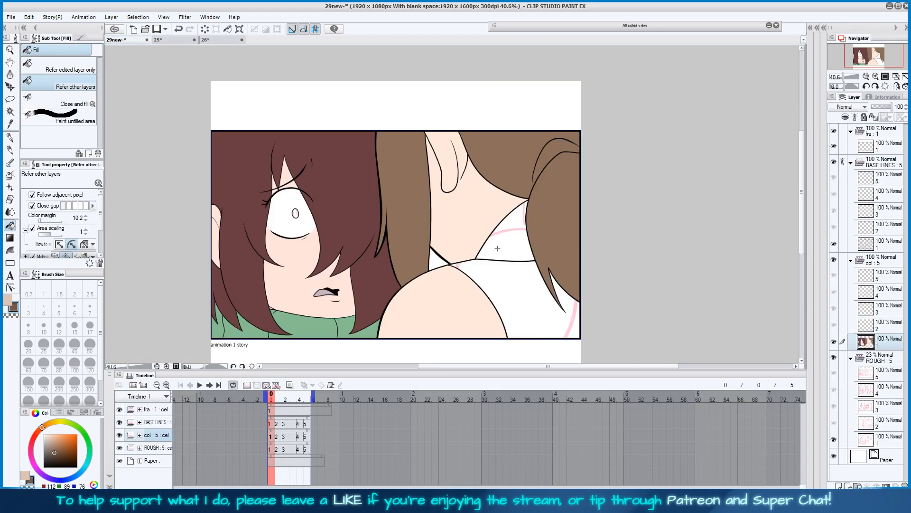
{"action": "left_click", "coordinate": [419, 218]}
{"action": "left_click", "coordinate": [503, 157]}
{"action": "left_click", "coordinate": [558, 228]}
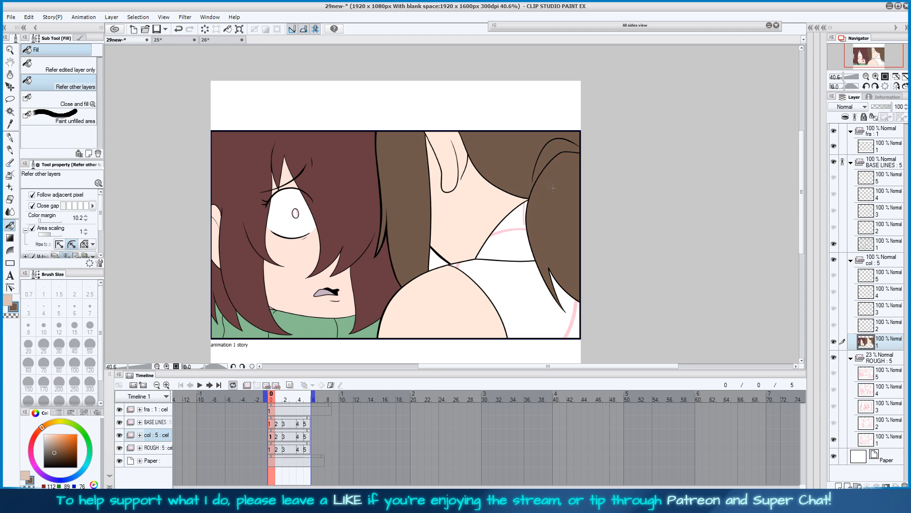
Set the fill color margin to 34.7 and refill the foreground woman's ear, neck and shoulder with the shaded skin tone
{"action": "left_click", "coordinate": [9, 300]}
{"action": "left_click", "coordinate": [46, 221]}
{"action": "left_click", "coordinate": [483, 219]}
{"action": "left_click", "coordinate": [478, 302]}
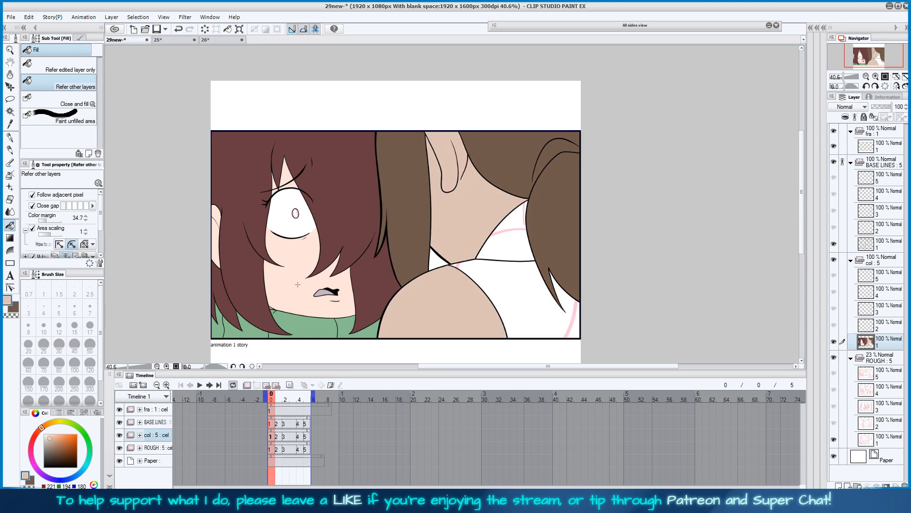
Sample the woman's purple collar and pink top from page 26 into the two color slots
{"action": "left_click", "coordinate": [9, 124]}
{"action": "left_click", "coordinate": [238, 43]}
{"action": "left_click", "coordinate": [502, 289]}
{"action": "left_click", "coordinate": [16, 309]}
{"action": "left_click", "coordinate": [494, 313]}
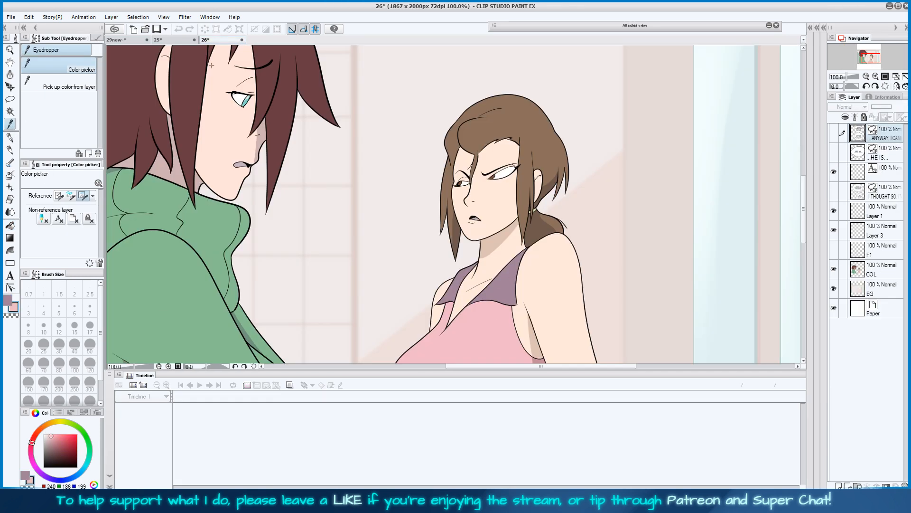
Back on 29new, set the fill color margin to 18.4 and darken the sampled collar purple
{"action": "left_click", "coordinate": [171, 39]}
{"action": "left_click", "coordinate": [119, 40]}
{"action": "left_click", "coordinate": [10, 225]}
{"action": "left_click_drag", "start_coordinate": [46, 221], "coordinate": [39, 221]}
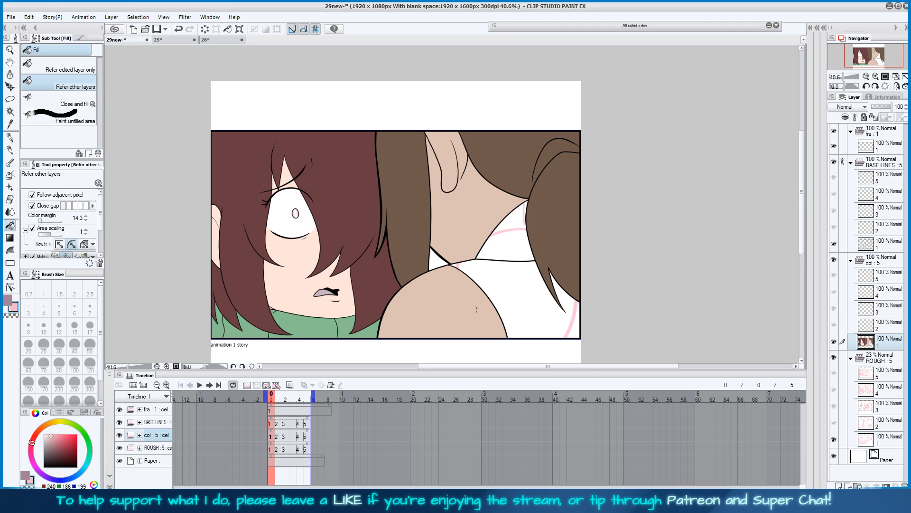
{"action": "left_click_drag", "start_coordinate": [476, 307], "coordinate": [502, 309]}
{"action": "left_click_drag", "start_coordinate": [503, 270], "coordinate": [516, 273]}
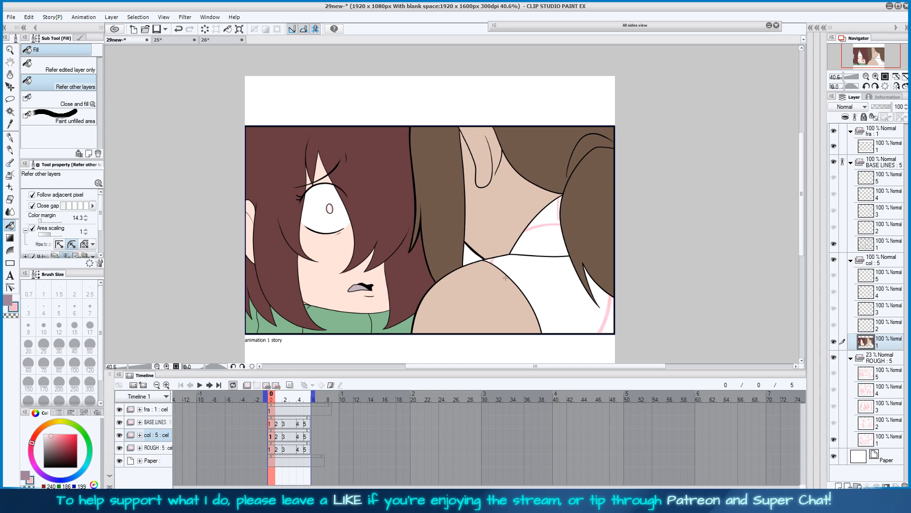
{"action": "left_click", "coordinate": [877, 76]}
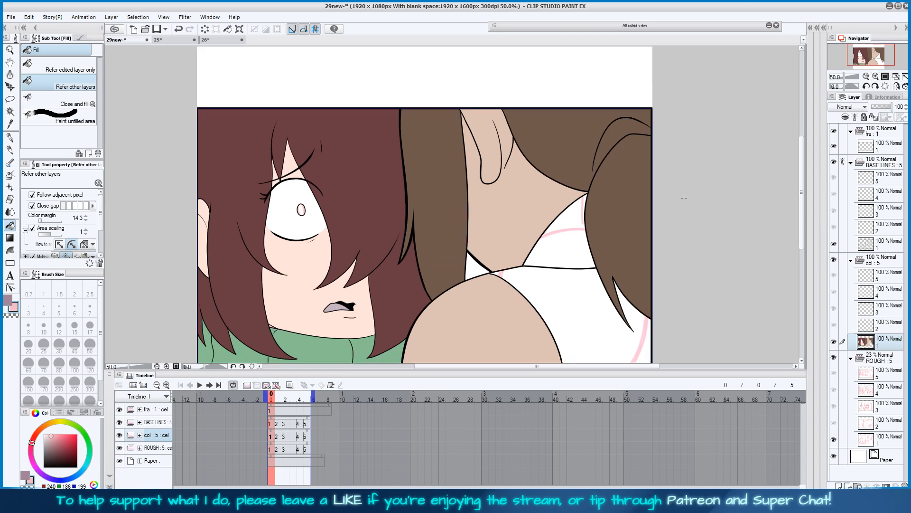
{"action": "left_click_drag", "start_coordinate": [522, 310], "coordinate": [500, 277]}
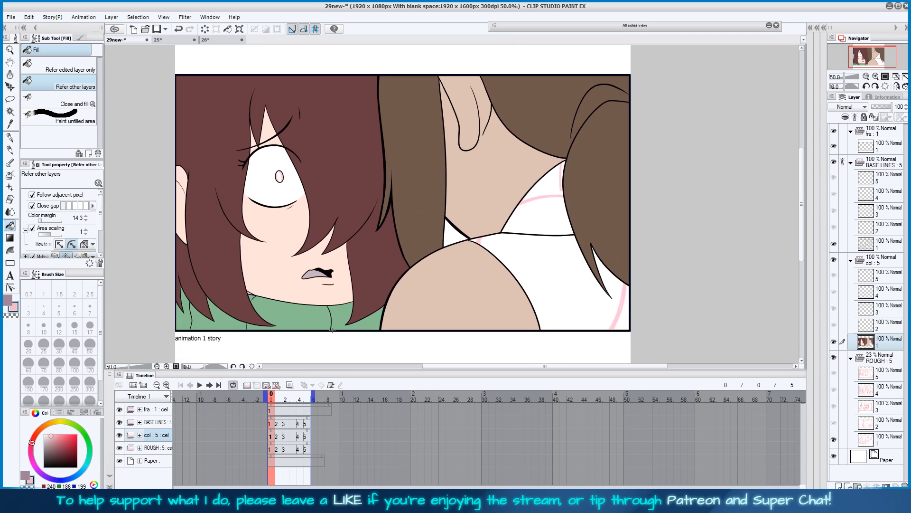
{"action": "left_click", "coordinate": [9, 299]}
{"action": "left_click", "coordinate": [43, 220]}
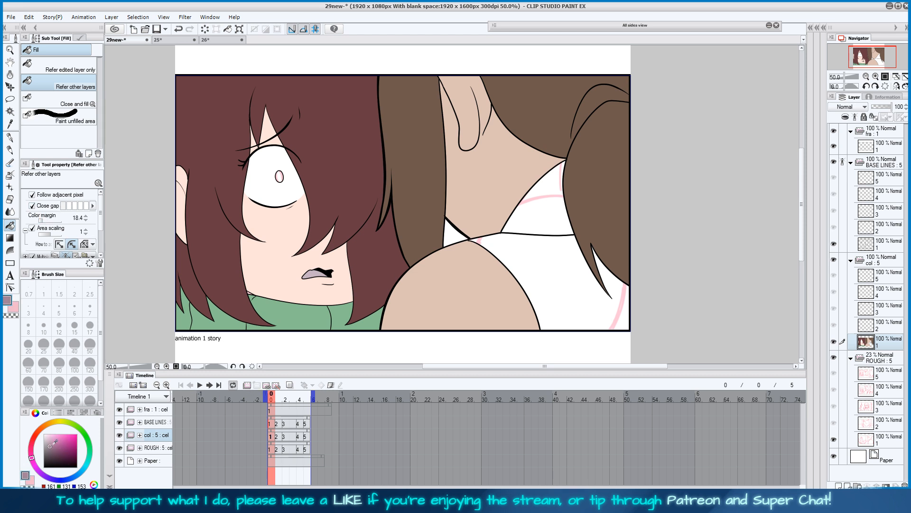
Fill the foreground woman's top with darker pink RGB 209, 150, 164 and her collar with darker purple RGB 137, 106, 128
{"action": "key", "text": "x"}
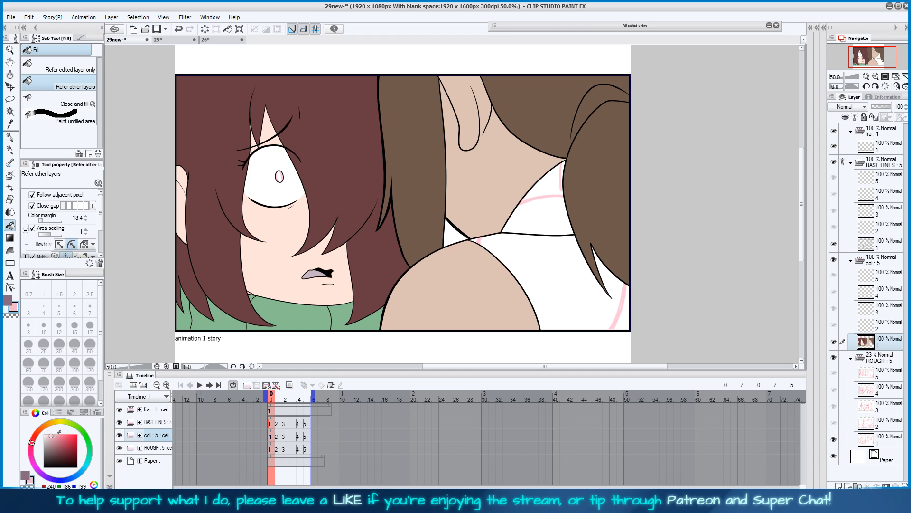
{"action": "left_click", "coordinate": [53, 439]}
{"action": "left_click", "coordinate": [563, 269]}
{"action": "key", "text": "x"}
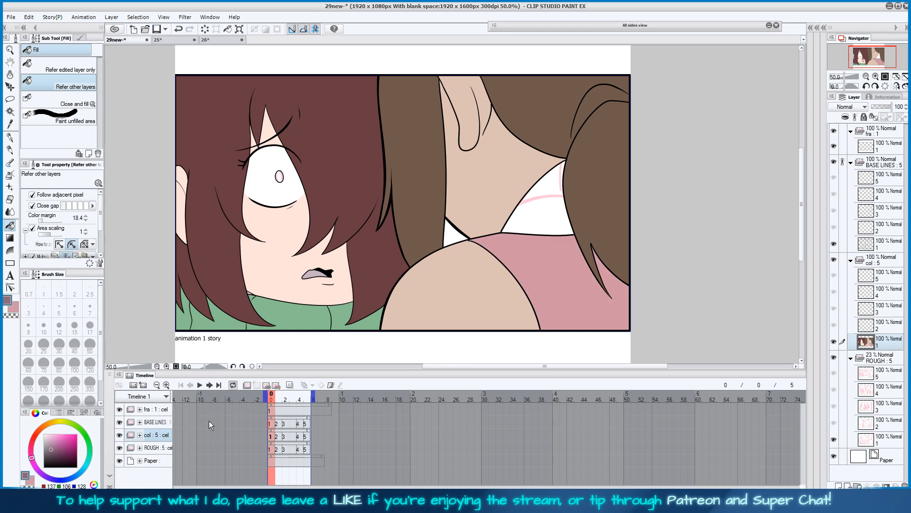
{"action": "left_click", "coordinate": [537, 232]}
{"action": "left_click_drag", "start_coordinate": [569, 284], "coordinate": [558, 304]}
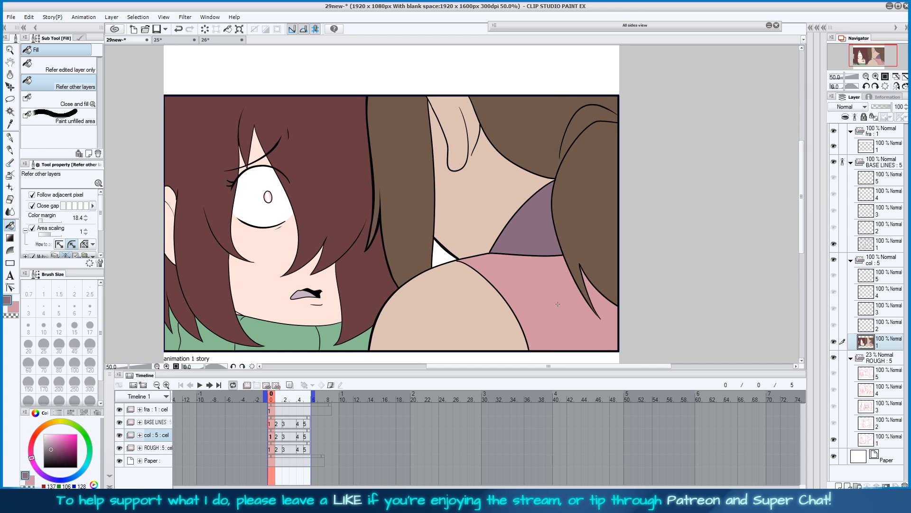
Sample the woman's skin tone, darken it to RGB 187, 158, 142, and draw a shadow edge down her neck with the size 7 Mapping pen
{"action": "key", "text": "i"}
{"action": "left_click_drag", "start_coordinate": [550, 324], "coordinate": [529, 307]}
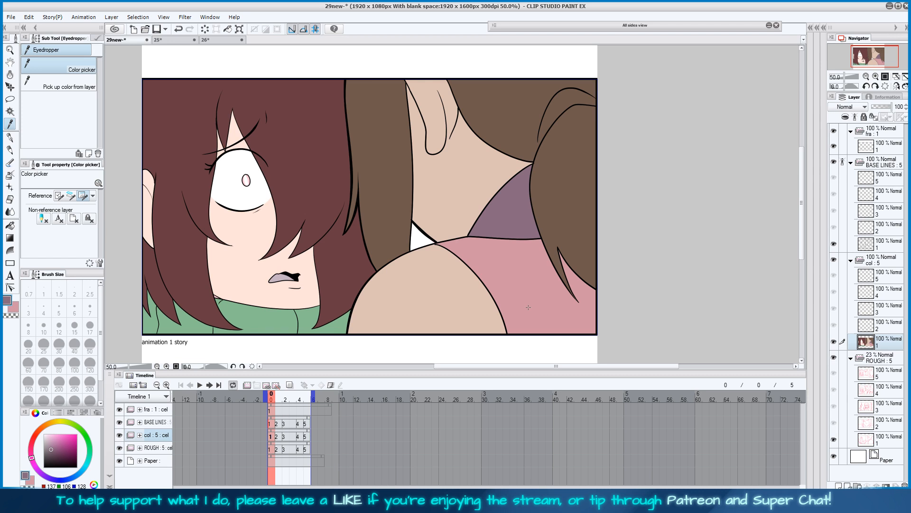
{"action": "left_click", "coordinate": [479, 188]}
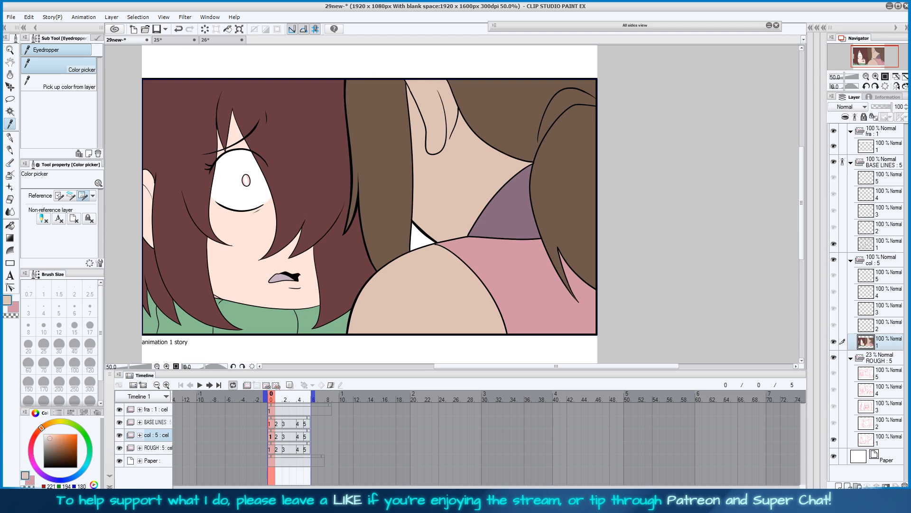
{"action": "key", "text": "Right"}
{"action": "left_click", "coordinate": [884, 345]}
{"action": "left_click", "coordinate": [51, 442]}
{"action": "left_click", "coordinate": [10, 138]}
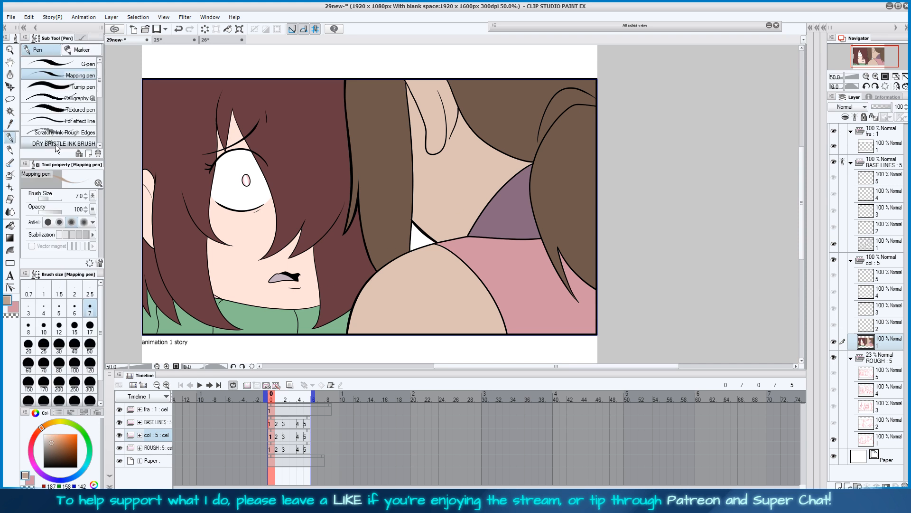
{"action": "left_click_drag", "start_coordinate": [468, 289], "coordinate": [421, 320]}
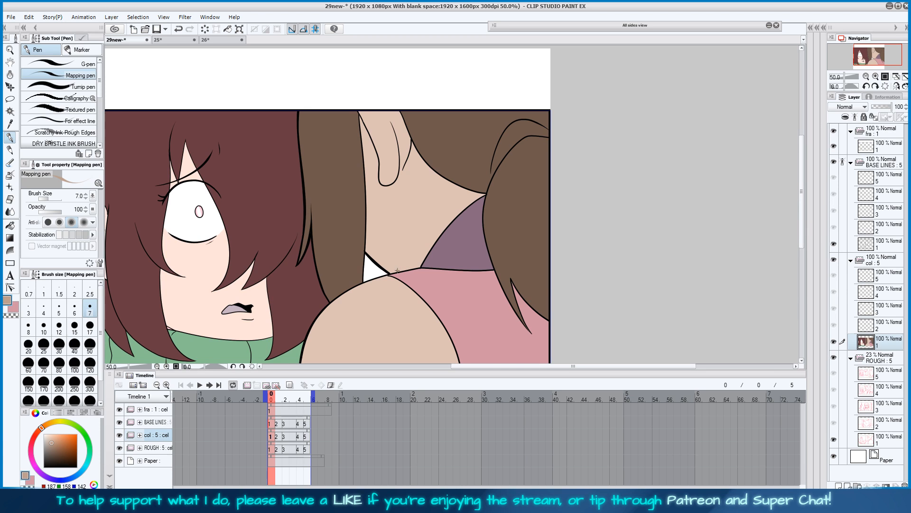
{"action": "left_click_drag", "start_coordinate": [397, 271], "coordinate": [390, 183]}
Add a shadow edge behind the woman's ear and fill the neck and ear shadow at color margin 4.1
{"action": "left_click", "coordinate": [10, 225]}
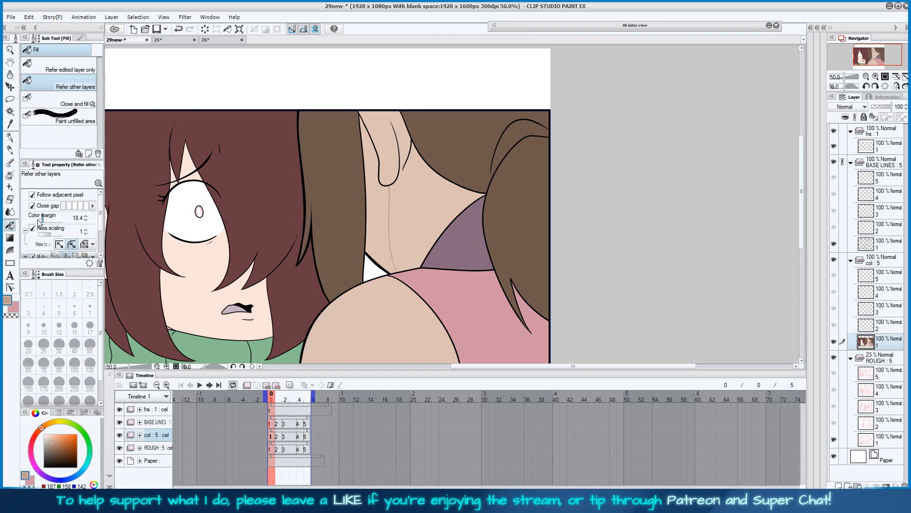
{"action": "left_click", "coordinate": [413, 247]}
{"action": "left_click", "coordinate": [10, 137]}
{"action": "key", "text": "ctrl+z"}
{"action": "left_click_drag", "start_coordinate": [400, 157], "coordinate": [409, 128]}
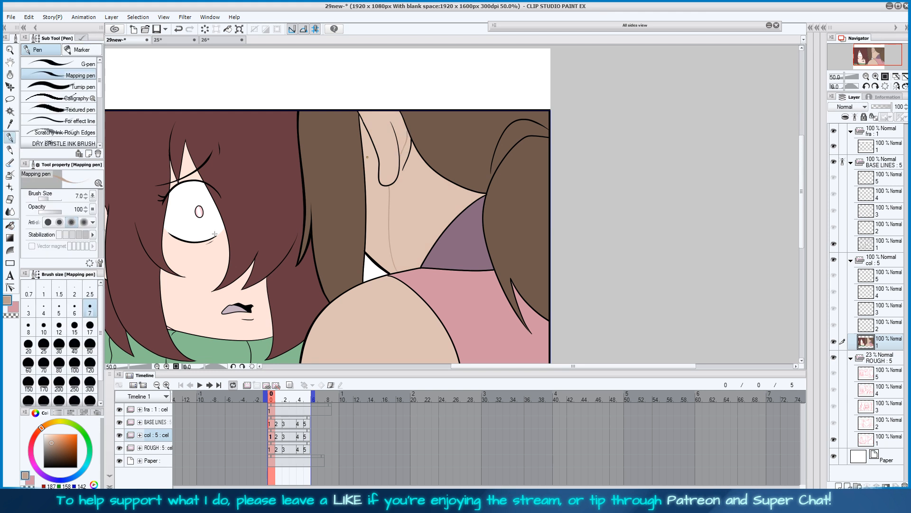
{"action": "left_click", "coordinate": [10, 225]}
{"action": "left_click", "coordinate": [424, 203]}
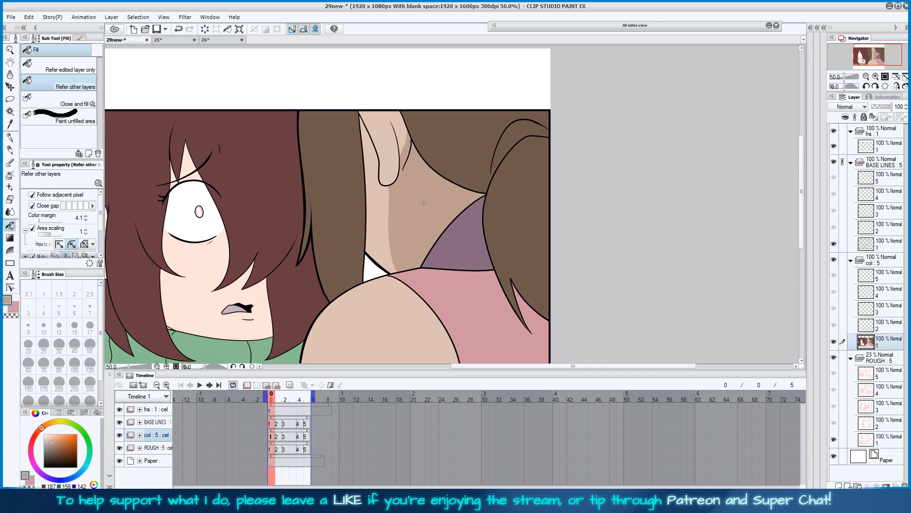
Switch to the pink color slot and darken it to RGB 180, 122, 136 for shading the woman's top
{"action": "left_click", "coordinate": [13, 308]}
{"action": "left_click", "coordinate": [10, 137]}
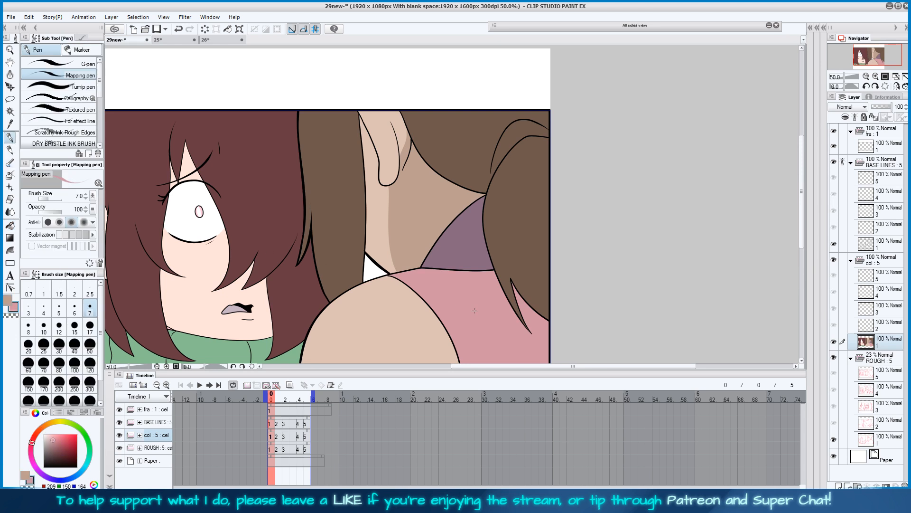
{"action": "scroll", "coordinate": [470, 264], "scroll_direction": "down", "scroll_amount": 1}
{"action": "left_click_drag", "start_coordinate": [514, 309], "coordinate": [479, 274]}
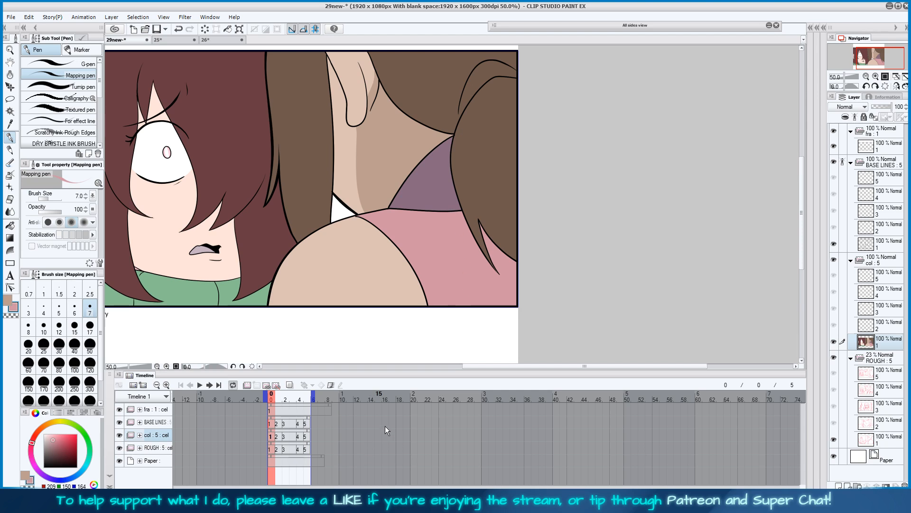
{"action": "left_click", "coordinate": [55, 440]}
{"action": "left_click", "coordinate": [54, 444]}
Draw a curved shadow edge down the back of the woman's pink top and fill the area beside the ponytail
{"action": "left_click_drag", "start_coordinate": [457, 216], "coordinate": [473, 304]}
{"action": "key", "text": "ctrl+z"}
{"action": "mouse_move", "coordinate": [443, 214]}
{"action": "left_mouse_down"}
{"action": "mouse_move", "coordinate": [457, 239]}
{"action": "mouse_move", "coordinate": [464, 304]}
{"action": "left_mouse_up"}
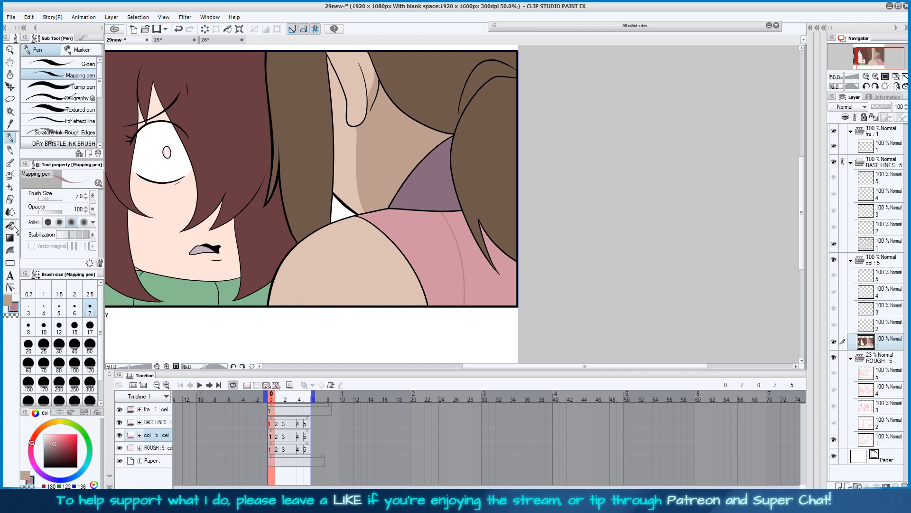
{"action": "left_click", "coordinate": [10, 225]}
{"action": "left_click", "coordinate": [475, 275]}
{"action": "scroll", "coordinate": [455, 309], "scroll_direction": "up", "scroll_amount": 1}
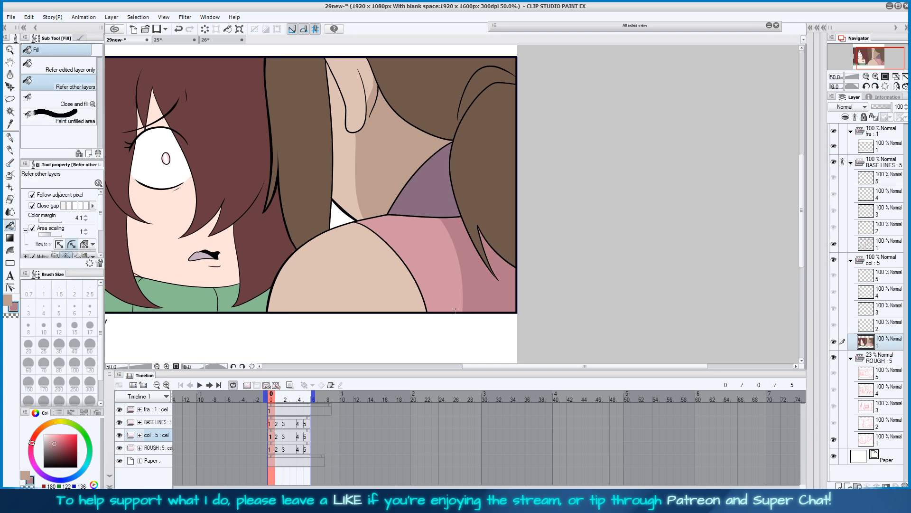
Check the woman's colors and shading on page 26, then return to 29new
{"action": "left_click", "coordinate": [220, 41]}
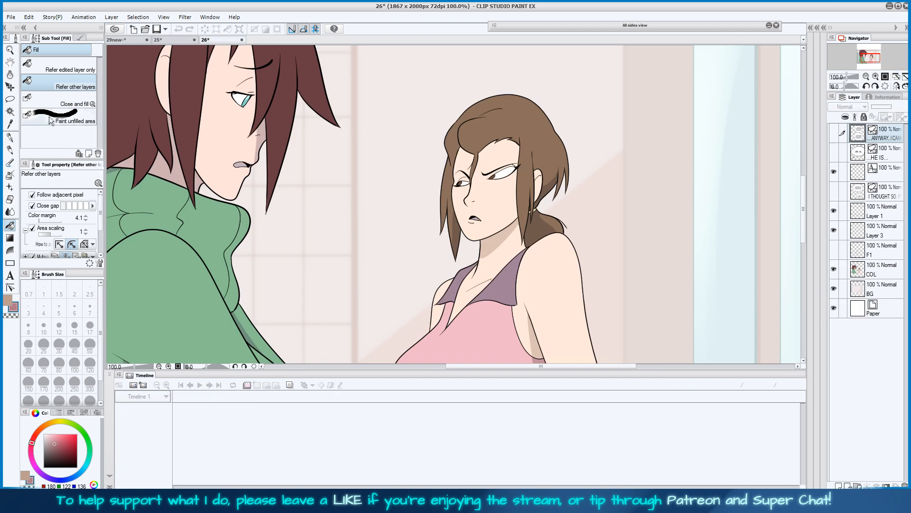
{"action": "key", "text": "i"}
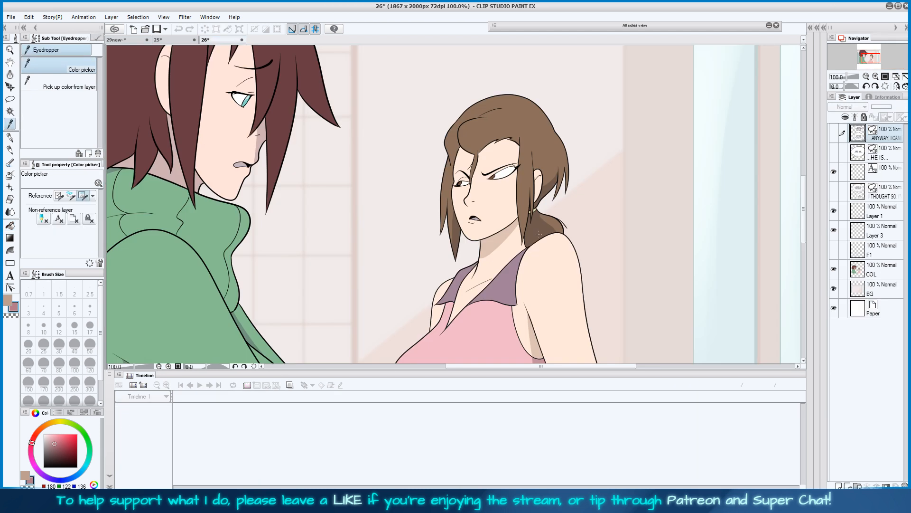
{"action": "scroll", "coordinate": [527, 303], "scroll_direction": "down", "scroll_amount": 2}
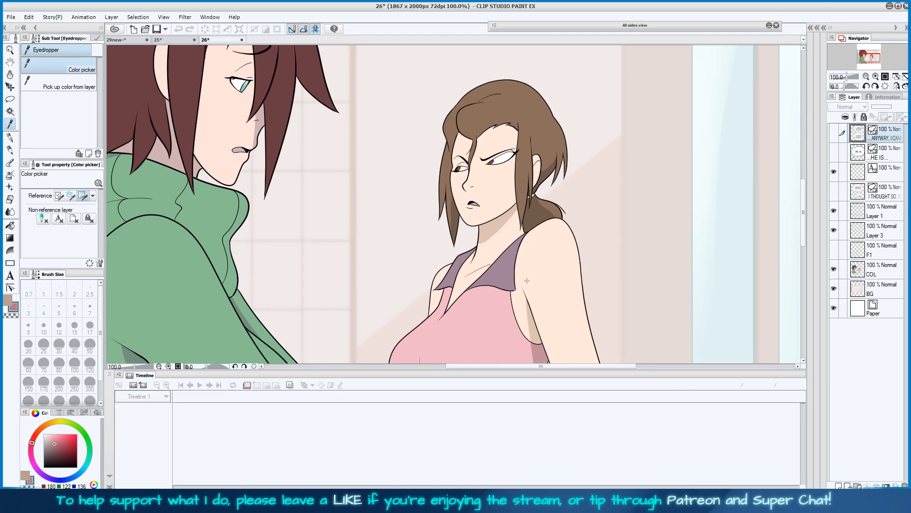
{"action": "left_click", "coordinate": [172, 40]}
{"action": "left_click", "coordinate": [144, 44]}
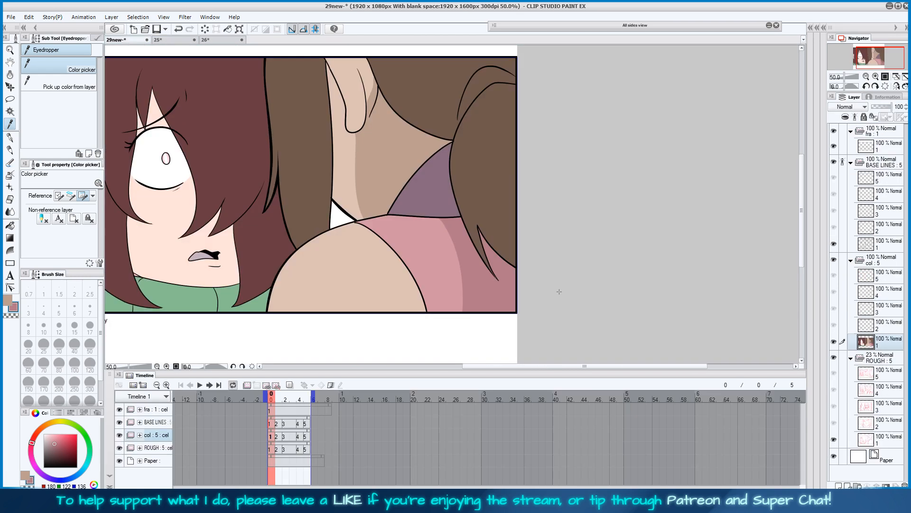
Darken the collar purple to RGB 108, 77, 99, draw a jagged shadow edge on the woman's collar and fill the shaded part
{"action": "left_click", "coordinate": [52, 453]}
{"action": "left_click", "coordinate": [10, 137]}
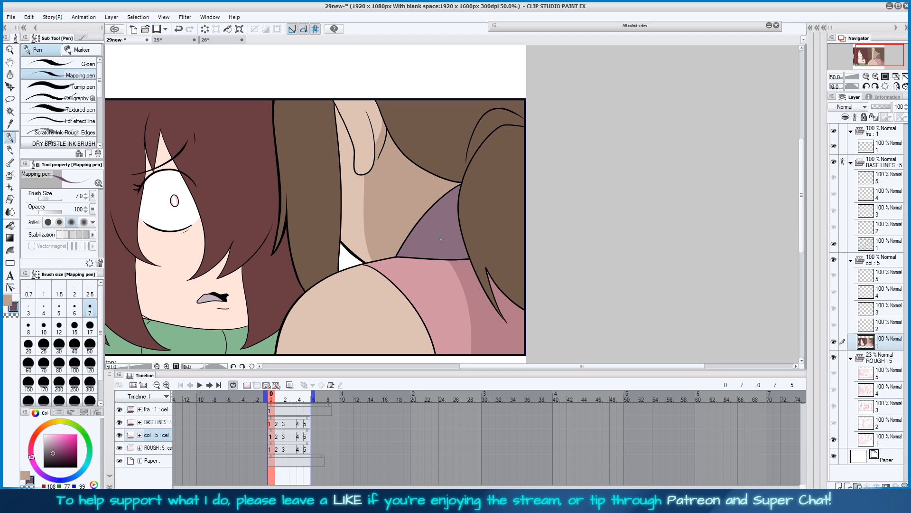
{"action": "left_click_drag", "start_coordinate": [445, 228], "coordinate": [442, 227]}
{"action": "left_click", "coordinate": [10, 226]}
{"action": "left_click", "coordinate": [446, 237]}
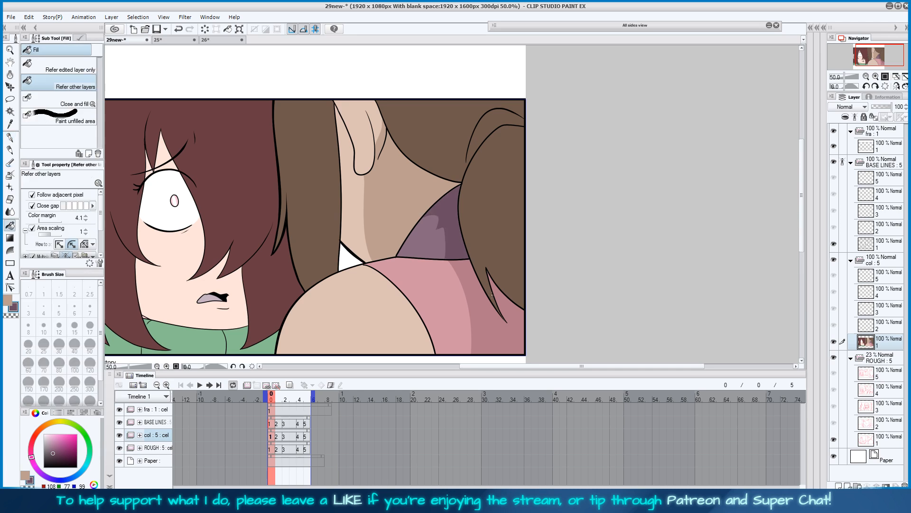
Sample the brown of the woman's ponytail and darken it to RGB 90, 69, 57 for the Mapping pen
{"action": "left_click", "coordinate": [11, 122]}
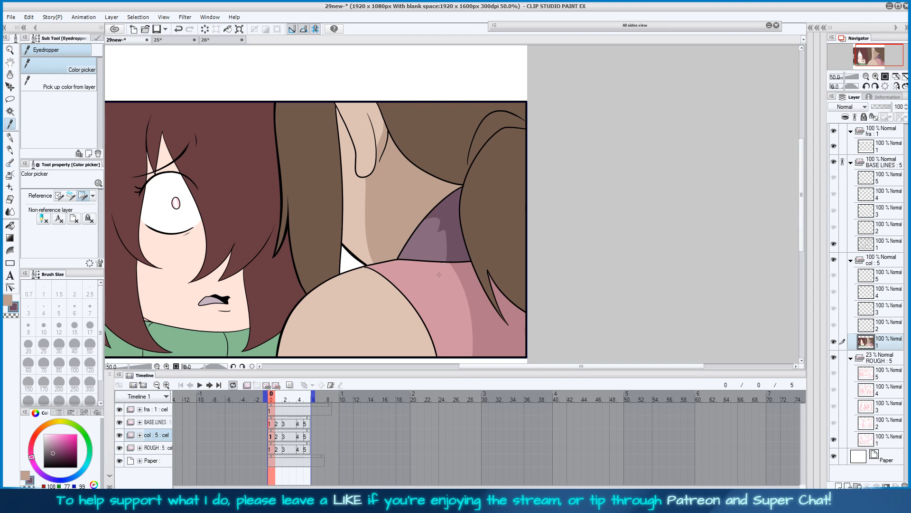
{"action": "left_click_drag", "start_coordinate": [440, 294], "coordinate": [467, 299]}
{"action": "left_click", "coordinate": [515, 212]}
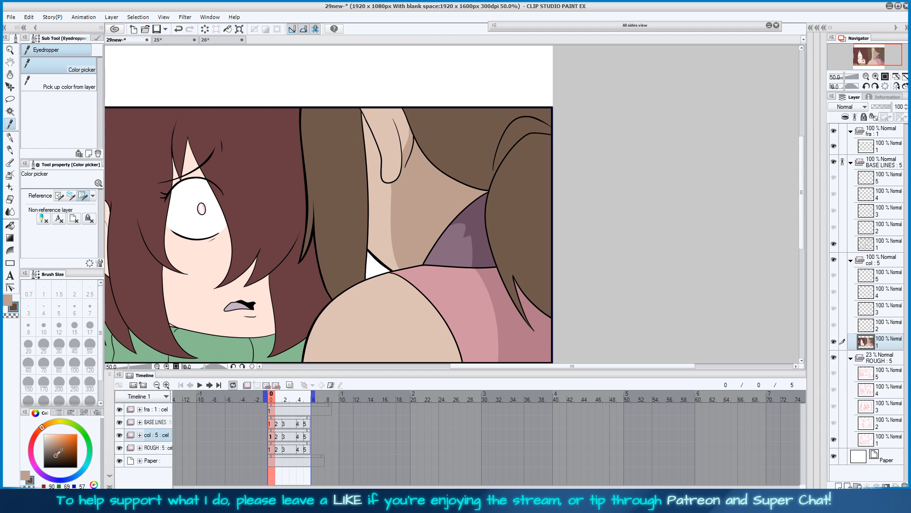
{"action": "left_click", "coordinate": [10, 138]}
Draw a curved shadow edge across the ponytail and fill its upper part and the back hair with the dark brown
{"action": "left_click_drag", "start_coordinate": [532, 272], "coordinate": [481, 263]}
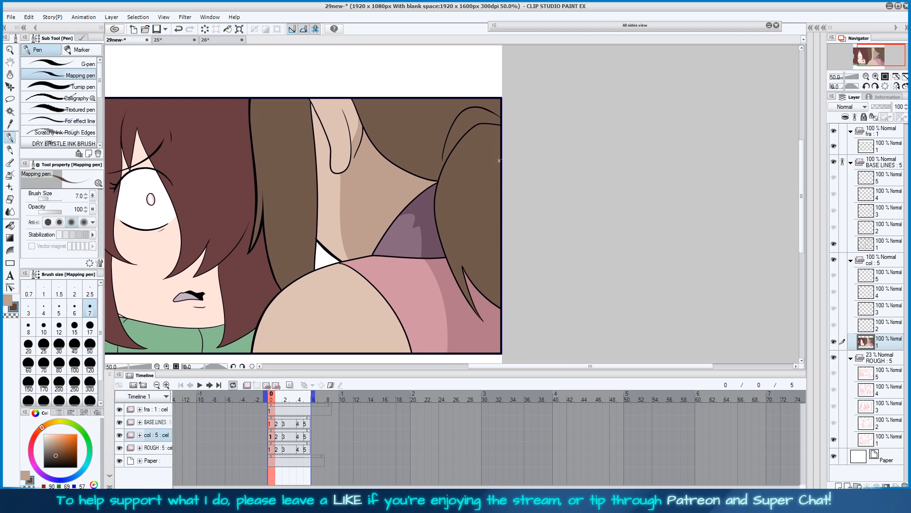
{"action": "left_click_drag", "start_coordinate": [499, 236], "coordinate": [466, 204]}
{"action": "left_click", "coordinate": [9, 225]}
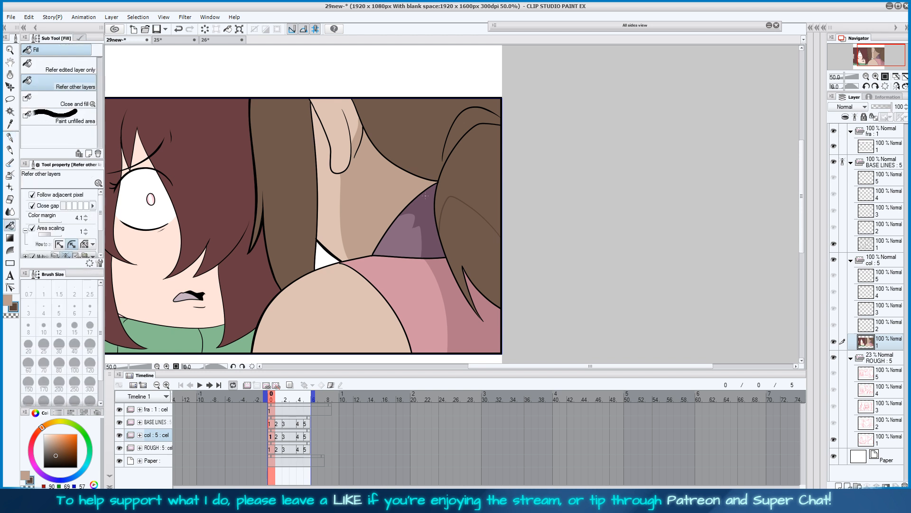
{"action": "left_click", "coordinate": [468, 226]}
{"action": "left_click", "coordinate": [459, 146]}
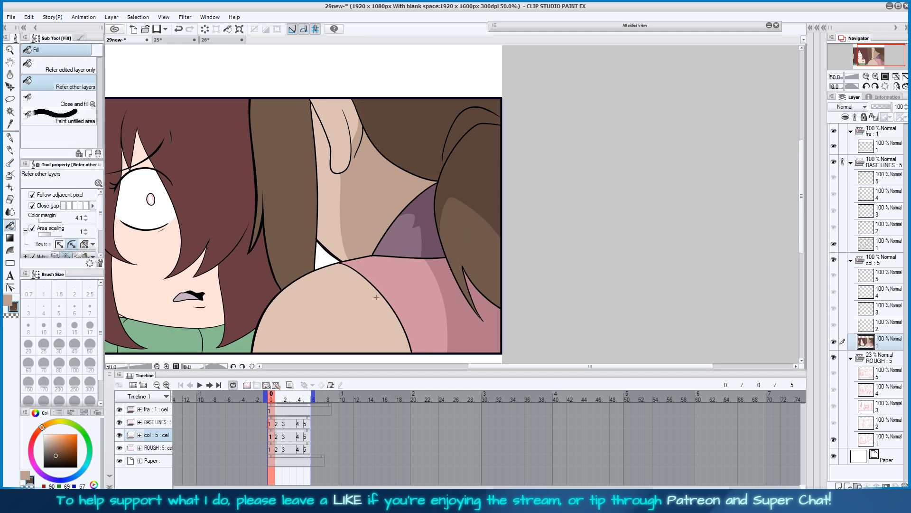
Draw a shadow edge along the woman's front hair lock and fill the area toward her ear with the dark brown
{"action": "left_click_drag", "start_coordinate": [215, 230], "coordinate": [240, 236]}
{"action": "left_click", "coordinate": [9, 138]}
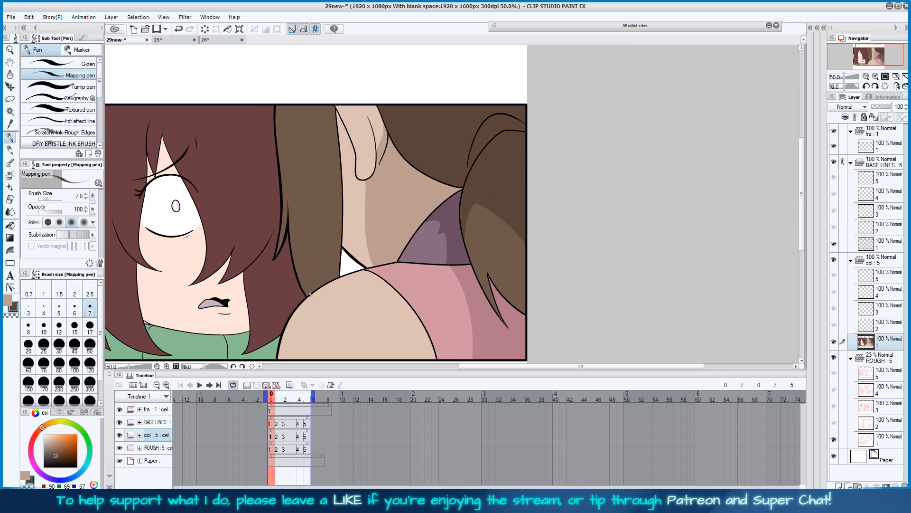
{"action": "left_click_drag", "start_coordinate": [295, 234], "coordinate": [289, 84]}
{"action": "left_click", "coordinate": [9, 225]}
{"action": "left_click", "coordinate": [317, 237]}
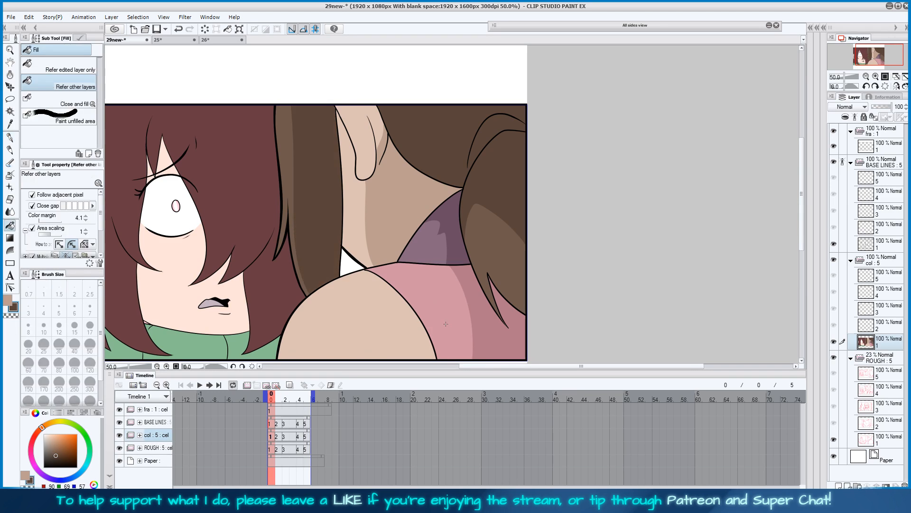
Sample the shaded skin tone on the woman's neck (RGB 187, 158, 142) and fill her ear with it
{"action": "left_click_drag", "start_coordinate": [446, 324], "coordinate": [454, 309]}
{"action": "left_click", "coordinate": [9, 123]}
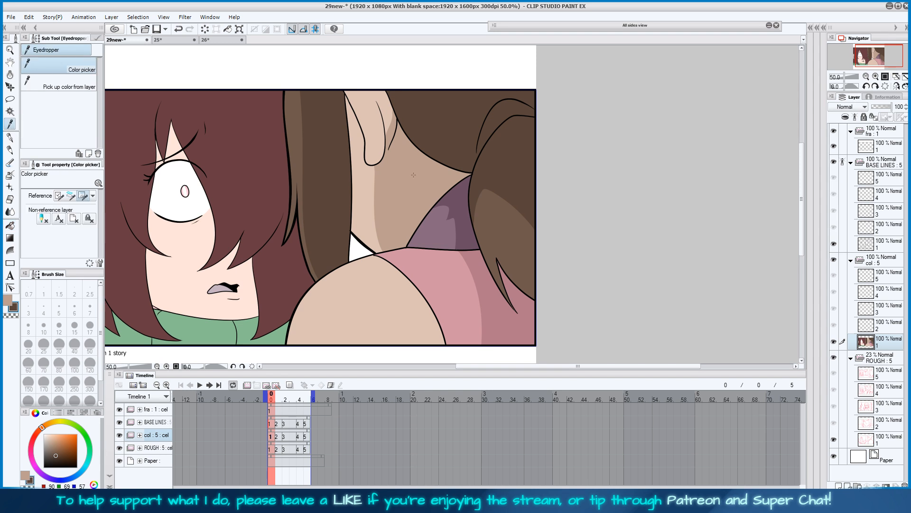
{"action": "left_click", "coordinate": [11, 138]}
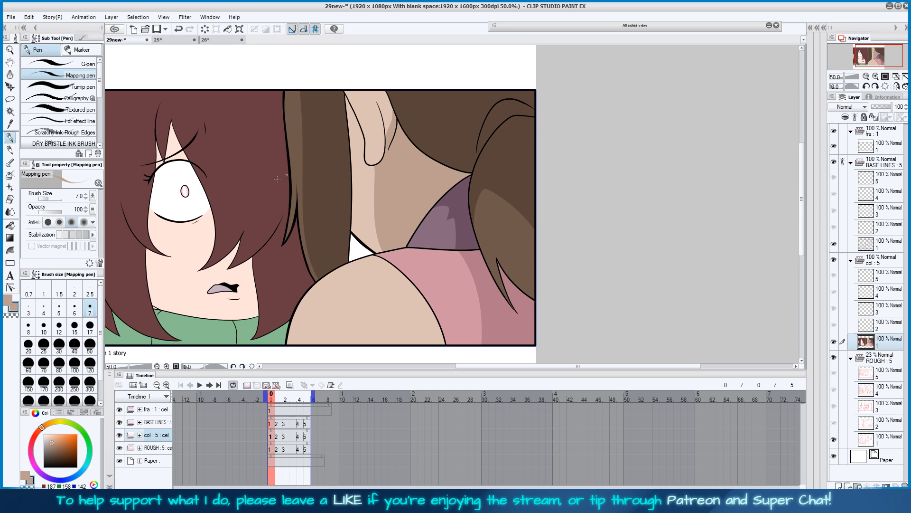
{"action": "left_click", "coordinate": [10, 225]}
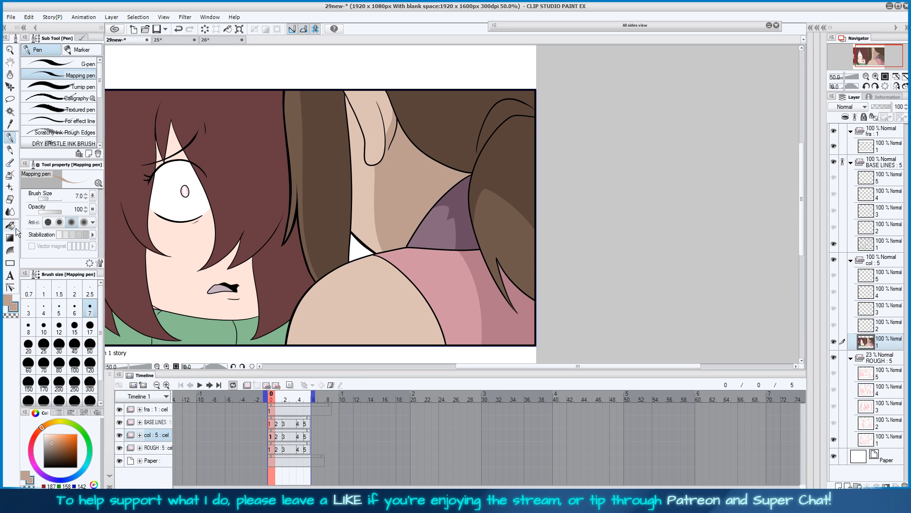
{"action": "left_click", "coordinate": [375, 135]}
{"action": "left_click", "coordinate": [10, 137]}
{"action": "left_click_drag", "start_coordinate": [449, 294], "coordinate": [549, 318]}
Sample the red-haired character's teal iris and its lighter highlight from page 26 as the two drawing colors, then return to 29new
{"action": "left_click", "coordinate": [218, 41]}
{"action": "key", "text": "i"}
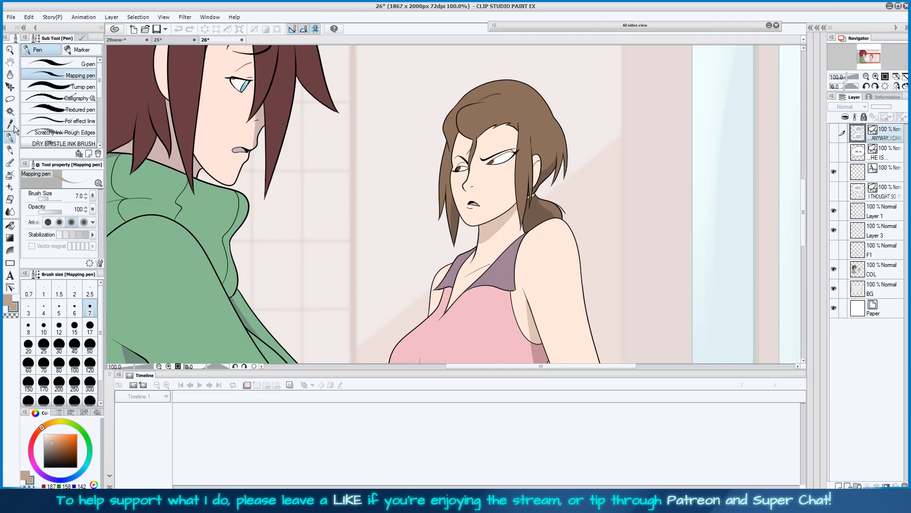
{"action": "left_click", "coordinate": [239, 96]}
{"action": "key", "text": "x"}
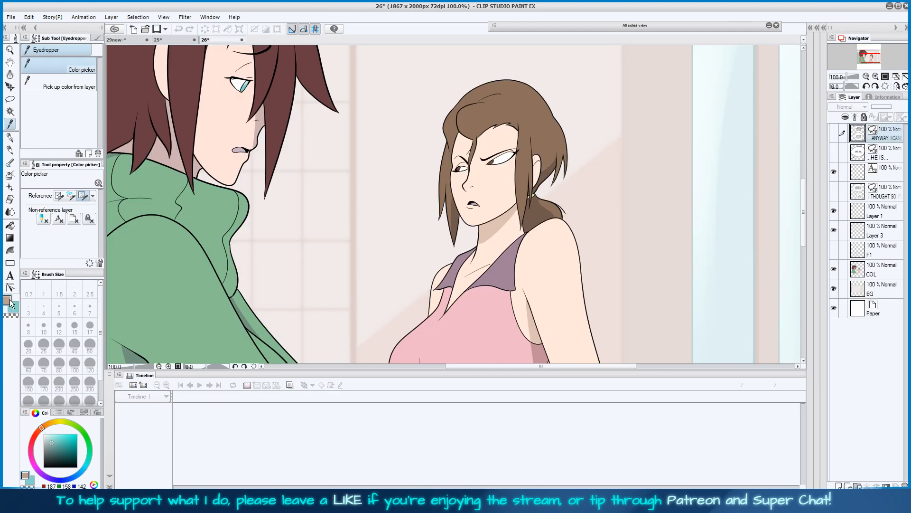
{"action": "left_click", "coordinate": [246, 83]}
{"action": "left_click", "coordinate": [170, 41]}
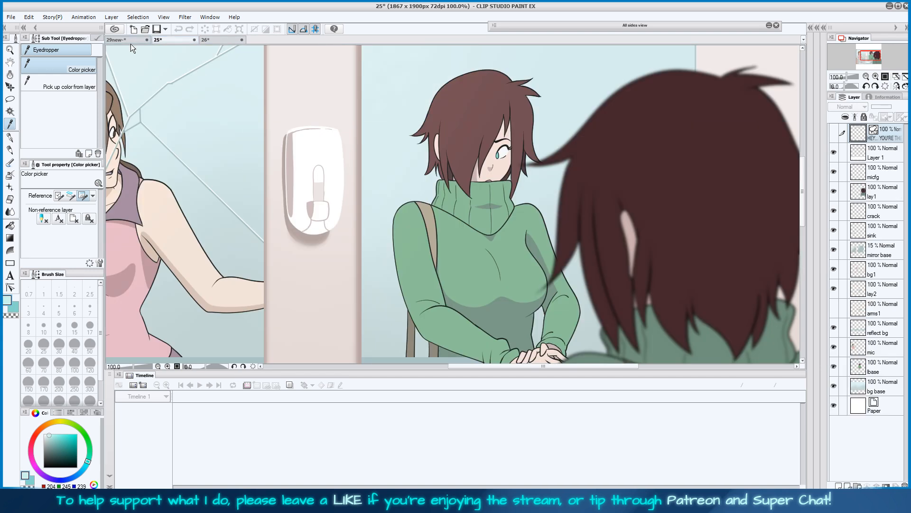
{"action": "left_click", "coordinate": [124, 40]}
Set the fill's color margin to 32.7 and fill the wide-eyed character's iris with teal RGB 131, 213, 203
{"action": "left_click", "coordinate": [10, 225]}
{"action": "left_click", "coordinate": [45, 220]}
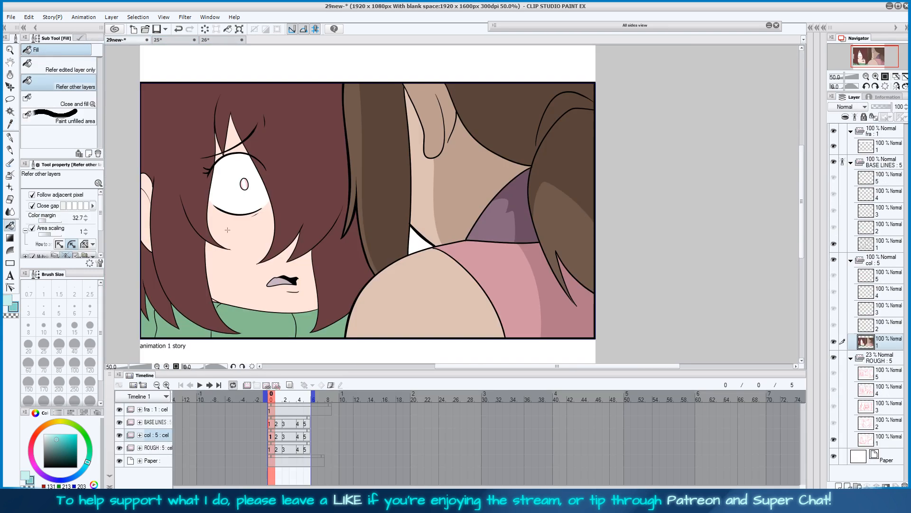
{"action": "left_click", "coordinate": [244, 183]}
Dab a pale highlight (RGB 204, 245, 239) onto the teal iris with the Turnip pen at size 25
{"action": "key", "text": "x"}
{"action": "key", "text": "p"}
{"action": "left_click", "coordinate": [85, 86]}
{"action": "left_click", "coordinate": [44, 344]}
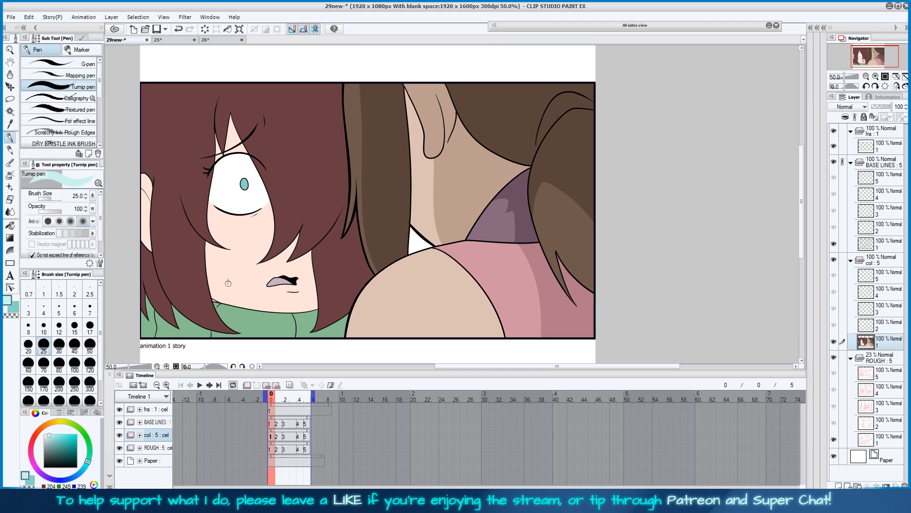
{"action": "left_click_drag", "start_coordinate": [243, 182], "coordinate": [243, 181]}
{"action": "left_click_drag", "start_coordinate": [417, 302], "coordinate": [427, 307]}
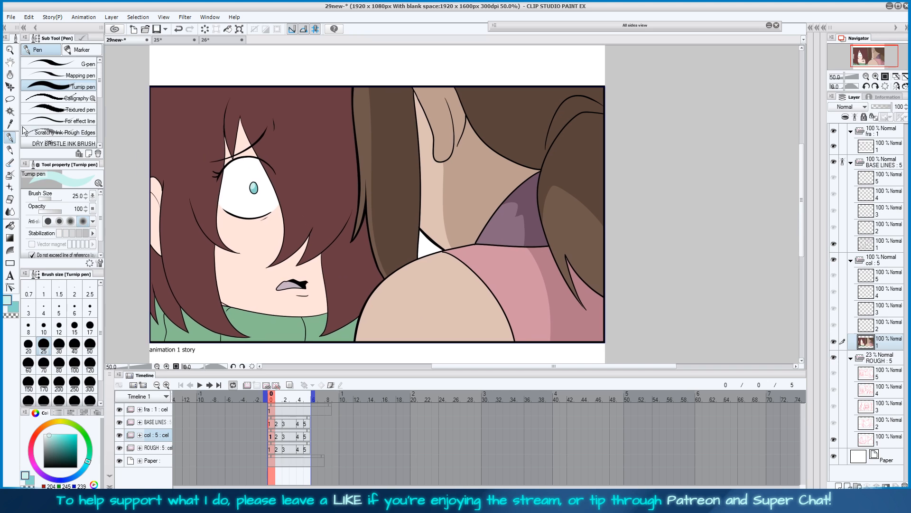
Sample the red-haired character's facial shadow tone (RGB 205, 178, 177) from page 26 and return to 29new
{"action": "key", "text": "i"}
{"action": "left_click", "coordinate": [235, 40]}
{"action": "left_click", "coordinate": [259, 117]}
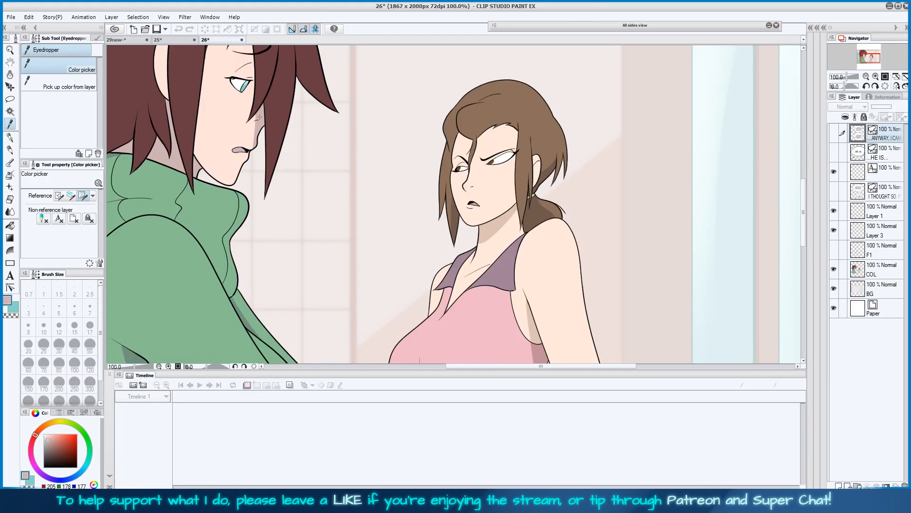
{"action": "left_click", "coordinate": [162, 41]}
{"action": "left_click", "coordinate": [121, 40]}
Mirror the canvas view and draw a short curved shadow edge below the eye's lash-side corner with the Mapping pen at size 7
{"action": "key", "text": "p"}
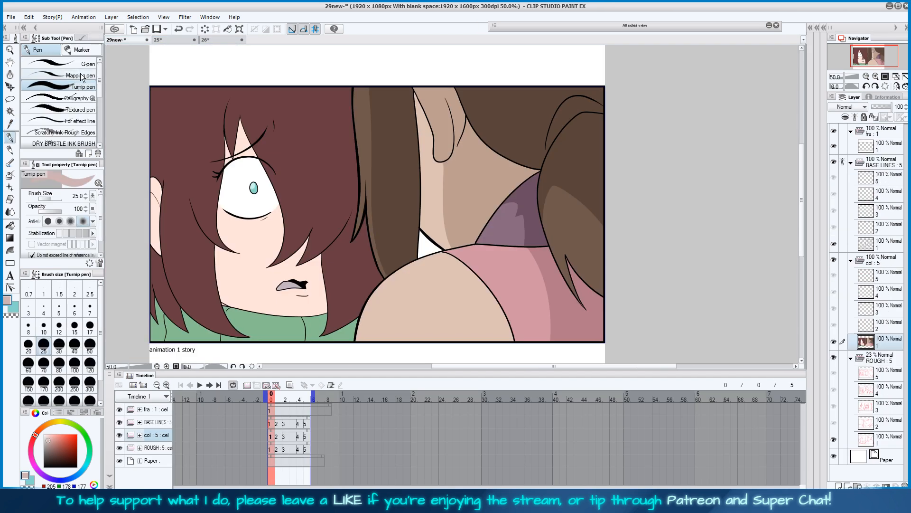
{"action": "left_click", "coordinate": [59, 309]}
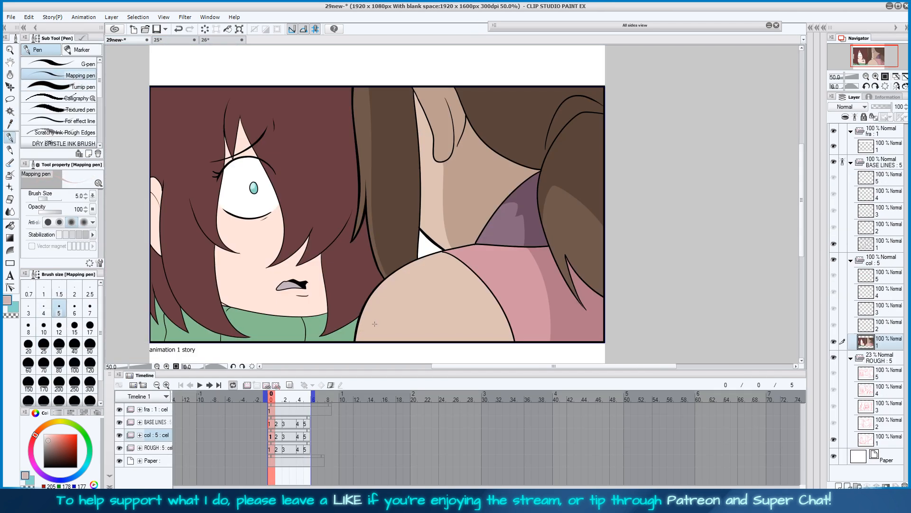
{"action": "left_click_drag", "start_coordinate": [337, 302], "coordinate": [356, 291]}
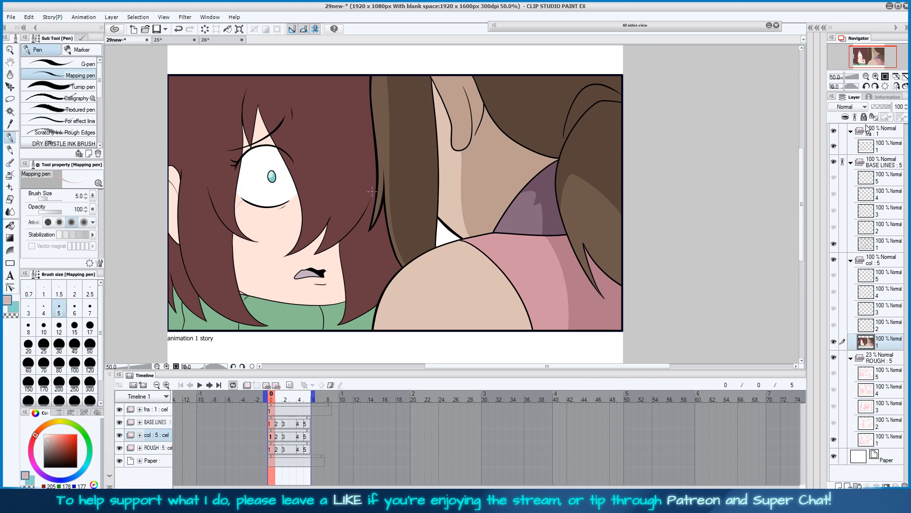
{"action": "left_click", "coordinate": [896, 86]}
{"action": "left_click", "coordinate": [876, 77]}
{"action": "left_click_drag", "start_coordinate": [717, 286], "coordinate": [381, 331]}
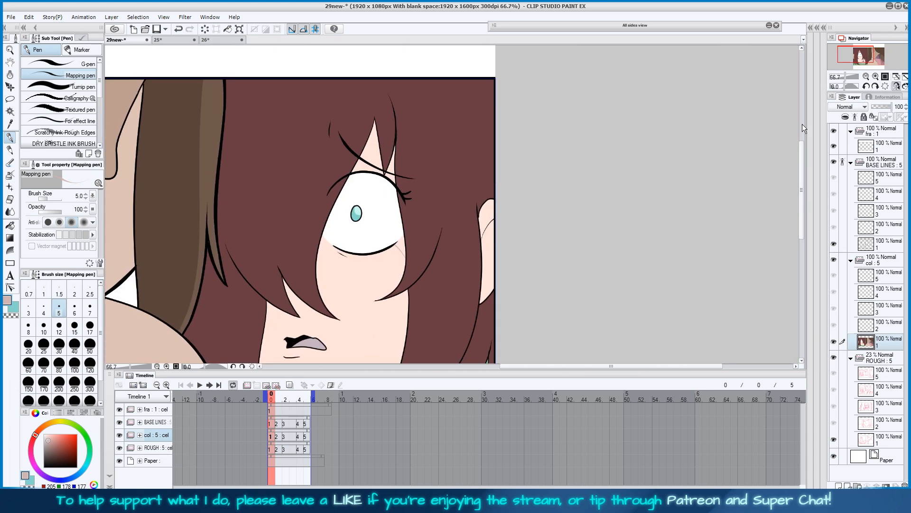
{"action": "left_click", "coordinate": [876, 76]}
{"action": "key", "text": "bracketright"}
{"action": "key", "text": "bracketright"}
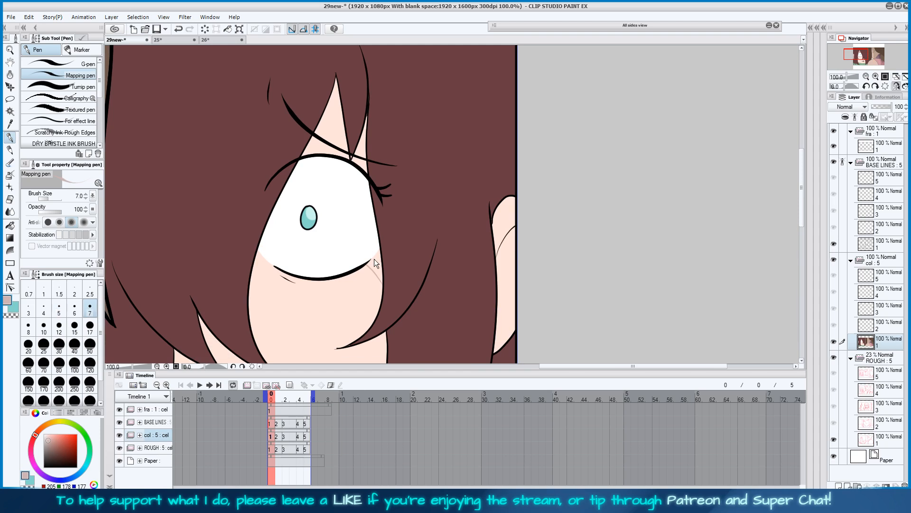
{"action": "left_click_drag", "start_coordinate": [370, 268], "coordinate": [383, 284]}
{"action": "left_click_drag", "start_coordinate": [422, 286], "coordinate": [428, 288]}
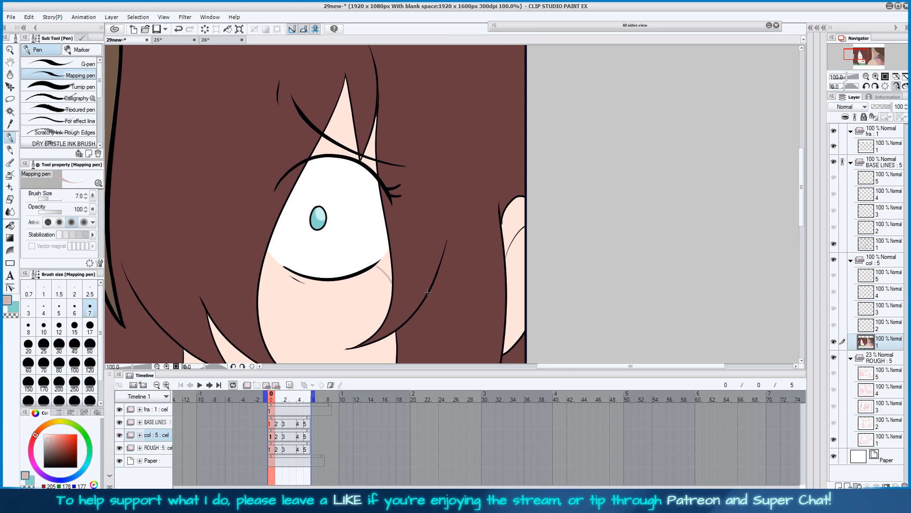
{"action": "left_click_drag", "start_coordinate": [429, 289], "coordinate": [431, 290]}
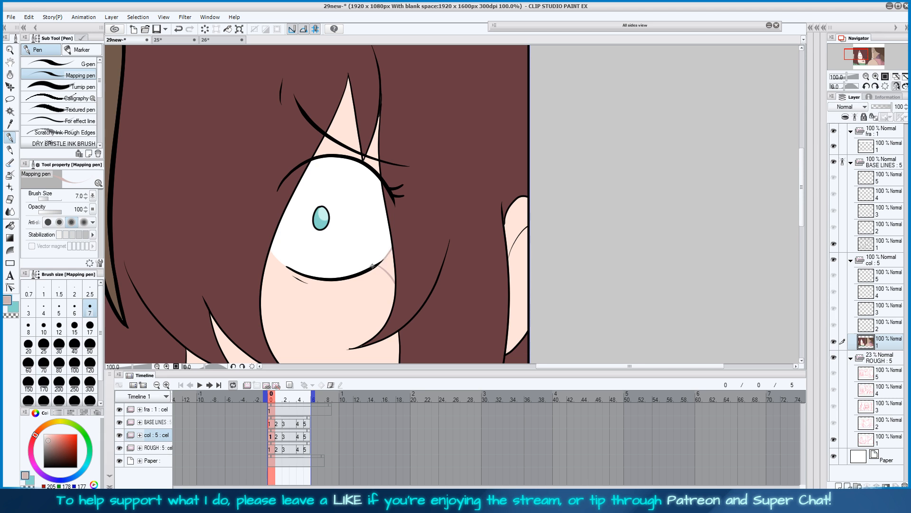
Set the fill's color margin to 10.2 and fill the small shadow beside the eye's lash-side corner
{"action": "left_click", "coordinate": [10, 225]}
{"action": "left_click_drag", "start_coordinate": [46, 220], "coordinate": [40, 221]}
{"action": "left_click", "coordinate": [387, 266]}
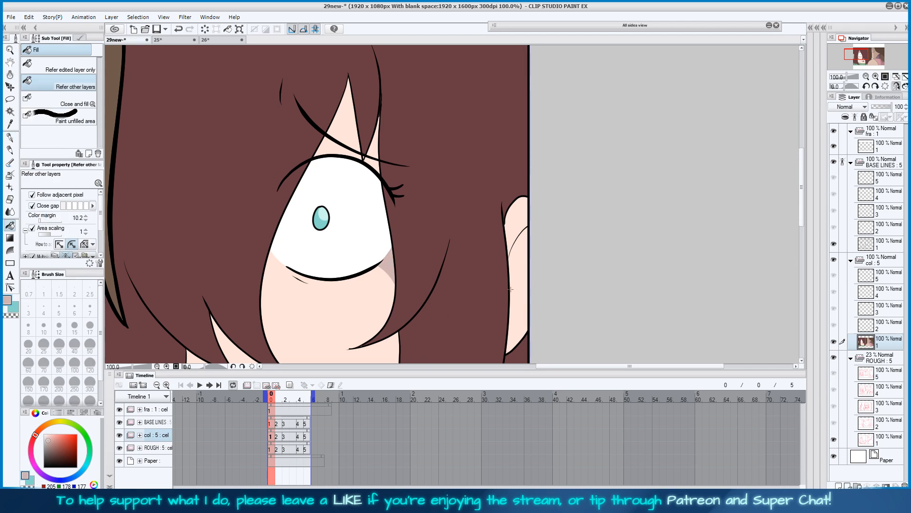
Restore the unmirrored view and draw a curved shadow edge from the eye's inner corner down to the bangs with the Mapping pen
{"action": "left_click", "coordinate": [897, 85]}
{"action": "left_click", "coordinate": [905, 77]}
{"action": "left_click", "coordinate": [876, 78]}
{"action": "left_click", "coordinate": [876, 77]}
{"action": "left_click", "coordinate": [876, 77]}
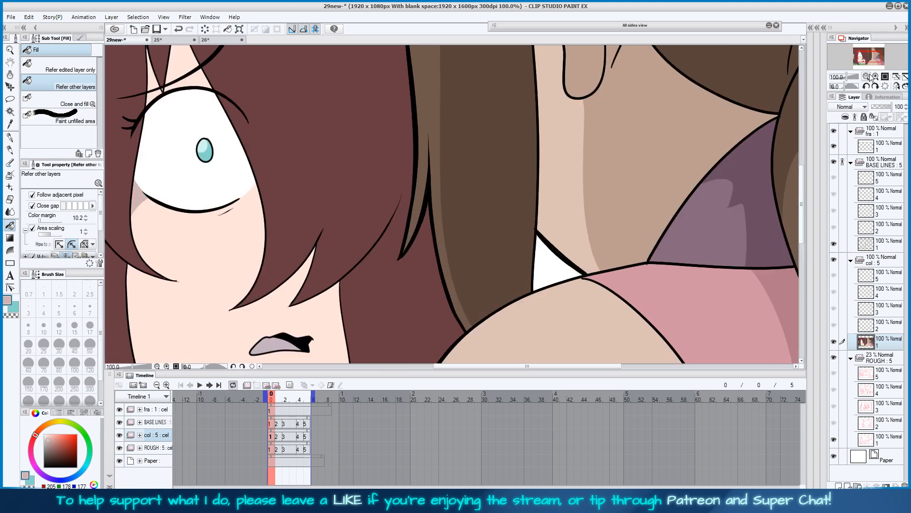
{"action": "left_click", "coordinate": [12, 138]}
{"action": "left_click_drag", "start_coordinate": [242, 247], "coordinate": [375, 294]}
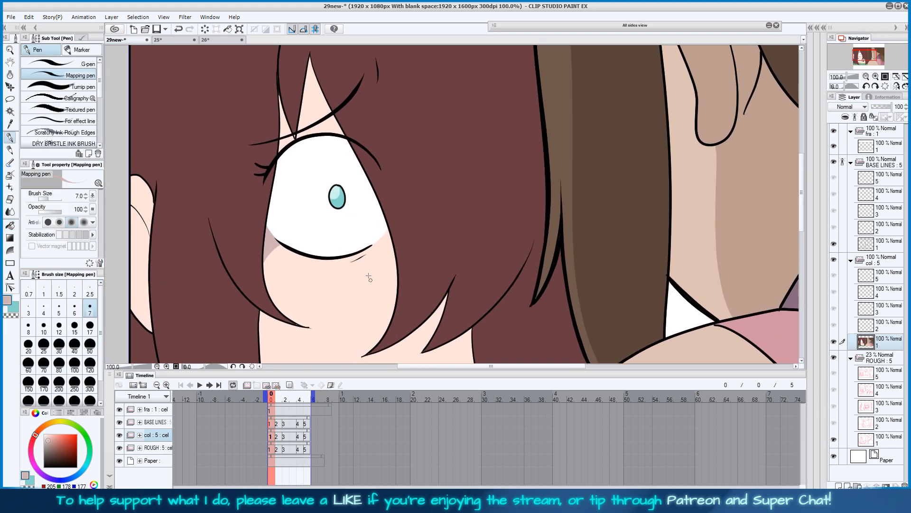
{"action": "left_click_drag", "start_coordinate": [388, 229], "coordinate": [371, 245]}
{"action": "key", "text": "ctrl+z"}
{"action": "mouse_move", "coordinate": [372, 246]}
{"action": "left_mouse_down"}
{"action": "mouse_move", "coordinate": [389, 236]}
{"action": "mouse_move", "coordinate": [397, 281]}
{"action": "left_mouse_up"}
Draw pointed shadow edges on the skin beneath the two bang tips above the mouth
{"action": "left_click_drag", "start_coordinate": [488, 331], "coordinate": [473, 236]}
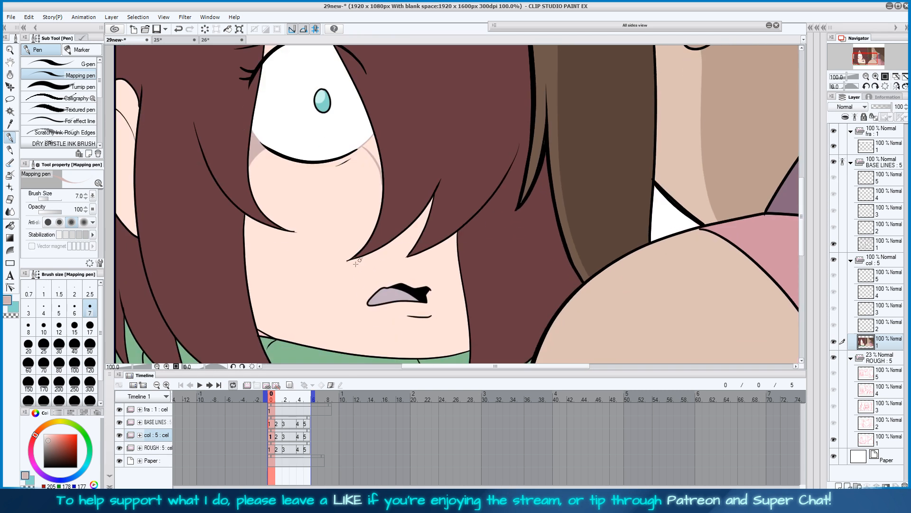
{"action": "mouse_move", "coordinate": [347, 273]}
{"action": "left_mouse_down"}
{"action": "mouse_move", "coordinate": [393, 254]}
{"action": "mouse_move", "coordinate": [427, 216]}
{"action": "left_mouse_up"}
{"action": "left_click_drag", "start_coordinate": [367, 269], "coordinate": [344, 272]}
{"action": "left_click_drag", "start_coordinate": [462, 264], "coordinate": [426, 247]}
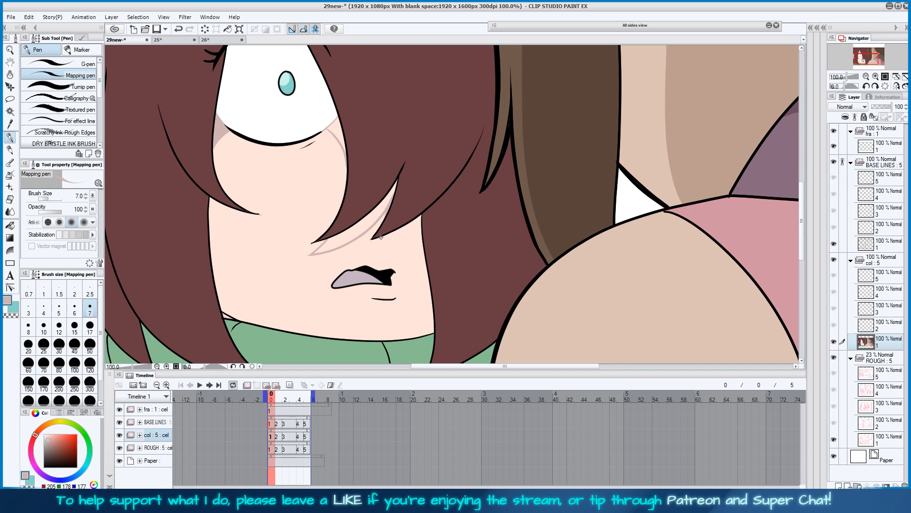
{"action": "mouse_move", "coordinate": [380, 239]}
{"action": "left_mouse_down"}
{"action": "mouse_move", "coordinate": [370, 254]}
{"action": "mouse_move", "coordinate": [420, 223]}
{"action": "left_mouse_up"}
{"action": "scroll", "coordinate": [427, 226], "scroll_direction": "down", "scroll_amount": 3}
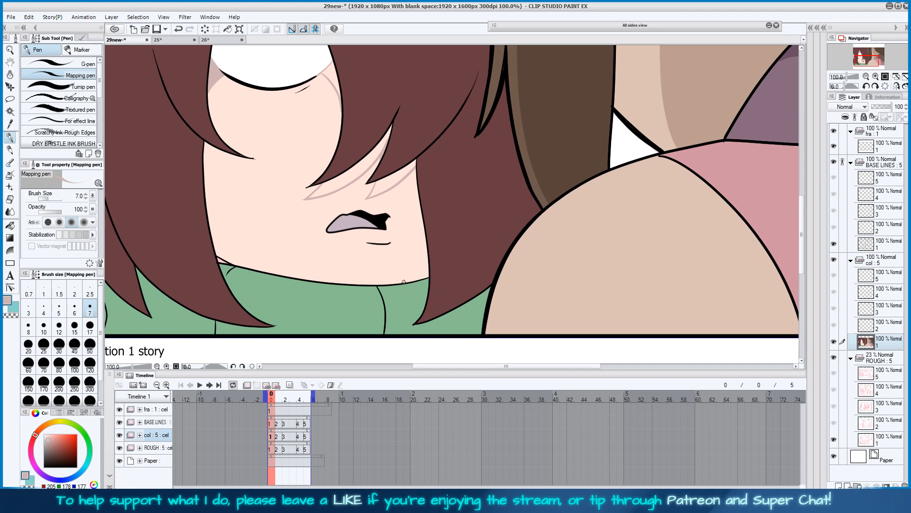
Draw a shadow edge along the cheek from collar to bangs, then fill the cheek and the shadows beneath the bang tips
{"action": "mouse_move", "coordinate": [407, 282]}
{"action": "left_mouse_down"}
{"action": "mouse_move", "coordinate": [413, 227]}
{"action": "mouse_move", "coordinate": [398, 174]}
{"action": "left_mouse_up"}
{"action": "key", "text": "ctrl+z"}
{"action": "left_click_drag", "start_coordinate": [407, 283], "coordinate": [407, 170]}
{"action": "left_click", "coordinate": [10, 225]}
{"action": "left_click", "coordinate": [418, 223]}
{"action": "left_click", "coordinate": [396, 182]}
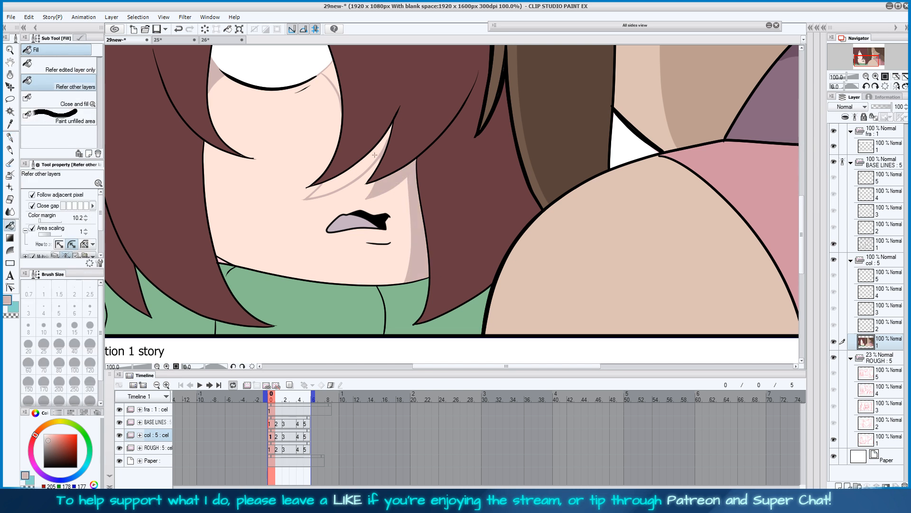
{"action": "left_click", "coordinate": [388, 169]}
Fill the shadow under the eye's inner corner and the forehead slivers between the bangs with the skin shadow tone
{"action": "left_click_drag", "start_coordinate": [333, 76], "coordinate": [395, 306]}
{"action": "key", "text": "p"}
{"action": "left_click", "coordinate": [10, 225]}
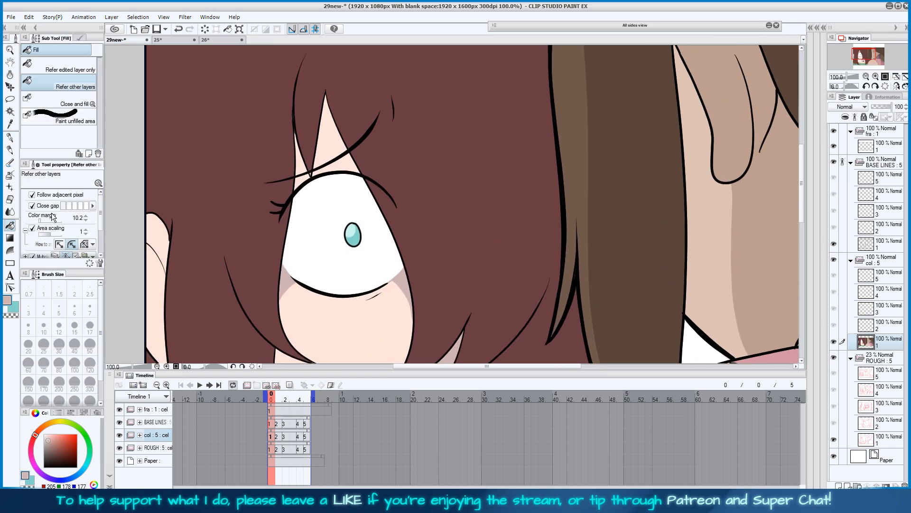
{"action": "left_click", "coordinate": [300, 157]}
{"action": "left_click", "coordinate": [328, 135]}
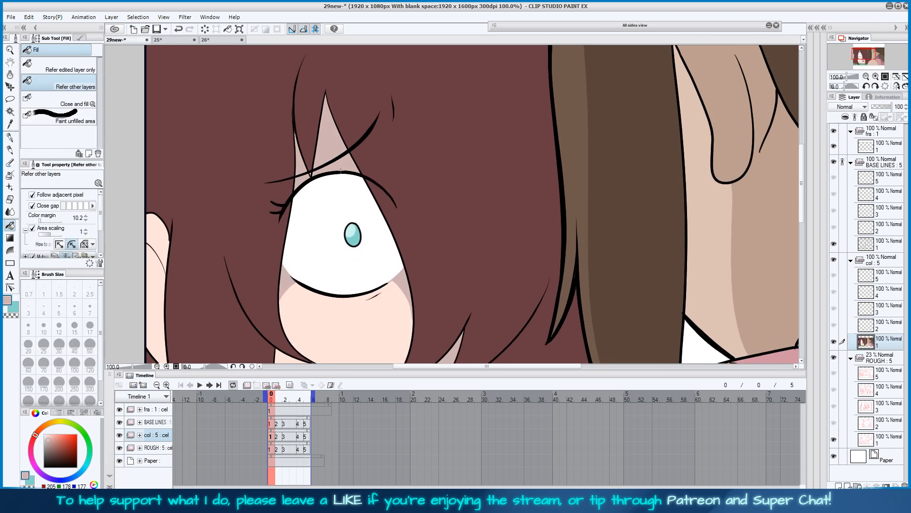
Sample the dark red of the wide-eyed character's hair (RGB 105, 60, 65) and set the Mapping pen to size 10
{"action": "key", "text": "i"}
{"action": "left_click", "coordinate": [305, 108]}
{"action": "left_click", "coordinate": [9, 137]}
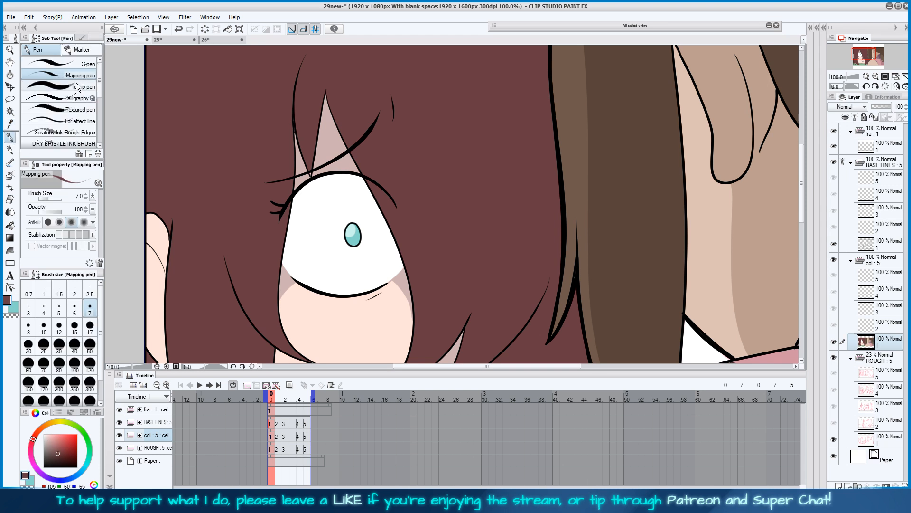
{"action": "left_click", "coordinate": [44, 328]}
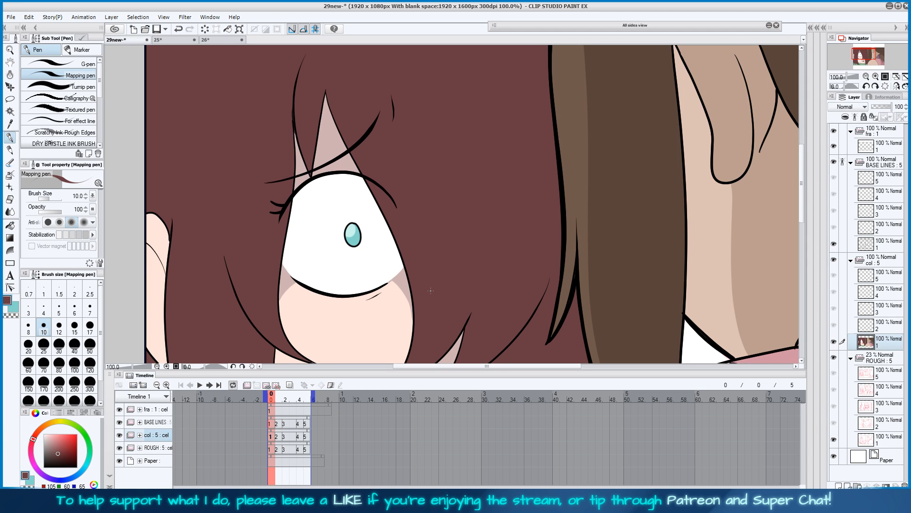
{"action": "left_click_drag", "start_coordinate": [438, 244], "coordinate": [418, 200]}
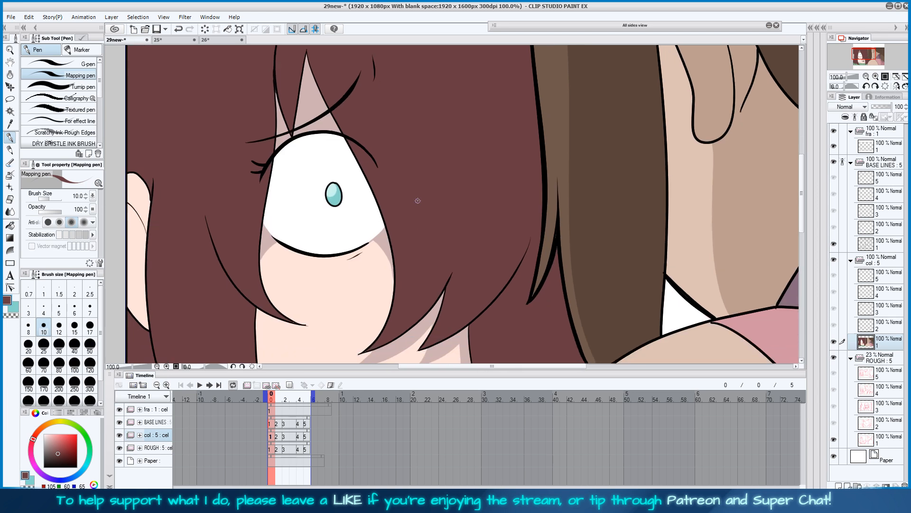
Sample the green sweater's shadow tone (RGB 114, 146, 125) from page 26 and return to 29new
{"action": "left_click", "coordinate": [897, 77]}
{"action": "left_click_drag", "start_coordinate": [567, 291], "coordinate": [532, 288]}
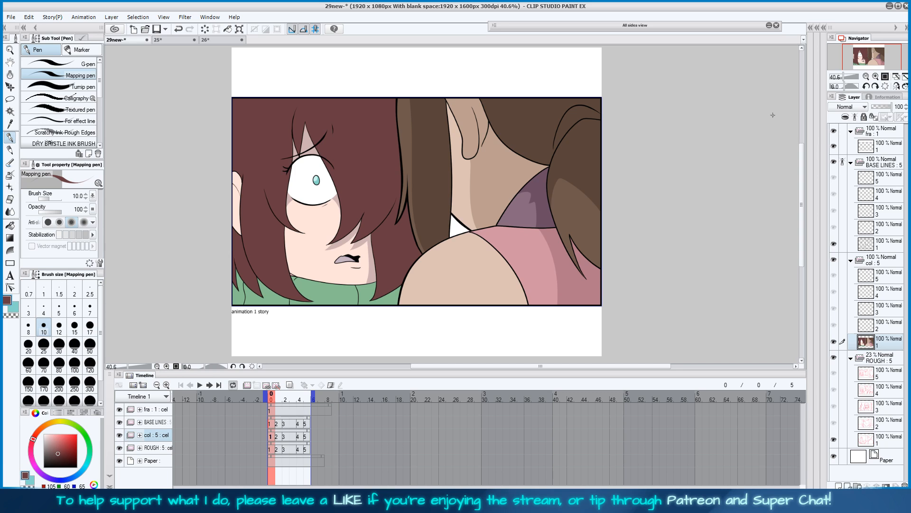
{"action": "left_click", "coordinate": [875, 77]}
{"action": "left_click", "coordinate": [876, 76]}
{"action": "left_click_drag", "start_coordinate": [416, 327], "coordinate": [479, 311]}
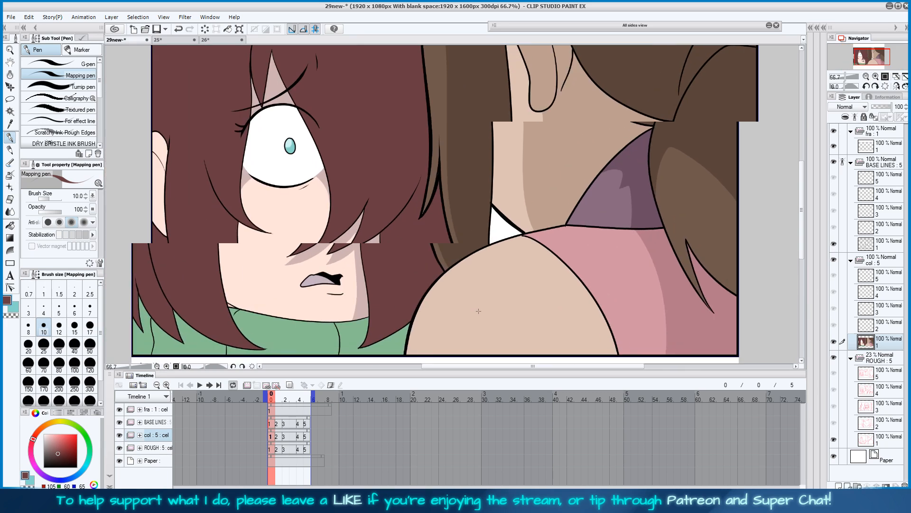
{"action": "left_click", "coordinate": [10, 124]}
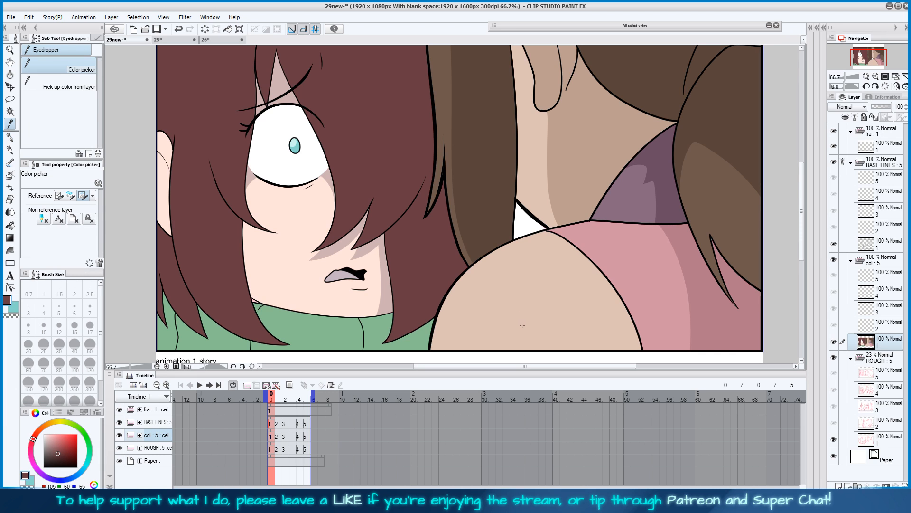
{"action": "left_click_drag", "start_coordinate": [522, 325], "coordinate": [534, 321]}
{"action": "left_click", "coordinate": [219, 40]}
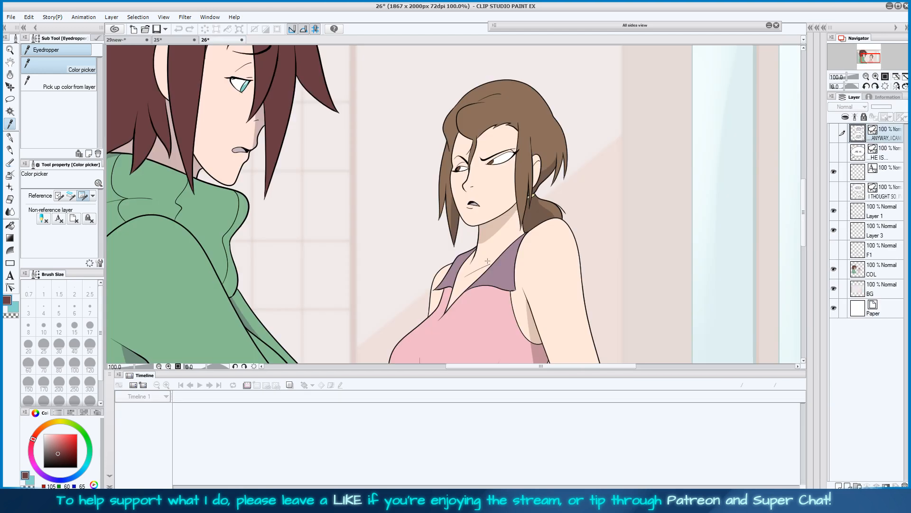
{"action": "left_click_drag", "start_coordinate": [194, 274], "coordinate": [213, 203]}
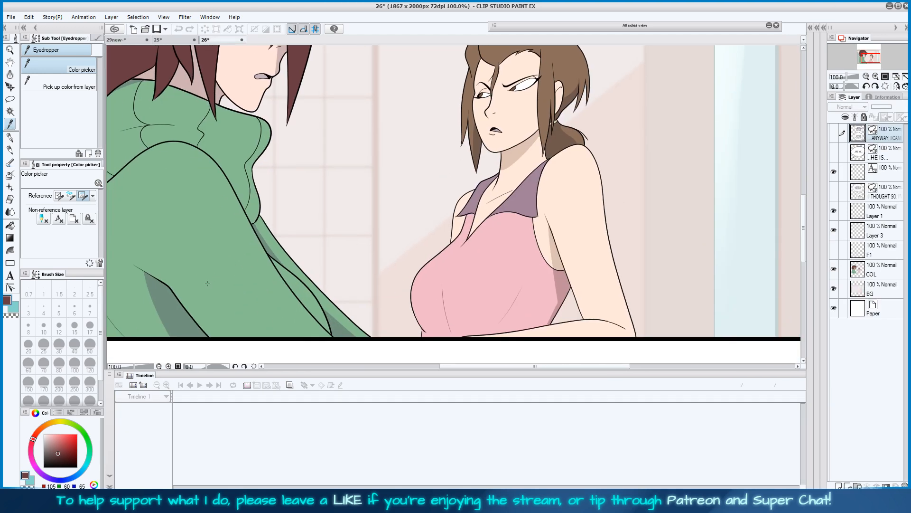
{"action": "left_click", "coordinate": [155, 288]}
{"action": "left_click", "coordinate": [165, 40]}
{"action": "left_click", "coordinate": [123, 40]}
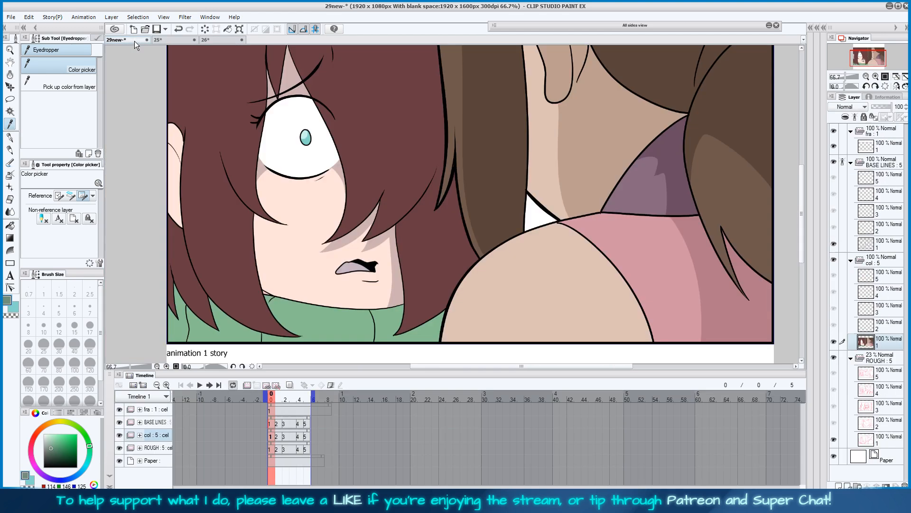
With the Mapping pen at size 5, draw a shadow edge on the green collar beside the lower hair tips and fill the enclosed area
{"action": "key", "text": "p"}
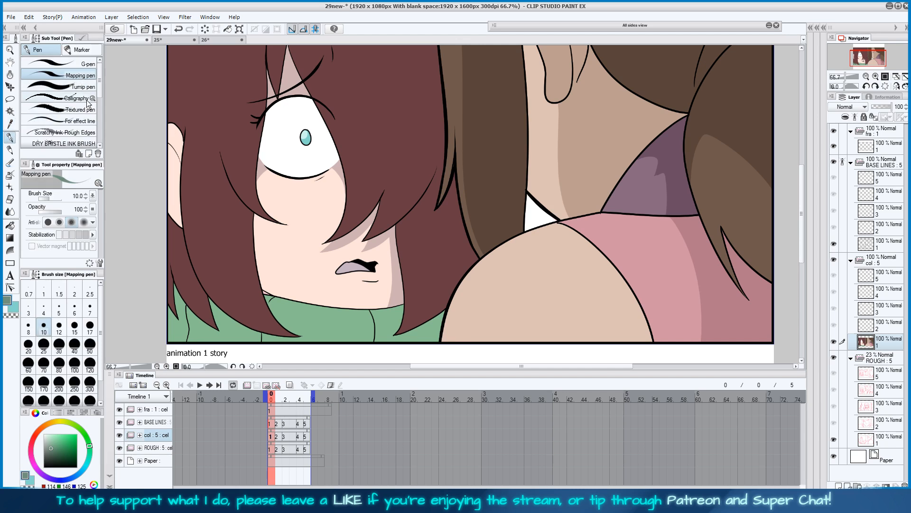
{"action": "left_click", "coordinate": [58, 309]}
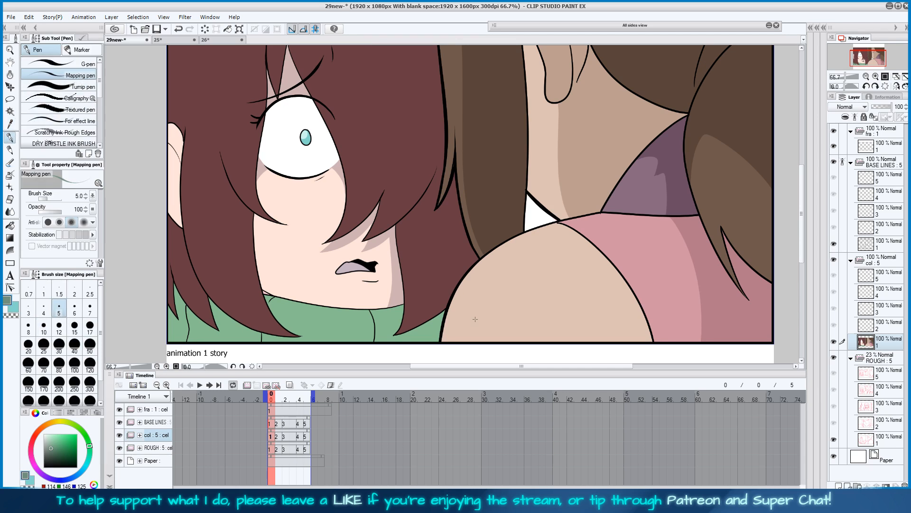
{"action": "scroll", "coordinate": [476, 319], "scroll_direction": "down", "scroll_amount": 1}
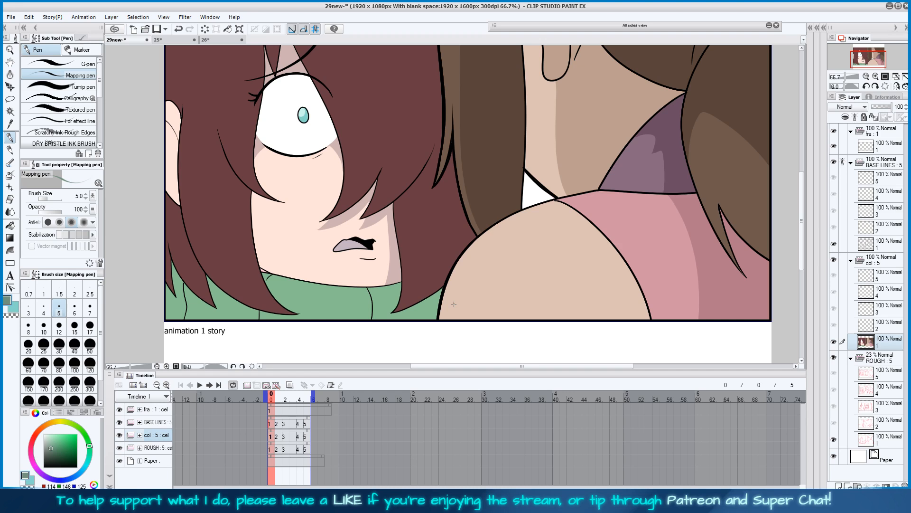
{"action": "scroll", "coordinate": [507, 270], "scroll_direction": "down", "scroll_amount": 1}
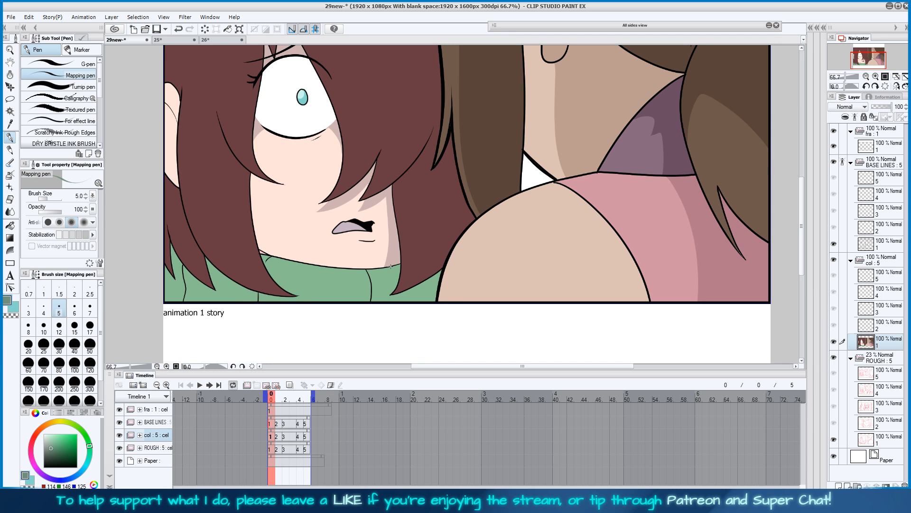
{"action": "mouse_move", "coordinate": [395, 265]}
{"action": "left_mouse_down"}
{"action": "mouse_move", "coordinate": [379, 268]}
{"action": "mouse_move", "coordinate": [382, 299]}
{"action": "left_mouse_up"}
{"action": "left_click", "coordinate": [10, 225]}
{"action": "left_click", "coordinate": [396, 282]}
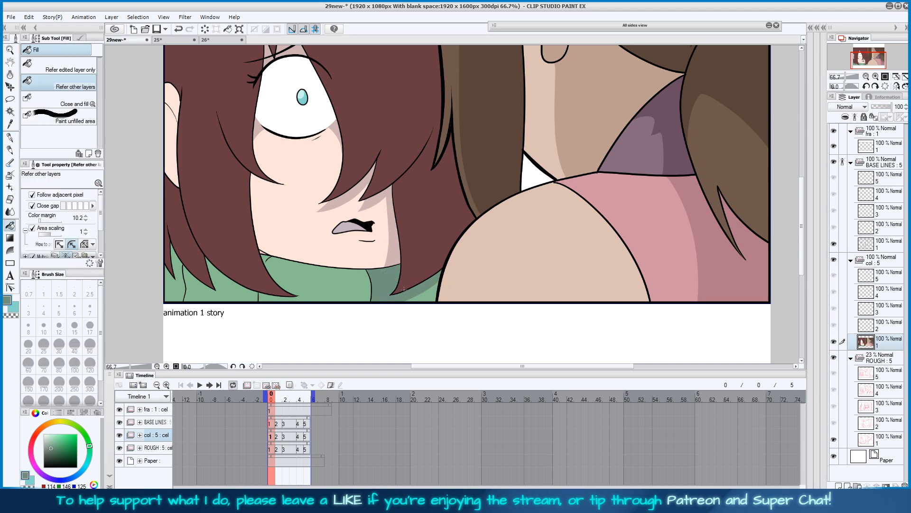
{"action": "key", "text": "ctrl+z"}
{"action": "key", "text": "p"}
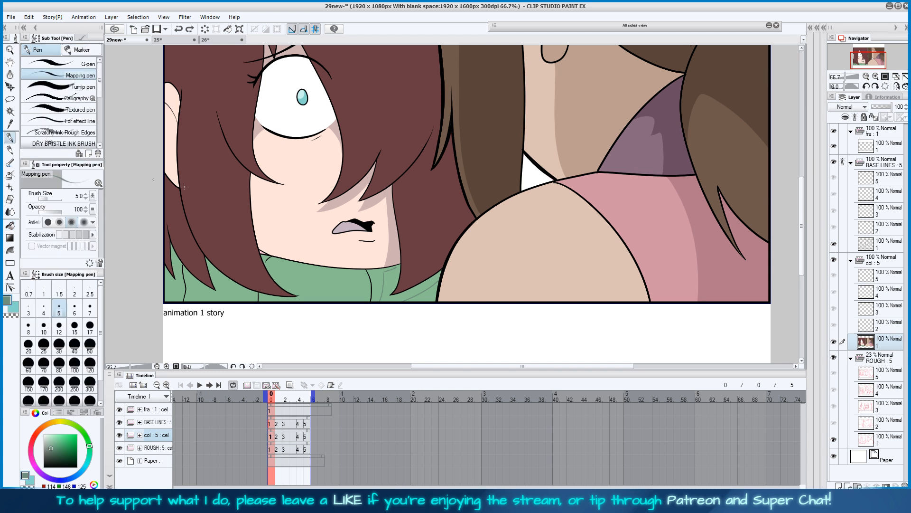
{"action": "left_click_drag", "start_coordinate": [384, 272], "coordinate": [384, 273]}
{"action": "key", "text": "g"}
{"action": "left_click", "coordinate": [431, 299]}
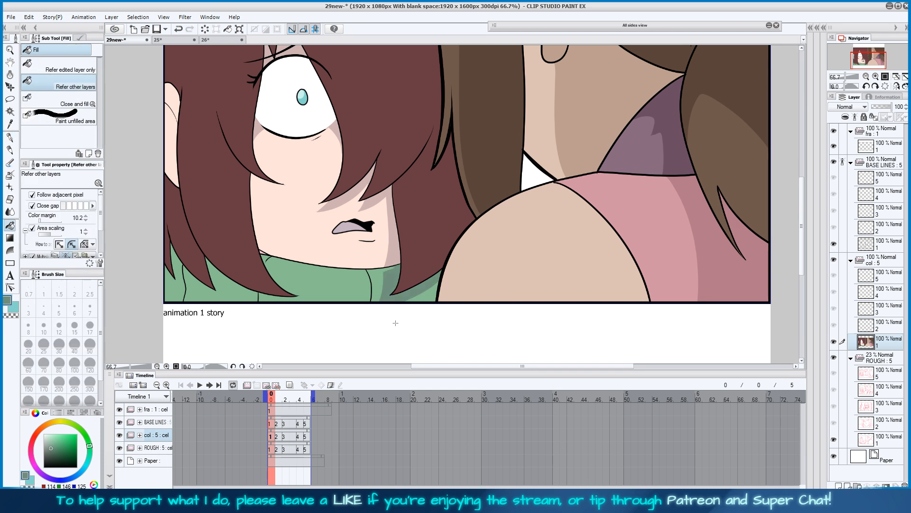
Draw a shadow edge on the collar beneath the long hair strand and fill the sweater behind the hair with the green shadow tone
{"action": "left_click", "coordinate": [11, 138]}
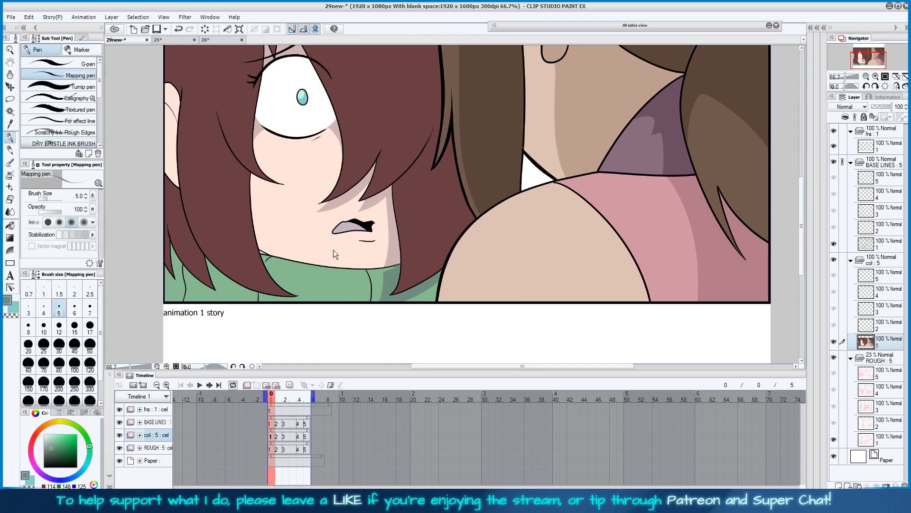
{"action": "left_click_drag", "start_coordinate": [316, 327], "coordinate": [345, 340]}
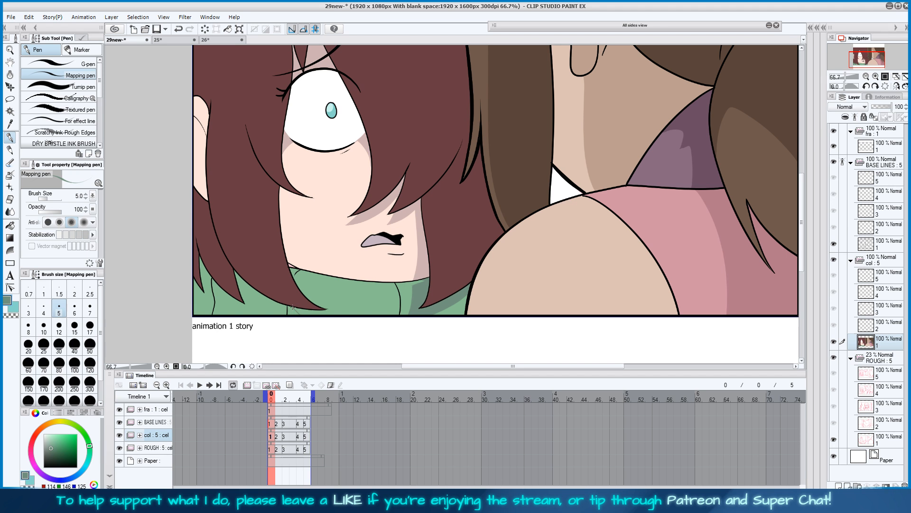
{"action": "left_click", "coordinate": [10, 225]}
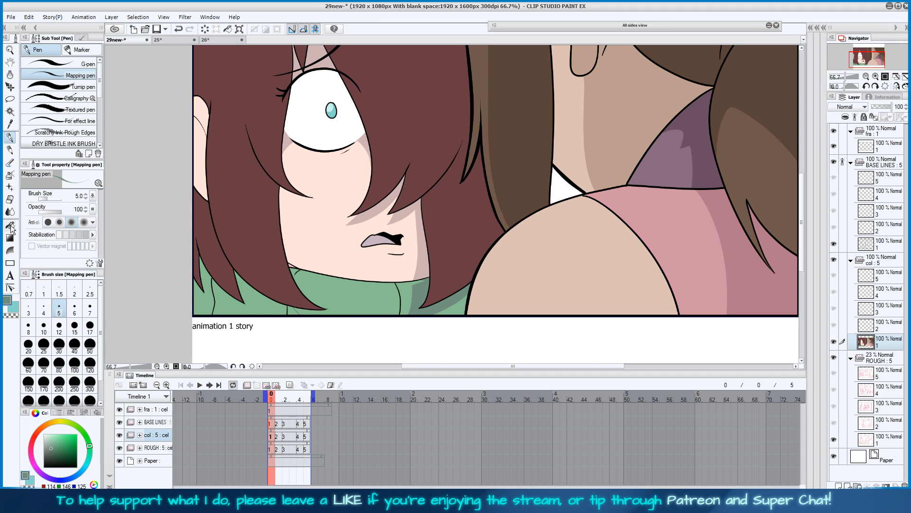
{"action": "left_click", "coordinate": [286, 318]}
{"action": "left_click", "coordinate": [204, 302]}
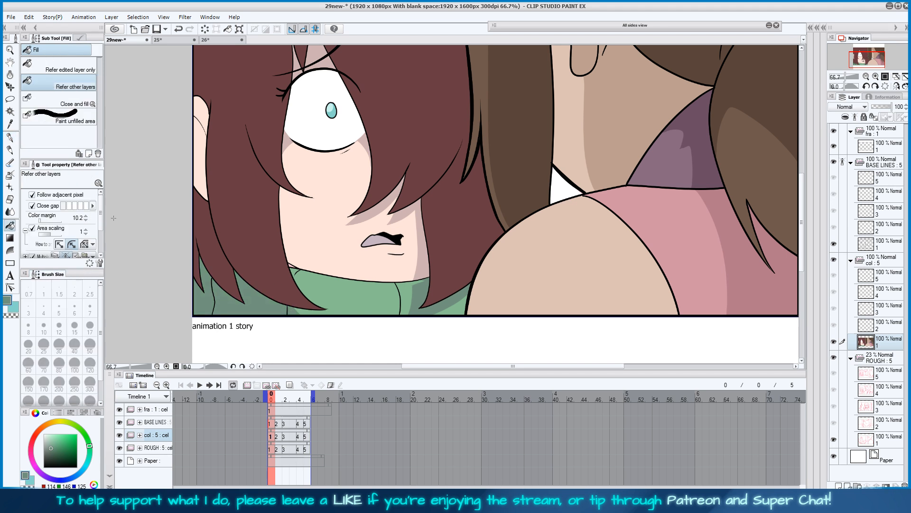
Sample the skin shadow tone (RGB 205, 178, 177) from the face and set the Fill tool's color margin to 55.1
{"action": "left_click", "coordinate": [10, 123]}
{"action": "left_click", "coordinate": [365, 250]}
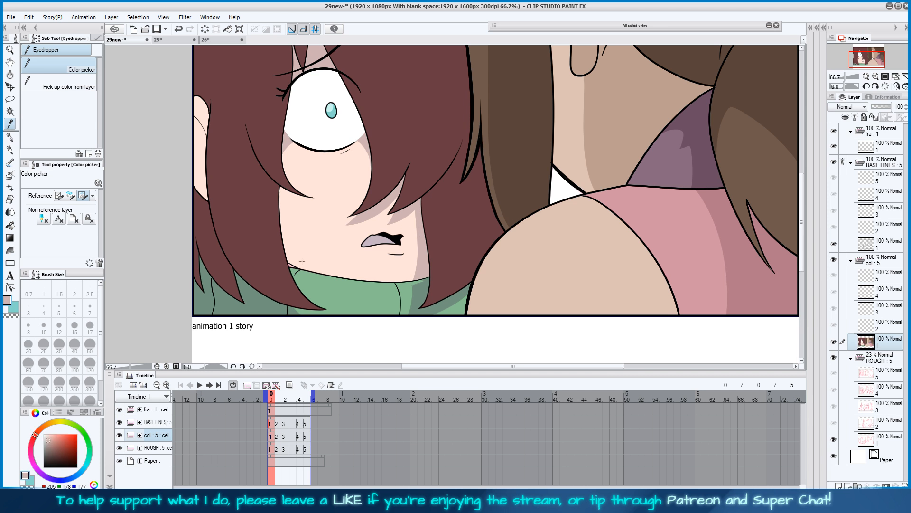
{"action": "left_click", "coordinate": [10, 225]}
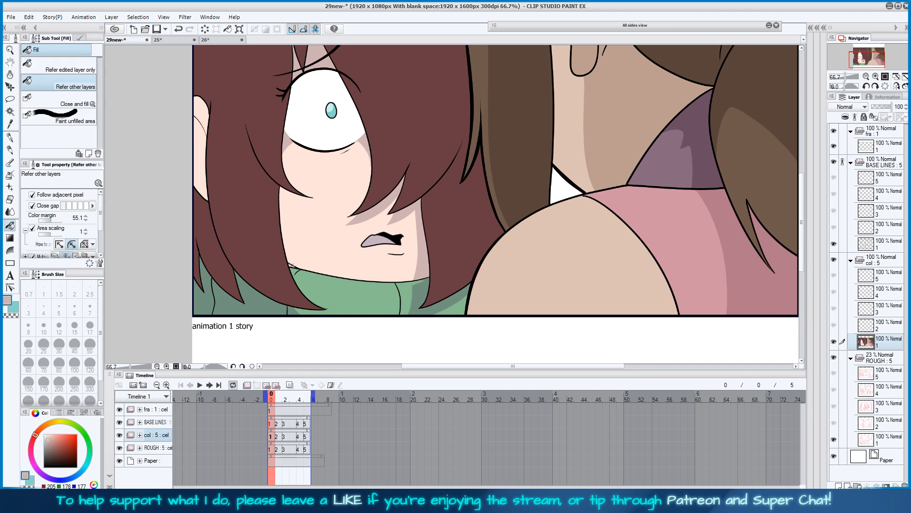
{"action": "left_click_drag", "start_coordinate": [509, 304], "coordinate": [468, 335]}
{"action": "left_click", "coordinate": [906, 76]}
{"action": "left_click_drag", "start_coordinate": [557, 283], "coordinate": [539, 290]}
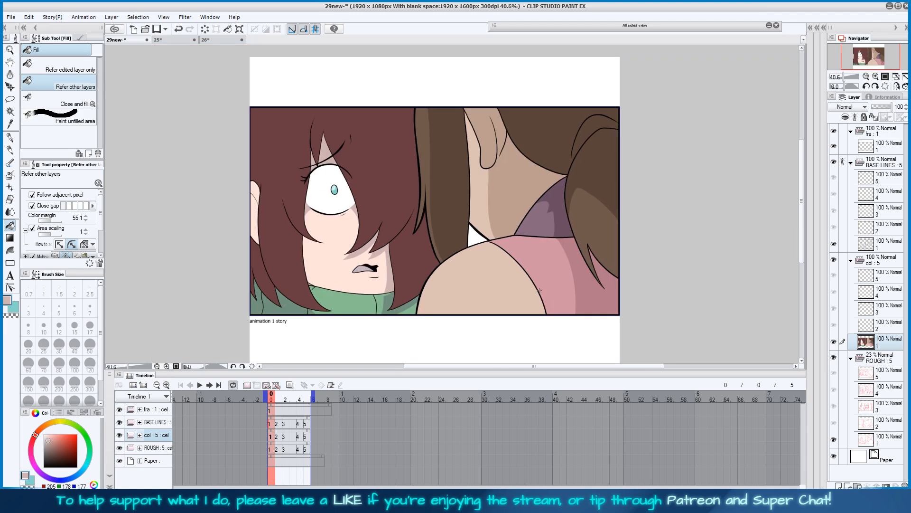
Check the coloring on reference pages 26 and 25, and return to 29new
{"action": "left_click", "coordinate": [10, 123]}
{"action": "left_click", "coordinate": [211, 40]}
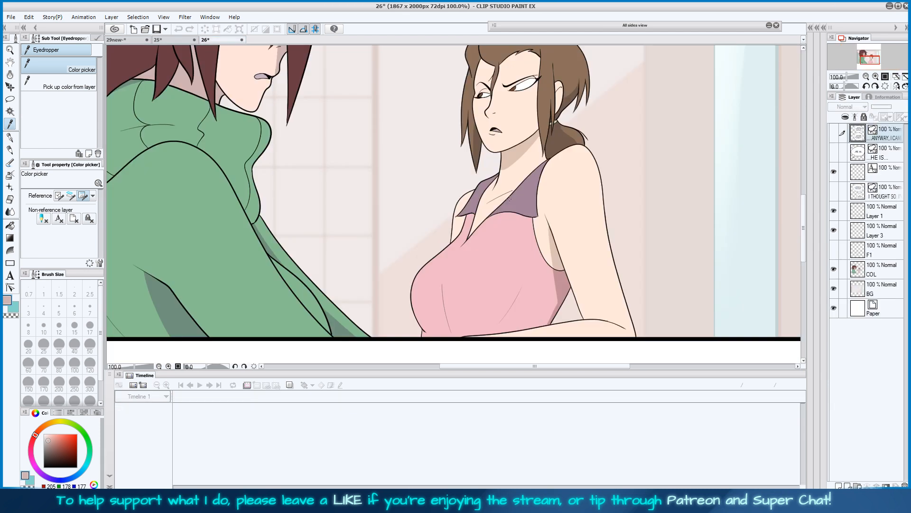
{"action": "left_click", "coordinate": [183, 40]}
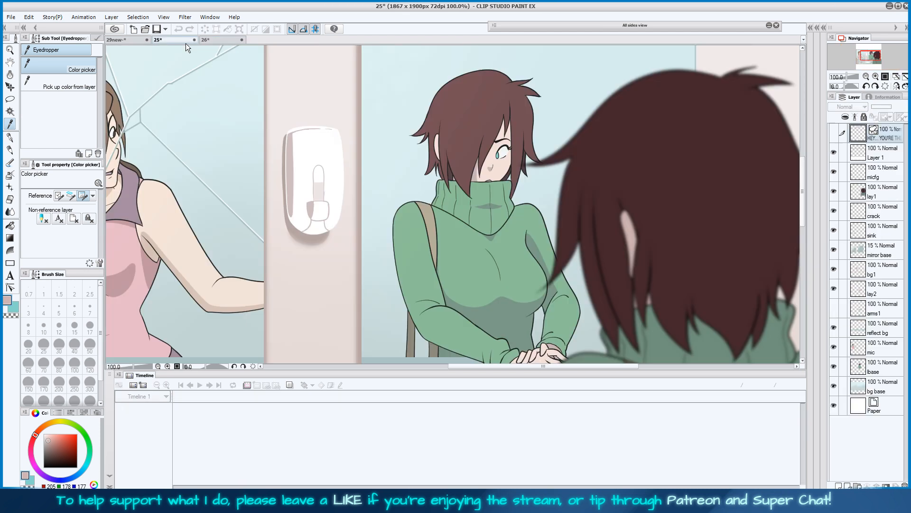
{"action": "left_click", "coordinate": [123, 40]}
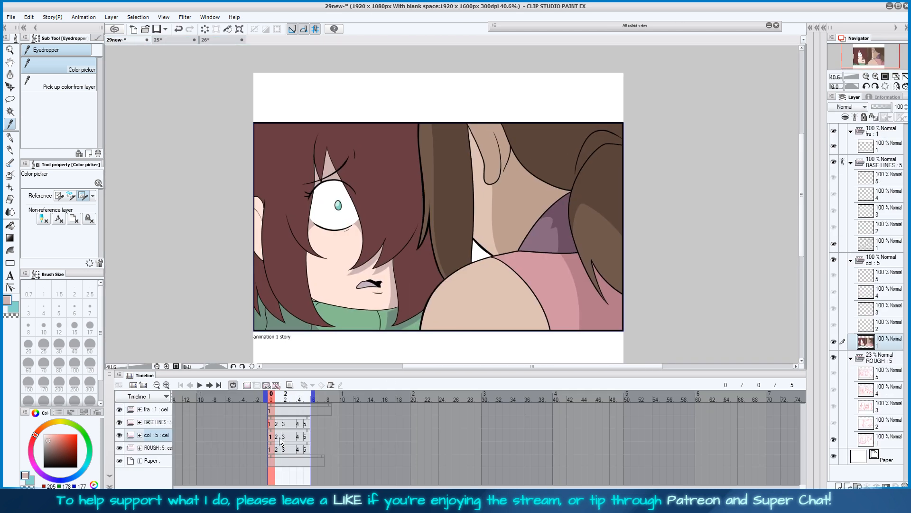
Examine the rough sketch on frame 3 and compare the rough poses of frames 4 and 5 by alternating between them
{"action": "left_click", "coordinate": [285, 437]}
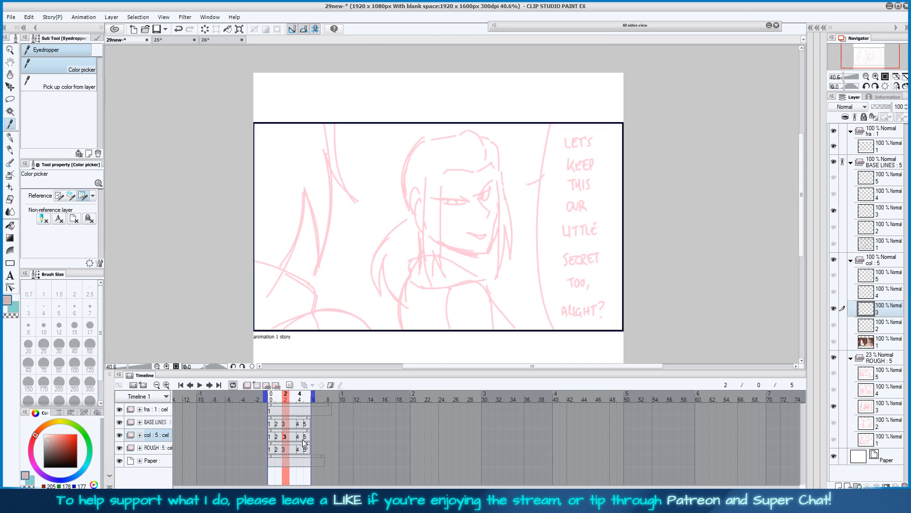
{"action": "left_click", "coordinate": [300, 438]}
{"action": "left_click", "coordinate": [306, 438]}
{"action": "left_click", "coordinate": [300, 437]}
{"action": "left_click", "coordinate": [305, 437]}
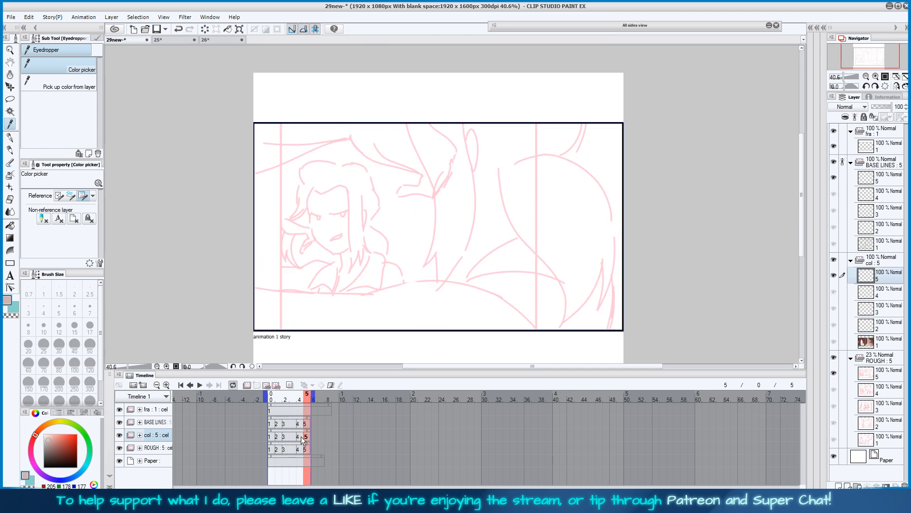
{"action": "left_click", "coordinate": [301, 437]}
{"action": "left_click", "coordinate": [306, 436]}
{"action": "left_click", "coordinate": [301, 435]}
{"action": "left_click", "coordinate": [306, 436]}
{"action": "left_click", "coordinate": [301, 437]}
{"action": "left_click", "coordinate": [306, 437]}
{"action": "left_click", "coordinate": [300, 437]}
{"action": "left_click", "coordinate": [306, 437]}
{"action": "left_click", "coordinate": [301, 437]}
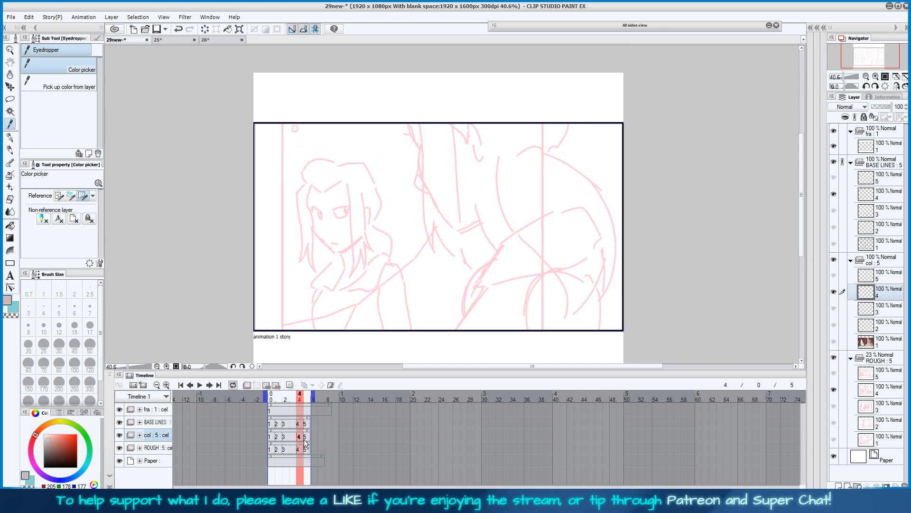
Add a new animation folder above the ROUGH folder, with cel 1 on frame 4 and cel 2 on frame 5
{"action": "left_click", "coordinate": [300, 424]}
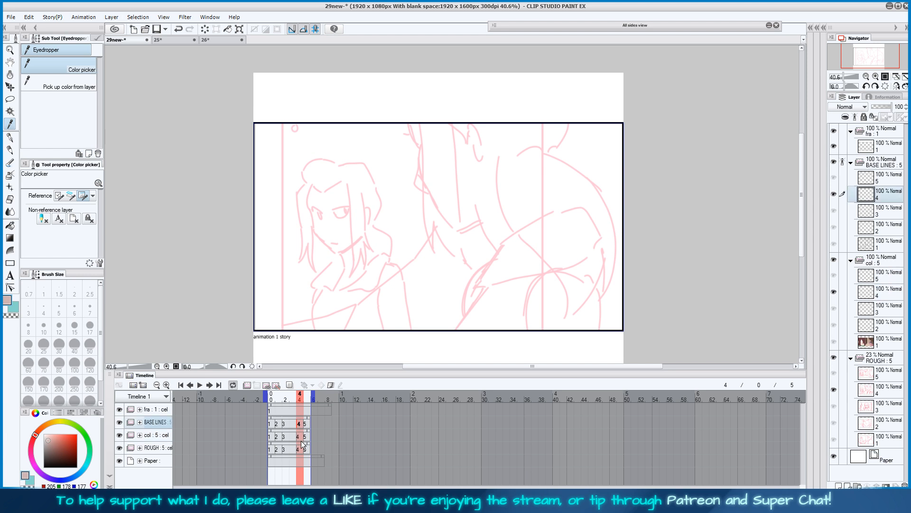
{"action": "left_click", "coordinate": [300, 450]}
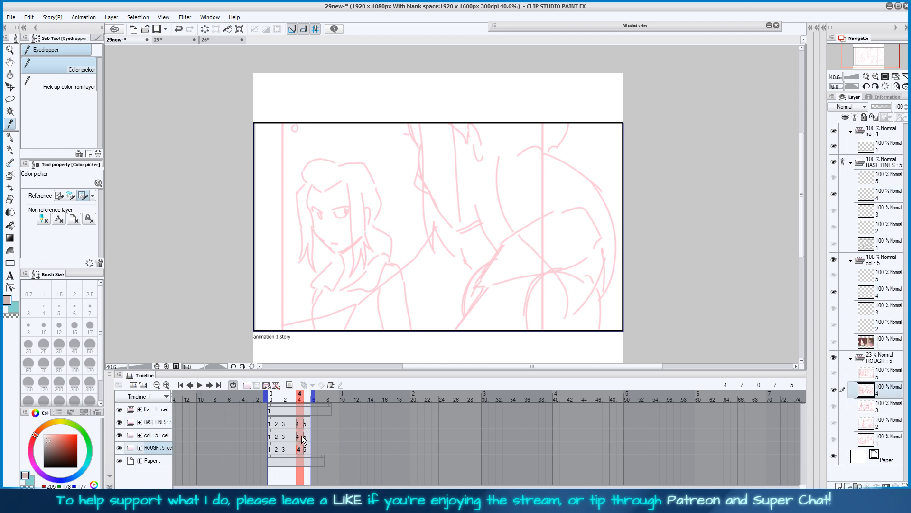
{"action": "left_click", "coordinate": [247, 385]}
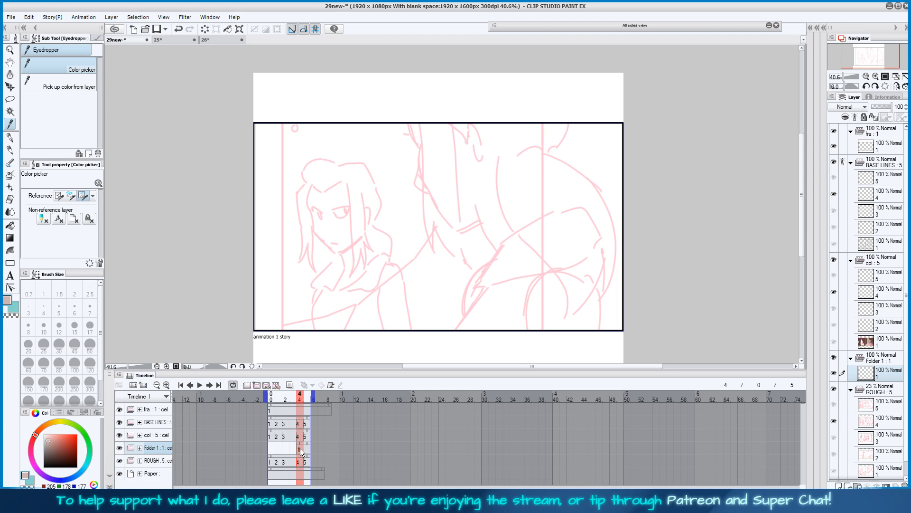
{"action": "left_click", "coordinate": [301, 450]}
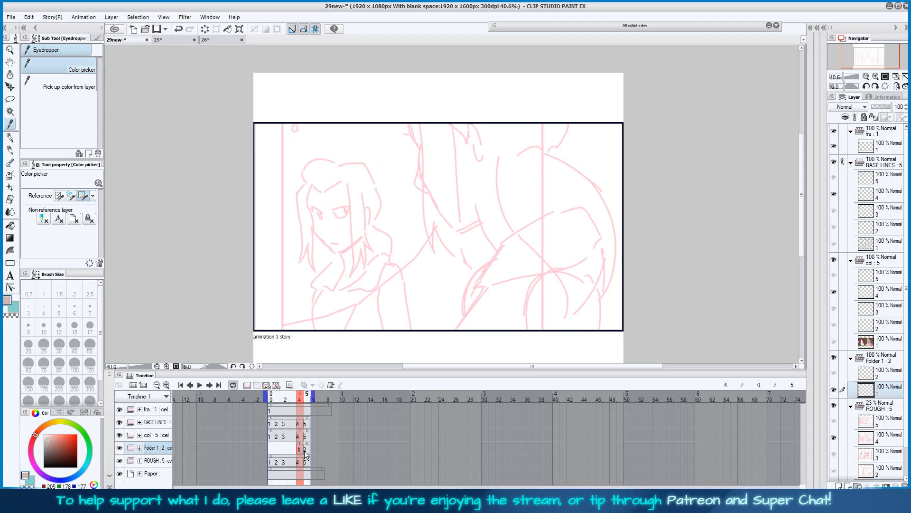
{"action": "left_click", "coordinate": [306, 450]}
{"action": "left_click", "coordinate": [300, 450]}
{"action": "left_click", "coordinate": [280, 449]}
{"action": "left_click", "coordinate": [305, 451]}
{"action": "left_click", "coordinate": [306, 451]}
{"action": "left_click", "coordinate": [299, 453]}
Choose the Fill-in-mono pen marker at size 4 with a bright red color (RGB 255, 0, 50)
{"action": "left_click", "coordinate": [10, 137]}
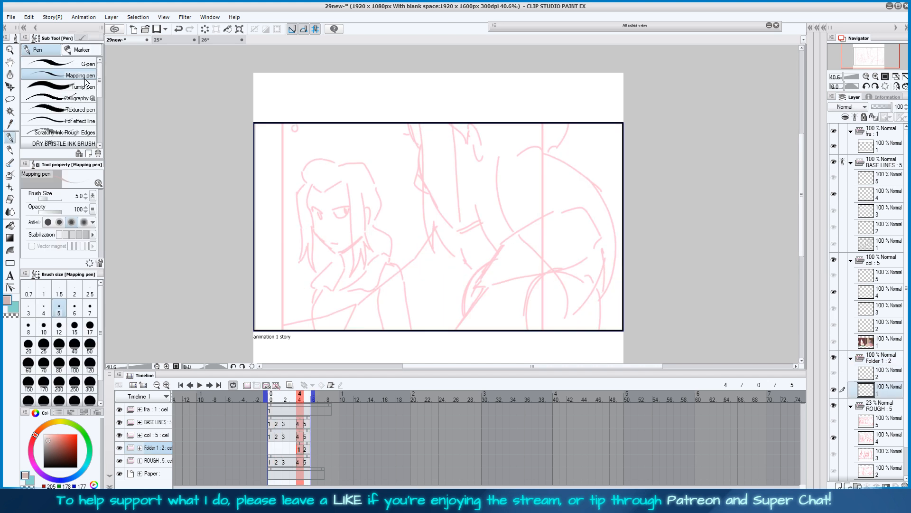
{"action": "left_click", "coordinate": [84, 86]}
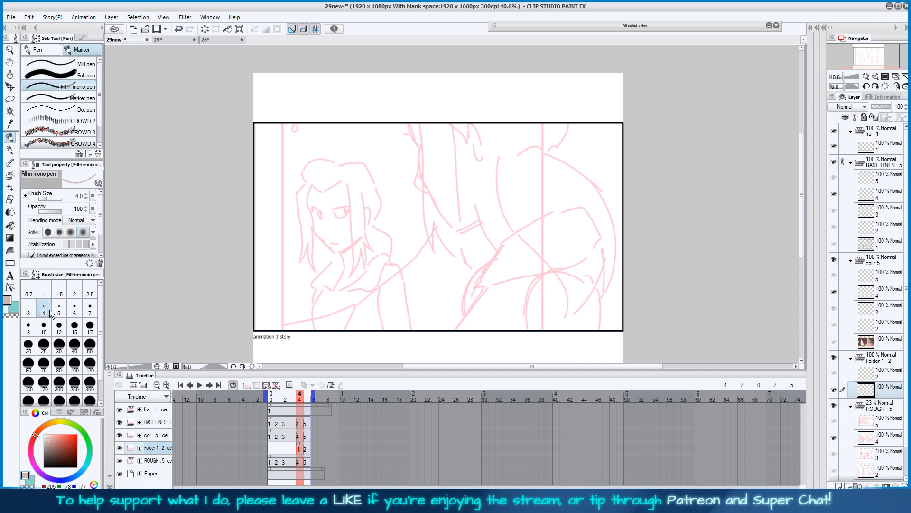
{"action": "left_click", "coordinate": [76, 434]}
{"action": "left_click", "coordinate": [34, 440]}
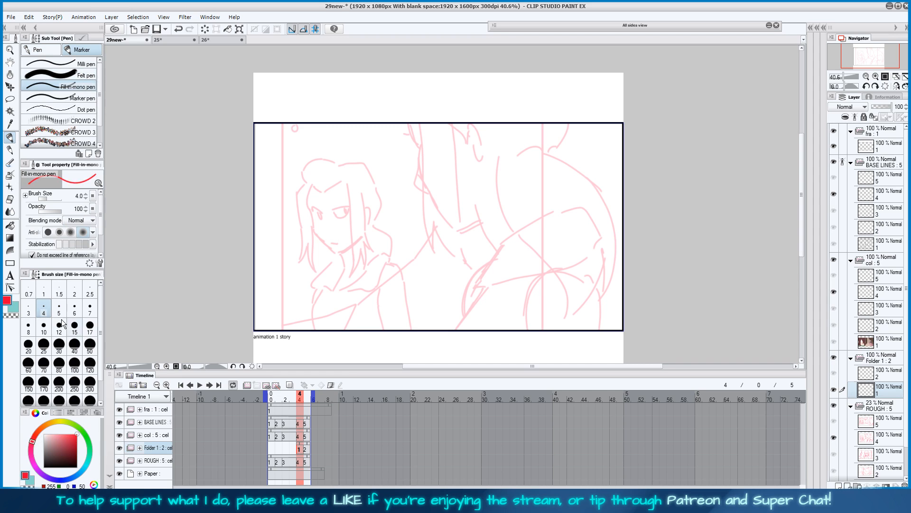
Mirror the canvas view and redraw the small background woman's face outline, hairline, ear, mouth and side strands over the frame 4 rough
{"action": "left_click_drag", "start_coordinate": [493, 293], "coordinate": [509, 283]}
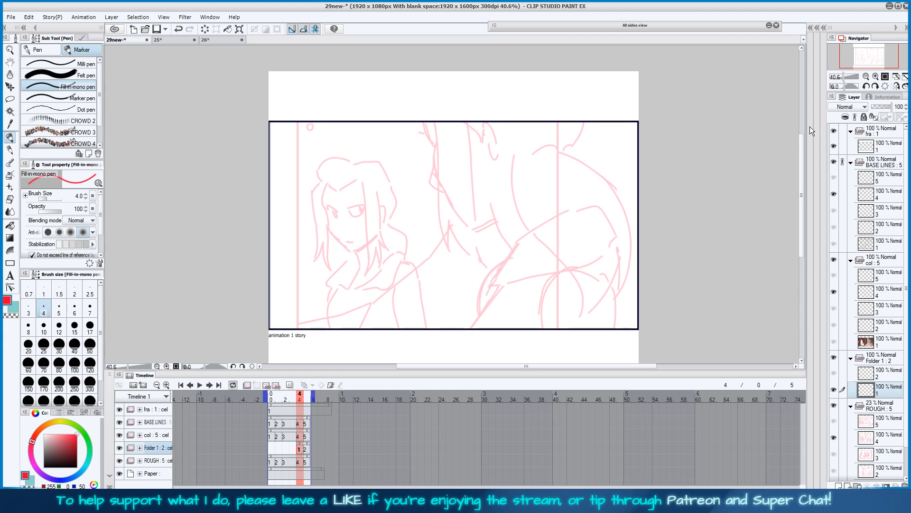
{"action": "left_click", "coordinate": [876, 76]}
{"action": "left_click_drag", "start_coordinate": [551, 270], "coordinate": [499, 255]}
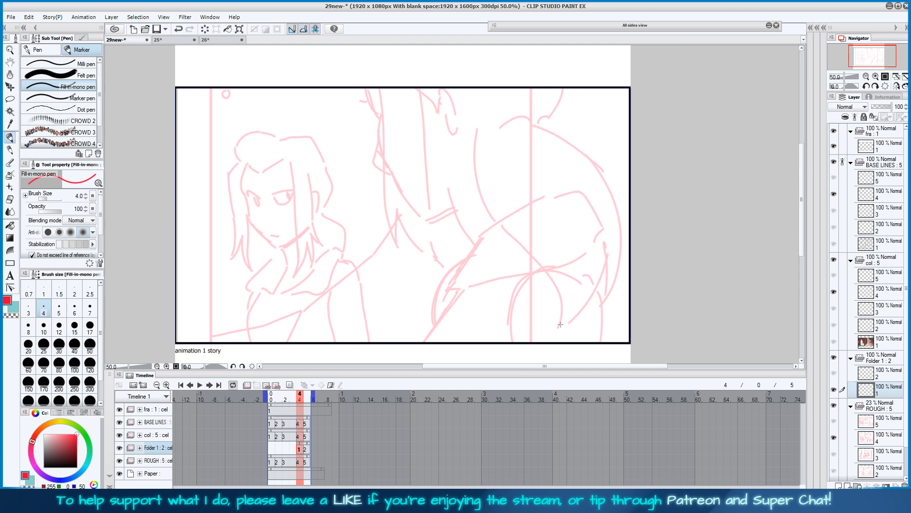
{"action": "left_click", "coordinate": [896, 86]}
{"action": "mouse_move", "coordinate": [648, 294]}
{"action": "left_mouse_down"}
{"action": "mouse_move", "coordinate": [577, 320]}
{"action": "mouse_move", "coordinate": [520, 298]}
{"action": "left_mouse_up"}
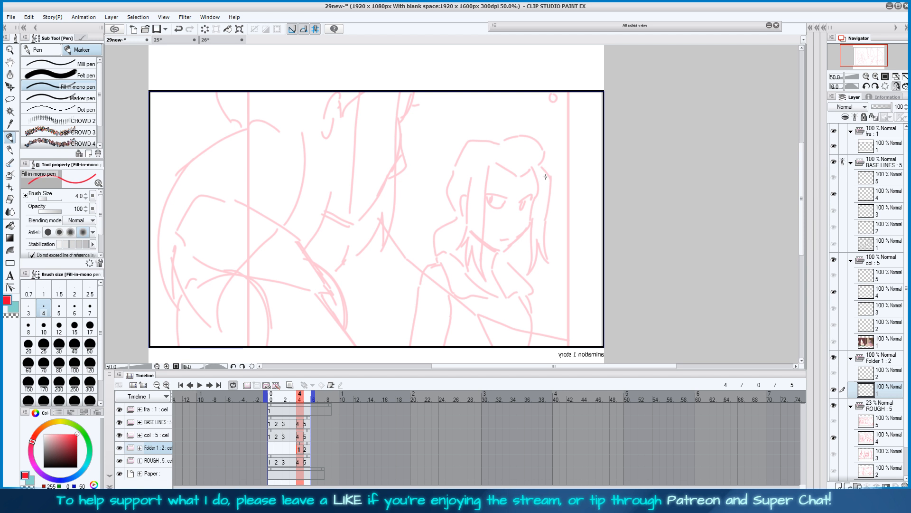
{"action": "mouse_move", "coordinate": [520, 181]}
{"action": "left_mouse_down"}
{"action": "mouse_move", "coordinate": [536, 170]}
{"action": "mouse_move", "coordinate": [482, 172]}
{"action": "mouse_move", "coordinate": [483, 278]}
{"action": "mouse_move", "coordinate": [471, 235]}
{"action": "mouse_move", "coordinate": [469, 265]}
{"action": "mouse_move", "coordinate": [465, 227]}
{"action": "mouse_move", "coordinate": [460, 240]}
{"action": "mouse_move", "coordinate": [467, 183]}
{"action": "mouse_move", "coordinate": [462, 208]}
{"action": "mouse_move", "coordinate": [465, 216]}
{"action": "mouse_move", "coordinate": [536, 195]}
{"action": "mouse_move", "coordinate": [518, 240]}
{"action": "mouse_move", "coordinate": [503, 253]}
{"action": "mouse_move", "coordinate": [487, 246]}
{"action": "mouse_move", "coordinate": [509, 239]}
{"action": "left_mouse_up"}
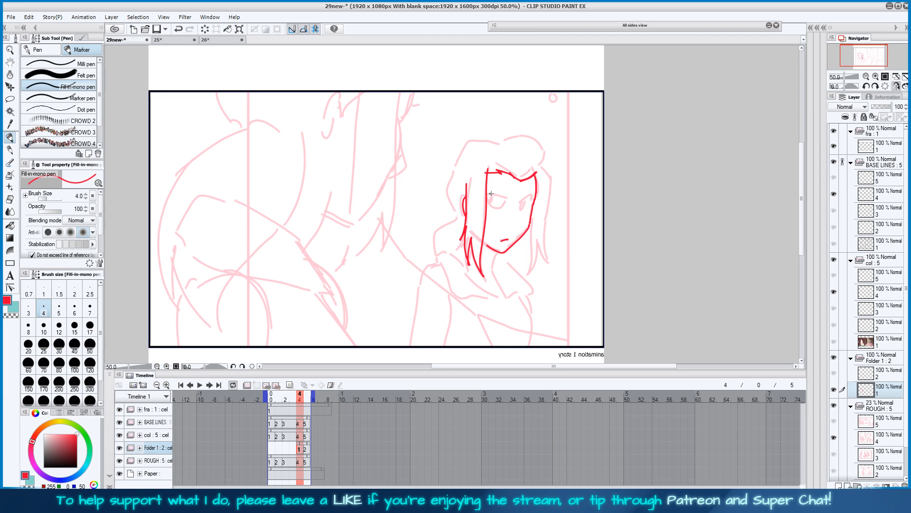
Draw the woman's slanted upper eye lines, nose and irises on the mirrored face sketch
{"action": "left_click_drag", "start_coordinate": [496, 195], "coordinate": [513, 202]}
{"action": "left_click_drag", "start_coordinate": [520, 201], "coordinate": [530, 196]}
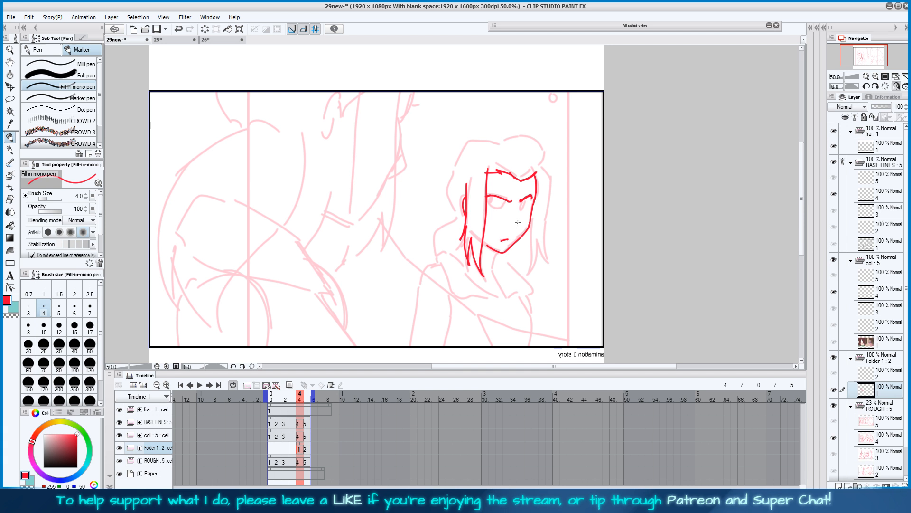
{"action": "left_click_drag", "start_coordinate": [520, 222], "coordinate": [521, 201]}
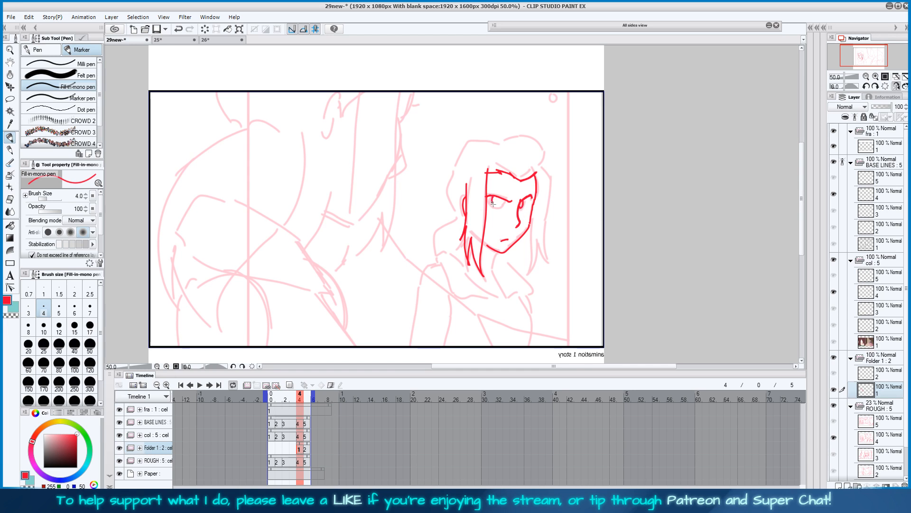
{"action": "left_click_drag", "start_coordinate": [495, 203], "coordinate": [496, 196]}
Restore the unmirrored canvas view and refine the woman's far eye with extra iris and eye-edge strokes
{"action": "left_click", "coordinate": [897, 86]}
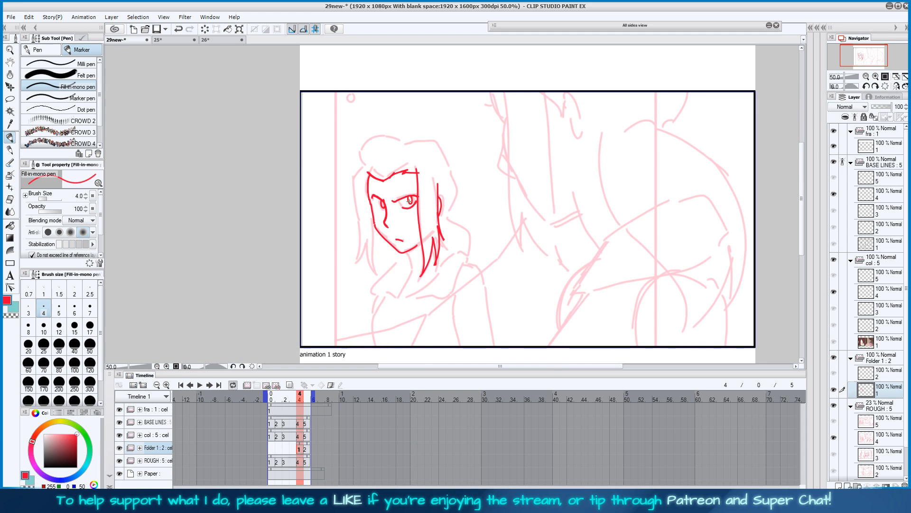
{"action": "left_click_drag", "start_coordinate": [383, 203], "coordinate": [384, 209]}
{"action": "left_click_drag", "start_coordinate": [371, 200], "coordinate": [378, 204]}
{"action": "scroll", "coordinate": [510, 231], "scroll_direction": "down", "scroll_amount": 1}
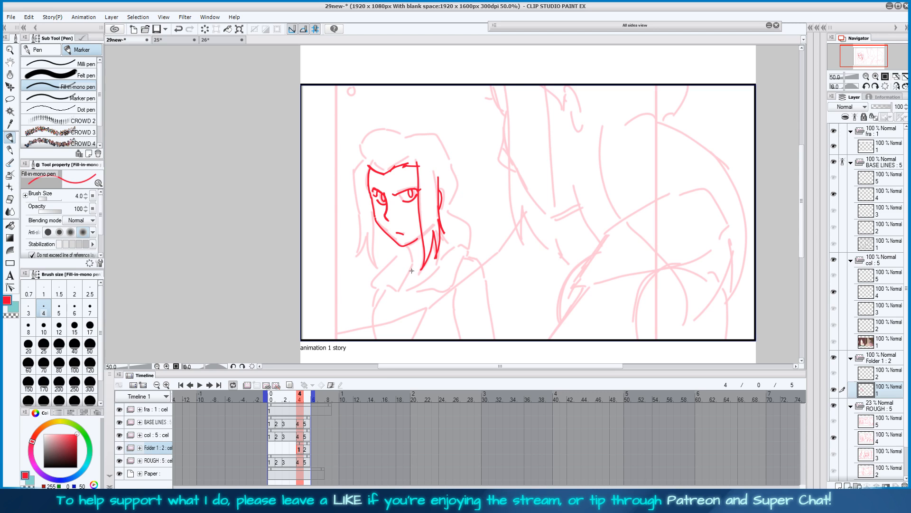
Draw the background woman's neck and pointed collar flaps over the frame 4 rough, mirroring the canvas view partway through
{"action": "left_click_drag", "start_coordinate": [412, 260], "coordinate": [409, 246]}
{"action": "mouse_move", "coordinate": [455, 244]}
{"action": "left_mouse_down"}
{"action": "mouse_move", "coordinate": [462, 250]}
{"action": "mouse_move", "coordinate": [456, 245]}
{"action": "mouse_move", "coordinate": [398, 293]}
{"action": "mouse_move", "coordinate": [412, 260]}
{"action": "left_mouse_up"}
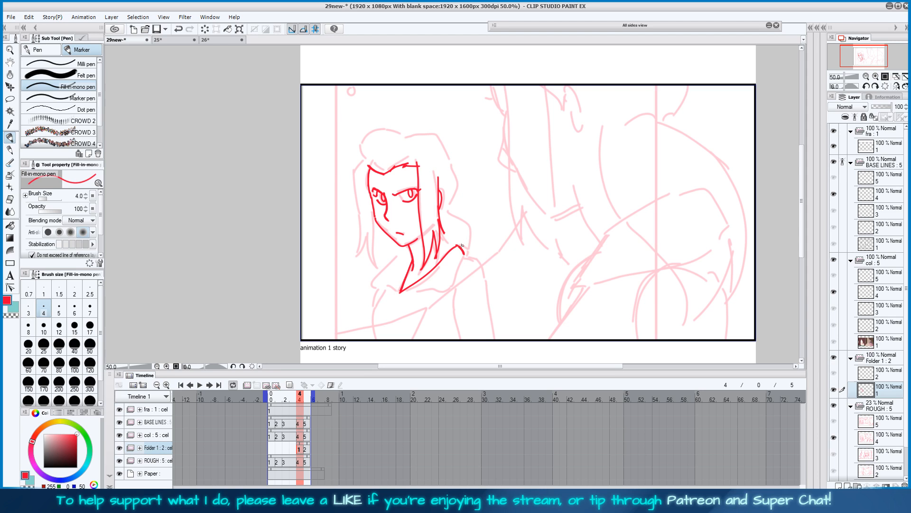
{"action": "left_click", "coordinate": [897, 86]}
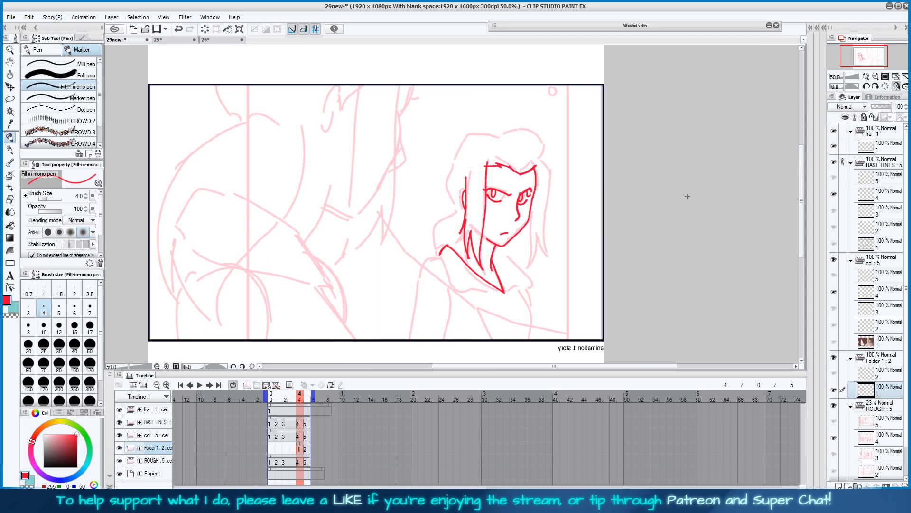
{"action": "mouse_move", "coordinate": [441, 255]}
{"action": "left_mouse_down"}
{"action": "mouse_move", "coordinate": [452, 282]}
{"action": "mouse_move", "coordinate": [525, 273]}
{"action": "mouse_move", "coordinate": [501, 257]}
{"action": "mouse_move", "coordinate": [524, 274]}
{"action": "left_mouse_up"}
{"action": "scroll", "coordinate": [545, 301], "scroll_direction": "down", "scroll_amount": 1}
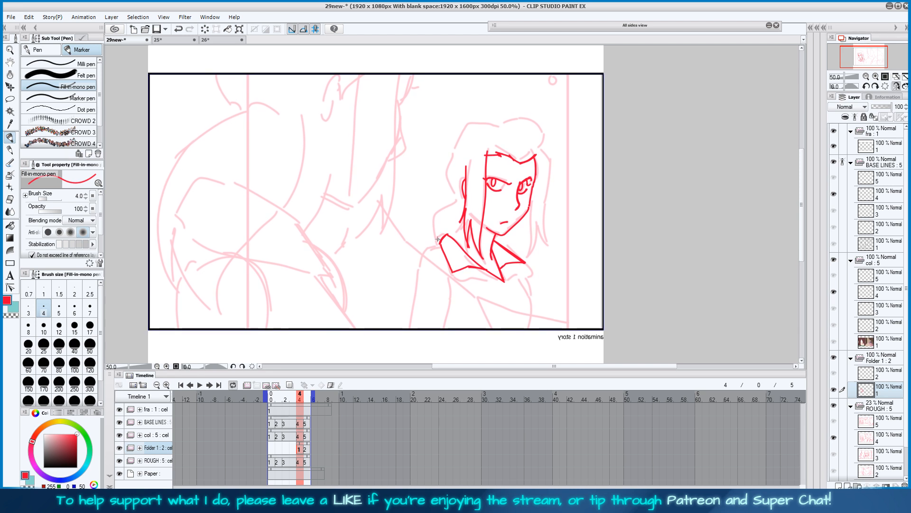
Draw the woman's shoulders, outer arm line and torso sides down to the frame's lower edge
{"action": "mouse_move", "coordinate": [440, 246]}
{"action": "left_mouse_down"}
{"action": "mouse_move", "coordinate": [418, 272]}
{"action": "mouse_move", "coordinate": [411, 328]}
{"action": "left_mouse_up"}
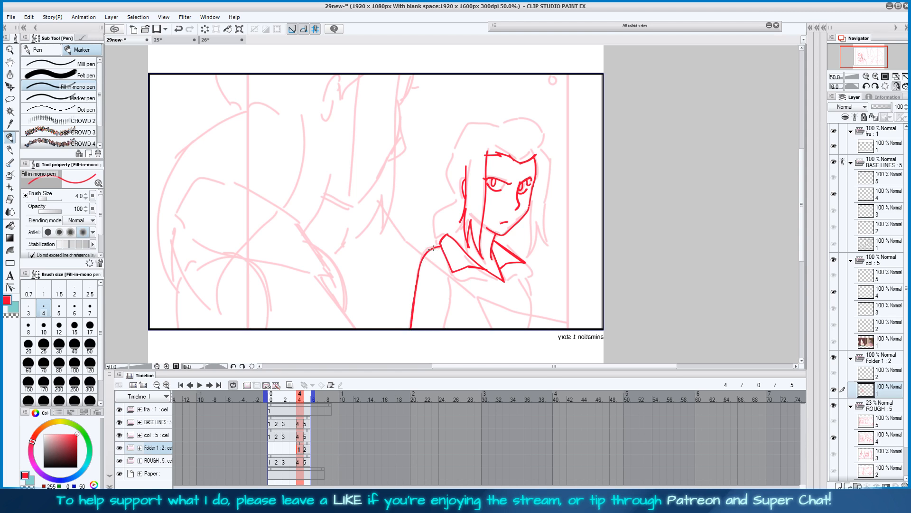
{"action": "mouse_move", "coordinate": [451, 277]}
{"action": "left_mouse_down"}
{"action": "mouse_move", "coordinate": [442, 335]}
{"action": "mouse_move", "coordinate": [453, 271]}
{"action": "mouse_move", "coordinate": [445, 328]}
{"action": "left_mouse_up"}
{"action": "left_click_drag", "start_coordinate": [514, 268], "coordinate": [530, 328]}
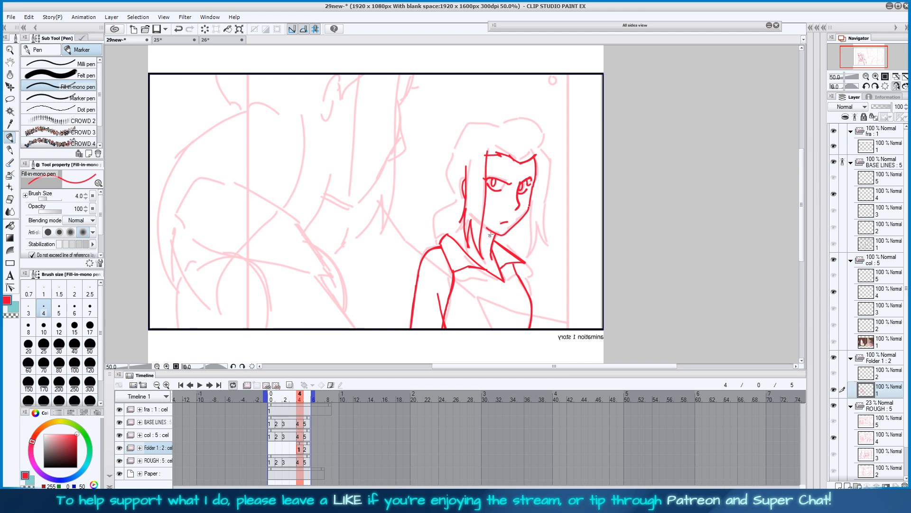
{"action": "left_click_drag", "start_coordinate": [517, 263], "coordinate": [520, 279]}
Restore the unmirrored canvas view and outline the woman's hair from the back of the head over the crown to the forehead
{"action": "left_click", "coordinate": [896, 86]}
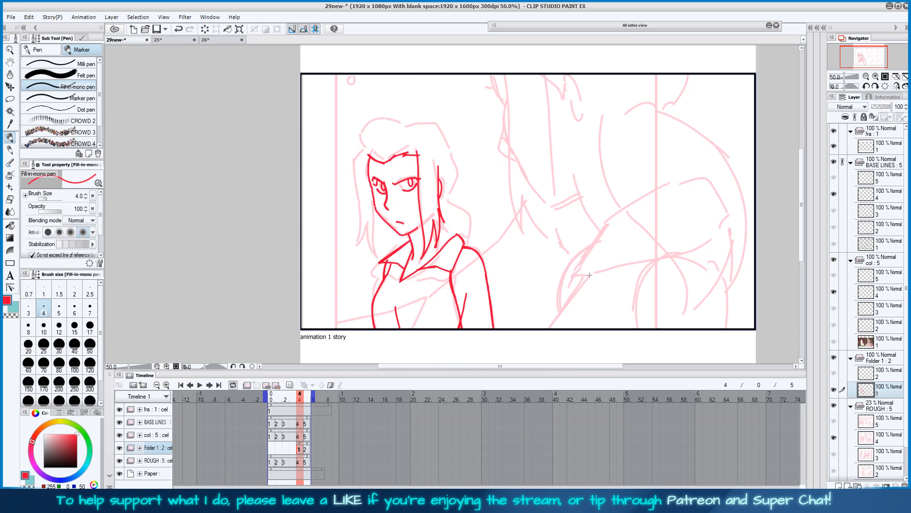
{"action": "left_click_drag", "start_coordinate": [590, 275], "coordinate": [591, 281]}
{"action": "mouse_move", "coordinate": [456, 242]}
{"action": "left_mouse_down"}
{"action": "mouse_move", "coordinate": [441, 226]}
{"action": "mouse_move", "coordinate": [459, 183]}
{"action": "mouse_move", "coordinate": [460, 197]}
{"action": "left_mouse_up"}
{"action": "mouse_move", "coordinate": [460, 197]}
{"action": "left_mouse_down"}
{"action": "mouse_move", "coordinate": [461, 171]}
{"action": "mouse_move", "coordinate": [467, 180]}
{"action": "left_mouse_up"}
{"action": "mouse_move", "coordinate": [468, 179]}
{"action": "left_mouse_down"}
{"action": "mouse_move", "coordinate": [443, 138]}
{"action": "mouse_move", "coordinate": [405, 126]}
{"action": "mouse_move", "coordinate": [366, 148]}
{"action": "left_mouse_up"}
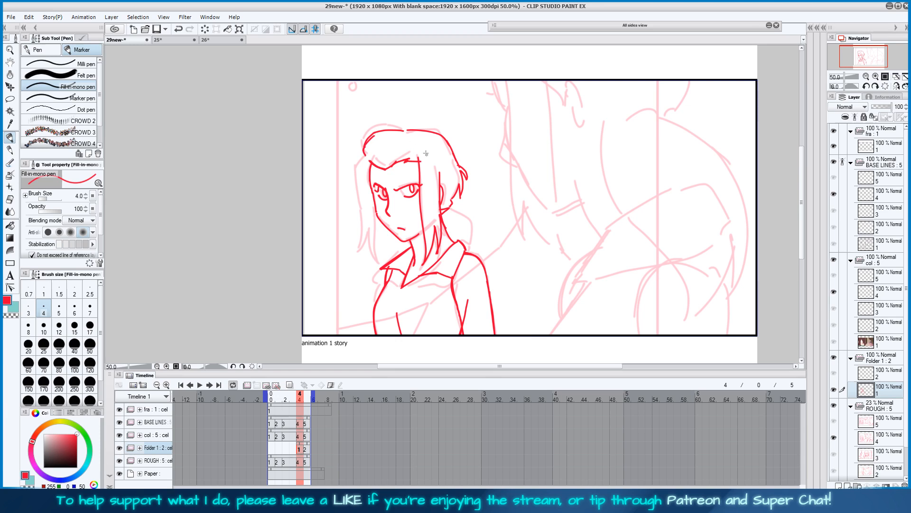
Compare frames 4 and 5, return to the frame 4 sketch cel, and draw the far-side hair strands and the hair behind the neck
{"action": "left_click", "coordinate": [306, 437]}
{"action": "left_click", "coordinate": [300, 438]}
{"action": "left_click", "coordinate": [302, 437]}
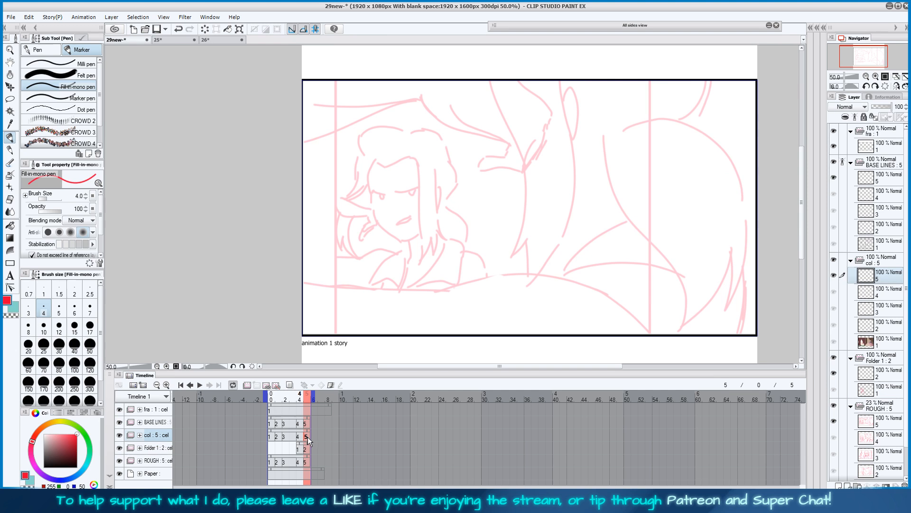
{"action": "left_click", "coordinate": [310, 437]}
{"action": "left_click", "coordinate": [300, 437]}
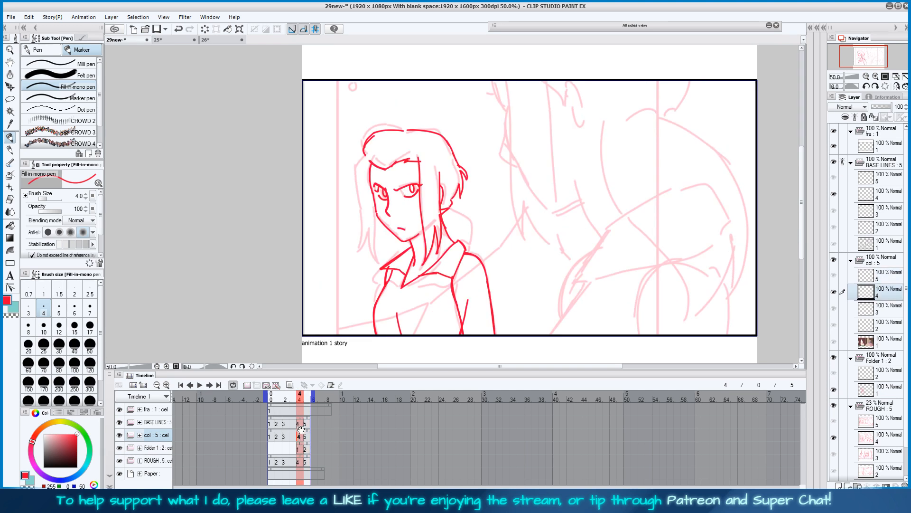
{"action": "left_click", "coordinate": [300, 449]}
{"action": "mouse_move", "coordinate": [366, 157]}
{"action": "left_mouse_down"}
{"action": "mouse_move", "coordinate": [361, 250]}
{"action": "mouse_move", "coordinate": [367, 224]}
{"action": "mouse_move", "coordinate": [381, 259]}
{"action": "mouse_move", "coordinate": [382, 225]}
{"action": "left_mouse_up"}
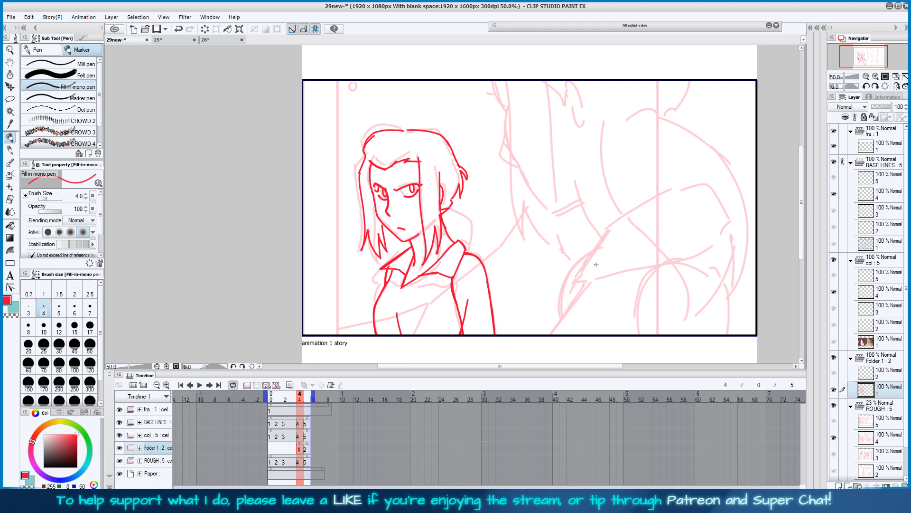
{"action": "mouse_move", "coordinate": [449, 210]}
{"action": "left_mouse_down"}
{"action": "mouse_move", "coordinate": [476, 237]}
{"action": "mouse_move", "coordinate": [468, 228]}
{"action": "mouse_move", "coordinate": [475, 253]}
{"action": "left_mouse_up"}
Check the mirrored sketch, restore the view, and draw the foreground figure's long pointed hair lock with the short edge beside it
{"action": "left_click", "coordinate": [896, 87]}
{"action": "left_click", "coordinate": [904, 77]}
{"action": "left_click", "coordinate": [895, 86]}
{"action": "left_click", "coordinate": [875, 76]}
{"action": "mouse_move", "coordinate": [571, 290]}
{"action": "left_mouse_down"}
{"action": "mouse_move", "coordinate": [585, 292]}
{"action": "mouse_move", "coordinate": [564, 278]}
{"action": "left_mouse_up"}
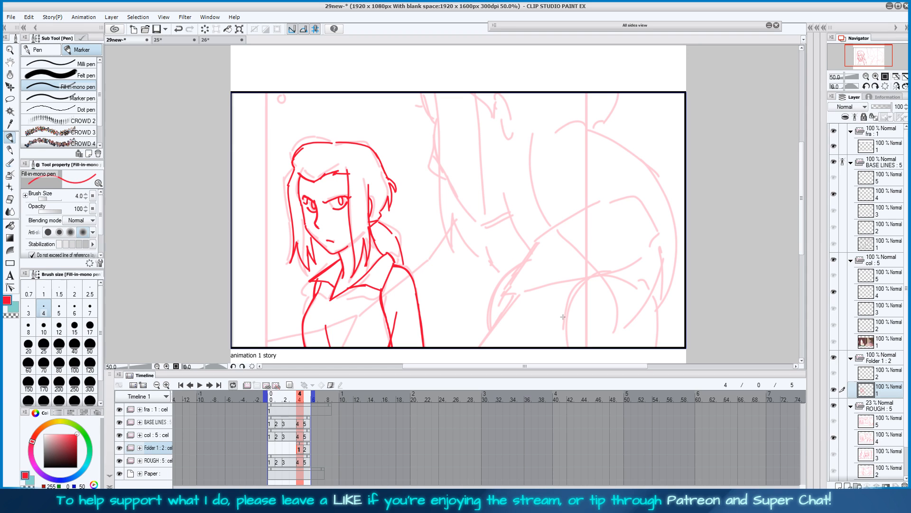
{"action": "left_click_drag", "start_coordinate": [560, 302], "coordinate": [567, 298]}
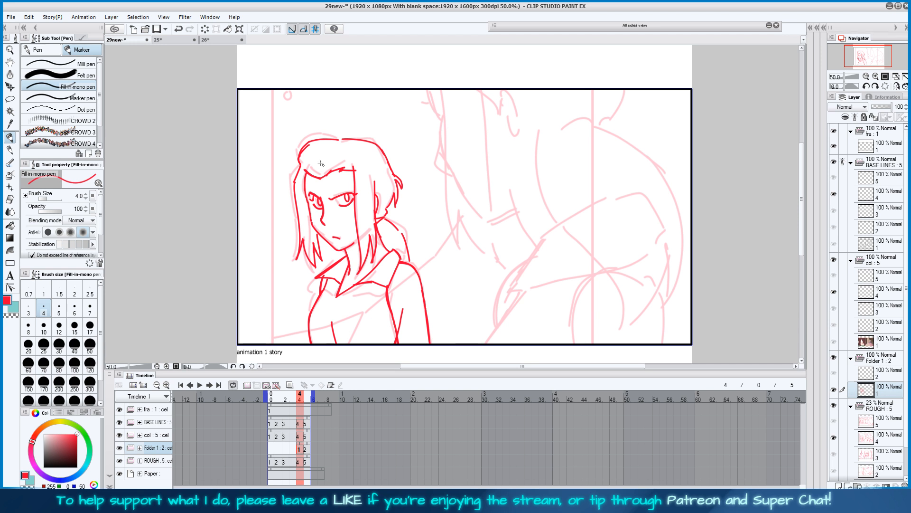
{"action": "left_click_drag", "start_coordinate": [525, 277], "coordinate": [522, 278]}
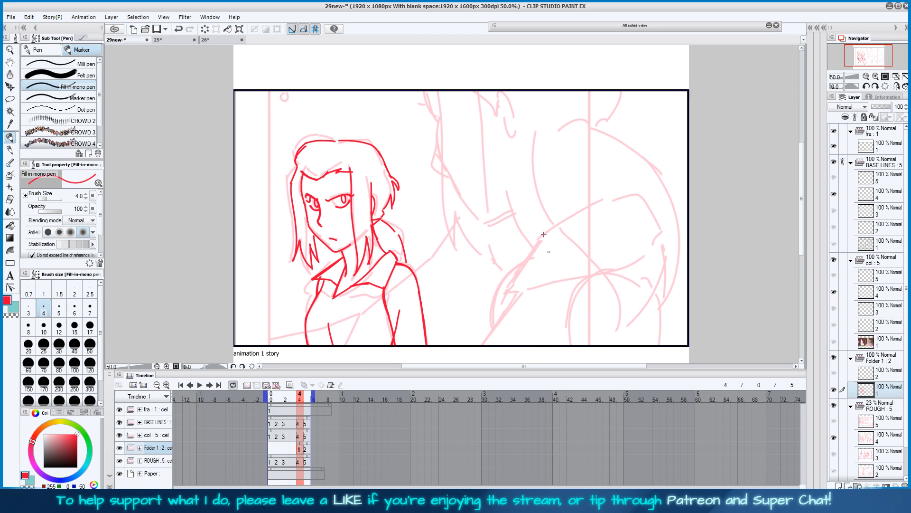
{"action": "mouse_move", "coordinate": [437, 90]}
{"action": "left_mouse_down"}
{"action": "mouse_move", "coordinate": [448, 218]}
{"action": "mouse_move", "coordinate": [462, 263]}
{"action": "left_mouse_up"}
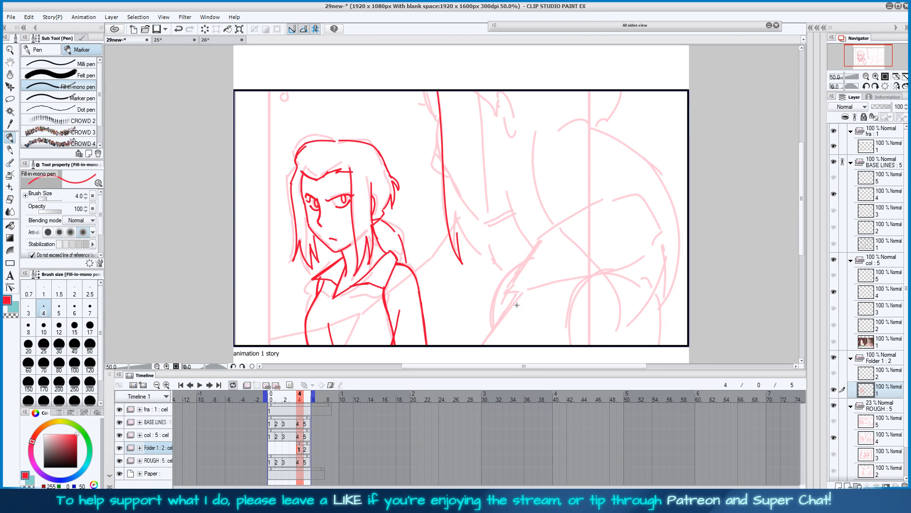
{"action": "mouse_move", "coordinate": [457, 233]}
{"action": "left_mouse_down"}
{"action": "mouse_move", "coordinate": [490, 282]}
{"action": "mouse_move", "coordinate": [480, 238]}
{"action": "mouse_move", "coordinate": [495, 257]}
{"action": "mouse_move", "coordinate": [482, 98]}
{"action": "mouse_move", "coordinate": [470, 71]}
{"action": "mouse_move", "coordinate": [438, 123]}
{"action": "left_mouse_up"}
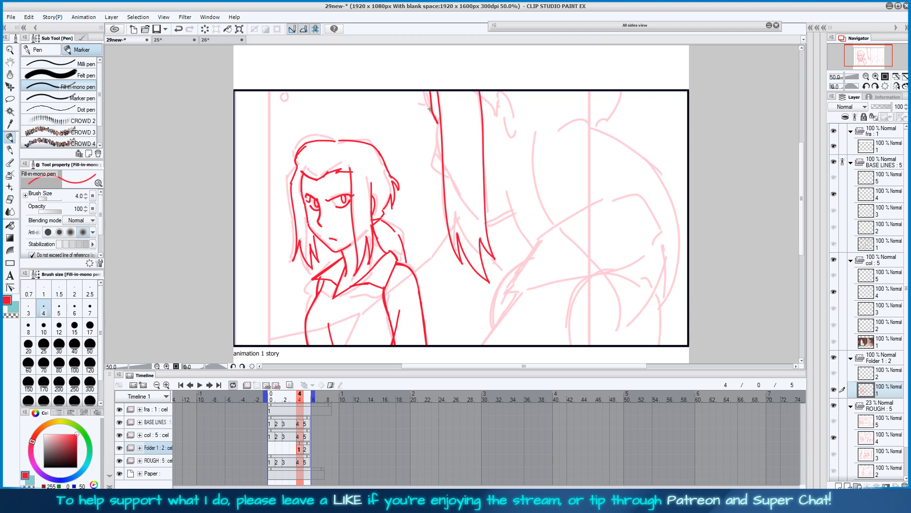
{"action": "left_click_drag", "start_coordinate": [440, 122], "coordinate": [431, 97]}
Sketch the foreground figure's face edge beside the hair lock in mirrored view, undo the last two strokes, and restore the unmirrored view
{"action": "left_click", "coordinate": [896, 86]}
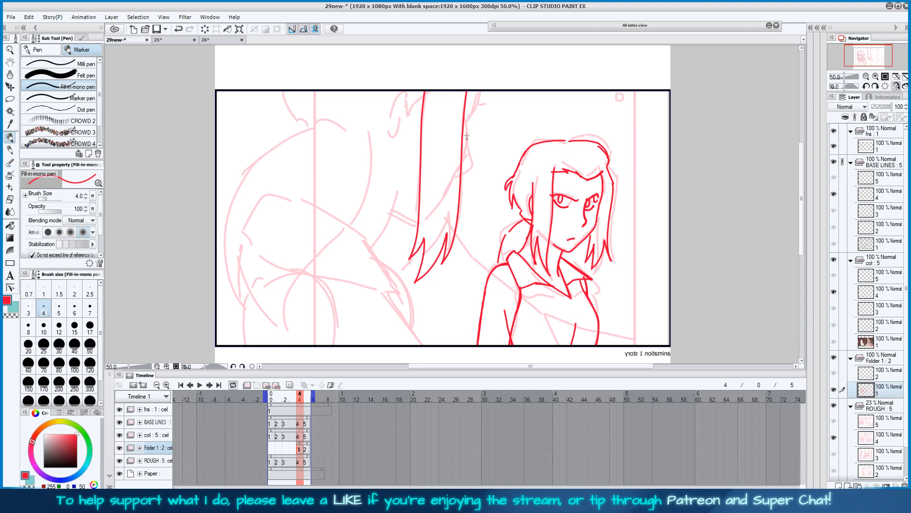
{"action": "left_click_drag", "start_coordinate": [464, 122], "coordinate": [451, 179]}
{"action": "mouse_move", "coordinate": [465, 140]}
{"action": "left_mouse_down"}
{"action": "mouse_move", "coordinate": [461, 169]}
{"action": "mouse_move", "coordinate": [464, 117]}
{"action": "mouse_move", "coordinate": [479, 92]}
{"action": "left_mouse_up"}
{"action": "mouse_move", "coordinate": [470, 113]}
{"action": "left_mouse_down"}
{"action": "mouse_move", "coordinate": [478, 108]}
{"action": "mouse_move", "coordinate": [474, 120]}
{"action": "mouse_move", "coordinate": [475, 111]}
{"action": "left_mouse_up"}
{"action": "key", "text": "ctrl+z"}
{"action": "key", "text": "ctrl+z"}
{"action": "left_click", "coordinate": [896, 87]}
Recenter the canvas and display the colored frame 1 from the col folder
{"action": "left_click_drag", "start_coordinate": [593, 304], "coordinate": [558, 301]}
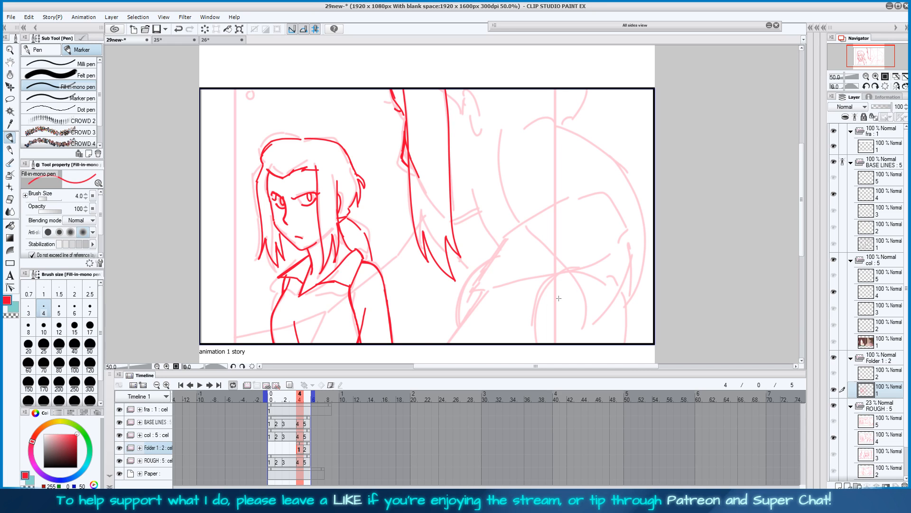
{"action": "left_click_drag", "start_coordinate": [561, 285], "coordinate": [562, 256]}
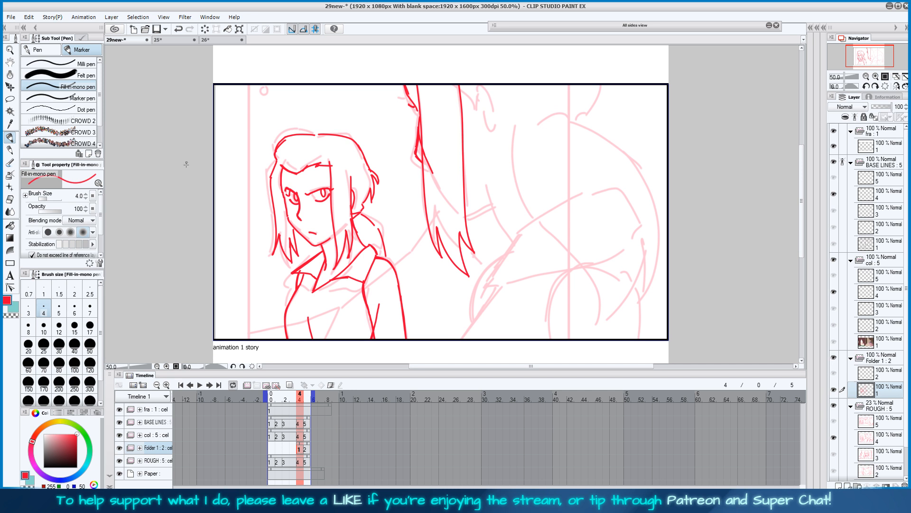
{"action": "left_click", "coordinate": [271, 437]}
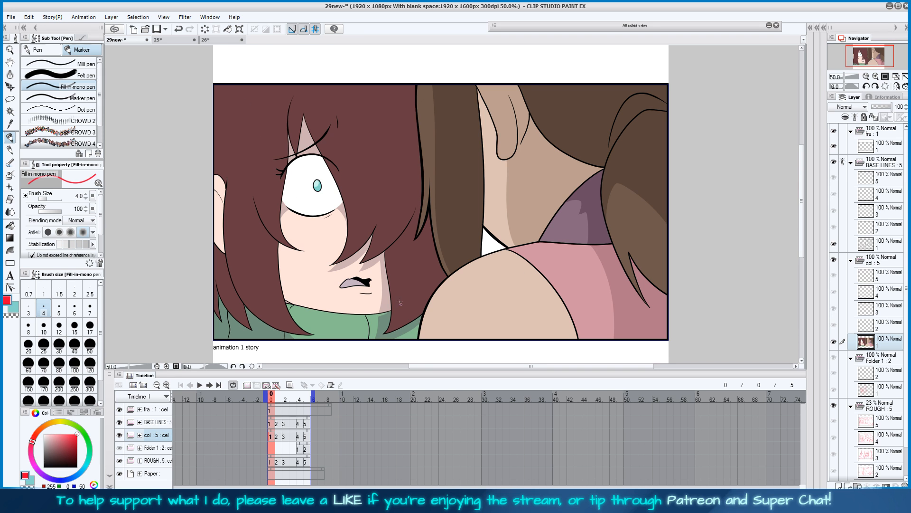
Examine the characters' hair and poses in documents 26 and 25, compare them with colored frame 1, and return to 29new
{"action": "left_click", "coordinate": [224, 42]}
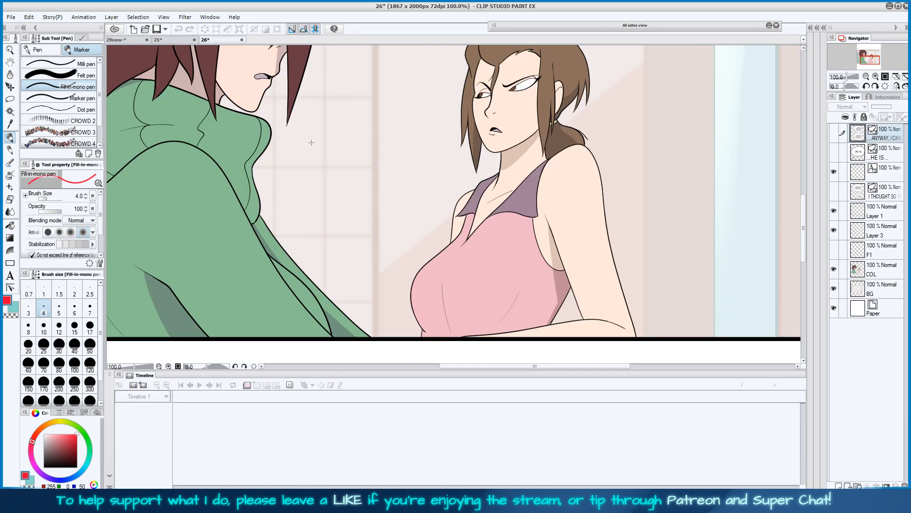
{"action": "scroll", "coordinate": [426, 338], "scroll_direction": "up", "scroll_amount": 2}
{"action": "left_click", "coordinate": [176, 41]}
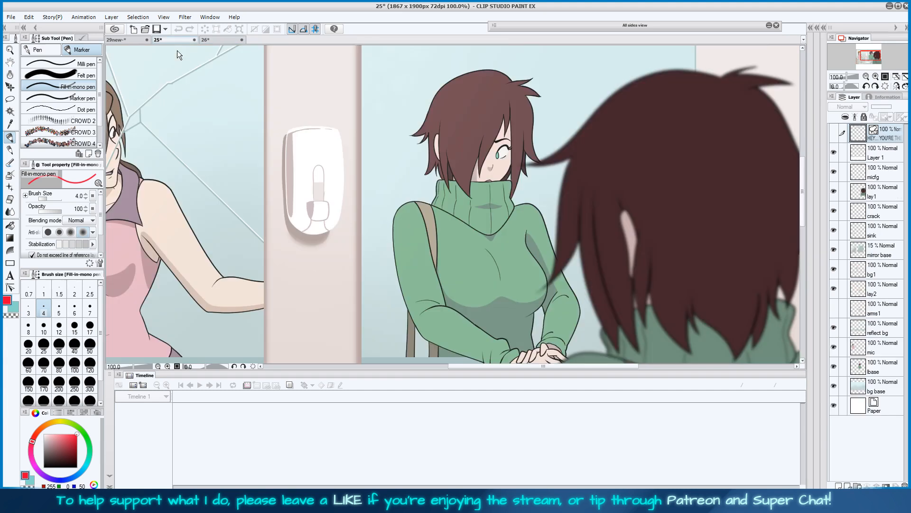
{"action": "left_click", "coordinate": [136, 43]}
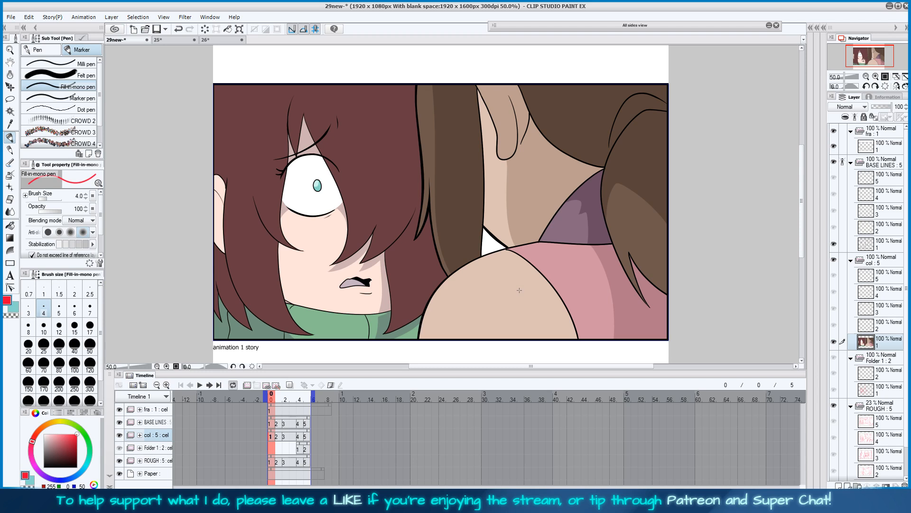
{"action": "left_click", "coordinate": [220, 41]}
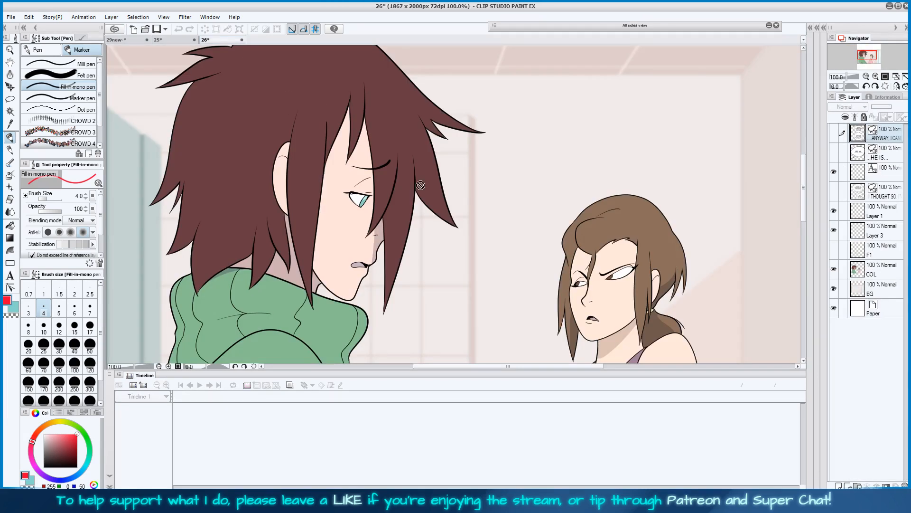
{"action": "left_click", "coordinate": [181, 41]}
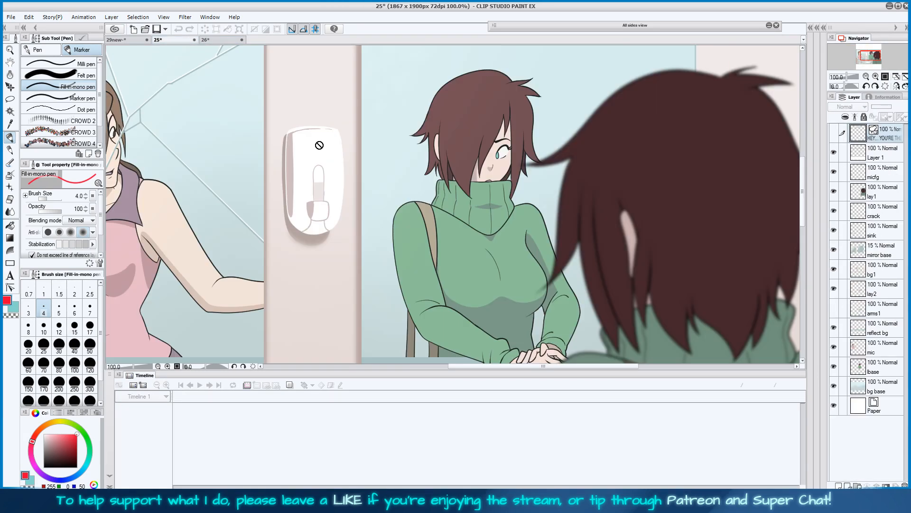
{"action": "left_click", "coordinate": [133, 41]}
{"action": "left_click", "coordinate": [222, 41]}
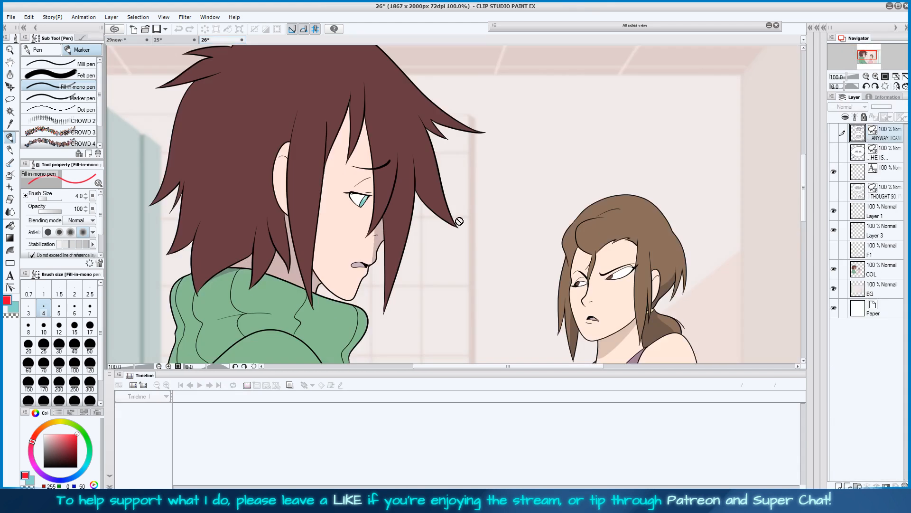
{"action": "left_click", "coordinate": [137, 41]}
On the frame 4 cel of the col folder, sketch the foreground figure's upper collar edge and ear in mirrored view
{"action": "left_click", "coordinate": [286, 435]}
{"action": "left_click", "coordinate": [298, 437]}
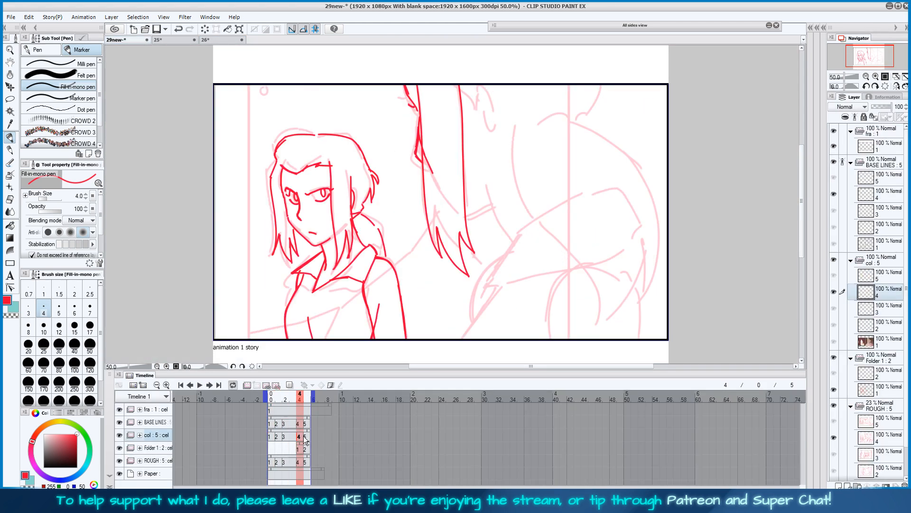
{"action": "left_click", "coordinate": [305, 437]}
{"action": "left_click", "coordinate": [298, 437]}
{"action": "left_click_drag", "start_coordinate": [543, 264], "coordinate": [546, 267]}
{"action": "left_click", "coordinate": [898, 87]}
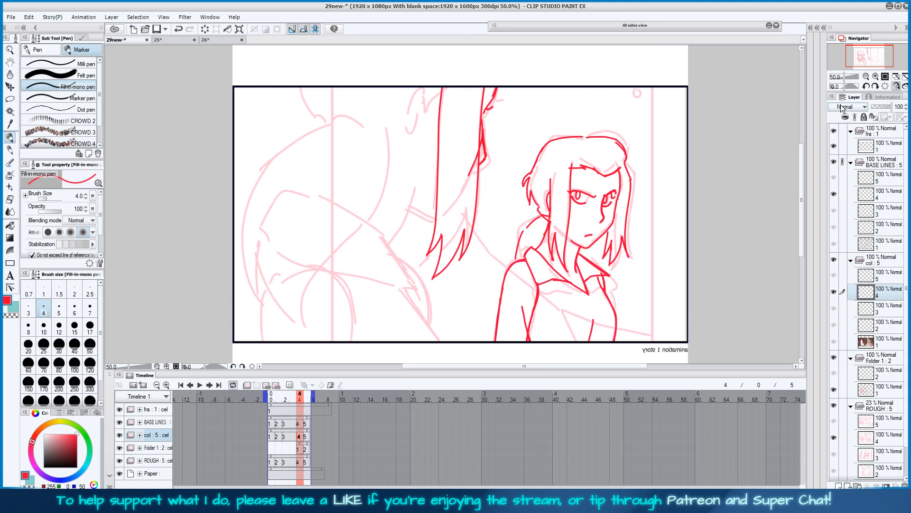
{"action": "mouse_move", "coordinate": [433, 222]}
{"action": "left_mouse_down"}
{"action": "mouse_move", "coordinate": [407, 211]}
{"action": "mouse_move", "coordinate": [391, 243]}
{"action": "mouse_move", "coordinate": [409, 205]}
{"action": "left_mouse_up"}
{"action": "mouse_move", "coordinate": [433, 88]}
{"action": "left_mouse_down"}
{"action": "mouse_move", "coordinate": [414, 139]}
{"action": "mouse_move", "coordinate": [426, 138]}
{"action": "mouse_move", "coordinate": [437, 94]}
{"action": "mouse_move", "coordinate": [436, 113]}
{"action": "mouse_move", "coordinate": [440, 89]}
{"action": "left_mouse_up"}
{"action": "left_click_drag", "start_coordinate": [413, 133], "coordinate": [410, 115]}
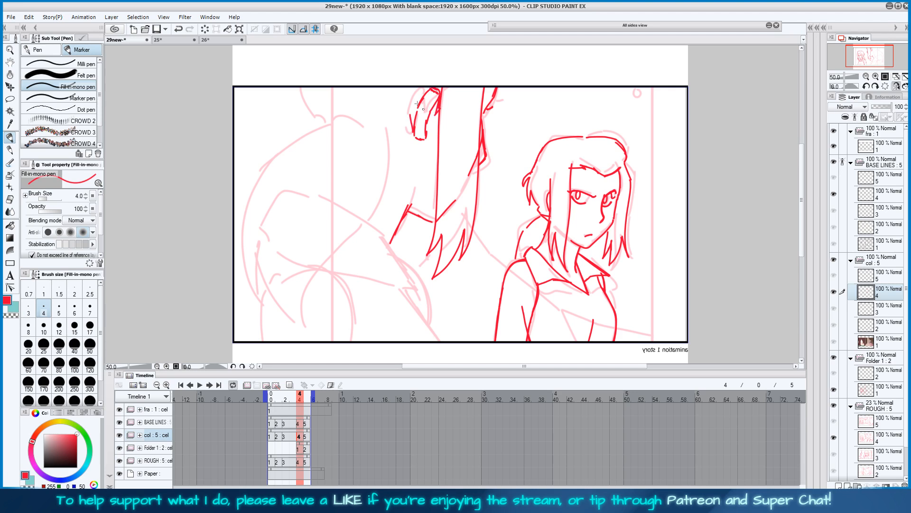
Lasso the foreground figure's ear sketch, move it closer to the long hair lock, and deselect it
{"action": "left_click_drag", "start_coordinate": [456, 158], "coordinate": [453, 186]}
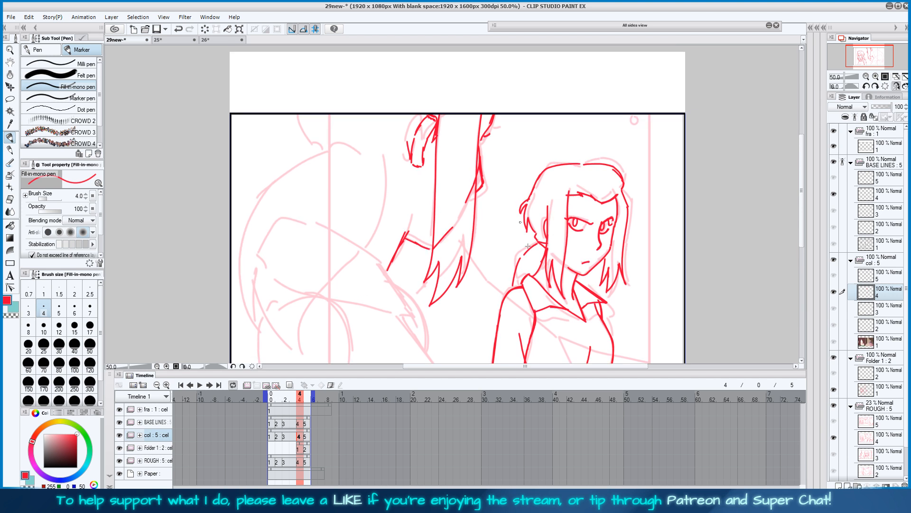
{"action": "left_click", "coordinate": [10, 98]}
{"action": "mouse_move", "coordinate": [427, 167]}
{"action": "left_mouse_down"}
{"action": "mouse_move", "coordinate": [401, 134]}
{"action": "mouse_move", "coordinate": [446, 138]}
{"action": "mouse_move", "coordinate": [438, 151]}
{"action": "mouse_move", "coordinate": [458, 139]}
{"action": "left_mouse_up"}
{"action": "key", "text": "ctrl+t"}
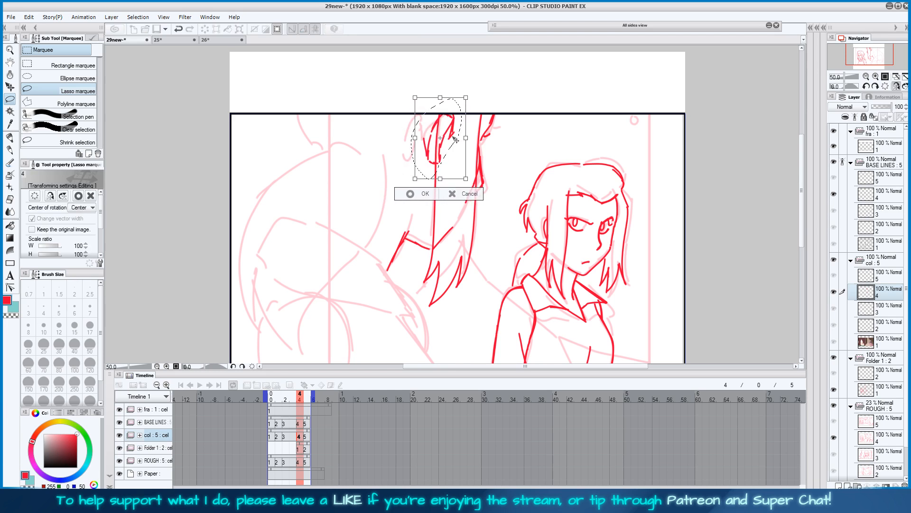
{"action": "left_click", "coordinate": [411, 194]}
{"action": "left_click", "coordinate": [362, 194]}
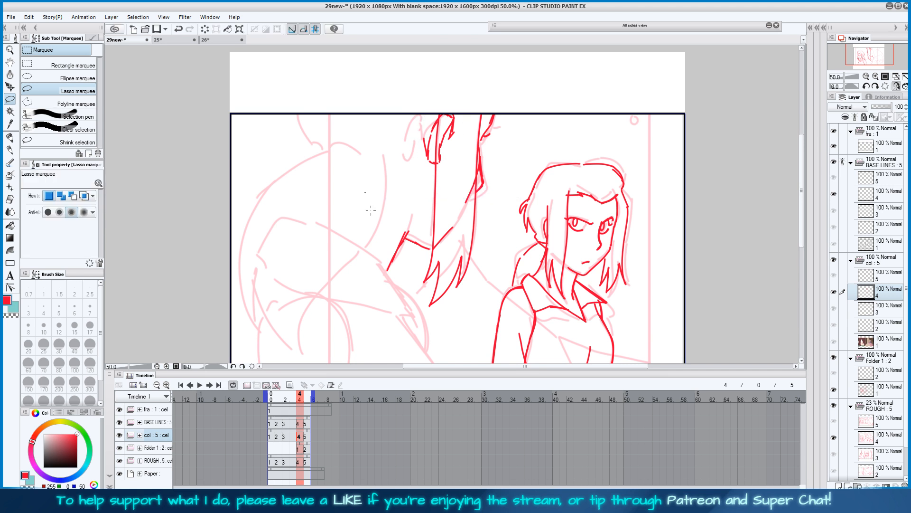
Sketch the foreground figure's hairline from behind the ear to the base of the ponytail
{"action": "left_click", "coordinate": [10, 138]}
{"action": "mouse_move", "coordinate": [417, 146]}
{"action": "left_mouse_down"}
{"action": "mouse_move", "coordinate": [378, 164]}
{"action": "mouse_move", "coordinate": [351, 146]}
{"action": "mouse_move", "coordinate": [330, 146]}
{"action": "mouse_move", "coordinate": [367, 162]}
{"action": "left_mouse_up"}
{"action": "mouse_move", "coordinate": [424, 261]}
{"action": "left_mouse_down"}
{"action": "mouse_move", "coordinate": [425, 239]}
{"action": "mouse_move", "coordinate": [426, 248]}
{"action": "left_mouse_up"}
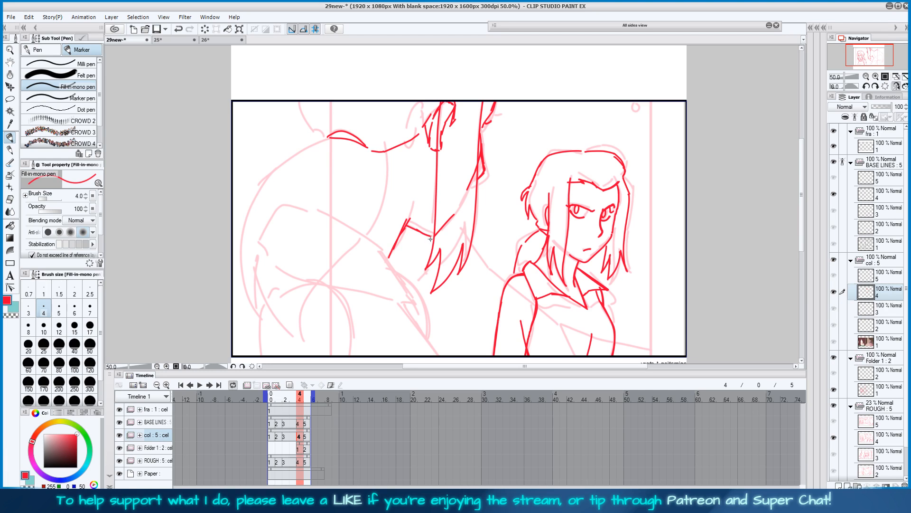
Sketch the ponytail's outer curve, the hair edge above its base, and its inner edge down to a pointed tip
{"action": "mouse_move", "coordinate": [326, 140]}
{"action": "left_mouse_down"}
{"action": "mouse_move", "coordinate": [260, 183]}
{"action": "mouse_move", "coordinate": [248, 315]}
{"action": "mouse_move", "coordinate": [249, 220]}
{"action": "left_mouse_up"}
{"action": "mouse_move", "coordinate": [250, 259]}
{"action": "left_mouse_down"}
{"action": "mouse_move", "coordinate": [263, 184]}
{"action": "mouse_move", "coordinate": [323, 148]}
{"action": "mouse_move", "coordinate": [283, 163]}
{"action": "mouse_move", "coordinate": [333, 142]}
{"action": "mouse_move", "coordinate": [321, 140]}
{"action": "mouse_move", "coordinate": [348, 140]}
{"action": "mouse_move", "coordinate": [321, 140]}
{"action": "mouse_move", "coordinate": [281, 163]}
{"action": "mouse_move", "coordinate": [256, 195]}
{"action": "left_mouse_up"}
{"action": "mouse_move", "coordinate": [284, 160]}
{"action": "left_mouse_down"}
{"action": "mouse_move", "coordinate": [264, 180]}
{"action": "mouse_move", "coordinate": [343, 135]}
{"action": "mouse_move", "coordinate": [307, 122]}
{"action": "mouse_move", "coordinate": [299, 98]}
{"action": "mouse_move", "coordinate": [324, 137]}
{"action": "left_mouse_up"}
{"action": "left_click_drag", "start_coordinate": [299, 99], "coordinate": [298, 125]}
{"action": "left_click_drag", "start_coordinate": [297, 125], "coordinate": [293, 101]}
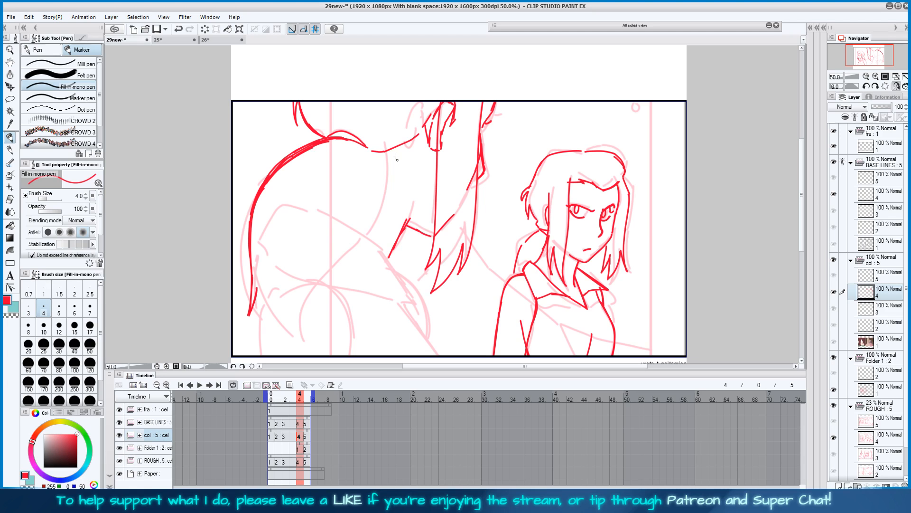
{"action": "mouse_move", "coordinate": [370, 153]}
{"action": "left_mouse_down"}
{"action": "mouse_move", "coordinate": [371, 198]}
{"action": "mouse_move", "coordinate": [279, 290]}
{"action": "mouse_move", "coordinate": [289, 287]}
{"action": "mouse_move", "coordinate": [282, 341]}
{"action": "left_mouse_up"}
{"action": "mouse_move", "coordinate": [260, 288]}
{"action": "left_mouse_down"}
{"action": "mouse_move", "coordinate": [256, 280]}
{"action": "mouse_move", "coordinate": [281, 339]}
{"action": "mouse_move", "coordinate": [290, 286]}
{"action": "mouse_move", "coordinate": [345, 238]}
{"action": "mouse_move", "coordinate": [376, 157]}
{"action": "left_mouse_up"}
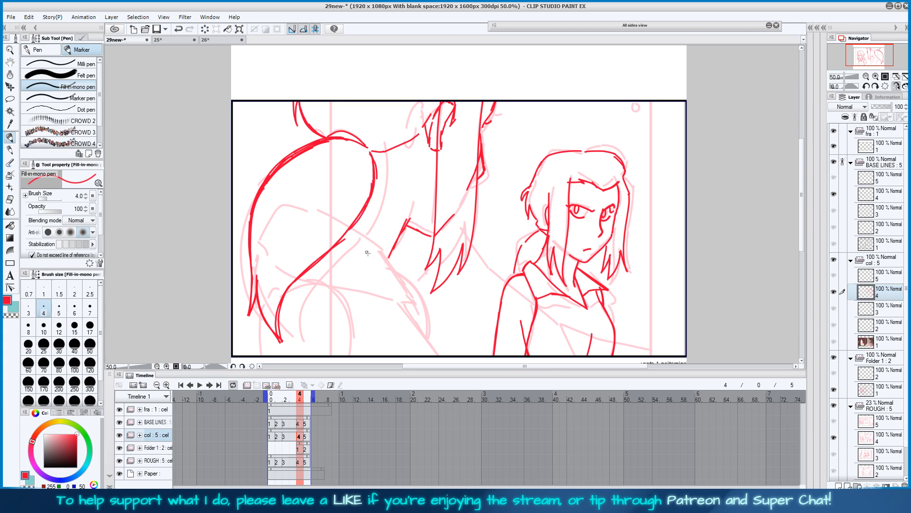
Sketch the collar's long diagonal edge below the ponytail and its front edge along the neck
{"action": "left_click_drag", "start_coordinate": [340, 247], "coordinate": [415, 320]}
{"action": "mouse_move", "coordinate": [401, 295]}
{"action": "left_mouse_down"}
{"action": "mouse_move", "coordinate": [413, 317]}
{"action": "mouse_move", "coordinate": [392, 252]}
{"action": "mouse_move", "coordinate": [395, 272]}
{"action": "mouse_move", "coordinate": [387, 264]}
{"action": "mouse_move", "coordinate": [419, 196]}
{"action": "left_mouse_up"}
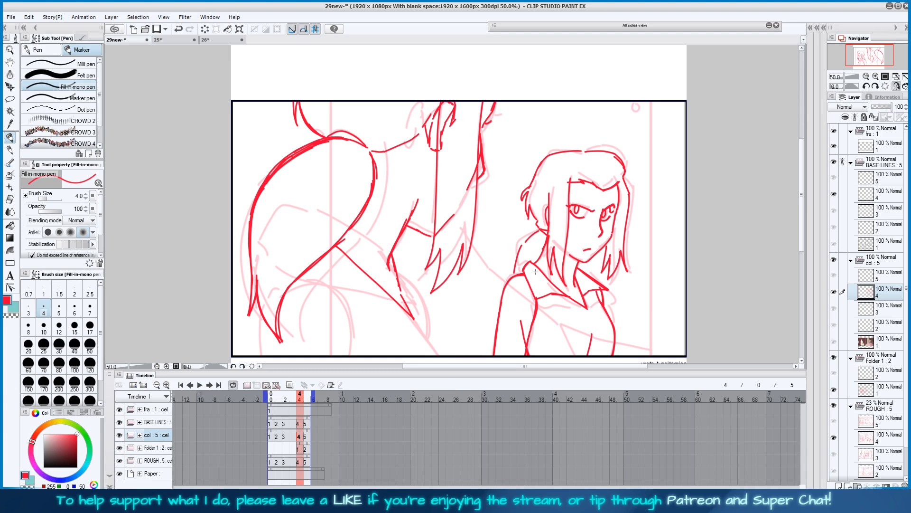
{"action": "left_click_drag", "start_coordinate": [536, 275], "coordinate": [537, 277]}
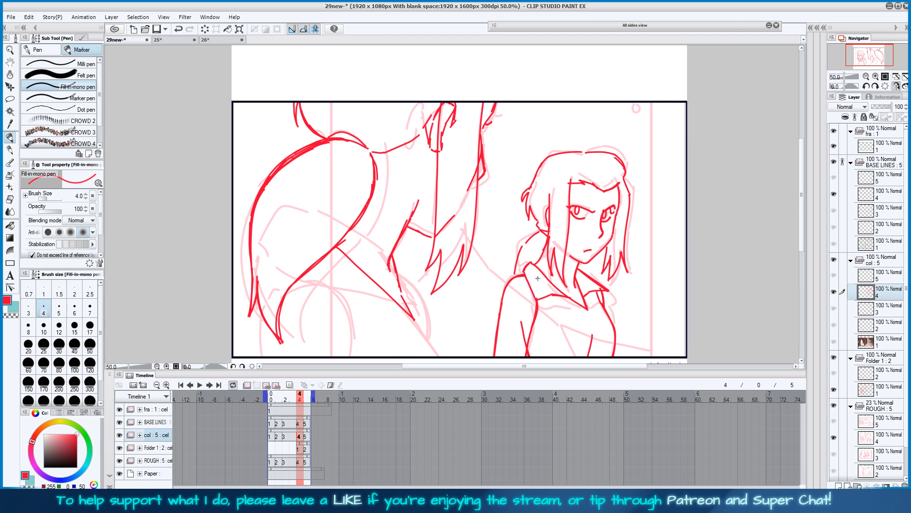
Reposition the lassoed ear sketch slightly, deselect it, and toggle col cel 4 off and on to check its strokes
{"action": "left_click", "coordinate": [10, 98]}
{"action": "mouse_move", "coordinate": [441, 151]}
{"action": "left_mouse_down"}
{"action": "mouse_move", "coordinate": [427, 152]}
{"action": "mouse_move", "coordinate": [418, 123]}
{"action": "mouse_move", "coordinate": [465, 93]}
{"action": "mouse_move", "coordinate": [461, 138]}
{"action": "mouse_move", "coordinate": [448, 133]}
{"action": "left_mouse_up"}
{"action": "left_click", "coordinate": [470, 167]}
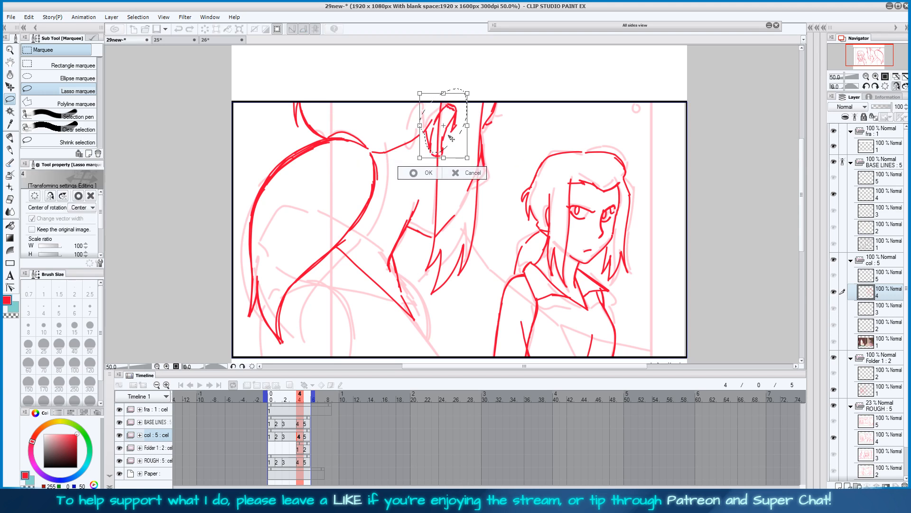
{"action": "left_click", "coordinate": [424, 172]}
{"action": "left_click", "coordinate": [371, 173]}
{"action": "left_click_drag", "start_coordinate": [442, 143], "coordinate": [437, 139]}
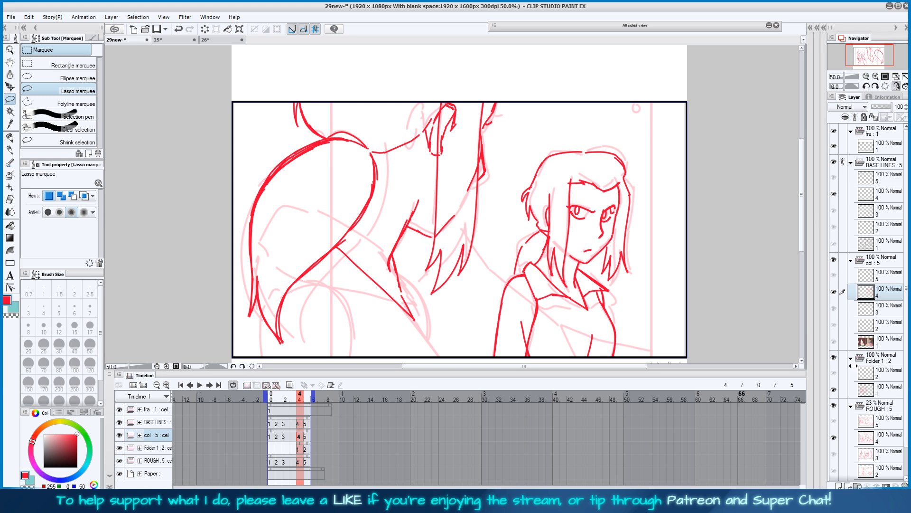
{"action": "left_click", "coordinate": [834, 291]}
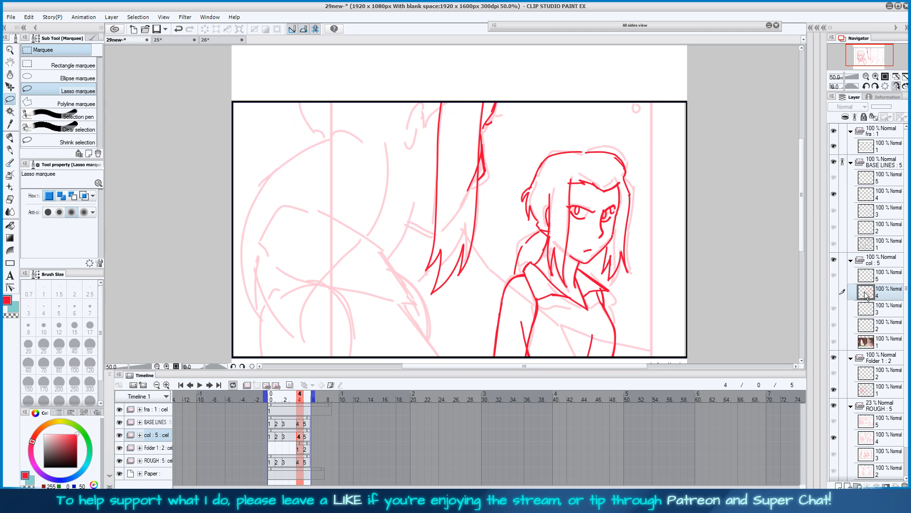
{"action": "left_click", "coordinate": [834, 292]}
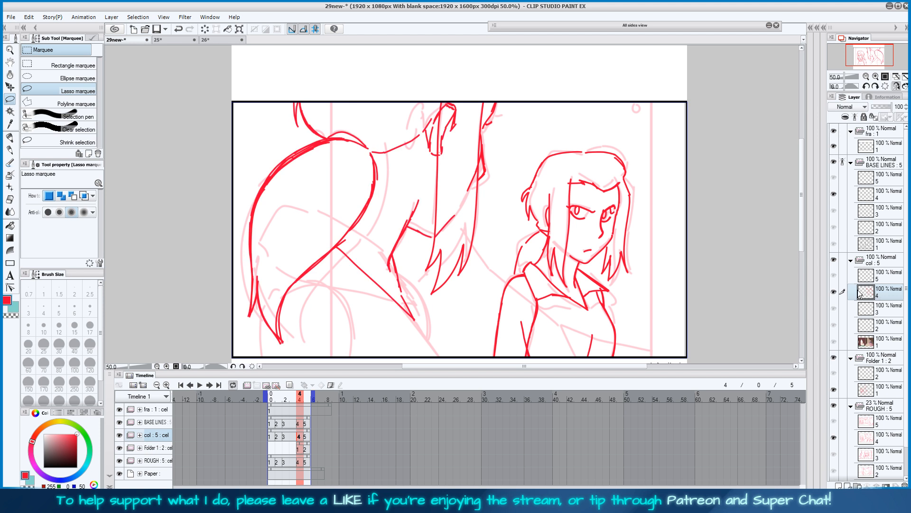
{"action": "left_click", "coordinate": [834, 292]}
{"action": "left_click", "coordinate": [834, 291]}
Sketch the lower edges and pointed corners of the foreground figure's collar with the Fill-in-mono pen
{"action": "key", "text": "p"}
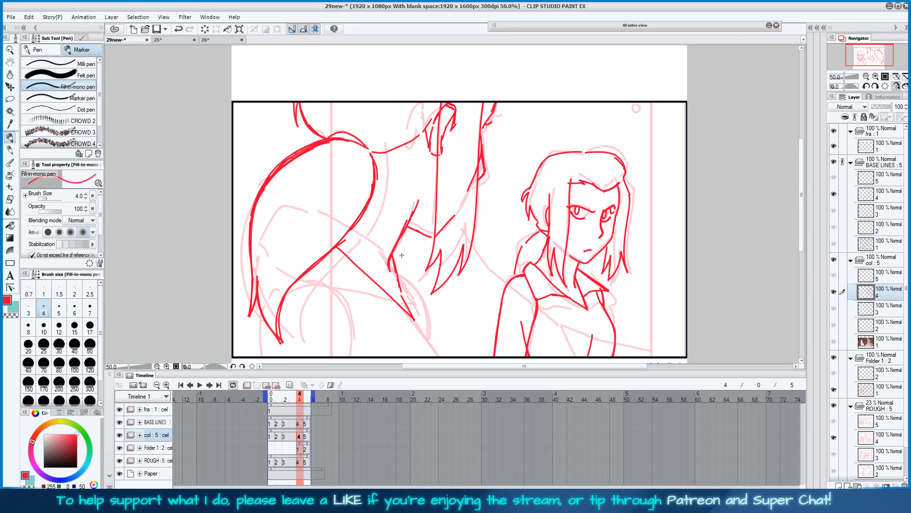
{"action": "mouse_move", "coordinate": [387, 295]}
{"action": "left_mouse_down"}
{"action": "mouse_move", "coordinate": [354, 308]}
{"action": "mouse_move", "coordinate": [342, 299]}
{"action": "mouse_move", "coordinate": [351, 310]}
{"action": "mouse_move", "coordinate": [304, 242]}
{"action": "left_mouse_up"}
{"action": "mouse_move", "coordinate": [409, 295]}
{"action": "left_mouse_down"}
{"action": "mouse_move", "coordinate": [401, 284]}
{"action": "mouse_move", "coordinate": [418, 287]}
{"action": "mouse_move", "coordinate": [385, 240]}
{"action": "left_mouse_up"}
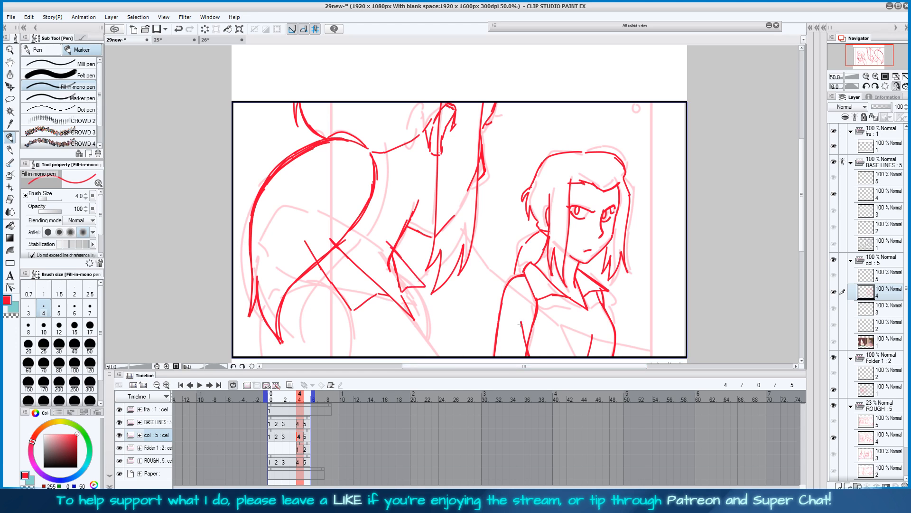
{"action": "left_click_drag", "start_coordinate": [522, 326], "coordinate": [528, 304]}
{"action": "mouse_move", "coordinate": [415, 271]}
{"action": "left_mouse_down"}
{"action": "mouse_move", "coordinate": [451, 335]}
{"action": "mouse_move", "coordinate": [409, 249]}
{"action": "mouse_move", "coordinate": [427, 297]}
{"action": "mouse_move", "coordinate": [417, 252]}
{"action": "left_mouse_up"}
Sketch the foreground figure's shoulder and arm curves beneath the ponytail, and undo the last four strokes
{"action": "mouse_move", "coordinate": [282, 258]}
{"action": "left_mouse_down"}
{"action": "mouse_move", "coordinate": [295, 256]}
{"action": "mouse_move", "coordinate": [336, 282]}
{"action": "mouse_move", "coordinate": [343, 343]}
{"action": "mouse_move", "coordinate": [340, 286]}
{"action": "mouse_move", "coordinate": [303, 256]}
{"action": "mouse_move", "coordinate": [267, 282]}
{"action": "mouse_move", "coordinate": [263, 324]}
{"action": "left_mouse_up"}
{"action": "left_click_drag", "start_coordinate": [354, 334], "coordinate": [359, 312]}
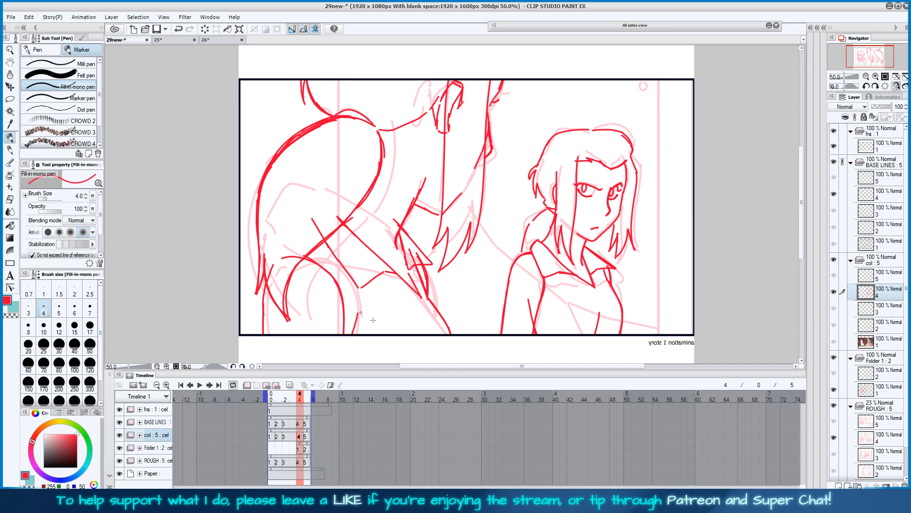
{"action": "left_click_drag", "start_coordinate": [282, 252], "coordinate": [310, 235]}
{"action": "key", "text": "ctrl+z"}
Redraw the arm curve beneath the ponytail and rework the collar edge, undoing one stroke along the way
{"action": "key", "text": "ctrl+z"}
{"action": "key", "text": "ctrl+z"}
{"action": "key", "text": "ctrl+z"}
{"action": "left_click_drag", "start_coordinate": [276, 257], "coordinate": [277, 259]}
{"action": "left_click_drag", "start_coordinate": [314, 223], "coordinate": [314, 216]}
{"action": "mouse_move", "coordinate": [319, 237]}
{"action": "left_mouse_down"}
{"action": "mouse_move", "coordinate": [310, 217]}
{"action": "mouse_move", "coordinate": [359, 238]}
{"action": "mouse_move", "coordinate": [419, 298]}
{"action": "mouse_move", "coordinate": [411, 283]}
{"action": "left_mouse_up"}
{"action": "key", "text": "ctrl+z"}
{"action": "left_click_drag", "start_coordinate": [400, 239], "coordinate": [406, 256]}
Restore the unmirrored view and scribble hatching into the foreground figure's front collar point
{"action": "mouse_move", "coordinate": [802, 198]}
{"action": "left_mouse_down"}
{"action": "mouse_move", "coordinate": [800, 206]}
{"action": "mouse_move", "coordinate": [800, 195]}
{"action": "left_mouse_up"}
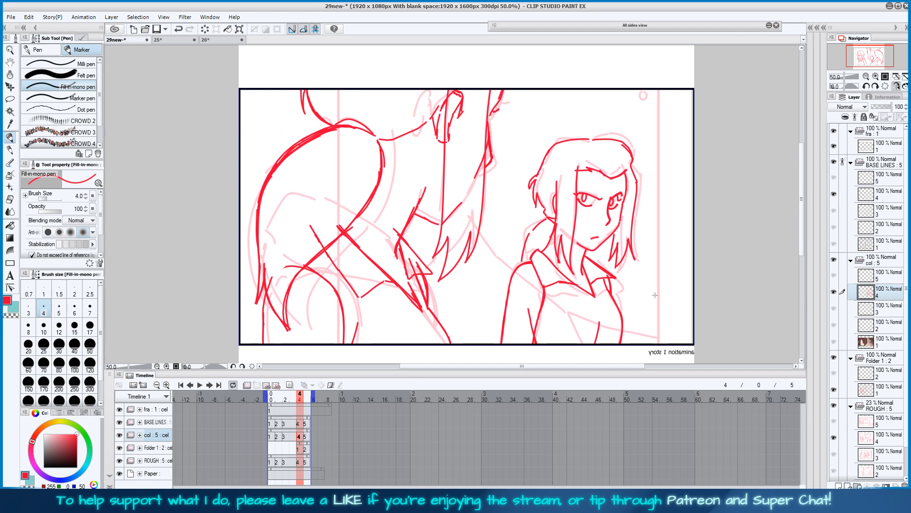
{"action": "left_click_drag", "start_coordinate": [655, 293], "coordinate": [653, 285]}
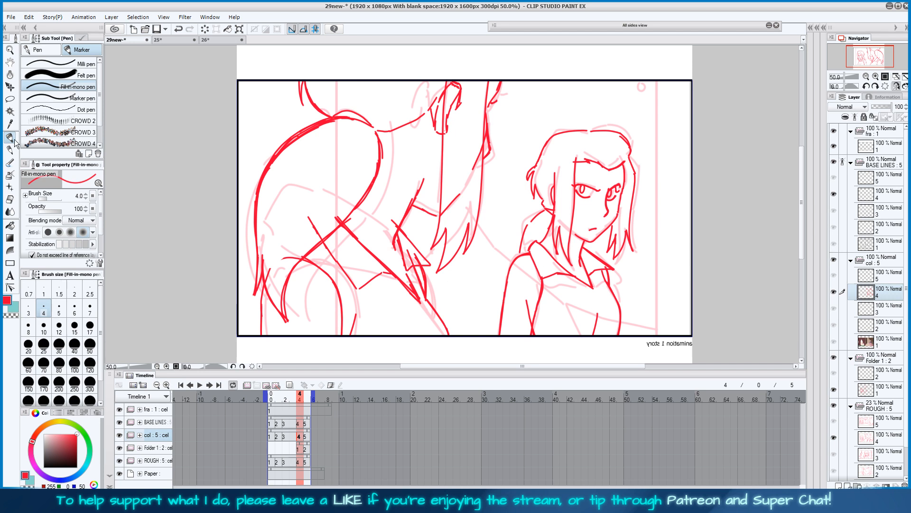
{"action": "left_click", "coordinate": [896, 87]}
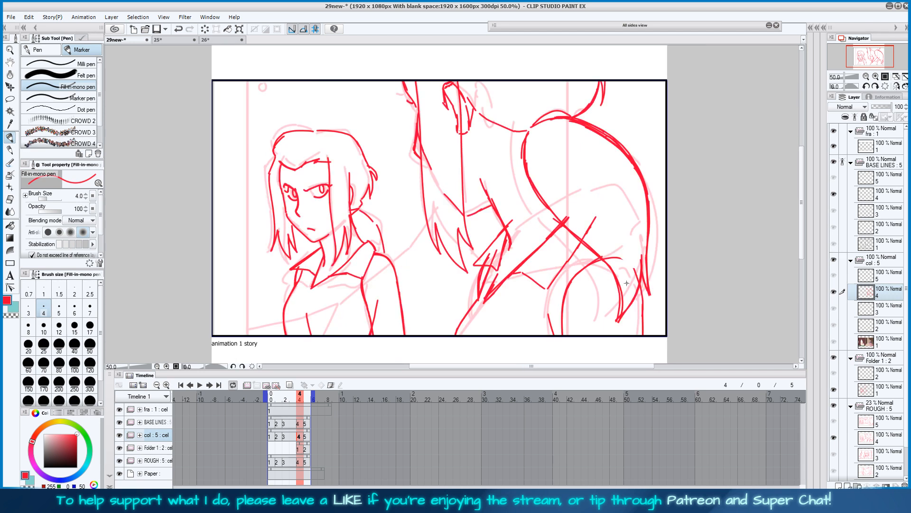
{"action": "mouse_move", "coordinate": [495, 271]}
{"action": "left_mouse_down"}
{"action": "mouse_move", "coordinate": [470, 276]}
{"action": "mouse_move", "coordinate": [513, 211]}
{"action": "left_mouse_up"}
{"action": "mouse_move", "coordinate": [495, 241]}
{"action": "left_mouse_down"}
{"action": "mouse_move", "coordinate": [470, 275]}
{"action": "mouse_move", "coordinate": [496, 274]}
{"action": "mouse_move", "coordinate": [508, 239]}
{"action": "left_mouse_up"}
{"action": "scroll", "coordinate": [608, 314], "scroll_direction": "up", "scroll_amount": 1}
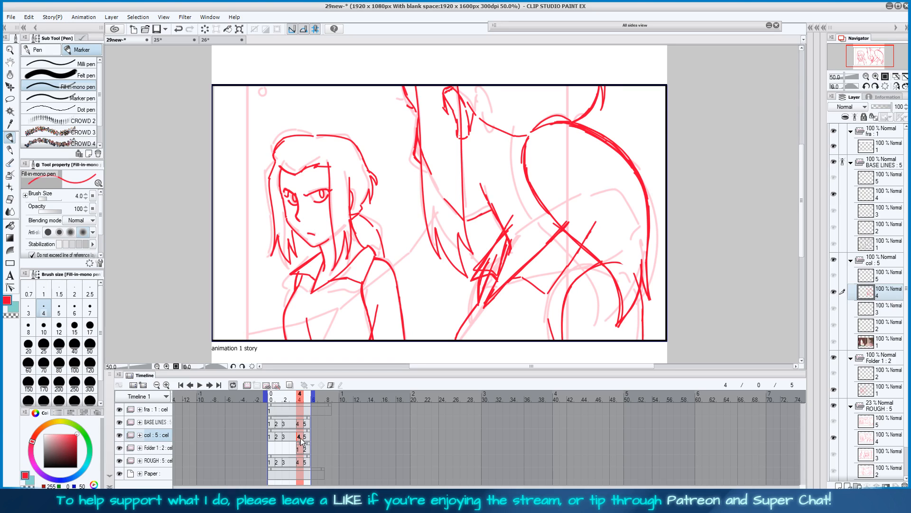
Move cel 4 out of the col folder and cel 1 out of Folder 1, stacking both above the col folder
{"action": "double_click", "coordinate": [887, 294]}
{"action": "left_click_drag", "start_coordinate": [868, 295], "coordinate": [866, 260]}
{"action": "left_click", "coordinate": [884, 373]}
{"action": "left_click_drag", "start_coordinate": [882, 391], "coordinate": [879, 278]}
{"action": "left_click", "coordinate": [879, 260]}
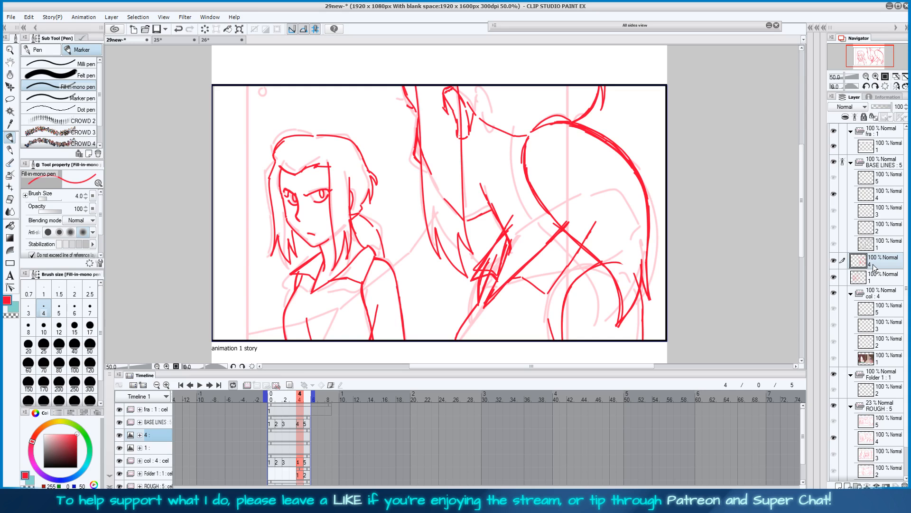
Merge the two loose sketch layers into one and move the result into Folder 1
{"action": "left_click", "coordinate": [876, 485]}
{"action": "left_click_drag", "start_coordinate": [881, 267], "coordinate": [881, 380]}
{"action": "left_click", "coordinate": [881, 362]}
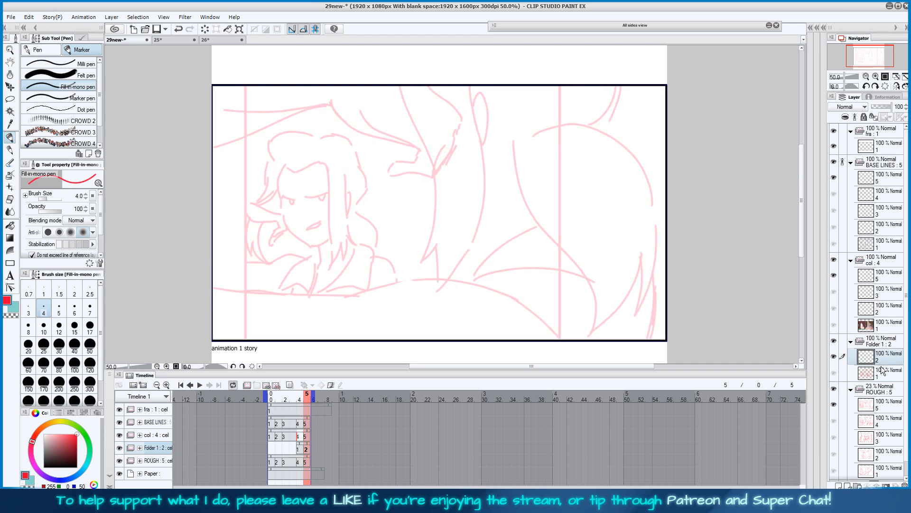
Enable onion skin on Folder 1's cel 2, and add a new empty animation cel at frame 4 of the col folder
{"action": "left_click", "coordinate": [883, 369]}
{"action": "left_click", "coordinate": [883, 359]}
{"action": "left_click", "coordinate": [11, 88]}
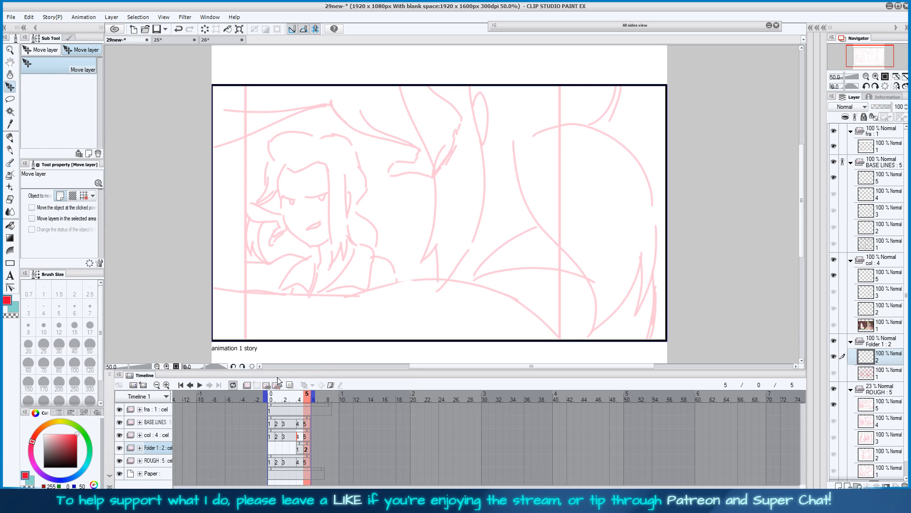
{"action": "left_click", "coordinate": [289, 386]}
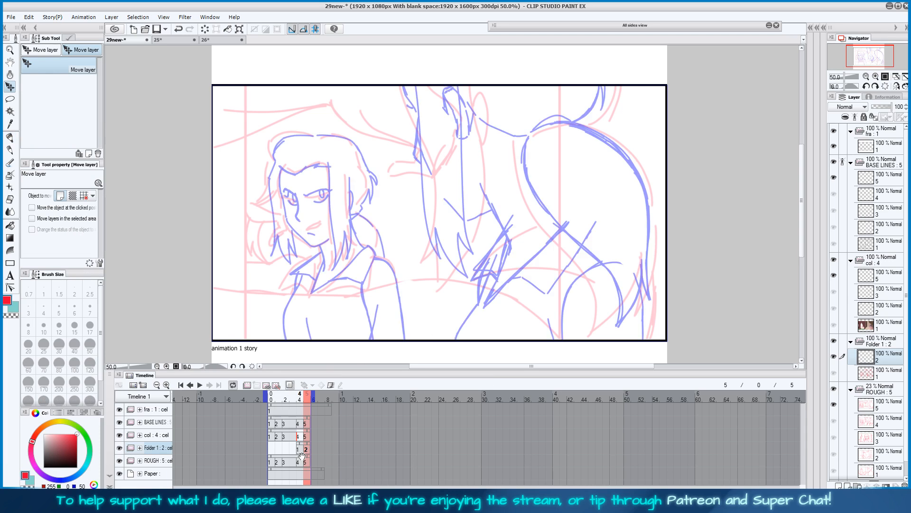
{"action": "left_click", "coordinate": [301, 438]}
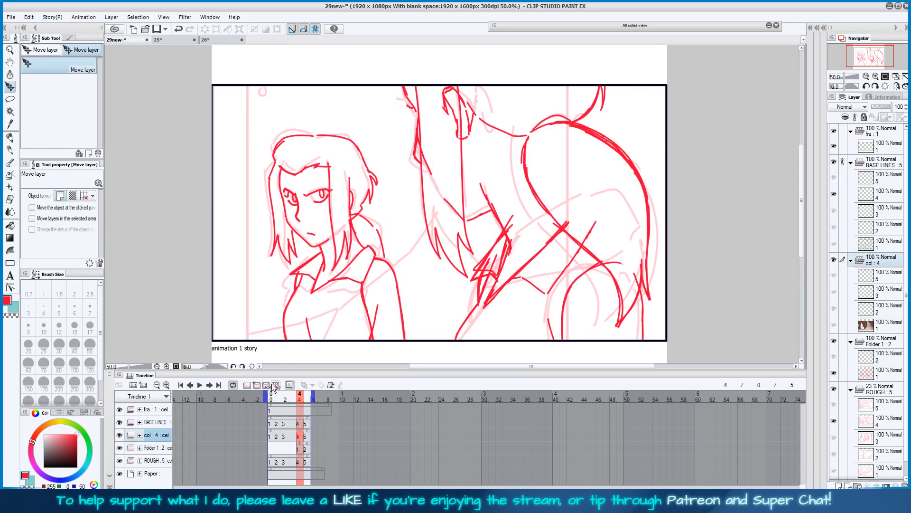
{"action": "left_click", "coordinate": [257, 386]}
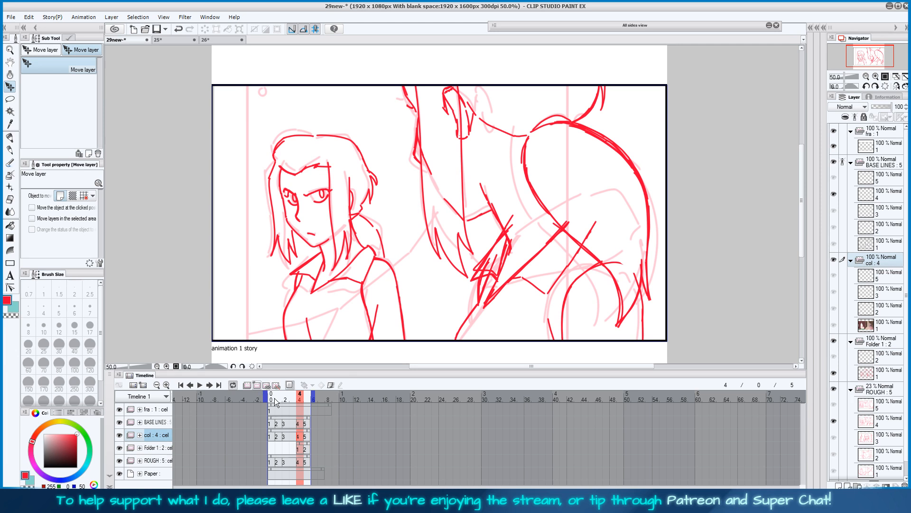
Shift the ROUGH folder's cel 5 slightly to the right, checking its alignment against Folder 1's sketch
{"action": "left_click", "coordinate": [306, 462]}
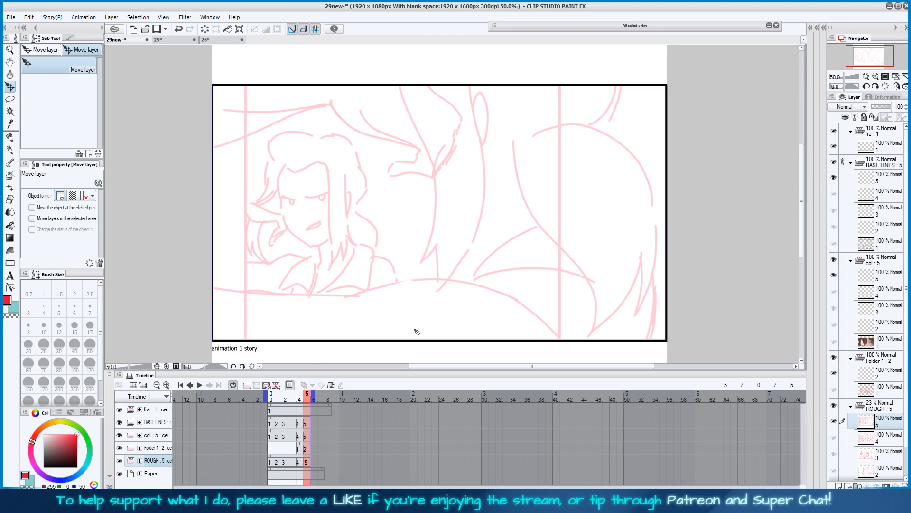
{"action": "left_click_drag", "start_coordinate": [448, 314], "coordinate": [451, 315]}
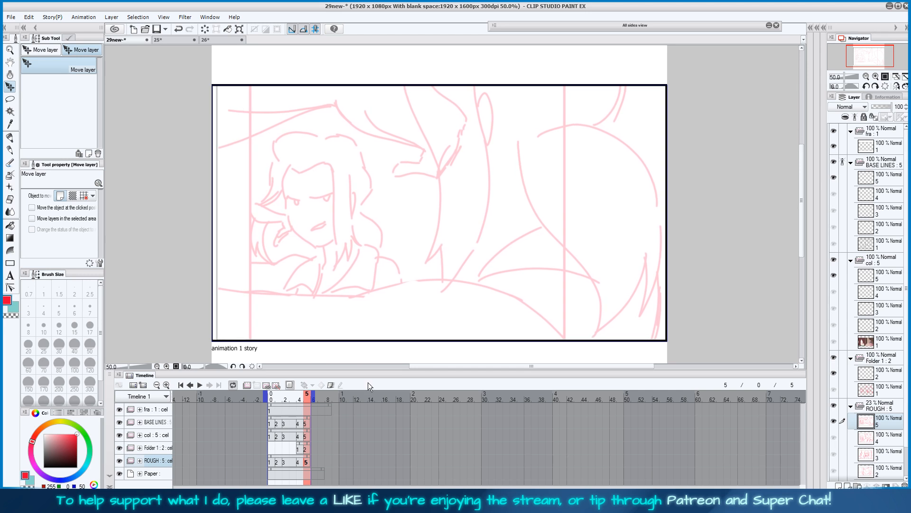
{"action": "left_click", "coordinate": [301, 451]}
{"action": "left_click", "coordinate": [307, 450]}
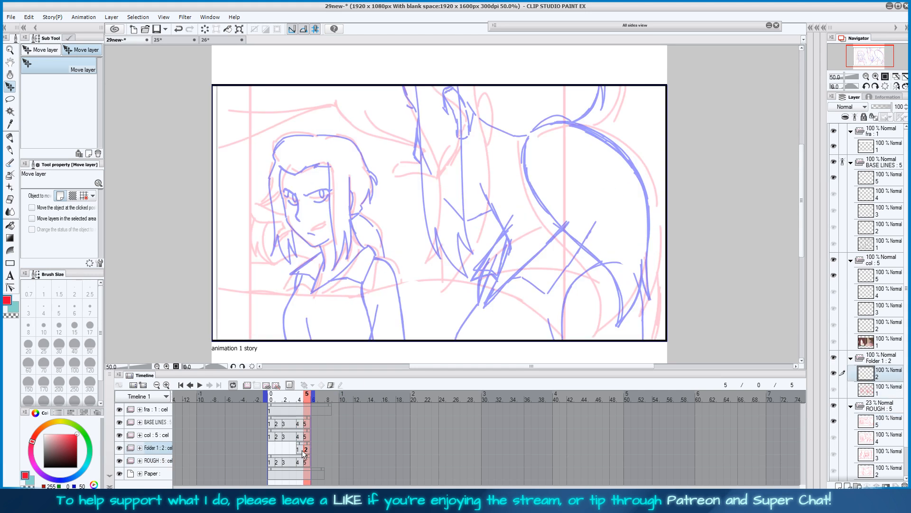
{"action": "left_click", "coordinate": [302, 450]}
{"action": "left_click", "coordinate": [306, 451]}
{"action": "left_click", "coordinate": [307, 460]}
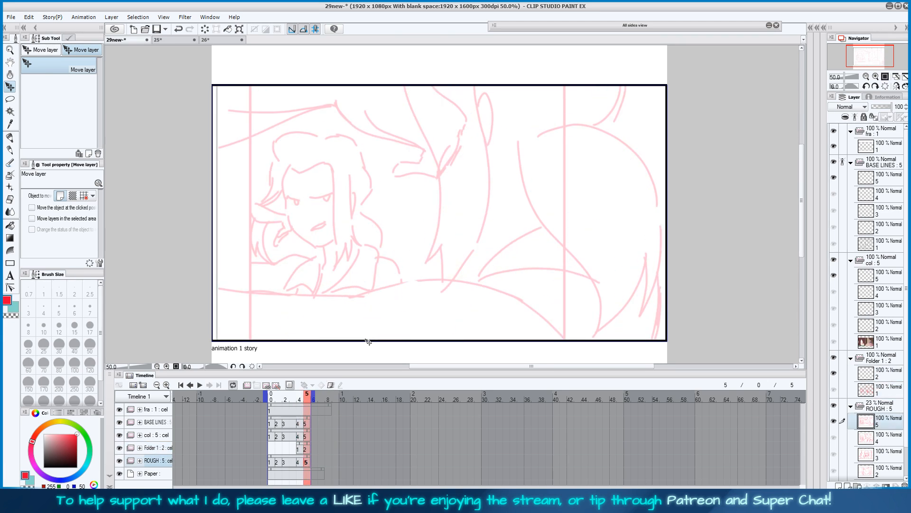
Flip repeatedly between Folder 1's cels at frames 4 and 5 to compare the sketch with the shifted rough
{"action": "left_click", "coordinate": [305, 449]}
{"action": "left_click", "coordinate": [301, 450]}
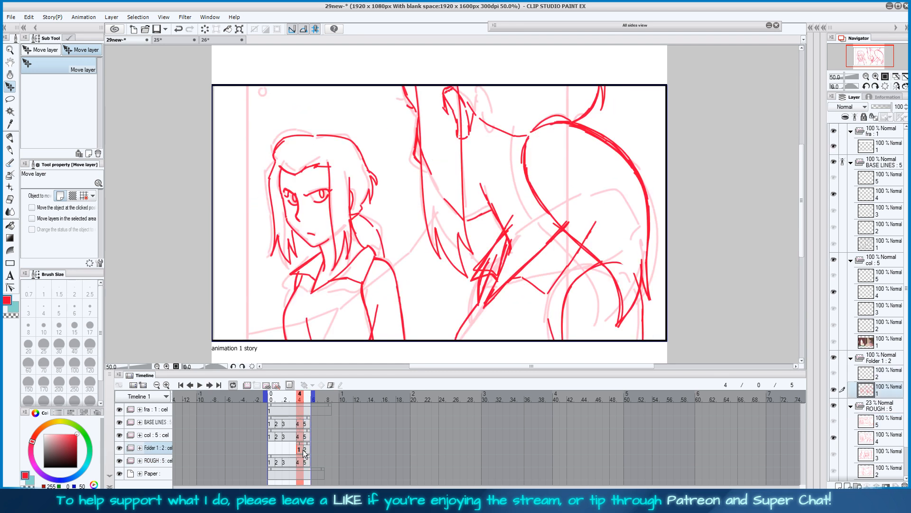
{"action": "left_click", "coordinate": [306, 450]}
{"action": "left_click", "coordinate": [301, 451]}
{"action": "left_click", "coordinate": [305, 450]}
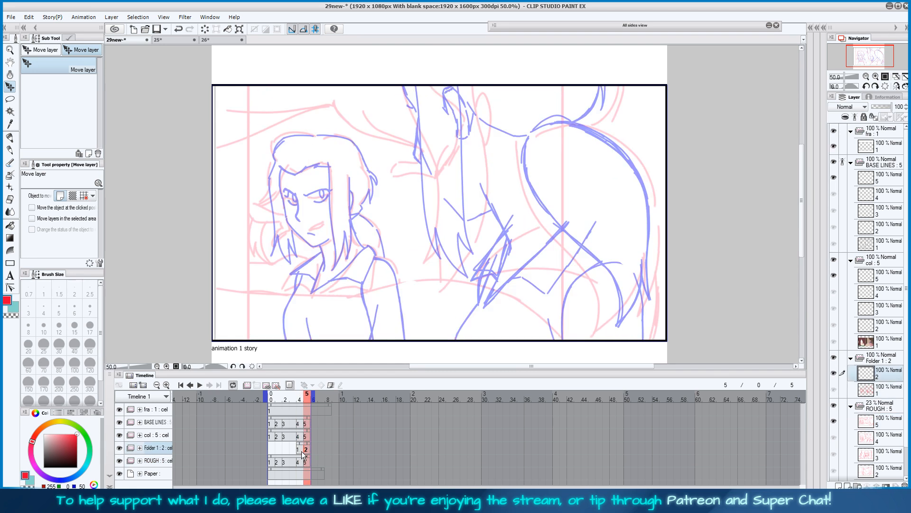
{"action": "left_click", "coordinate": [300, 450]}
{"action": "left_click", "coordinate": [305, 451]}
{"action": "left_click", "coordinate": [301, 450]}
{"action": "left_click", "coordinate": [306, 437]}
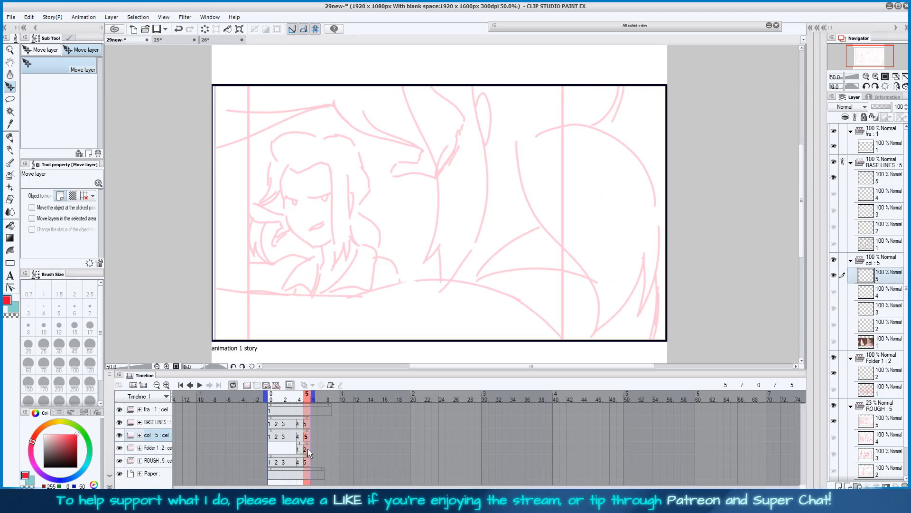
Set up Folder 1's cel 2 for drawing with the Fill-in-mono pen, turning onion skin off and mirroring the view
{"action": "left_click", "coordinate": [307, 449]}
{"action": "key", "text": "p"}
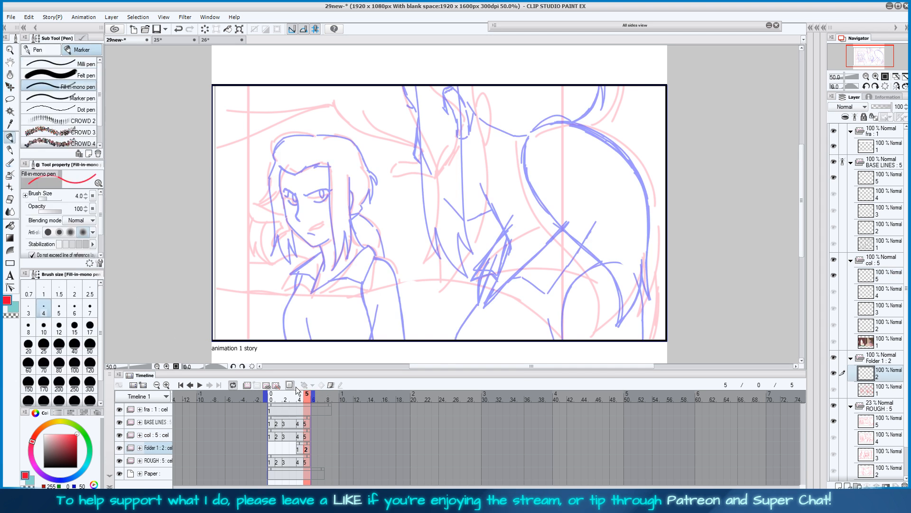
{"action": "left_click", "coordinate": [291, 386]}
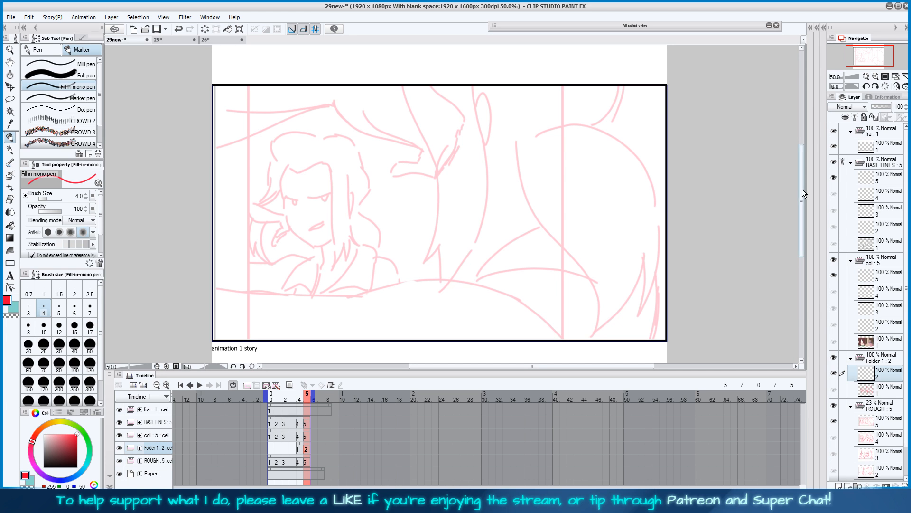
{"action": "left_click", "coordinate": [896, 86]}
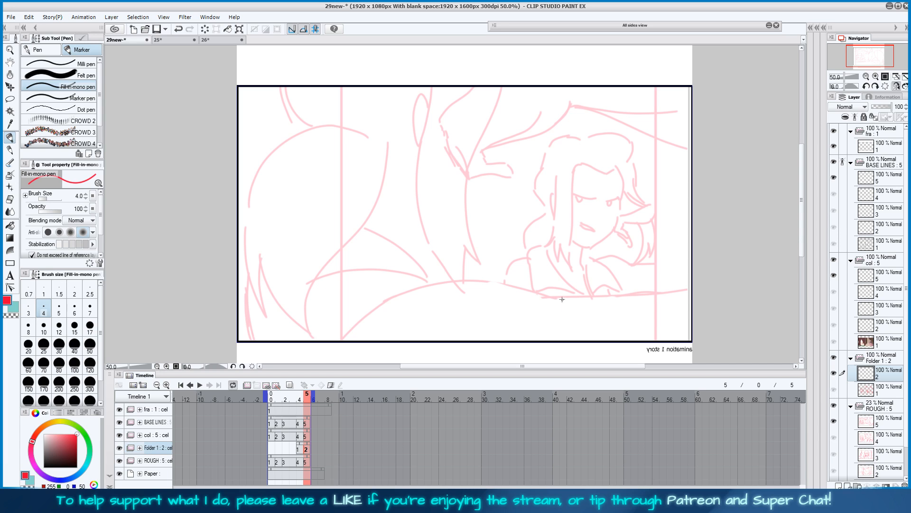
{"action": "left_click_drag", "start_coordinate": [545, 297], "coordinate": [541, 297]}
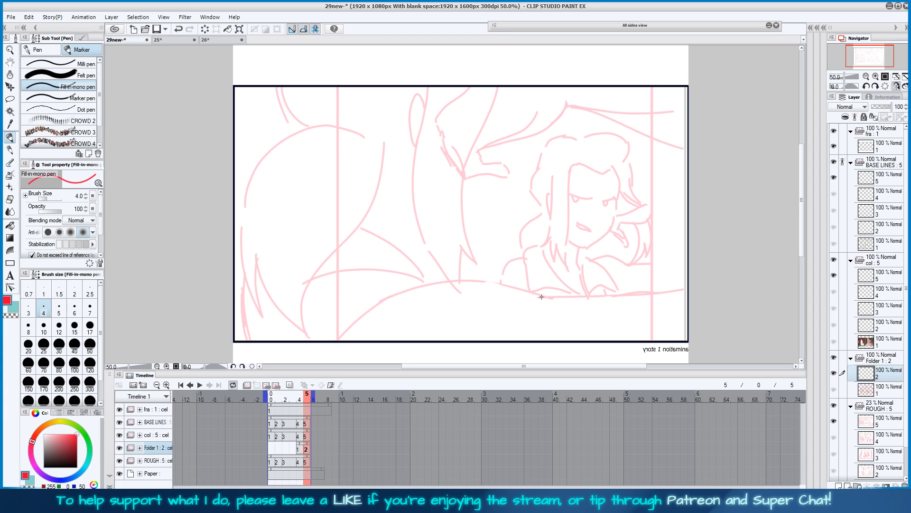
{"action": "scroll", "coordinate": [801, 168], "scroll_direction": "up", "scroll_amount": 1}
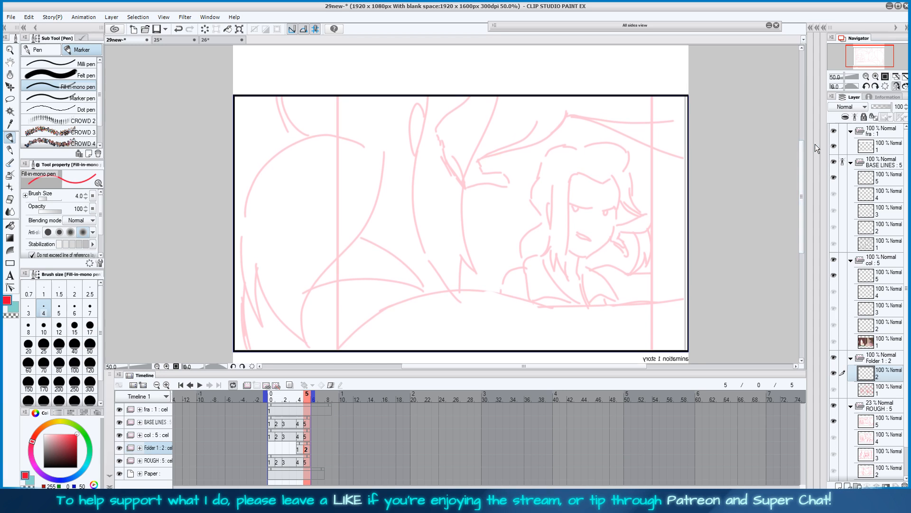
{"action": "left_click", "coordinate": [896, 86]}
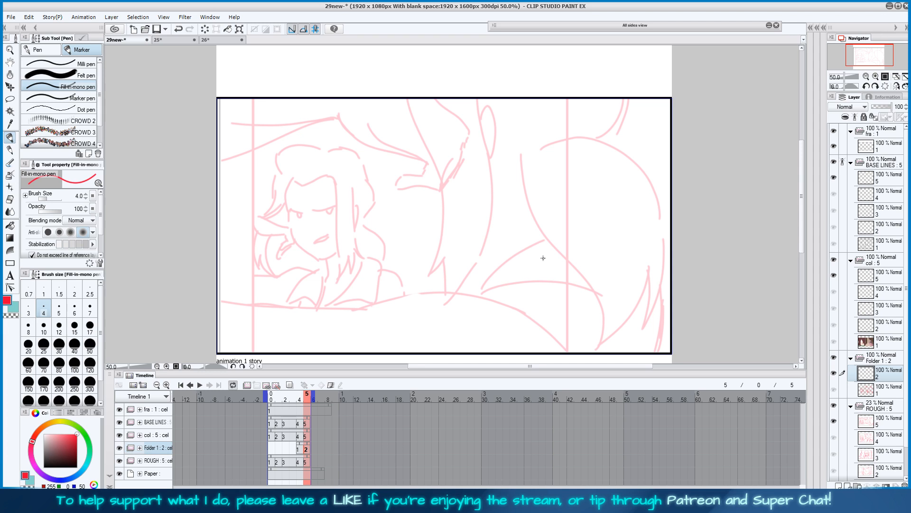
{"action": "left_click", "coordinate": [897, 87]}
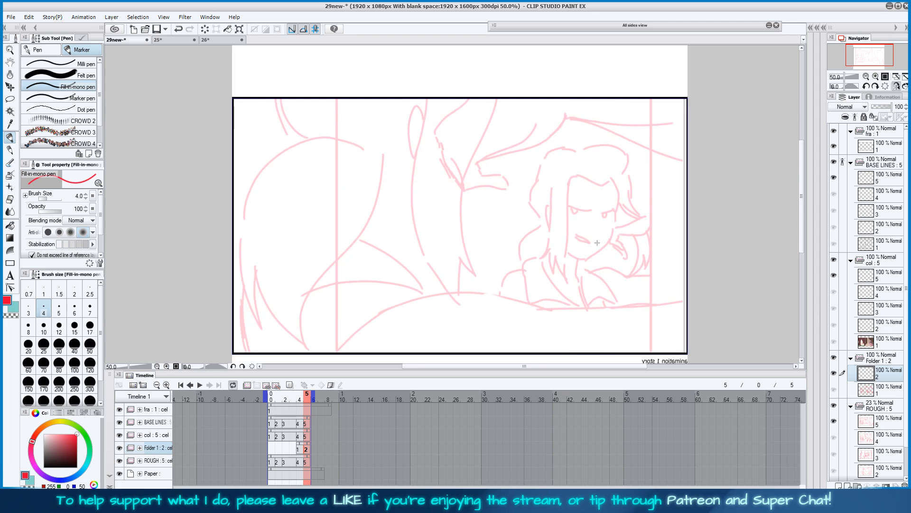
Draw the long curved lock with its pointed tip at the frame's center, and the sweeping contour across the lower frame
{"action": "mouse_move", "coordinate": [497, 99]}
{"action": "left_mouse_down"}
{"action": "mouse_move", "coordinate": [456, 181]}
{"action": "mouse_move", "coordinate": [457, 233]}
{"action": "left_mouse_up"}
{"action": "mouse_move", "coordinate": [465, 264]}
{"action": "left_mouse_down"}
{"action": "mouse_move", "coordinate": [476, 273]}
{"action": "mouse_move", "coordinate": [450, 235]}
{"action": "left_mouse_up"}
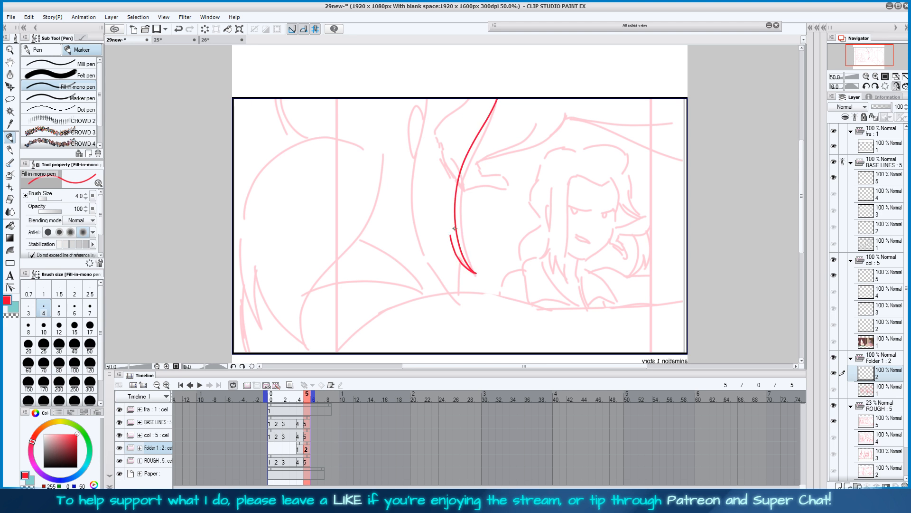
{"action": "scroll", "coordinate": [584, 304], "scroll_direction": "down", "scroll_amount": 2}
{"action": "mouse_move", "coordinate": [688, 279]}
{"action": "left_mouse_down"}
{"action": "mouse_move", "coordinate": [535, 284]}
{"action": "mouse_move", "coordinate": [437, 267]}
{"action": "mouse_move", "coordinate": [367, 301]}
{"action": "mouse_move", "coordinate": [348, 345]}
{"action": "left_mouse_up"}
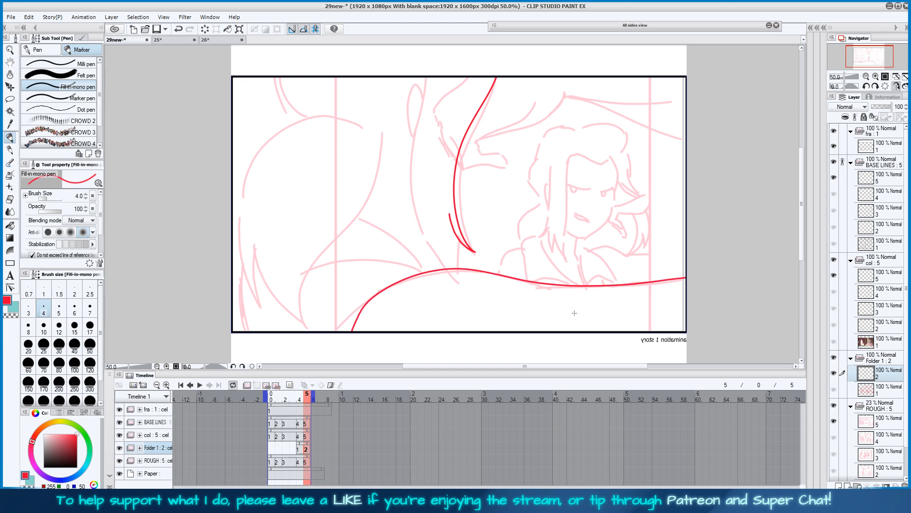
Draw the foreground figure's large rounded outline over the rough, with the small tuft above it and the pointed ends below
{"action": "scroll", "coordinate": [472, 295], "scroll_direction": "up", "scroll_amount": 1}
{"action": "mouse_move", "coordinate": [364, 136]}
{"action": "left_mouse_down"}
{"action": "mouse_move", "coordinate": [319, 122]}
{"action": "mouse_move", "coordinate": [311, 128]}
{"action": "mouse_move", "coordinate": [326, 125]}
{"action": "mouse_move", "coordinate": [260, 162]}
{"action": "mouse_move", "coordinate": [235, 235]}
{"action": "mouse_move", "coordinate": [245, 230]}
{"action": "mouse_move", "coordinate": [243, 299]}
{"action": "mouse_move", "coordinate": [256, 322]}
{"action": "mouse_move", "coordinate": [242, 233]}
{"action": "mouse_move", "coordinate": [253, 174]}
{"action": "mouse_move", "coordinate": [243, 221]}
{"action": "mouse_move", "coordinate": [267, 153]}
{"action": "mouse_move", "coordinate": [323, 126]}
{"action": "mouse_move", "coordinate": [311, 127]}
{"action": "mouse_move", "coordinate": [280, 94]}
{"action": "left_mouse_up"}
{"action": "left_click_drag", "start_coordinate": [277, 90], "coordinate": [284, 124]}
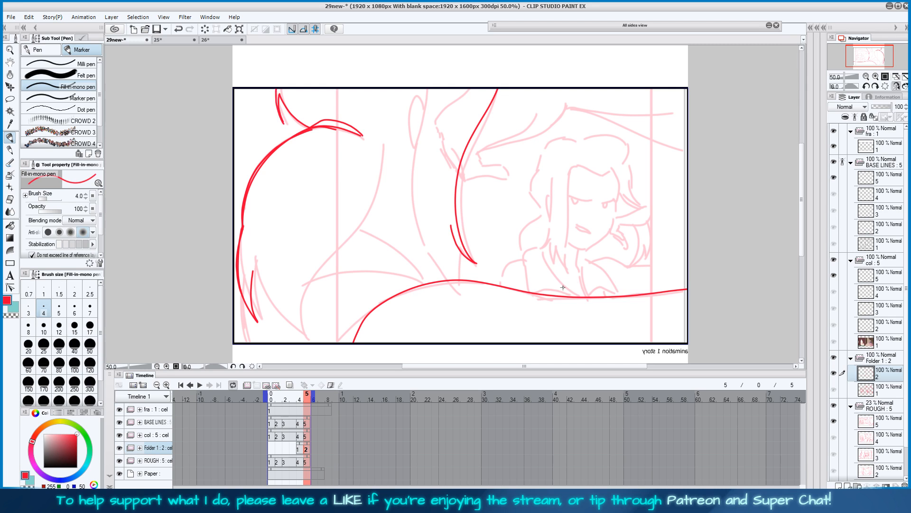
{"action": "left_click_drag", "start_coordinate": [578, 271], "coordinate": [580, 267]}
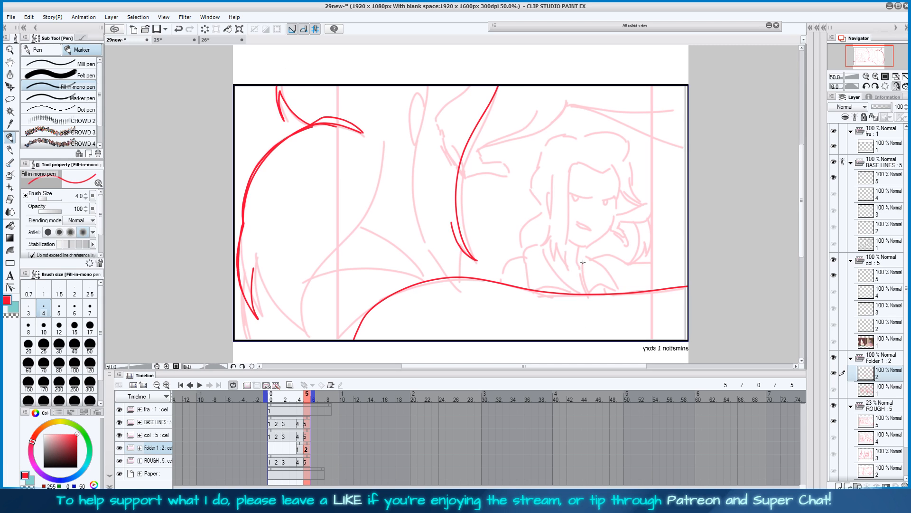
{"action": "mouse_move", "coordinate": [362, 134]}
{"action": "left_mouse_down"}
{"action": "mouse_move", "coordinate": [372, 179]}
{"action": "mouse_move", "coordinate": [361, 211]}
{"action": "mouse_move", "coordinate": [290, 306]}
{"action": "mouse_move", "coordinate": [281, 355]}
{"action": "mouse_move", "coordinate": [257, 290]}
{"action": "left_mouse_up"}
{"action": "mouse_move", "coordinate": [252, 250]}
{"action": "left_mouse_down"}
{"action": "mouse_move", "coordinate": [259, 298]}
{"action": "mouse_move", "coordinate": [252, 248]}
{"action": "mouse_move", "coordinate": [266, 321]}
{"action": "mouse_move", "coordinate": [262, 309]}
{"action": "mouse_move", "coordinate": [280, 341]}
{"action": "mouse_move", "coordinate": [289, 306]}
{"action": "mouse_move", "coordinate": [366, 203]}
{"action": "mouse_move", "coordinate": [361, 135]}
{"action": "left_mouse_up"}
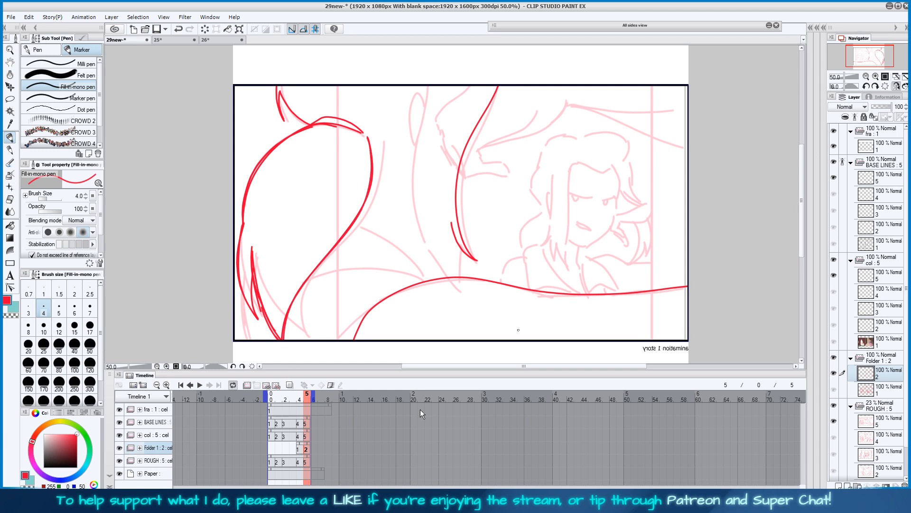
Check the drawing briefly against the onion skin, and add the second long curved line beside the central lock
{"action": "left_click", "coordinate": [290, 385]}
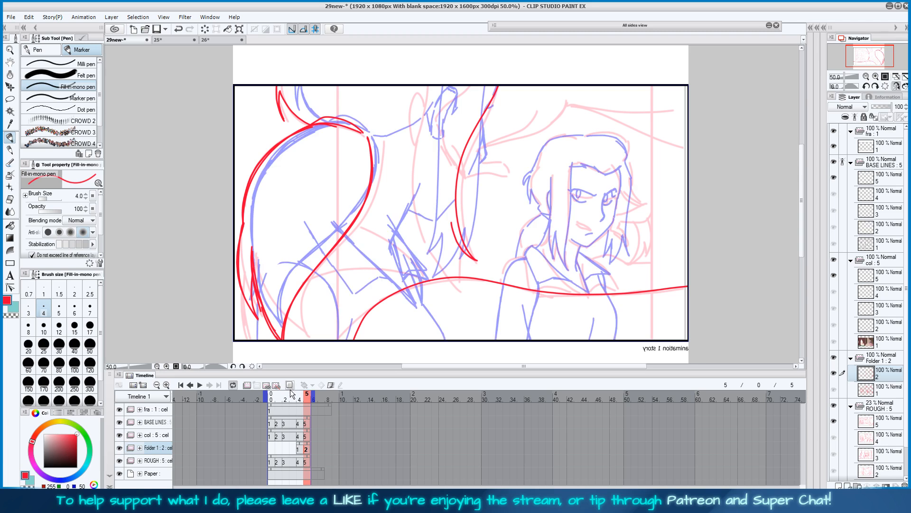
{"action": "left_click", "coordinate": [290, 386]}
{"action": "mouse_move", "coordinate": [451, 234]}
{"action": "left_mouse_down"}
{"action": "mouse_move", "coordinate": [460, 274]}
{"action": "mouse_move", "coordinate": [416, 208]}
{"action": "mouse_move", "coordinate": [421, 135]}
{"action": "mouse_move", "coordinate": [441, 85]}
{"action": "left_mouse_up"}
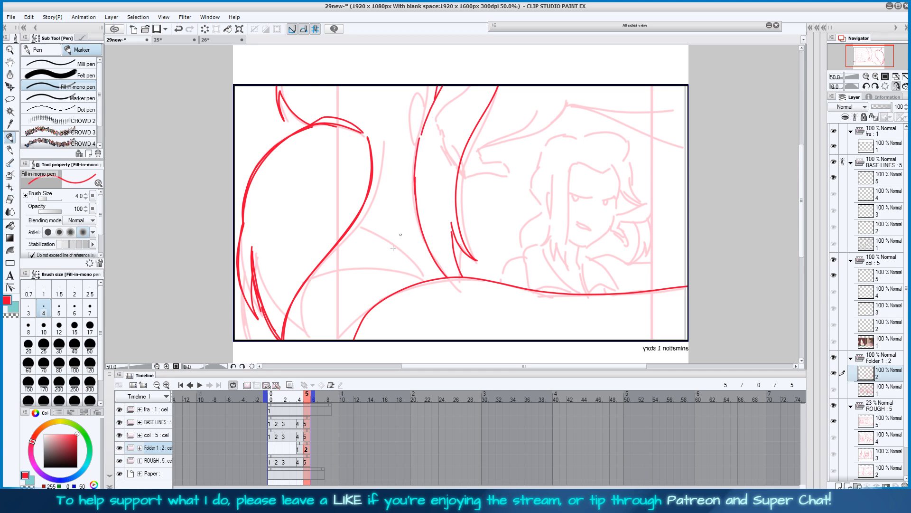
Flip between frames 4 and 5 in the ROUGH folder and Folder 1 to compare the two poses
{"action": "left_click", "coordinate": [299, 460]}
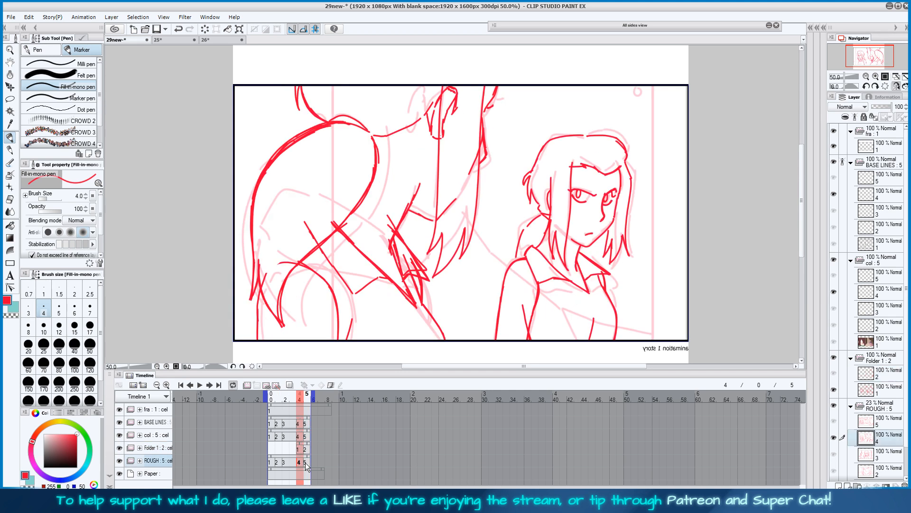
{"action": "left_click", "coordinate": [306, 462]}
{"action": "left_click", "coordinate": [301, 460]}
{"action": "left_click", "coordinate": [307, 463]}
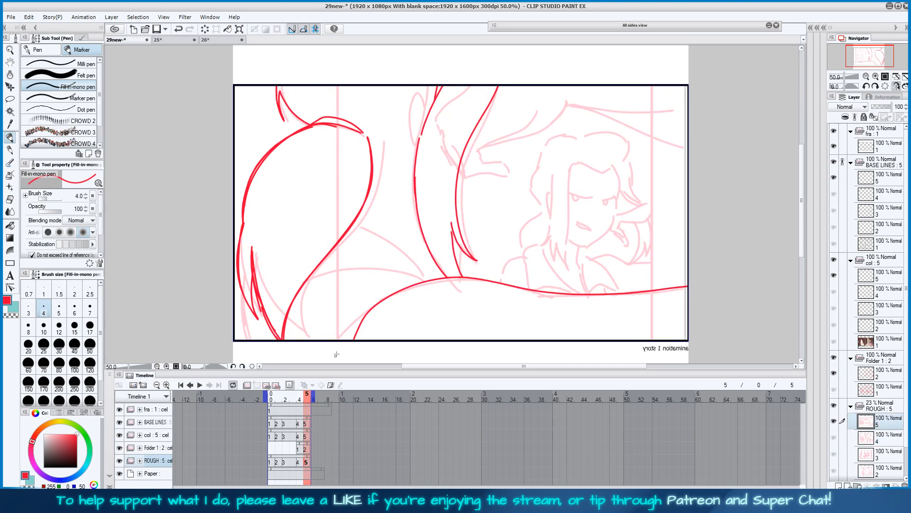
{"action": "left_click", "coordinate": [301, 461]}
{"action": "left_click", "coordinate": [300, 450]}
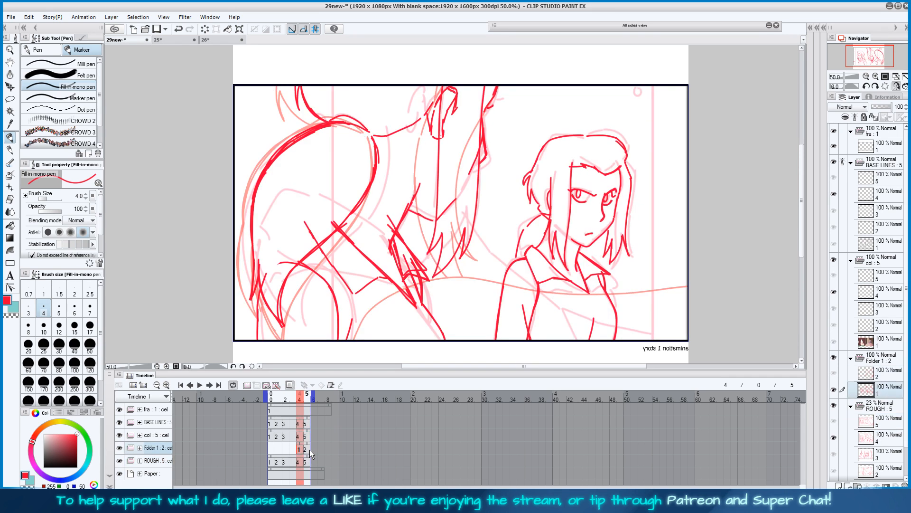
{"action": "left_click", "coordinate": [309, 448]}
{"action": "left_click", "coordinate": [303, 460]}
{"action": "left_click", "coordinate": [308, 460]}
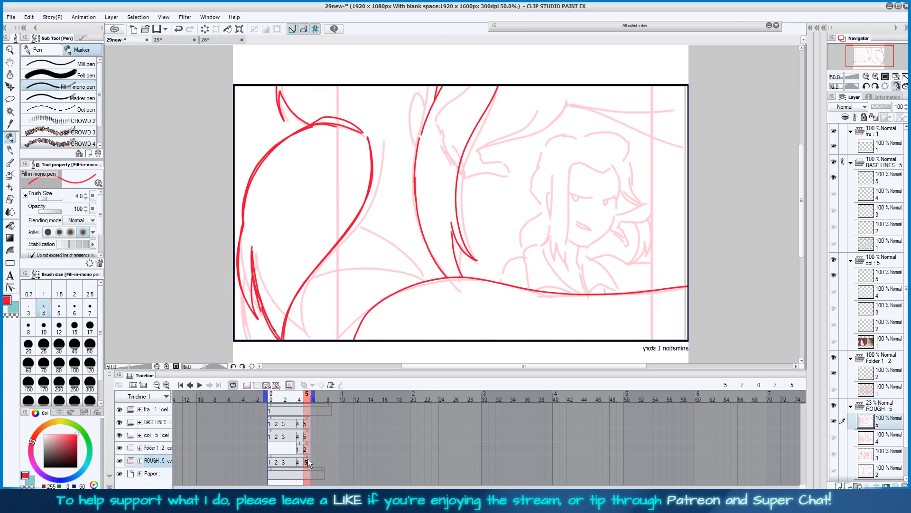
{"action": "left_click", "coordinate": [303, 451]}
{"action": "left_click", "coordinate": [306, 450]}
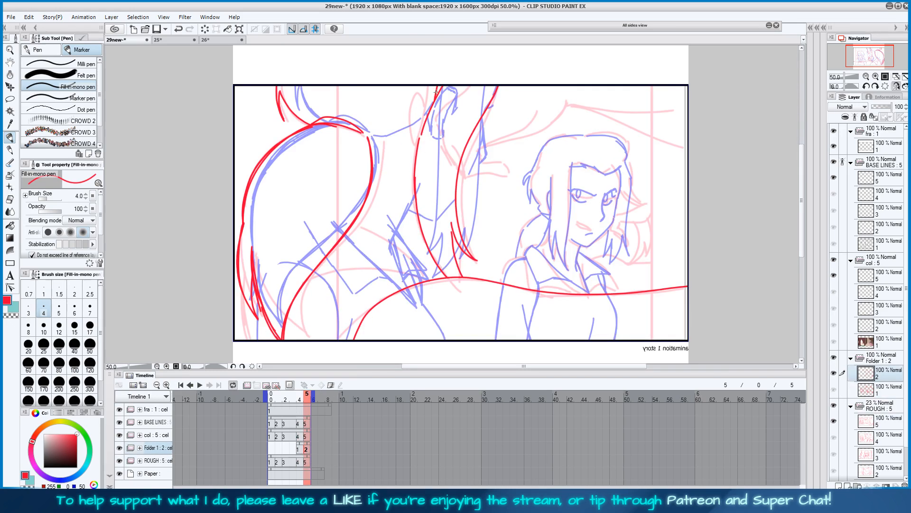
Draw the curve joining the central lock to the foreground figure's rounded outline, and compare it with frame 4's sketch
{"action": "mouse_move", "coordinate": [431, 98]}
{"action": "left_mouse_down"}
{"action": "mouse_move", "coordinate": [415, 123]}
{"action": "mouse_move", "coordinate": [358, 141]}
{"action": "left_mouse_up"}
{"action": "left_click_drag", "start_coordinate": [518, 315], "coordinate": [516, 312]}
{"action": "left_click", "coordinate": [306, 450]}
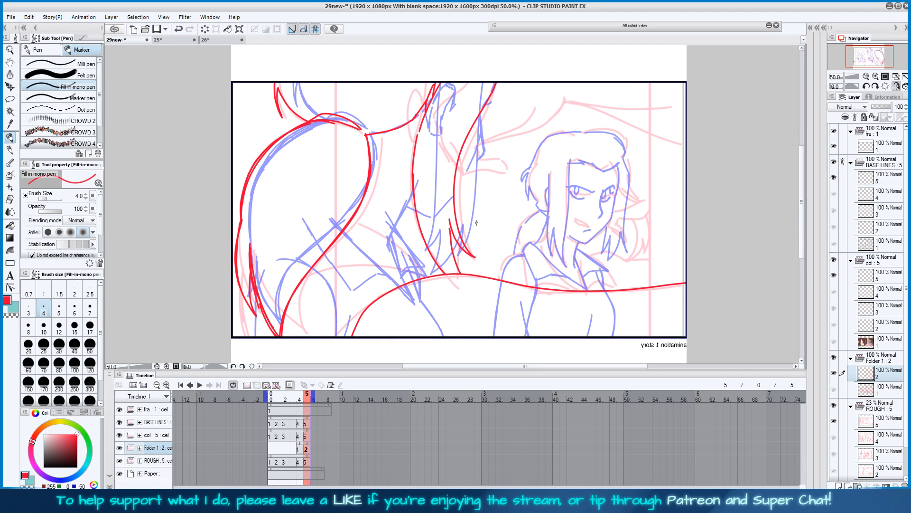
{"action": "left_click", "coordinate": [299, 449]}
{"action": "left_click", "coordinate": [306, 450]}
Restore the unmirrored view and draw the foreground figure's two curved collar lines meeting at a point near the lower contour
{"action": "left_click", "coordinate": [897, 87]}
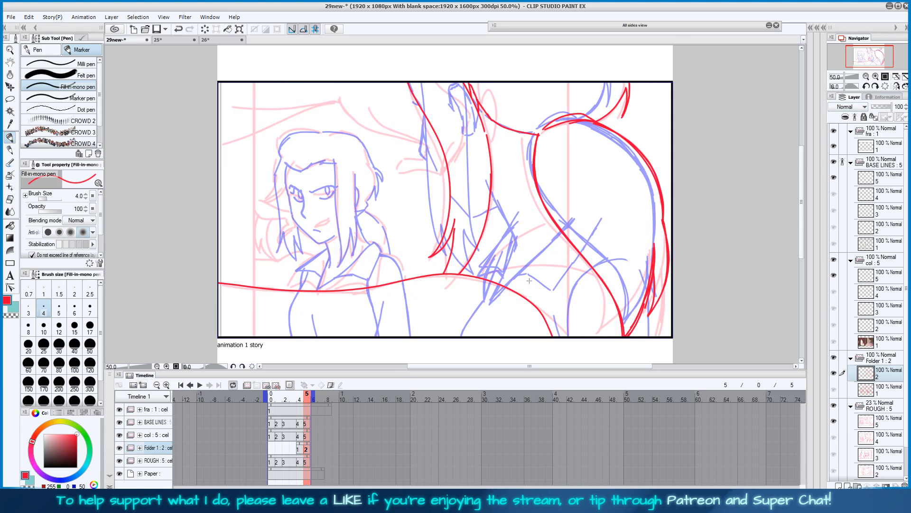
{"action": "left_click_drag", "start_coordinate": [538, 285], "coordinate": [493, 299]}
{"action": "left_click_drag", "start_coordinate": [552, 320], "coordinate": [531, 303]}
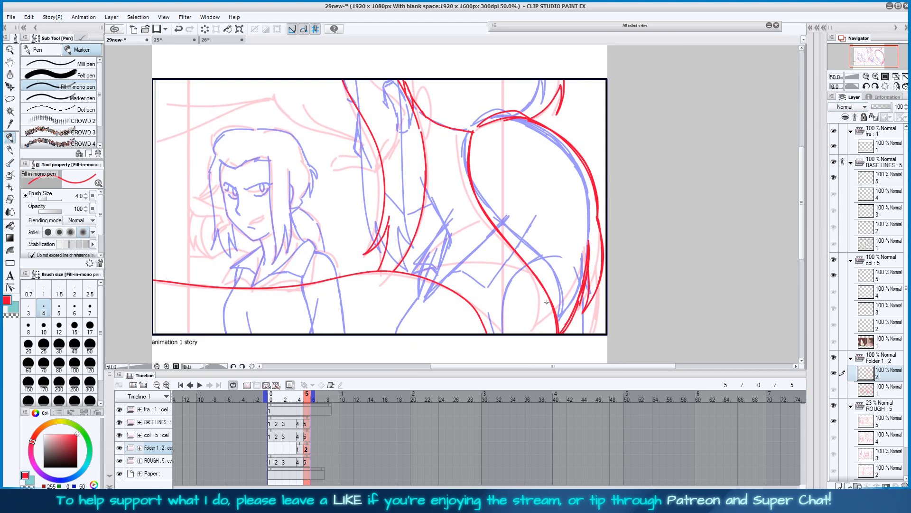
{"action": "left_click_drag", "start_coordinate": [400, 270], "coordinate": [447, 256]}
{"action": "left_click_drag", "start_coordinate": [456, 253], "coordinate": [504, 242]}
{"action": "key", "text": "ctrl+z"}
{"action": "mouse_move", "coordinate": [437, 261]}
{"action": "left_mouse_down"}
{"action": "mouse_move", "coordinate": [521, 256]}
{"action": "mouse_move", "coordinate": [445, 256]}
{"action": "mouse_move", "coordinate": [440, 244]}
{"action": "mouse_move", "coordinate": [464, 224]}
{"action": "left_mouse_up"}
{"action": "mouse_move", "coordinate": [420, 264]}
{"action": "left_mouse_down"}
{"action": "mouse_move", "coordinate": [448, 233]}
{"action": "mouse_move", "coordinate": [524, 201]}
{"action": "left_mouse_up"}
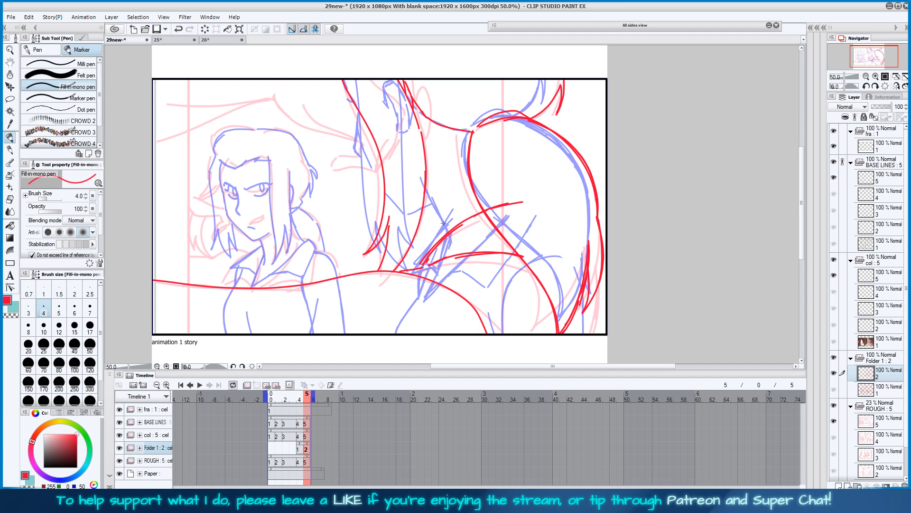
Add short diagonal strokes linking the collar to the long curved line, undoing the unwanted stroke
{"action": "left_click_drag", "start_coordinate": [446, 227], "coordinate": [425, 193]}
{"action": "left_click_drag", "start_coordinate": [433, 205], "coordinate": [407, 215]}
{"action": "key", "text": "ctrl+z"}
Mirror the view, turn onion skin off, and draw the diagonal line and small angular shape beside the central lock
{"action": "left_click", "coordinate": [896, 86]}
{"action": "left_click_drag", "start_coordinate": [650, 293], "coordinate": [572, 316]}
{"action": "left_click", "coordinate": [289, 386]}
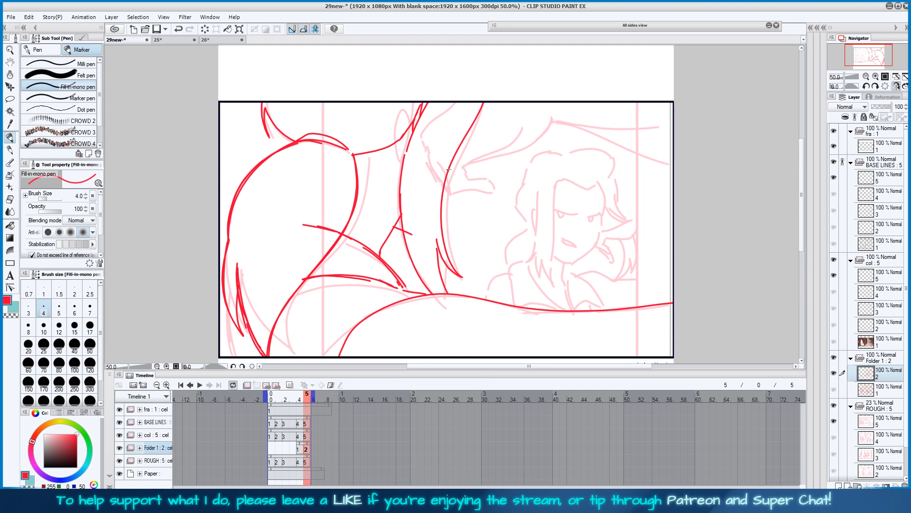
{"action": "mouse_move", "coordinate": [443, 164]}
{"action": "left_mouse_down"}
{"action": "mouse_move", "coordinate": [453, 191]}
{"action": "mouse_move", "coordinate": [444, 169]}
{"action": "mouse_move", "coordinate": [471, 179]}
{"action": "mouse_move", "coordinate": [462, 195]}
{"action": "mouse_move", "coordinate": [478, 191]}
{"action": "mouse_move", "coordinate": [472, 178]}
{"action": "mouse_move", "coordinate": [486, 166]}
{"action": "mouse_move", "coordinate": [479, 192]}
{"action": "mouse_move", "coordinate": [488, 171]}
{"action": "mouse_move", "coordinate": [475, 176]}
{"action": "mouse_move", "coordinate": [467, 163]}
{"action": "mouse_move", "coordinate": [510, 149]}
{"action": "mouse_move", "coordinate": [534, 130]}
{"action": "left_mouse_up"}
{"action": "mouse_move", "coordinate": [496, 153]}
{"action": "left_mouse_down"}
{"action": "mouse_move", "coordinate": [532, 131]}
{"action": "mouse_move", "coordinate": [456, 171]}
{"action": "left_mouse_up"}
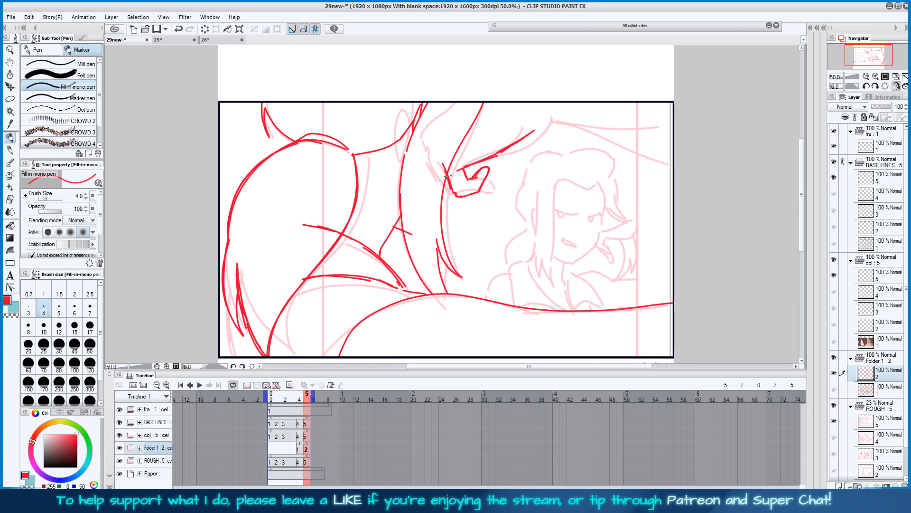
{"action": "left_click_drag", "start_coordinate": [538, 129], "coordinate": [674, 178]}
Restore the unmirrored view and draw a second contour stroke along the sweeping curve across the lower frame
{"action": "left_click", "coordinate": [895, 86]}
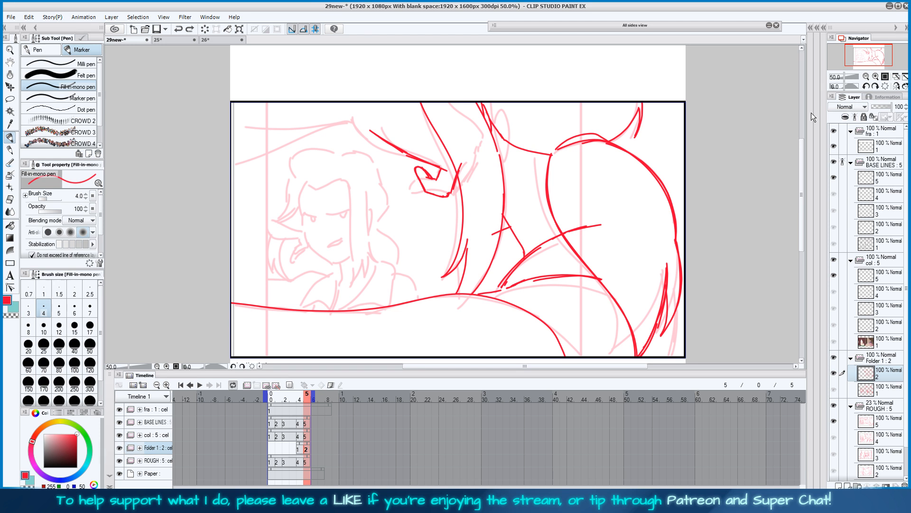
{"action": "mouse_move", "coordinate": [564, 357]}
{"action": "left_mouse_down"}
{"action": "mouse_move", "coordinate": [543, 325]}
{"action": "mouse_move", "coordinate": [490, 295]}
{"action": "mouse_move", "coordinate": [293, 290]}
{"action": "mouse_move", "coordinate": [216, 273]}
{"action": "left_mouse_up"}
{"action": "key", "text": "ctrl+z"}
{"action": "mouse_move", "coordinate": [570, 348]}
{"action": "left_mouse_down"}
{"action": "mouse_move", "coordinate": [534, 289]}
{"action": "mouse_move", "coordinate": [460, 261]}
{"action": "mouse_move", "coordinate": [349, 276]}
{"action": "mouse_move", "coordinate": [223, 269]}
{"action": "left_mouse_up"}
{"action": "scroll", "coordinate": [483, 316], "scroll_direction": "up", "scroll_amount": 1}
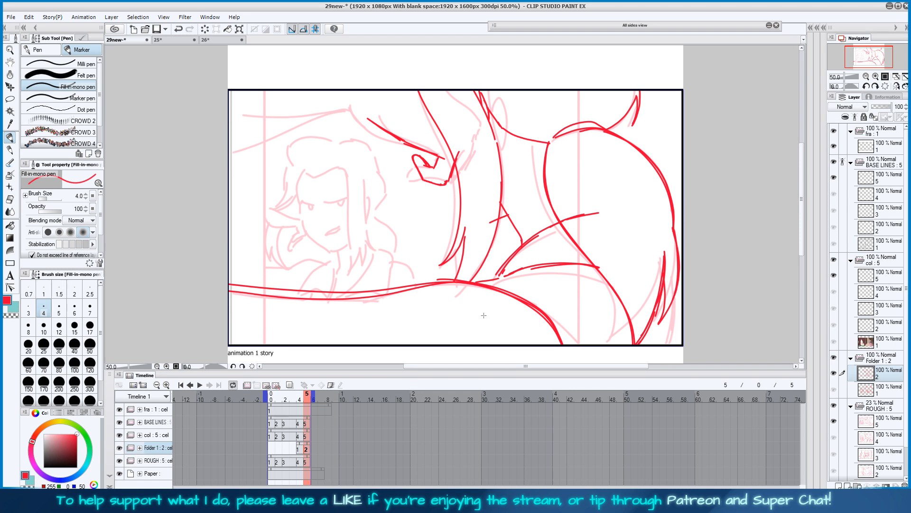
{"action": "scroll", "coordinate": [484, 315], "scroll_direction": "up", "scroll_amount": 1}
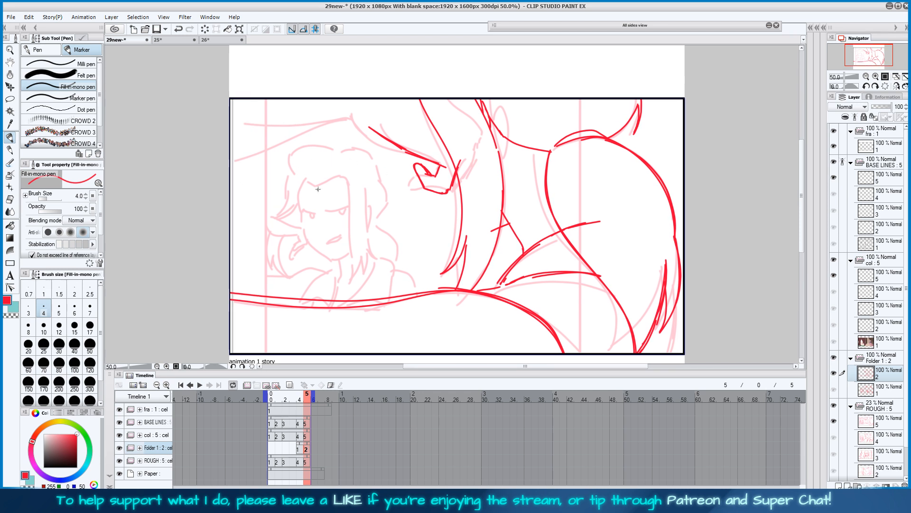
Draw doubled straight diagonal lines from the left frame edge up to the peak and across the frame's upper-left corner
{"action": "mouse_move", "coordinate": [224, 220]}
{"action": "left_mouse_down"}
{"action": "mouse_move", "coordinate": [359, 144]}
{"action": "mouse_move", "coordinate": [251, 207]}
{"action": "mouse_move", "coordinate": [285, 182]}
{"action": "left_mouse_up"}
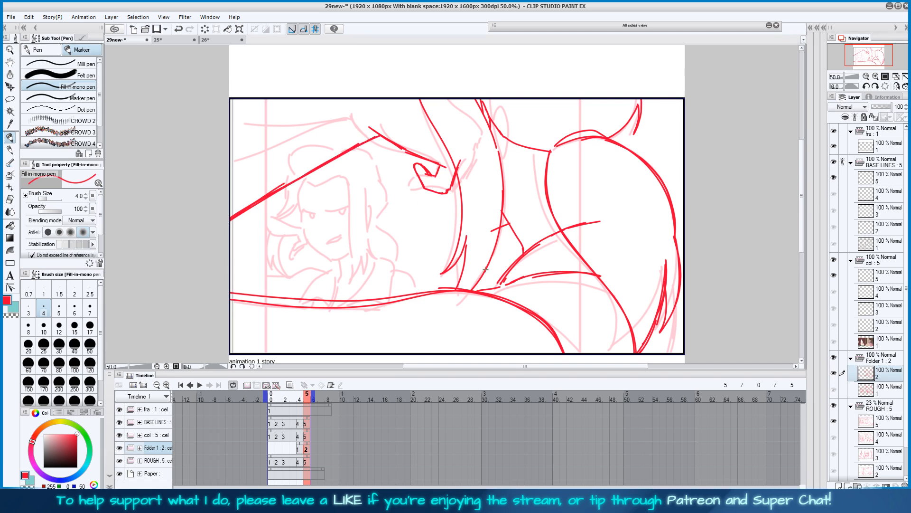
{"action": "left_click_drag", "start_coordinate": [558, 350], "coordinate": [552, 349]}
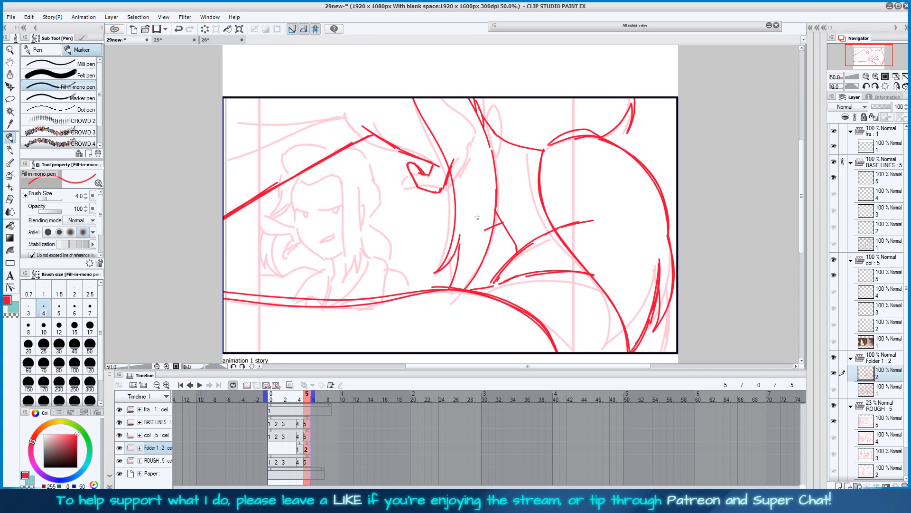
{"action": "mouse_move", "coordinate": [314, 98]}
{"action": "left_mouse_down"}
{"action": "mouse_move", "coordinate": [223, 132]}
{"action": "mouse_move", "coordinate": [324, 99]}
{"action": "mouse_move", "coordinate": [223, 125]}
{"action": "left_mouse_up"}
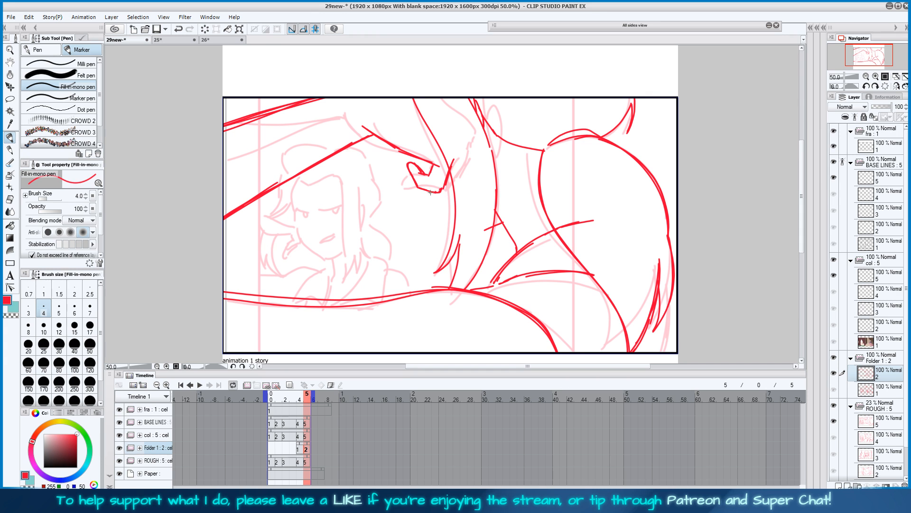
Sketch angular strokes between the two central locks up to the frame's top edge, and add a zigzag inside the small angular shape
{"action": "mouse_move", "coordinate": [426, 191]}
{"action": "left_mouse_down"}
{"action": "mouse_move", "coordinate": [451, 197]}
{"action": "mouse_move", "coordinate": [465, 166]}
{"action": "mouse_move", "coordinate": [456, 179]}
{"action": "mouse_move", "coordinate": [461, 190]}
{"action": "mouse_move", "coordinate": [469, 185]}
{"action": "left_mouse_up"}
{"action": "left_click_drag", "start_coordinate": [476, 151], "coordinate": [472, 183]}
{"action": "mouse_move", "coordinate": [477, 131]}
{"action": "left_mouse_down"}
{"action": "mouse_move", "coordinate": [473, 181]}
{"action": "mouse_move", "coordinate": [476, 123]}
{"action": "mouse_move", "coordinate": [422, 87]}
{"action": "mouse_move", "coordinate": [468, 122]}
{"action": "left_mouse_up"}
{"action": "mouse_move", "coordinate": [420, 163]}
{"action": "left_mouse_down"}
{"action": "mouse_move", "coordinate": [428, 174]}
{"action": "mouse_move", "coordinate": [428, 161]}
{"action": "left_mouse_up"}
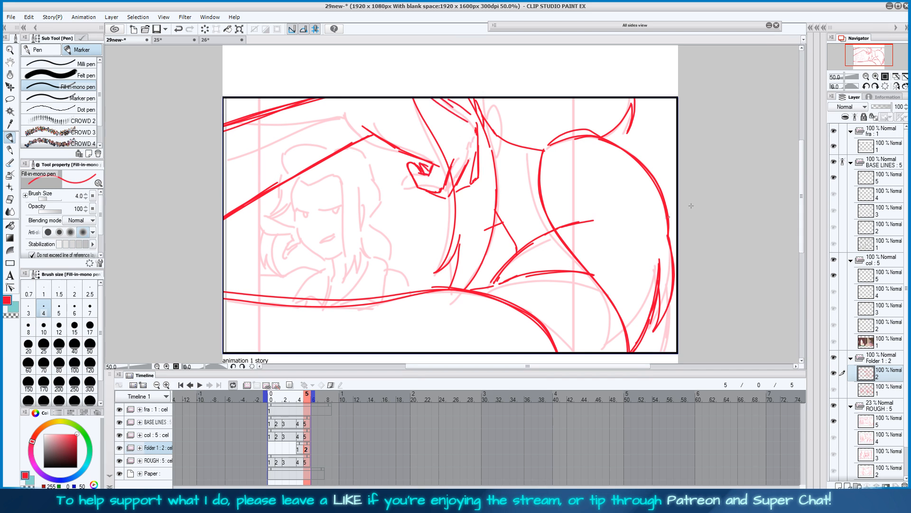
{"action": "left_click", "coordinate": [896, 85]}
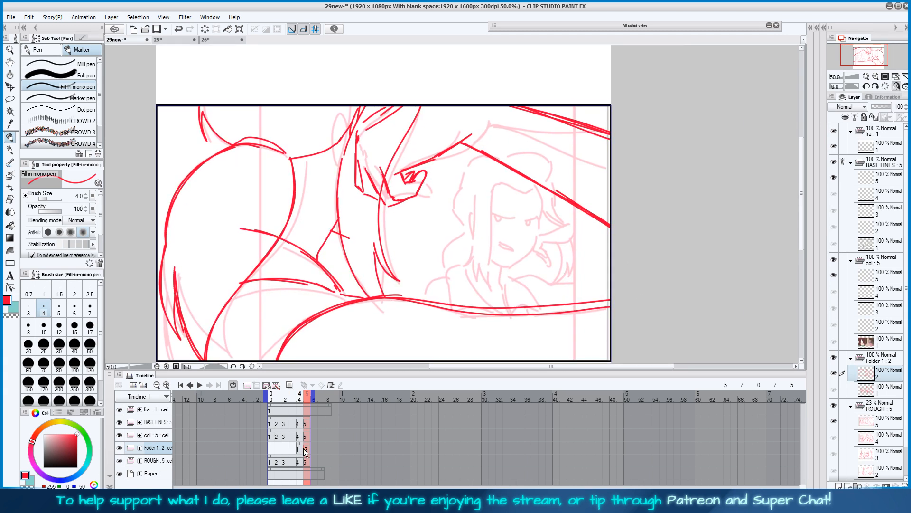
{"action": "left_click", "coordinate": [302, 449]}
{"action": "left_click", "coordinate": [308, 450]}
{"action": "left_click_drag", "start_coordinate": [471, 135], "coordinate": [541, 349]}
{"action": "left_click_drag", "start_coordinate": [481, 185], "coordinate": [526, 308]}
{"action": "key", "text": "ctrl+z"}
{"action": "key", "text": "ctrl+z"}
{"action": "left_click_drag", "start_coordinate": [471, 135], "coordinate": [583, 306]}
{"action": "key", "text": "ctrl+z"}
{"action": "left_click", "coordinate": [897, 86]}
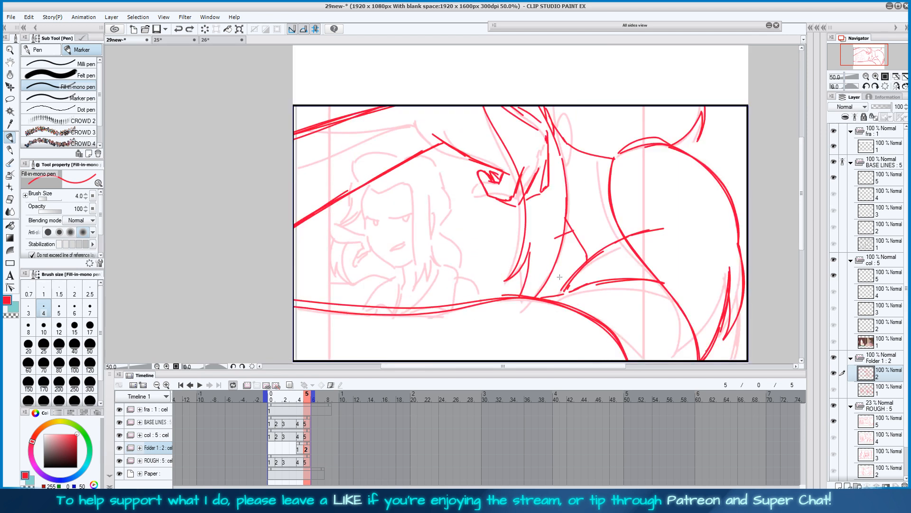
{"action": "left_click_drag", "start_coordinate": [560, 277], "coordinate": [563, 282]}
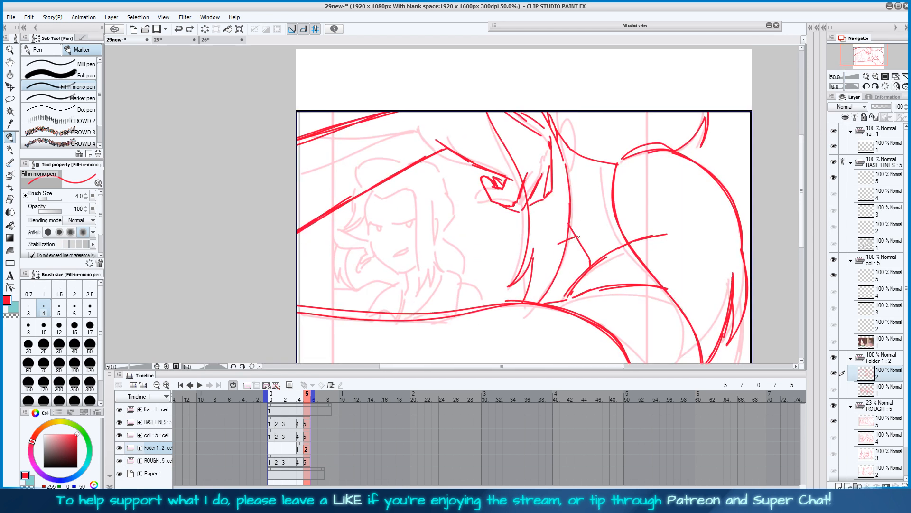
Enlarge the mirrored view, compare frame 5 with frame 4, and show frame 4 as onion skin under the Folder 1 drawing
{"action": "left_click", "coordinate": [896, 86]}
{"action": "left_click", "coordinate": [876, 75]}
{"action": "left_click_drag", "start_coordinate": [674, 265], "coordinate": [631, 247]}
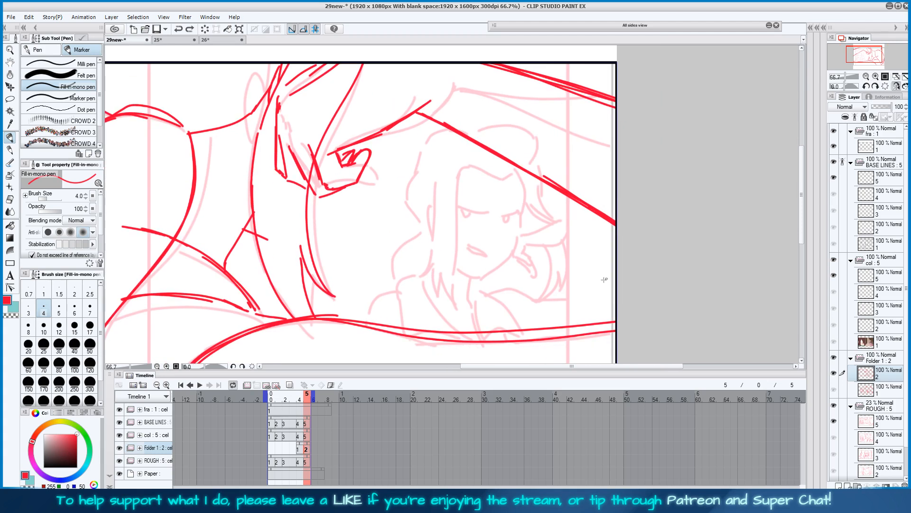
{"action": "left_click", "coordinate": [306, 424]}
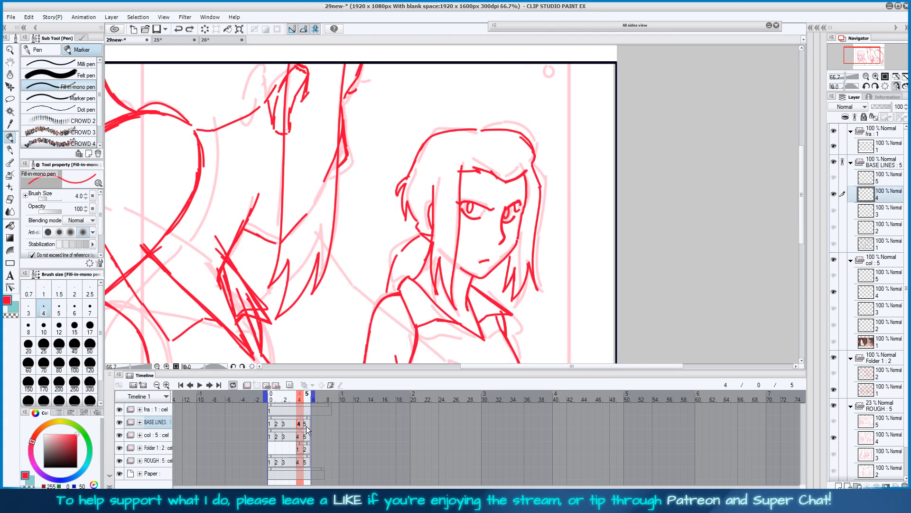
{"action": "key", "text": "Left"}
{"action": "left_click", "coordinate": [306, 450]}
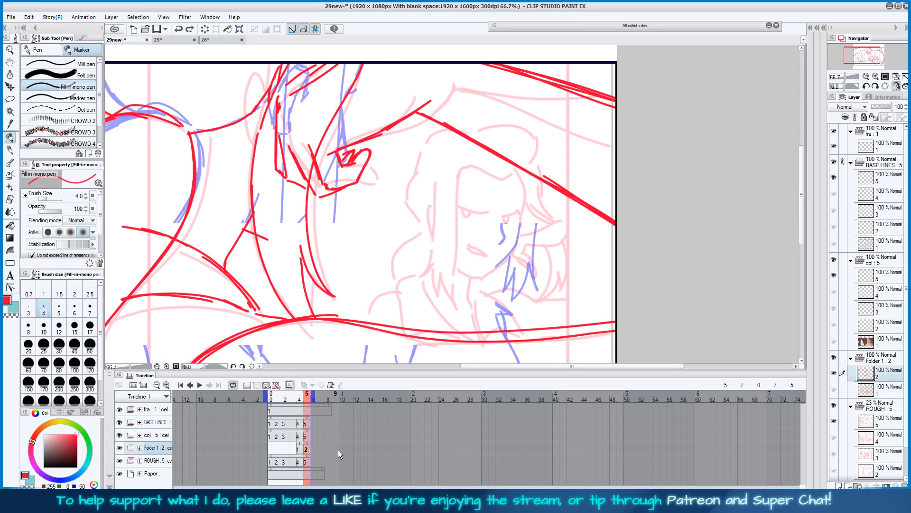
{"action": "mouse_move", "coordinate": [536, 333]}
{"action": "left_mouse_down"}
{"action": "mouse_move", "coordinate": [511, 341]}
{"action": "mouse_move", "coordinate": [517, 331]}
{"action": "left_mouse_up"}
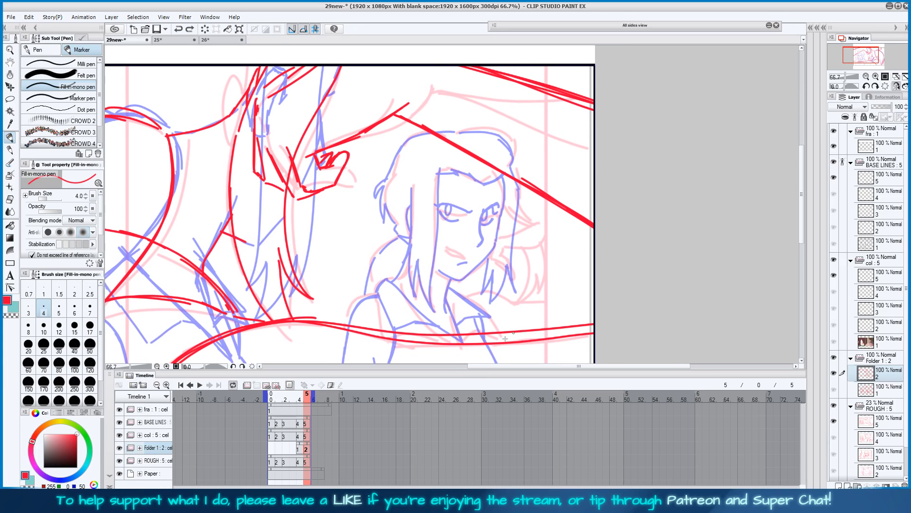
{"action": "left_click", "coordinate": [301, 451]}
{"action": "left_click", "coordinate": [306, 451]}
Draw the background character's nose and far eye over the onion skin, undoing the unwanted stroke
{"action": "mouse_move", "coordinate": [478, 246]}
{"action": "left_mouse_down"}
{"action": "mouse_move", "coordinate": [480, 223]}
{"action": "mouse_move", "coordinate": [494, 218]}
{"action": "left_mouse_up"}
{"action": "left_click_drag", "start_coordinate": [528, 291], "coordinate": [530, 292]}
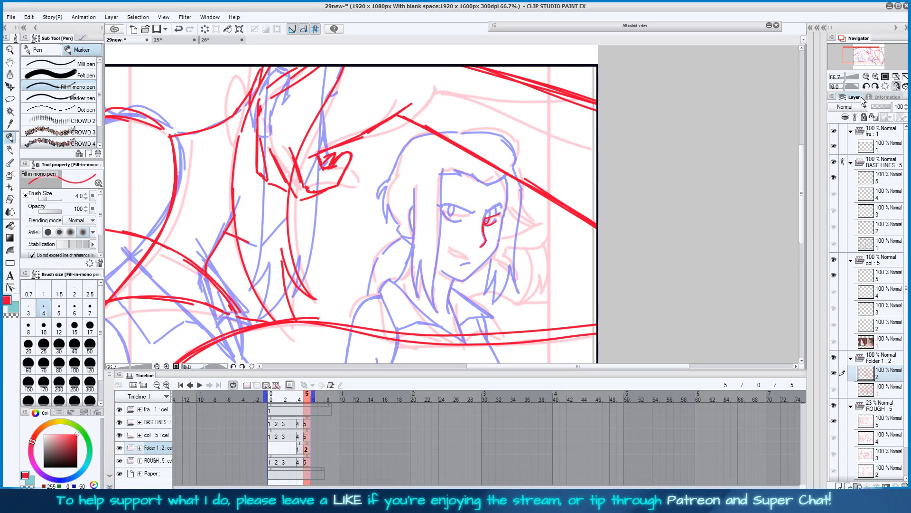
{"action": "left_click_drag", "start_coordinate": [644, 222], "coordinate": [653, 228]}
{"action": "key", "text": "ctrl+z"}
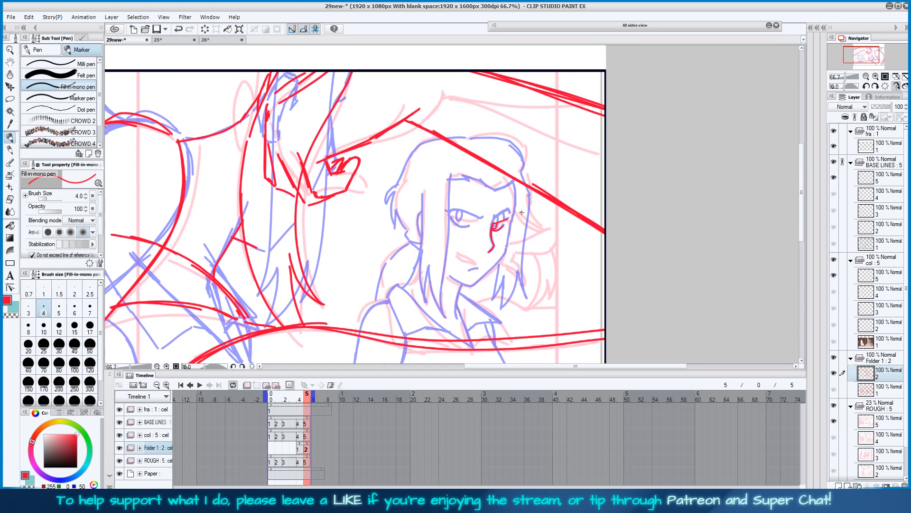
Restore the unmirrored view and draw the background character's near eye, undoing the unwanted stroke
{"action": "left_click", "coordinate": [897, 87]}
{"action": "mouse_move", "coordinate": [434, 220]}
{"action": "left_mouse_down"}
{"action": "mouse_move", "coordinate": [460, 212]}
{"action": "mouse_move", "coordinate": [449, 227]}
{"action": "mouse_move", "coordinate": [450, 216]}
{"action": "left_mouse_up"}
{"action": "key", "text": "ctrl+z"}
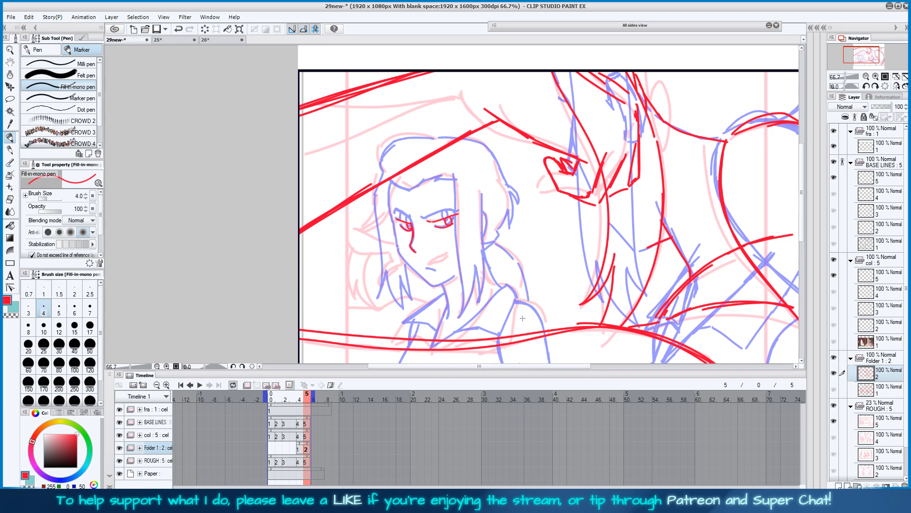
{"action": "left_click_drag", "start_coordinate": [523, 318], "coordinate": [524, 318]}
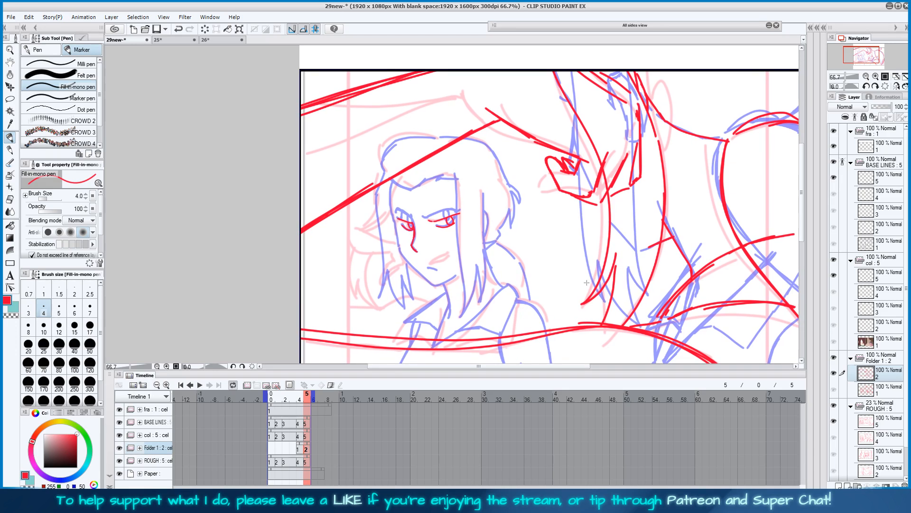
{"action": "left_click_drag", "start_coordinate": [573, 286], "coordinate": [555, 284]}
Mirror the view and draw the background character's mouth, face outline and hair, including the side locks and outer contour
{"action": "left_click", "coordinate": [892, 87]}
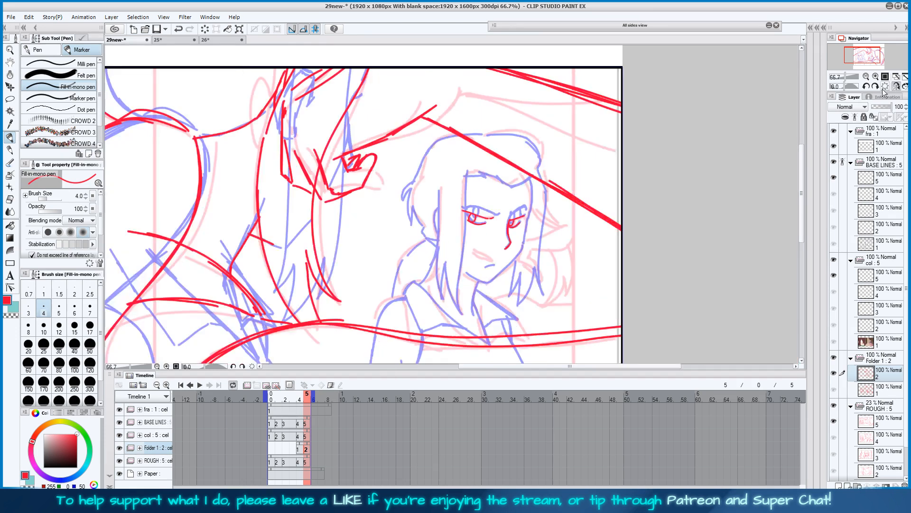
{"action": "mouse_move", "coordinate": [496, 260]}
{"action": "left_mouse_down"}
{"action": "mouse_move", "coordinate": [476, 252]}
{"action": "mouse_move", "coordinate": [495, 261]}
{"action": "mouse_move", "coordinate": [485, 265]}
{"action": "left_mouse_up"}
{"action": "mouse_move", "coordinate": [528, 222]}
{"action": "left_mouse_down"}
{"action": "mouse_move", "coordinate": [512, 264]}
{"action": "mouse_move", "coordinate": [489, 281]}
{"action": "mouse_move", "coordinate": [467, 274]}
{"action": "left_mouse_up"}
{"action": "mouse_move", "coordinate": [528, 220]}
{"action": "left_mouse_down"}
{"action": "mouse_move", "coordinate": [522, 176]}
{"action": "mouse_move", "coordinate": [510, 185]}
{"action": "mouse_move", "coordinate": [467, 173]}
{"action": "mouse_move", "coordinate": [460, 311]}
{"action": "mouse_move", "coordinate": [444, 265]}
{"action": "mouse_move", "coordinate": [444, 303]}
{"action": "mouse_move", "coordinate": [435, 250]}
{"action": "mouse_move", "coordinate": [428, 265]}
{"action": "mouse_move", "coordinate": [438, 205]}
{"action": "mouse_move", "coordinate": [439, 231]}
{"action": "left_mouse_up"}
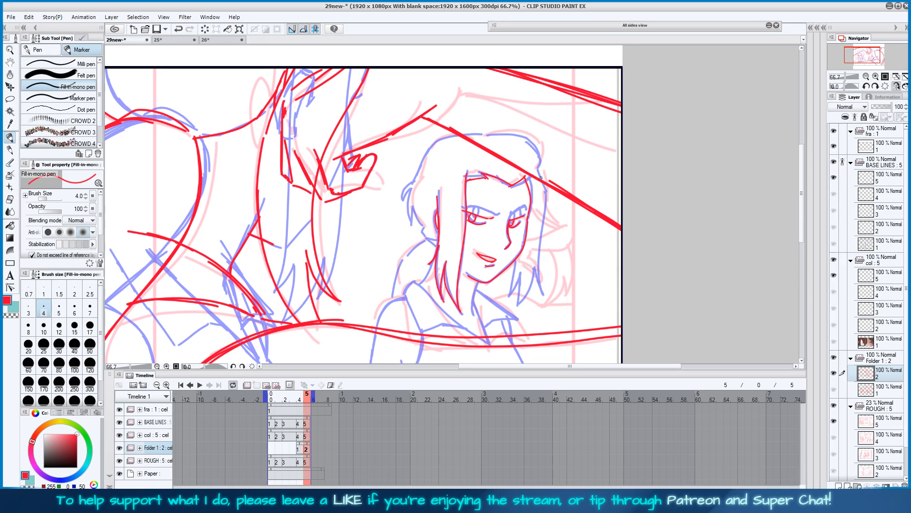
{"action": "mouse_move", "coordinate": [530, 201]}
{"action": "left_mouse_down"}
{"action": "mouse_move", "coordinate": [560, 228]}
{"action": "mouse_move", "coordinate": [543, 200]}
{"action": "mouse_move", "coordinate": [535, 139]}
{"action": "mouse_move", "coordinate": [514, 131]}
{"action": "mouse_move", "coordinate": [424, 153]}
{"action": "mouse_move", "coordinate": [407, 212]}
{"action": "mouse_move", "coordinate": [437, 250]}
{"action": "left_mouse_up"}
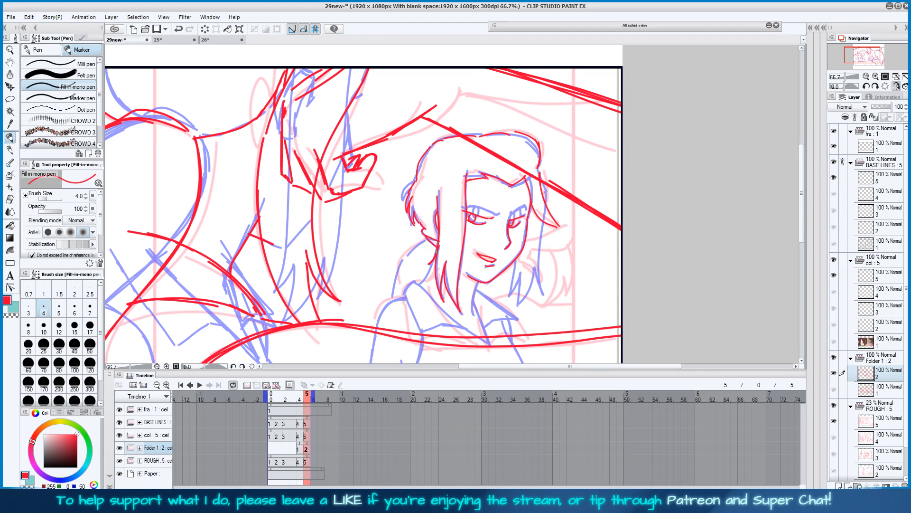
Examine the background character's head and surrounding roughs in normal and mirrored views
{"action": "scroll", "coordinate": [577, 288], "scroll_direction": "down", "scroll_amount": 3}
{"action": "scroll", "coordinate": [567, 290], "scroll_direction": "down", "scroll_amount": 1}
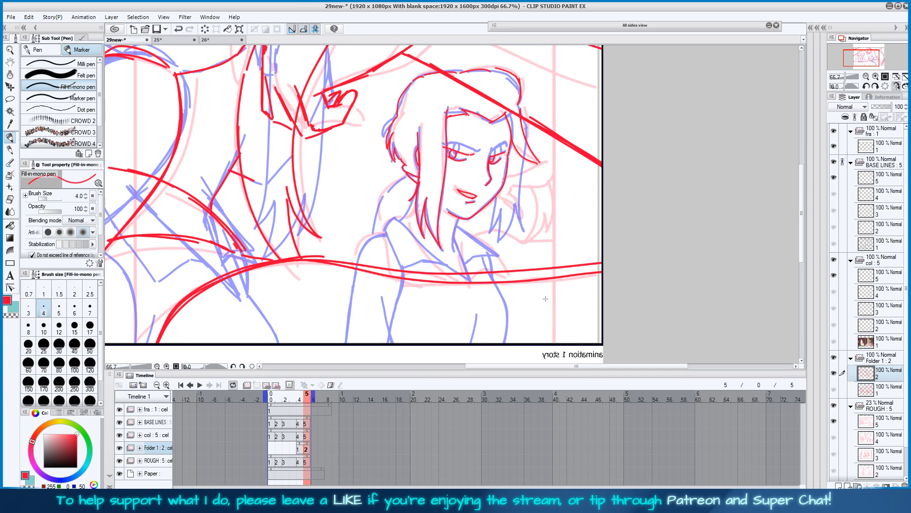
{"action": "scroll", "coordinate": [545, 294], "scroll_direction": "up", "scroll_amount": 1}
{"action": "scroll", "coordinate": [570, 298], "scroll_direction": "up", "scroll_amount": 2}
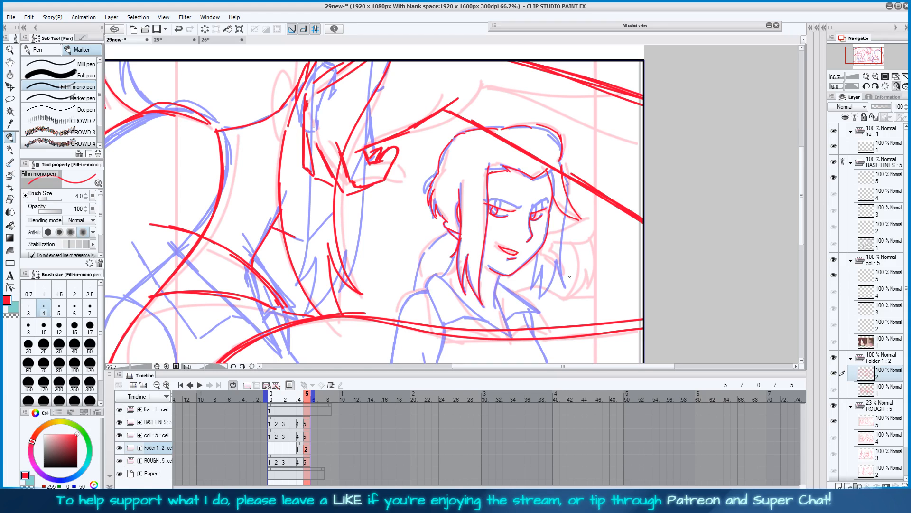
{"action": "left_click_drag", "start_coordinate": [595, 289], "coordinate": [585, 248]}
{"action": "left_click", "coordinate": [896, 86]}
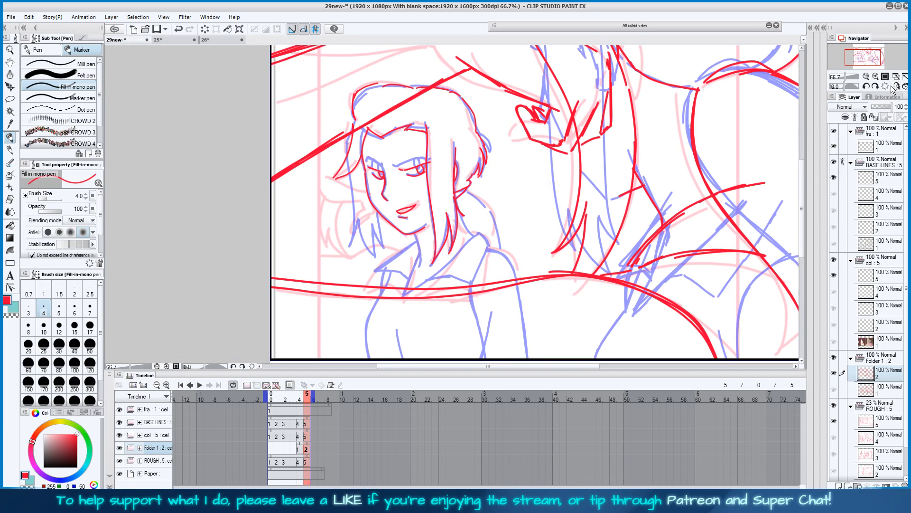
{"action": "mouse_move", "coordinate": [670, 207]}
{"action": "left_mouse_down"}
{"action": "mouse_move", "coordinate": [613, 318]}
{"action": "mouse_move", "coordinate": [620, 264]}
{"action": "left_mouse_up"}
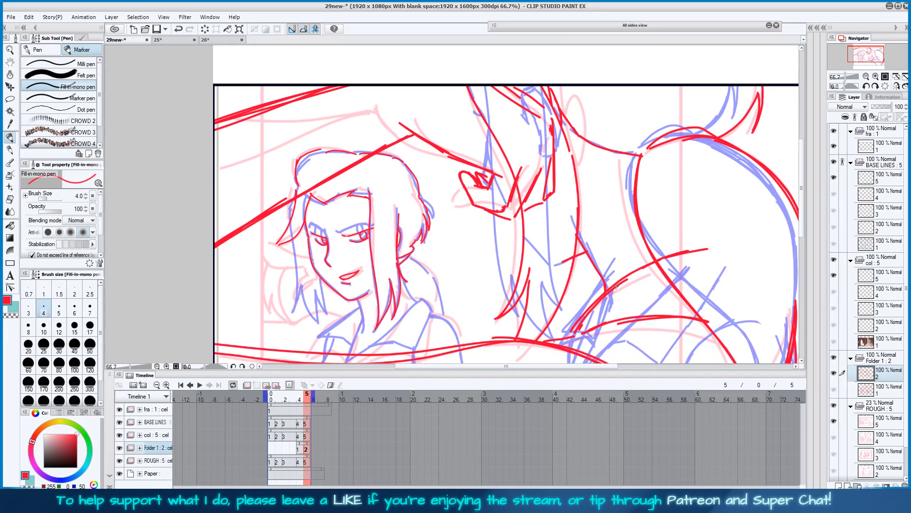
{"action": "left_click", "coordinate": [897, 86]}
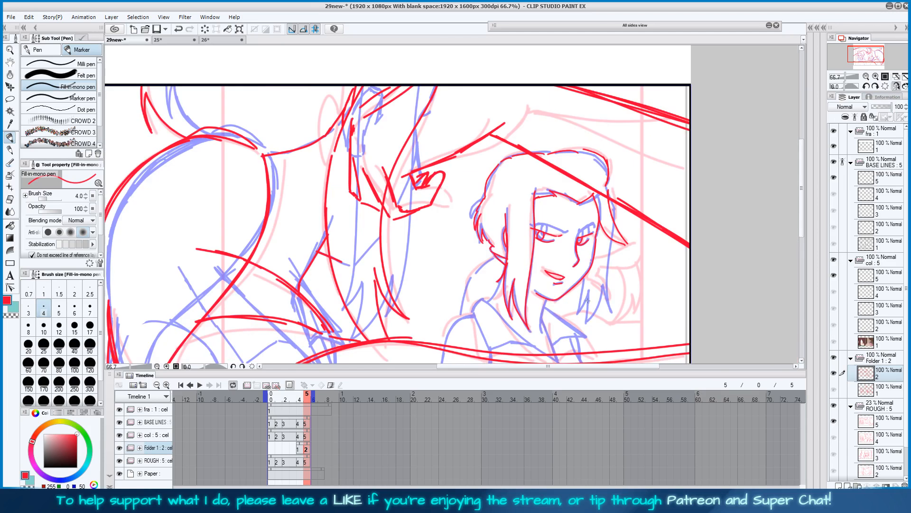
{"action": "left_click_drag", "start_coordinate": [623, 307], "coordinate": [580, 305]}
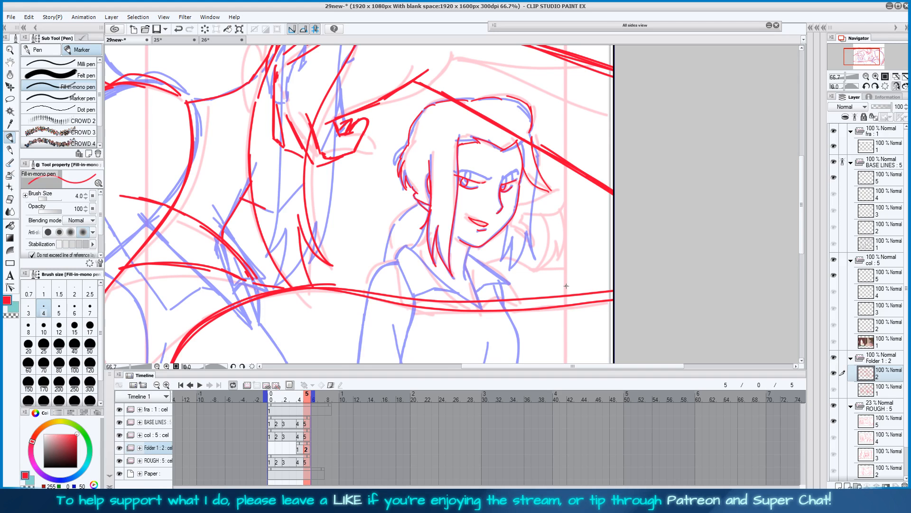
{"action": "left_click_drag", "start_coordinate": [532, 252], "coordinate": [546, 266]}
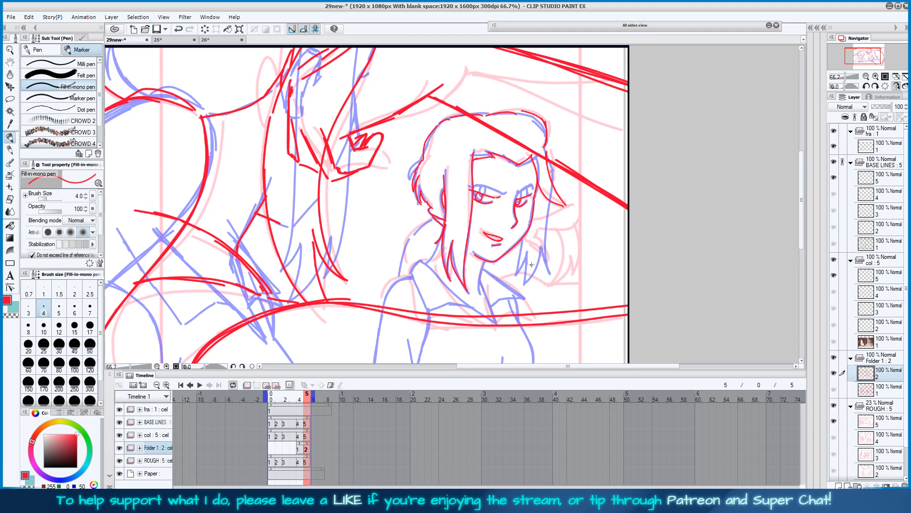
{"action": "left_click_drag", "start_coordinate": [529, 262], "coordinate": [537, 267]}
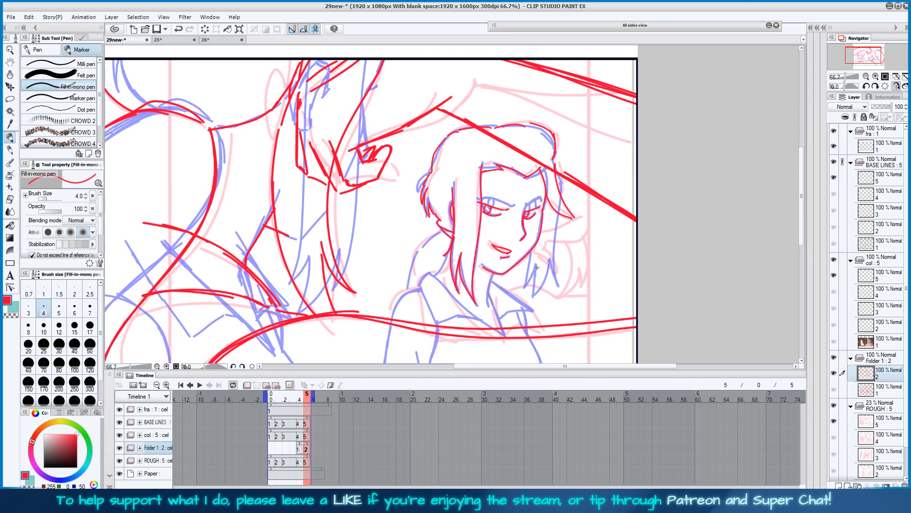
{"action": "left_click_drag", "start_coordinate": [535, 261], "coordinate": [561, 271]}
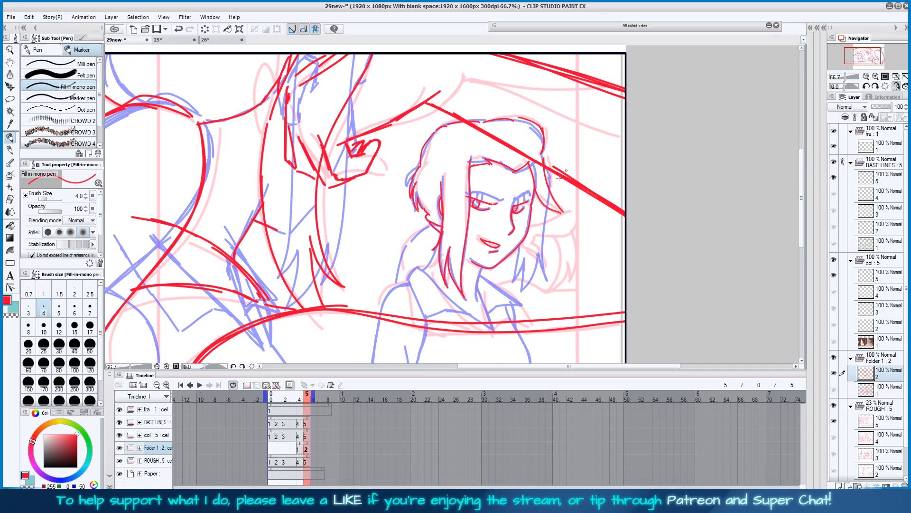
Draw the outline of the hand raised beside the character's cheek and restore the unmirrored view
{"action": "left_click_drag", "start_coordinate": [567, 210], "coordinate": [532, 224]}
{"action": "mouse_move", "coordinate": [529, 244]}
{"action": "left_mouse_down"}
{"action": "mouse_move", "coordinate": [543, 252]}
{"action": "mouse_move", "coordinate": [535, 238]}
{"action": "mouse_move", "coordinate": [593, 217]}
{"action": "mouse_move", "coordinate": [629, 232]}
{"action": "left_mouse_up"}
{"action": "left_click", "coordinate": [896, 86]}
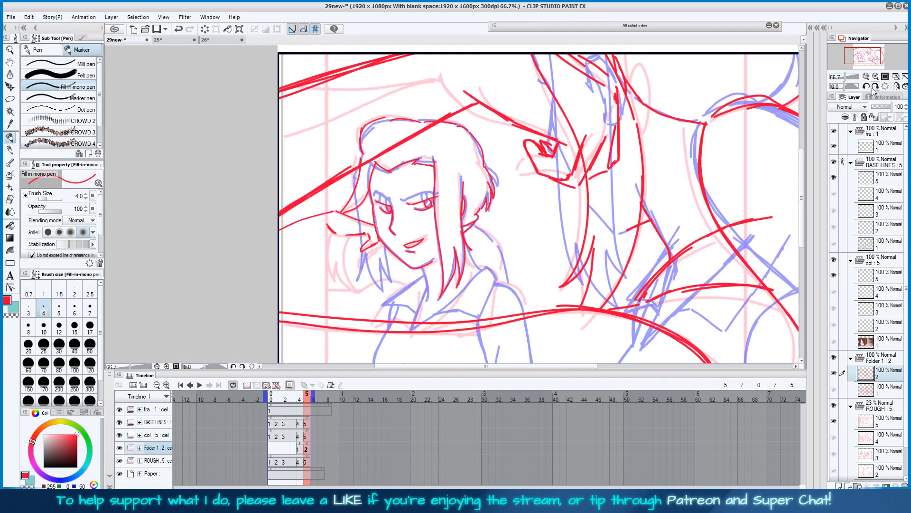
{"action": "left_click_drag", "start_coordinate": [334, 211], "coordinate": [273, 239]}
{"action": "left_click_drag", "start_coordinate": [330, 234], "coordinate": [268, 275]}
{"action": "key", "text": "ctrl+z"}
{"action": "key", "text": "ctrl+z"}
Draw the background character's near collar flap and the shoulder curve down to the long contour line
{"action": "left_click_drag", "start_coordinate": [508, 324], "coordinate": [505, 302]}
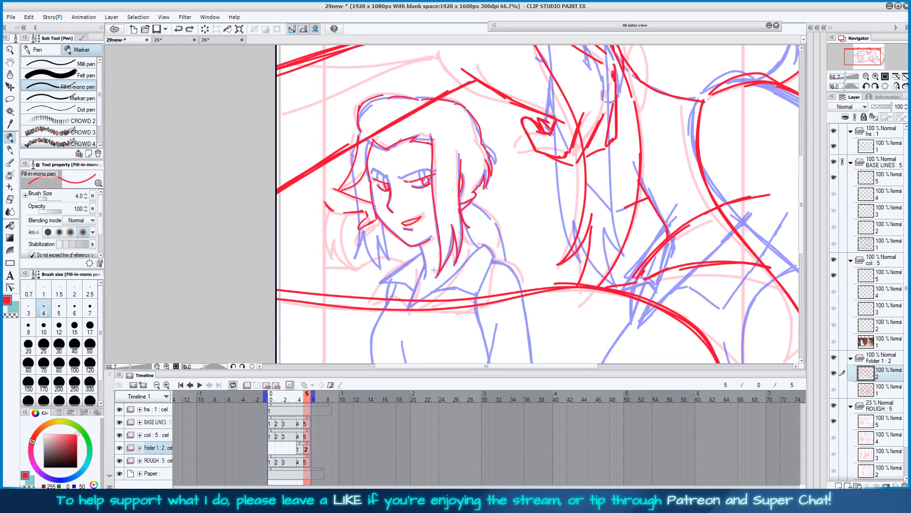
{"action": "left_click_drag", "start_coordinate": [458, 329], "coordinate": [464, 301]}
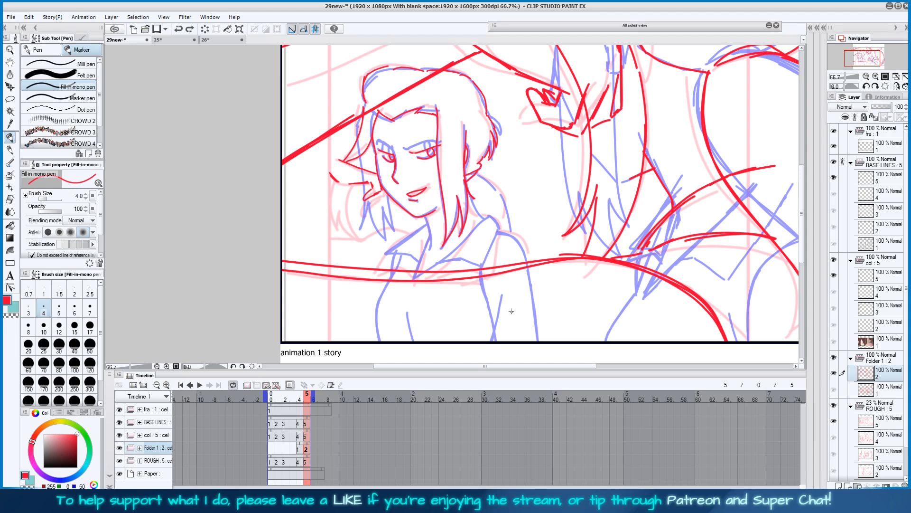
{"action": "mouse_move", "coordinate": [498, 232]}
{"action": "left_mouse_down"}
{"action": "mouse_move", "coordinate": [520, 242]}
{"action": "mouse_move", "coordinate": [529, 263]}
{"action": "left_mouse_up"}
{"action": "mouse_move", "coordinate": [497, 231]}
{"action": "left_mouse_down"}
{"action": "mouse_move", "coordinate": [480, 264]}
{"action": "mouse_move", "coordinate": [434, 262]}
{"action": "left_mouse_up"}
{"action": "mouse_move", "coordinate": [498, 232]}
{"action": "left_mouse_down"}
{"action": "mouse_move", "coordinate": [487, 264]}
{"action": "mouse_move", "coordinate": [431, 268]}
{"action": "mouse_move", "coordinate": [486, 218]}
{"action": "mouse_move", "coordinate": [520, 237]}
{"action": "mouse_move", "coordinate": [531, 259]}
{"action": "mouse_move", "coordinate": [505, 232]}
{"action": "mouse_move", "coordinate": [498, 266]}
{"action": "left_mouse_up"}
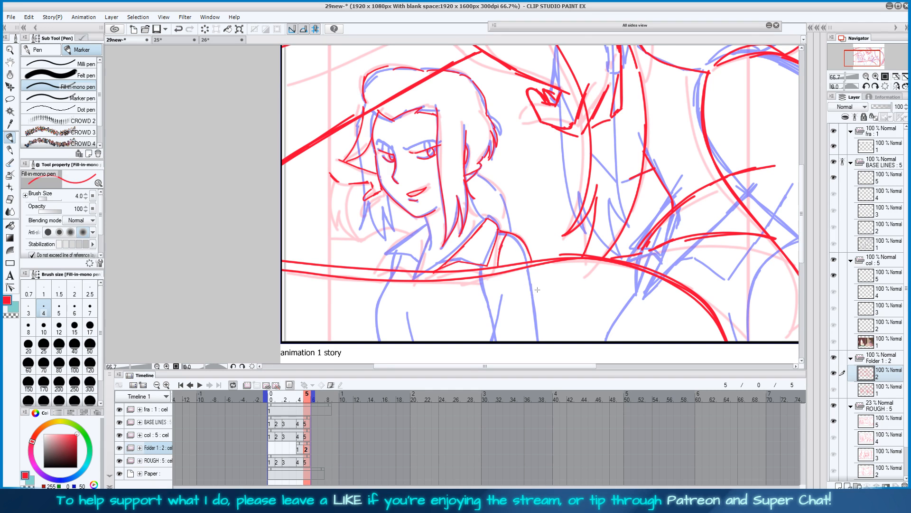
Draw the hair falling behind the character's neck from the nape to the shoulder
{"action": "left_click_drag", "start_coordinate": [534, 291], "coordinate": [524, 317]}
{"action": "mouse_move", "coordinate": [474, 247]}
{"action": "left_mouse_down"}
{"action": "mouse_move", "coordinate": [459, 229]}
{"action": "mouse_move", "coordinate": [489, 220]}
{"action": "mouse_move", "coordinate": [493, 257]}
{"action": "left_mouse_up"}
{"action": "left_click_drag", "start_coordinate": [463, 202], "coordinate": [493, 253]}
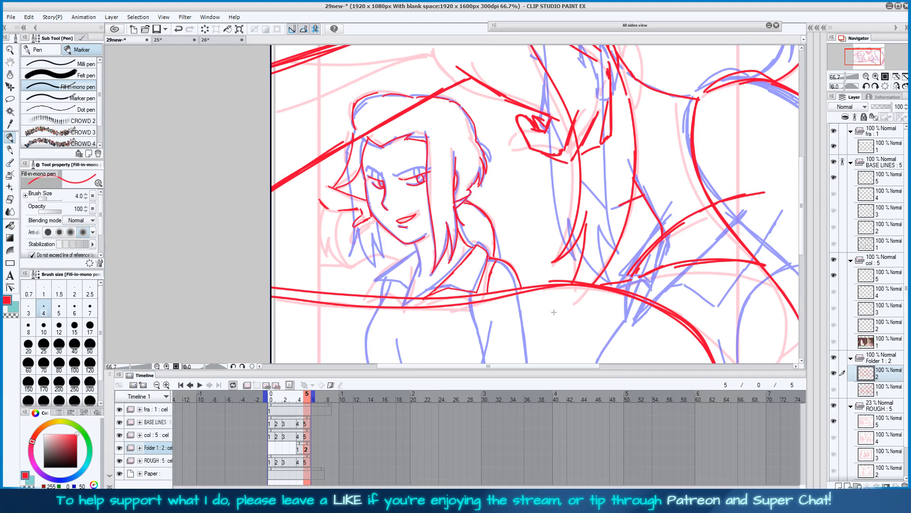
Draw the character's neck line and the far collar flap above the long contour line
{"action": "left_click_drag", "start_coordinate": [550, 313], "coordinate": [564, 295]}
{"action": "left_click_drag", "start_coordinate": [434, 248], "coordinate": [433, 257]}
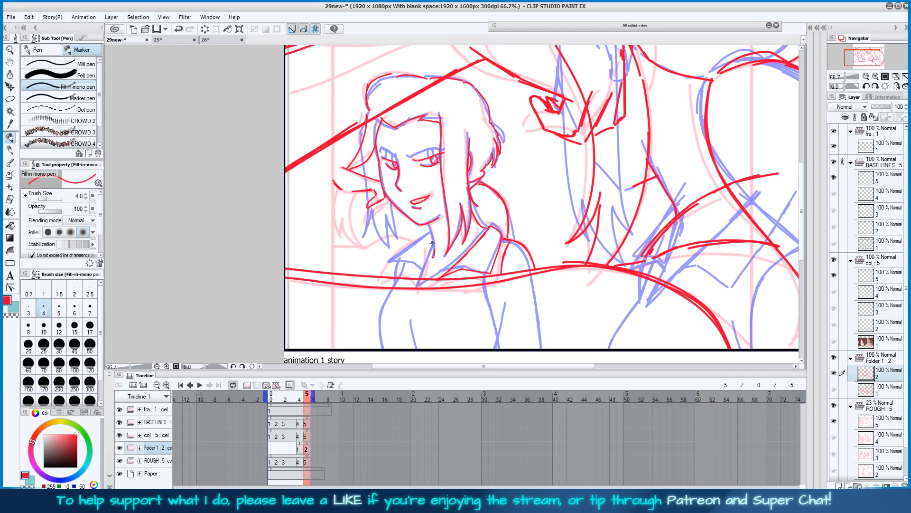
{"action": "left_click_drag", "start_coordinate": [429, 224], "coordinate": [434, 245]}
{"action": "left_click_drag", "start_coordinate": [423, 280], "coordinate": [435, 240]}
{"action": "mouse_move", "coordinate": [416, 277]}
{"action": "left_mouse_down"}
{"action": "mouse_move", "coordinate": [387, 272]}
{"action": "mouse_move", "coordinate": [407, 250]}
{"action": "left_mouse_up"}
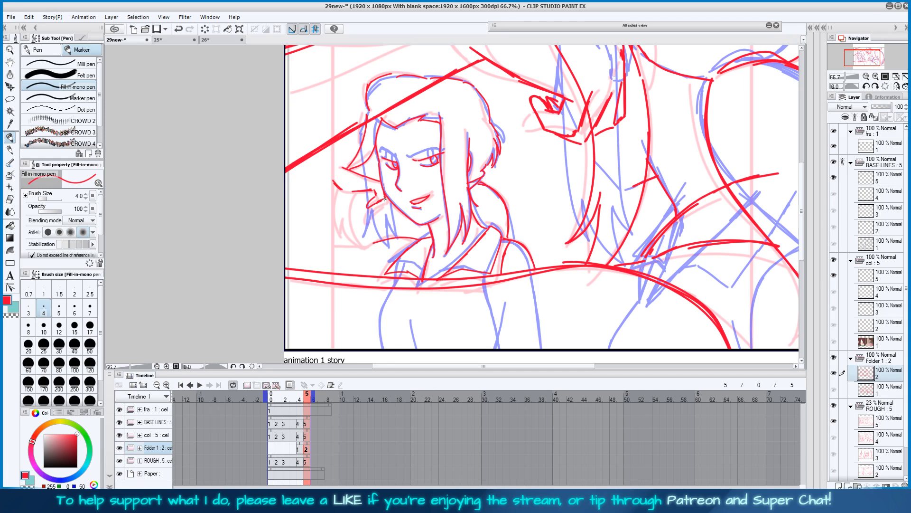
Add finger strokes and a curved outer edge to the hand beside the character's cheek
{"action": "left_click_drag", "start_coordinate": [370, 212], "coordinate": [380, 208]}
{"action": "left_click_drag", "start_coordinate": [331, 188], "coordinate": [364, 206]}
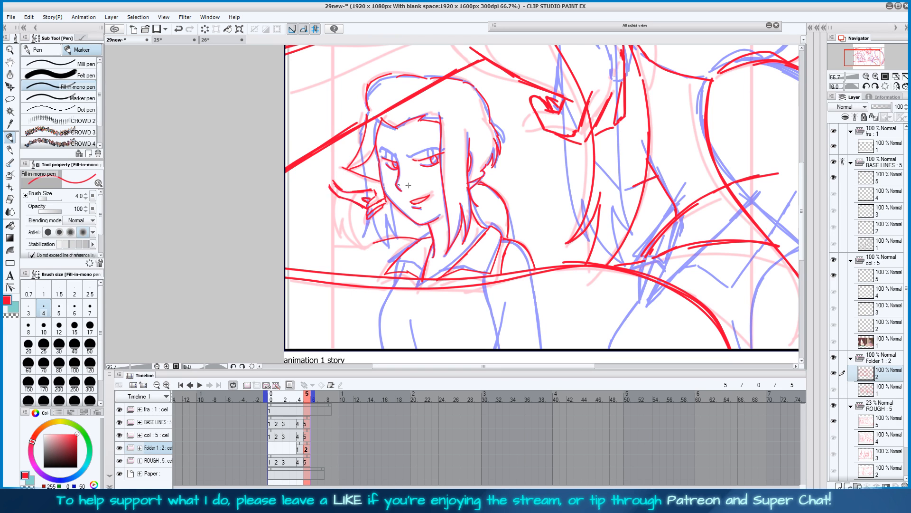
Draw the background character's raised forearm from the hand to the frame edge, plus the upper arm line extending from the collar
{"action": "mouse_move", "coordinate": [371, 242]}
{"action": "left_mouse_down"}
{"action": "mouse_move", "coordinate": [317, 236]}
{"action": "mouse_move", "coordinate": [420, 242]}
{"action": "left_mouse_up"}
{"action": "scroll", "coordinate": [519, 309], "scroll_direction": "up", "scroll_amount": 1}
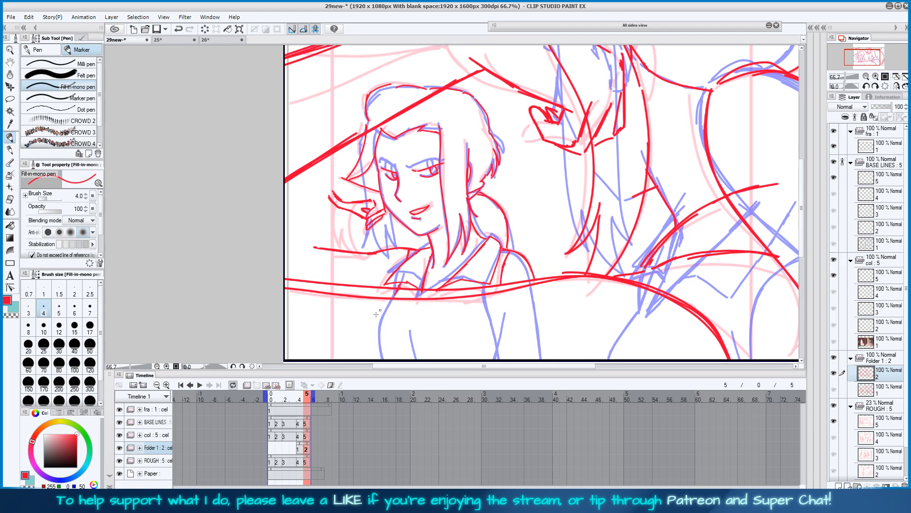
{"action": "mouse_move", "coordinate": [327, 201]}
{"action": "left_mouse_down"}
{"action": "mouse_move", "coordinate": [284, 236]}
{"action": "mouse_move", "coordinate": [330, 198]}
{"action": "left_mouse_up"}
{"action": "mouse_move", "coordinate": [286, 238]}
{"action": "left_mouse_down"}
{"action": "mouse_move", "coordinate": [316, 217]}
{"action": "mouse_move", "coordinate": [304, 244]}
{"action": "mouse_move", "coordinate": [295, 241]}
{"action": "left_mouse_up"}
{"action": "left_click_drag", "start_coordinate": [328, 201], "coordinate": [284, 247]}
{"action": "left_click_drag", "start_coordinate": [373, 254], "coordinate": [299, 250]}
{"action": "mouse_move", "coordinate": [340, 179]}
{"action": "left_mouse_down"}
{"action": "mouse_move", "coordinate": [280, 206]}
{"action": "mouse_move", "coordinate": [341, 173]}
{"action": "left_mouse_up"}
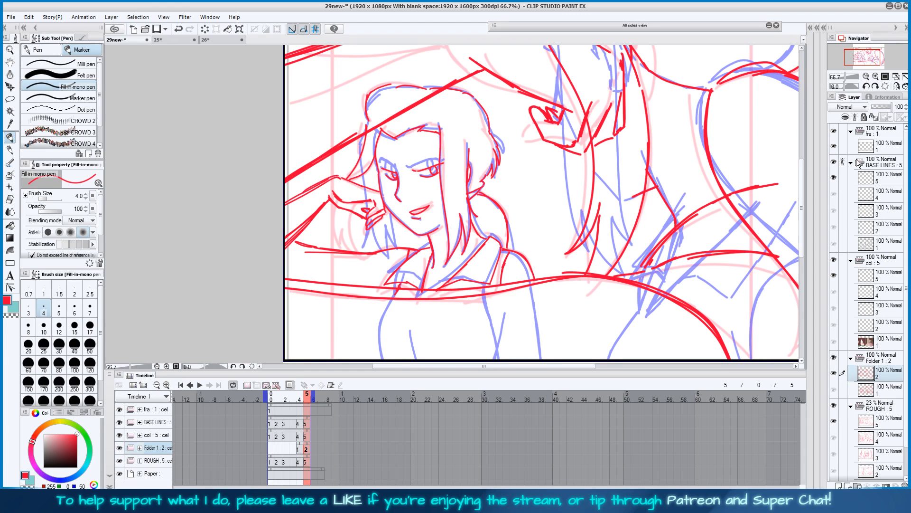
Draw the character's side hair lock falling behind the hand, checking it mirrored, and turn off the onion skin
{"action": "left_click", "coordinate": [896, 85]}
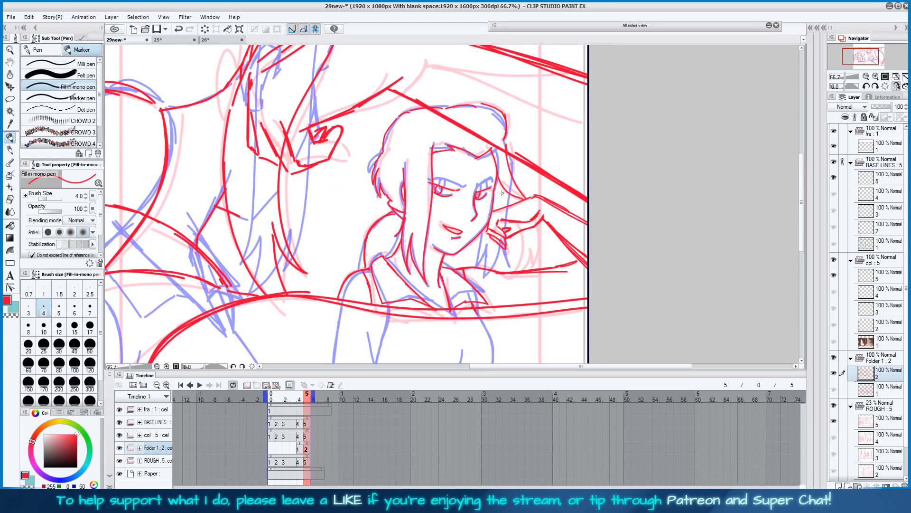
{"action": "mouse_move", "coordinate": [494, 192]}
{"action": "left_mouse_down"}
{"action": "mouse_move", "coordinate": [532, 261]}
{"action": "mouse_move", "coordinate": [513, 266]}
{"action": "mouse_move", "coordinate": [518, 232]}
{"action": "mouse_move", "coordinate": [519, 250]}
{"action": "left_mouse_up"}
{"action": "left_click", "coordinate": [289, 385]}
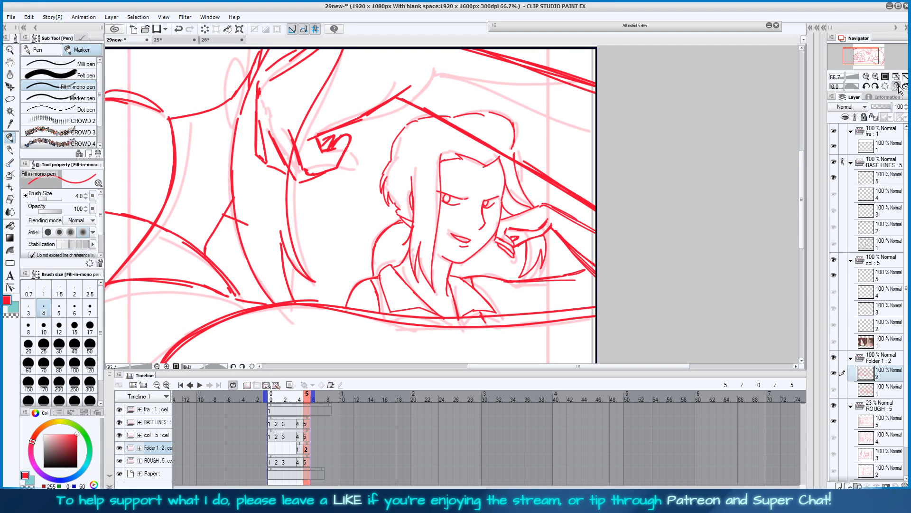
{"action": "left_click", "coordinate": [896, 76]}
{"action": "left_click", "coordinate": [902, 79]}
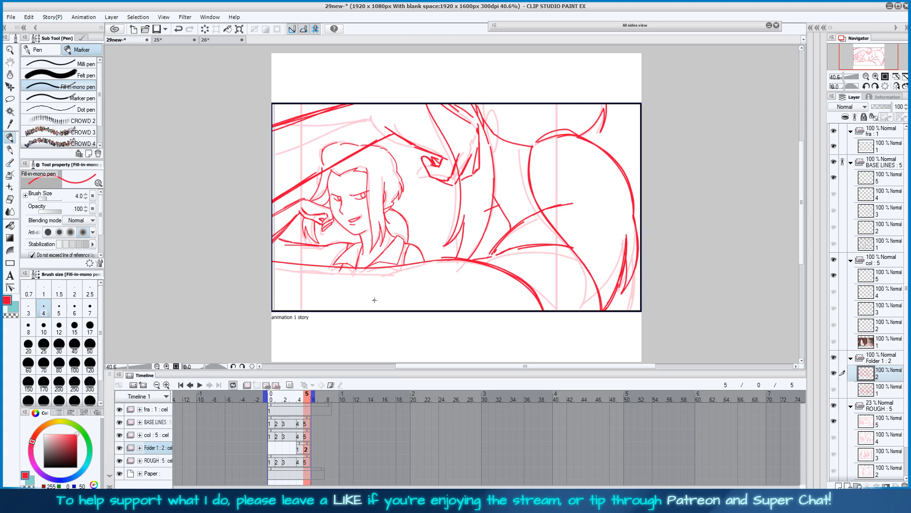
Switch back and forth between frames 4 and 5 to compare the two sketches
{"action": "left_click", "coordinate": [301, 438]}
{"action": "left_click", "coordinate": [305, 442]}
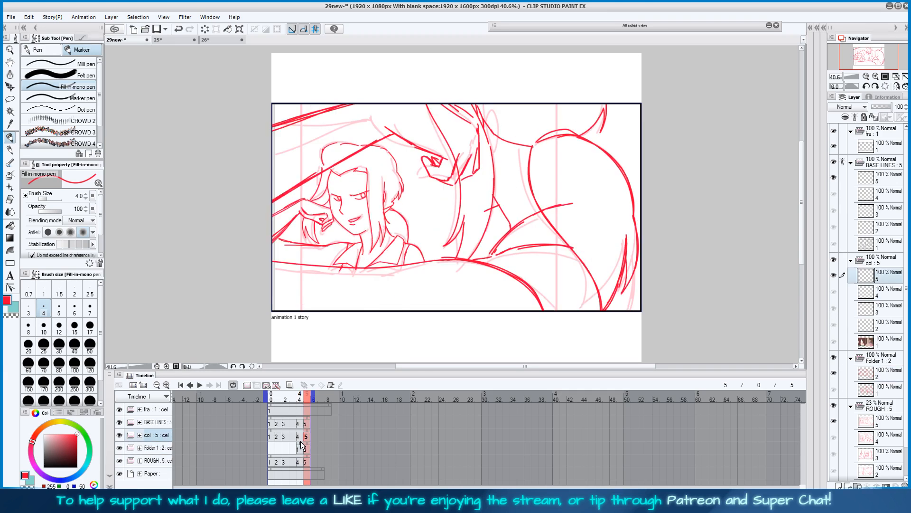
{"action": "left_click", "coordinate": [299, 442]}
{"action": "left_click", "coordinate": [305, 442]}
{"action": "left_click", "coordinate": [299, 438]}
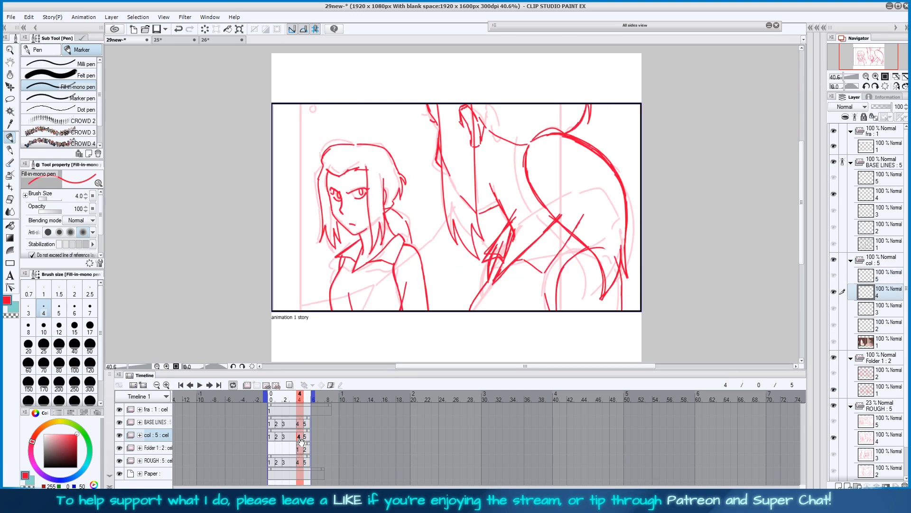
{"action": "left_click", "coordinate": [307, 438]}
{"action": "left_click", "coordinate": [300, 438]}
{"action": "left_click", "coordinate": [307, 438]}
{"action": "left_click", "coordinate": [300, 437]}
{"action": "left_click", "coordinate": [306, 437]}
{"action": "left_click", "coordinate": [300, 437]}
{"action": "left_click", "coordinate": [305, 437]}
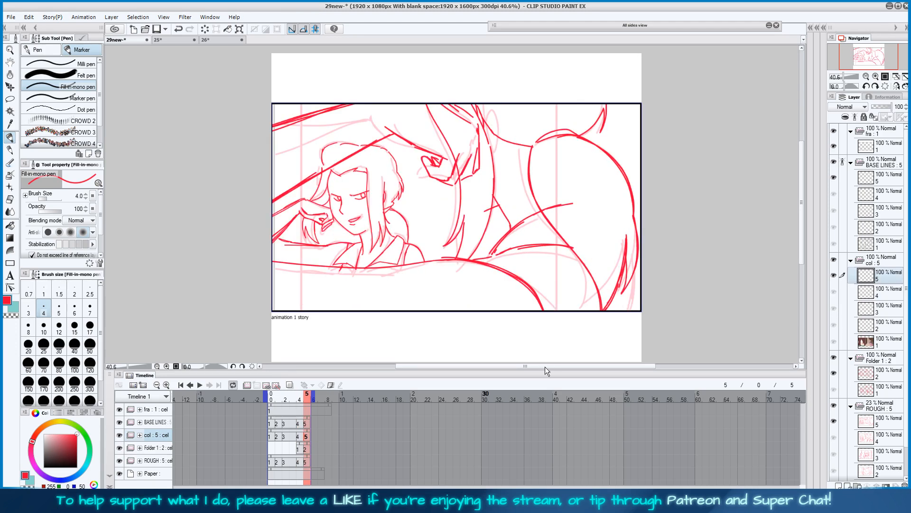
Add strand strokes along the foreground figure's outer lower edge on frame 5's Folder 1 cel
{"action": "left_click", "coordinate": [306, 449]}
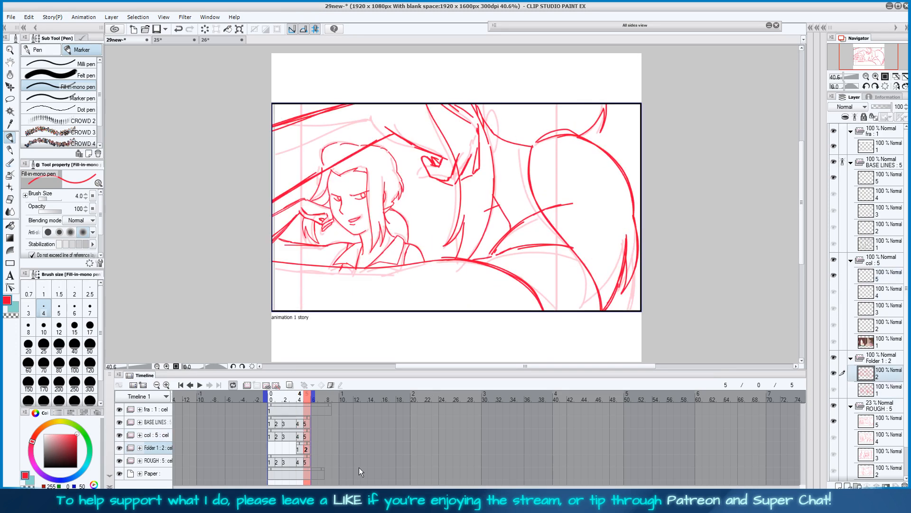
{"action": "left_click_drag", "start_coordinate": [632, 271], "coordinate": [627, 313]}
{"action": "left_click_drag", "start_coordinate": [630, 251], "coordinate": [633, 273]}
Compare the Folder 1 sketches of frames 4 and 5 by alternating between their cels
{"action": "left_click", "coordinate": [300, 449]}
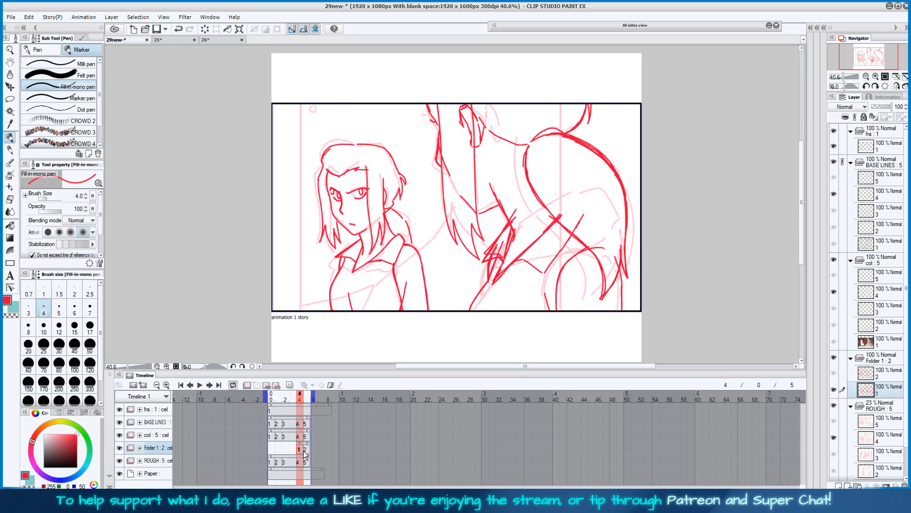
{"action": "left_click", "coordinate": [305, 451]}
{"action": "left_click", "coordinate": [300, 449]}
{"action": "left_click", "coordinate": [305, 449]}
{"action": "left_click", "coordinate": [301, 437]}
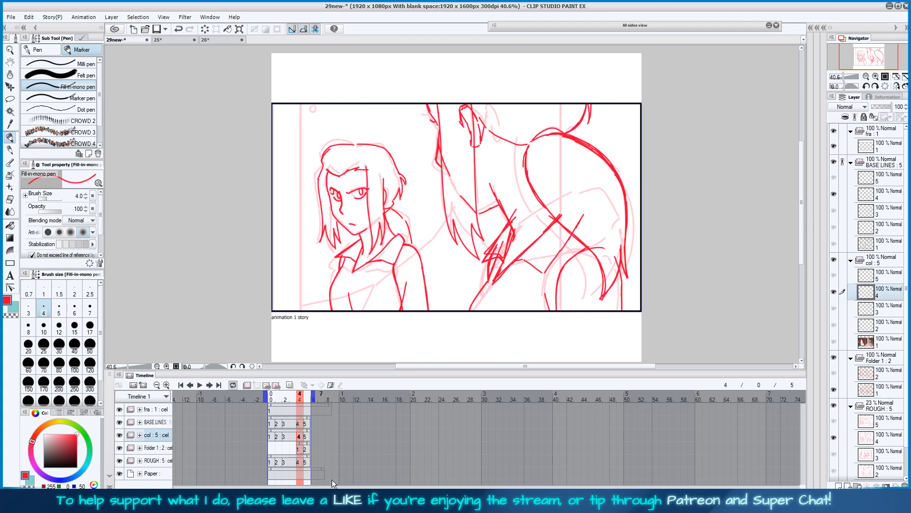
{"action": "left_click", "coordinate": [304, 446]}
{"action": "left_click", "coordinate": [306, 448]}
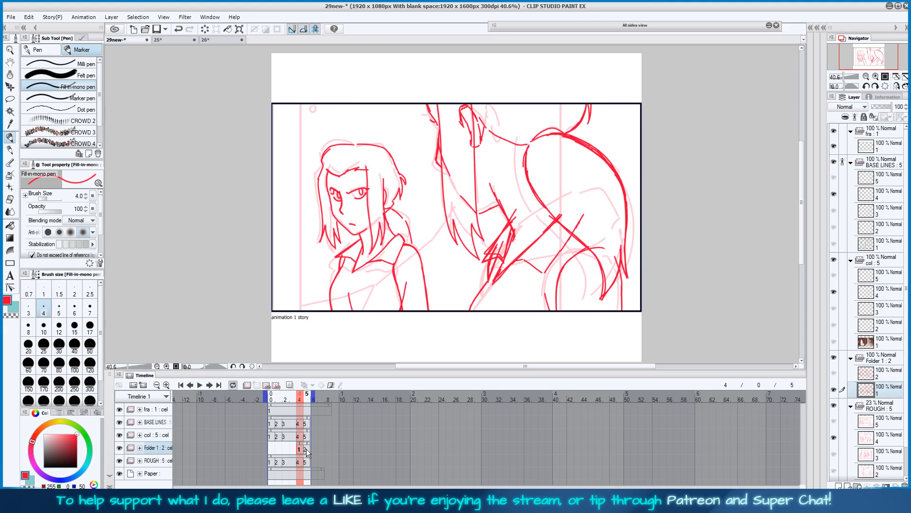
{"action": "left_click", "coordinate": [301, 451]}
{"action": "left_click", "coordinate": [306, 451]}
{"action": "left_click", "coordinate": [307, 451]}
{"action": "left_click", "coordinate": [300, 451]}
Review the rough sketches of the earlier frames and return to the Folder 1 cel at frame 5
{"action": "left_click", "coordinate": [293, 452]}
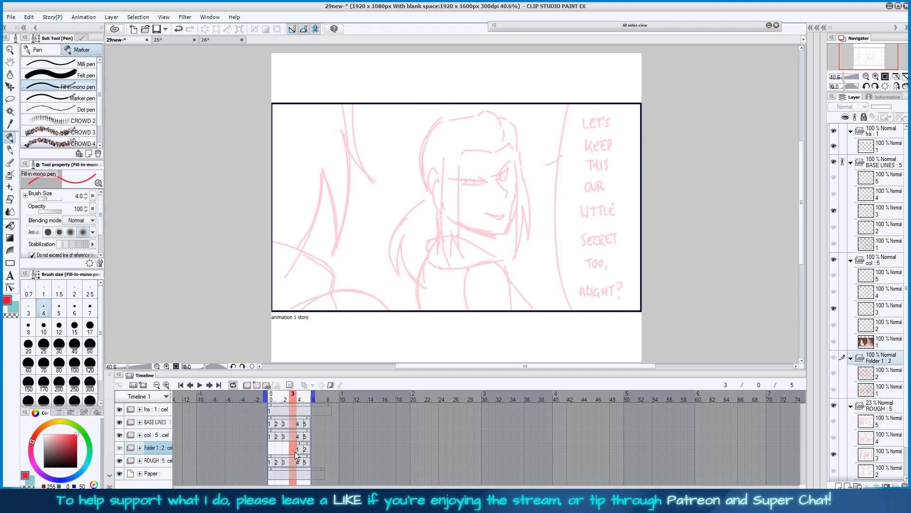
{"action": "left_click", "coordinate": [286, 449]}
{"action": "left_click", "coordinate": [280, 448]}
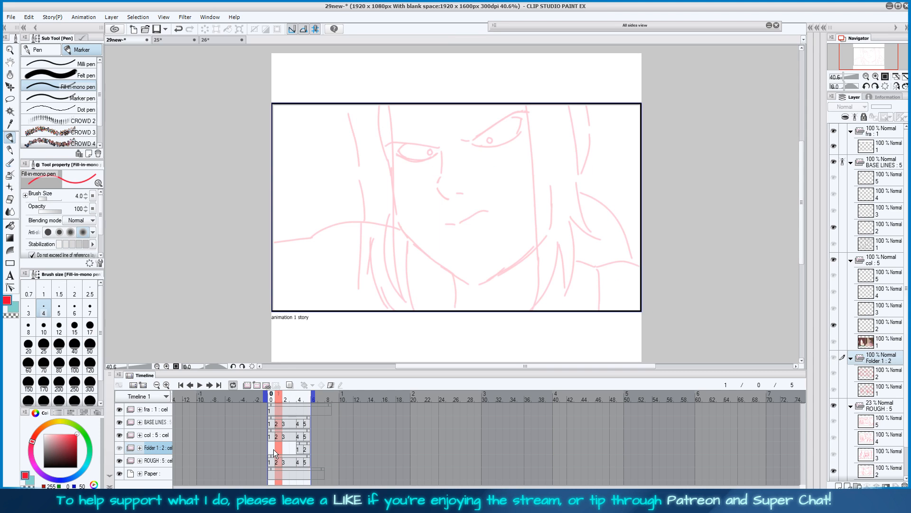
{"action": "left_click", "coordinate": [273, 448]}
{"action": "left_click", "coordinate": [285, 449]}
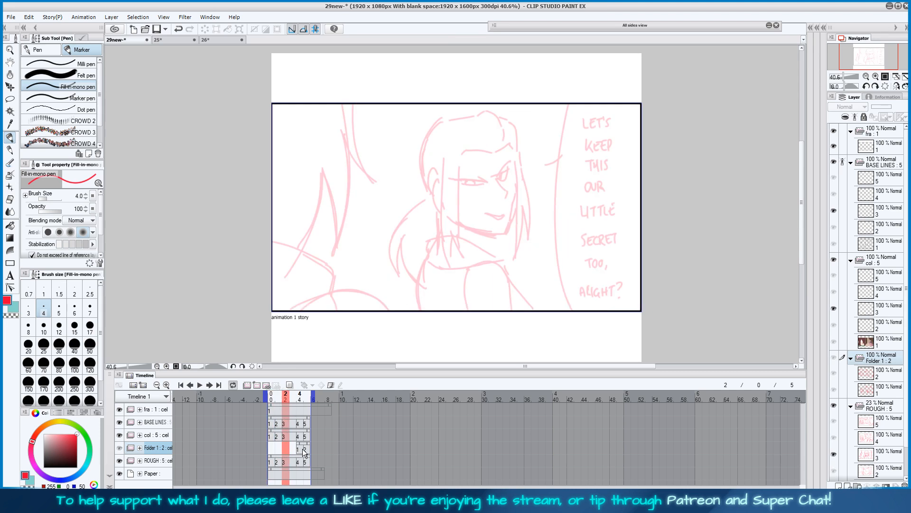
{"action": "left_click", "coordinate": [305, 449]}
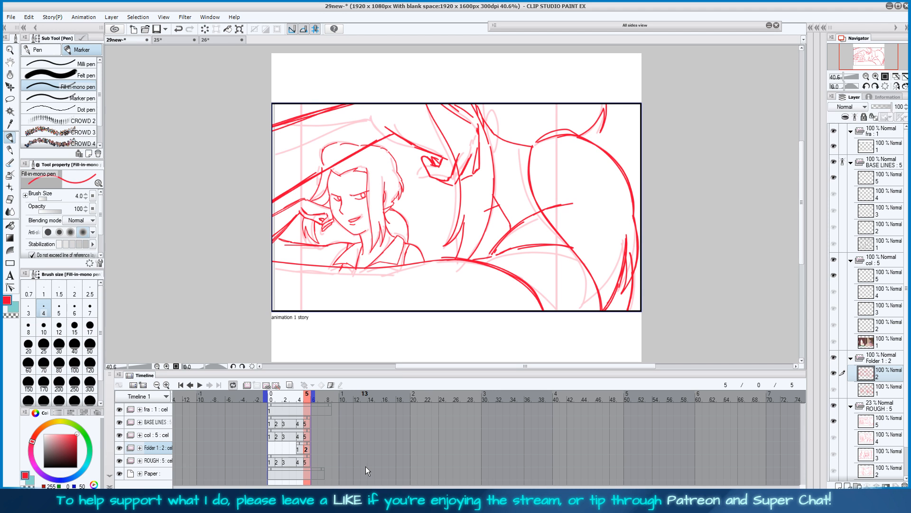
{"action": "left_click", "coordinate": [300, 449]}
{"action": "left_click", "coordinate": [305, 450]}
Handwrite the sound effect "FLICK!" between the background character and the foreground figure
{"action": "mouse_move", "coordinate": [411, 209]}
{"action": "left_mouse_down"}
{"action": "mouse_move", "coordinate": [414, 221]}
{"action": "mouse_move", "coordinate": [420, 207]}
{"action": "mouse_move", "coordinate": [430, 222]}
{"action": "mouse_move", "coordinate": [445, 214]}
{"action": "mouse_move", "coordinate": [443, 202]}
{"action": "left_mouse_up"}
{"action": "left_click", "coordinate": [448, 211]}
{"action": "left_click_drag", "start_coordinate": [503, 255], "coordinate": [520, 276]}
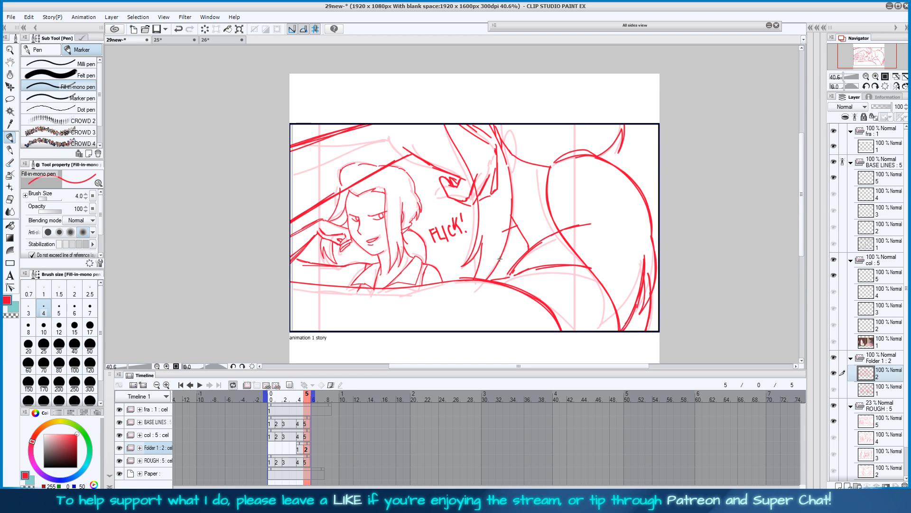
{"action": "left_click_drag", "start_coordinate": [529, 274], "coordinate": [531, 280]}
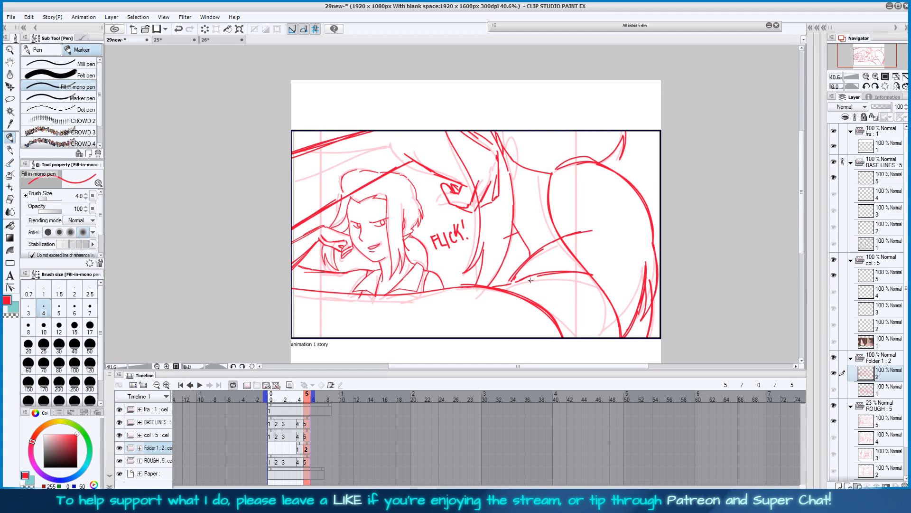
Reinforce the background character's hair outline over the crown and down the back of the head in frame 5, working in mirrored view
{"action": "left_click", "coordinate": [896, 85]}
{"action": "left_click", "coordinate": [876, 77]}
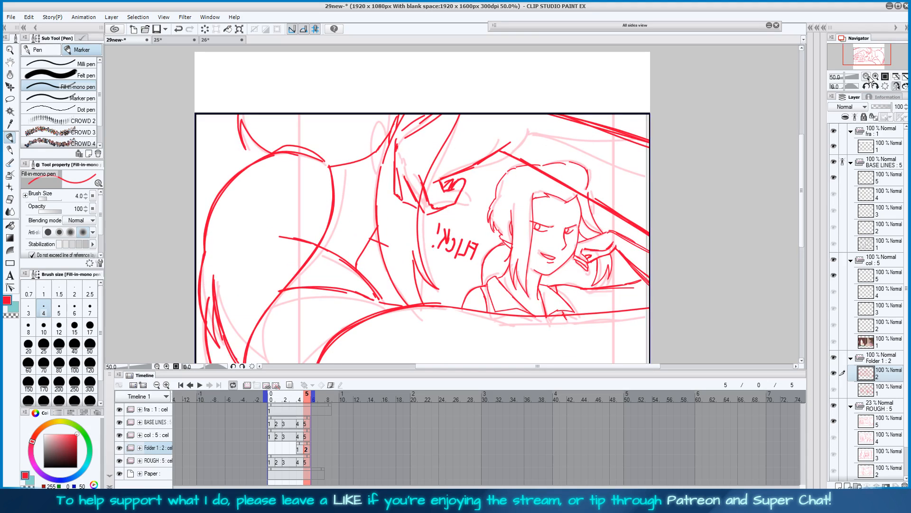
{"action": "left_click", "coordinate": [876, 76]}
{"action": "left_click_drag", "start_coordinate": [629, 272], "coordinate": [602, 255]}
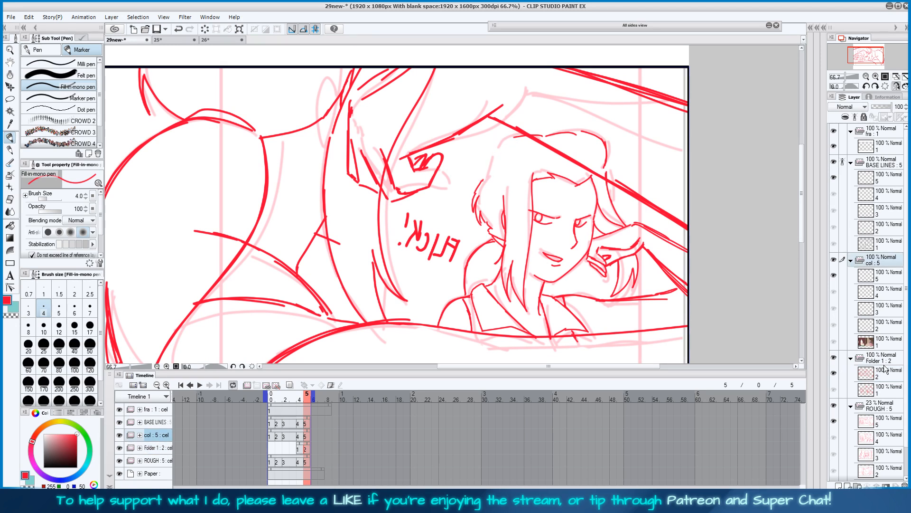
{"action": "left_click", "coordinate": [883, 390]}
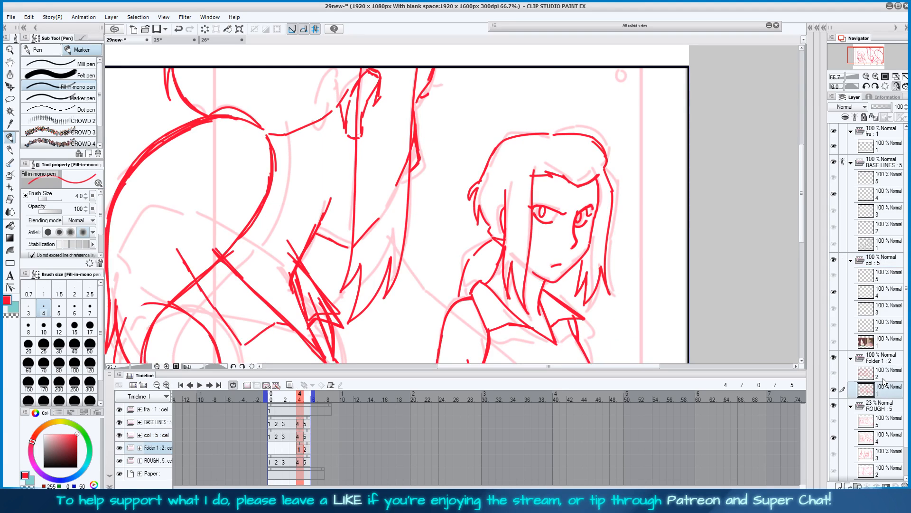
{"action": "left_click", "coordinate": [883, 378]}
{"action": "mouse_move", "coordinate": [510, 138]}
{"action": "left_mouse_down"}
{"action": "mouse_move", "coordinate": [484, 181]}
{"action": "mouse_move", "coordinate": [499, 145]}
{"action": "mouse_move", "coordinate": [484, 175]}
{"action": "mouse_move", "coordinate": [507, 140]}
{"action": "mouse_move", "coordinate": [555, 132]}
{"action": "left_mouse_up"}
{"action": "mouse_move", "coordinate": [511, 138]}
{"action": "left_mouse_down"}
{"action": "mouse_move", "coordinate": [519, 133]}
{"action": "mouse_move", "coordinate": [482, 170]}
{"action": "mouse_move", "coordinate": [565, 126]}
{"action": "mouse_move", "coordinate": [602, 138]}
{"action": "mouse_move", "coordinate": [605, 168]}
{"action": "mouse_move", "coordinate": [604, 154]}
{"action": "left_mouse_up"}
{"action": "left_click_drag", "start_coordinate": [591, 135], "coordinate": [602, 141]}
{"action": "mouse_move", "coordinate": [485, 180]}
{"action": "left_mouse_down"}
{"action": "mouse_move", "coordinate": [480, 226]}
{"action": "mouse_move", "coordinate": [483, 209]}
{"action": "mouse_move", "coordinate": [489, 232]}
{"action": "mouse_move", "coordinate": [508, 242]}
{"action": "mouse_move", "coordinate": [474, 249]}
{"action": "mouse_move", "coordinate": [483, 240]}
{"action": "mouse_move", "coordinate": [461, 265]}
{"action": "mouse_move", "coordinate": [486, 242]}
{"action": "left_mouse_up"}
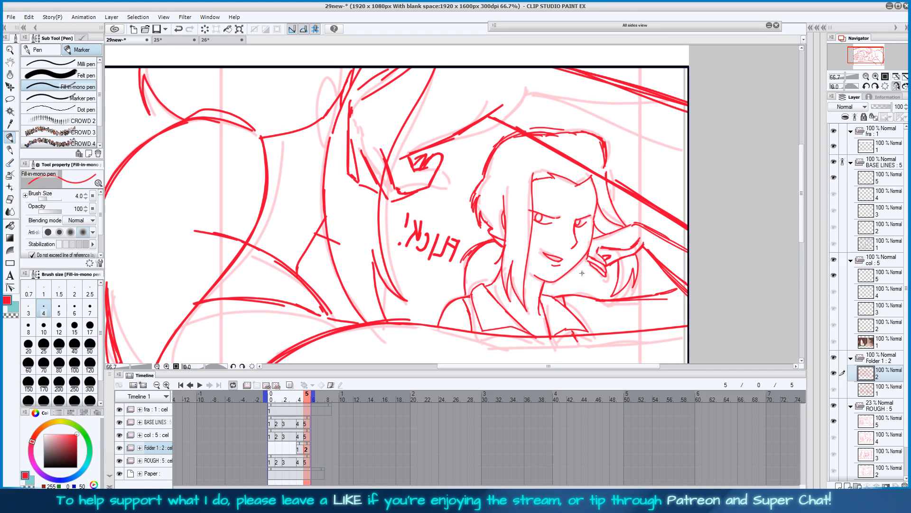
{"action": "left_click_drag", "start_coordinate": [576, 266], "coordinate": [612, 266]}
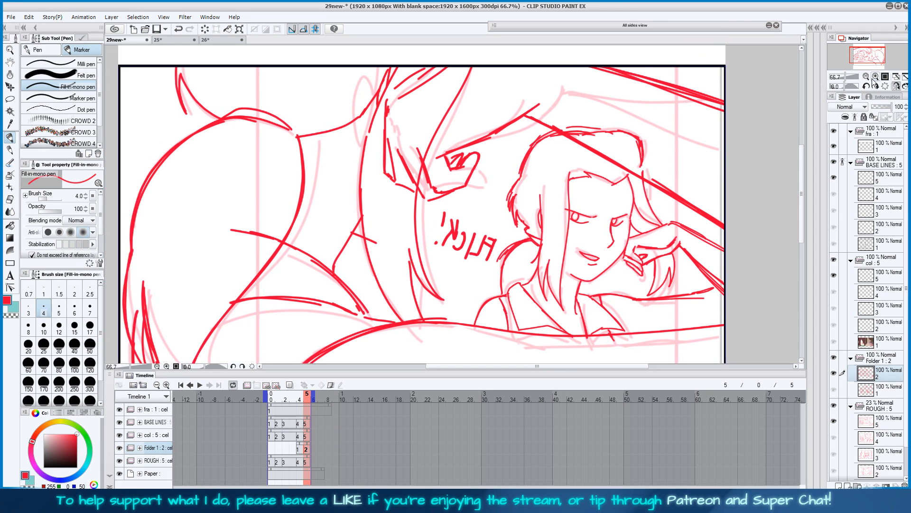
{"action": "left_click", "coordinate": [897, 86]}
{"action": "left_click", "coordinate": [885, 77]}
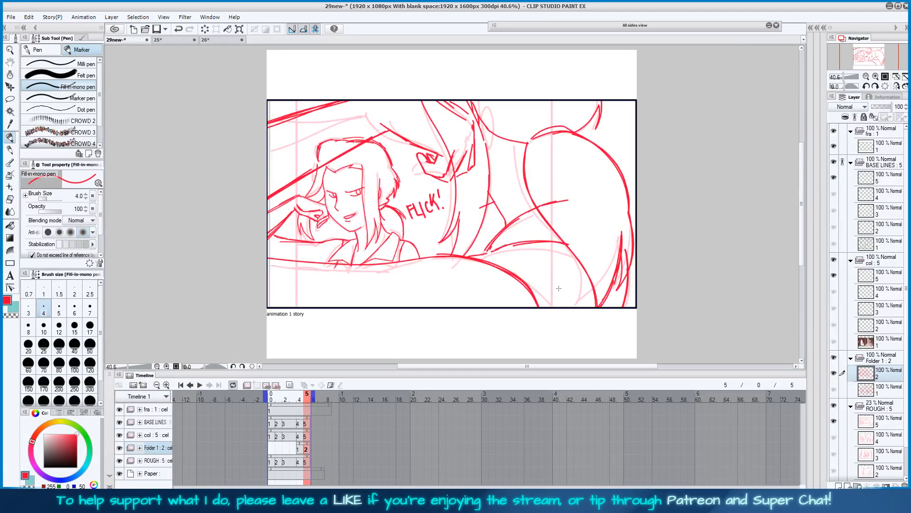
Check frame 5's composition mirrored and compare it repeatedly with frame 4
{"action": "left_click_drag", "start_coordinate": [568, 280], "coordinate": [582, 291]}
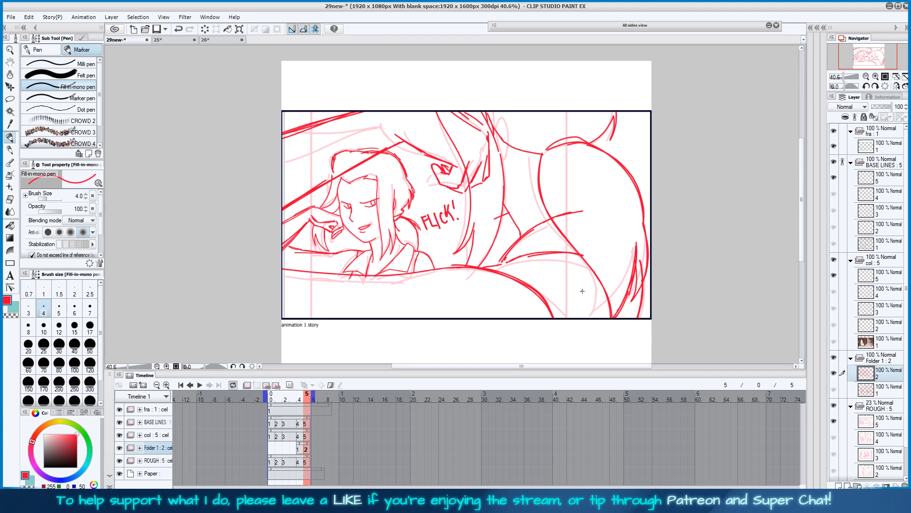
{"action": "left_click", "coordinate": [896, 86]}
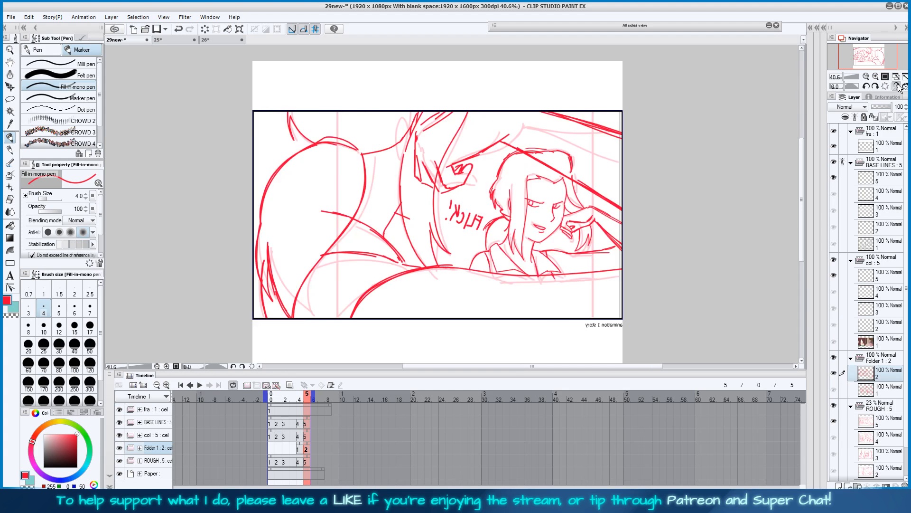
{"action": "left_click", "coordinate": [896, 86]}
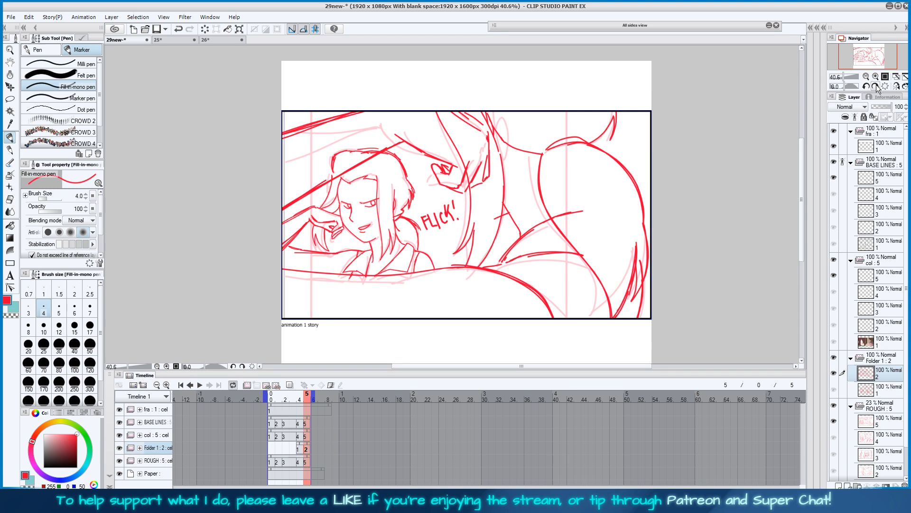
{"action": "left_click", "coordinate": [300, 449]}
{"action": "left_click", "coordinate": [307, 449]}
{"action": "left_click", "coordinate": [300, 449]}
{"action": "left_click", "coordinate": [307, 449]}
{"action": "left_click", "coordinate": [300, 449]}
{"action": "left_click", "coordinate": [306, 449]}
{"action": "left_click", "coordinate": [300, 449]}
{"action": "left_click", "coordinate": [307, 449]}
{"action": "left_click", "coordinate": [301, 427]}
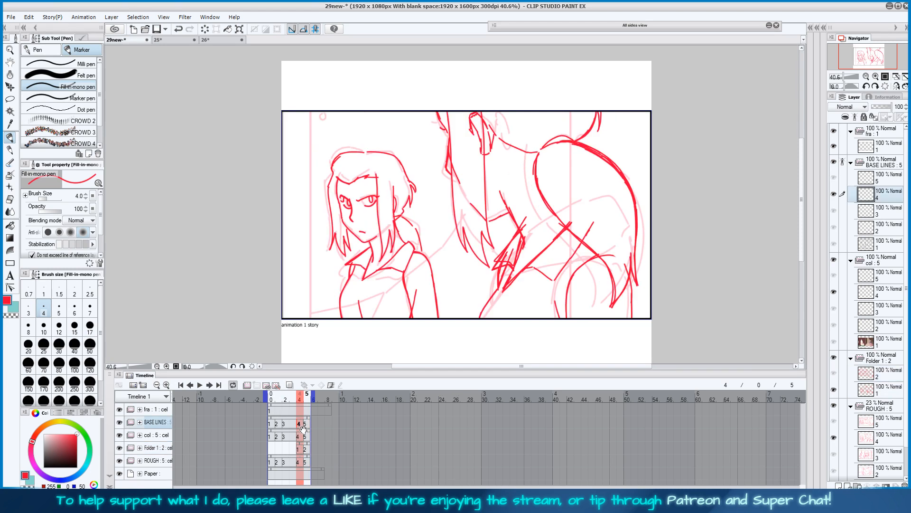
{"action": "left_click", "coordinate": [306, 423]}
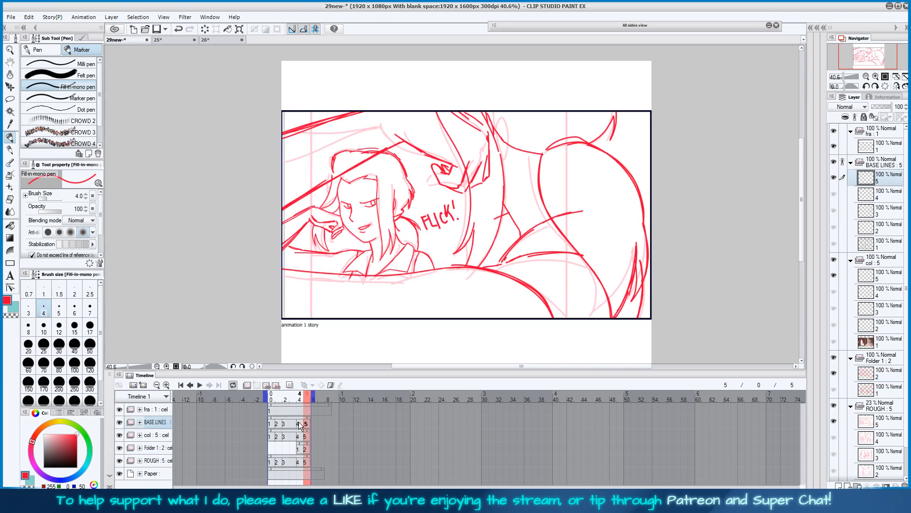
Create an animation folder named "fg" above BASE LINES with its first cel at frame 4
{"action": "left_click", "coordinate": [298, 423]}
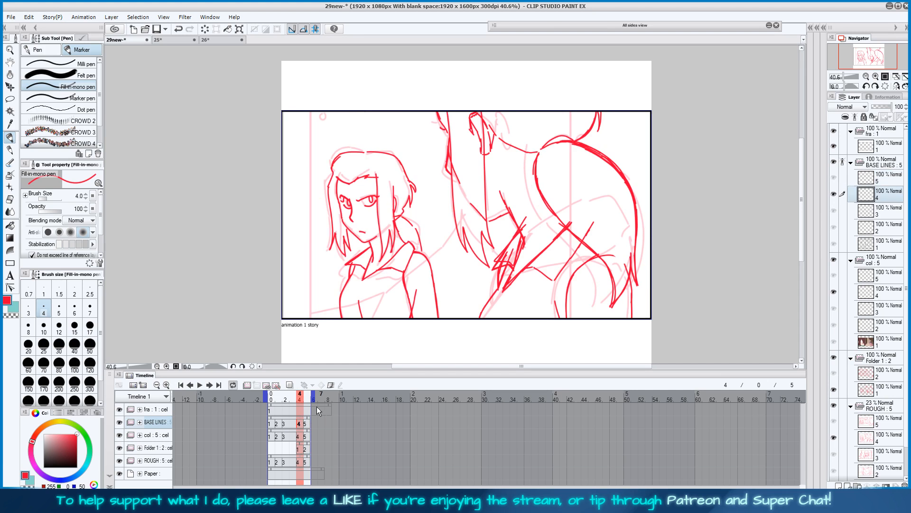
{"action": "left_click", "coordinate": [257, 385]}
{"action": "left_click", "coordinate": [258, 385]}
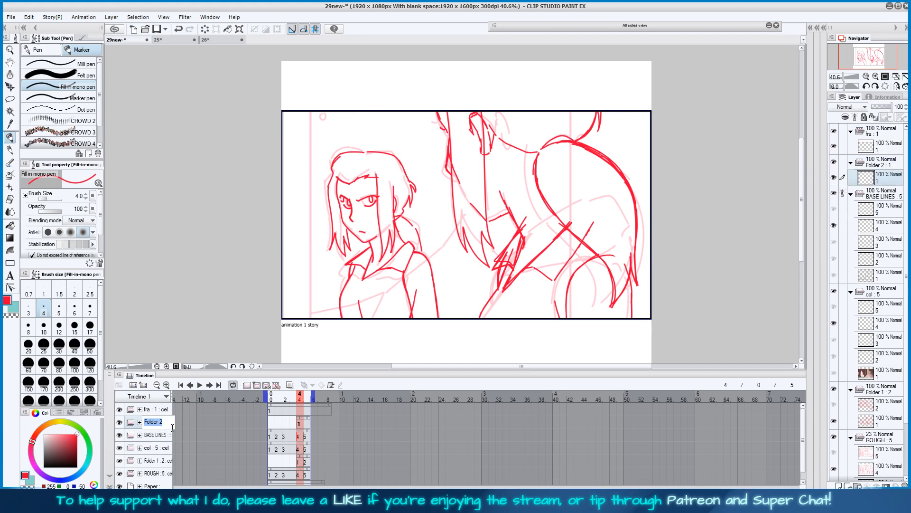
{"action": "type", "text": "fg"}
{"action": "key", "text": "Return"}
Add a second cel to the fg folder at frame 5 and go back to its frame 4 cel
{"action": "left_click", "coordinate": [306, 424]}
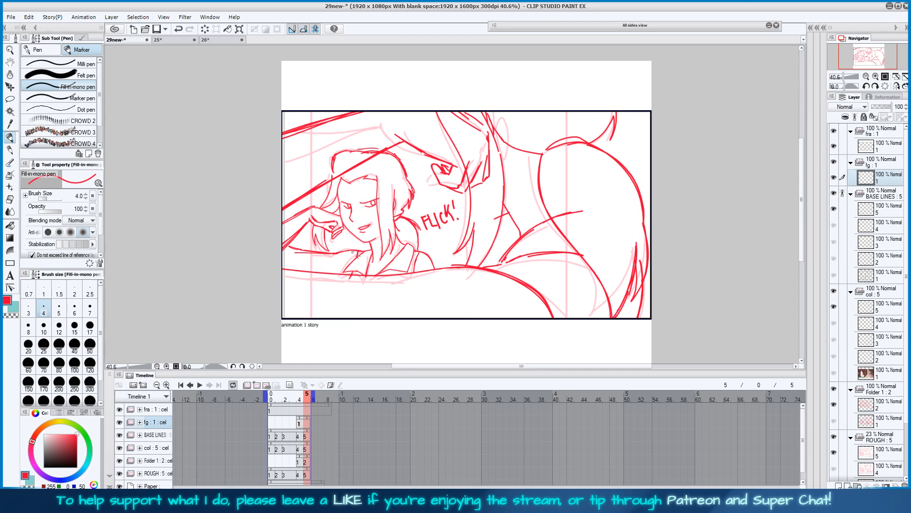
{"action": "left_click", "coordinate": [300, 424]}
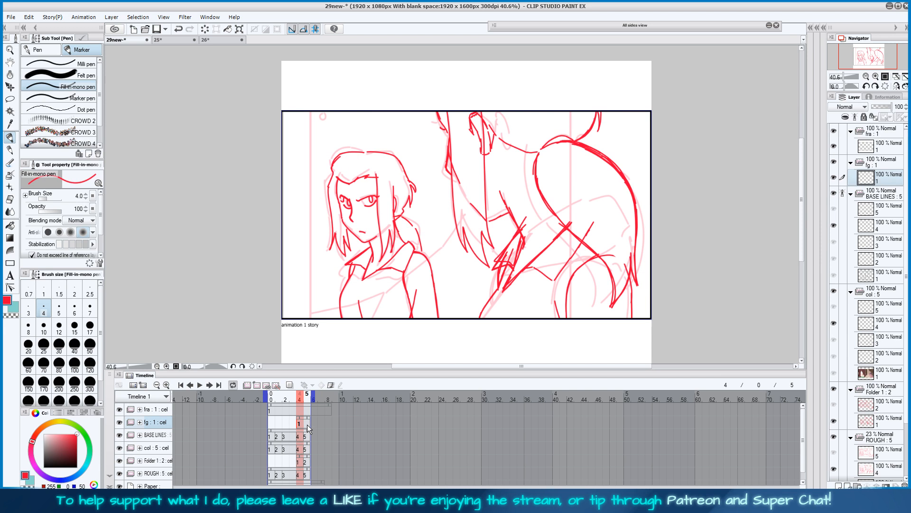
{"action": "left_click", "coordinate": [307, 422]}
{"action": "left_click", "coordinate": [301, 423]}
{"action": "left_click", "coordinate": [306, 423]}
{"action": "left_click", "coordinate": [300, 423]}
{"action": "key", "text": "Right"}
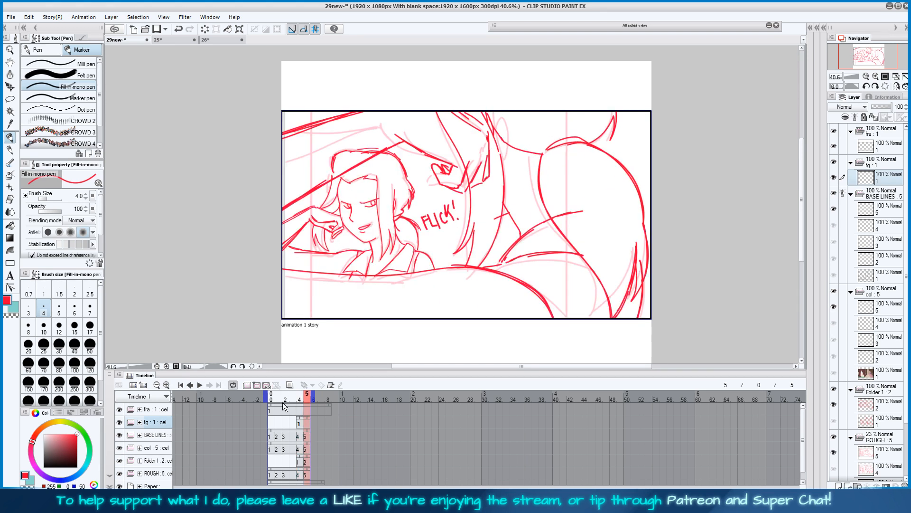
{"action": "left_click", "coordinate": [259, 388]}
{"action": "key", "text": "Left"}
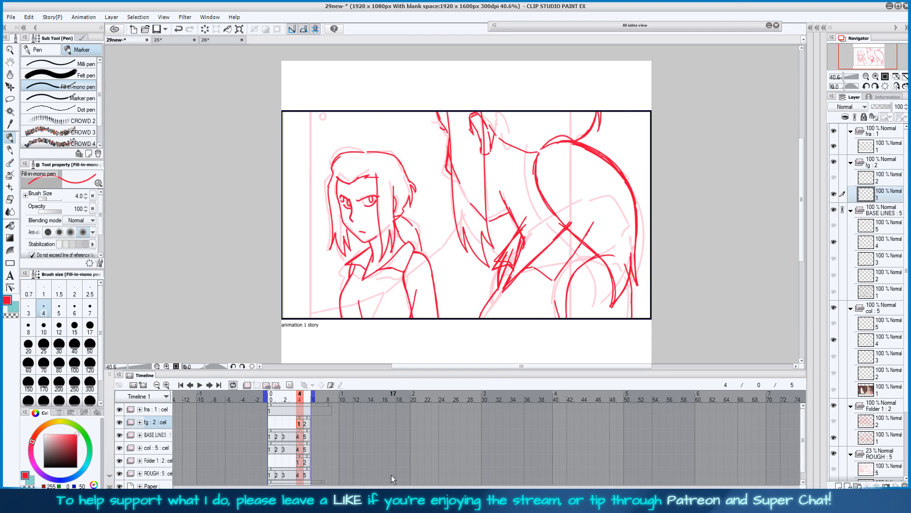
Hide the col animation folder and make the fg folder active
{"action": "left_click", "coordinate": [882, 312]}
{"action": "left_click", "coordinate": [834, 308]}
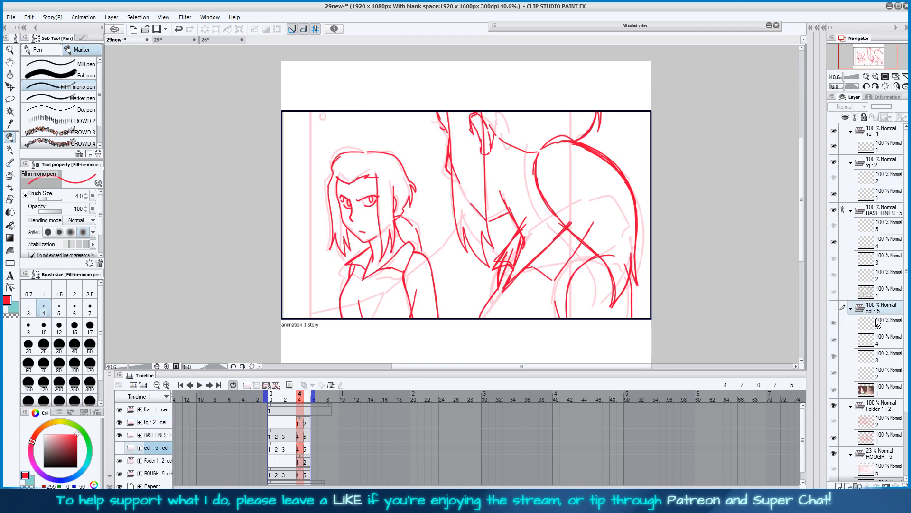
{"action": "left_click", "coordinate": [879, 213]}
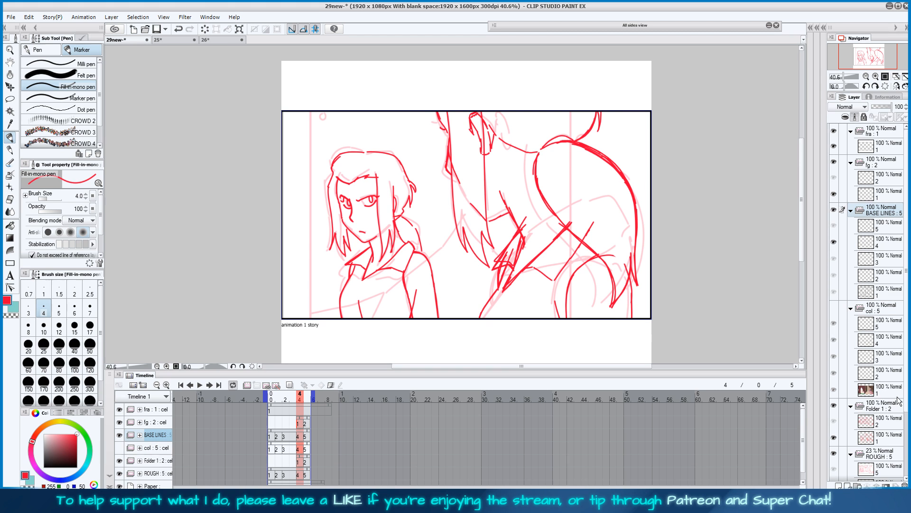
{"action": "left_click", "coordinate": [878, 163]}
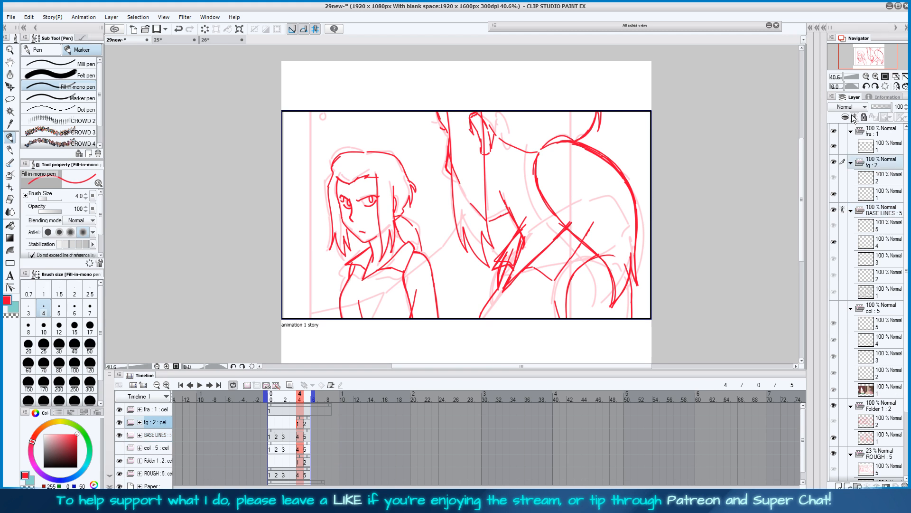
Lower the opacity of Folder 1 to 58% so its red sketches appear lighter
{"action": "scroll", "coordinate": [893, 375], "scroll_direction": "down", "scroll_amount": 3}
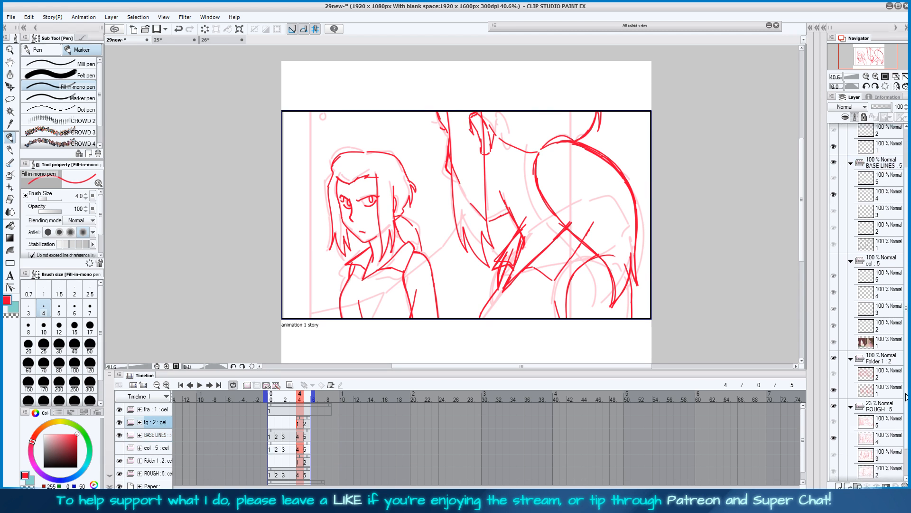
{"action": "left_click", "coordinate": [882, 325]}
{"action": "left_click", "coordinate": [876, 107]}
{"action": "left_click", "coordinate": [882, 375]}
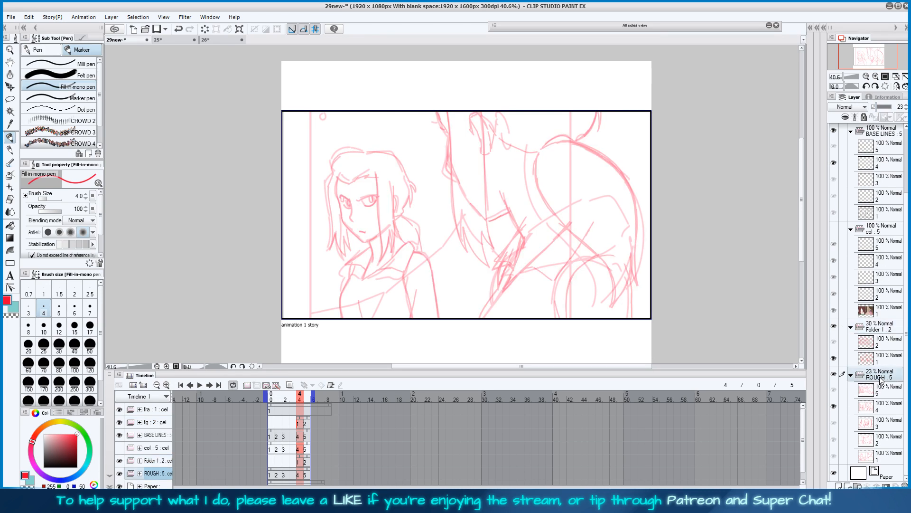
{"action": "left_click", "coordinate": [882, 327]}
{"action": "left_click", "coordinate": [884, 107]}
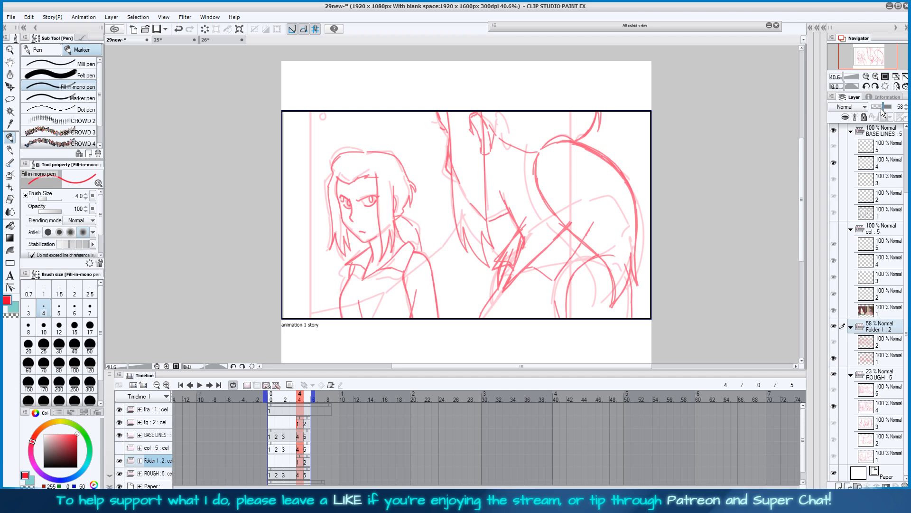
Select the fg cel at frame 4 and set up the G-pen in black with a brush size of 7
{"action": "left_click", "coordinate": [303, 423]}
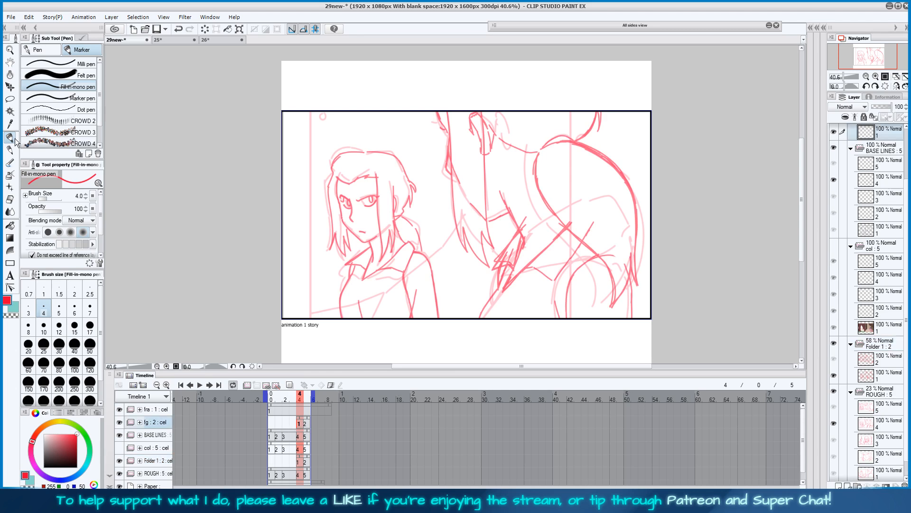
{"action": "left_click", "coordinate": [51, 49]}
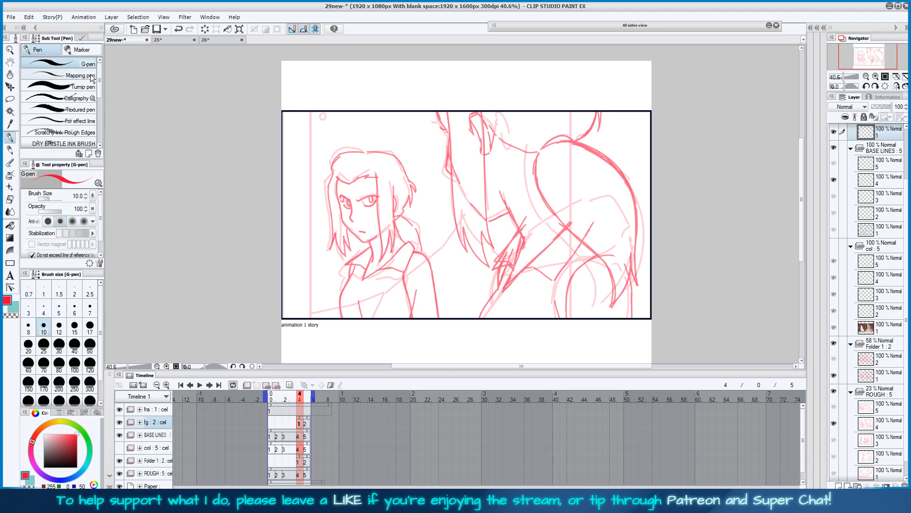
{"action": "left_click", "coordinate": [59, 309]}
{"action": "left_click", "coordinate": [44, 467]}
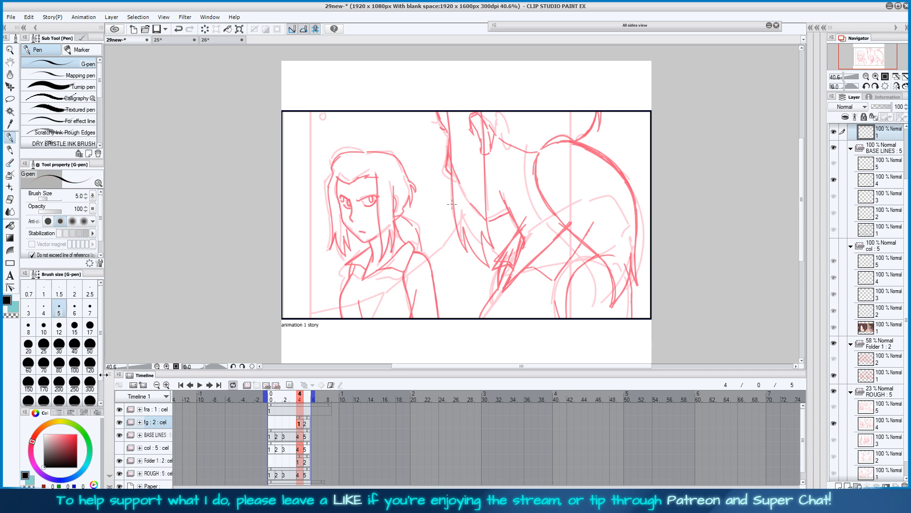
{"action": "left_click", "coordinate": [90, 309]}
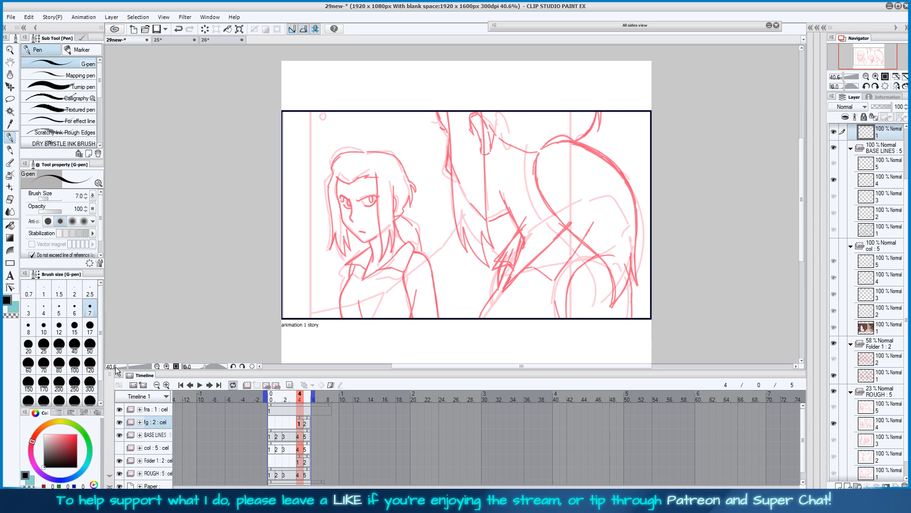
Examine frames 4 and 5 in mirrored view through their BASE LINES cels, ending on frame 5 unmirrored
{"action": "left_click", "coordinate": [897, 86]}
{"action": "left_click", "coordinate": [877, 77]}
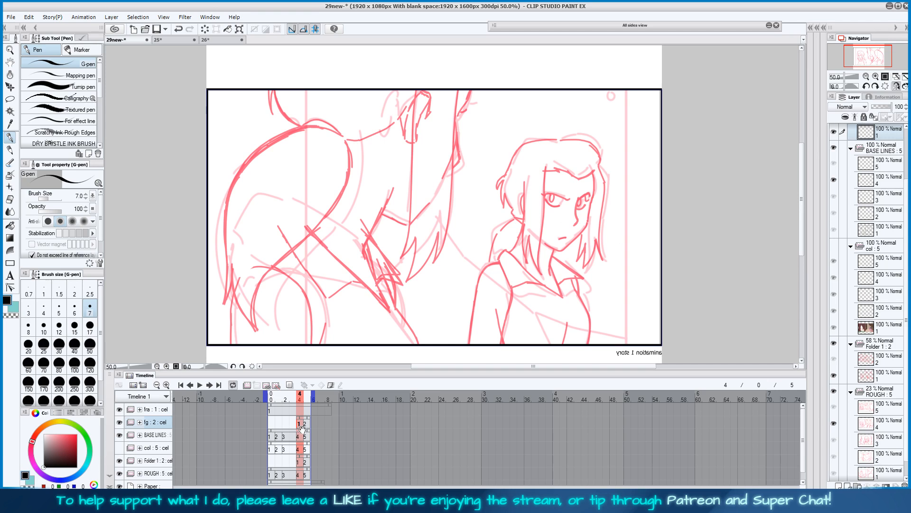
{"action": "left_click", "coordinate": [295, 436]}
{"action": "left_click", "coordinate": [300, 438]}
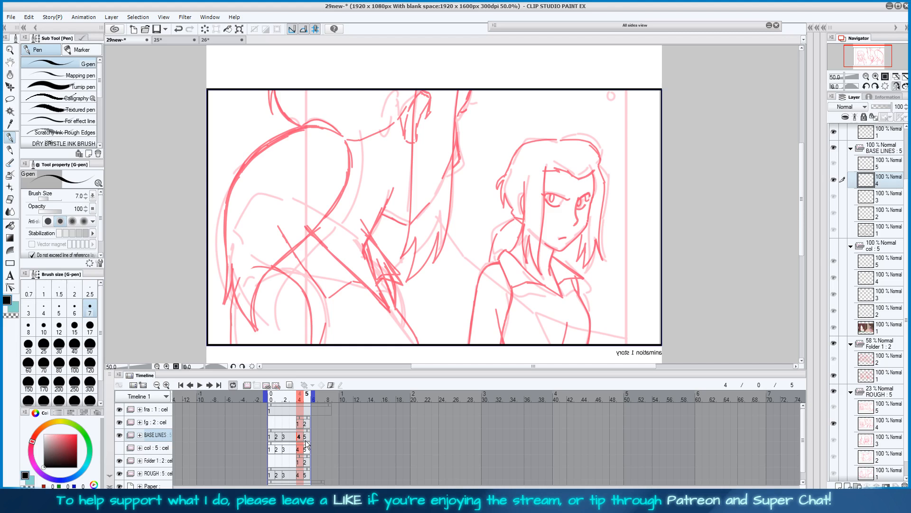
{"action": "left_click", "coordinate": [306, 440]}
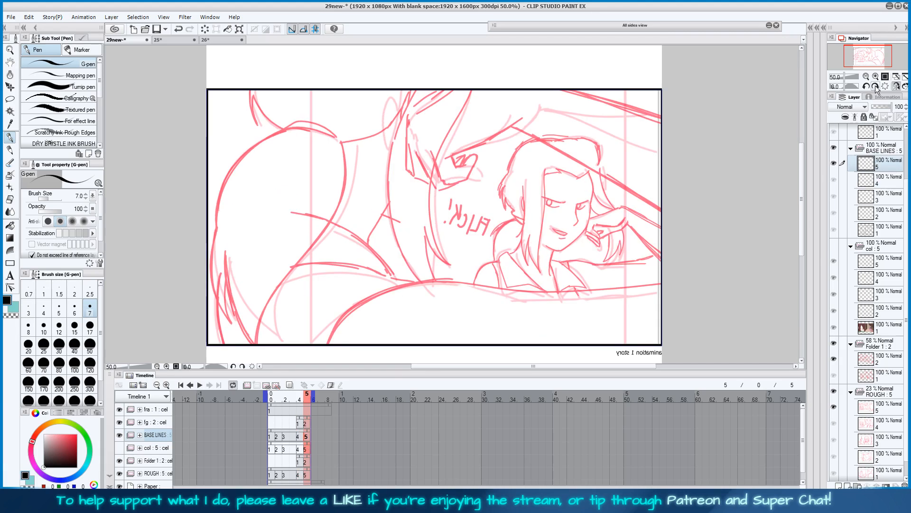
{"action": "left_click", "coordinate": [896, 86]}
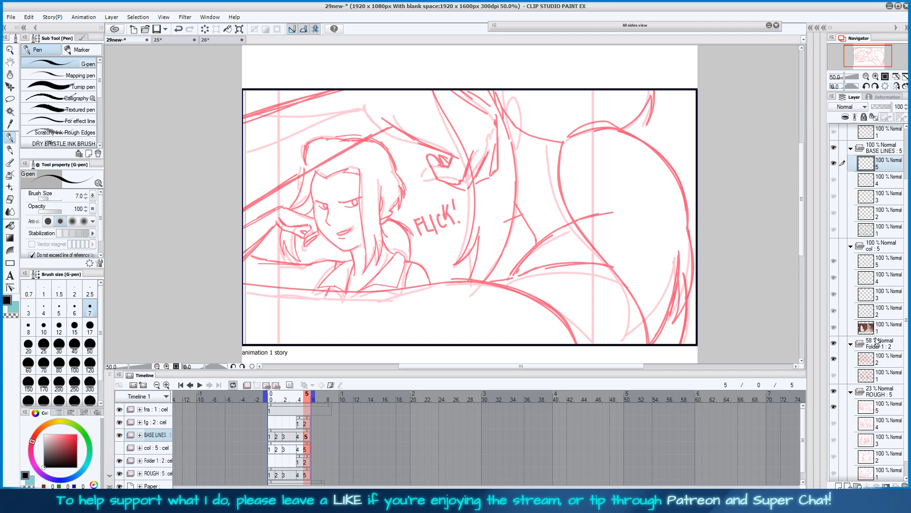
Compare Folder 1's two cels and erase the foreground character's flicking hand from the frame 5 cel
{"action": "left_click", "coordinate": [884, 358]}
{"action": "left_click", "coordinate": [878, 374]}
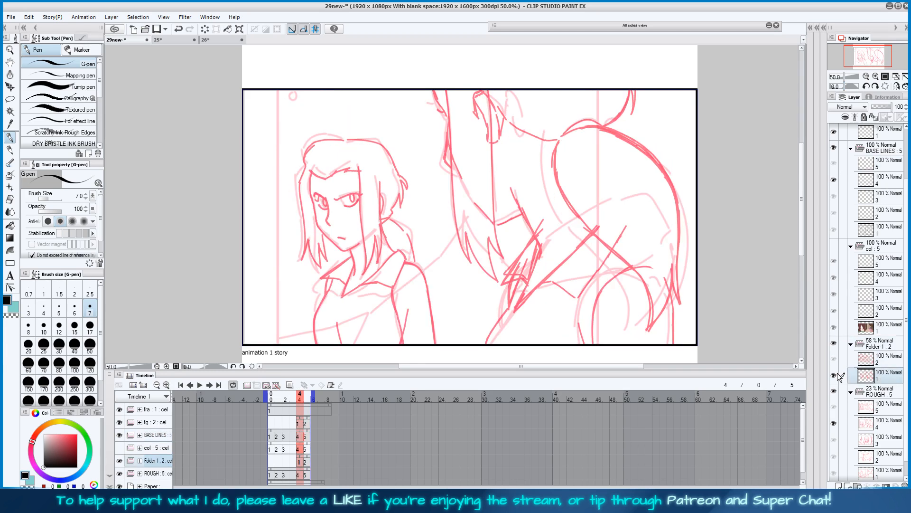
{"action": "left_click", "coordinate": [882, 362]}
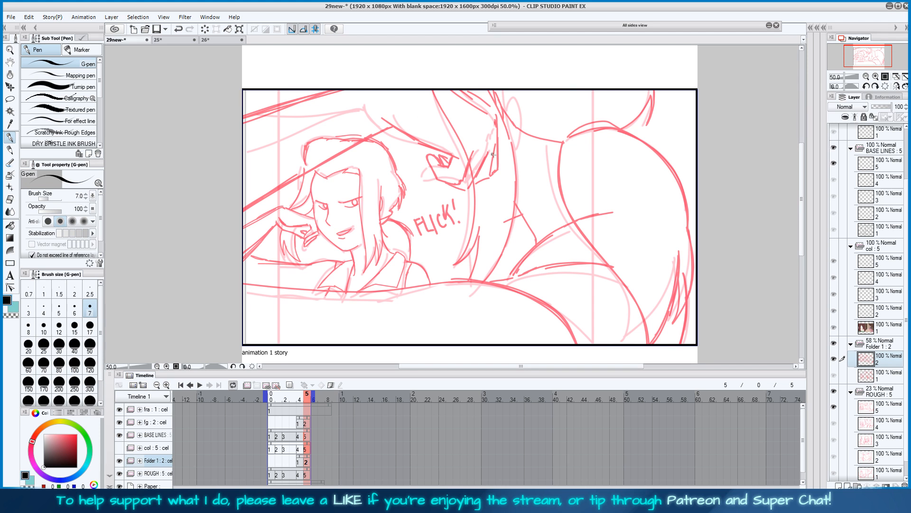
{"action": "left_click", "coordinate": [881, 373]}
{"action": "left_click", "coordinate": [885, 364]}
{"action": "mouse_move", "coordinate": [442, 161]}
{"action": "left_mouse_down"}
{"action": "mouse_move", "coordinate": [452, 190]}
{"action": "mouse_move", "coordinate": [460, 164]}
{"action": "mouse_move", "coordinate": [410, 139]}
{"action": "mouse_move", "coordinate": [393, 118]}
{"action": "mouse_move", "coordinate": [462, 178]}
{"action": "mouse_move", "coordinate": [476, 151]}
{"action": "mouse_move", "coordinate": [490, 181]}
{"action": "mouse_move", "coordinate": [491, 113]}
{"action": "mouse_move", "coordinate": [470, 102]}
{"action": "left_mouse_up"}
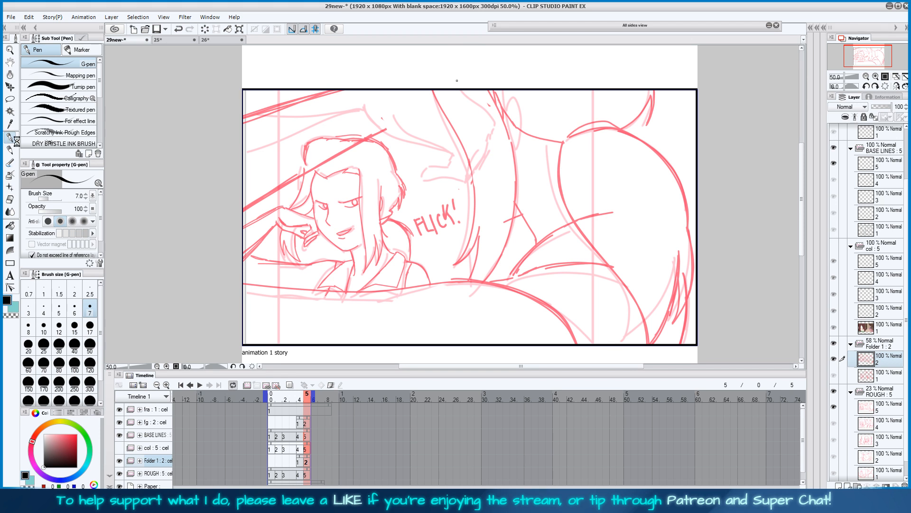
Check frame 5's composition in mirrored and normal view, and set the G-pen size to 5
{"action": "left_click", "coordinate": [896, 86]}
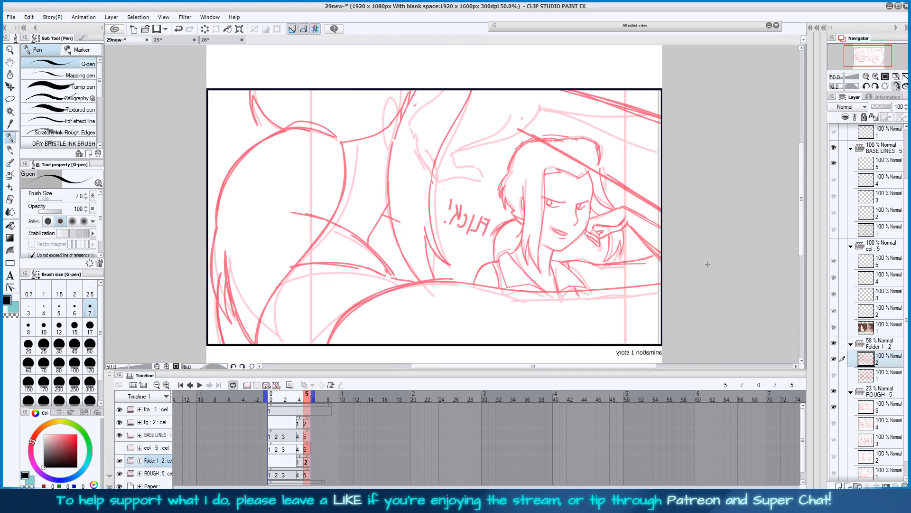
{"action": "left_click_drag", "start_coordinate": [732, 265], "coordinate": [699, 270]}
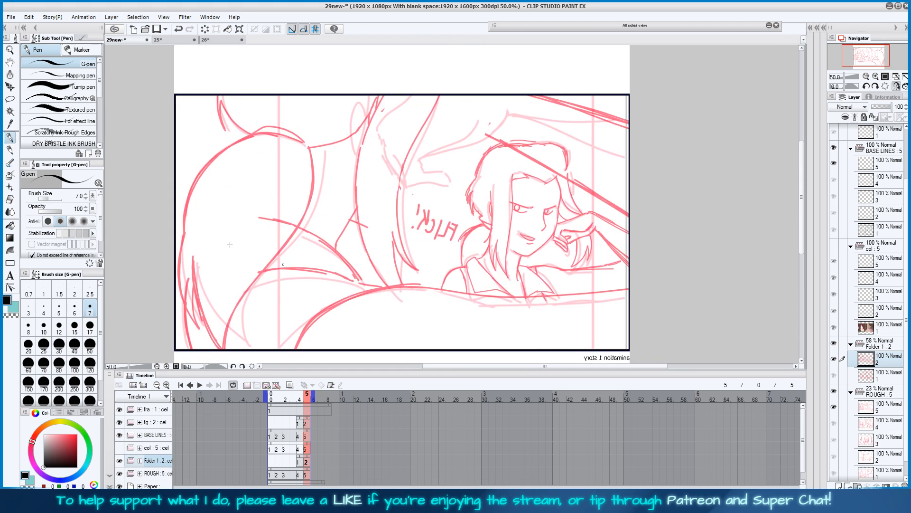
{"action": "left_click", "coordinate": [44, 328]}
{"action": "left_click", "coordinate": [59, 309]}
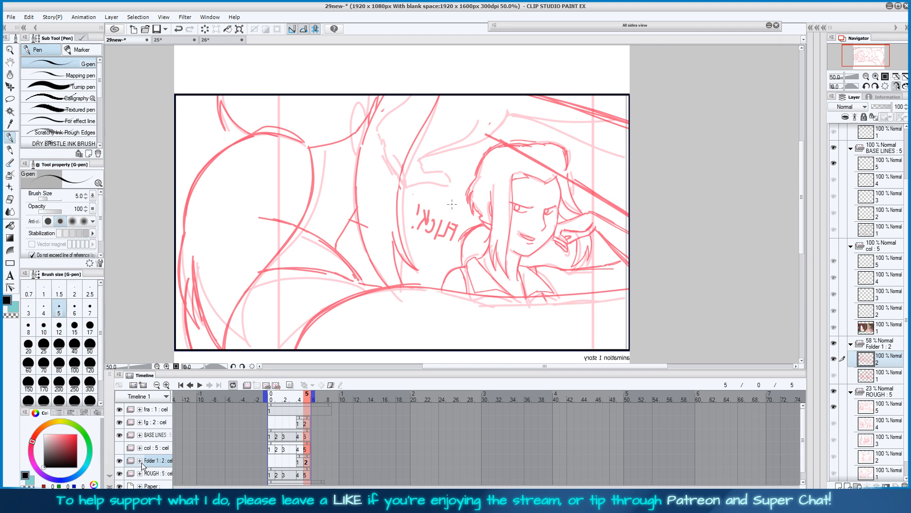
{"action": "left_click", "coordinate": [896, 86]}
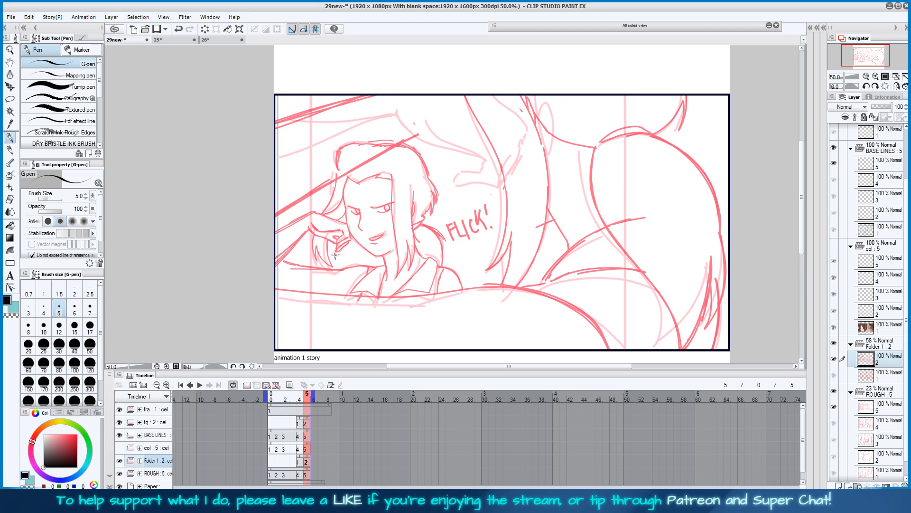
{"action": "left_click", "coordinate": [896, 86]}
{"action": "left_click", "coordinate": [897, 88]}
Erase the background character's hand beside her face in frame 5 and switch to the Fill-in-mono pen
{"action": "mouse_move", "coordinate": [337, 245]}
{"action": "left_mouse_down"}
{"action": "mouse_move", "coordinate": [334, 235]}
{"action": "mouse_move", "coordinate": [350, 246]}
{"action": "mouse_move", "coordinate": [345, 233]}
{"action": "mouse_move", "coordinate": [314, 233]}
{"action": "mouse_move", "coordinate": [343, 251]}
{"action": "mouse_move", "coordinate": [332, 251]}
{"action": "left_mouse_up"}
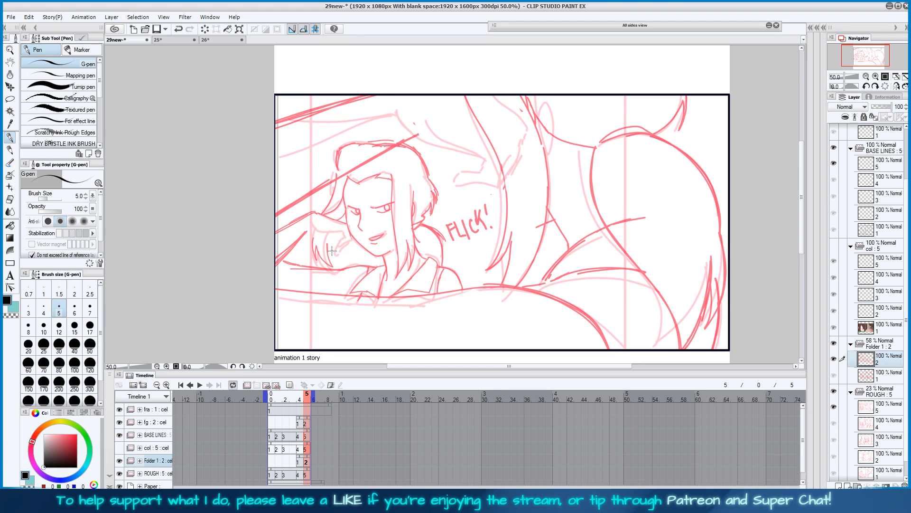
{"action": "left_click", "coordinate": [876, 76]}
{"action": "left_click", "coordinate": [896, 86]}
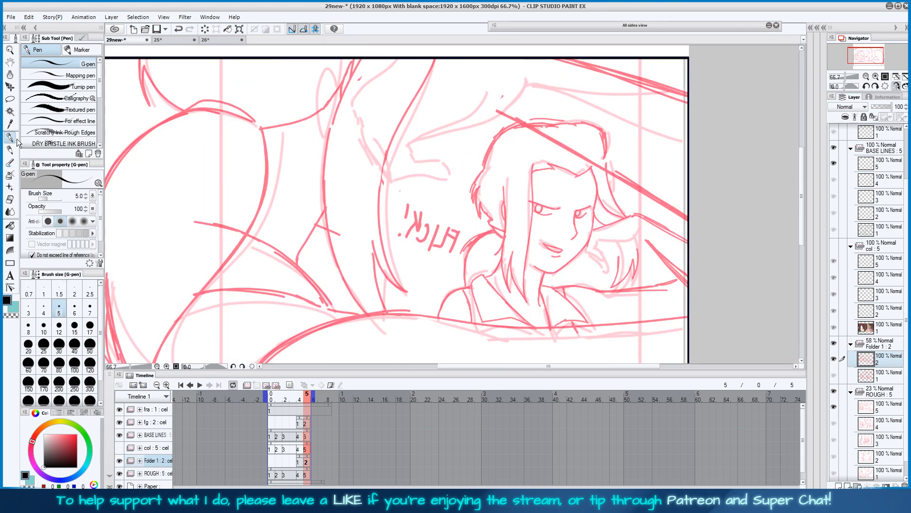
{"action": "left_click", "coordinate": [896, 86]}
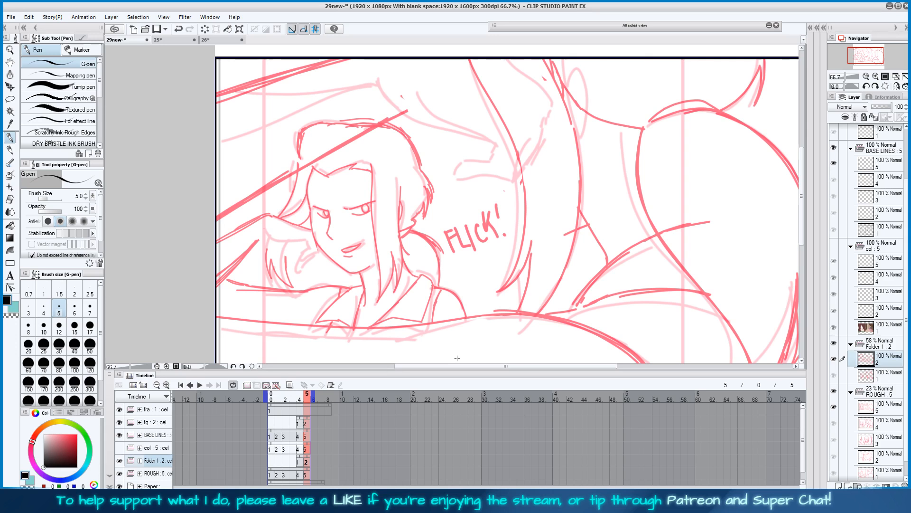
{"action": "left_click", "coordinate": [82, 49]}
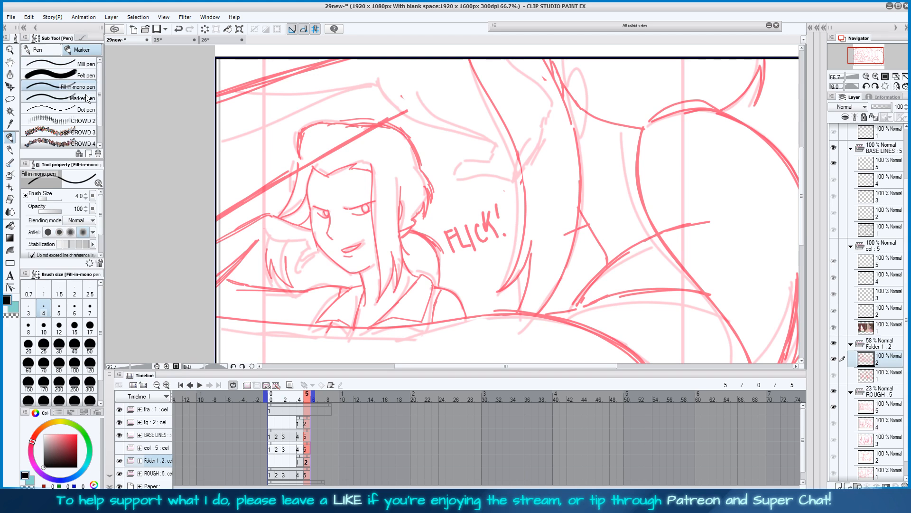
{"action": "left_click", "coordinate": [896, 86]}
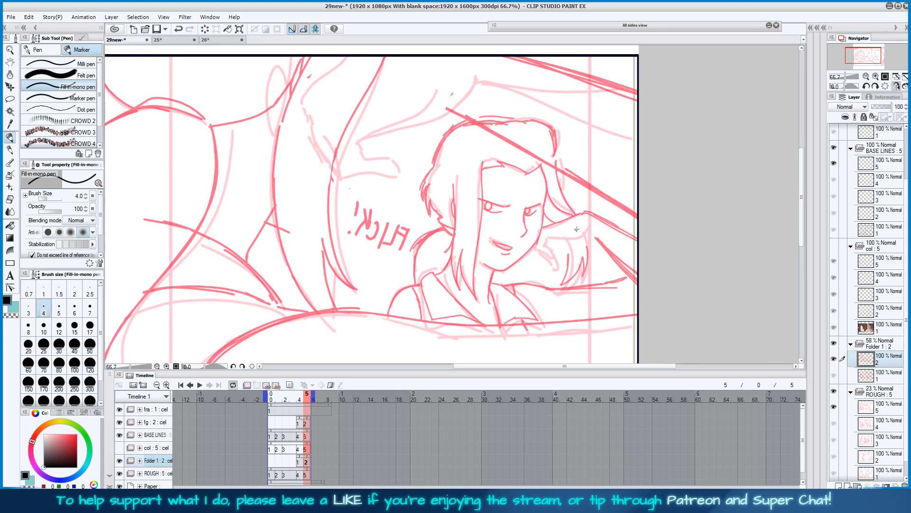
Try redrawing the background character's fingers in black, and undo those strokes together with the erasure of her hand
{"action": "left_click_drag", "start_coordinate": [568, 231], "coordinate": [552, 250]}
{"action": "left_click_drag", "start_coordinate": [552, 250], "coordinate": [573, 242]}
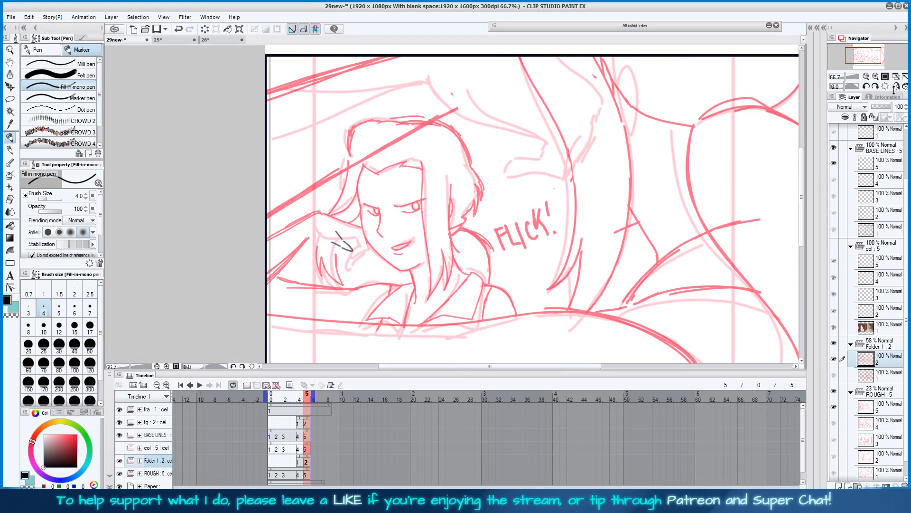
{"action": "left_click", "coordinate": [894, 86]}
{"action": "key", "text": "ctrl+z"}
{"action": "key", "text": "ctrl+z"}
{"action": "key", "text": "ctrl+z"}
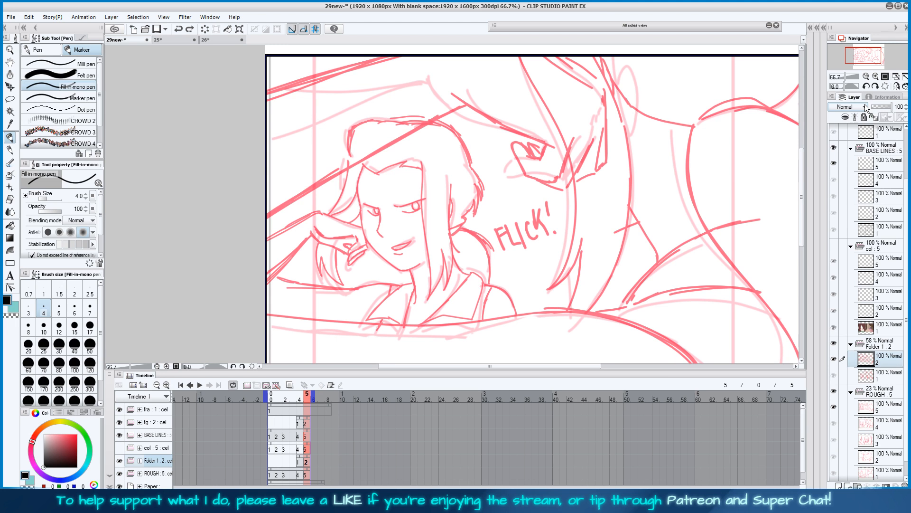
{"action": "key", "text": "ctrl+y"}
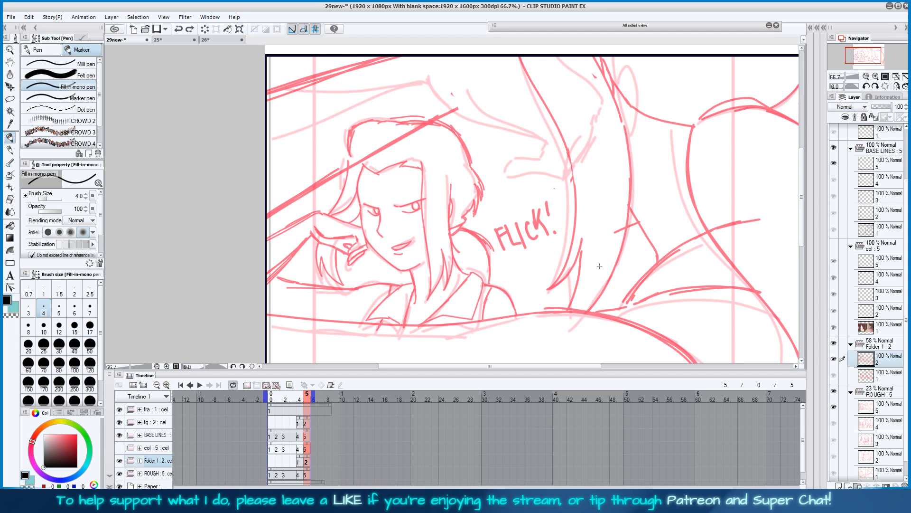
Set the Fill-in-mono pen size to 5 and compare Folder 1's frame 4 and frame 5 cels
{"action": "left_click", "coordinate": [61, 309]}
{"action": "left_click", "coordinate": [885, 374]}
{"action": "left_click", "coordinate": [882, 360]}
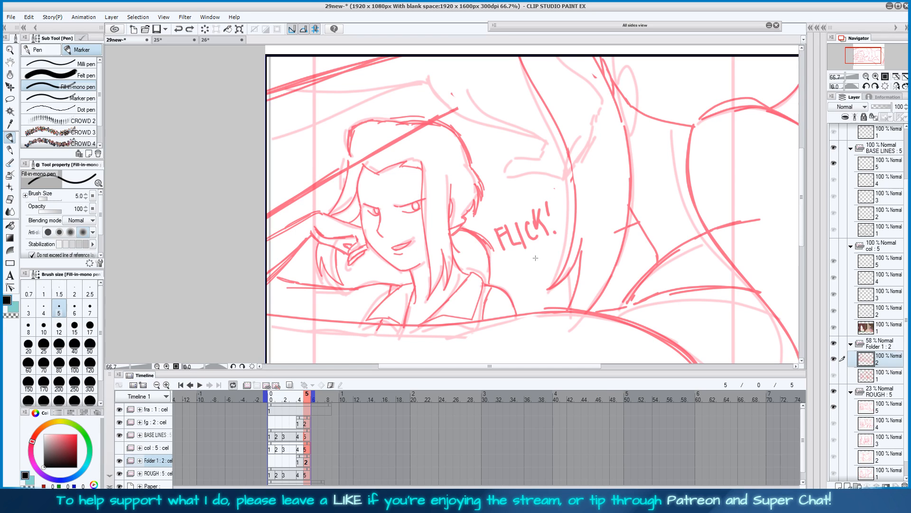
{"action": "left_click_drag", "start_coordinate": [536, 257], "coordinate": [529, 278]}
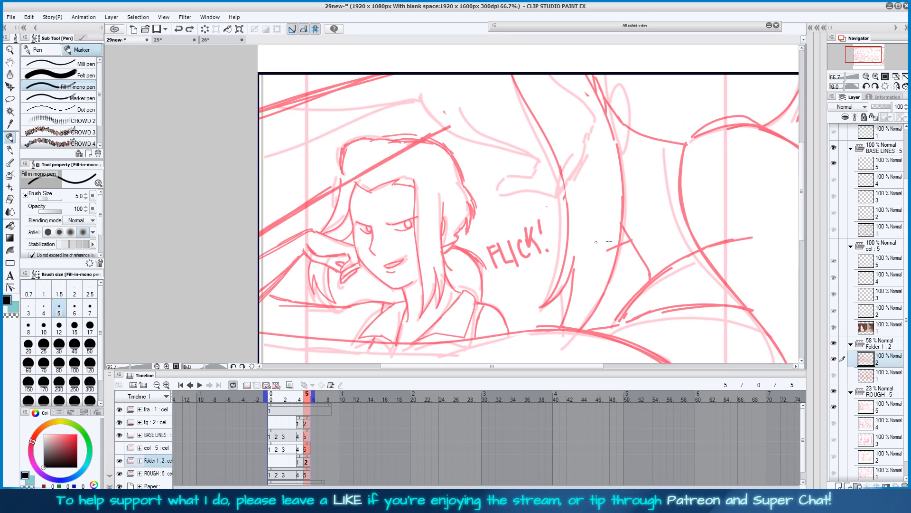
{"action": "left_click", "coordinate": [885, 372]}
{"action": "left_click", "coordinate": [883, 361]}
Sketch the foreground character's flicking hand in black above the FLICK! text in frame 5, with wrist, palm and curled fingers
{"action": "left_click_drag", "start_coordinate": [599, 272], "coordinate": [578, 277]}
{"action": "mouse_move", "coordinate": [445, 116]}
{"action": "left_mouse_down"}
{"action": "mouse_move", "coordinate": [565, 179]}
{"action": "mouse_move", "coordinate": [558, 151]}
{"action": "mouse_move", "coordinate": [491, 93]}
{"action": "mouse_move", "coordinate": [566, 111]}
{"action": "mouse_move", "coordinate": [572, 159]}
{"action": "mouse_move", "coordinate": [566, 152]}
{"action": "mouse_move", "coordinate": [526, 177]}
{"action": "left_mouse_up"}
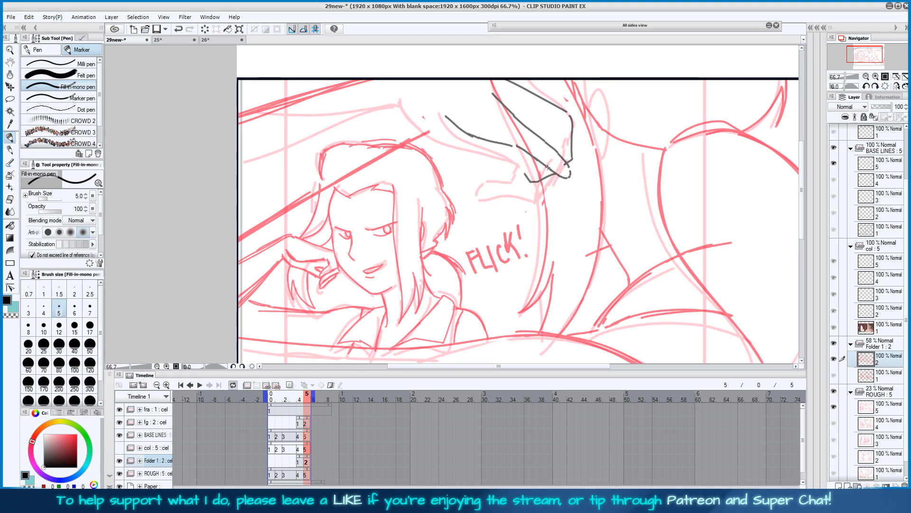
{"action": "key", "text": "ctrl+z"}
{"action": "mouse_move", "coordinate": [524, 123]}
{"action": "left_mouse_down"}
{"action": "mouse_move", "coordinate": [543, 129]}
{"action": "mouse_move", "coordinate": [549, 179]}
{"action": "mouse_move", "coordinate": [565, 175]}
{"action": "mouse_move", "coordinate": [505, 108]}
{"action": "left_mouse_up"}
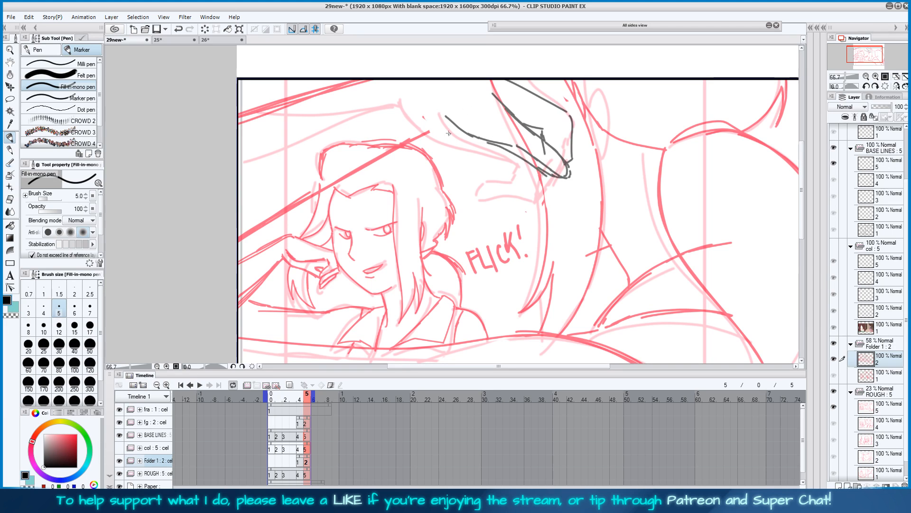
{"action": "left_click_drag", "start_coordinate": [416, 113], "coordinate": [489, 145]}
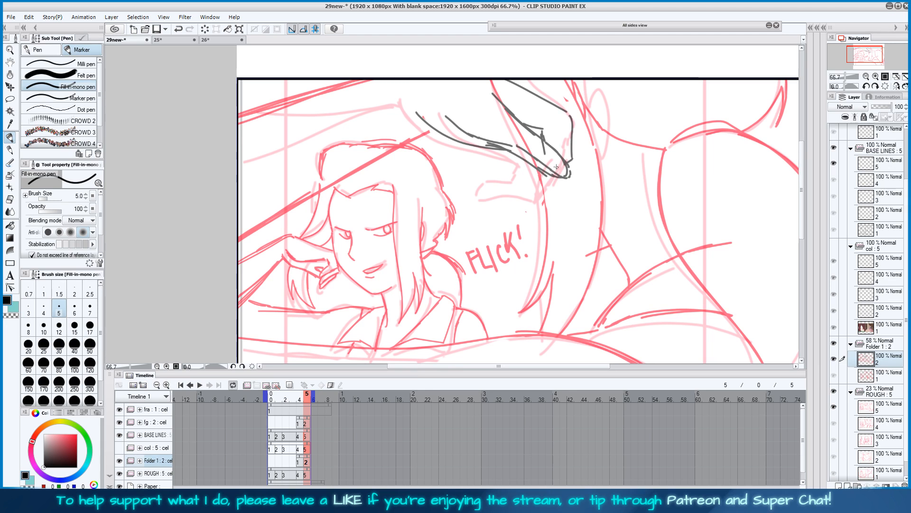
{"action": "mouse_move", "coordinate": [544, 154]}
{"action": "left_mouse_down"}
{"action": "mouse_move", "coordinate": [517, 179]}
{"action": "mouse_move", "coordinate": [549, 182]}
{"action": "mouse_move", "coordinate": [576, 154]}
{"action": "mouse_move", "coordinate": [562, 107]}
{"action": "mouse_move", "coordinate": [516, 80]}
{"action": "left_mouse_up"}
{"action": "mouse_move", "coordinate": [544, 184]}
{"action": "left_mouse_down"}
{"action": "mouse_move", "coordinate": [497, 201]}
{"action": "mouse_move", "coordinate": [513, 183]}
{"action": "mouse_move", "coordinate": [492, 200]}
{"action": "mouse_move", "coordinate": [511, 200]}
{"action": "mouse_move", "coordinate": [513, 191]}
{"action": "mouse_move", "coordinate": [470, 200]}
{"action": "mouse_move", "coordinate": [470, 188]}
{"action": "mouse_move", "coordinate": [510, 177]}
{"action": "mouse_move", "coordinate": [501, 179]}
{"action": "mouse_move", "coordinate": [501, 155]}
{"action": "left_mouse_up"}
{"action": "left_click_drag", "start_coordinate": [503, 159], "coordinate": [472, 187]}
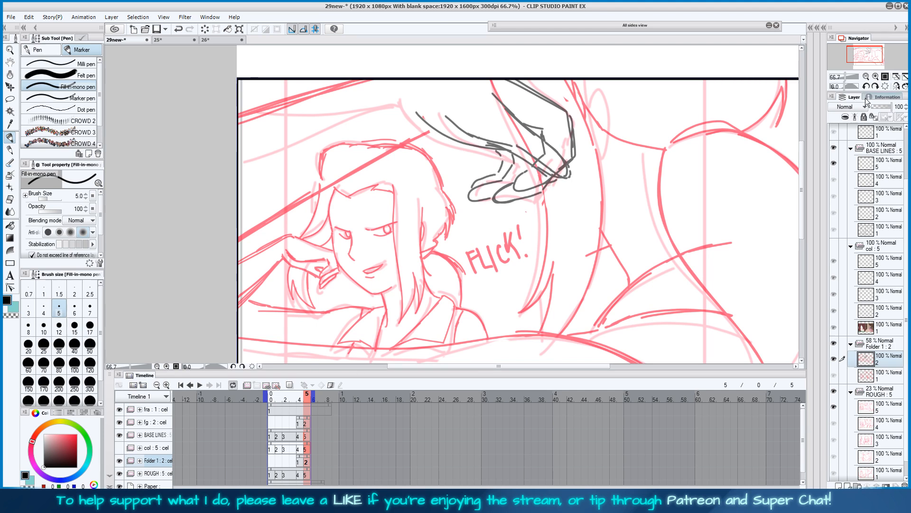
Close the end of the flicking hand's arm in black in frame 5 and extend it with long diagonal lines over the background character's head to the panel border
{"action": "left_click", "coordinate": [897, 86]}
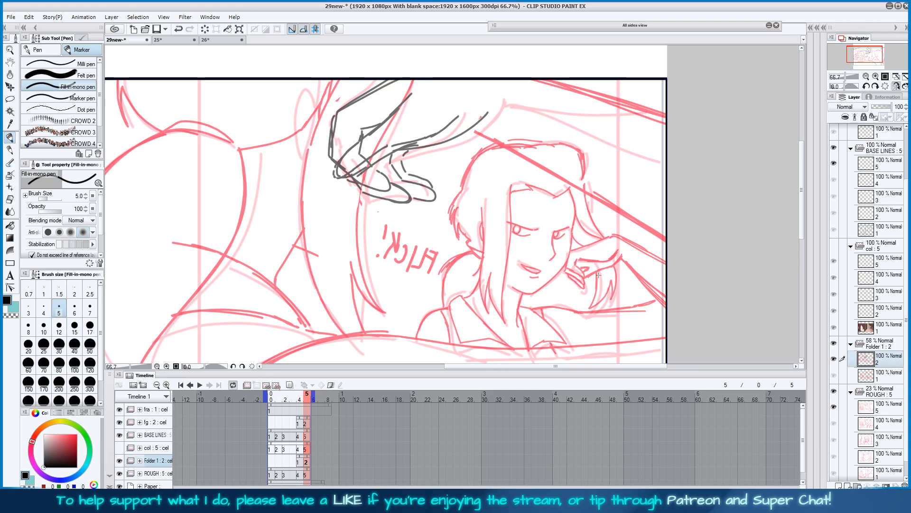
{"action": "left_click_drag", "start_coordinate": [594, 264], "coordinate": [597, 269]}
{"action": "mouse_move", "coordinate": [483, 124]}
{"action": "left_mouse_down"}
{"action": "mouse_move", "coordinate": [494, 114]}
{"action": "mouse_move", "coordinate": [478, 111]}
{"action": "mouse_move", "coordinate": [502, 130]}
{"action": "left_mouse_up"}
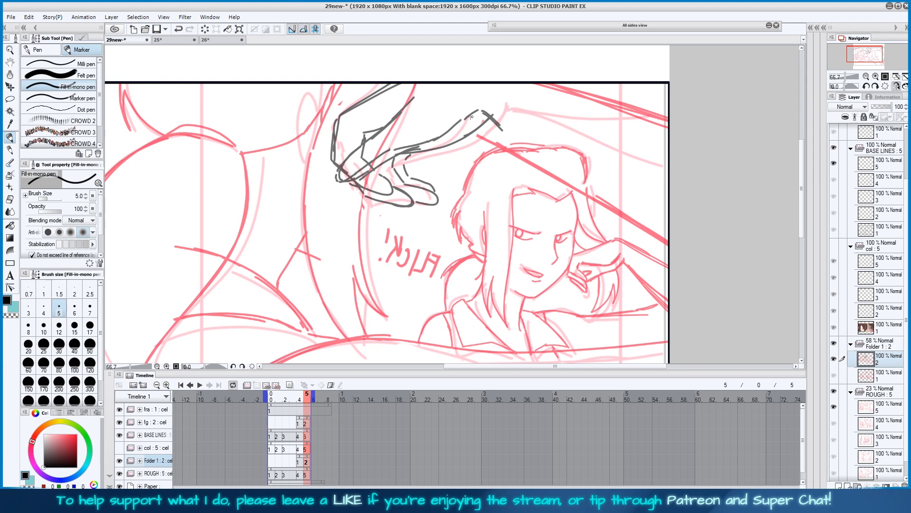
{"action": "left_click", "coordinate": [897, 86]}
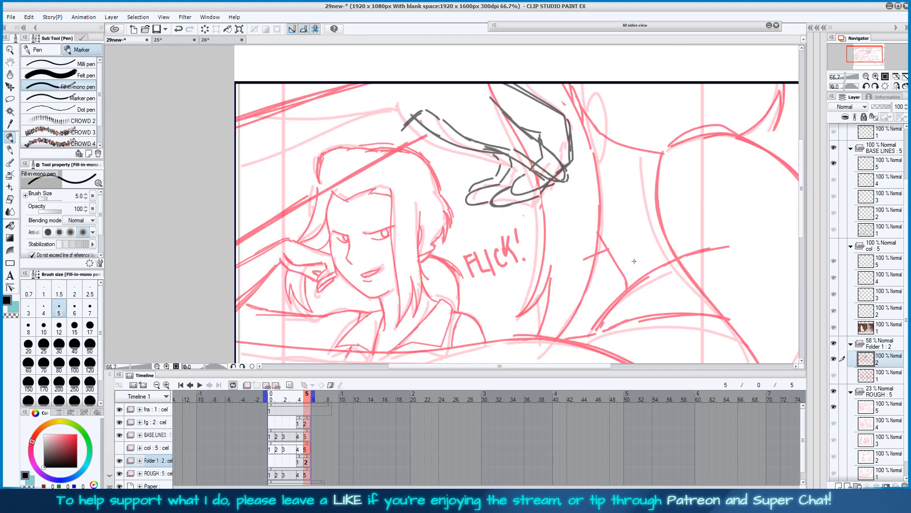
{"action": "left_click_drag", "start_coordinate": [605, 240], "coordinate": [610, 233]}
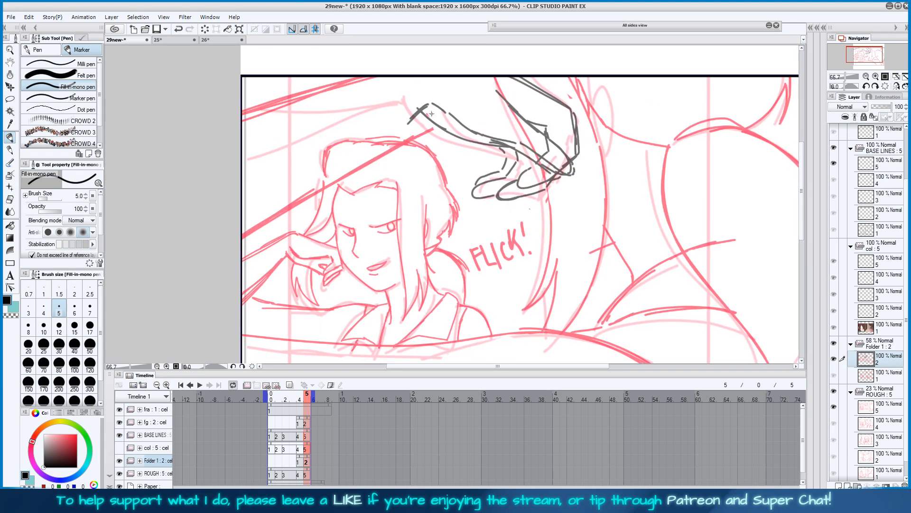
{"action": "mouse_move", "coordinate": [436, 110]}
{"action": "left_mouse_down"}
{"action": "mouse_move", "coordinate": [214, 232]}
{"action": "mouse_move", "coordinate": [431, 112]}
{"action": "mouse_move", "coordinate": [404, 128]}
{"action": "mouse_move", "coordinate": [450, 115]}
{"action": "mouse_move", "coordinate": [435, 104]}
{"action": "mouse_move", "coordinate": [206, 236]}
{"action": "left_mouse_up"}
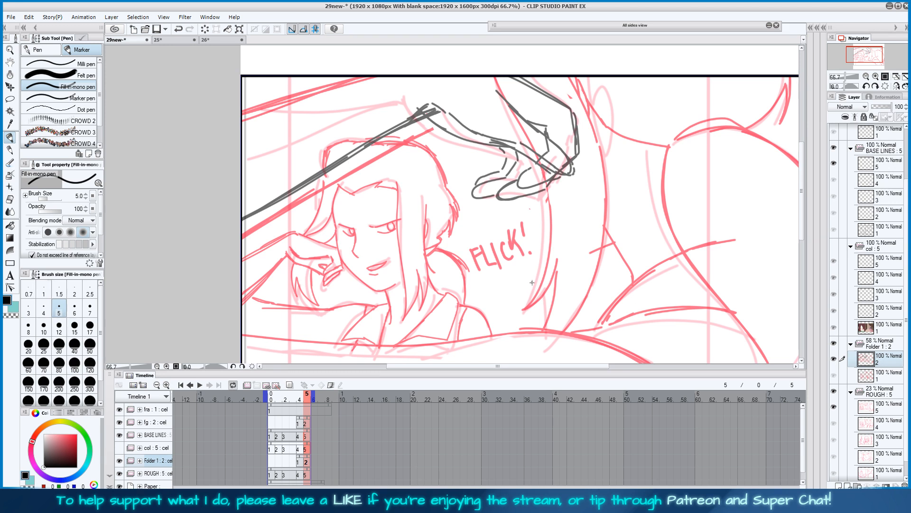
Check the proportions of the redrawn hand and arm in mirrored and normal view, and at 50% zoom
{"action": "left_click_drag", "start_coordinate": [528, 284], "coordinate": [532, 279]}
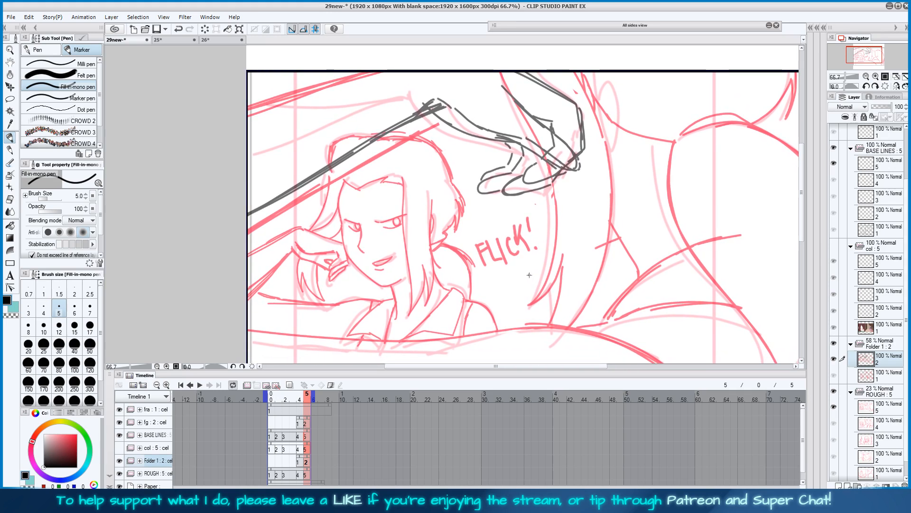
{"action": "left_click", "coordinate": [896, 86]}
{"action": "left_click_drag", "start_coordinate": [573, 295], "coordinate": [539, 318]}
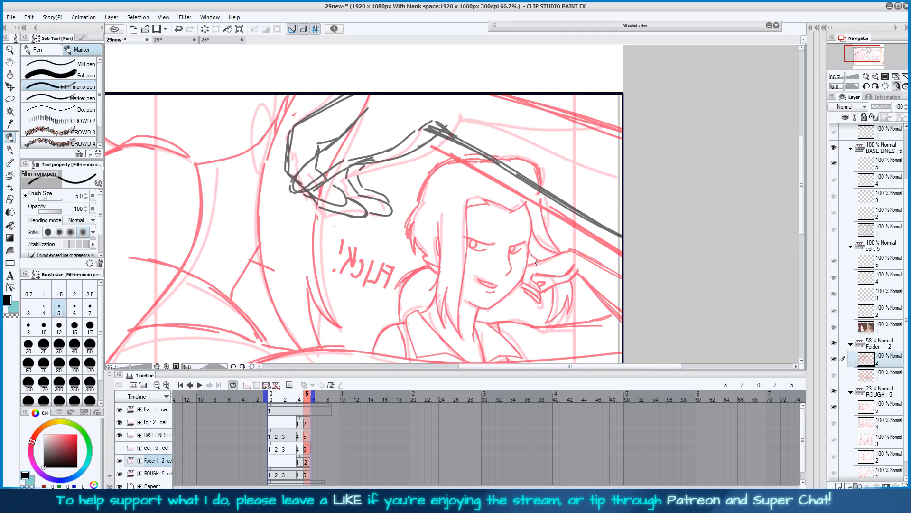
{"action": "left_click_drag", "start_coordinate": [539, 288], "coordinate": [549, 278]}
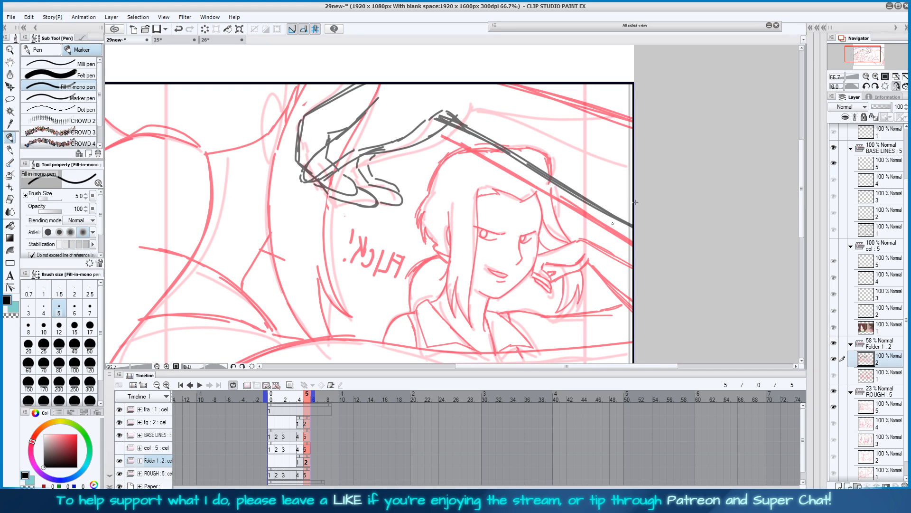
{"action": "left_click", "coordinate": [896, 86]}
{"action": "left_click_drag", "start_coordinate": [646, 225], "coordinate": [630, 224]}
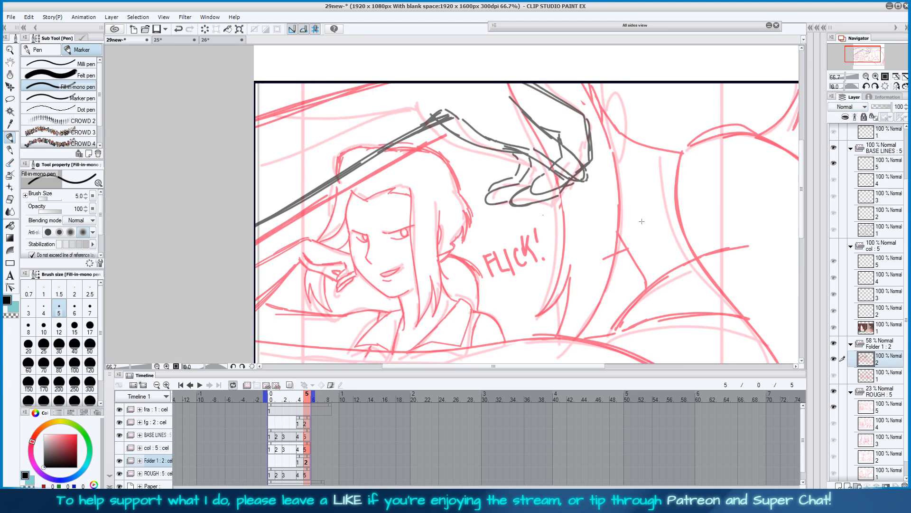
{"action": "left_click", "coordinate": [867, 77]}
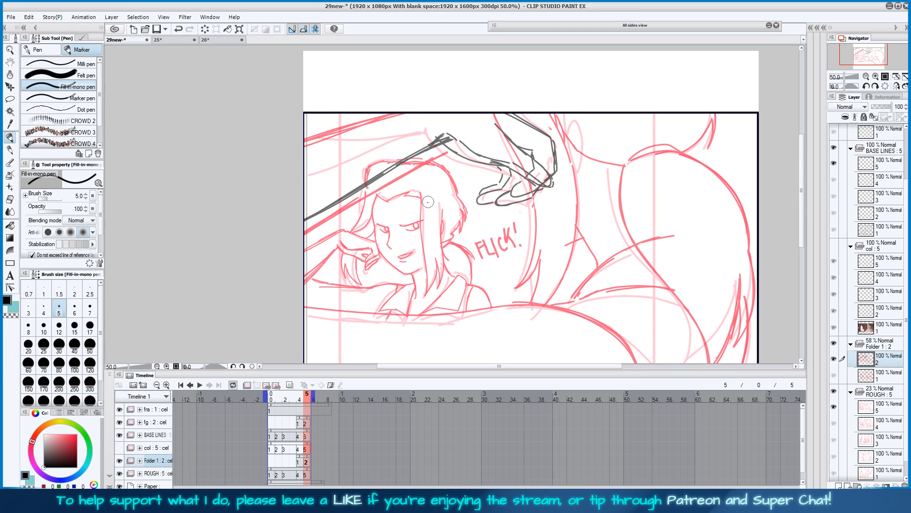
{"action": "mouse_move", "coordinate": [451, 166]}
{"action": "left_mouse_down"}
{"action": "mouse_move", "coordinate": [304, 247]}
{"action": "mouse_move", "coordinate": [444, 165]}
{"action": "left_mouse_up"}
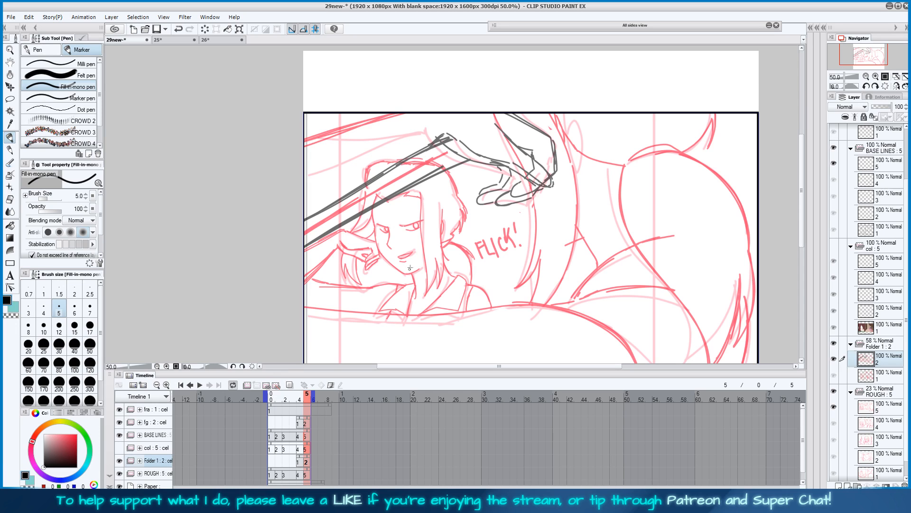
{"action": "key", "text": "ctrl+z"}
{"action": "key", "text": "ctrl+z"}
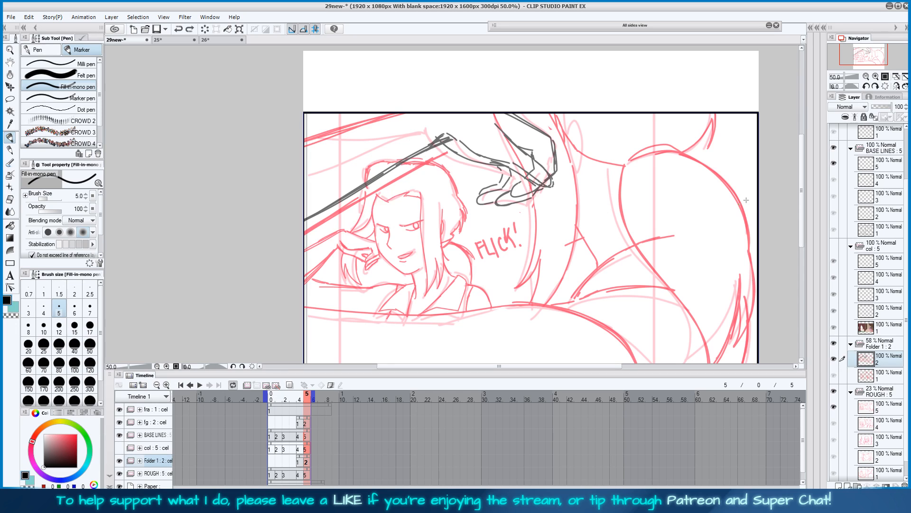
Lasso the black flicking hand in frame 5 and transform it slightly downward, closer to the FLICK! text
{"action": "key", "text": "ctrl+plus"}
{"action": "left_click", "coordinate": [10, 99]}
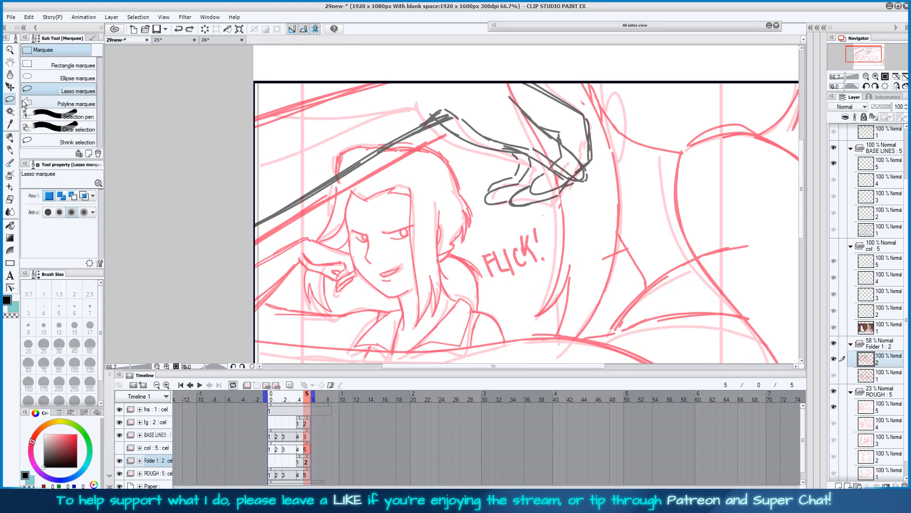
{"action": "mouse_move", "coordinate": [511, 217]}
{"action": "left_mouse_down"}
{"action": "mouse_move", "coordinate": [436, 123]}
{"action": "mouse_move", "coordinate": [438, 98]}
{"action": "mouse_move", "coordinate": [559, 61]}
{"action": "mouse_move", "coordinate": [589, 122]}
{"action": "mouse_move", "coordinate": [558, 213]}
{"action": "left_mouse_up"}
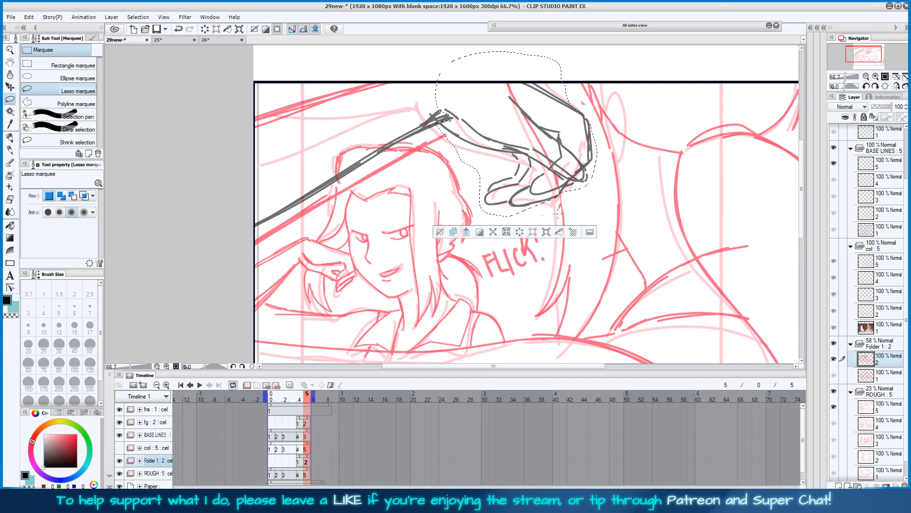
{"action": "key", "text": "ctrl+t"}
{"action": "left_click_drag", "start_coordinate": [575, 178], "coordinate": [578, 199]}
{"action": "left_click", "coordinate": [498, 250]}
{"action": "left_click", "coordinate": [448, 246]}
{"action": "left_click_drag", "start_coordinate": [446, 130], "coordinate": [461, 137]}
Draw black forearm lines to the panel border, join them to the moved hand's wrist and palm, and trace the arm's upper edge
{"action": "key", "text": "p"}
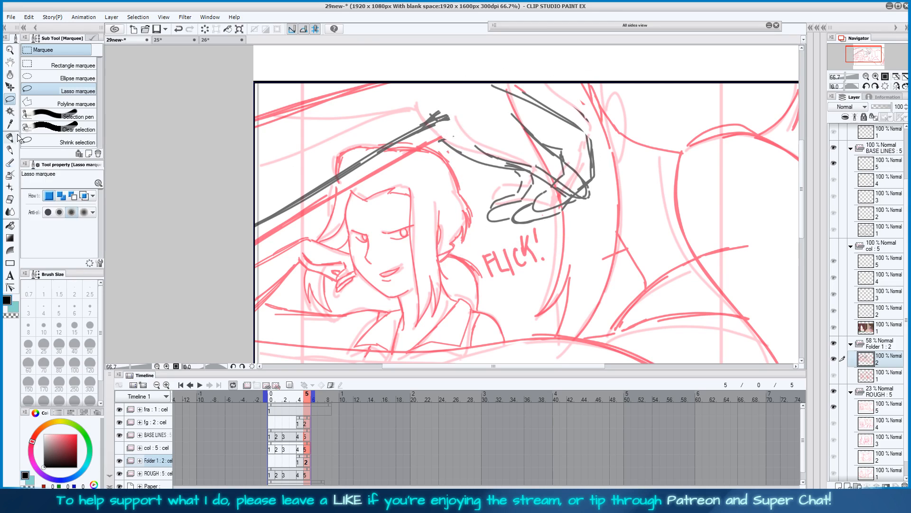
{"action": "left_click_drag", "start_coordinate": [441, 131], "coordinate": [234, 243]}
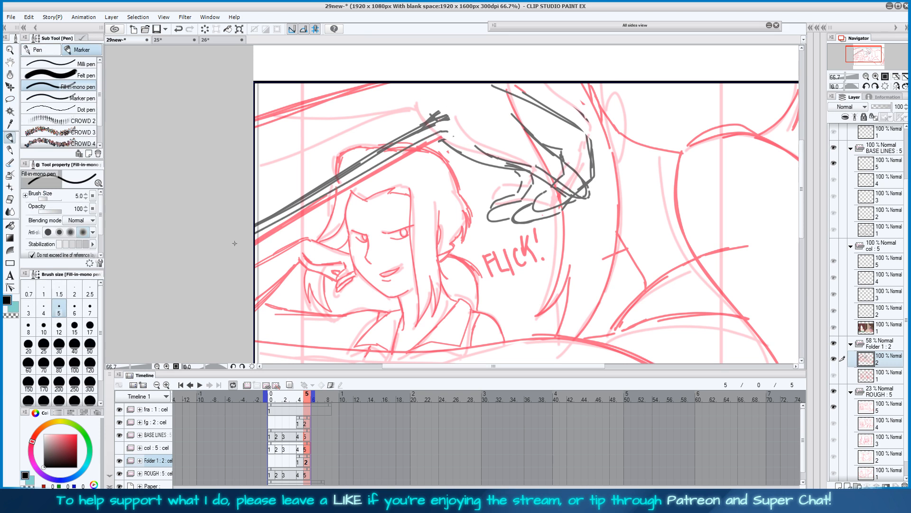
{"action": "mouse_move", "coordinate": [401, 154]}
{"action": "left_mouse_down"}
{"action": "mouse_move", "coordinate": [460, 131]}
{"action": "mouse_move", "coordinate": [454, 133]}
{"action": "mouse_move", "coordinate": [485, 153]}
{"action": "left_mouse_up"}
{"action": "mouse_move", "coordinate": [483, 152]}
{"action": "left_mouse_down"}
{"action": "mouse_move", "coordinate": [451, 131]}
{"action": "mouse_move", "coordinate": [435, 134]}
{"action": "mouse_move", "coordinate": [465, 158]}
{"action": "mouse_move", "coordinate": [533, 173]}
{"action": "mouse_move", "coordinate": [583, 202]}
{"action": "mouse_move", "coordinate": [588, 189]}
{"action": "mouse_move", "coordinate": [552, 153]}
{"action": "left_mouse_up"}
{"action": "left_click_drag", "start_coordinate": [526, 121], "coordinate": [540, 141]}
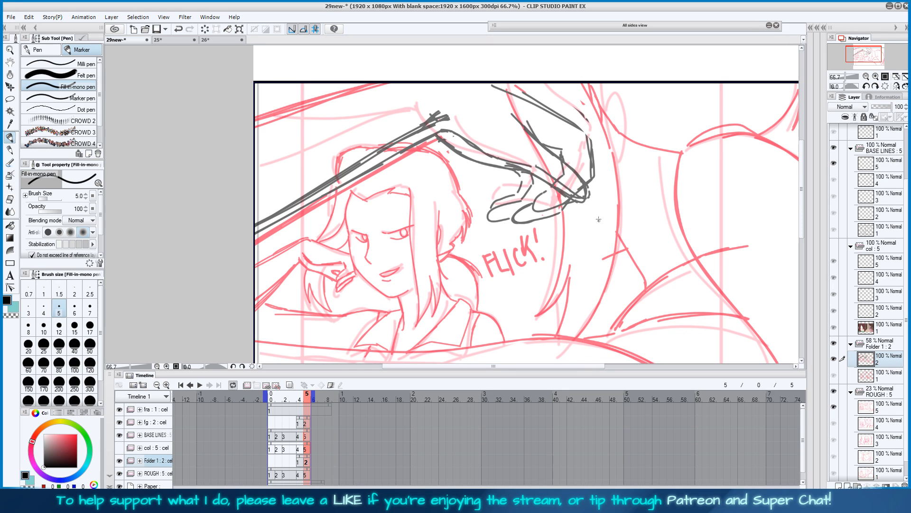
{"action": "mouse_move", "coordinate": [587, 178]}
{"action": "left_mouse_down"}
{"action": "mouse_move", "coordinate": [585, 130]}
{"action": "mouse_move", "coordinate": [507, 82]}
{"action": "left_mouse_up"}
{"action": "mouse_move", "coordinate": [361, 84]}
{"action": "left_mouse_down"}
{"action": "mouse_move", "coordinate": [255, 115]}
{"action": "mouse_move", "coordinate": [281, 107]}
{"action": "left_mouse_up"}
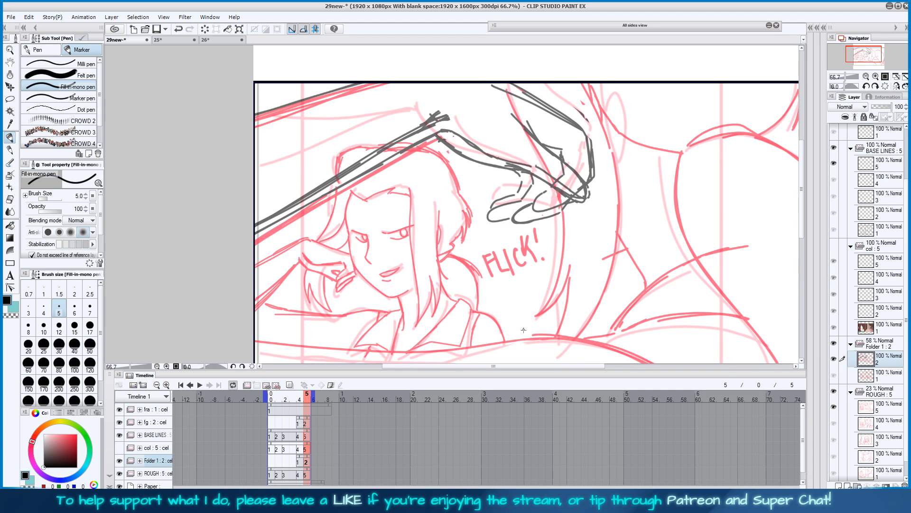
Check the repositioned hand and arm in mirrored and normal view, with the whole panel fitted on screen
{"action": "scroll", "coordinate": [555, 287], "scroll_direction": "down", "scroll_amount": 1}
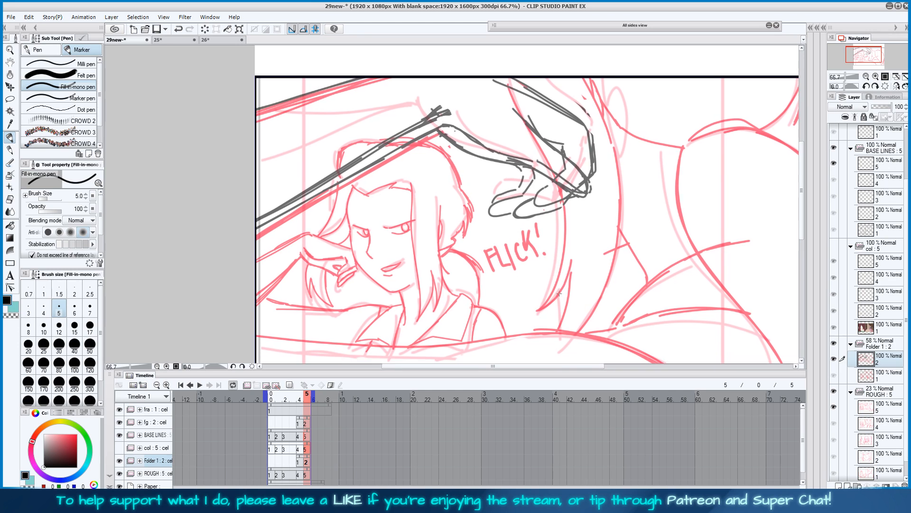
{"action": "scroll", "coordinate": [558, 287], "scroll_direction": "down", "scroll_amount": 1}
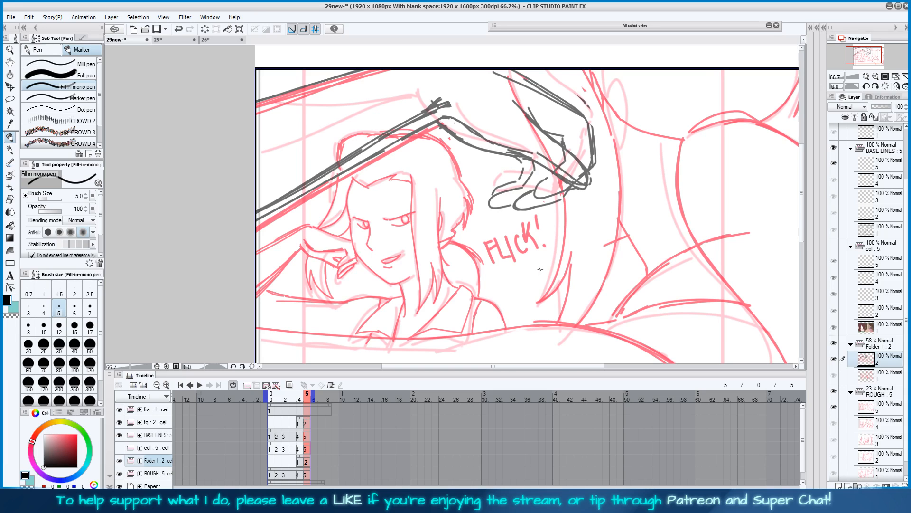
{"action": "left_click_drag", "start_coordinate": [541, 270], "coordinate": [543, 267]}
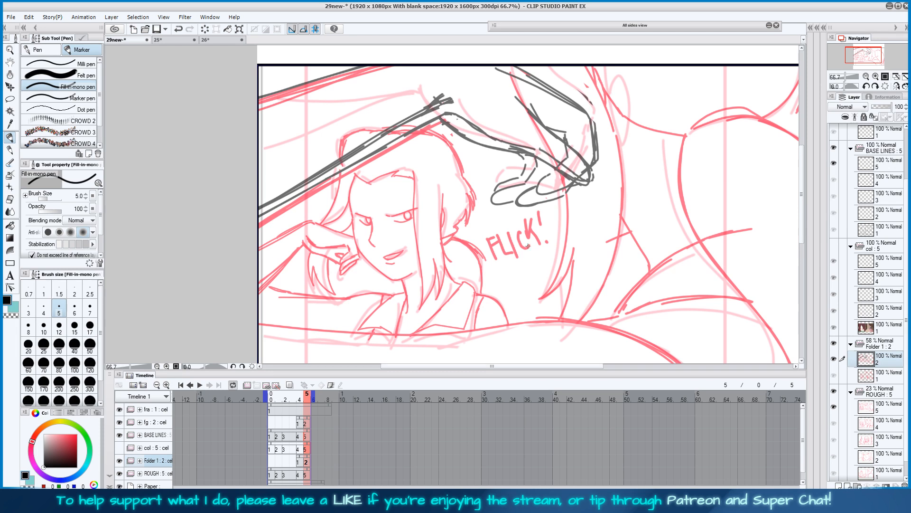
{"action": "mouse_move", "coordinate": [525, 266]}
{"action": "left_mouse_down"}
{"action": "mouse_move", "coordinate": [529, 252]}
{"action": "mouse_move", "coordinate": [524, 263]}
{"action": "left_mouse_up"}
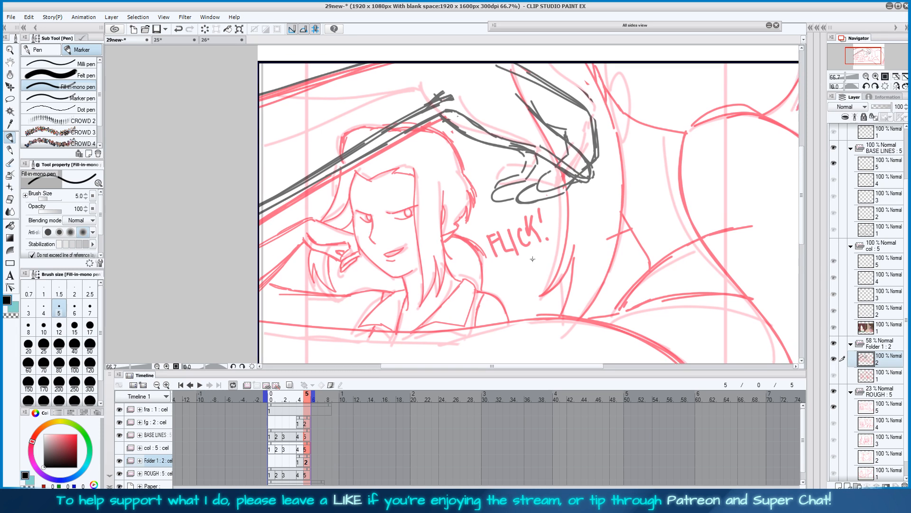
{"action": "left_click", "coordinate": [896, 86]}
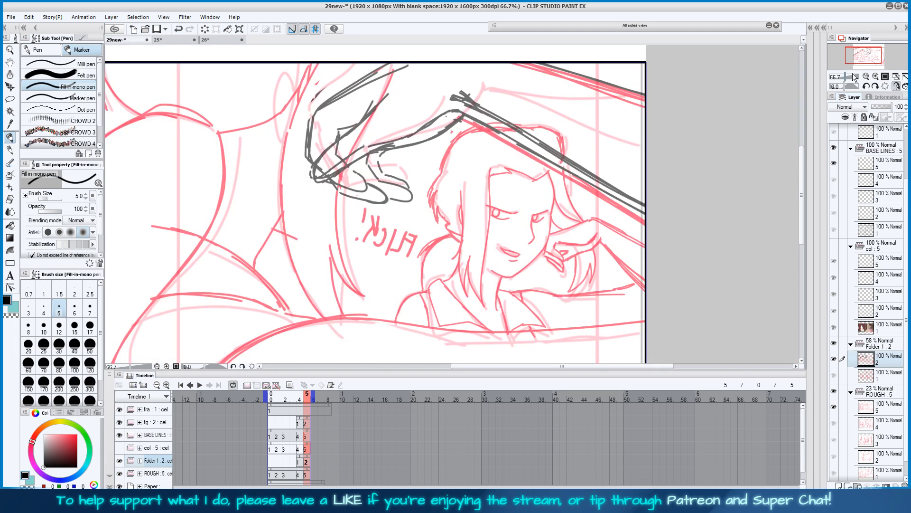
{"action": "left_click", "coordinate": [896, 87]}
{"action": "left_click", "coordinate": [897, 76]}
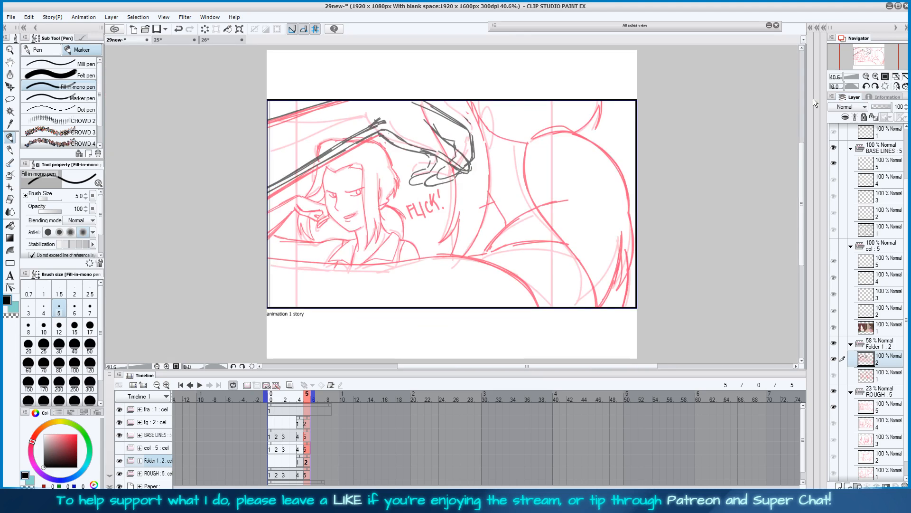
{"action": "left_click", "coordinate": [876, 76]}
In mirrored view, draw the long curved contour across frame 5's lower part in black, plus the foreground character's collar and angled lines below the hand
{"action": "left_click", "coordinate": [896, 86]}
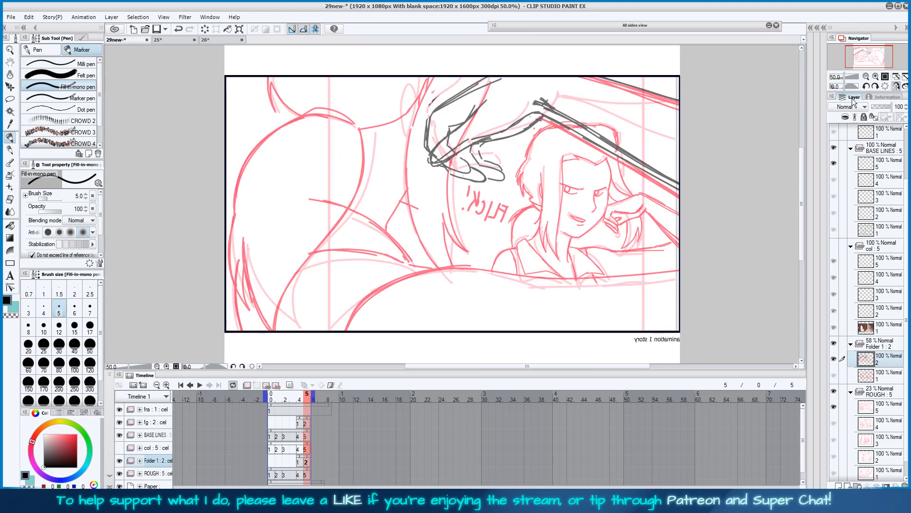
{"action": "mouse_move", "coordinate": [371, 293]}
{"action": "left_mouse_down"}
{"action": "mouse_move", "coordinate": [450, 267]}
{"action": "mouse_move", "coordinate": [512, 273]}
{"action": "mouse_move", "coordinate": [690, 256]}
{"action": "mouse_move", "coordinate": [569, 271]}
{"action": "mouse_move", "coordinate": [415, 270]}
{"action": "mouse_move", "coordinate": [429, 249]}
{"action": "mouse_move", "coordinate": [441, 266]}
{"action": "mouse_move", "coordinate": [317, 247]}
{"action": "left_mouse_up"}
{"action": "mouse_move", "coordinate": [342, 203]}
{"action": "left_mouse_down"}
{"action": "mouse_move", "coordinate": [429, 267]}
{"action": "mouse_move", "coordinate": [359, 214]}
{"action": "mouse_move", "coordinate": [407, 190]}
{"action": "left_mouse_up"}
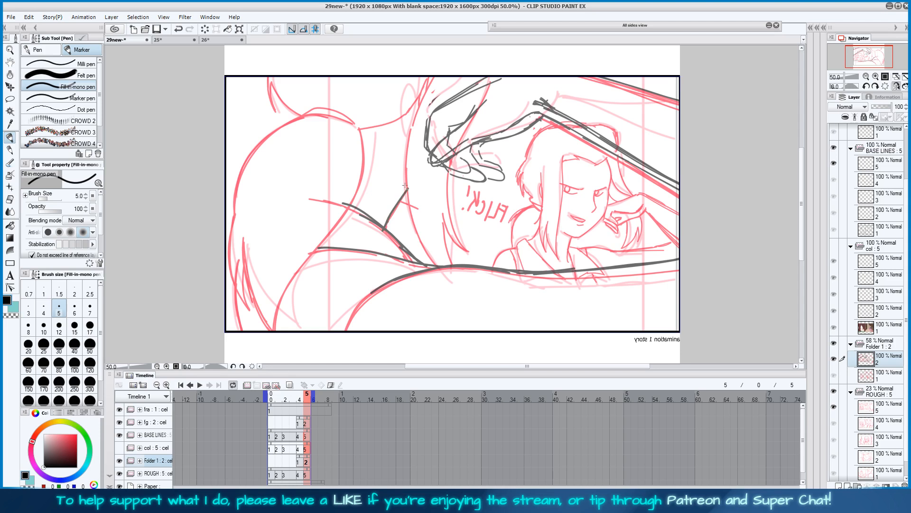
{"action": "mouse_move", "coordinate": [369, 183]}
{"action": "left_mouse_down"}
{"action": "mouse_move", "coordinate": [415, 207]}
{"action": "mouse_move", "coordinate": [463, 167]}
{"action": "left_mouse_up"}
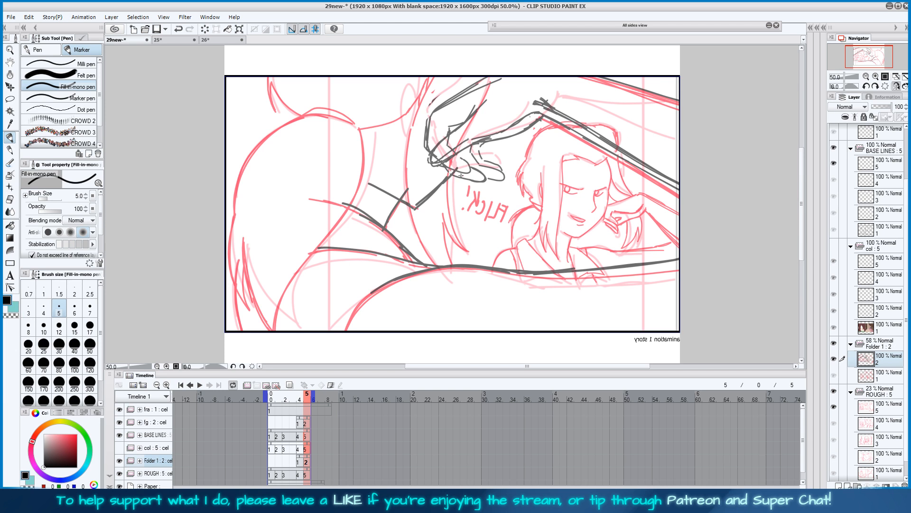
{"action": "left_click", "coordinate": [897, 86]}
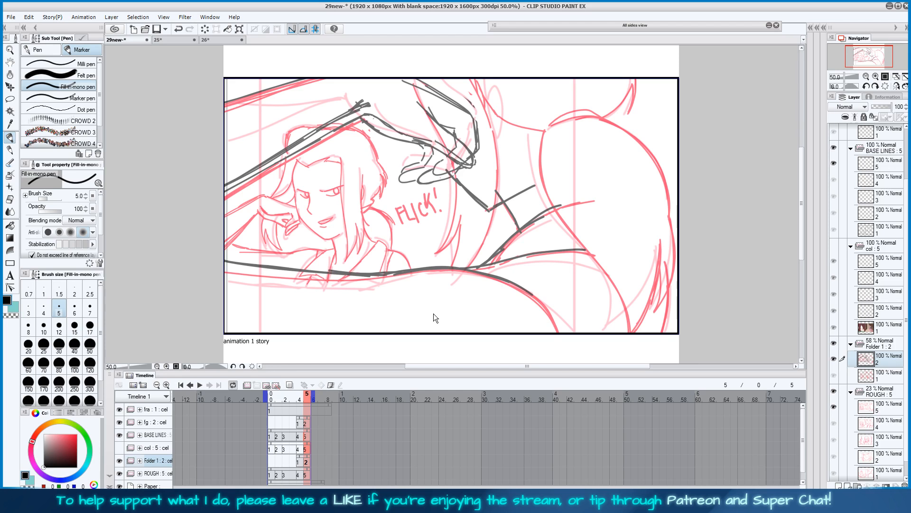
Compare frames 4 and 5 by repeatedly switching between their BASE LINES cels to judge the motion
{"action": "left_click", "coordinate": [301, 437]}
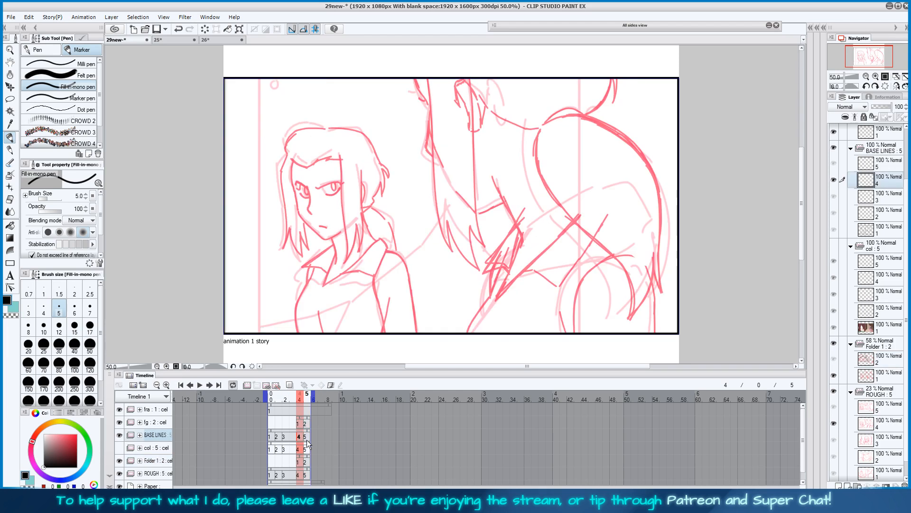
{"action": "left_click", "coordinate": [306, 437]}
{"action": "left_click", "coordinate": [300, 437]}
{"action": "left_click", "coordinate": [307, 439]}
{"action": "left_click", "coordinate": [300, 437]}
{"action": "left_click", "coordinate": [307, 438]}
{"action": "left_click", "coordinate": [299, 437]}
{"action": "left_click", "coordinate": [307, 438]}
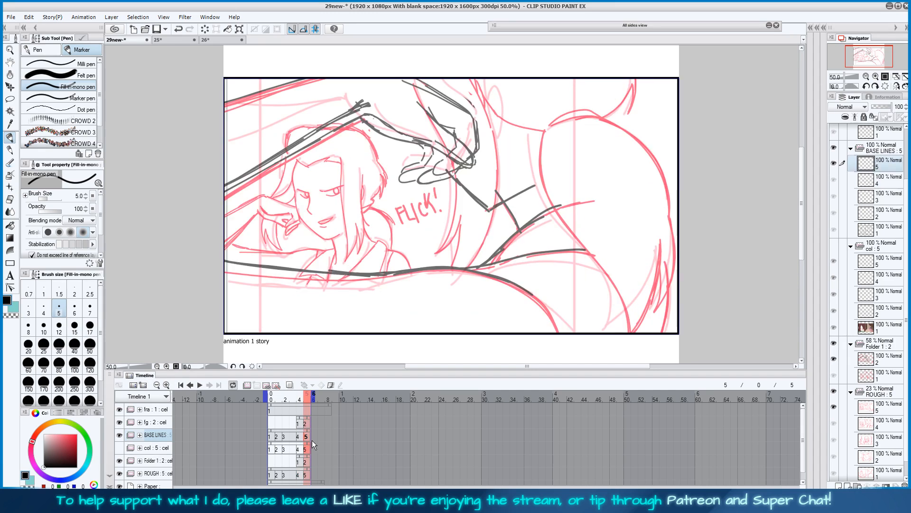
{"action": "left_click", "coordinate": [300, 438]}
{"action": "left_click", "coordinate": [306, 437]}
{"action": "left_click", "coordinate": [300, 437]}
{"action": "left_click", "coordinate": [307, 437]}
{"action": "left_click", "coordinate": [301, 437]}
{"action": "left_click", "coordinate": [306, 437]}
{"action": "left_click", "coordinate": [300, 438]}
{"action": "left_click", "coordinate": [306, 438]}
{"action": "left_click", "coordinate": [301, 437]}
{"action": "left_click", "coordinate": [306, 438]}
{"action": "left_click", "coordinate": [301, 437]}
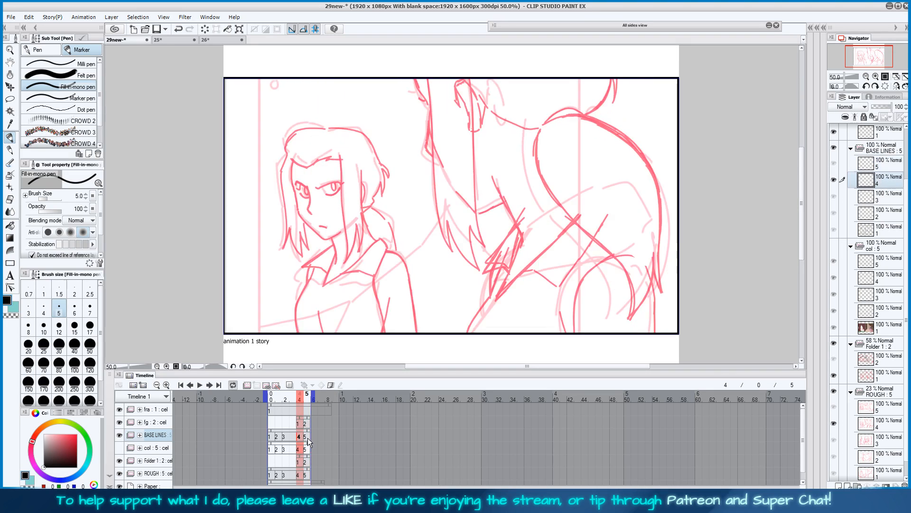
{"action": "left_click", "coordinate": [307, 437]}
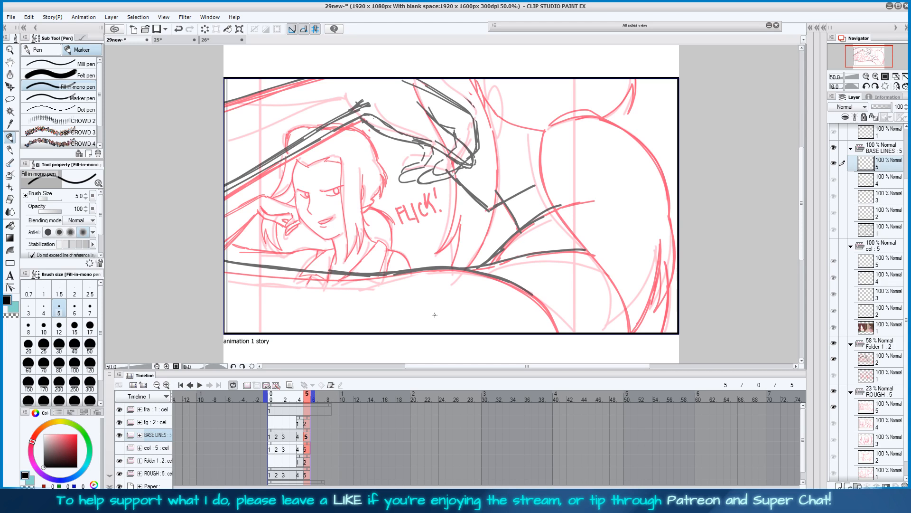
Lower Folder 1's opacity to 30% and hide the ROUGH folder
{"action": "left_click", "coordinate": [893, 344]}
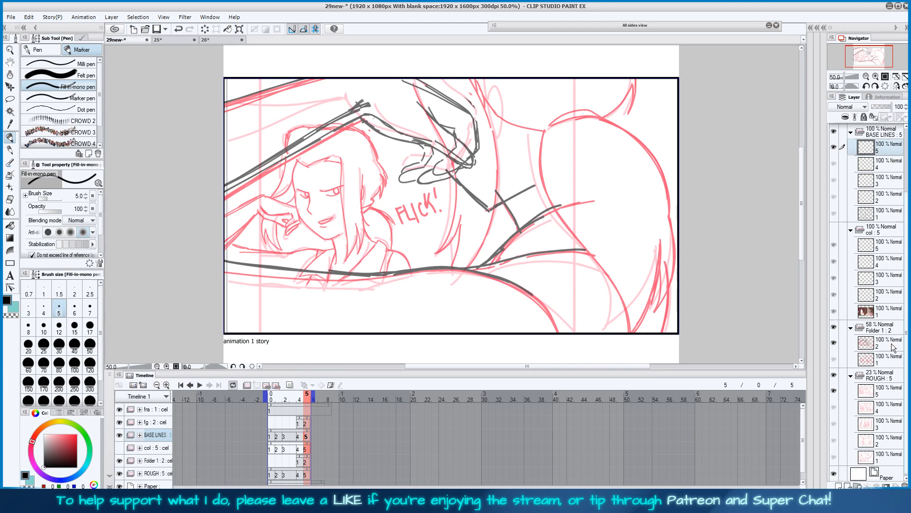
{"action": "scroll", "coordinate": [883, 285], "scroll_direction": "down", "scroll_amount": 1}
{"action": "left_click_drag", "start_coordinate": [876, 106], "coordinate": [871, 107]}
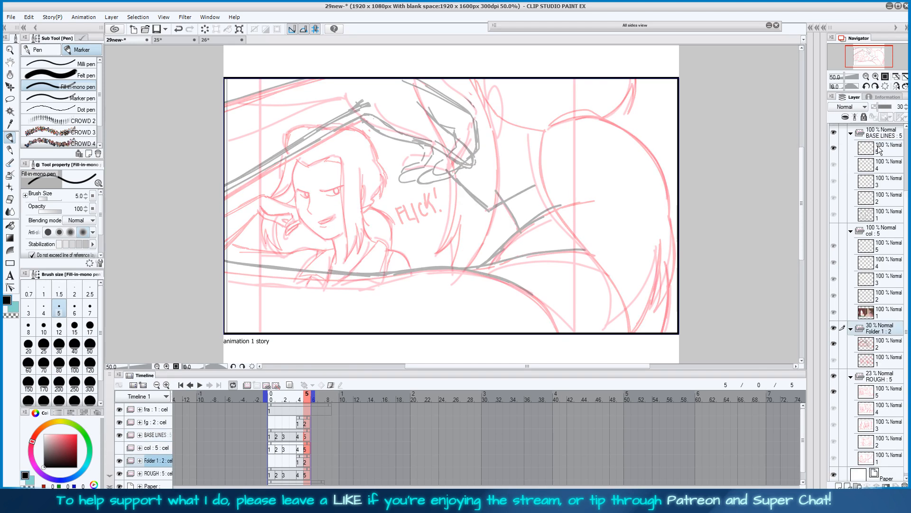
{"action": "left_click", "coordinate": [833, 376]}
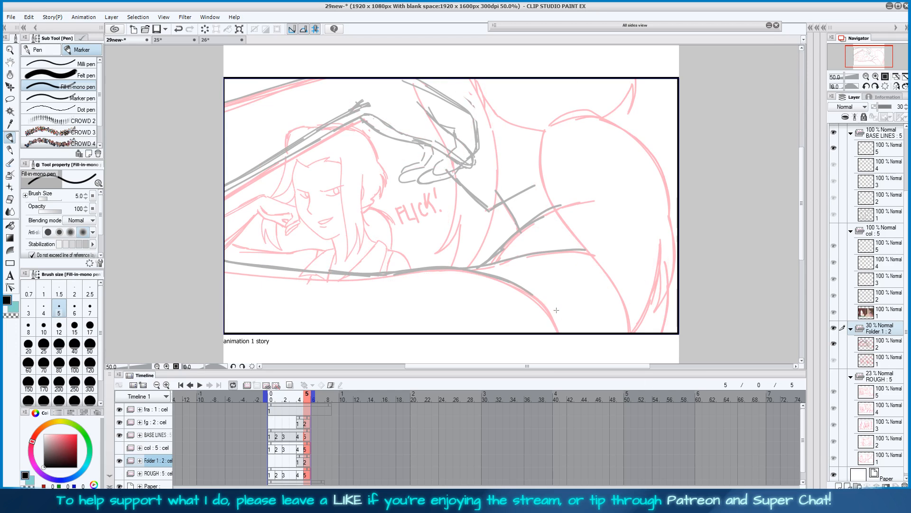
{"action": "left_click_drag", "start_coordinate": [553, 312], "coordinate": [555, 315]}
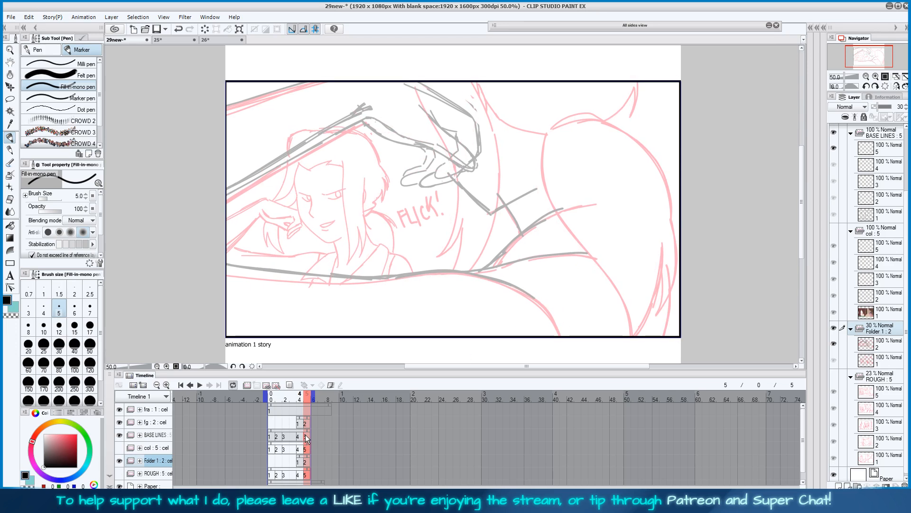
Select the fg folder's cel 1 at frame 4 and choose the G-pen with brush size 7
{"action": "left_click", "coordinate": [303, 435]}
{"action": "left_click", "coordinate": [303, 423]}
{"action": "left_click", "coordinate": [306, 422]}
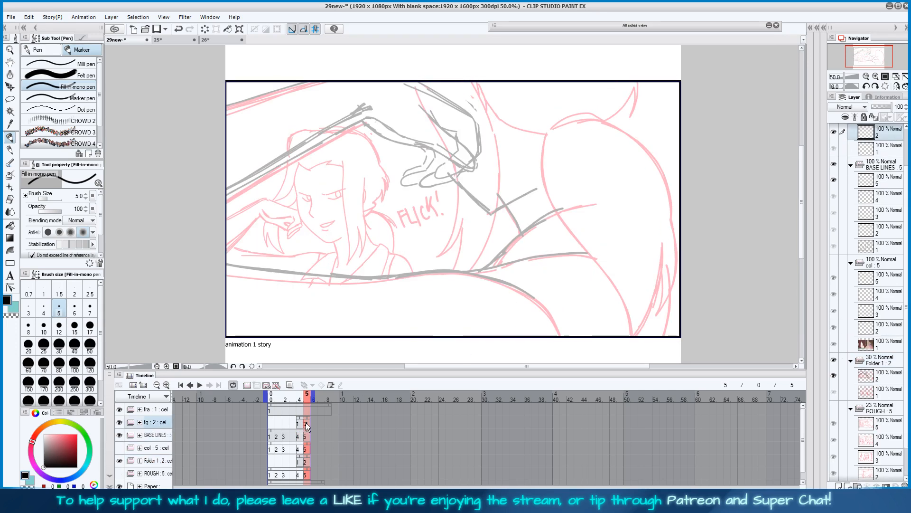
{"action": "left_click", "coordinate": [300, 422]}
{"action": "left_click", "coordinate": [300, 423]}
{"action": "left_click", "coordinate": [53, 52]}
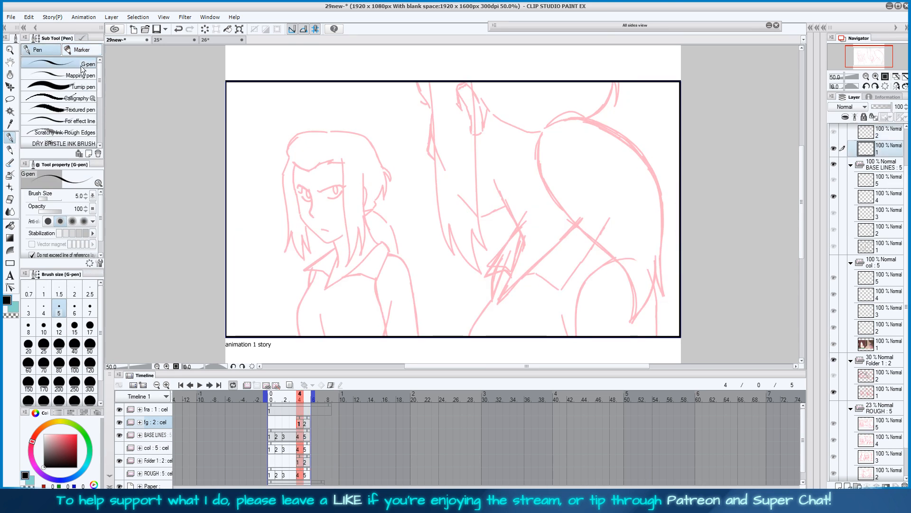
{"action": "left_click", "coordinate": [90, 309]}
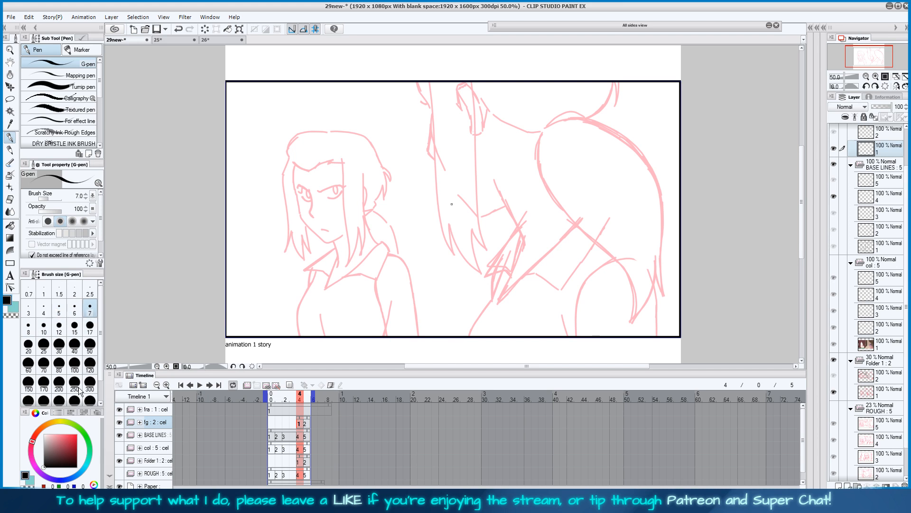
Examine frame 4's faded sketch in mirrored view at 50% and 66.7% zoom
{"action": "left_click", "coordinate": [895, 87]}
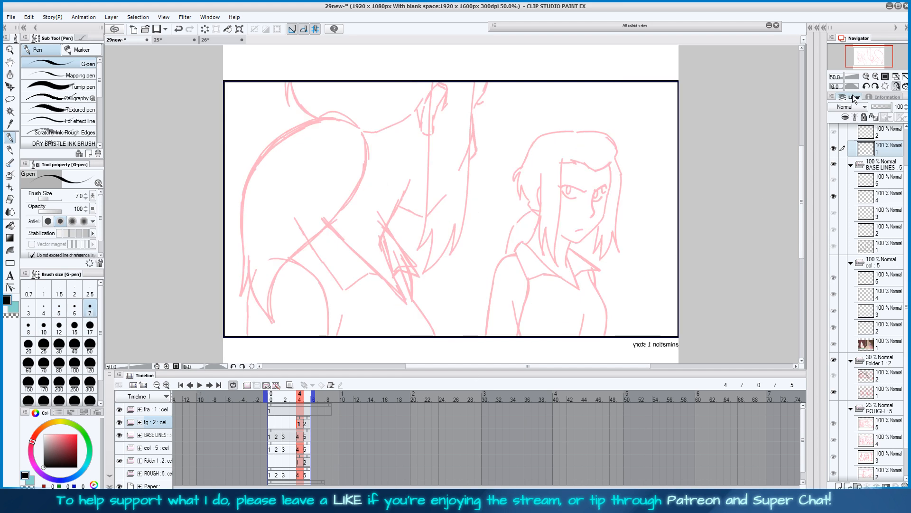
{"action": "left_click", "coordinate": [876, 77]}
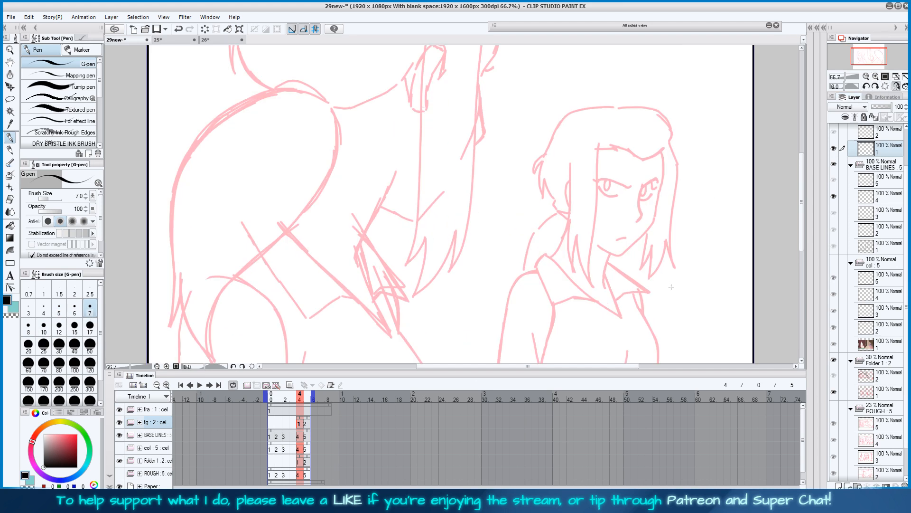
{"action": "left_click_drag", "start_coordinate": [671, 284], "coordinate": [660, 345]}
{"action": "left_click", "coordinate": [867, 77]}
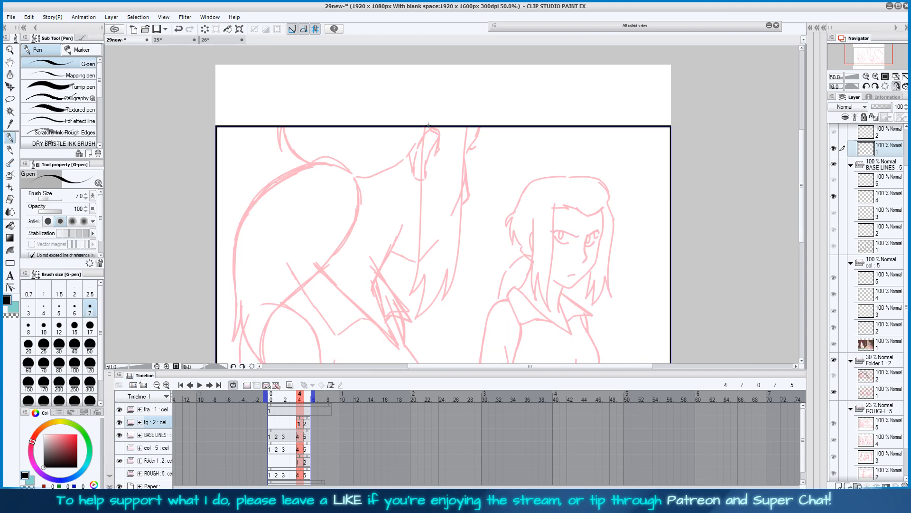
{"action": "left_click_drag", "start_coordinate": [536, 267], "coordinate": [531, 247]}
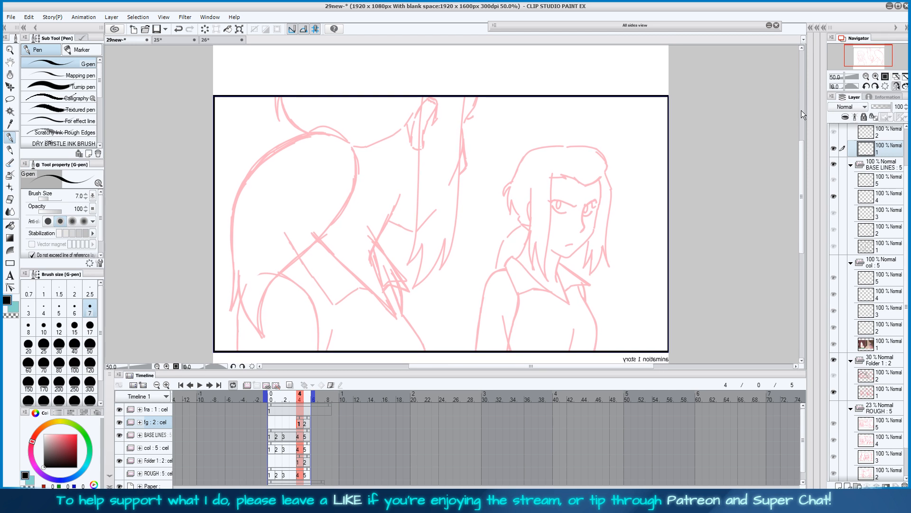
{"action": "scroll", "coordinate": [802, 160], "scroll_direction": "down", "scroll_amount": 2}
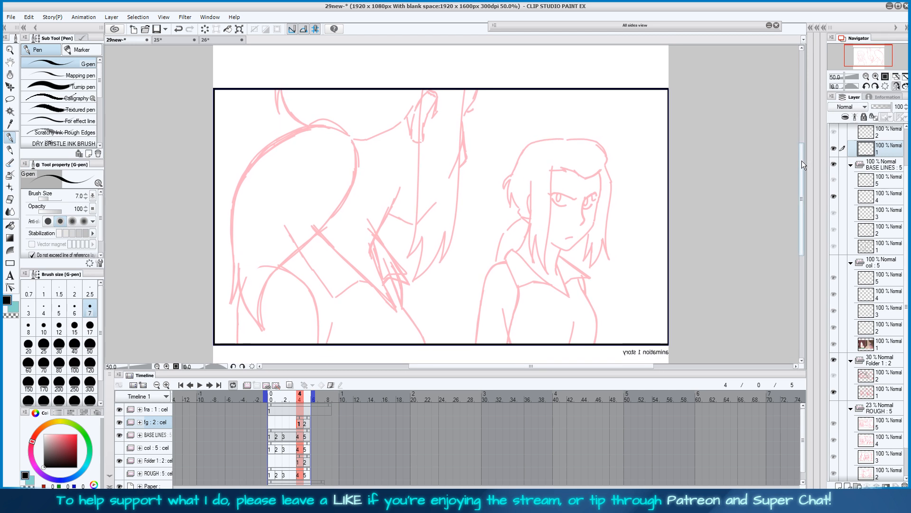
{"action": "left_click", "coordinate": [875, 77]}
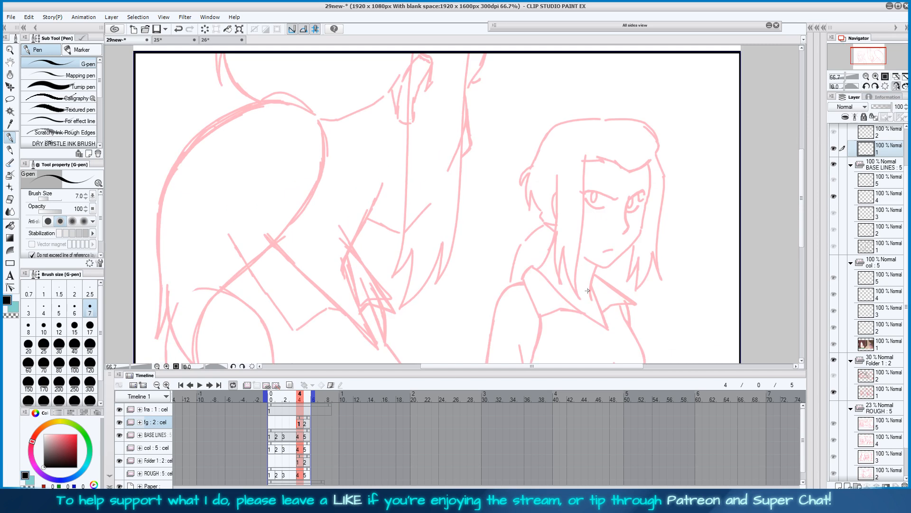
Ink the foreground woman's ear and the pointed front hair strands in frame 4 over the pink sketch
{"action": "scroll", "coordinate": [576, 314], "scroll_direction": "up", "scroll_amount": 2}
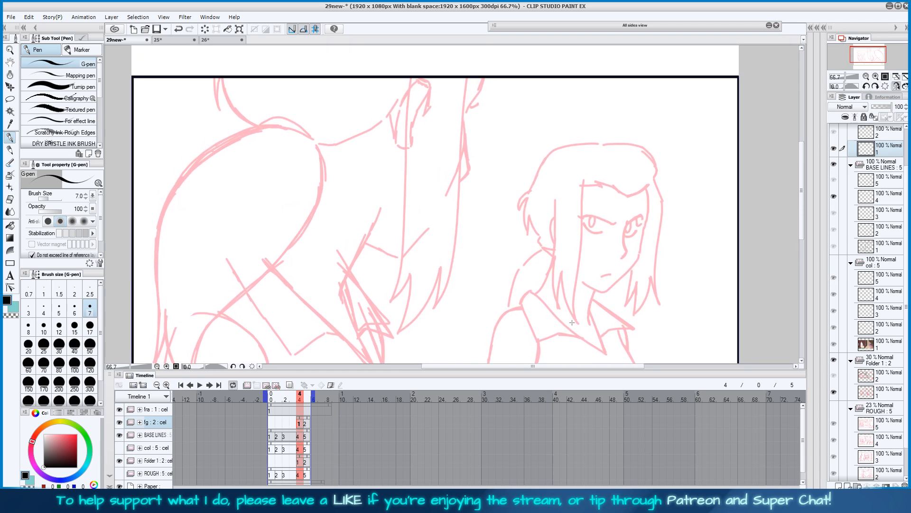
{"action": "scroll", "coordinate": [580, 317], "scroll_direction": "up", "scroll_amount": 1}
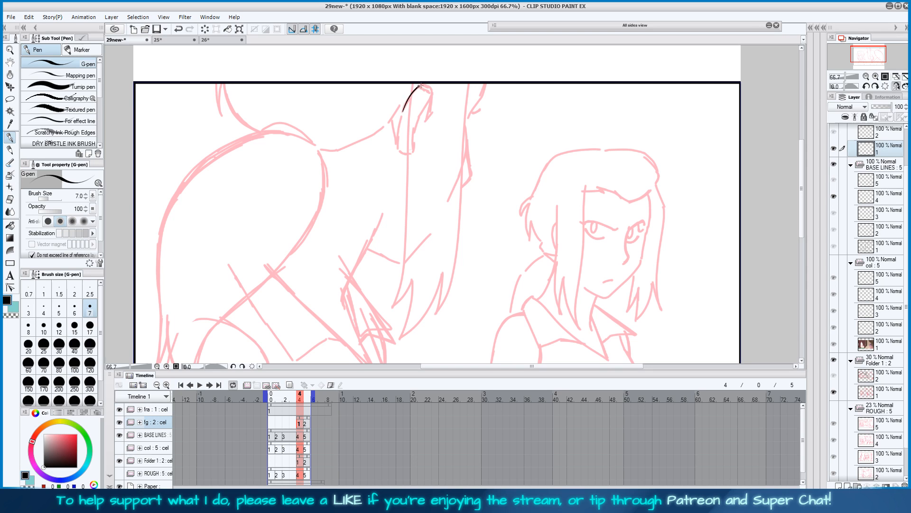
{"action": "left_click_drag", "start_coordinate": [424, 108], "coordinate": [410, 151]}
{"action": "left_click_drag", "start_coordinate": [396, 135], "coordinate": [391, 120]}
{"action": "mouse_move", "coordinate": [417, 120]}
{"action": "left_mouse_down"}
{"action": "mouse_move", "coordinate": [410, 286]}
{"action": "mouse_move", "coordinate": [398, 309]}
{"action": "mouse_move", "coordinate": [424, 243]}
{"action": "mouse_move", "coordinate": [410, 328]}
{"action": "mouse_move", "coordinate": [446, 274]}
{"action": "mouse_move", "coordinate": [451, 231]}
{"action": "left_mouse_up"}
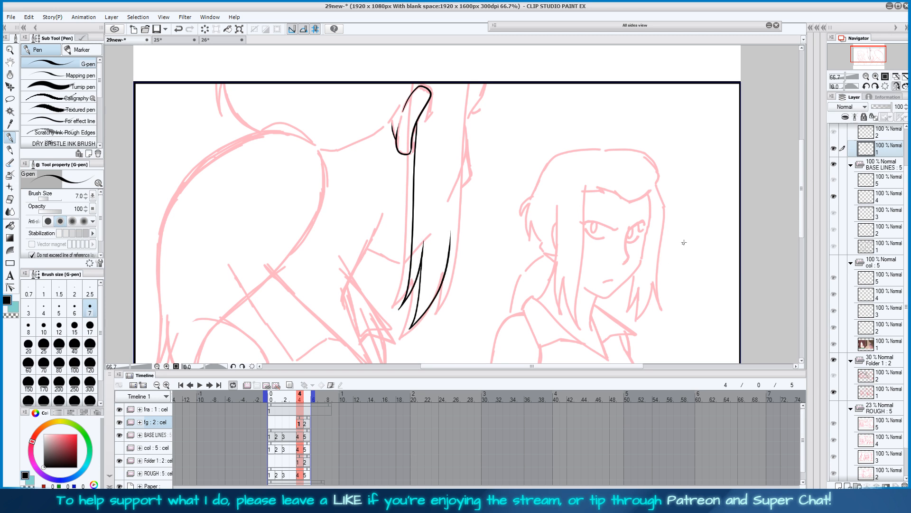
{"action": "left_click", "coordinate": [896, 87]}
{"action": "left_click", "coordinate": [896, 88]}
{"action": "mouse_move", "coordinate": [451, 250]}
{"action": "left_mouse_down"}
{"action": "mouse_move", "coordinate": [459, 271]}
{"action": "mouse_move", "coordinate": [466, 71]}
{"action": "mouse_move", "coordinate": [486, 69]}
{"action": "mouse_move", "coordinate": [465, 117]}
{"action": "left_mouse_up"}
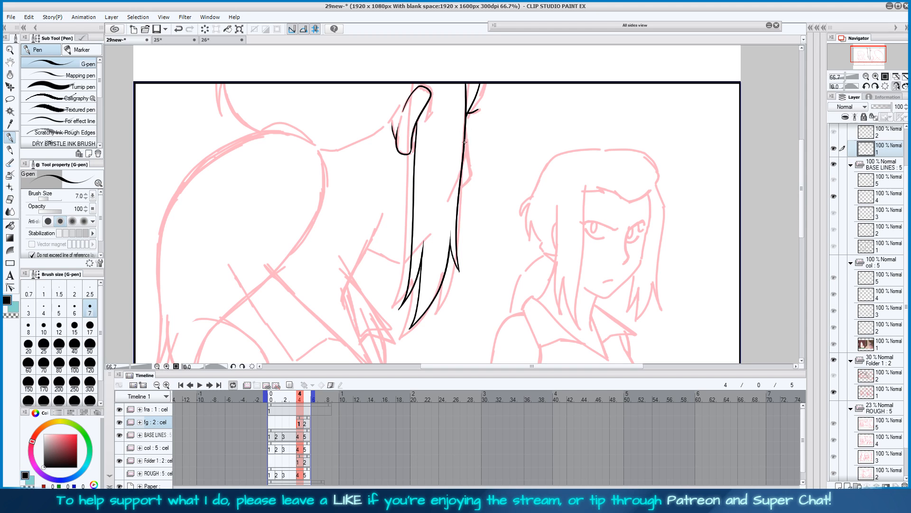
Ink the outer bump of the front hair, the jawline and the front of the neck down to the collar tip
{"action": "left_click_drag", "start_coordinate": [466, 154], "coordinate": [468, 172]}
{"action": "left_click_drag", "start_coordinate": [540, 288], "coordinate": [543, 275]}
{"action": "left_click_drag", "start_coordinate": [395, 249], "coordinate": [371, 235]}
{"action": "left_click_drag", "start_coordinate": [346, 284], "coordinate": [383, 194]}
{"action": "left_click_drag", "start_coordinate": [491, 312], "coordinate": [495, 300]}
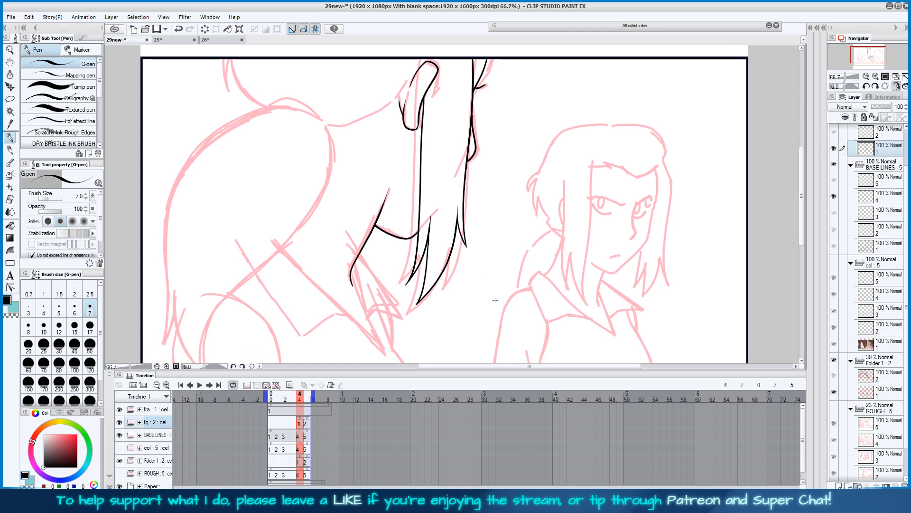
{"action": "left_click", "coordinate": [897, 86]}
{"action": "left_click_drag", "start_coordinate": [662, 361], "coordinate": [547, 262]}
{"action": "left_click_drag", "start_coordinate": [440, 169], "coordinate": [411, 257]}
{"action": "left_click_drag", "start_coordinate": [553, 254], "coordinate": [520, 310]}
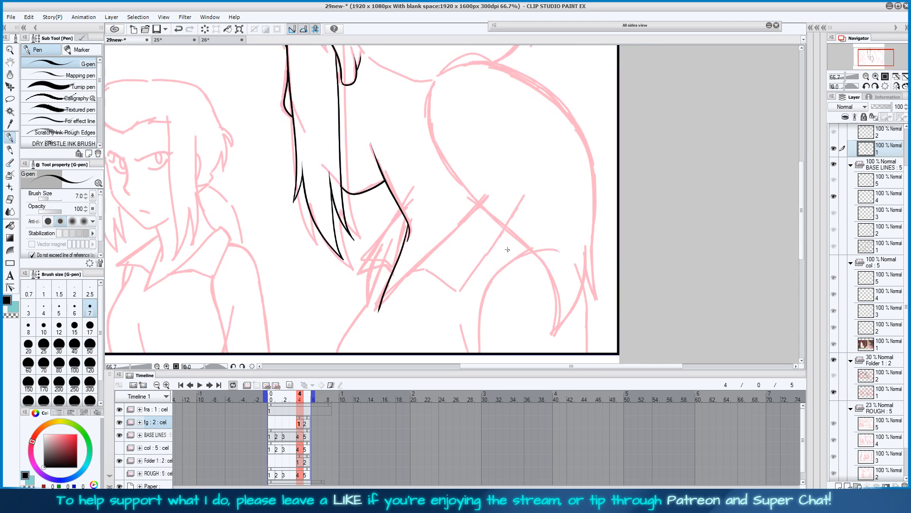
Ink the hairline from the ear to the ponytail base, plus the base curve and loose tuft above it
{"action": "left_click_drag", "start_coordinate": [495, 169], "coordinate": [487, 257]}
{"action": "mouse_move", "coordinate": [335, 115]}
{"action": "left_mouse_down"}
{"action": "mouse_move", "coordinate": [375, 159]}
{"action": "mouse_move", "coordinate": [406, 169]}
{"action": "mouse_move", "coordinate": [484, 152]}
{"action": "mouse_move", "coordinate": [460, 141]}
{"action": "mouse_move", "coordinate": [429, 167]}
{"action": "left_mouse_up"}
{"action": "left_click_drag", "start_coordinate": [484, 151], "coordinate": [521, 106]}
{"action": "left_click_drag", "start_coordinate": [521, 106], "coordinate": [518, 146]}
{"action": "left_click_drag", "start_coordinate": [517, 146], "coordinate": [531, 101]}
Ink one long curve from the ponytail base along the nape and over the shoulder to the frame's lower edge
{"action": "left_click_drag", "start_coordinate": [569, 259], "coordinate": [555, 173]}
{"action": "mouse_move", "coordinate": [413, 82]}
{"action": "left_mouse_down"}
{"action": "mouse_move", "coordinate": [404, 115]}
{"action": "mouse_move", "coordinate": [425, 172]}
{"action": "mouse_move", "coordinate": [534, 261]}
{"action": "left_mouse_up"}
{"action": "left_click_drag", "start_coordinate": [593, 300], "coordinate": [565, 339]}
{"action": "key", "text": "ctrl+z"}
{"action": "mouse_move", "coordinate": [382, 121]}
{"action": "left_mouse_down"}
{"action": "mouse_move", "coordinate": [379, 171]}
{"action": "mouse_move", "coordinate": [410, 221]}
{"action": "mouse_move", "coordinate": [517, 289]}
{"action": "mouse_move", "coordinate": [542, 328]}
{"action": "mouse_move", "coordinate": [501, 220]}
{"action": "mouse_move", "coordinate": [525, 321]}
{"action": "left_mouse_up"}
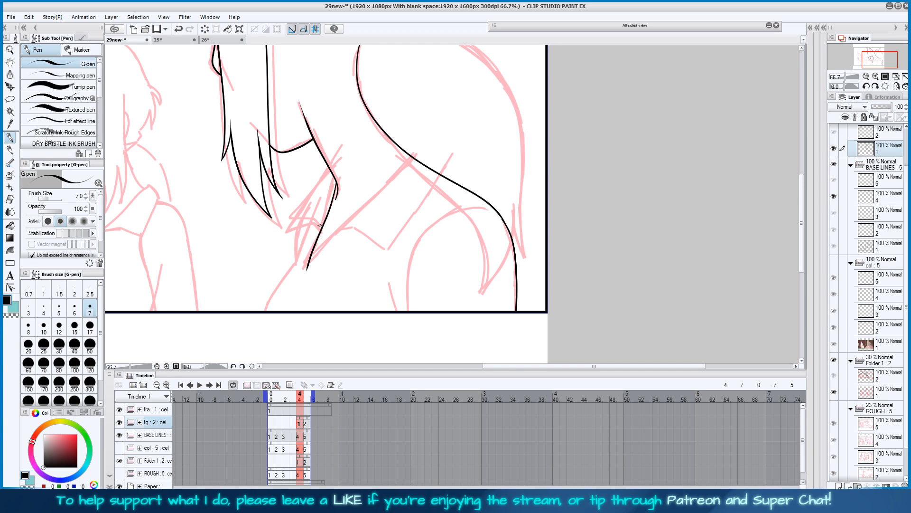
Ink both pointed collar flaps of the foreground woman, including the edge up to the shoulder line
{"action": "mouse_move", "coordinate": [318, 228]}
{"action": "left_mouse_down"}
{"action": "mouse_move", "coordinate": [282, 230]}
{"action": "mouse_move", "coordinate": [329, 166]}
{"action": "left_mouse_up"}
{"action": "left_click_drag", "start_coordinate": [413, 159], "coordinate": [307, 269]}
{"action": "left_click_drag", "start_coordinate": [377, 227], "coordinate": [398, 239]}
{"action": "left_click_drag", "start_coordinate": [419, 202], "coordinate": [441, 175]}
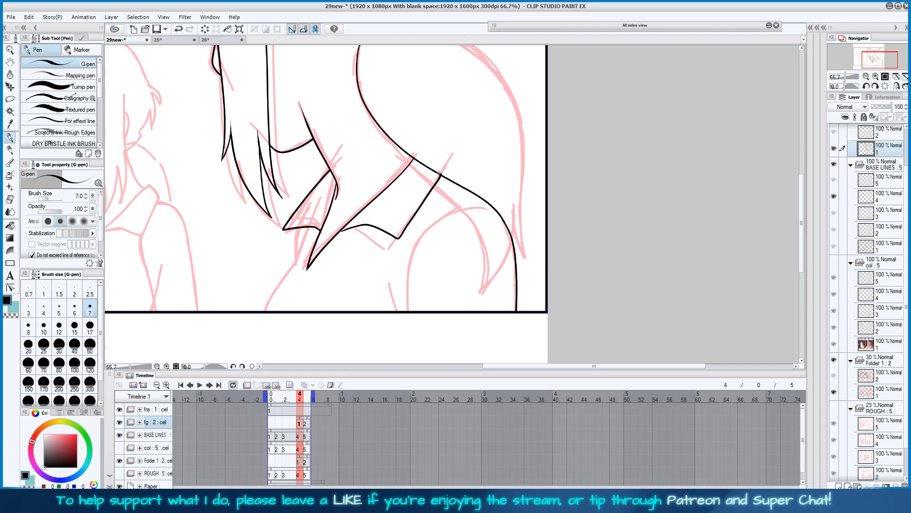
Ink the curved armhole below the shoulder and a short fold line beside it
{"action": "mouse_move", "coordinate": [506, 274]}
{"action": "left_mouse_down"}
{"action": "mouse_move", "coordinate": [513, 294]}
{"action": "mouse_move", "coordinate": [501, 272]}
{"action": "left_mouse_up"}
{"action": "left_click", "coordinate": [896, 86]}
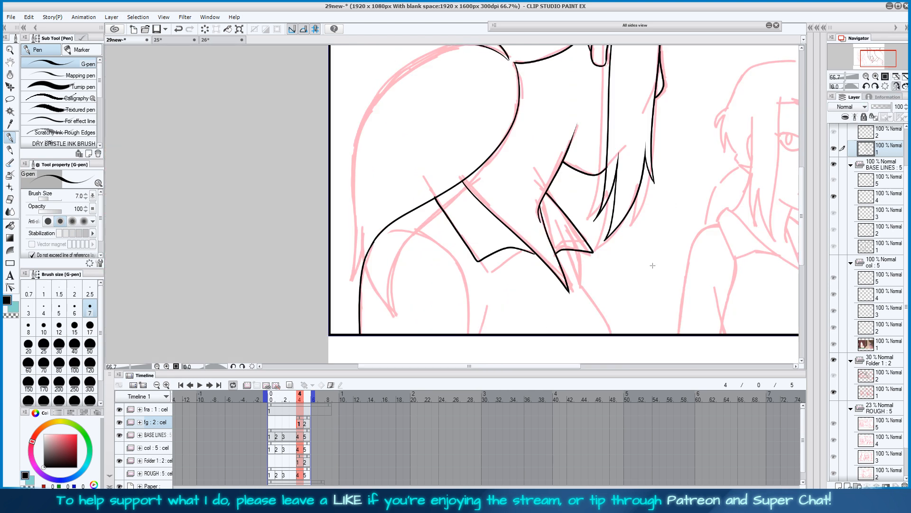
{"action": "left_click_drag", "start_coordinate": [662, 254], "coordinate": [638, 257]}
{"action": "left_click_drag", "start_coordinate": [628, 289], "coordinate": [615, 279]}
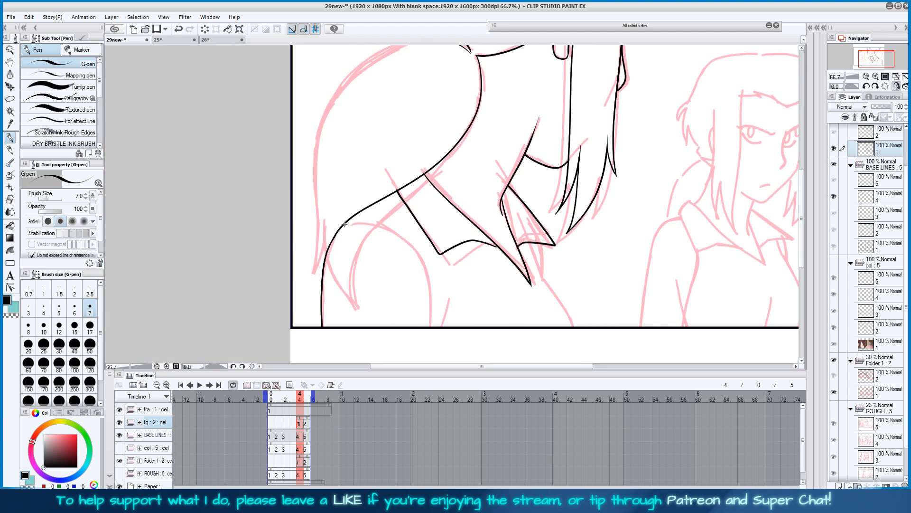
{"action": "mouse_move", "coordinate": [353, 221]}
{"action": "left_mouse_down"}
{"action": "mouse_move", "coordinate": [393, 234]}
{"action": "mouse_move", "coordinate": [425, 288]}
{"action": "mouse_move", "coordinate": [428, 327]}
{"action": "left_mouse_up"}
{"action": "left_click_drag", "start_coordinate": [444, 295], "coordinate": [438, 326]}
Ink the chest line and shirt opening from below the collar to the frame's lower edge
{"action": "left_click_drag", "start_coordinate": [579, 266], "coordinate": [483, 287]}
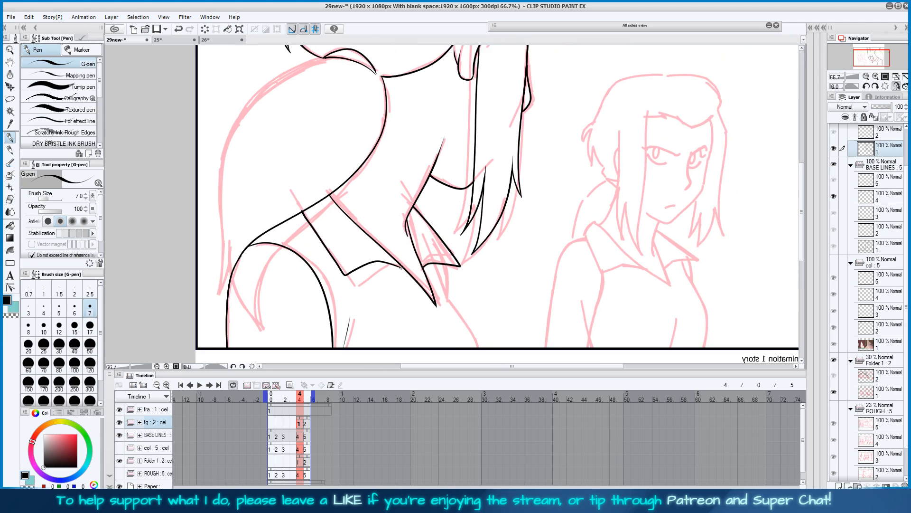
{"action": "left_click_drag", "start_coordinate": [437, 264], "coordinate": [479, 348]}
{"action": "key", "text": "ctrl+z"}
{"action": "key", "text": "ctrl+y"}
{"action": "left_click", "coordinate": [896, 86]}
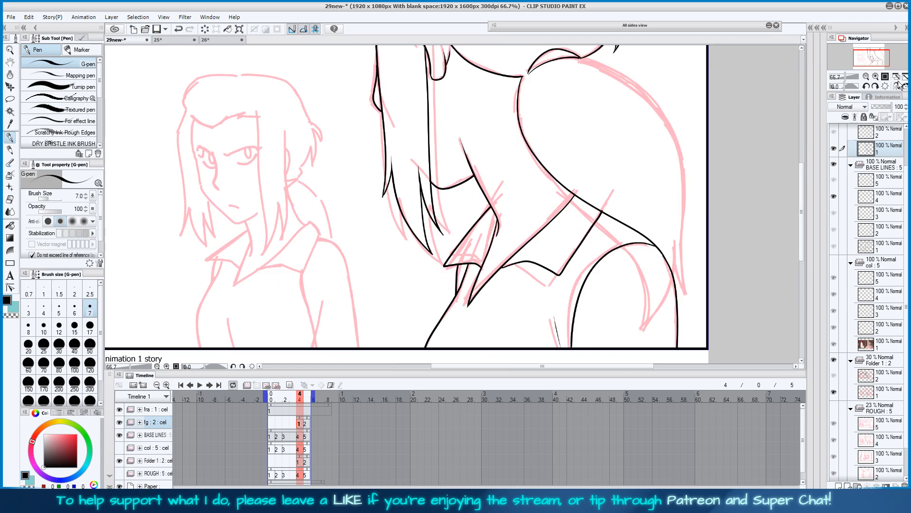
Consult the finished mirror scene in document 25 as a character reference, then return to document 29new
{"action": "left_click", "coordinate": [896, 76]}
{"action": "left_click", "coordinate": [209, 42]}
{"action": "left_click", "coordinate": [171, 40]}
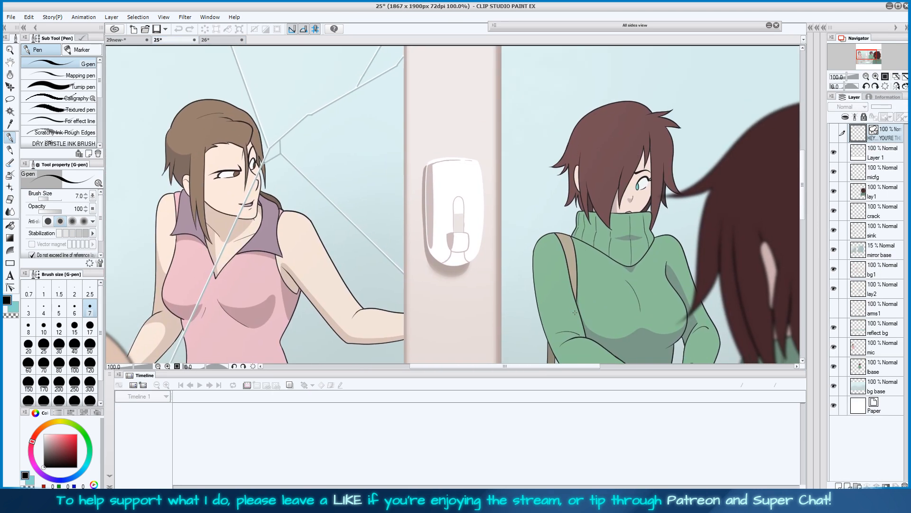
{"action": "left_click", "coordinate": [896, 76]}
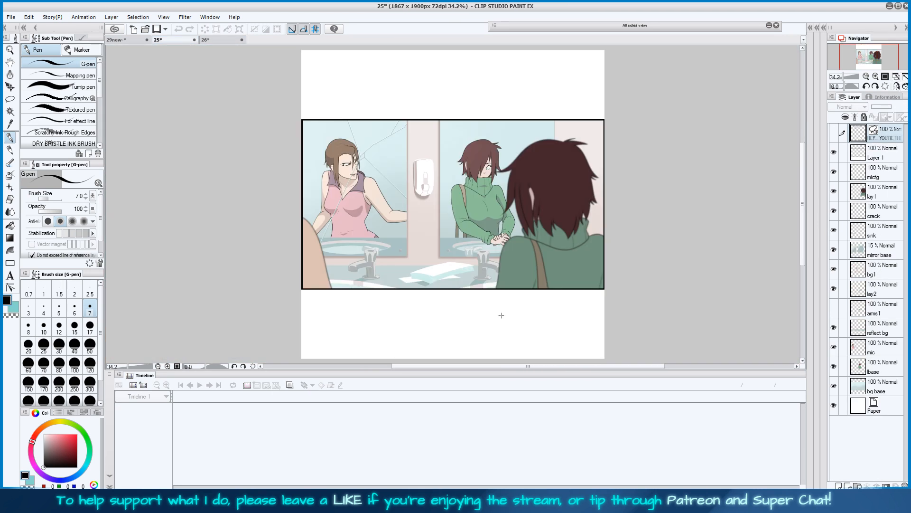
{"action": "key", "text": "ctrl+plus"}
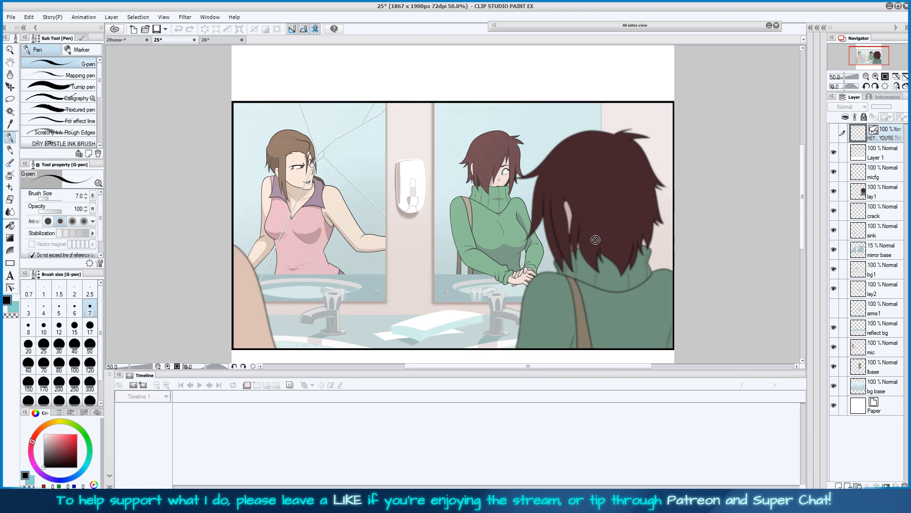
{"action": "left_click", "coordinate": [133, 44]}
Ink the ponytail's outer edge from its base to the notched tip and check frame 4 in mirrored view
{"action": "left_click", "coordinate": [876, 76]}
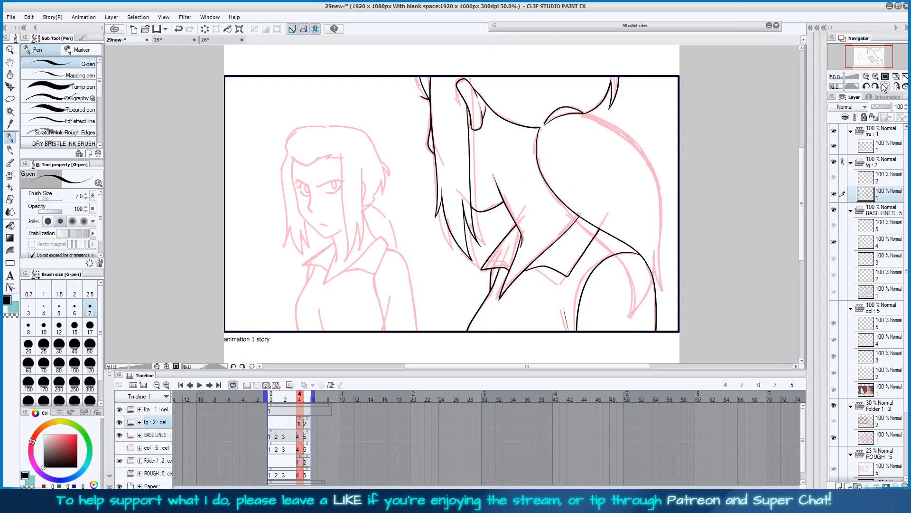
{"action": "left_click", "coordinate": [876, 77]}
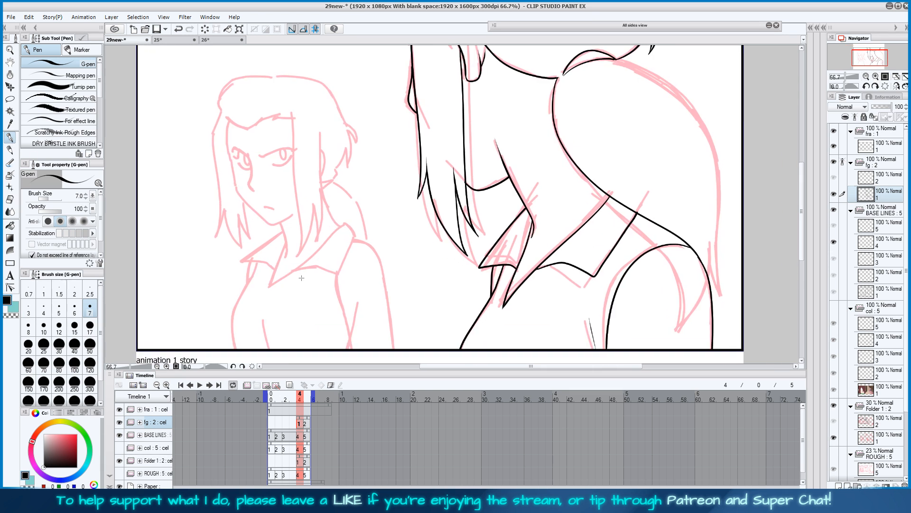
{"action": "left_click_drag", "start_coordinate": [561, 264], "coordinate": [584, 261]}
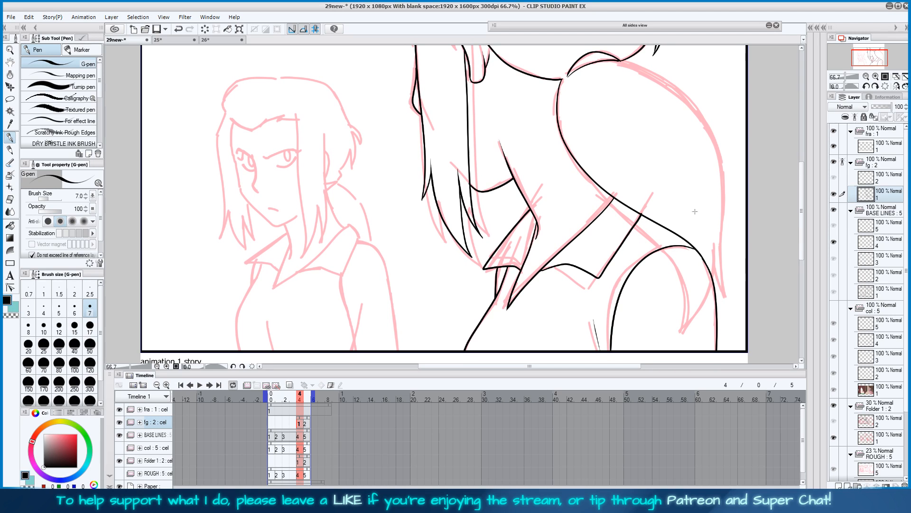
{"action": "left_click_drag", "start_coordinate": [695, 211], "coordinate": [613, 237]}
{"action": "mouse_move", "coordinate": [512, 108]}
{"action": "left_mouse_down"}
{"action": "mouse_move", "coordinate": [535, 115]}
{"action": "mouse_move", "coordinate": [579, 159]}
{"action": "mouse_move", "coordinate": [617, 293]}
{"action": "mouse_move", "coordinate": [599, 274]}
{"action": "mouse_move", "coordinate": [599, 307]}
{"action": "mouse_move", "coordinate": [629, 272]}
{"action": "left_mouse_up"}
{"action": "left_click", "coordinate": [897, 86]}
{"action": "left_click", "coordinate": [897, 77]}
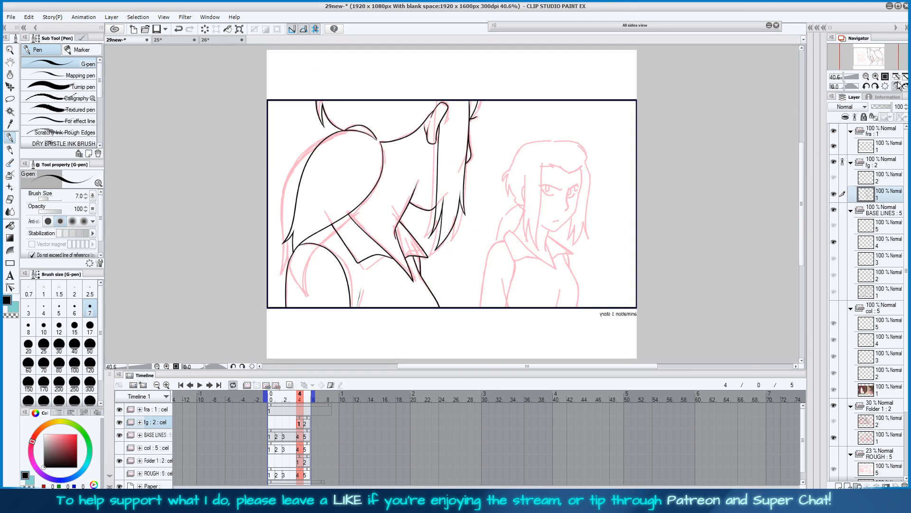
{"action": "left_click", "coordinate": [898, 86]}
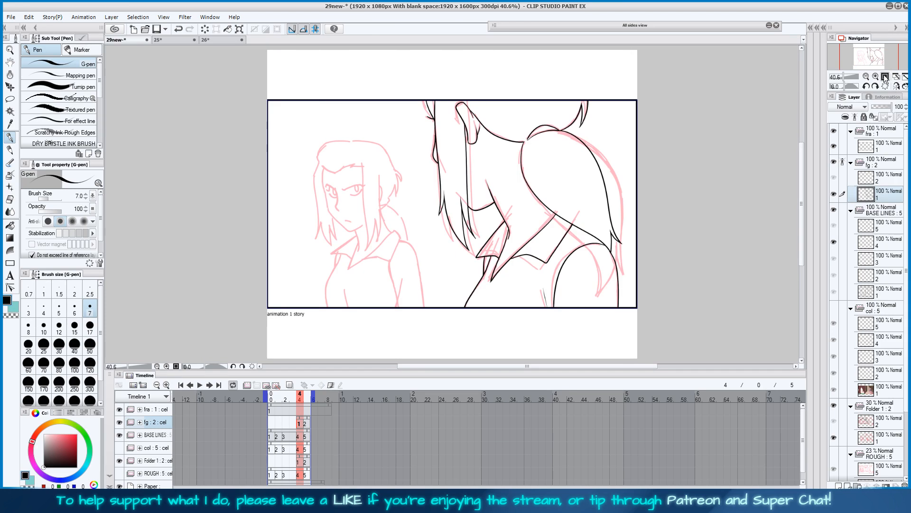
{"action": "left_click", "coordinate": [876, 76]}
{"action": "left_click", "coordinate": [876, 77]}
{"action": "left_click_drag", "start_coordinate": [618, 342], "coordinate": [638, 338]}
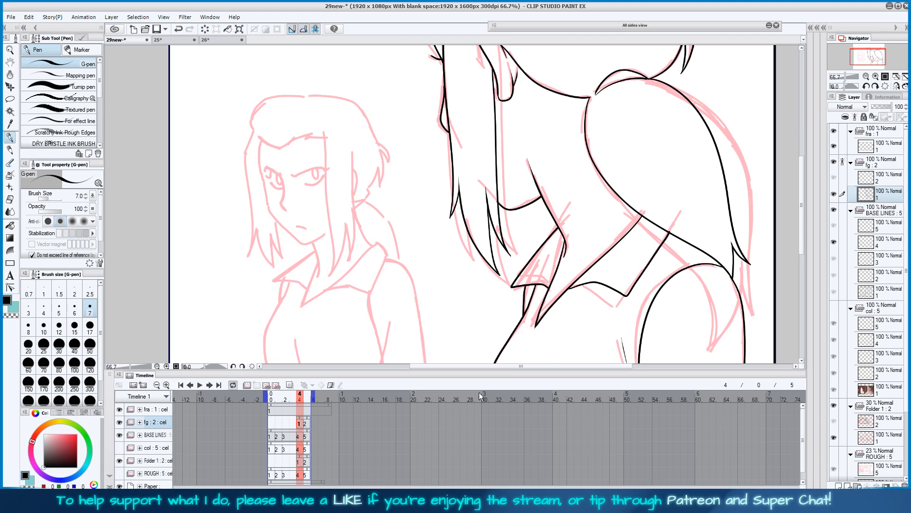
Select the fg folder's cel 2 at frame 5 and ink the outstretched arm's lower edge
{"action": "left_click", "coordinate": [308, 424]}
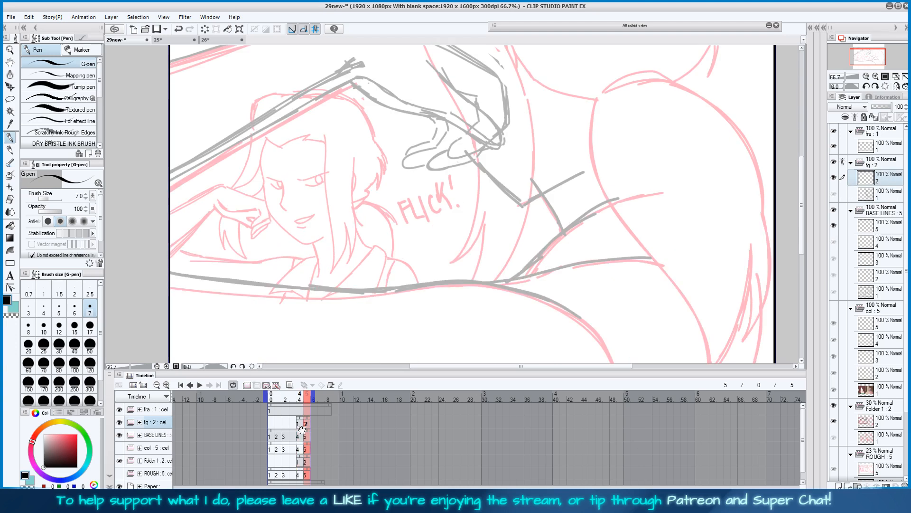
{"action": "left_click_drag", "start_coordinate": [586, 244], "coordinate": [565, 297]}
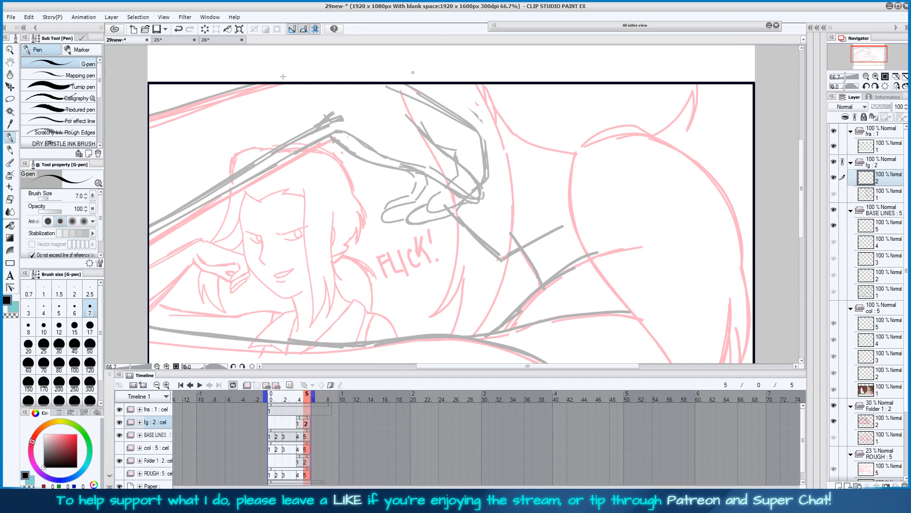
{"action": "left_click", "coordinate": [300, 425]}
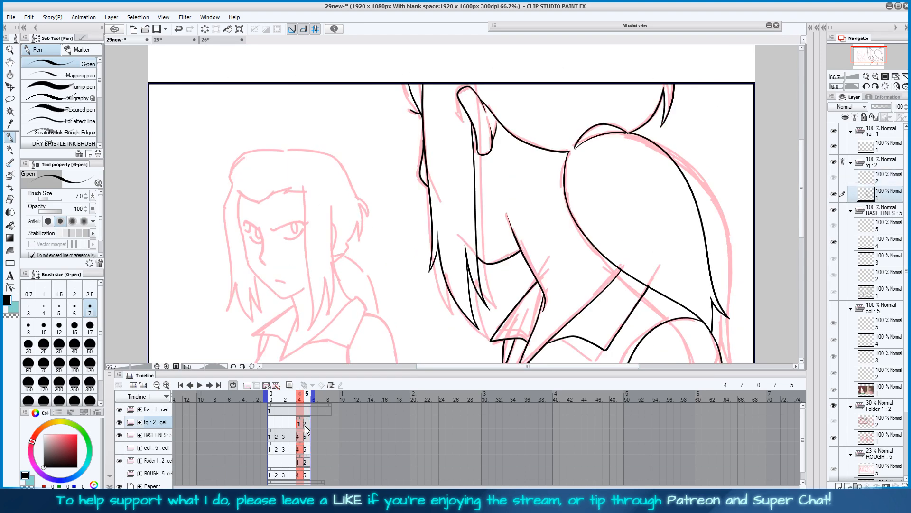
{"action": "left_click", "coordinate": [307, 423]}
{"action": "left_click_drag", "start_coordinate": [619, 337], "coordinate": [618, 321]}
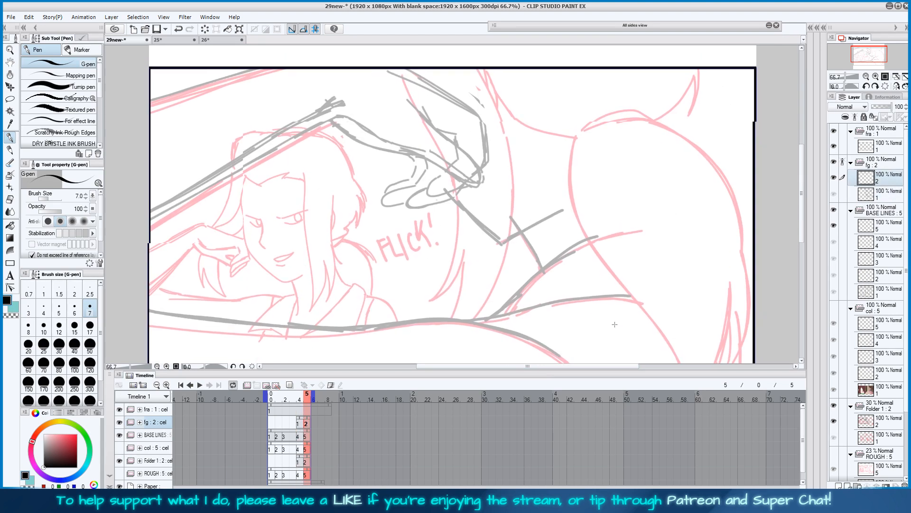
{"action": "left_click", "coordinate": [897, 86]}
{"action": "left_click", "coordinate": [896, 78]}
{"action": "left_click", "coordinate": [897, 86]}
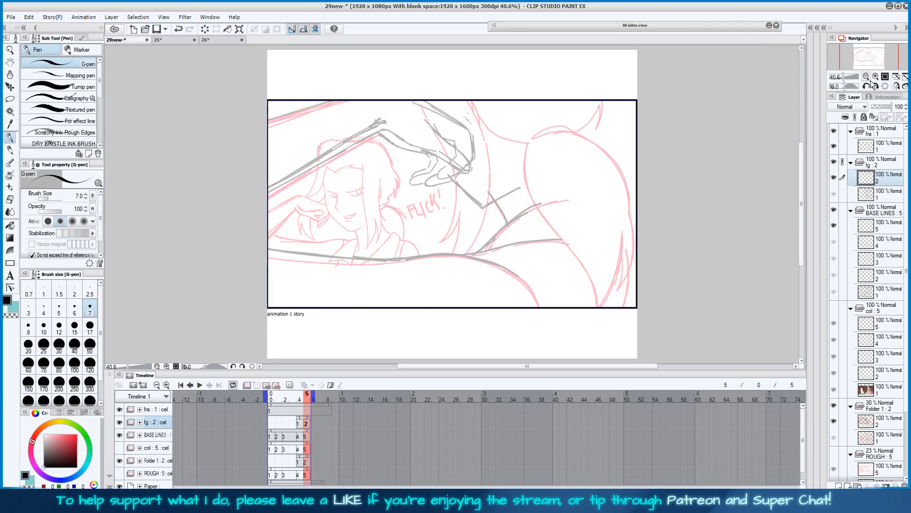
{"action": "left_click", "coordinate": [876, 76]}
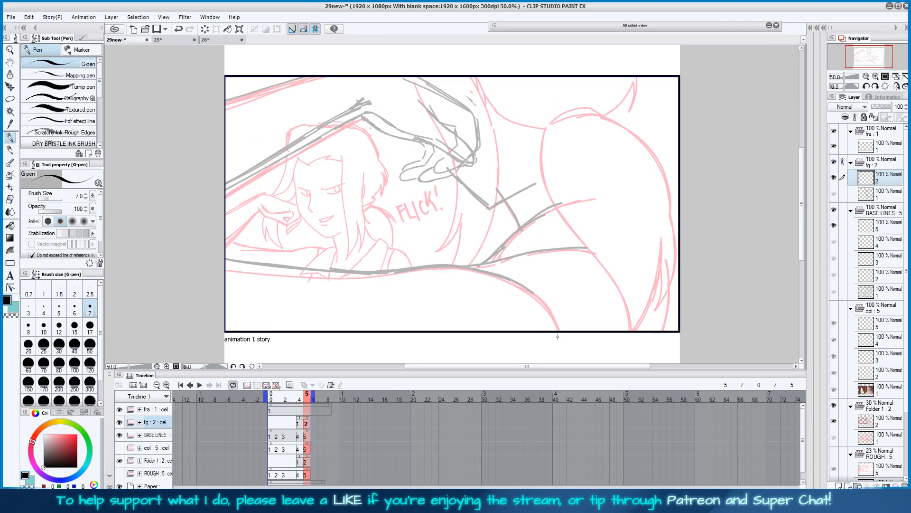
{"action": "left_click_drag", "start_coordinate": [548, 313], "coordinate": [500, 273]}
{"action": "mouse_move", "coordinate": [448, 263]}
{"action": "left_mouse_down"}
{"action": "mouse_move", "coordinate": [350, 273]}
{"action": "mouse_move", "coordinate": [189, 252]}
{"action": "left_mouse_up"}
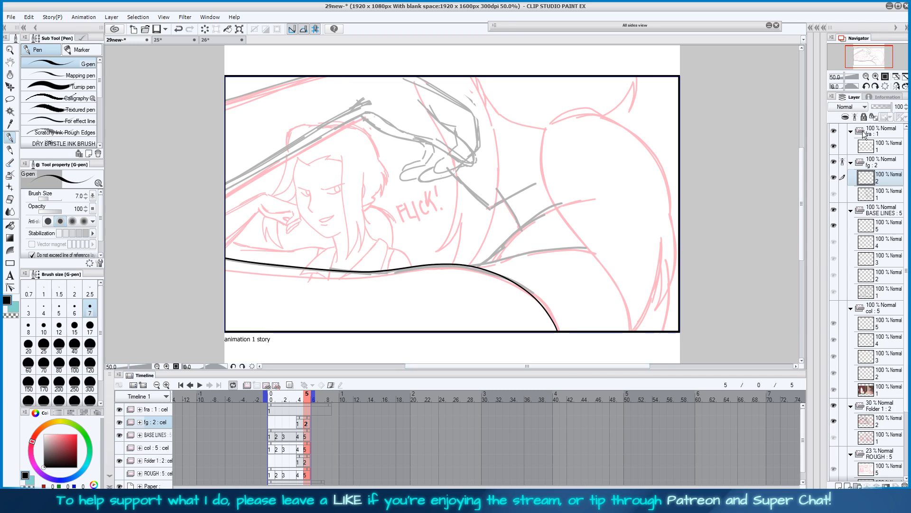
Ink frame 5's full ponytail with its base curve, split tip and the loose tuft above, checking against frame 4
{"action": "mouse_move", "coordinate": [546, 126]}
{"action": "left_mouse_down"}
{"action": "mouse_move", "coordinate": [539, 163]}
{"action": "mouse_move", "coordinate": [557, 208]}
{"action": "mouse_move", "coordinate": [613, 273]}
{"action": "mouse_move", "coordinate": [627, 311]}
{"action": "left_mouse_up"}
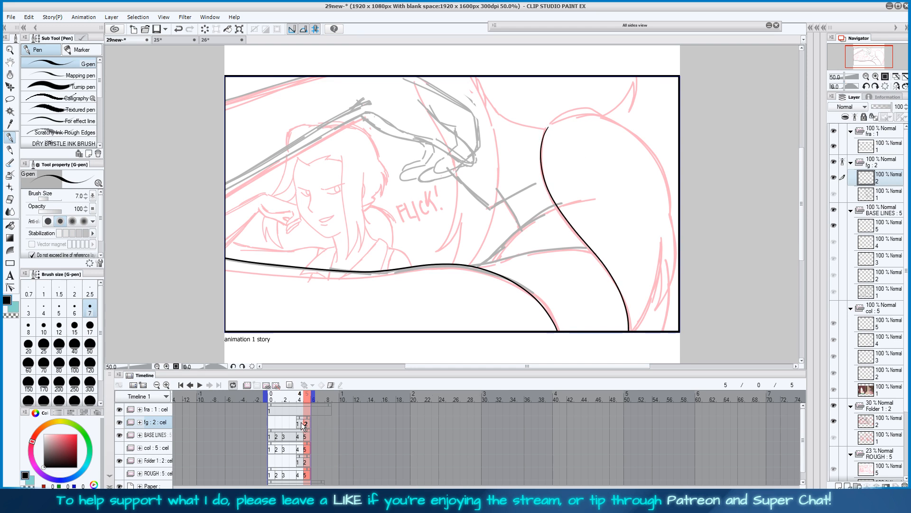
{"action": "left_click", "coordinate": [299, 423]}
{"action": "left_click", "coordinate": [306, 423]}
{"action": "mouse_move", "coordinate": [636, 331]}
{"action": "left_mouse_down"}
{"action": "mouse_move", "coordinate": [661, 262]}
{"action": "mouse_move", "coordinate": [652, 314]}
{"action": "mouse_move", "coordinate": [675, 261]}
{"action": "mouse_move", "coordinate": [664, 175]}
{"action": "mouse_move", "coordinate": [652, 151]}
{"action": "mouse_move", "coordinate": [605, 115]}
{"action": "mouse_move", "coordinate": [553, 122]}
{"action": "mouse_move", "coordinate": [597, 115]}
{"action": "mouse_move", "coordinate": [586, 106]}
{"action": "mouse_move", "coordinate": [548, 124]}
{"action": "left_mouse_up"}
{"action": "mouse_move", "coordinate": [603, 115]}
{"action": "left_mouse_down"}
{"action": "mouse_move", "coordinate": [631, 84]}
{"action": "mouse_move", "coordinate": [626, 112]}
{"action": "mouse_move", "coordinate": [637, 77]}
{"action": "left_mouse_up"}
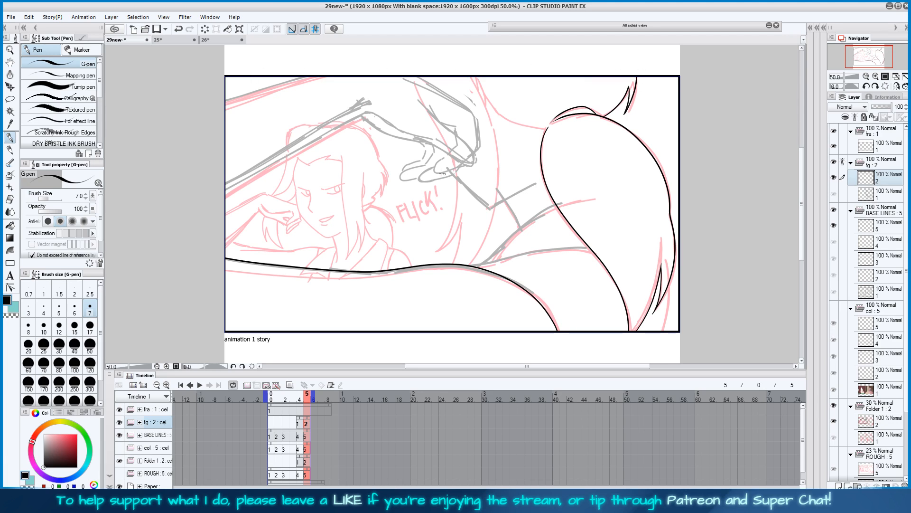
Ink the forearm's upper edge across the frame's corner, redrawing the stroke until its angle suits the sketch
{"action": "left_click_drag", "start_coordinate": [315, 69], "coordinate": [167, 113]}
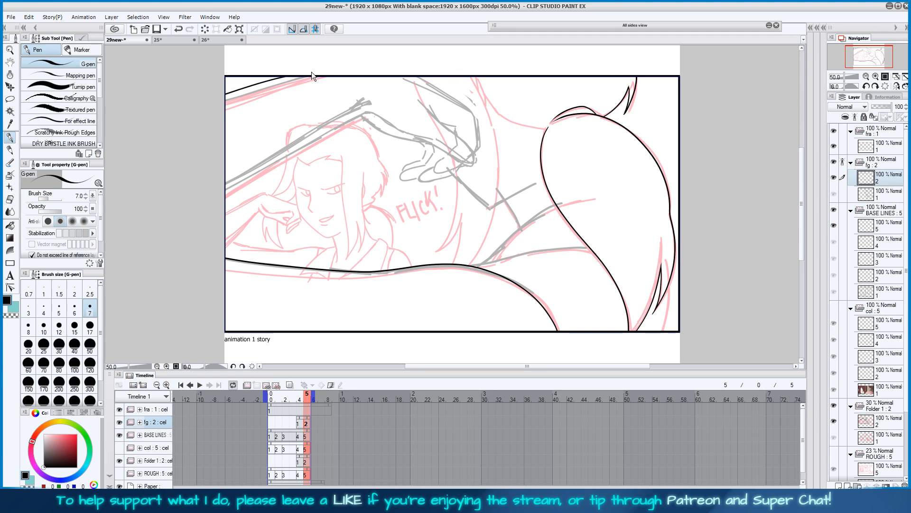
{"action": "key", "text": "ctrl+z"}
{"action": "left_click_drag", "start_coordinate": [311, 72], "coordinate": [170, 114]}
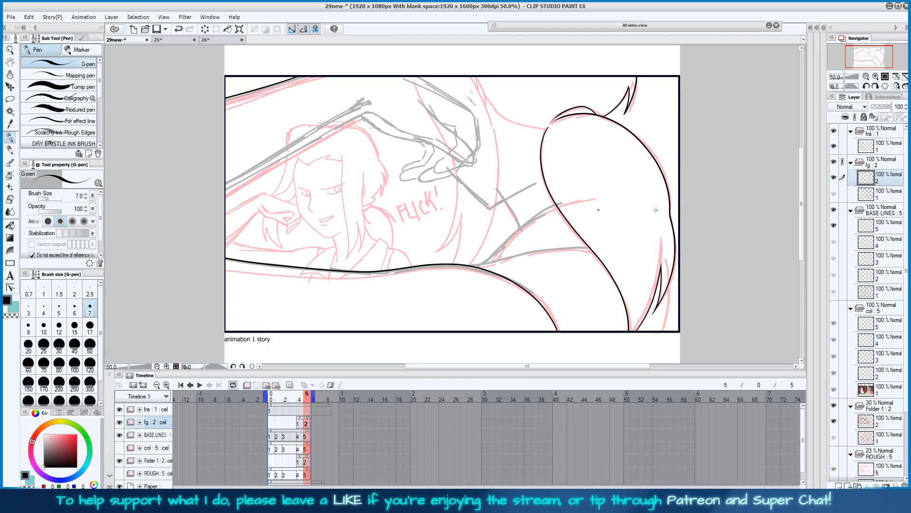
{"action": "left_click", "coordinate": [896, 86]}
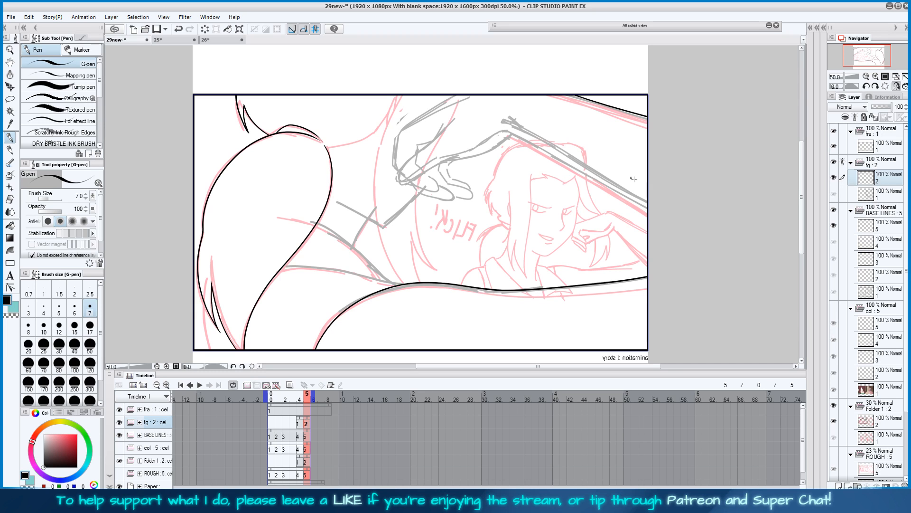
{"action": "key", "text": "ctrl+z"}
{"action": "left_click_drag", "start_coordinate": [553, 84], "coordinate": [710, 140]}
Ink frame 5's forearm edge and the bent wrist leading into the back of the hand, redrawing strokes that miss the sketch
{"action": "left_click_drag", "start_coordinate": [511, 126], "coordinate": [433, 162]}
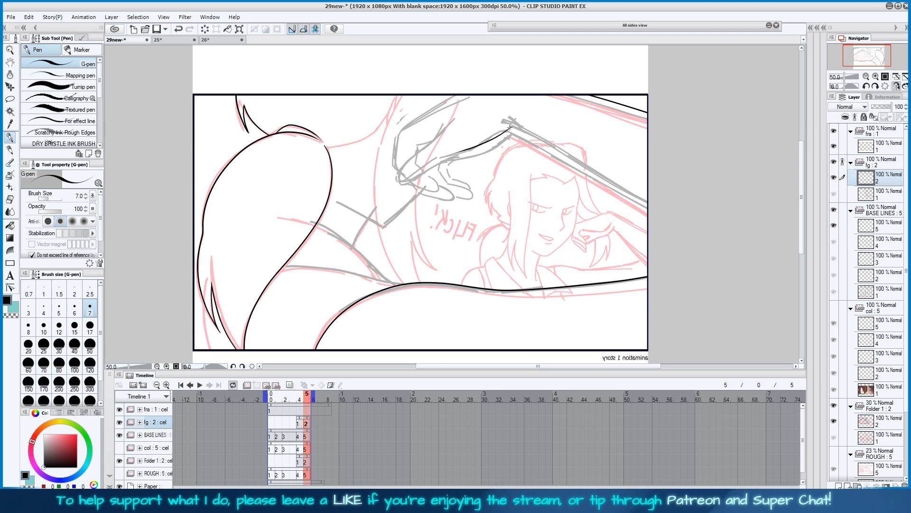
{"action": "left_click_drag", "start_coordinate": [519, 129], "coordinate": [743, 262]}
{"action": "key", "text": "ctrl+z"}
{"action": "mouse_move", "coordinate": [509, 124]}
{"action": "left_mouse_down"}
{"action": "mouse_move", "coordinate": [565, 152]}
{"action": "mouse_move", "coordinate": [700, 262]}
{"action": "left_mouse_up"}
{"action": "left_click_drag", "start_coordinate": [519, 129], "coordinate": [435, 166]}
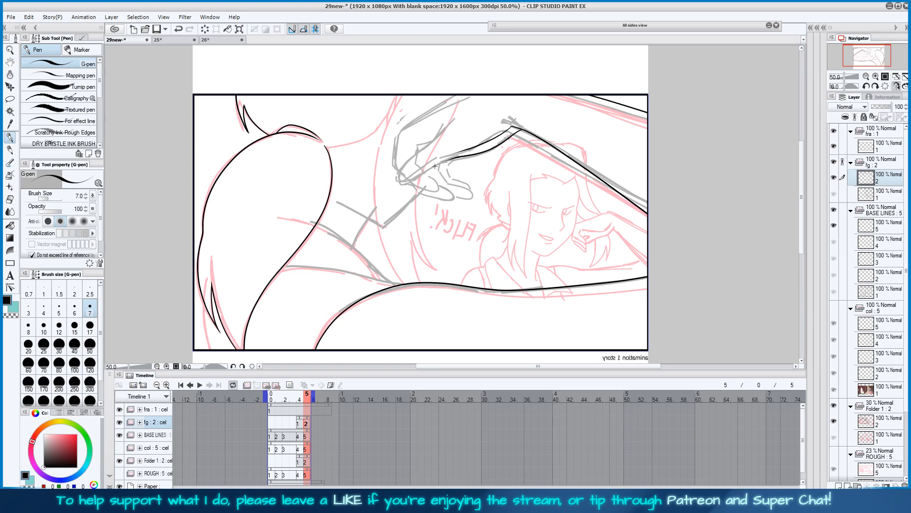
{"action": "key", "text": "ctrl+z"}
{"action": "left_click_drag", "start_coordinate": [521, 128], "coordinate": [447, 165]}
Undo the last hand stroke and ink the long front hair lock with its pointed tip, from the frame's top to the shoulder
{"action": "left_click", "coordinate": [866, 76]}
{"action": "left_click", "coordinate": [876, 76]}
{"action": "left_click", "coordinate": [876, 76]}
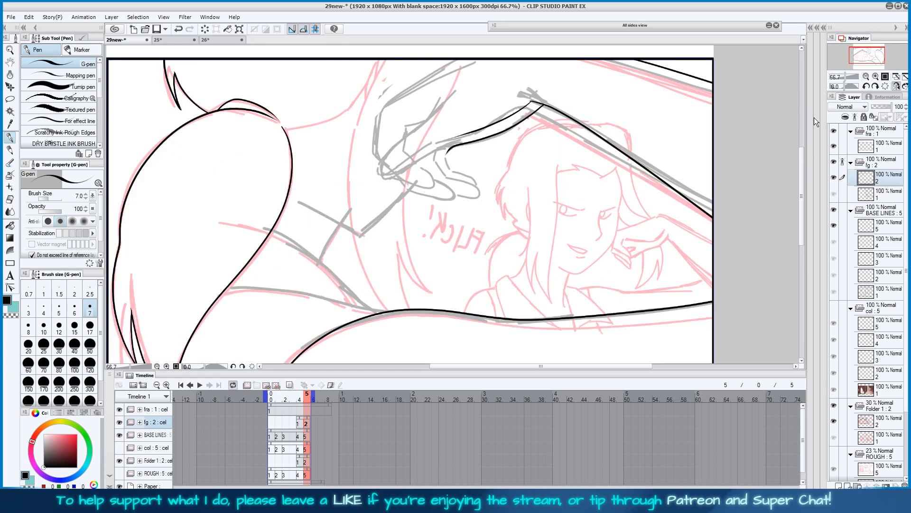
{"action": "left_click_drag", "start_coordinate": [632, 268], "coordinate": [610, 293]}
{"action": "key", "text": "ctrl+z"}
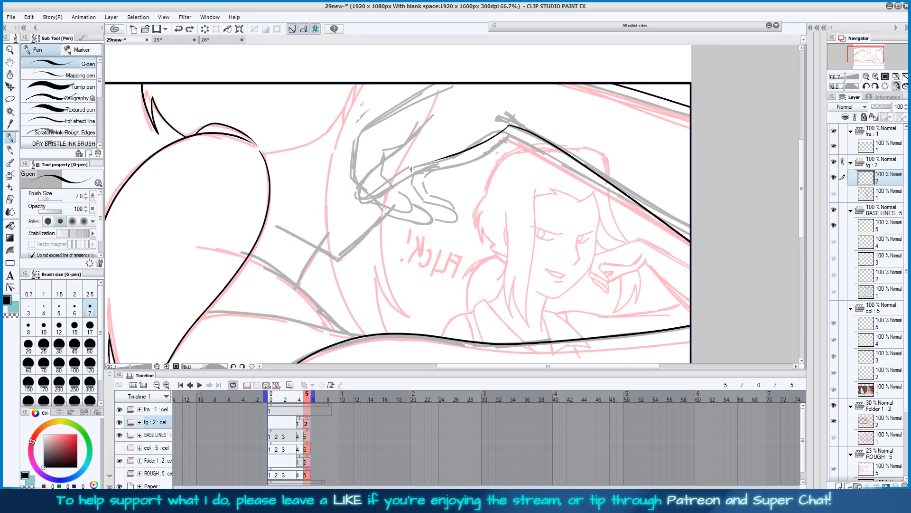
{"action": "mouse_move", "coordinate": [441, 76]}
{"action": "left_mouse_down"}
{"action": "mouse_move", "coordinate": [376, 229]}
{"action": "mouse_move", "coordinate": [382, 279]}
{"action": "mouse_move", "coordinate": [405, 316]}
{"action": "mouse_move", "coordinate": [373, 265]}
{"action": "mouse_move", "coordinate": [388, 334]}
{"action": "mouse_move", "coordinate": [350, 322]}
{"action": "mouse_move", "coordinate": [328, 248]}
{"action": "mouse_move", "coordinate": [336, 134]}
{"action": "mouse_move", "coordinate": [364, 85]}
{"action": "left_mouse_up"}
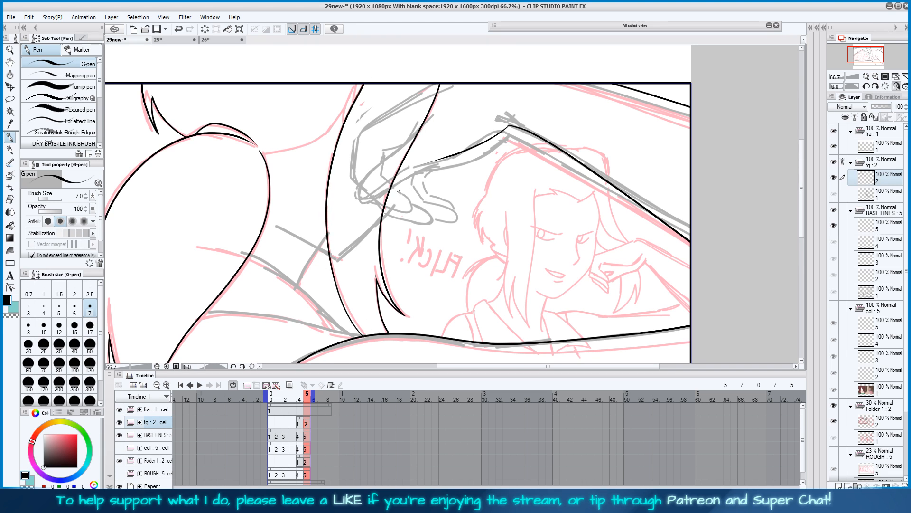
Ink the flicking hand's curled fingers and the wrist's underside, and check the whole frame in flipped view
{"action": "mouse_move", "coordinate": [439, 158]}
{"action": "left_mouse_down"}
{"action": "mouse_move", "coordinate": [390, 184]}
{"action": "mouse_move", "coordinate": [402, 216]}
{"action": "mouse_move", "coordinate": [413, 211]}
{"action": "mouse_move", "coordinate": [393, 186]}
{"action": "left_mouse_up"}
{"action": "mouse_move", "coordinate": [382, 210]}
{"action": "left_mouse_down"}
{"action": "mouse_move", "coordinate": [433, 227]}
{"action": "mouse_move", "coordinate": [404, 186]}
{"action": "mouse_move", "coordinate": [402, 193]}
{"action": "mouse_move", "coordinate": [414, 180]}
{"action": "mouse_move", "coordinate": [429, 206]}
{"action": "mouse_move", "coordinate": [458, 226]}
{"action": "mouse_move", "coordinate": [435, 227]}
{"action": "mouse_move", "coordinate": [441, 206]}
{"action": "mouse_move", "coordinate": [425, 190]}
{"action": "mouse_move", "coordinate": [427, 166]}
{"action": "left_mouse_up"}
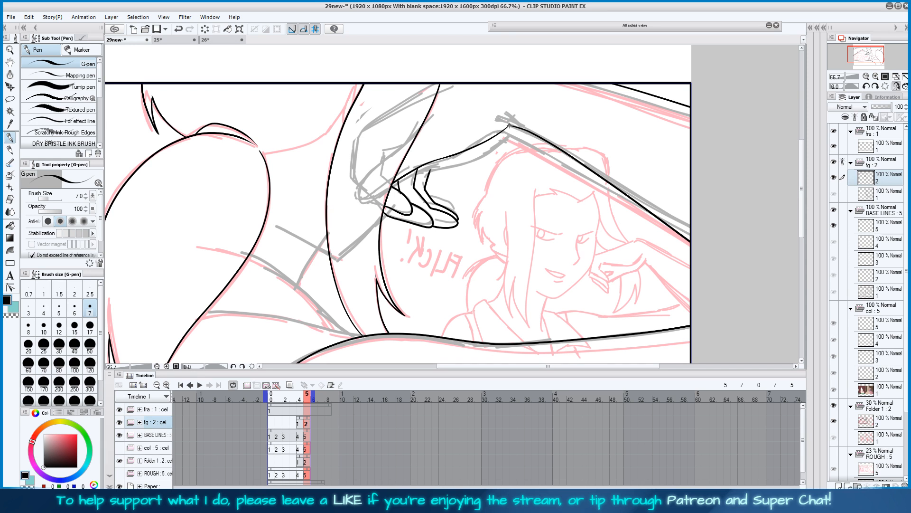
{"action": "left_click_drag", "start_coordinate": [516, 127], "coordinate": [430, 169]}
{"action": "left_click", "coordinate": [896, 86]}
{"action": "left_click", "coordinate": [896, 76]}
{"action": "left_click", "coordinate": [896, 85]}
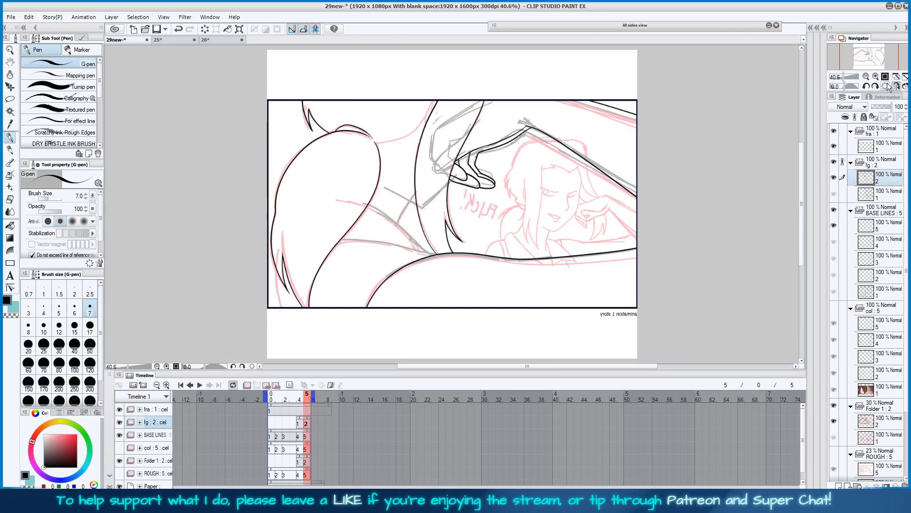
Ink the collar's upper and lower edges between shoulder and ponytail, and extend the ponytail's outer edge to the frame's bottom
{"action": "left_click", "coordinate": [876, 76]}
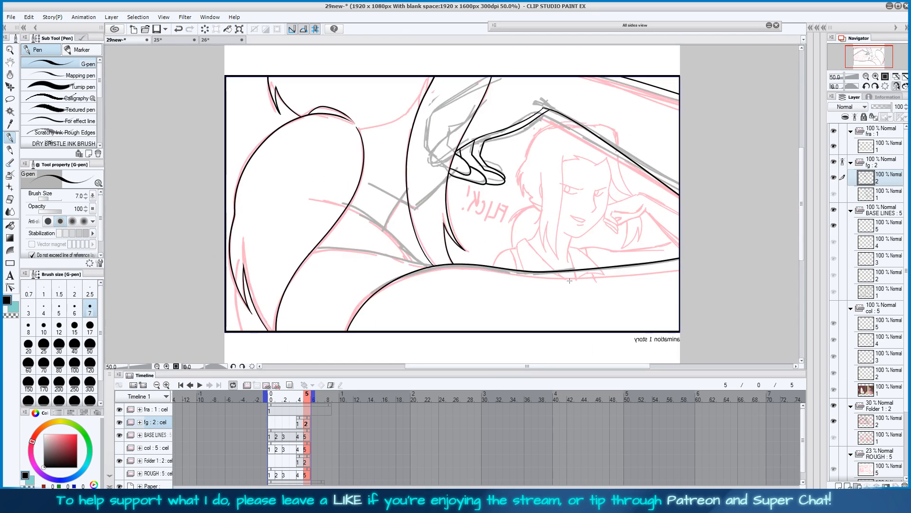
{"action": "left_click_drag", "start_coordinate": [571, 235], "coordinate": [576, 237]}
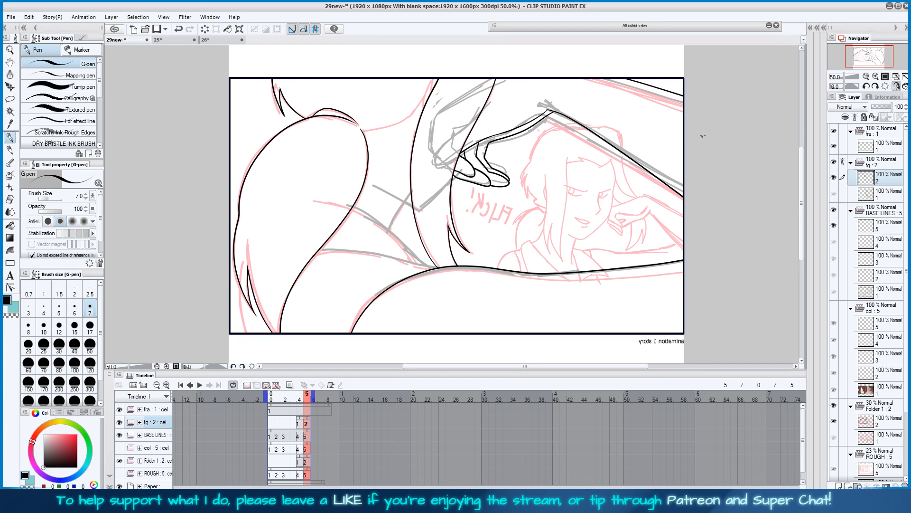
{"action": "left_click", "coordinate": [876, 75]}
{"action": "left_click_drag", "start_coordinate": [503, 299], "coordinate": [523, 248]}
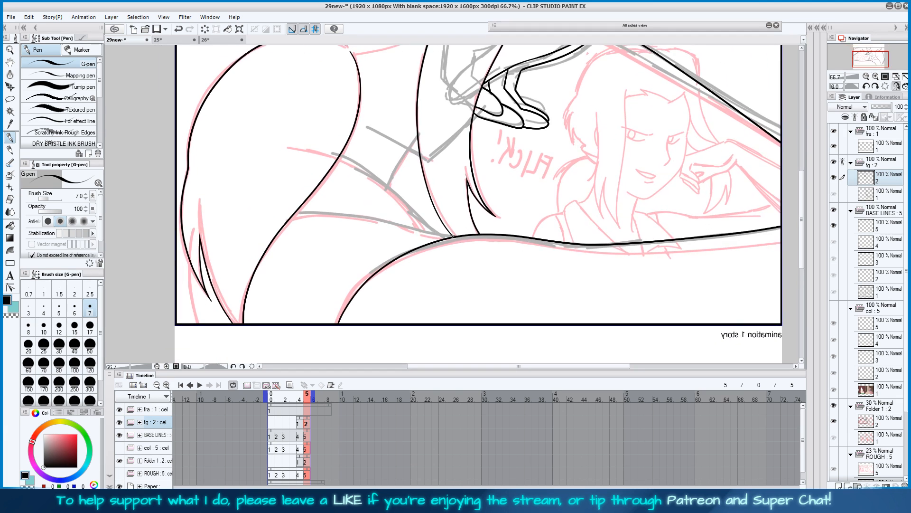
{"action": "left_click_drag", "start_coordinate": [455, 236], "coordinate": [294, 209]}
{"action": "left_click_drag", "start_coordinate": [189, 260], "coordinate": [195, 323]}
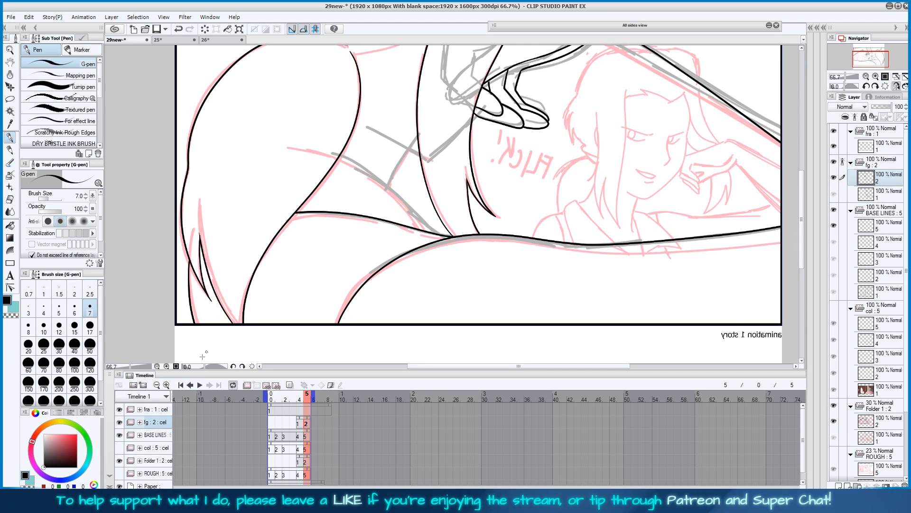
{"action": "left_click_drag", "start_coordinate": [442, 235], "coordinate": [341, 156]}
Ink the short neck and collar lines behind the hair lock and the nape line running up to the ponytail base
{"action": "left_click_drag", "start_coordinate": [471, 194], "coordinate": [466, 303]}
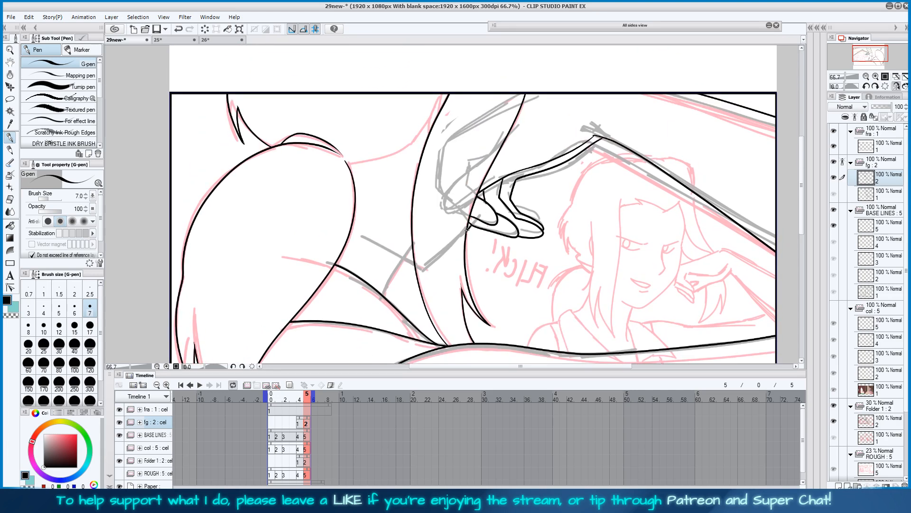
{"action": "key", "text": "ctrl+z"}
{"action": "left_click_drag", "start_coordinate": [468, 229], "coordinate": [473, 225]}
{"action": "key", "text": "ctrl+z"}
{"action": "mouse_move", "coordinate": [415, 274]}
{"action": "left_mouse_down"}
{"action": "mouse_move", "coordinate": [412, 247]}
{"action": "mouse_move", "coordinate": [381, 288]}
{"action": "left_mouse_up"}
{"action": "left_click_drag", "start_coordinate": [431, 124], "coordinate": [446, 94]}
{"action": "left_click", "coordinate": [302, 422]}
{"action": "left_click", "coordinate": [306, 425]}
{"action": "key", "text": "ctrl+z"}
{"action": "mouse_move", "coordinate": [439, 110]}
{"action": "left_mouse_down"}
{"action": "mouse_move", "coordinate": [415, 141]}
{"action": "mouse_move", "coordinate": [348, 162]}
{"action": "left_mouse_up"}
Compare the inked foreground woman in frames 4 and 5 across the full, unmirrored canvas
{"action": "left_click", "coordinate": [896, 86]}
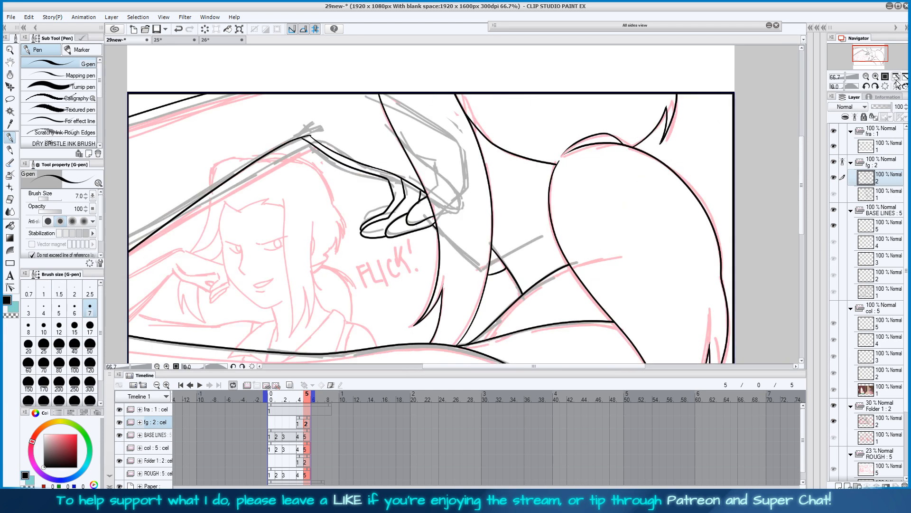
{"action": "left_click", "coordinate": [896, 76]}
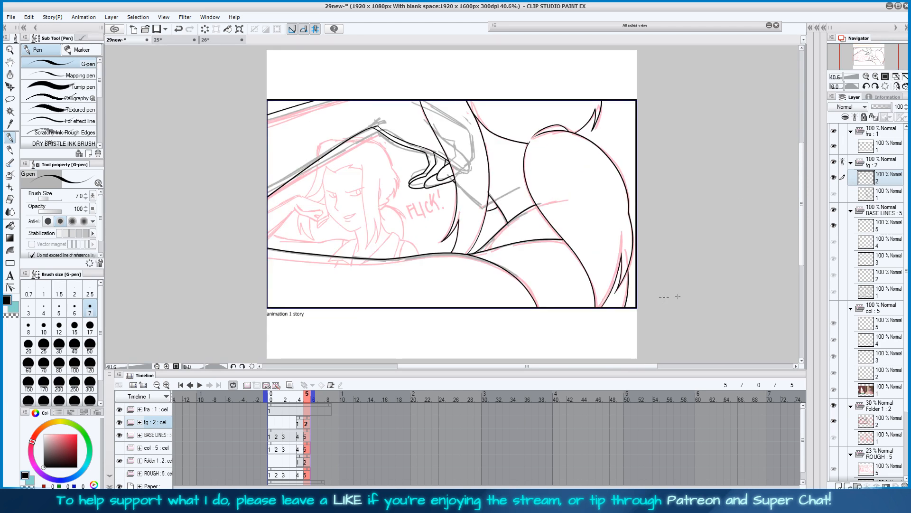
{"action": "left_click", "coordinate": [301, 425]}
{"action": "left_click", "coordinate": [306, 427]}
{"action": "left_click", "coordinate": [300, 426]}
{"action": "left_click", "coordinate": [307, 426]}
Erase frame 4's inner shoulder curve in the fg folder's cel 1, redraw it wider with its small fold line, and compare with frame 5
{"action": "left_click", "coordinate": [300, 426]}
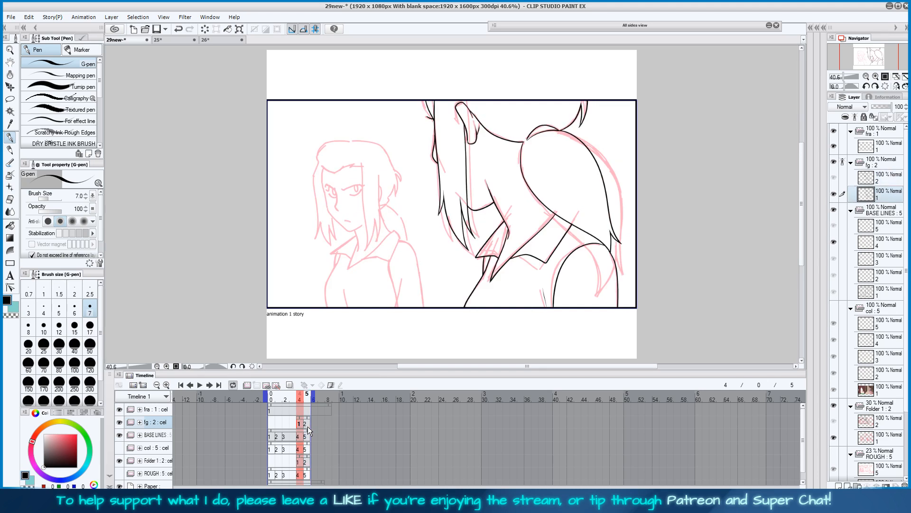
{"action": "left_click", "coordinate": [876, 77]}
{"action": "left_click", "coordinate": [876, 77]}
{"action": "left_click_drag", "start_coordinate": [726, 228], "coordinate": [623, 192]}
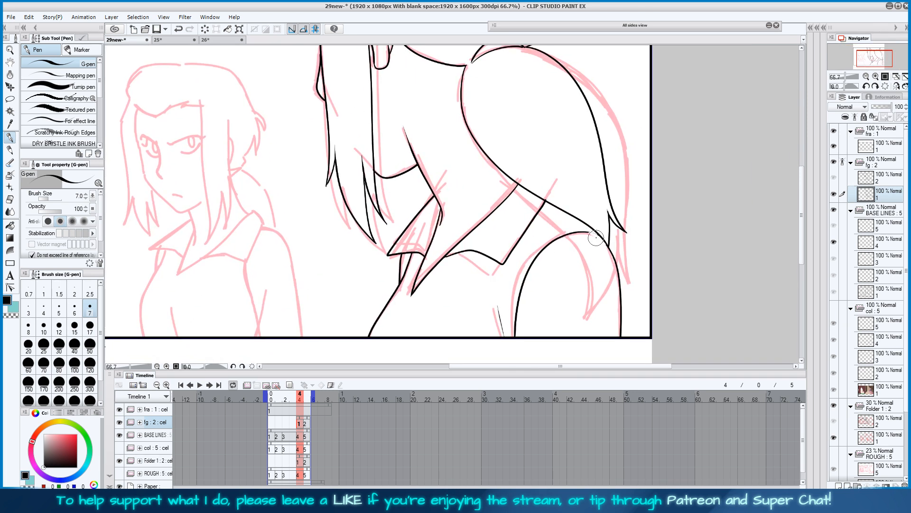
{"action": "mouse_move", "coordinate": [587, 233]}
{"action": "left_mouse_down"}
{"action": "mouse_move", "coordinate": [529, 271]}
{"action": "mouse_move", "coordinate": [510, 347]}
{"action": "left_mouse_up"}
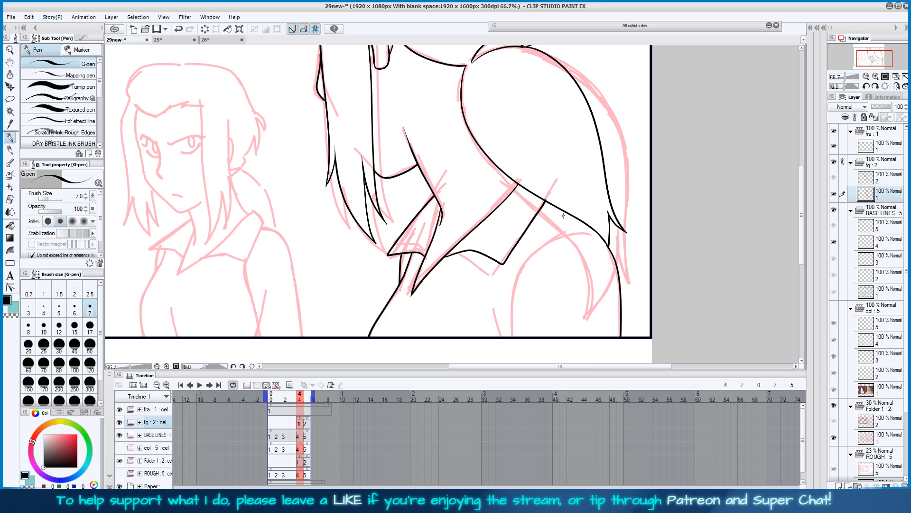
{"action": "mouse_move", "coordinate": [590, 232]}
{"action": "left_mouse_down"}
{"action": "mouse_move", "coordinate": [543, 232]}
{"action": "mouse_move", "coordinate": [501, 271]}
{"action": "mouse_move", "coordinate": [495, 347]}
{"action": "mouse_move", "coordinate": [481, 300]}
{"action": "left_mouse_up"}
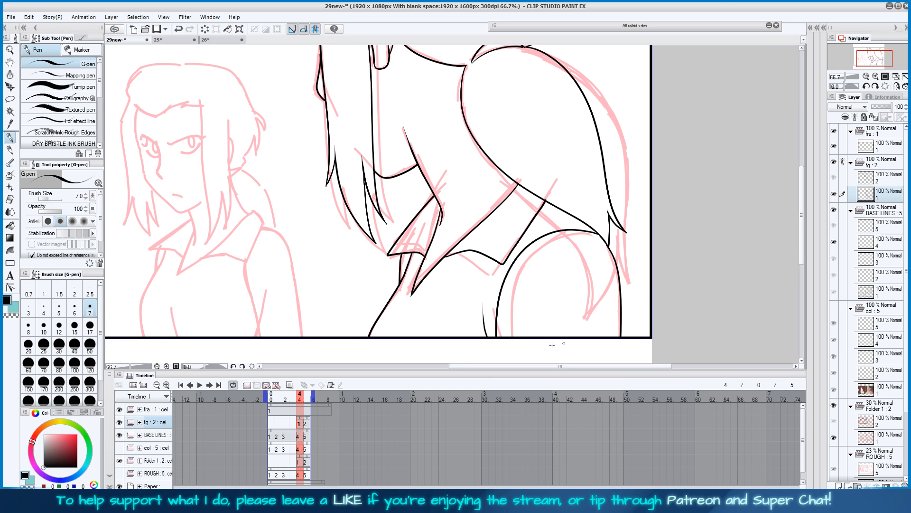
{"action": "left_click_drag", "start_coordinate": [581, 278], "coordinate": [600, 303]}
{"action": "left_click", "coordinate": [904, 76]}
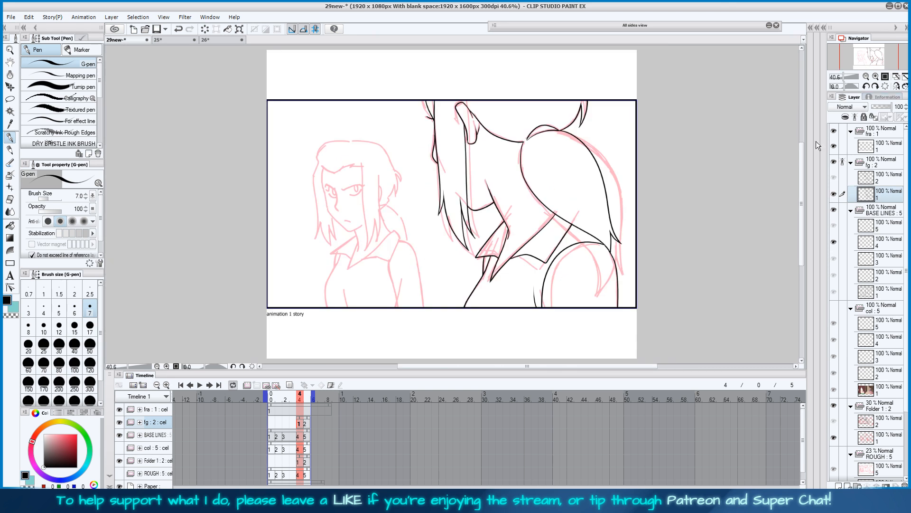
{"action": "left_click", "coordinate": [308, 425]}
{"action": "left_click", "coordinate": [300, 426]}
{"action": "left_click", "coordinate": [308, 426]}
{"action": "left_click", "coordinate": [304, 423]}
{"action": "left_click", "coordinate": [306, 426]}
Select cel 4 of the BASE LINES folder and set the G-pen's brush size to 5 for the background woman
{"action": "left_click", "coordinate": [299, 436]}
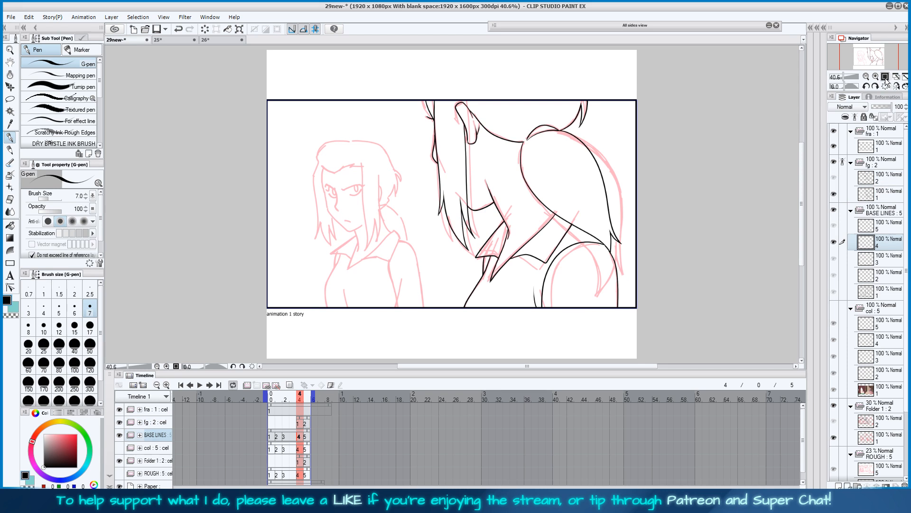
{"action": "left_click", "coordinate": [885, 77]}
{"action": "left_click", "coordinate": [896, 86]}
{"action": "left_click", "coordinate": [866, 76]}
{"action": "left_click_drag", "start_coordinate": [672, 295], "coordinate": [500, 243]}
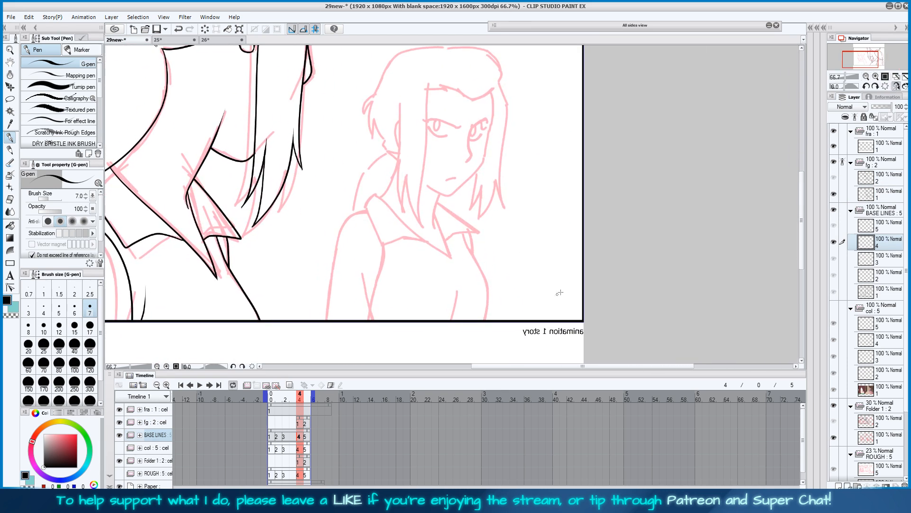
{"action": "left_click", "coordinate": [59, 309]}
{"action": "left_click_drag", "start_coordinate": [459, 282], "coordinate": [467, 314]}
{"action": "left_click", "coordinate": [897, 87]}
Look over the finished panels in documents 26 and 25, return to 29new, and undo the stray line across the background woman's torso
{"action": "left_click_drag", "start_coordinate": [405, 352], "coordinate": [446, 331]}
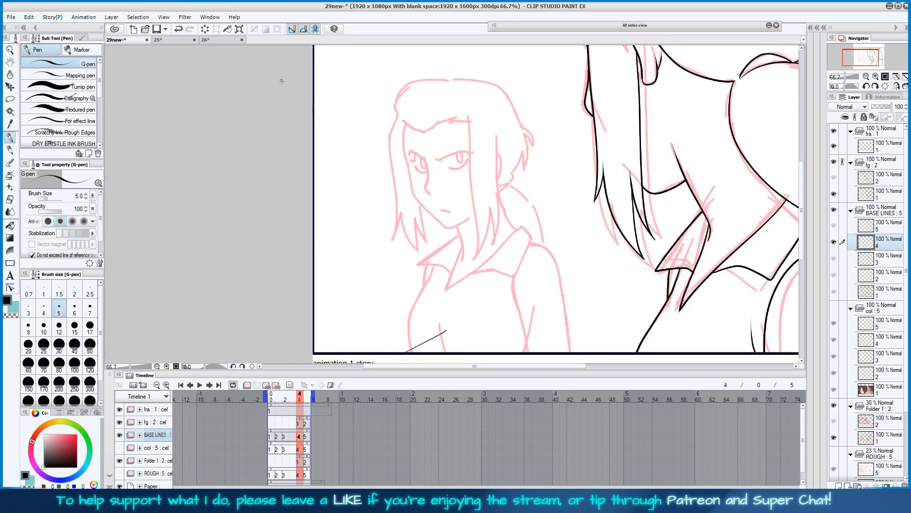
{"action": "left_click", "coordinate": [214, 41]}
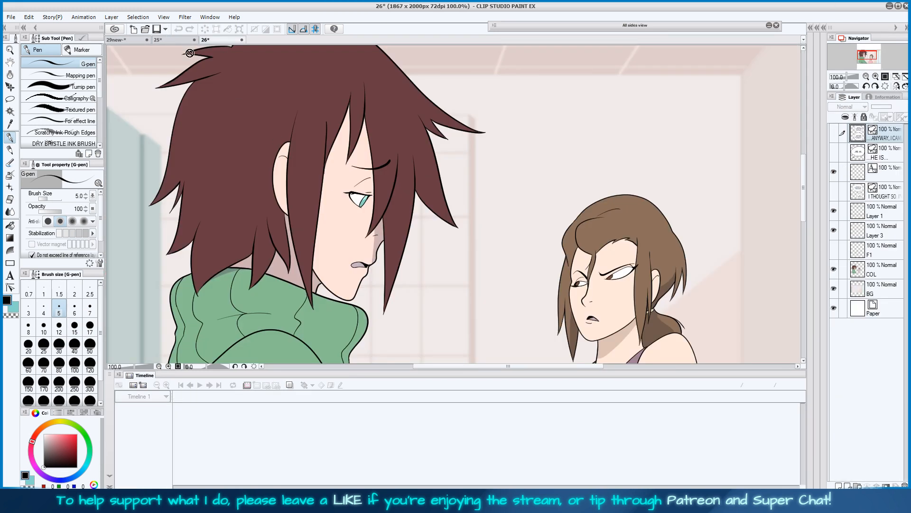
{"action": "left_click", "coordinate": [182, 44]}
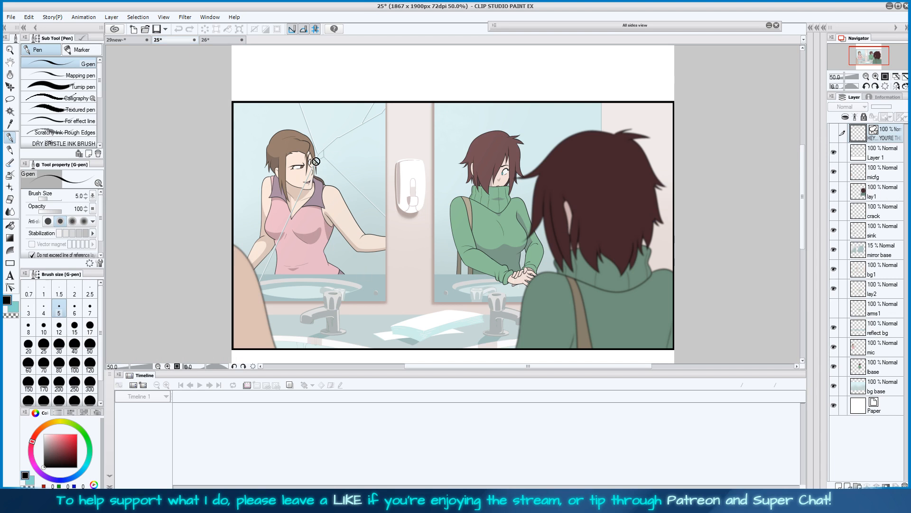
{"action": "left_click", "coordinate": [135, 42]}
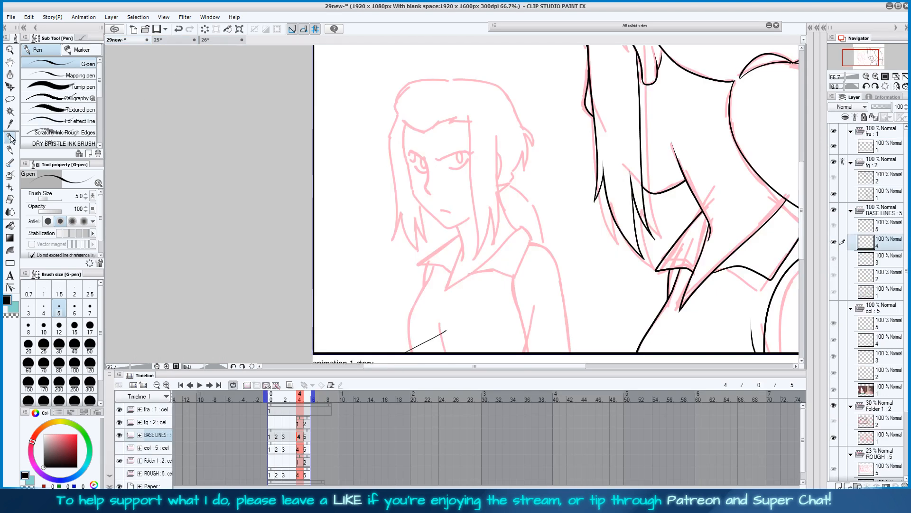
{"action": "left_click", "coordinate": [896, 77]}
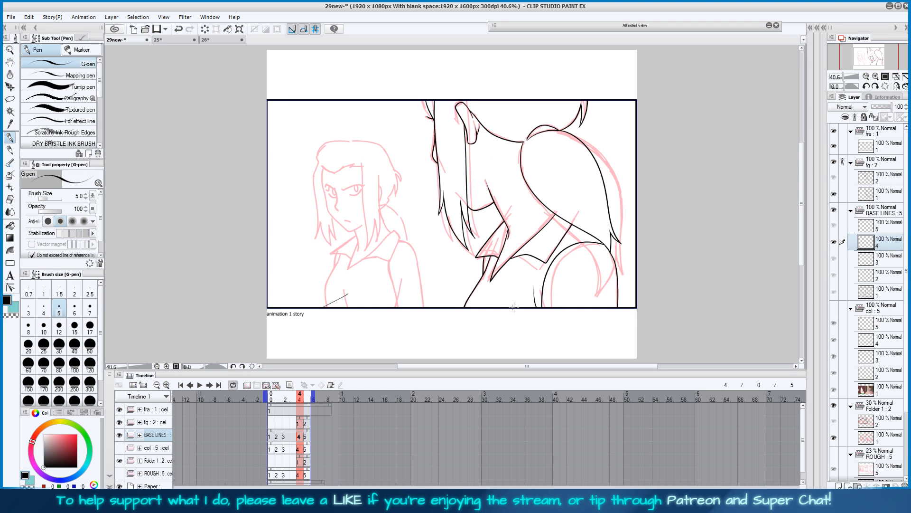
{"action": "key", "text": "ctrl+z"}
Examine the background woman's sketch up close and compare the fg folder's frames 4 and 5
{"action": "left_click", "coordinate": [876, 77]}
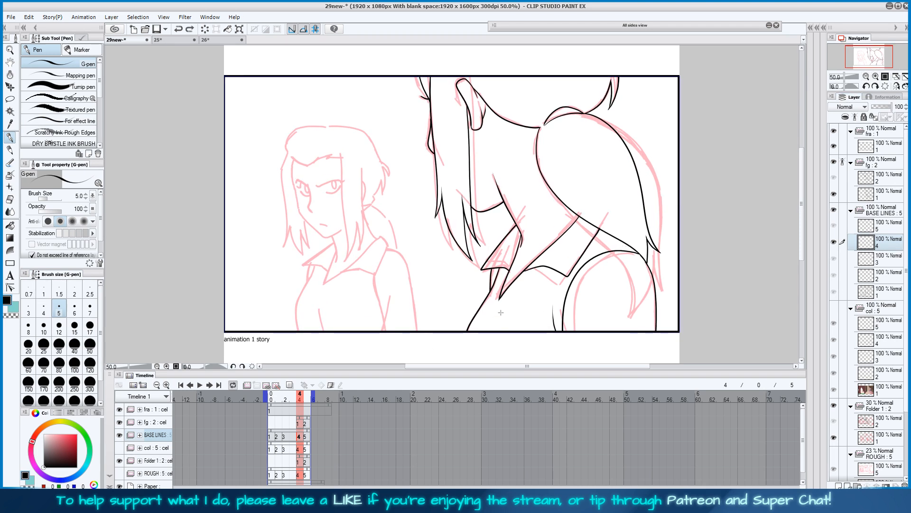
{"action": "left_click_drag", "start_coordinate": [611, 266], "coordinate": [636, 264]}
{"action": "left_click", "coordinate": [875, 76]}
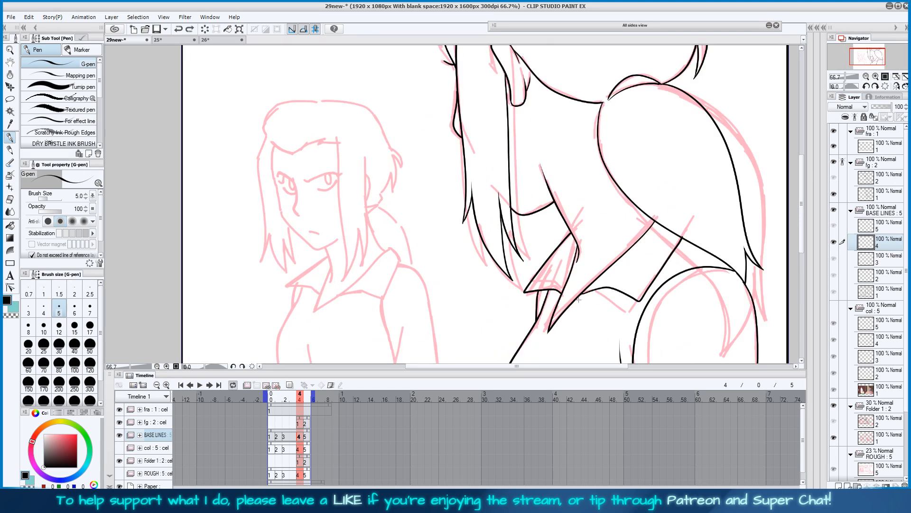
{"action": "left_click_drag", "start_coordinate": [527, 347], "coordinate": [544, 308]}
{"action": "left_click", "coordinate": [303, 423]}
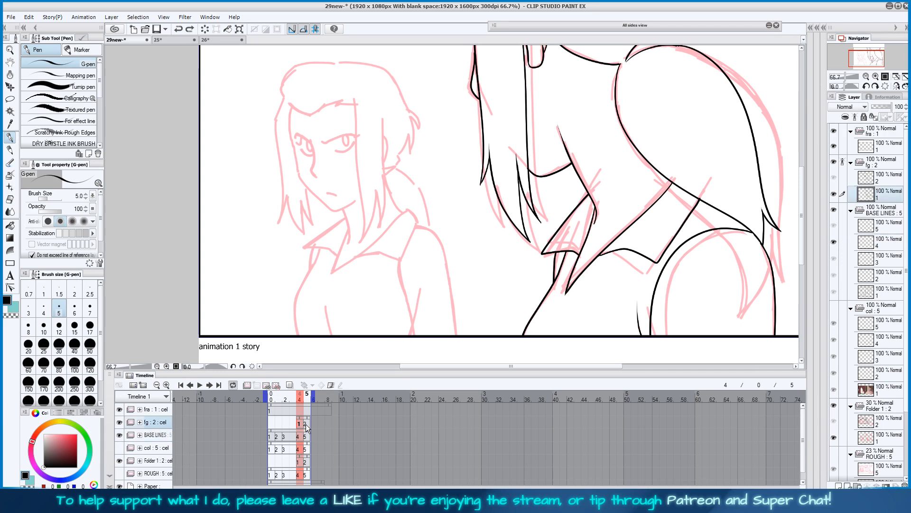
{"action": "left_click", "coordinate": [300, 423]}
{"action": "left_click", "coordinate": [304, 424]}
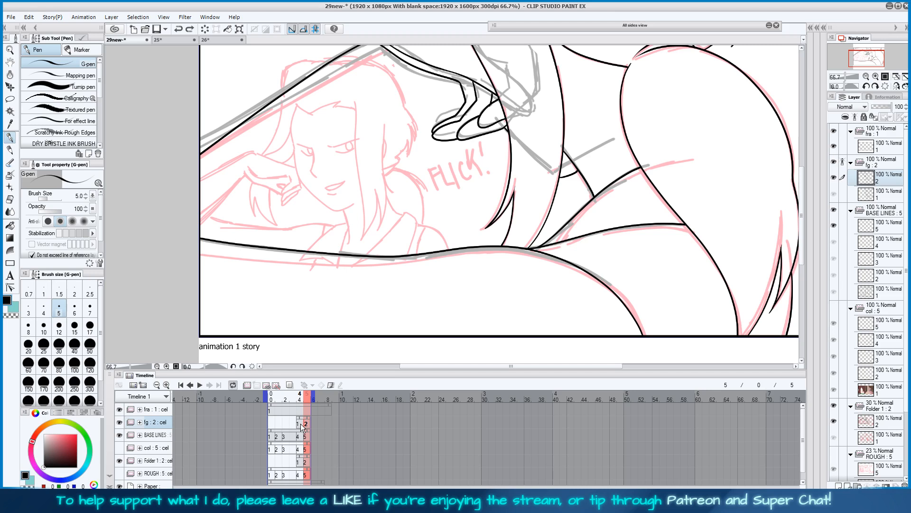
{"action": "left_click", "coordinate": [301, 423]}
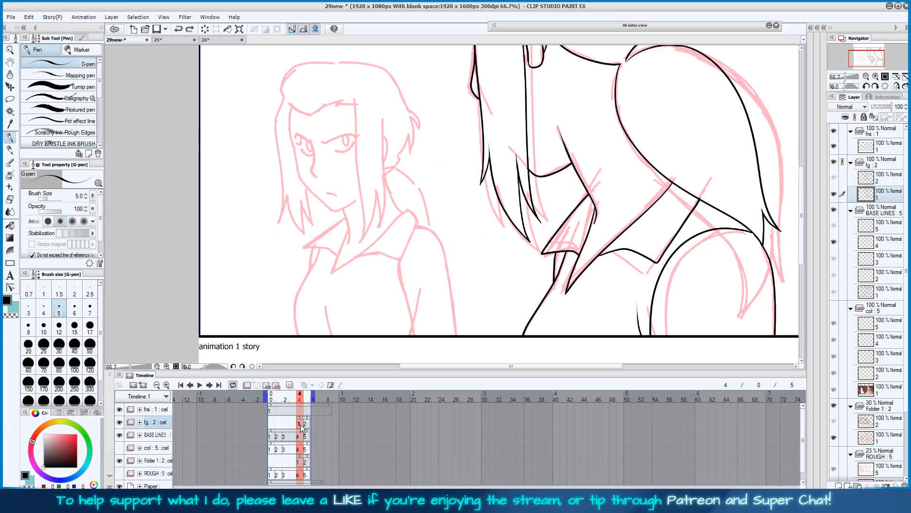
Ink the background woman's side hair lock with its pointed ends and her ear in BASE LINES cel 4, using mirrored view
{"action": "left_click", "coordinate": [299, 436]}
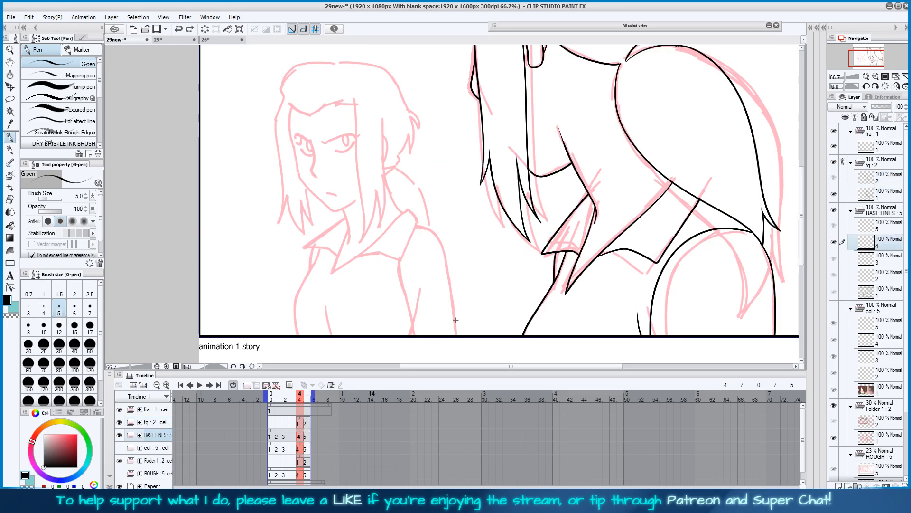
{"action": "left_click", "coordinate": [897, 87]}
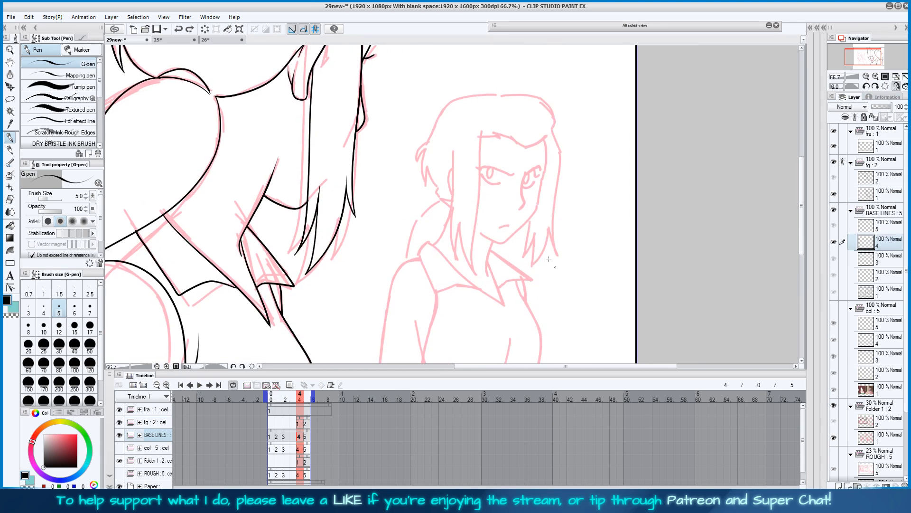
{"action": "mouse_move", "coordinate": [481, 134]}
{"action": "left_mouse_down"}
{"action": "mouse_move", "coordinate": [474, 275]}
{"action": "mouse_move", "coordinate": [456, 221]}
{"action": "mouse_move", "coordinate": [458, 262]}
{"action": "mouse_move", "coordinate": [450, 210]}
{"action": "mouse_move", "coordinate": [441, 228]}
{"action": "mouse_move", "coordinate": [452, 151]}
{"action": "left_mouse_up"}
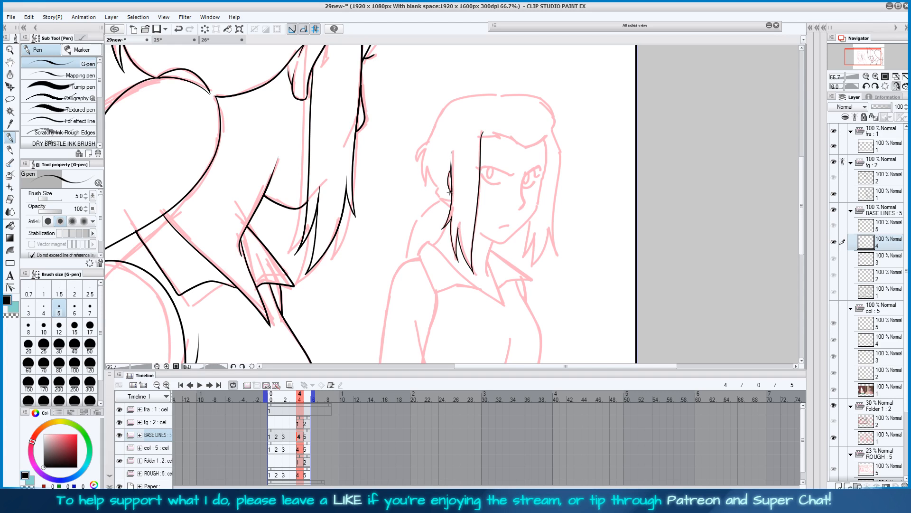
{"action": "left_click", "coordinate": [897, 87]}
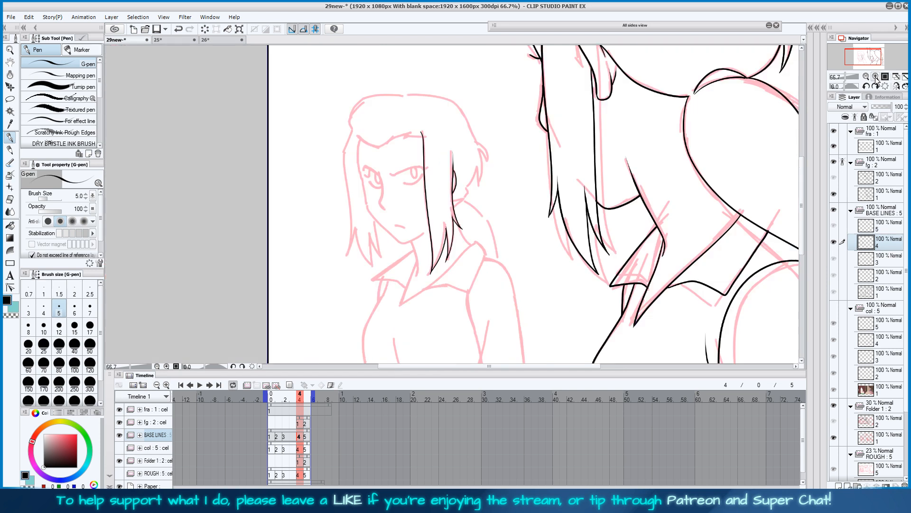
Ink the background woman's front hairline and the thin strand falling over her face, checking her design in document 26
{"action": "left_click", "coordinate": [876, 76]}
{"action": "left_click_drag", "start_coordinate": [464, 169], "coordinate": [481, 198]}
{"action": "mouse_move", "coordinate": [425, 132]}
{"action": "left_mouse_down"}
{"action": "mouse_move", "coordinate": [375, 136]}
{"action": "mouse_move", "coordinate": [358, 147]}
{"action": "left_mouse_up"}
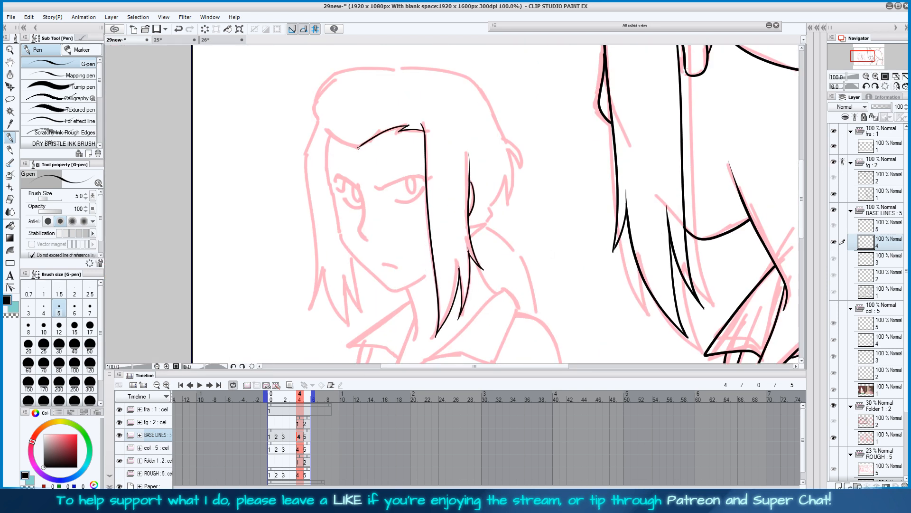
{"action": "left_click", "coordinate": [223, 40]}
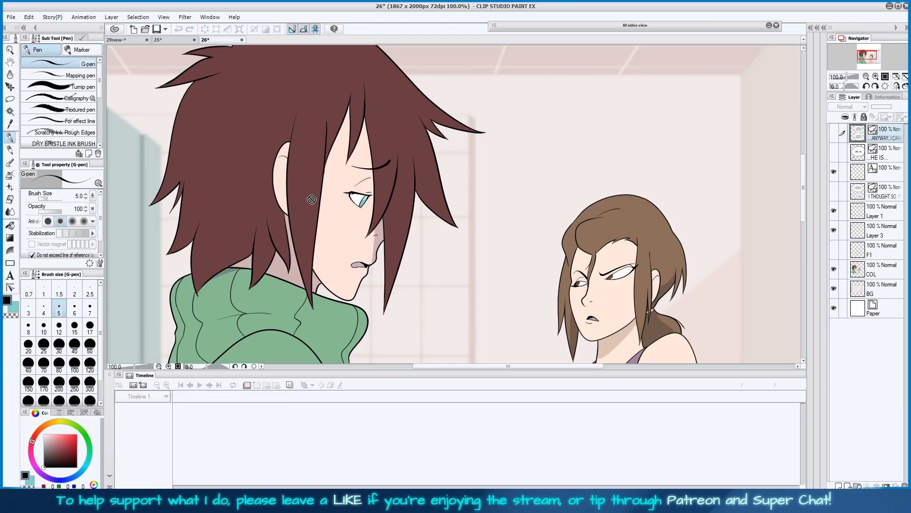
{"action": "left_click", "coordinate": [168, 42]}
{"action": "left_click", "coordinate": [122, 43]}
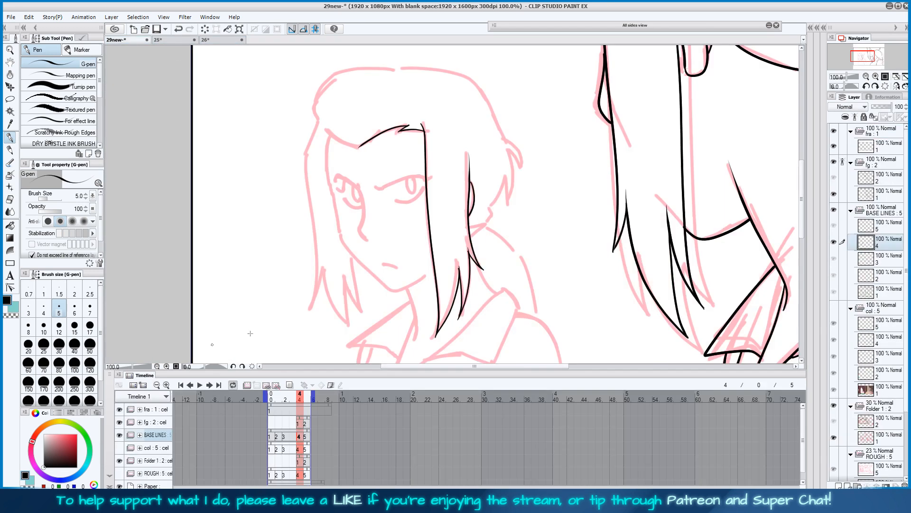
{"action": "mouse_move", "coordinate": [357, 150]}
{"action": "left_mouse_down"}
{"action": "mouse_move", "coordinate": [356, 183]}
{"action": "mouse_move", "coordinate": [391, 239]}
{"action": "mouse_move", "coordinate": [357, 149]}
{"action": "left_mouse_up"}
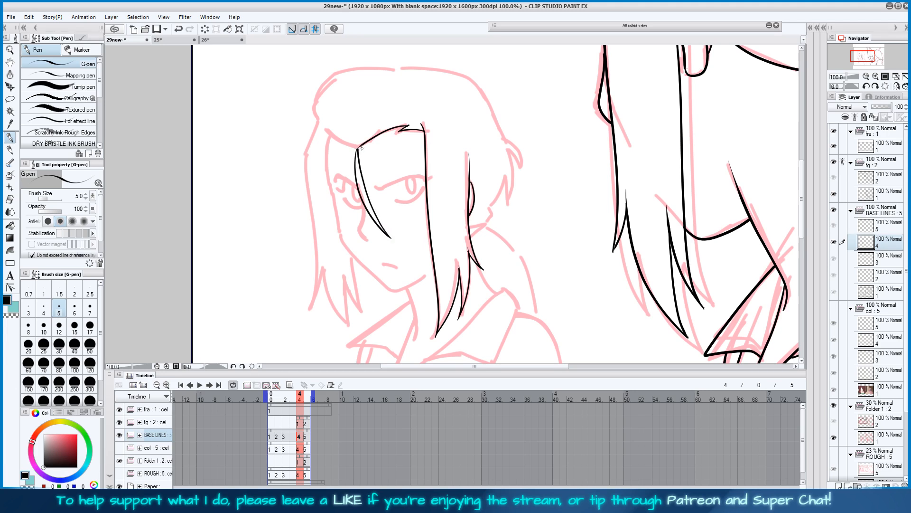
{"action": "left_click_drag", "start_coordinate": [357, 149], "coordinate": [324, 129]}
Ink the background woman's nose, mouth, jaw and face contour in BASE LINES cel 4
{"action": "left_click_drag", "start_coordinate": [544, 290], "coordinate": [536, 274]}
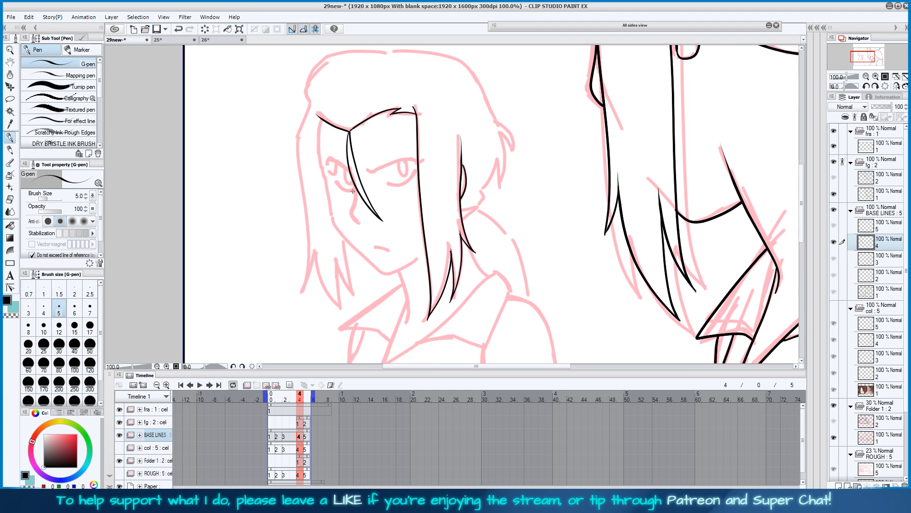
{"action": "mouse_move", "coordinate": [356, 189]}
{"action": "left_mouse_down"}
{"action": "mouse_move", "coordinate": [350, 213]}
{"action": "mouse_move", "coordinate": [365, 216]}
{"action": "left_mouse_up"}
{"action": "left_click_drag", "start_coordinate": [533, 319], "coordinate": [519, 329]}
{"action": "mouse_move", "coordinate": [361, 259]}
{"action": "left_mouse_down"}
{"action": "mouse_move", "coordinate": [373, 260]}
{"action": "mouse_move", "coordinate": [379, 283]}
{"action": "mouse_move", "coordinate": [363, 286]}
{"action": "mouse_move", "coordinate": [320, 228]}
{"action": "mouse_move", "coordinate": [309, 130]}
{"action": "left_mouse_up"}
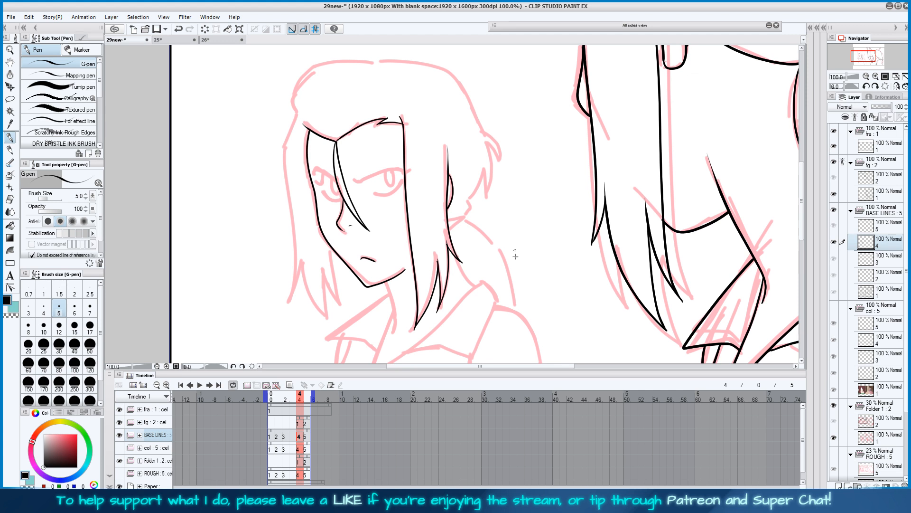
Check the inked face in mirrored view and touch up the inner point of her long side hair lock
{"action": "left_click", "coordinate": [896, 87]}
{"action": "left_click", "coordinate": [896, 77]}
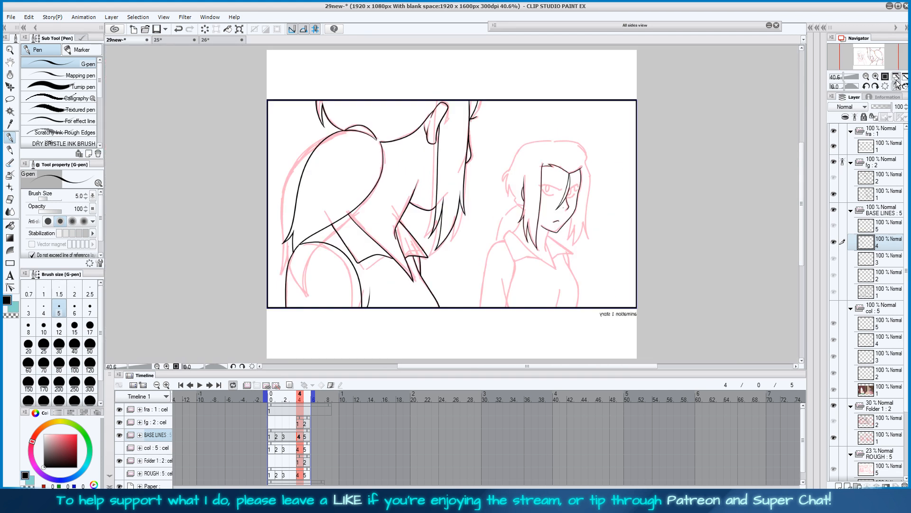
{"action": "left_click", "coordinate": [896, 86]}
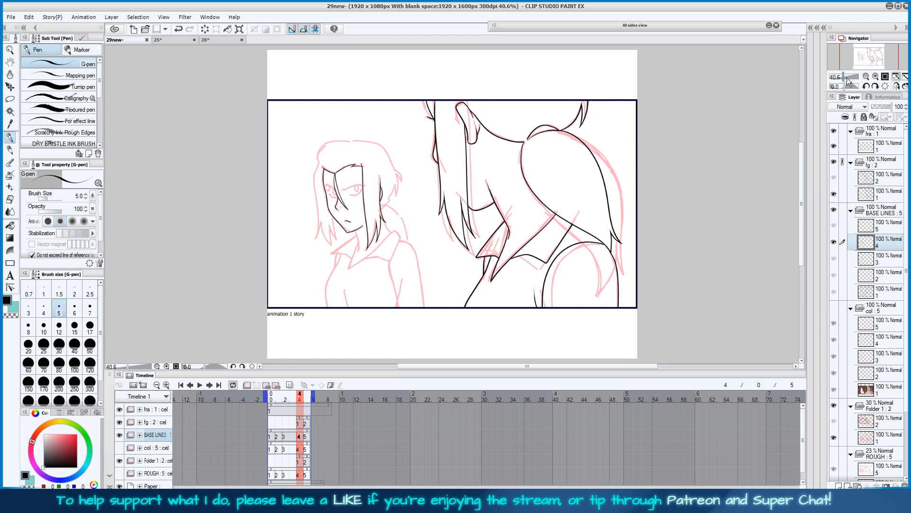
{"action": "left_click", "coordinate": [876, 76]}
{"action": "left_click", "coordinate": [876, 76]}
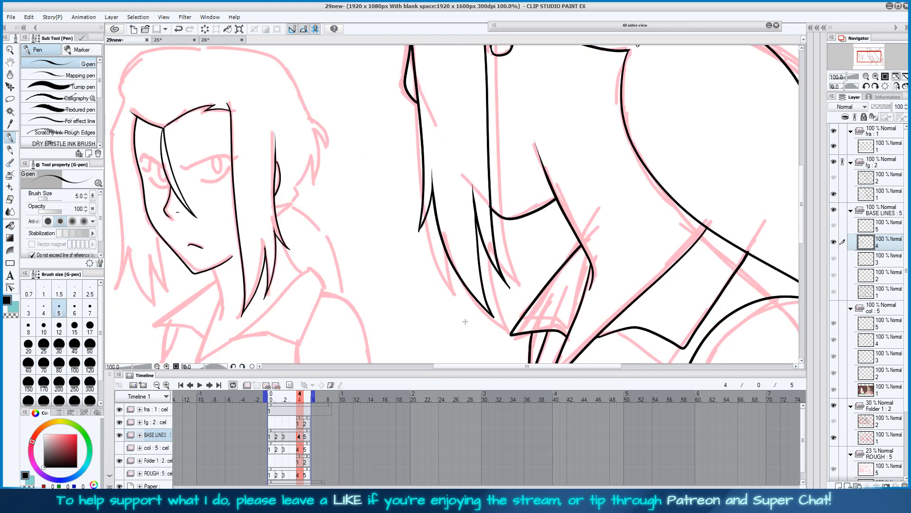
{"action": "left_click_drag", "start_coordinate": [461, 330], "coordinate": [602, 301]}
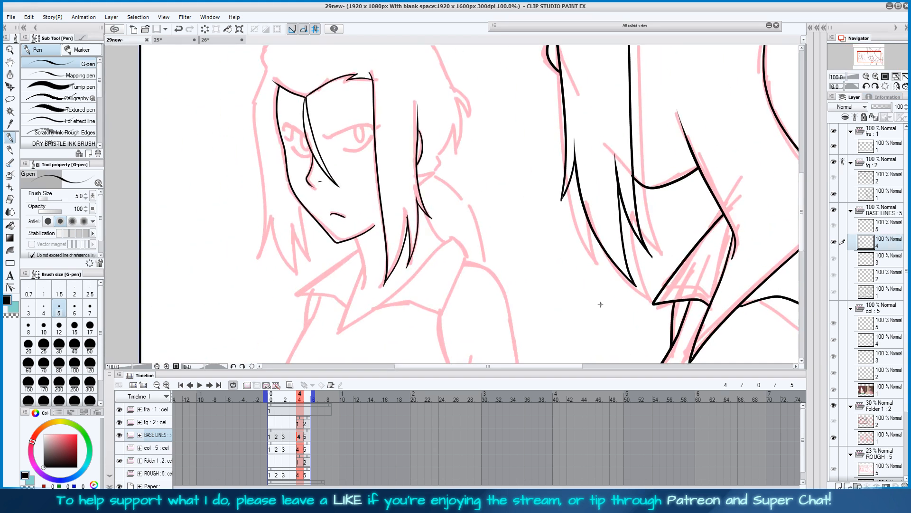
{"action": "left_click", "coordinate": [409, 215]}
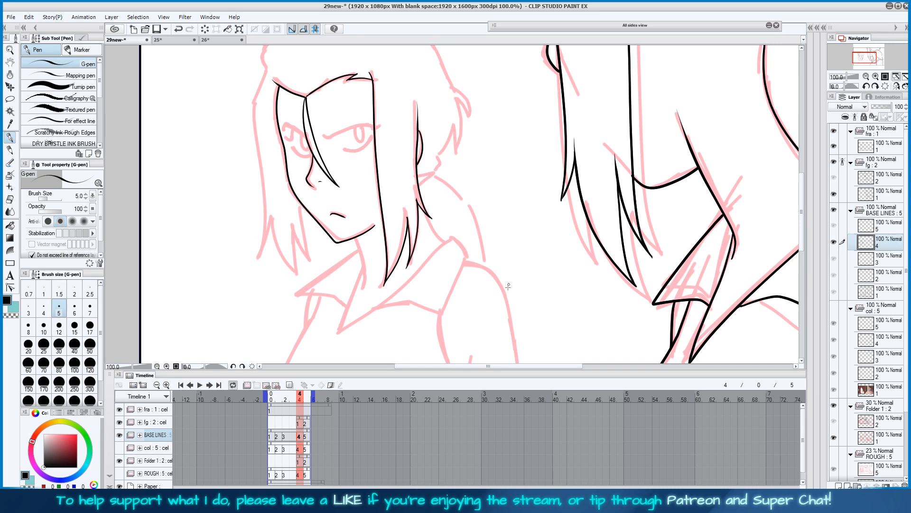
{"action": "left_click_drag", "start_coordinate": [510, 287], "coordinate": [534, 335]}
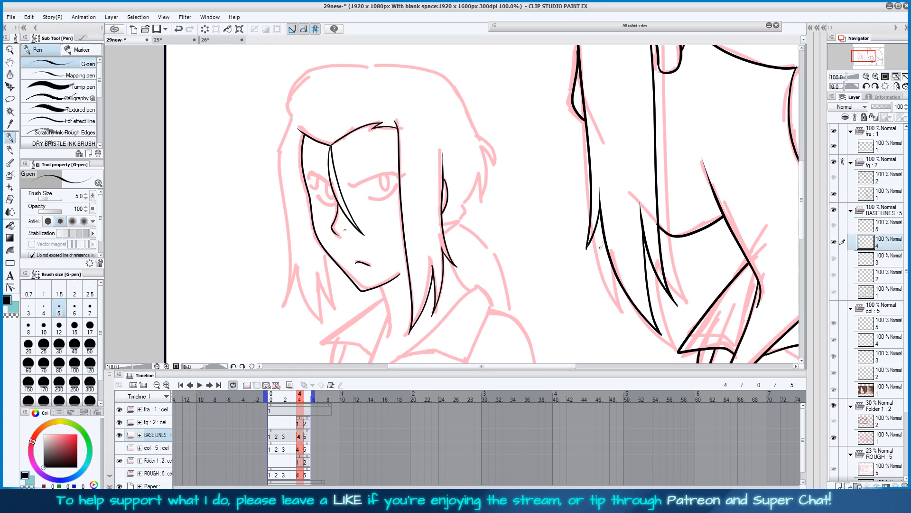
Ink the hair hanging on the far side of her face with its pointed ends, redoing the inner strand lines in mirrored view
{"action": "left_click", "coordinate": [896, 86]}
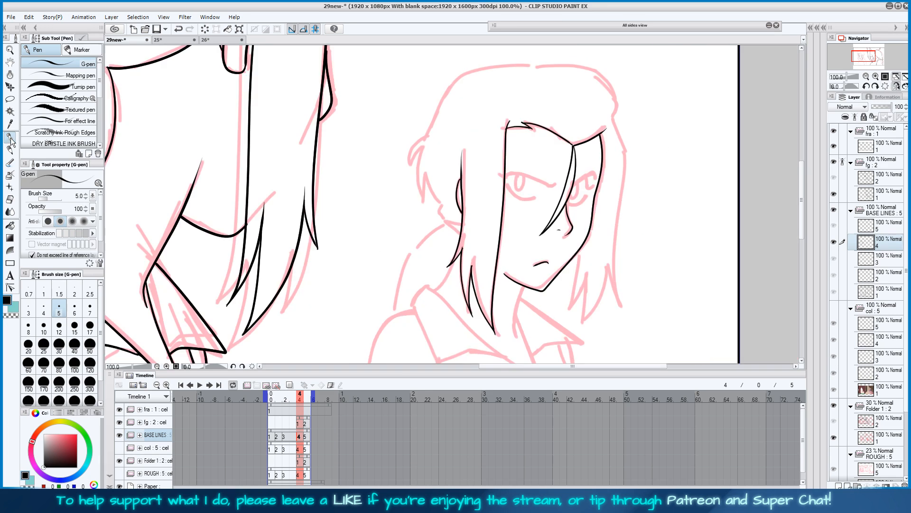
{"action": "left_click_drag", "start_coordinate": [593, 303], "coordinate": [487, 302]}
{"action": "mouse_move", "coordinate": [491, 129]}
{"action": "left_mouse_down"}
{"action": "mouse_move", "coordinate": [499, 163]}
{"action": "mouse_move", "coordinate": [494, 300]}
{"action": "mouse_move", "coordinate": [486, 261]}
{"action": "mouse_move", "coordinate": [483, 292]}
{"action": "mouse_move", "coordinate": [459, 334]}
{"action": "mouse_move", "coordinate": [461, 275]}
{"action": "mouse_move", "coordinate": [455, 309]}
{"action": "mouse_move", "coordinate": [442, 319]}
{"action": "mouse_move", "coordinate": [454, 263]}
{"action": "left_mouse_up"}
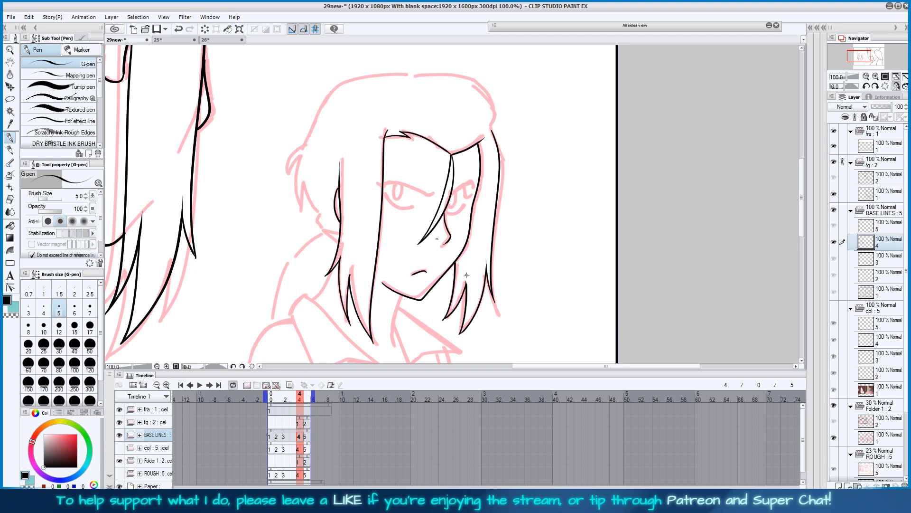
{"action": "left_click_drag", "start_coordinate": [486, 271], "coordinate": [486, 239]}
{"action": "key", "text": "ctrl+z"}
{"action": "key", "text": "ctrl+z"}
{"action": "left_click_drag", "start_coordinate": [488, 178], "coordinate": [480, 152]}
{"action": "left_click", "coordinate": [896, 87]}
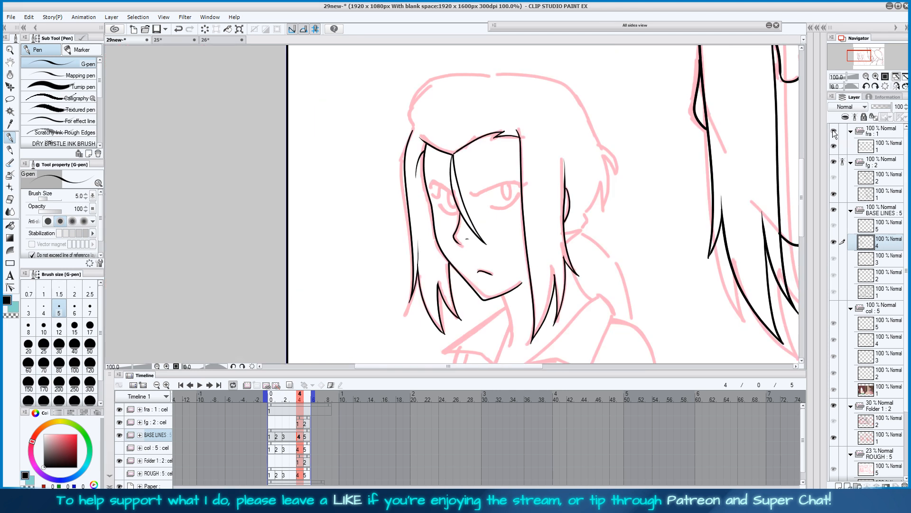
Ink the top and back of the background woman's head, the loose tufts behind her ear and her ponytail
{"action": "mouse_move", "coordinate": [420, 110]}
{"action": "left_mouse_down"}
{"action": "mouse_move", "coordinate": [363, 146]}
{"action": "mouse_move", "coordinate": [375, 118]}
{"action": "mouse_move", "coordinate": [404, 103]}
{"action": "mouse_move", "coordinate": [455, 110]}
{"action": "left_mouse_up"}
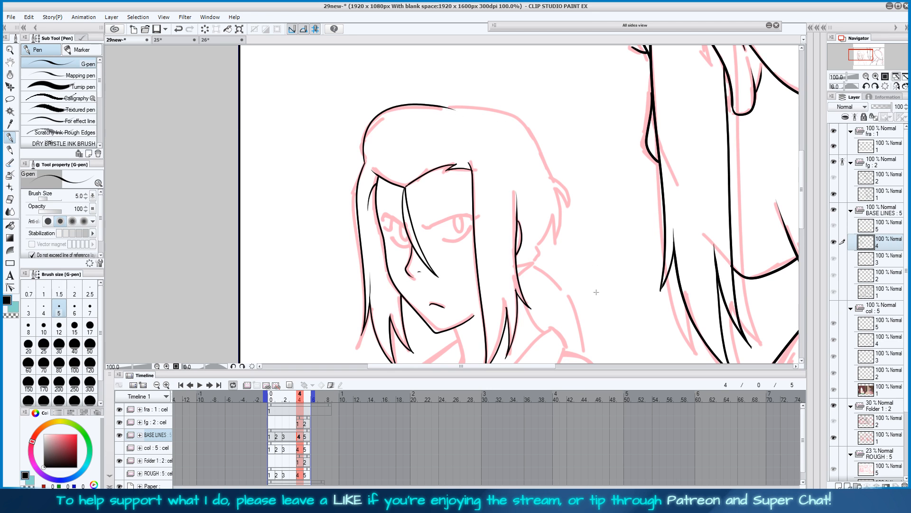
{"action": "left_click_drag", "start_coordinate": [596, 276], "coordinate": [548, 263]}
{"action": "mouse_move", "coordinate": [468, 259]}
{"action": "left_mouse_down"}
{"action": "mouse_move", "coordinate": [489, 240]}
{"action": "mouse_move", "coordinate": [501, 205]}
{"action": "mouse_move", "coordinate": [501, 234]}
{"action": "mouse_move", "coordinate": [510, 169]}
{"action": "mouse_move", "coordinate": [516, 200]}
{"action": "mouse_move", "coordinate": [495, 135]}
{"action": "mouse_move", "coordinate": [463, 97]}
{"action": "mouse_move", "coordinate": [385, 91]}
{"action": "left_mouse_up"}
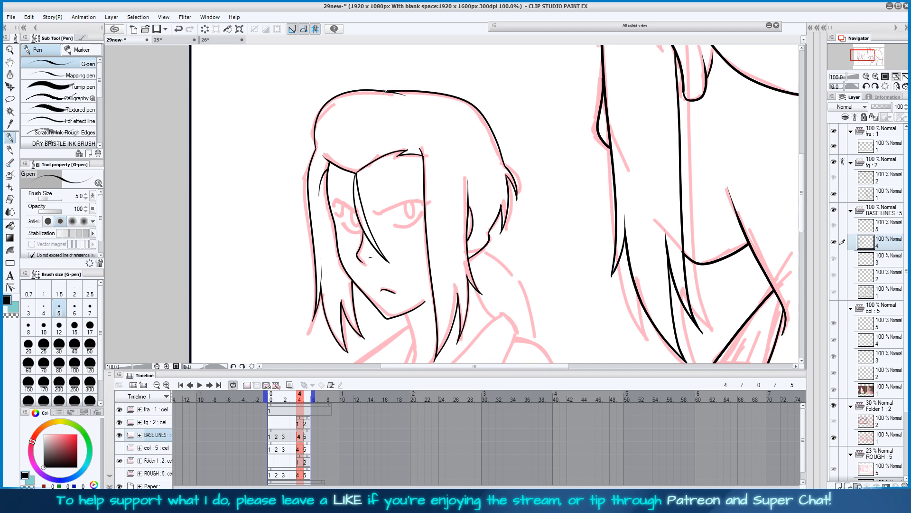
{"action": "left_click_drag", "start_coordinate": [571, 275], "coordinate": [533, 189]}
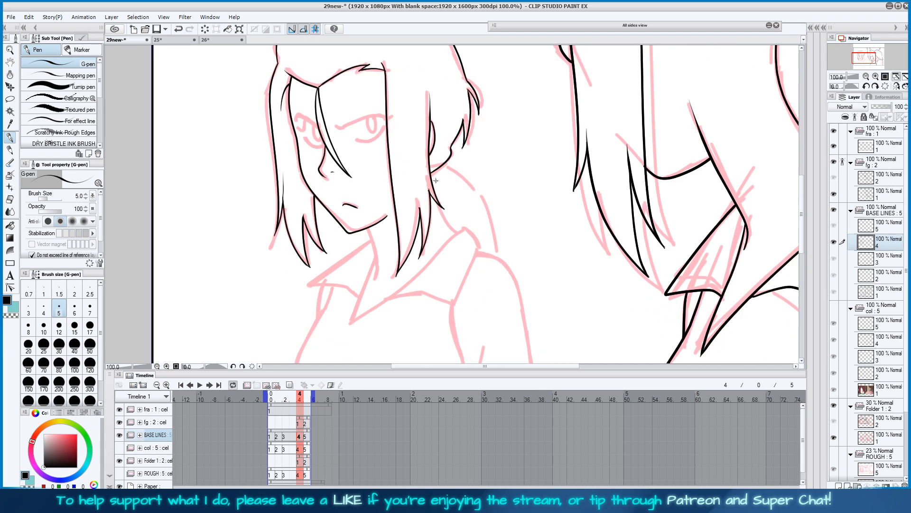
{"action": "mouse_move", "coordinate": [432, 178]}
{"action": "left_mouse_down"}
{"action": "mouse_move", "coordinate": [440, 167]}
{"action": "mouse_move", "coordinate": [473, 185]}
{"action": "mouse_move", "coordinate": [497, 256]}
{"action": "left_mouse_up"}
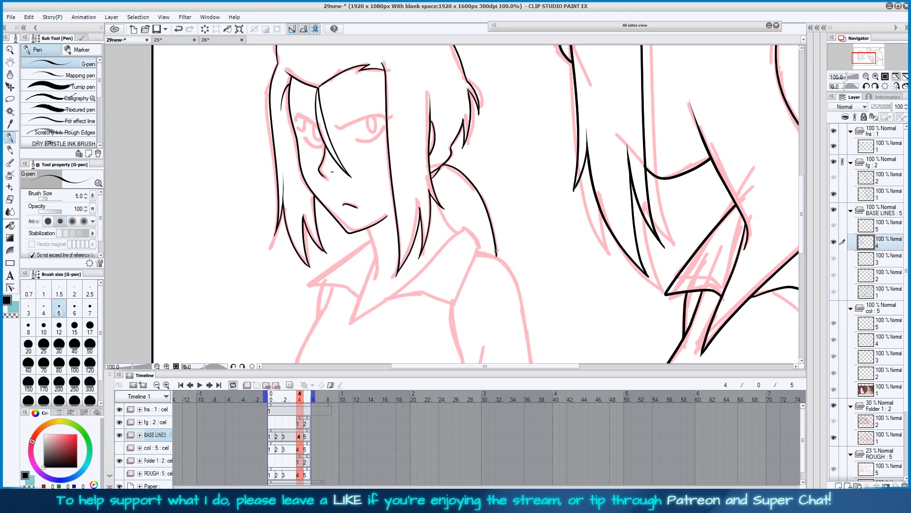
Ink the background woman's neck and both pointed sides of her shirt collar, using mirrored view
{"action": "left_click", "coordinate": [896, 86]}
{"action": "left_click_drag", "start_coordinate": [603, 331], "coordinate": [566, 275]}
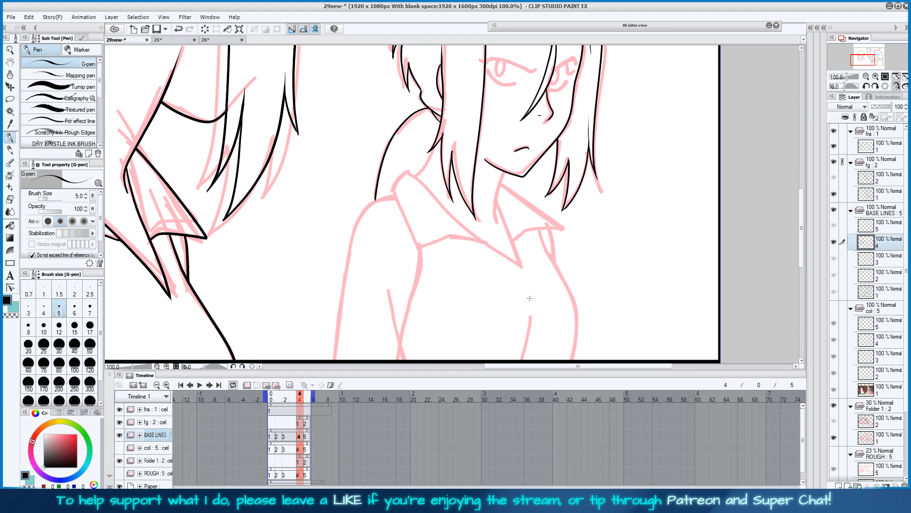
{"action": "left_click_drag", "start_coordinate": [532, 301], "coordinate": [557, 282]}
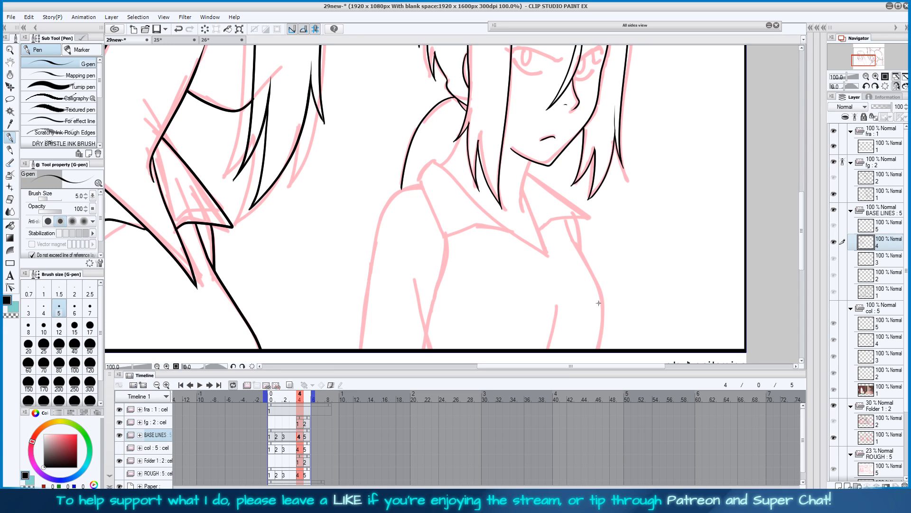
{"action": "mouse_move", "coordinate": [460, 139]}
{"action": "left_mouse_down"}
{"action": "mouse_move", "coordinate": [438, 166]}
{"action": "mouse_move", "coordinate": [448, 164]}
{"action": "mouse_move", "coordinate": [436, 162]}
{"action": "mouse_move", "coordinate": [550, 260]}
{"action": "mouse_move", "coordinate": [526, 184]}
{"action": "mouse_move", "coordinate": [524, 211]}
{"action": "mouse_move", "coordinate": [528, 163]}
{"action": "left_mouse_up"}
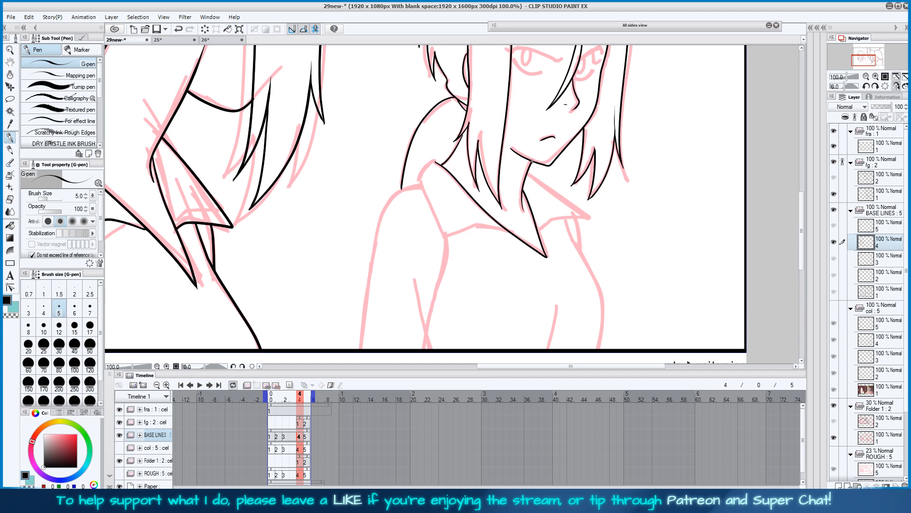
{"action": "left_click_drag", "start_coordinate": [620, 280], "coordinate": [601, 283]}
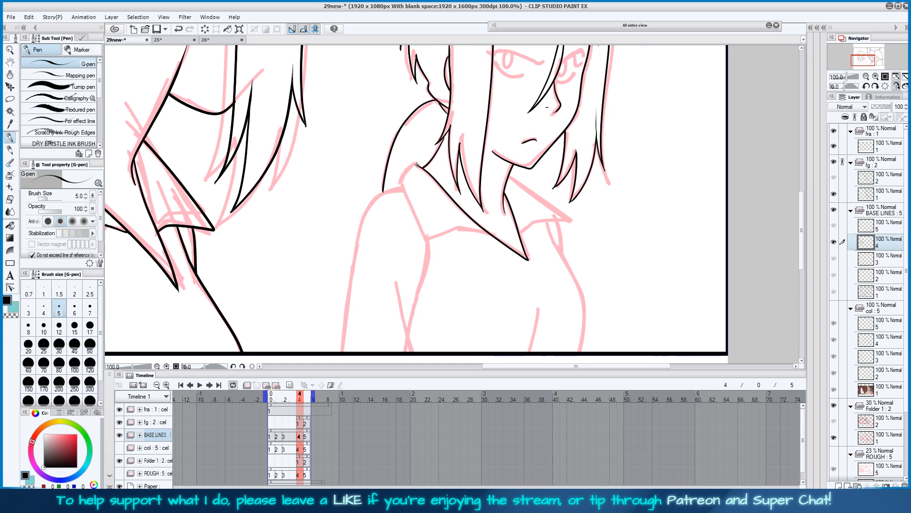
{"action": "mouse_move", "coordinate": [417, 165]}
{"action": "left_mouse_down"}
{"action": "mouse_move", "coordinate": [400, 188]}
{"action": "mouse_move", "coordinate": [426, 239]}
{"action": "mouse_move", "coordinate": [457, 228]}
{"action": "mouse_move", "coordinate": [570, 222]}
{"action": "mouse_move", "coordinate": [511, 174]}
{"action": "left_mouse_up"}
{"action": "left_click_drag", "start_coordinate": [416, 164], "coordinate": [428, 164]}
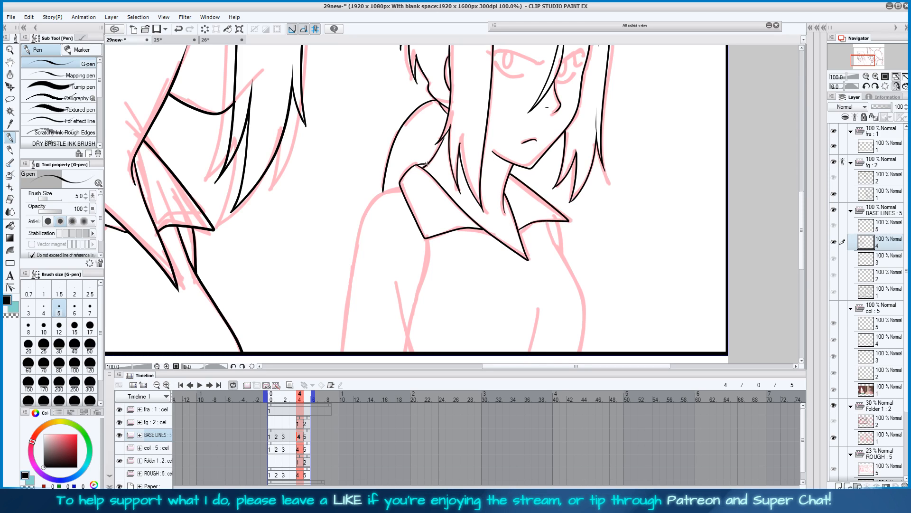
Ink the outlines of the background woman's torso, shoulder and near arm down to the panel's lower border
{"action": "left_click_drag", "start_coordinate": [606, 272], "coordinate": [579, 255]}
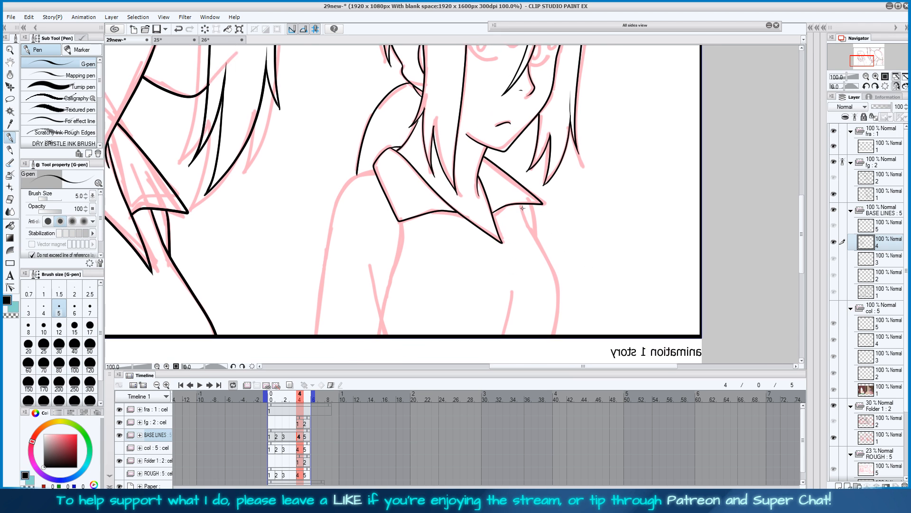
{"action": "mouse_move", "coordinate": [521, 204]}
{"action": "left_mouse_down"}
{"action": "mouse_move", "coordinate": [555, 273]}
{"action": "mouse_move", "coordinate": [557, 336]}
{"action": "left_mouse_up"}
{"action": "mouse_move", "coordinate": [373, 171]}
{"action": "left_mouse_down"}
{"action": "mouse_move", "coordinate": [344, 185]}
{"action": "mouse_move", "coordinate": [328, 227]}
{"action": "mouse_move", "coordinate": [313, 335]}
{"action": "left_mouse_up"}
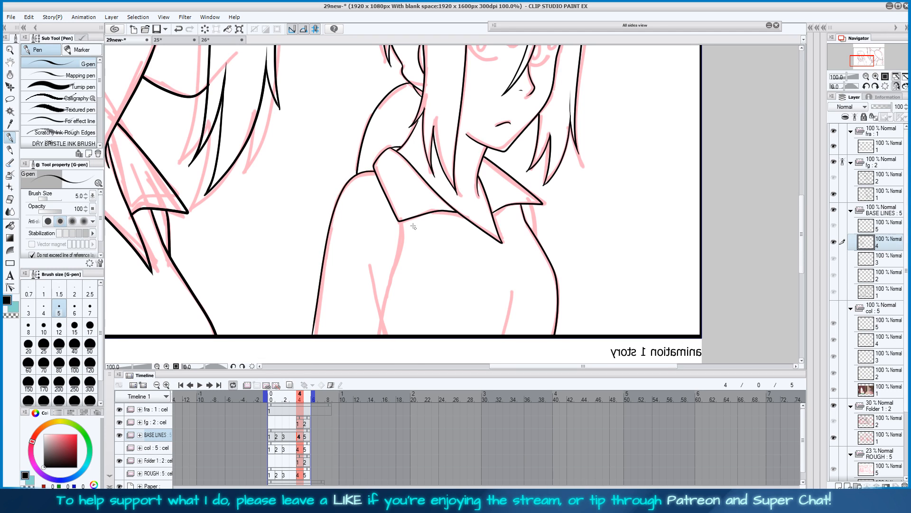
{"action": "mouse_move", "coordinate": [401, 221]}
{"action": "left_mouse_down"}
{"action": "mouse_move", "coordinate": [378, 335]}
{"action": "mouse_move", "coordinate": [385, 348]}
{"action": "left_mouse_up"}
Ink the fold line on her chest and the short shoulder line below her collar, redrawing the unsatisfactory strokes
{"action": "left_click_drag", "start_coordinate": [512, 291], "coordinate": [504, 335]}
{"action": "key", "text": "ctrl+z"}
{"action": "left_click_drag", "start_coordinate": [499, 347], "coordinate": [513, 287]}
{"action": "key", "text": "ctrl+z"}
{"action": "left_click_drag", "start_coordinate": [499, 345], "coordinate": [513, 285]}
{"action": "left_click_drag", "start_coordinate": [529, 203], "coordinate": [538, 239]}
{"action": "key", "text": "ctrl+z"}
{"action": "left_click_drag", "start_coordinate": [530, 203], "coordinate": [536, 235]}
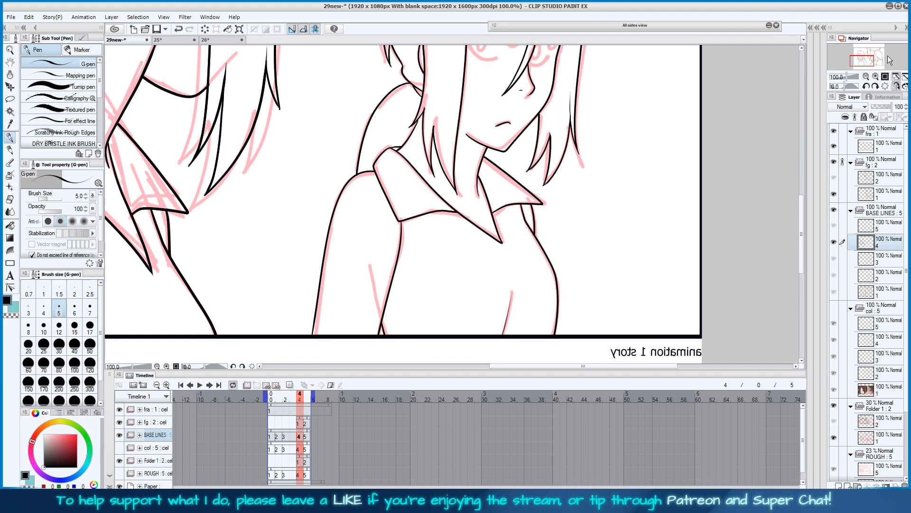
Examine the inked background woman in normal and mirrored views, both in the full panel and up close
{"action": "left_click", "coordinate": [896, 86]}
{"action": "left_click", "coordinate": [896, 76]}
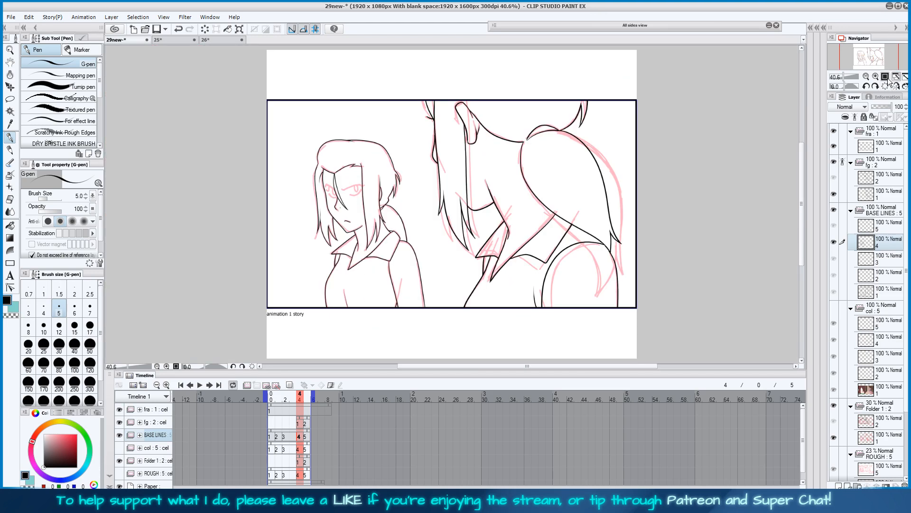
{"action": "left_click", "coordinate": [897, 86]}
{"action": "left_click", "coordinate": [875, 77]}
{"action": "left_click", "coordinate": [875, 77]}
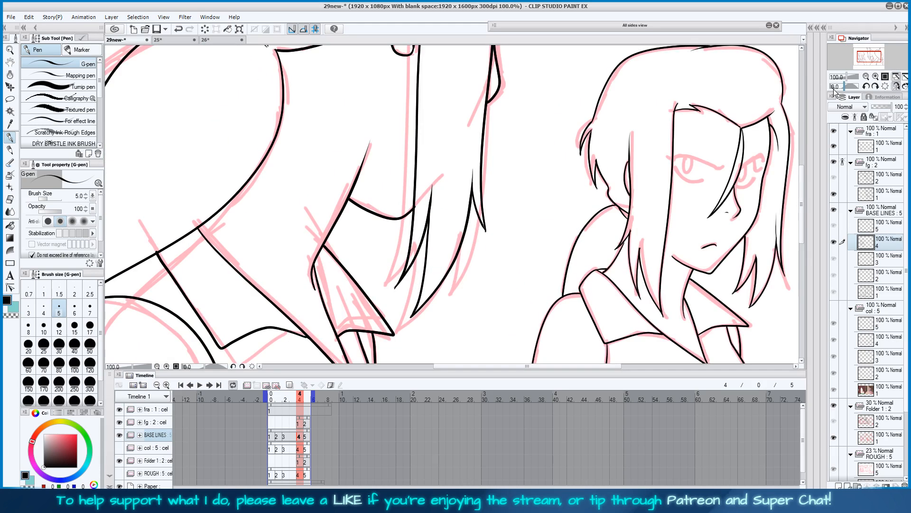
{"action": "left_click", "coordinate": [896, 86]}
{"action": "left_click", "coordinate": [866, 76]}
{"action": "left_click_drag", "start_coordinate": [689, 209], "coordinate": [712, 159]}
{"action": "left_click_drag", "start_coordinate": [600, 234], "coordinate": [603, 270]}
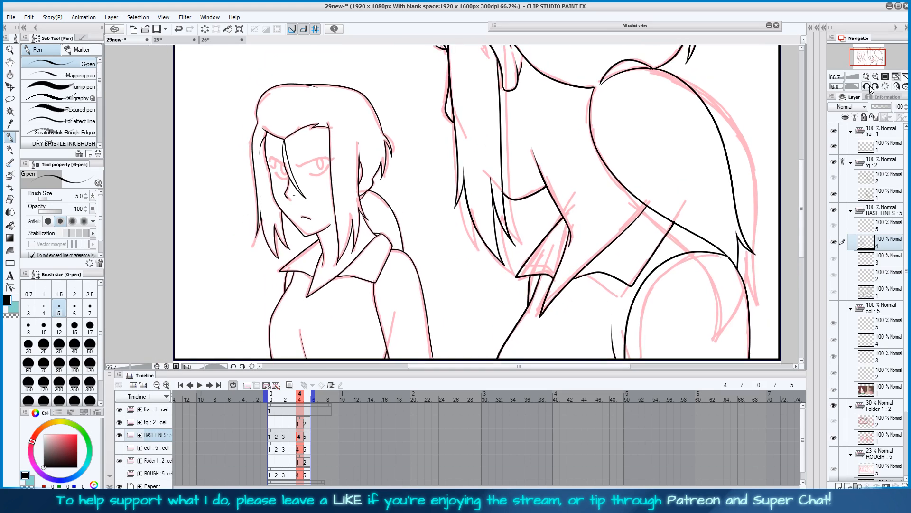
Set the G-pen's brush size to 10 over the mirrored close-up of her eyes and show BASE LINES cel 5 at frame 5
{"action": "left_click", "coordinate": [896, 86]}
{"action": "left_click", "coordinate": [876, 77]}
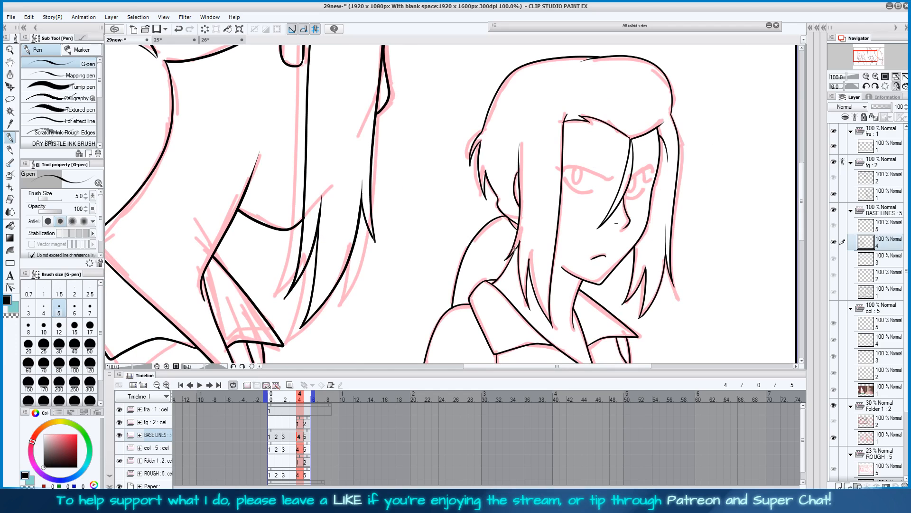
{"action": "left_click", "coordinate": [876, 77]}
{"action": "left_click_drag", "start_coordinate": [670, 235], "coordinate": [502, 296]}
{"action": "left_click", "coordinate": [50, 331]}
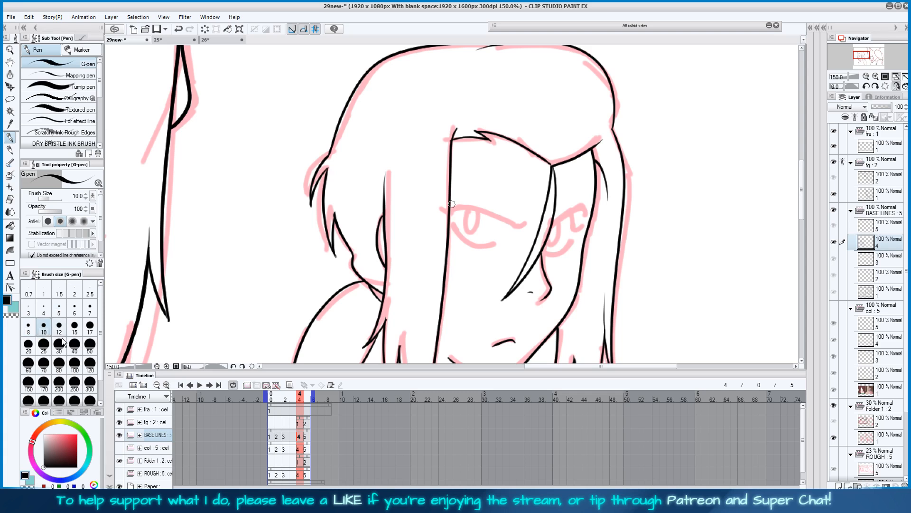
{"action": "left_click_drag", "start_coordinate": [492, 280], "coordinate": [485, 244]}
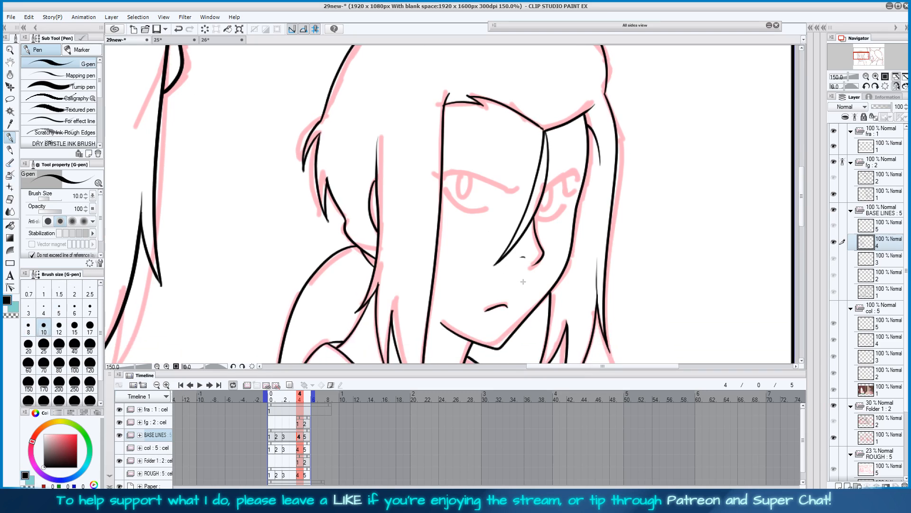
{"action": "left_click_drag", "start_coordinate": [522, 282], "coordinate": [477, 280]}
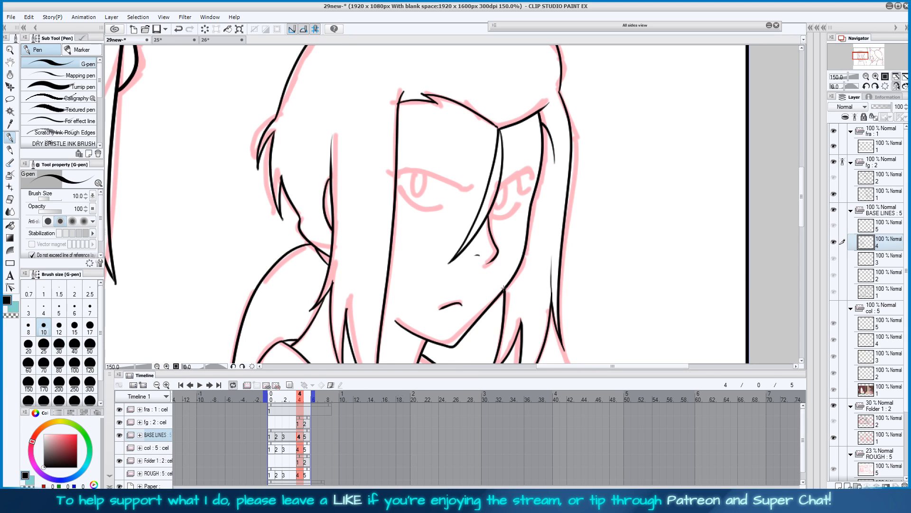
{"action": "left_click_drag", "start_coordinate": [505, 288], "coordinate": [506, 278]}
{"action": "left_click", "coordinate": [306, 436]}
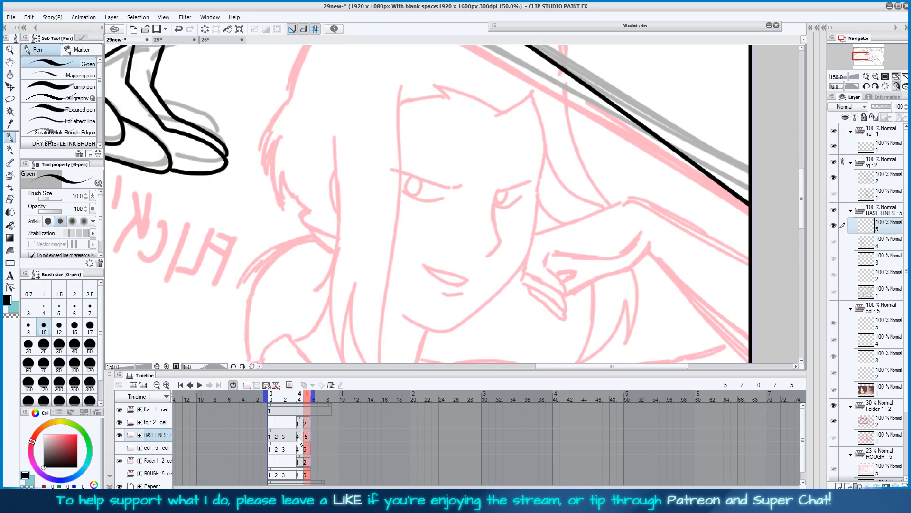
Compare the background woman in BASE LINES cels 4 and 5 by alternating repeatedly between frames 4 and 5
{"action": "left_click", "coordinate": [300, 437]}
{"action": "left_click", "coordinate": [306, 436]}
{"action": "left_click", "coordinate": [299, 437]}
{"action": "left_click", "coordinate": [306, 436]}
{"action": "left_click", "coordinate": [300, 437]}
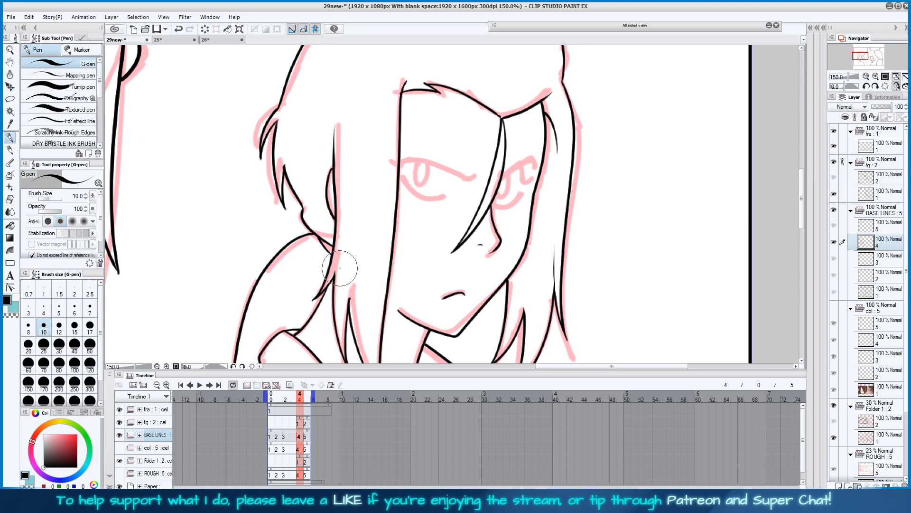
{"action": "left_click", "coordinate": [305, 436]}
{"action": "left_click", "coordinate": [302, 441]}
{"action": "left_click", "coordinate": [307, 440]}
{"action": "left_click", "coordinate": [301, 441]}
{"action": "left_click", "coordinate": [308, 441]}
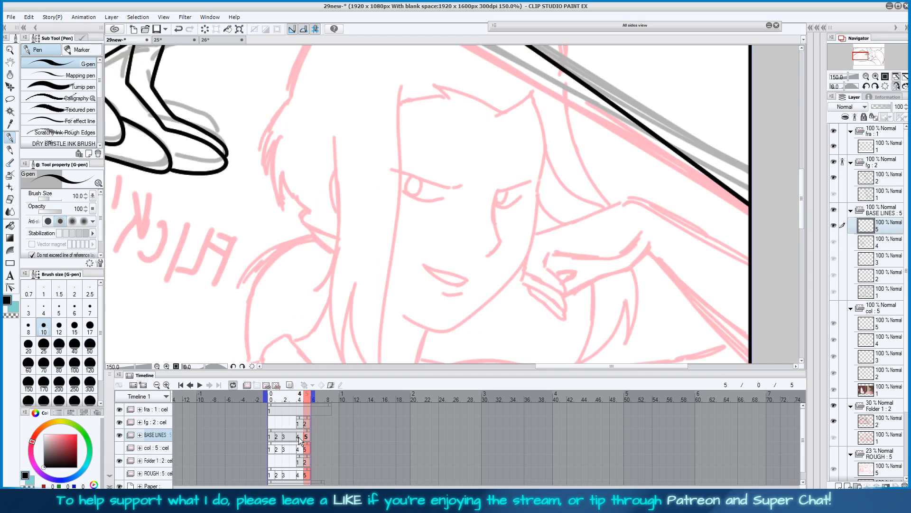
{"action": "left_click", "coordinate": [299, 441]}
{"action": "left_click", "coordinate": [304, 440]}
{"action": "left_click", "coordinate": [299, 440]}
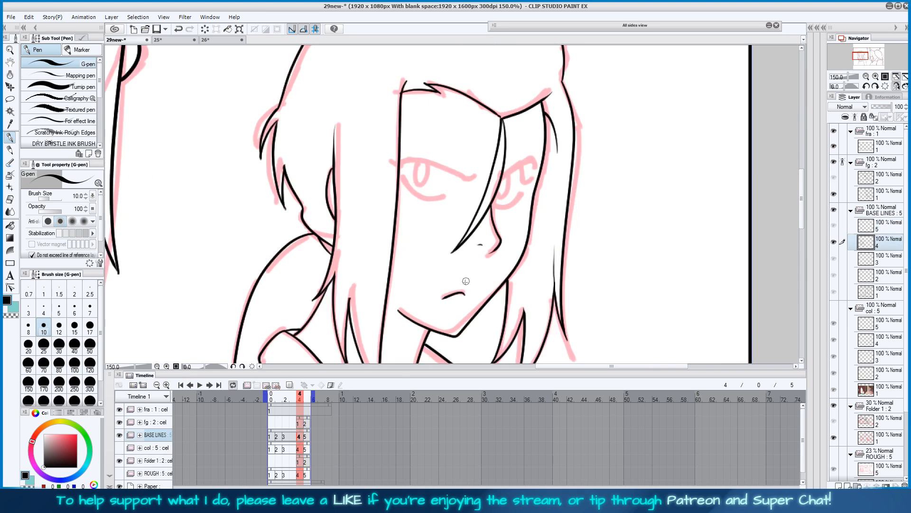
{"action": "left_click_drag", "start_coordinate": [477, 281], "coordinate": [499, 229]}
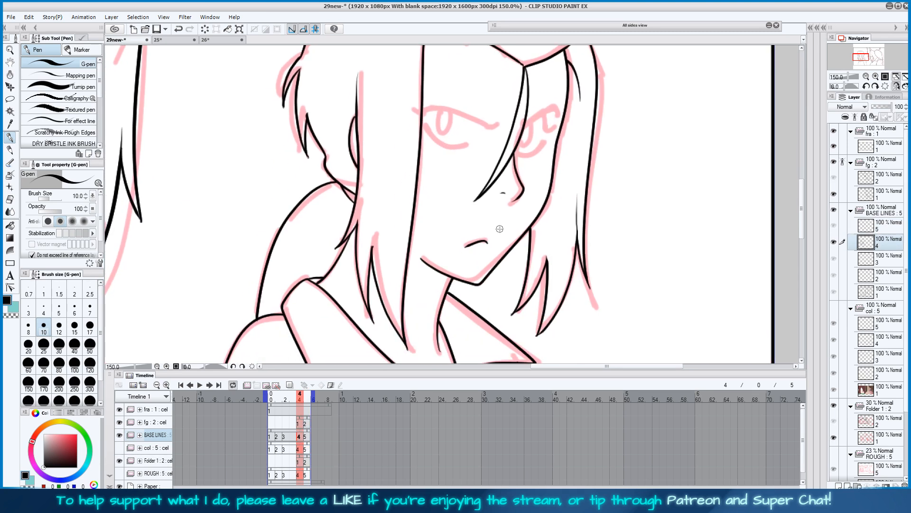
{"action": "key", "text": "Right"}
{"action": "key", "text": "Left"}
{"action": "key", "text": "Left"}
{"action": "key", "text": "Right"}
Erase the outer outline of her tied-back hair in BASE LINES cel 4 and re-ink it with the G-pen at size 5
{"action": "mouse_move", "coordinate": [328, 183]}
{"action": "left_mouse_down"}
{"action": "mouse_move", "coordinate": [272, 231]}
{"action": "mouse_move", "coordinate": [248, 304]}
{"action": "left_mouse_up"}
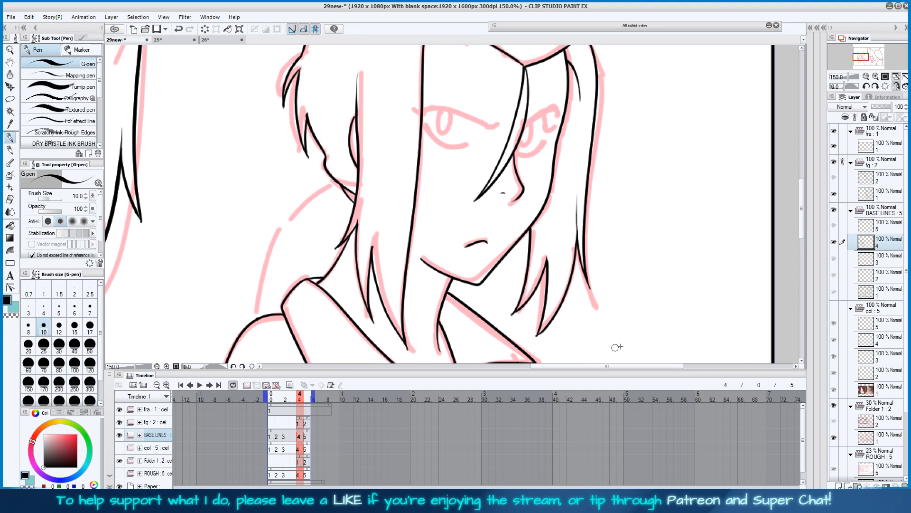
{"action": "left_click", "coordinate": [879, 228]}
{"action": "left_click", "coordinate": [879, 244]}
{"action": "left_click", "coordinate": [44, 307]}
{"action": "left_click", "coordinate": [59, 308]}
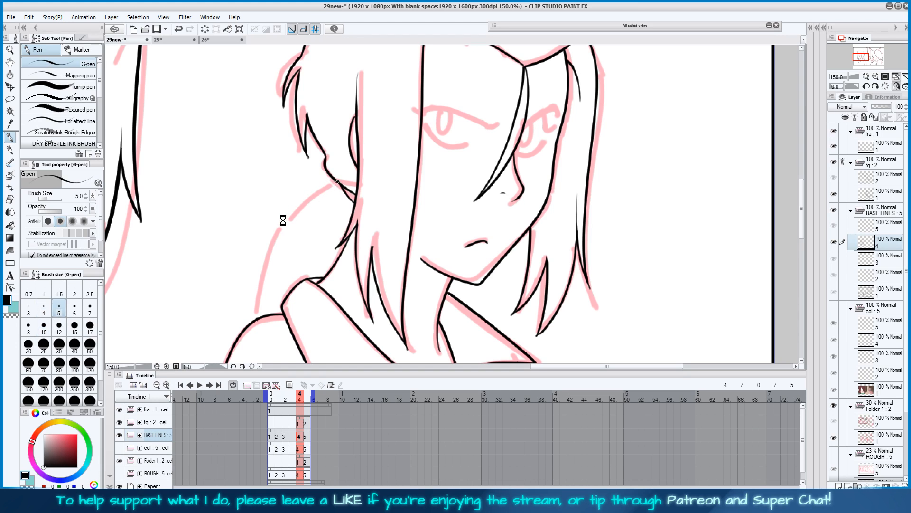
{"action": "left_click", "coordinate": [880, 230]}
{"action": "left_click", "coordinate": [883, 245]}
{"action": "mouse_move", "coordinate": [335, 182]}
{"action": "left_mouse_down"}
{"action": "mouse_move", "coordinate": [306, 198]}
{"action": "mouse_move", "coordinate": [267, 250]}
{"action": "mouse_move", "coordinate": [259, 285]}
{"action": "left_mouse_up"}
{"action": "key", "text": "ctrl+z"}
{"action": "mouse_move", "coordinate": [336, 182]}
{"action": "left_mouse_down"}
{"action": "mouse_move", "coordinate": [286, 212]}
{"action": "mouse_move", "coordinate": [257, 255]}
{"action": "mouse_move", "coordinate": [251, 276]}
{"action": "mouse_move", "coordinate": [272, 243]}
{"action": "mouse_move", "coordinate": [257, 318]}
{"action": "left_mouse_up"}
Examine the background woman's frame 5 sketch against frame 4, in the full panel and in mirrored close-ups
{"action": "left_click", "coordinate": [307, 433]}
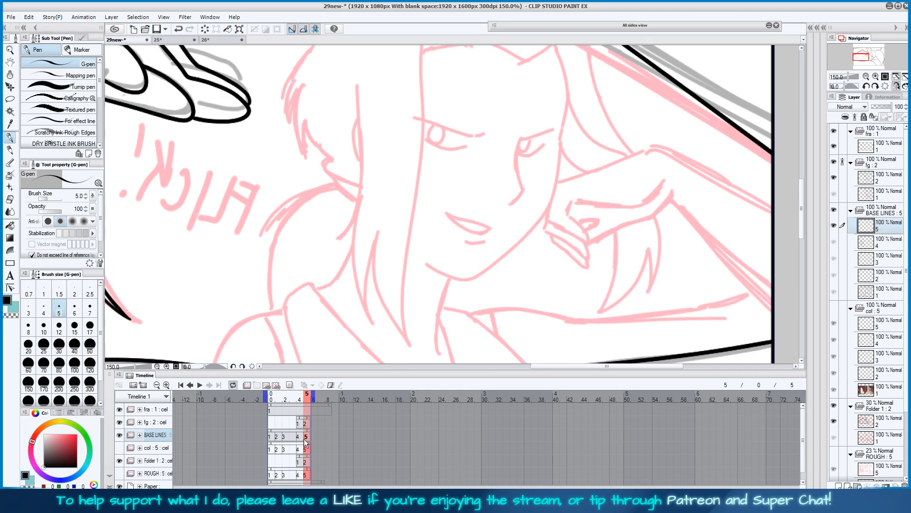
{"action": "left_click", "coordinate": [300, 440]}
{"action": "left_click", "coordinate": [306, 440]}
{"action": "left_click", "coordinate": [896, 77]}
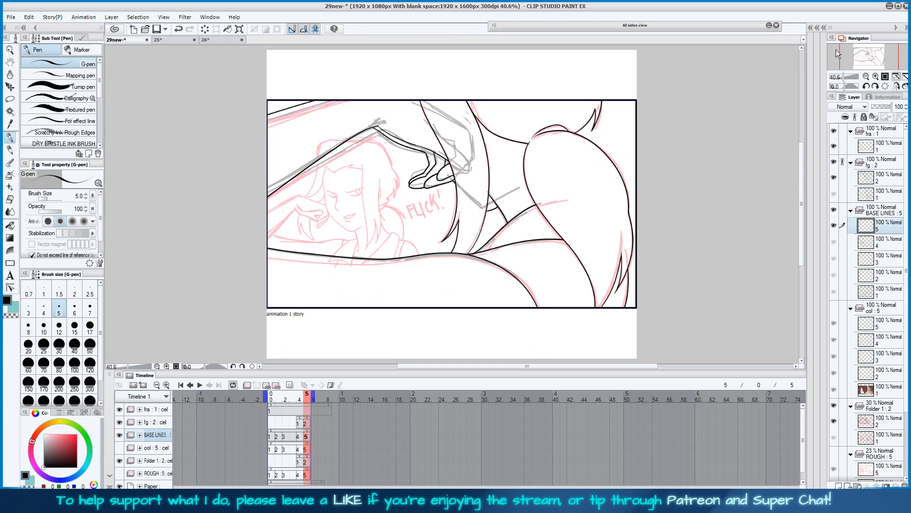
{"action": "left_click", "coordinate": [876, 77]}
{"action": "left_click", "coordinate": [876, 77]}
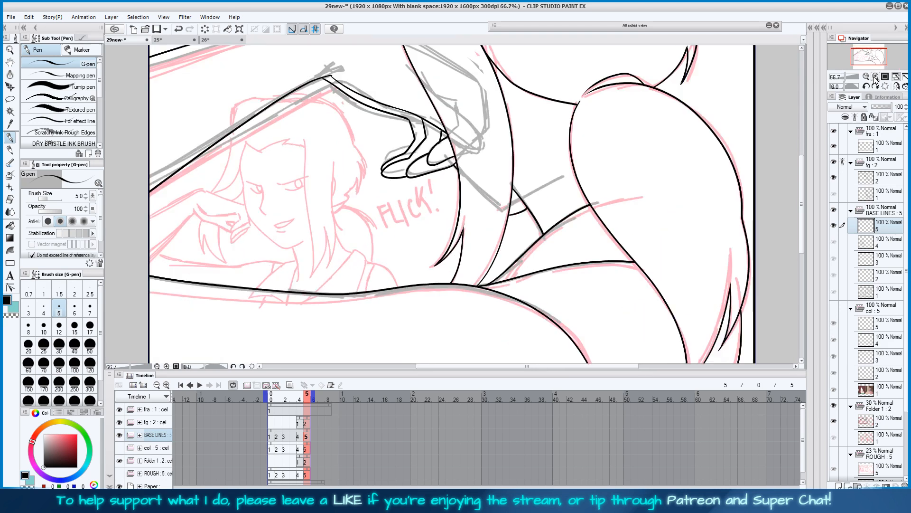
{"action": "left_click", "coordinate": [876, 77]}
{"action": "left_click", "coordinate": [896, 87]}
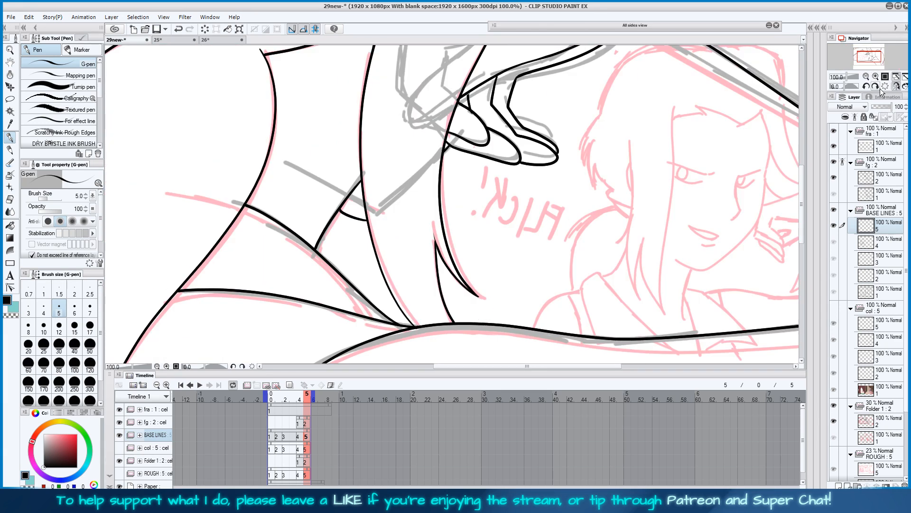
{"action": "left_click_drag", "start_coordinate": [727, 190], "coordinate": [518, 216]}
{"action": "left_click", "coordinate": [876, 77]}
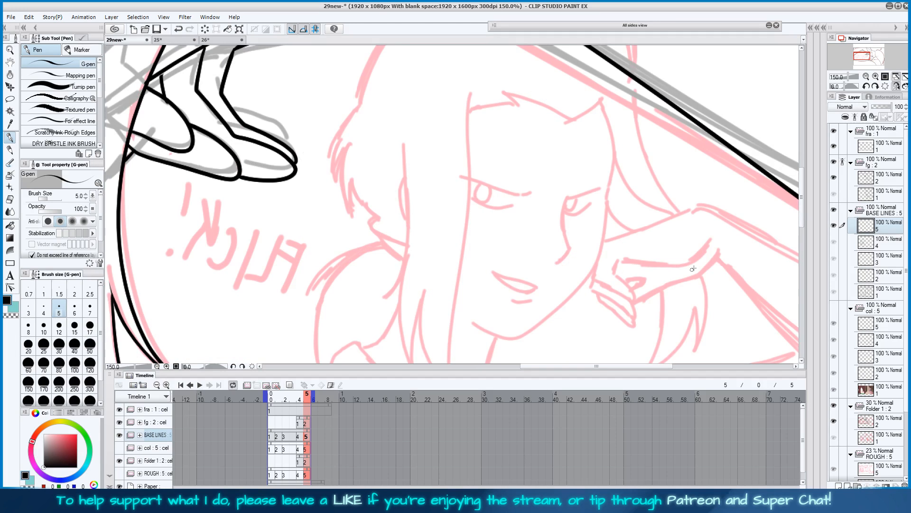
{"action": "left_click", "coordinate": [866, 77]}
{"action": "left_click", "coordinate": [867, 77]}
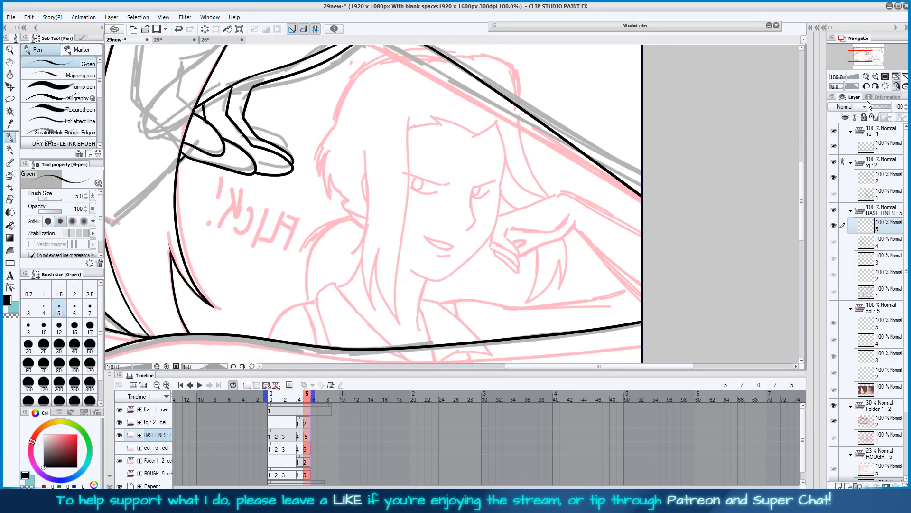
{"action": "left_click", "coordinate": [876, 76]}
{"action": "left_click", "coordinate": [866, 77]}
Ink the long hair locks beside her face, her ear and the hairline across her forehead in BASE LINES cel 5
{"action": "left_click_drag", "start_coordinate": [411, 122], "coordinate": [397, 263]}
{"action": "mouse_move", "coordinate": [393, 295]}
{"action": "left_mouse_down"}
{"action": "mouse_move", "coordinate": [397, 319]}
{"action": "mouse_move", "coordinate": [379, 290]}
{"action": "mouse_move", "coordinate": [384, 239]}
{"action": "mouse_move", "coordinate": [372, 255]}
{"action": "mouse_move", "coordinate": [371, 304]}
{"action": "mouse_move", "coordinate": [361, 238]}
{"action": "left_mouse_up"}
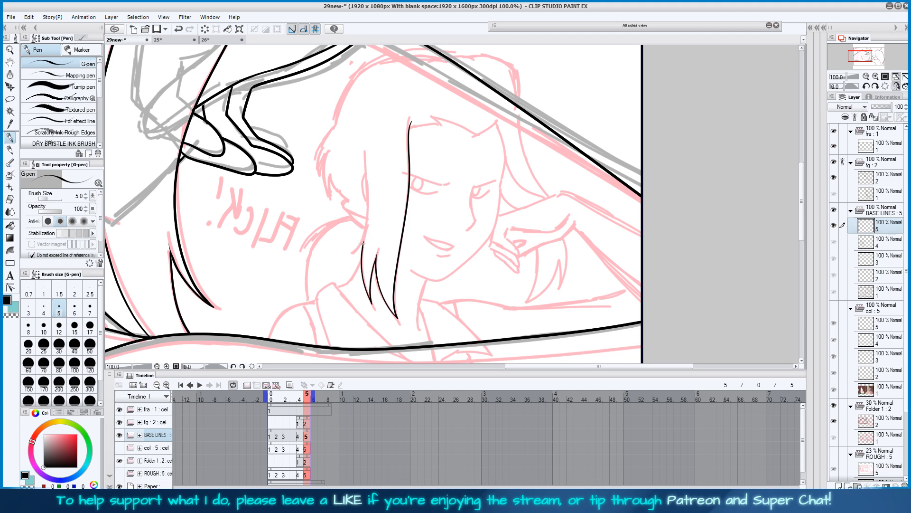
{"action": "mouse_move", "coordinate": [348, 258]}
{"action": "left_mouse_down"}
{"action": "mouse_move", "coordinate": [363, 231]}
{"action": "mouse_move", "coordinate": [371, 144]}
{"action": "mouse_move", "coordinate": [366, 206]}
{"action": "left_mouse_up"}
{"action": "left_click", "coordinate": [896, 89]}
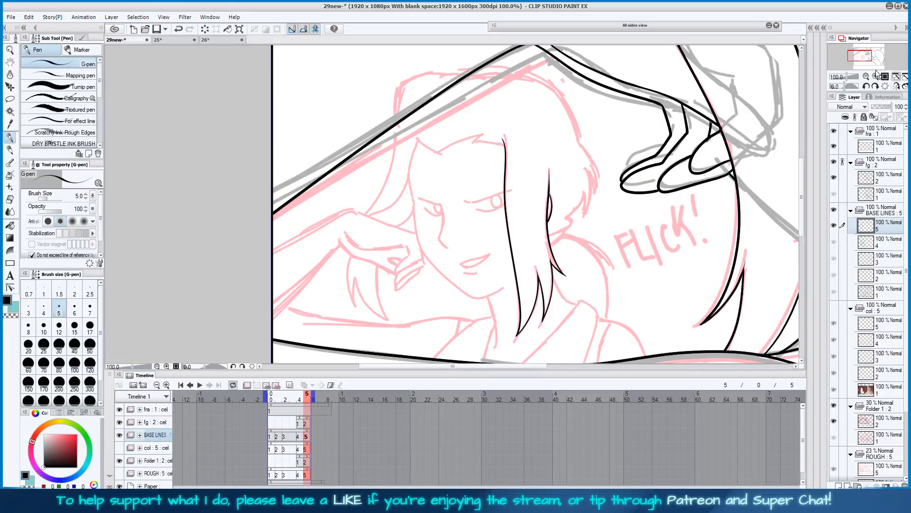
{"action": "left_click", "coordinate": [875, 77]}
{"action": "left_click", "coordinate": [875, 77]}
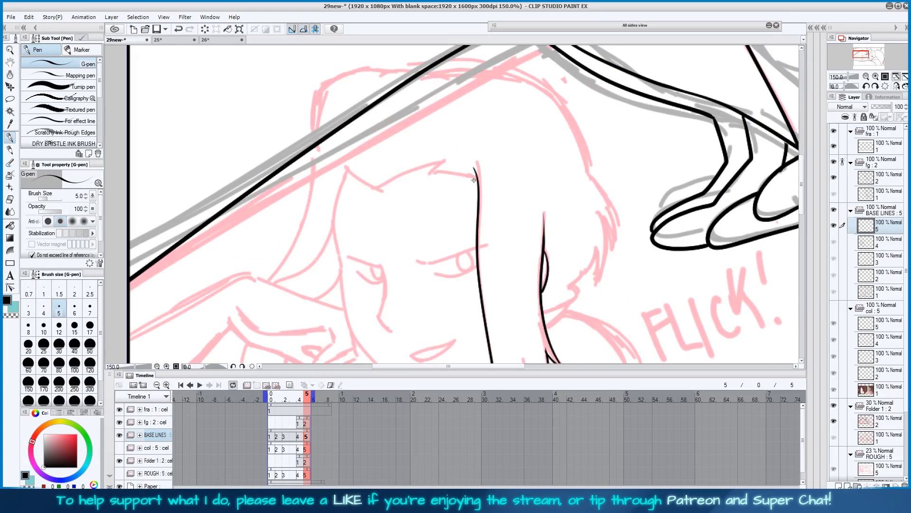
{"action": "mouse_move", "coordinate": [476, 177]}
{"action": "left_mouse_down"}
{"action": "mouse_move", "coordinate": [428, 173]}
{"action": "mouse_move", "coordinate": [430, 154]}
{"action": "mouse_move", "coordinate": [430, 171]}
{"action": "mouse_move", "coordinate": [447, 163]}
{"action": "mouse_move", "coordinate": [381, 192]}
{"action": "left_mouse_up"}
{"action": "left_click_drag", "start_coordinate": [537, 291], "coordinate": [511, 235]}
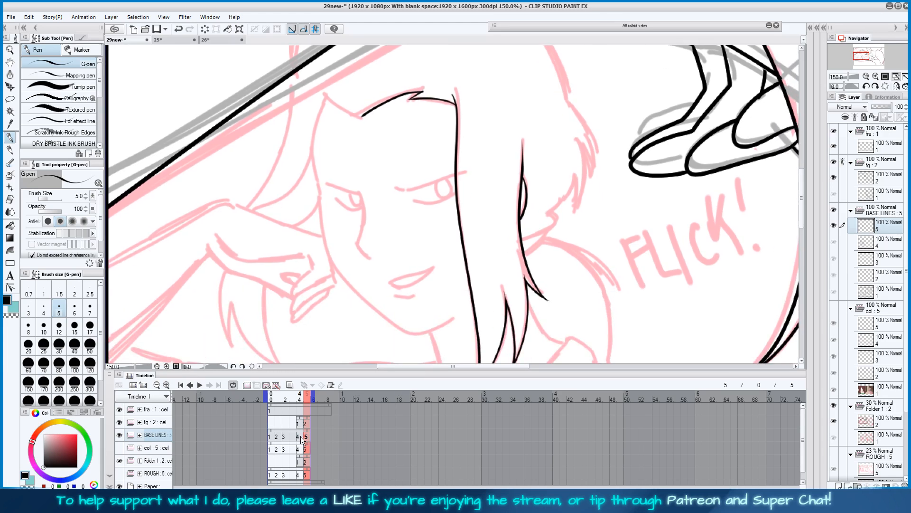
Ink the thin loose strand falling from the parting across her face in cel 5, using cel 4 as reference
{"action": "left_click", "coordinate": [301, 437]}
{"action": "left_click", "coordinate": [304, 439]}
{"action": "left_click", "coordinate": [301, 436]}
{"action": "left_click", "coordinate": [307, 435]}
{"action": "left_click", "coordinate": [302, 435]}
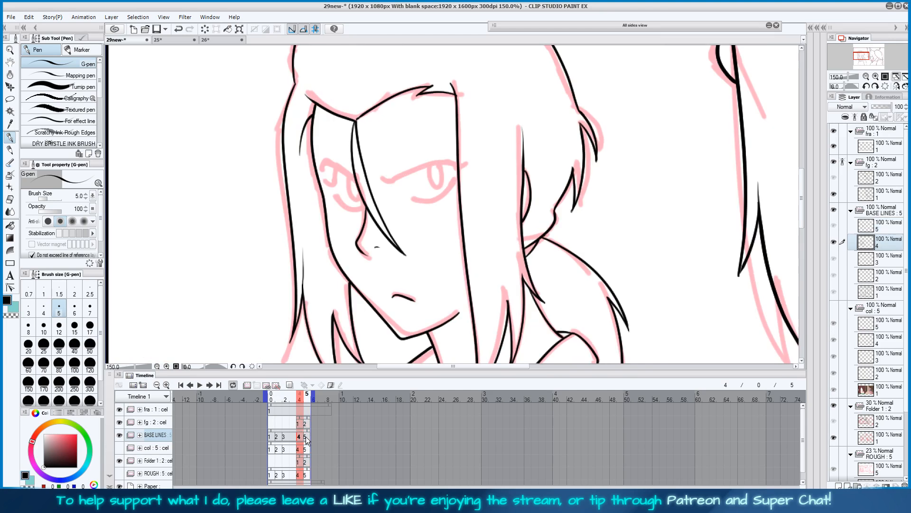
{"action": "left_click", "coordinate": [305, 437]}
{"action": "left_click", "coordinate": [301, 439]}
{"action": "left_click", "coordinate": [306, 438]}
{"action": "left_click", "coordinate": [301, 437]}
{"action": "left_click", "coordinate": [307, 437]}
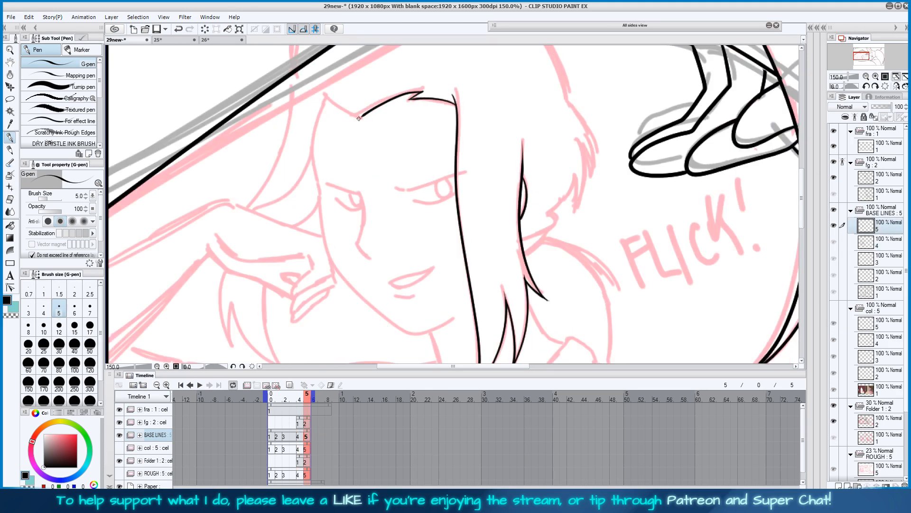
{"action": "mouse_move", "coordinate": [359, 116]}
{"action": "left_mouse_down"}
{"action": "mouse_move", "coordinate": [355, 188]}
{"action": "mouse_move", "coordinate": [401, 251]}
{"action": "mouse_move", "coordinate": [376, 212]}
{"action": "mouse_move", "coordinate": [359, 146]}
{"action": "mouse_move", "coordinate": [362, 115]}
{"action": "left_mouse_up"}
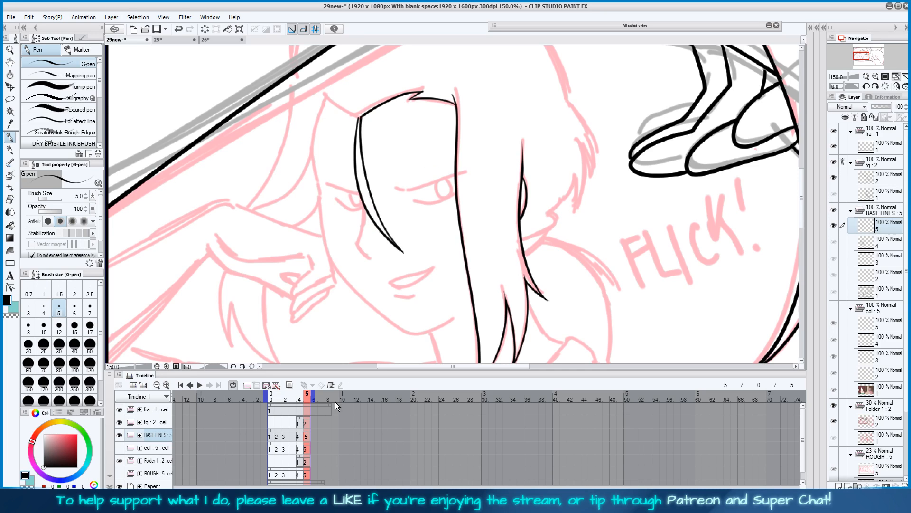
Check the strand and face of cel 5 against cel 4, both in the full panel and up close
{"action": "left_click", "coordinate": [301, 435]}
{"action": "left_click", "coordinate": [307, 437]}
{"action": "left_click", "coordinate": [299, 436]}
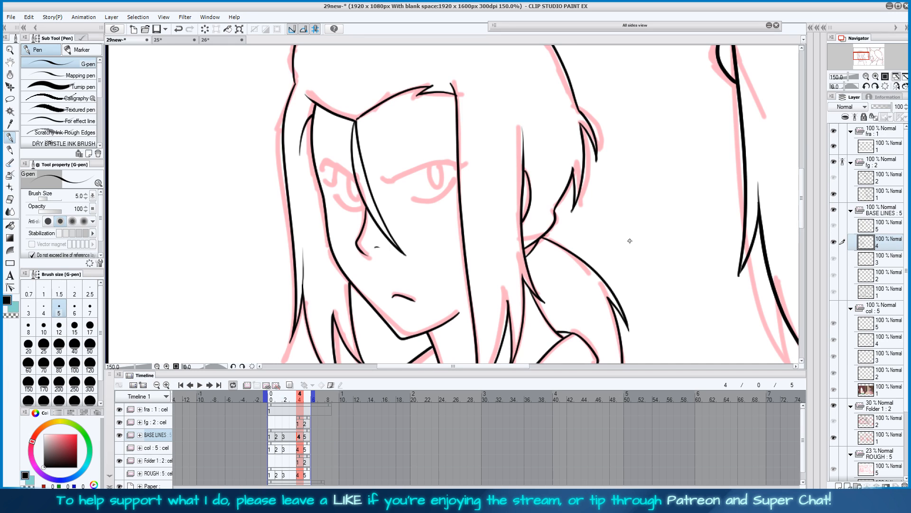
{"action": "left_click", "coordinate": [897, 86]}
{"action": "left_click", "coordinate": [905, 77]}
{"action": "left_click", "coordinate": [899, 88]}
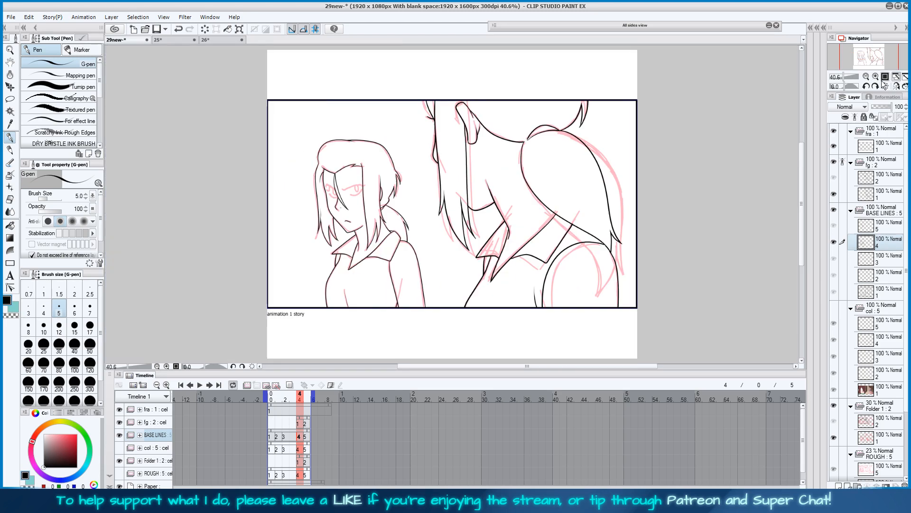
{"action": "left_click", "coordinate": [877, 76]}
{"action": "left_click", "coordinate": [877, 77]}
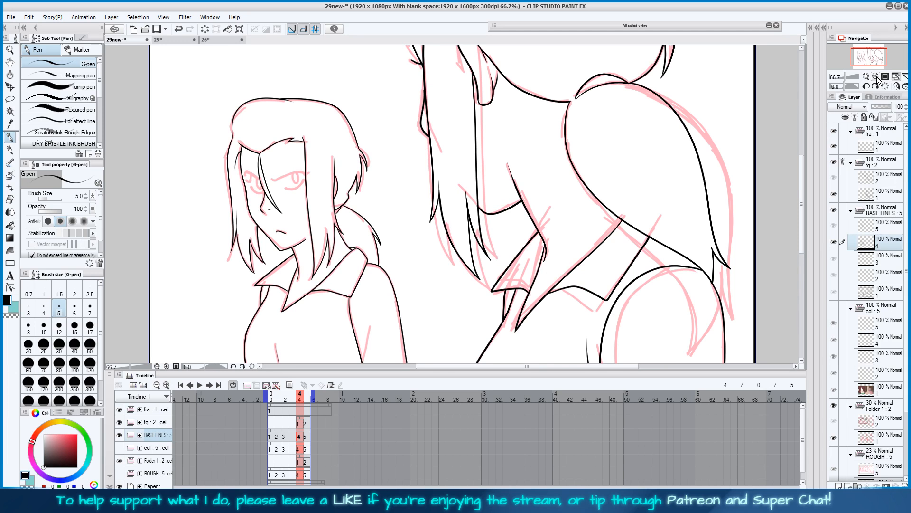
{"action": "left_click", "coordinate": [876, 76]}
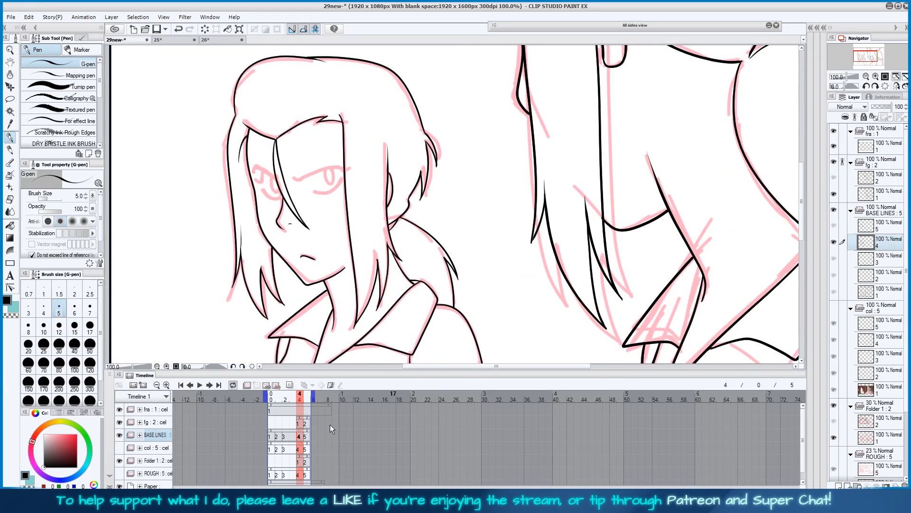
{"action": "left_click", "coordinate": [307, 437]}
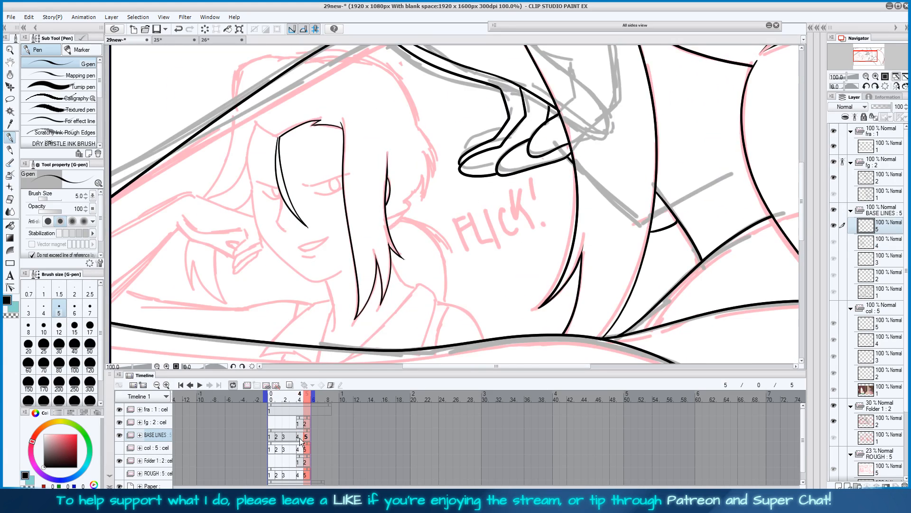
{"action": "left_click_drag", "start_coordinate": [413, 289], "coordinate": [431, 312]}
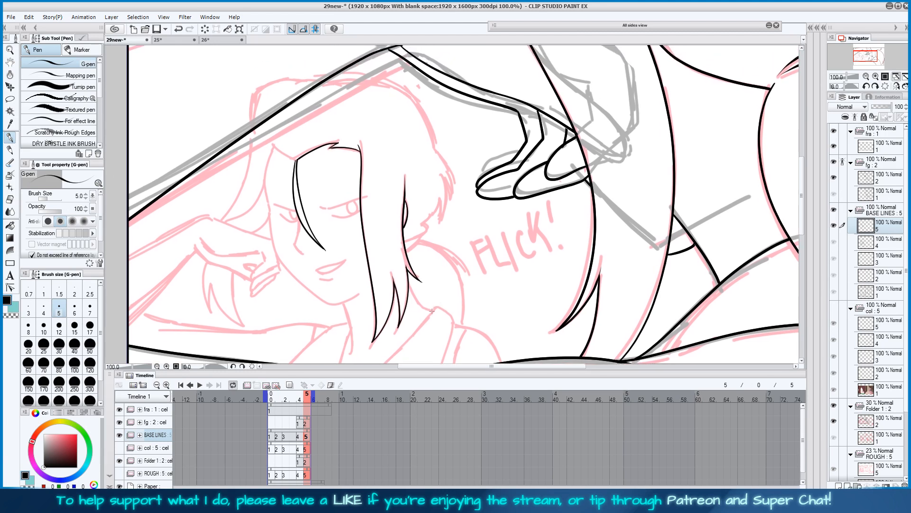
Ink the short hairline curve beyond the parting, the nose profile and the nostril mark in cel 5, checking against cel 4
{"action": "left_click_drag", "start_coordinate": [295, 160], "coordinate": [268, 142]}
{"action": "left_click_drag", "start_coordinate": [450, 289], "coordinate": [458, 277]}
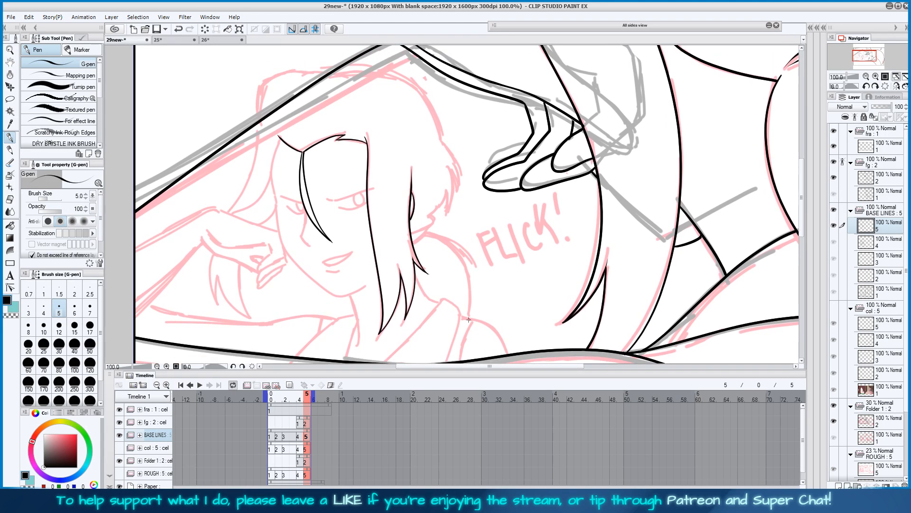
{"action": "left_click_drag", "start_coordinate": [471, 311], "coordinate": [474, 298]}
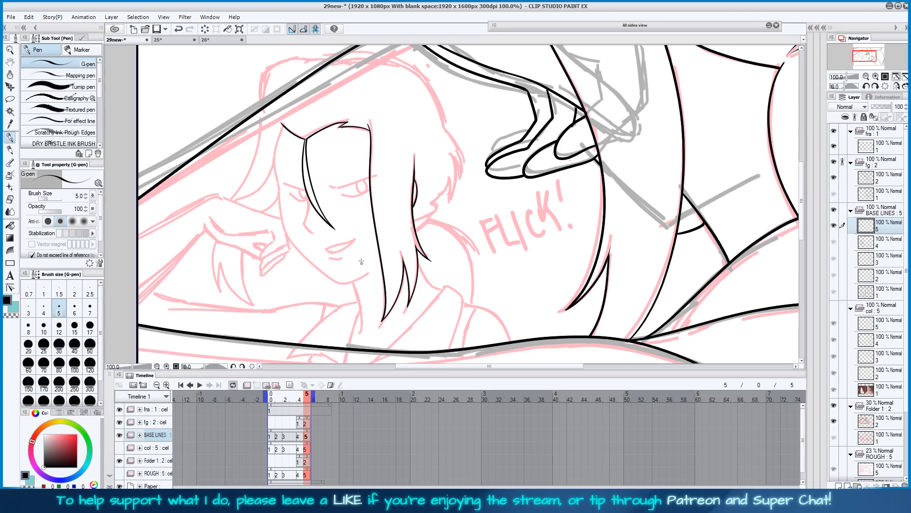
{"action": "left_click_drag", "start_coordinate": [306, 229], "coordinate": [310, 202]}
{"action": "left_click", "coordinate": [302, 435]}
{"action": "left_click", "coordinate": [306, 437]}
{"action": "left_click_drag", "start_coordinate": [316, 227], "coordinate": [318, 227]}
{"action": "left_click", "coordinate": [896, 87]}
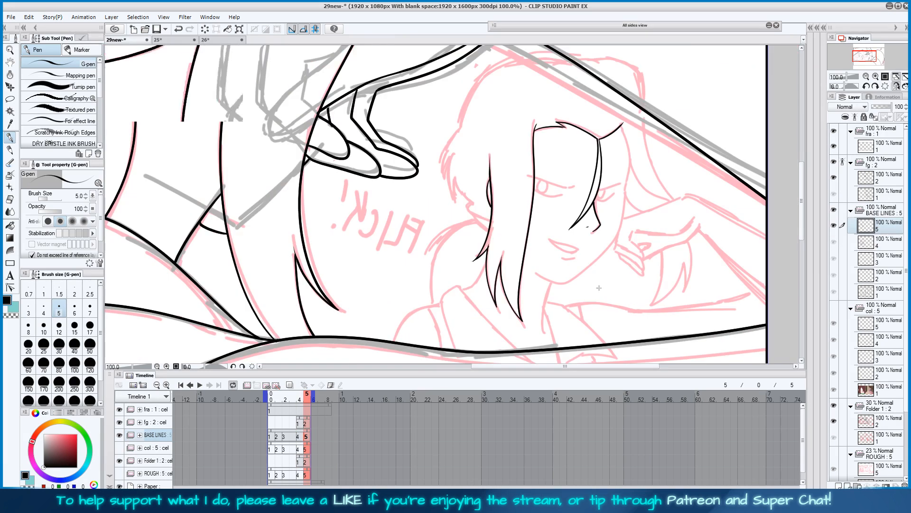
{"action": "left_click_drag", "start_coordinate": [550, 270], "coordinate": [467, 268]}
{"action": "left_click", "coordinate": [301, 436]}
{"action": "left_click", "coordinate": [306, 437]}
{"action": "left_click", "coordinate": [895, 87]}
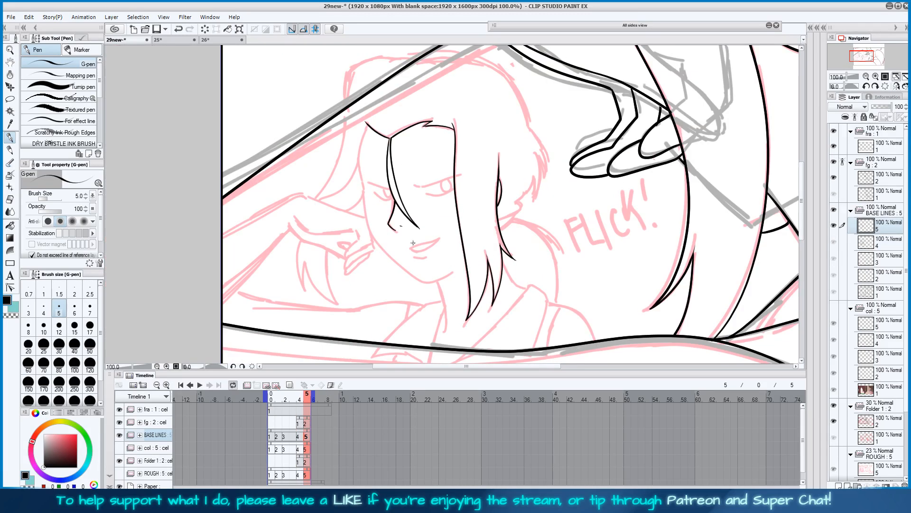
Ink the outline of her slightly open mouth in cel 5 and fill its dark corner with black
{"action": "mouse_move", "coordinate": [403, 250]}
{"action": "left_mouse_down"}
{"action": "mouse_move", "coordinate": [437, 236]}
{"action": "mouse_move", "coordinate": [411, 251]}
{"action": "mouse_move", "coordinate": [421, 242]}
{"action": "left_mouse_up"}
{"action": "key", "text": "g"}
{"action": "left_click", "coordinate": [417, 246]}
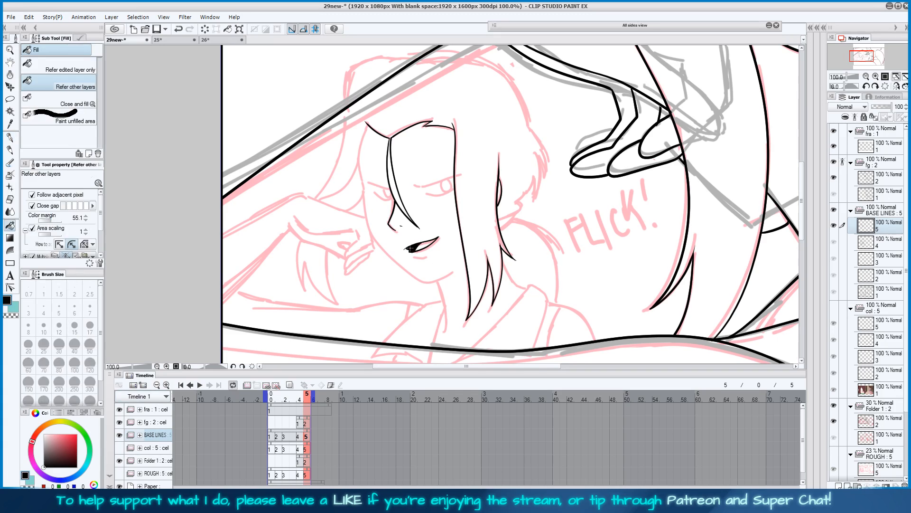
Ink the short line under her lower lip with the G-pen and touch up the mouth's edge
{"action": "left_click", "coordinate": [896, 86]}
{"action": "left_click", "coordinate": [876, 76]}
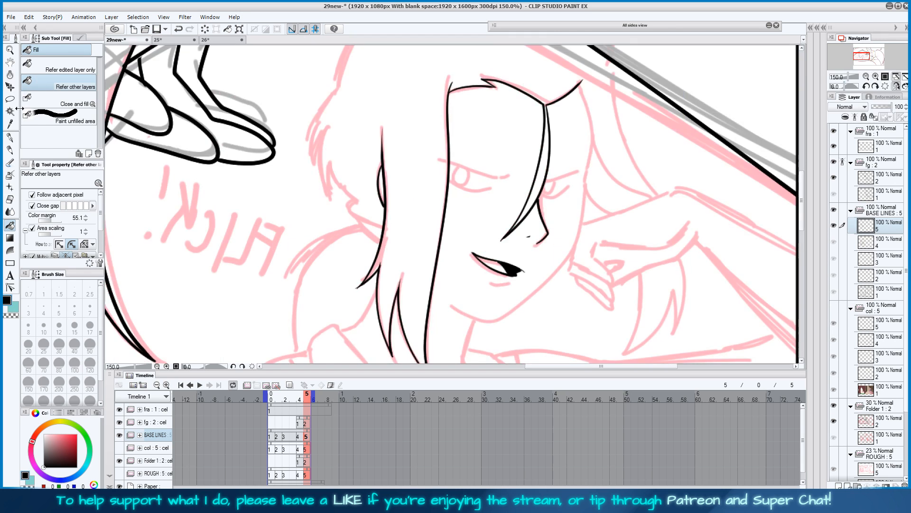
{"action": "left_click", "coordinate": [10, 137]}
{"action": "left_click_drag", "start_coordinate": [491, 284], "coordinate": [508, 287]}
{"action": "left_click", "coordinate": [896, 86]}
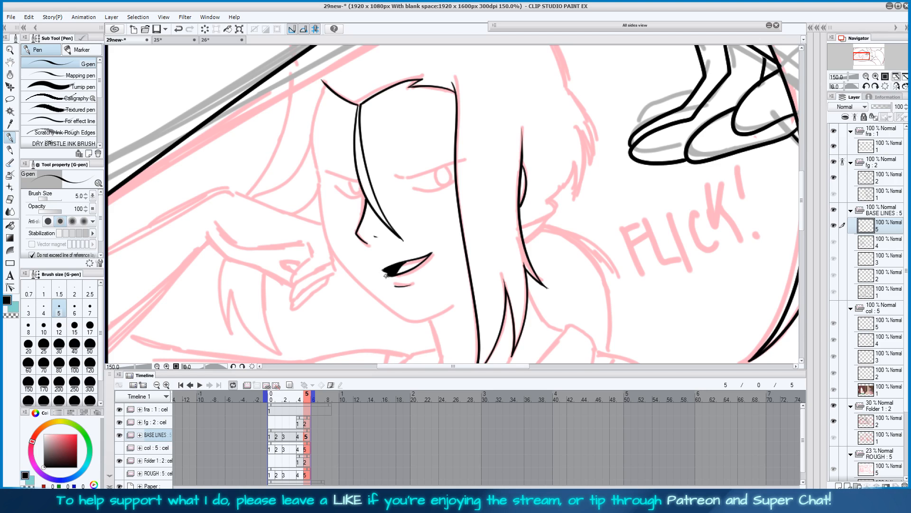
{"action": "left_click_drag", "start_coordinate": [431, 254], "coordinate": [401, 264]}
Examine the inked face of cel 5 in mirrored and normal views of the full panel
{"action": "left_click_drag", "start_coordinate": [570, 290], "coordinate": [568, 273]}
{"action": "left_click", "coordinate": [896, 86]}
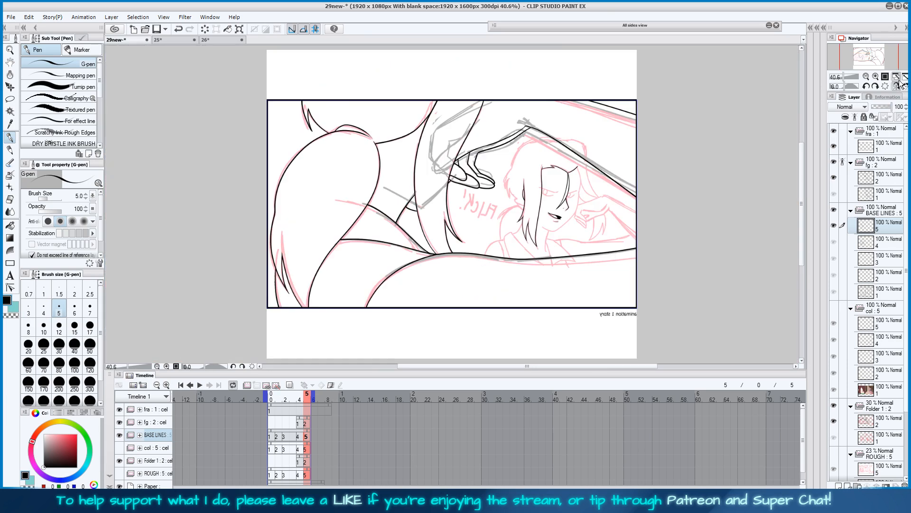
{"action": "left_click", "coordinate": [898, 87]}
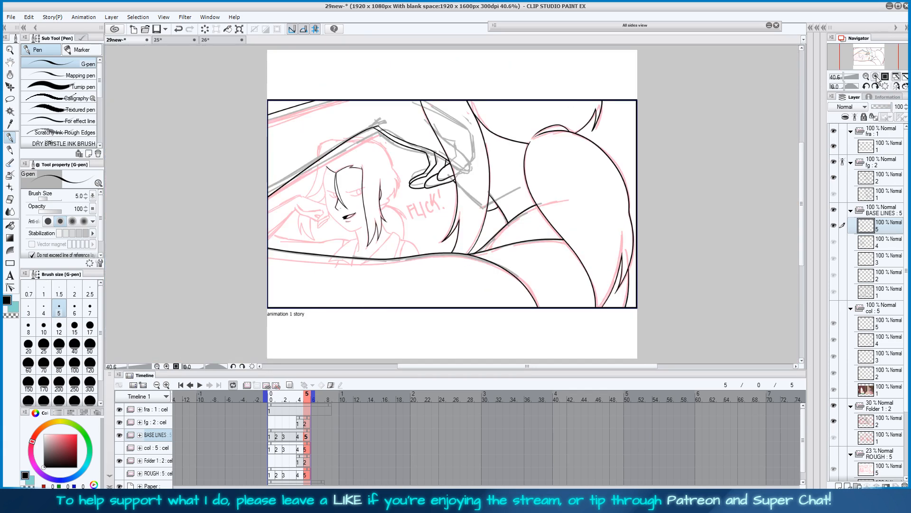
{"action": "left_click", "coordinate": [876, 77]}
{"action": "left_click", "coordinate": [876, 77]}
{"action": "left_click", "coordinate": [875, 77]}
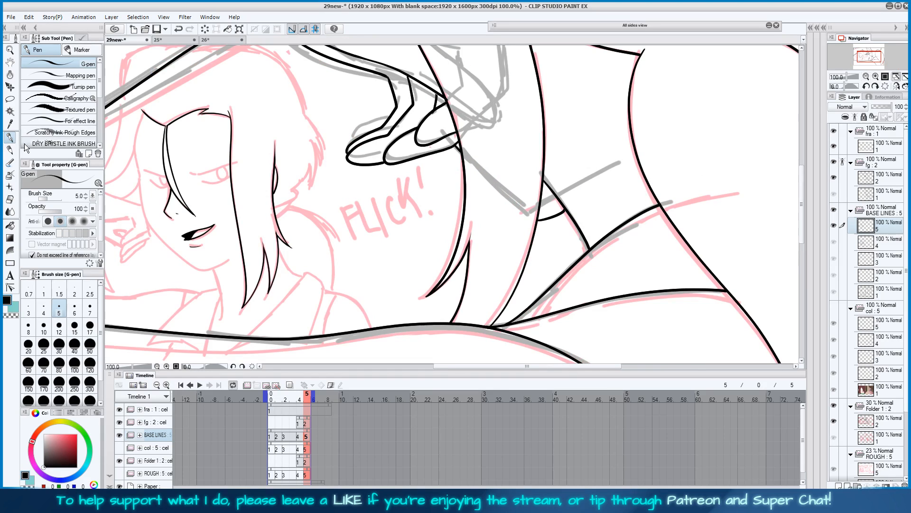
{"action": "left_click_drag", "start_coordinate": [326, 287], "coordinate": [497, 290]}
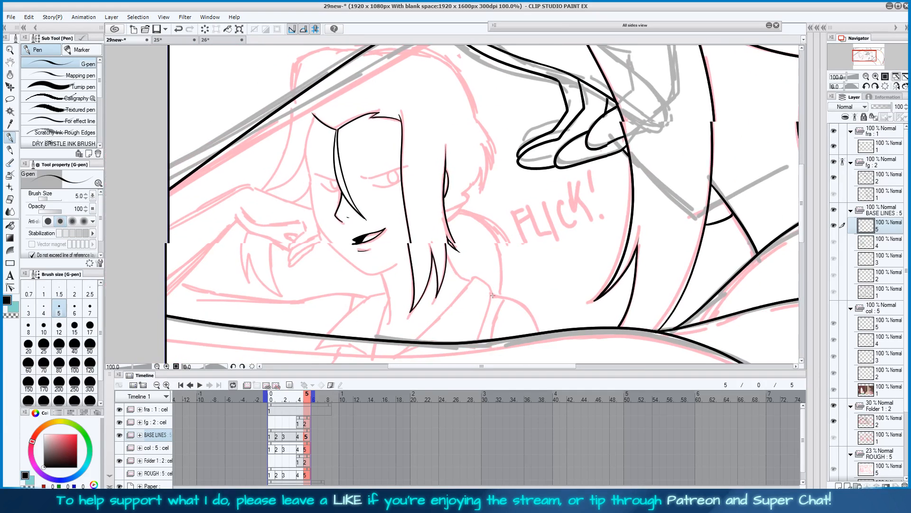
{"action": "mouse_move", "coordinate": [302, 222]}
{"action": "left_mouse_down"}
{"action": "mouse_move", "coordinate": [291, 249]}
{"action": "mouse_move", "coordinate": [317, 233]}
{"action": "left_mouse_up"}
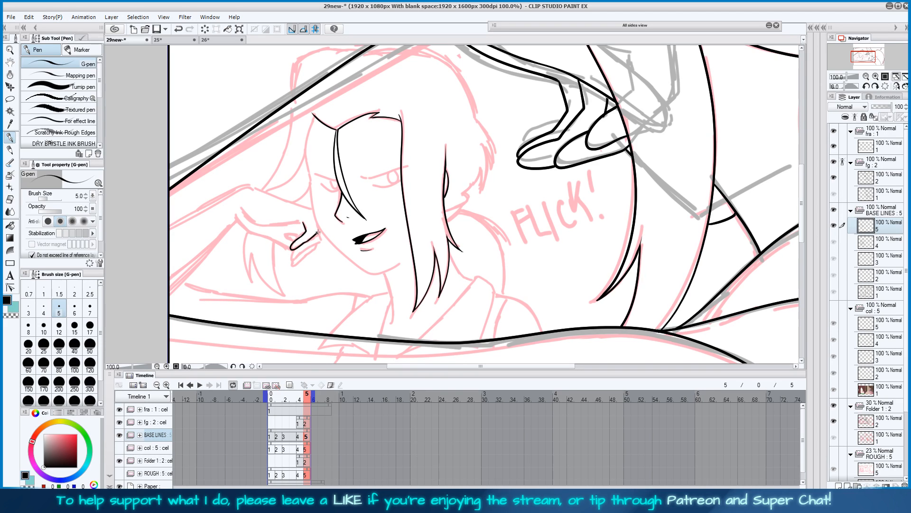
{"action": "key", "text": "ctrl+z"}
{"action": "key", "text": "ctrl+z"}
Ink the background woman's propping hand in cel 5, with its curled fingers, wrist and both edges of the raised forearm
{"action": "mouse_move", "coordinate": [303, 236]}
{"action": "left_mouse_down"}
{"action": "mouse_move", "coordinate": [291, 247]}
{"action": "mouse_move", "coordinate": [317, 235]}
{"action": "mouse_move", "coordinate": [313, 210]}
{"action": "mouse_move", "coordinate": [241, 189]}
{"action": "mouse_move", "coordinate": [151, 239]}
{"action": "left_mouse_up"}
{"action": "left_click", "coordinate": [897, 86]}
{"action": "left_click_drag", "start_coordinate": [712, 286], "coordinate": [570, 281]}
{"action": "left_click_drag", "start_coordinate": [517, 212], "coordinate": [459, 217]}
{"action": "left_click_drag", "start_coordinate": [567, 309], "coordinate": [507, 272]}
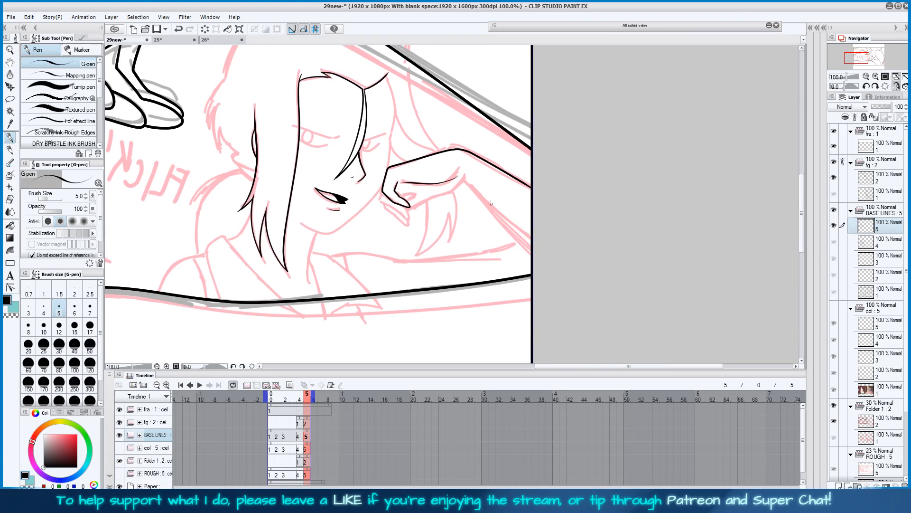
{"action": "left_click_drag", "start_coordinate": [464, 181], "coordinate": [554, 273]}
{"action": "mouse_move", "coordinate": [391, 207]}
{"action": "left_mouse_down"}
{"action": "mouse_move", "coordinate": [410, 222]}
{"action": "mouse_move", "coordinate": [404, 207]}
{"action": "mouse_move", "coordinate": [393, 214]}
{"action": "mouse_move", "coordinate": [407, 226]}
{"action": "left_mouse_up"}
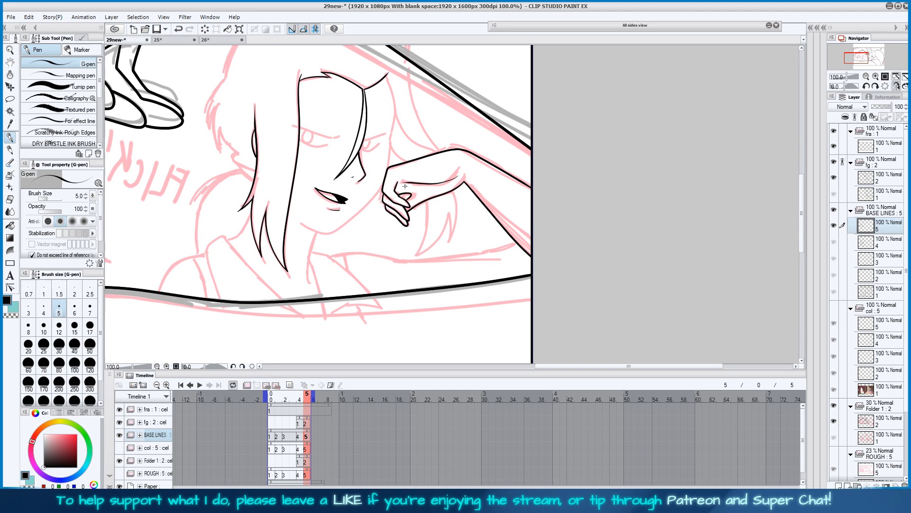
Examine the inked hand and face of cel 5 in mirrored and normal views, close up and across the full panel
{"action": "left_click", "coordinate": [897, 86]}
{"action": "left_click_drag", "start_coordinate": [570, 237], "coordinate": [451, 271]}
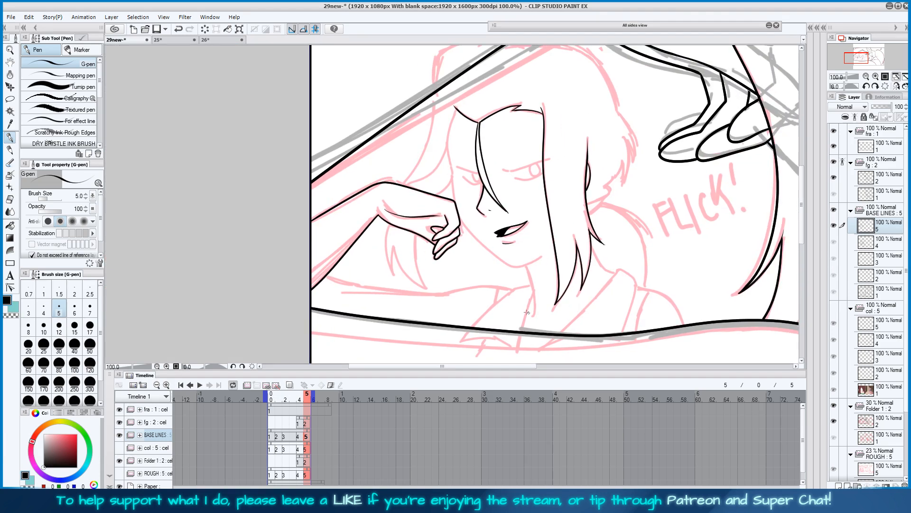
{"action": "left_click_drag", "start_coordinate": [647, 300], "coordinate": [601, 307]}
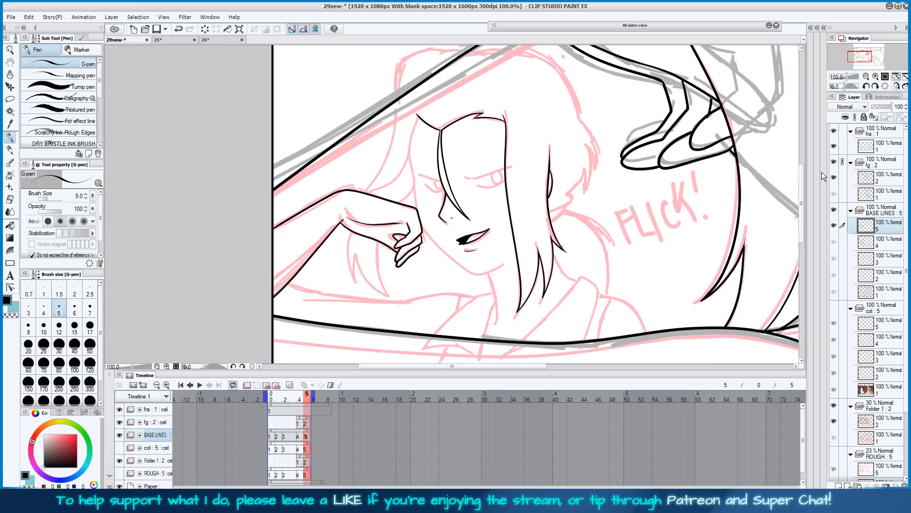
{"action": "left_click", "coordinate": [904, 78]}
{"action": "left_click", "coordinate": [896, 87]}
{"action": "left_click", "coordinate": [897, 87]}
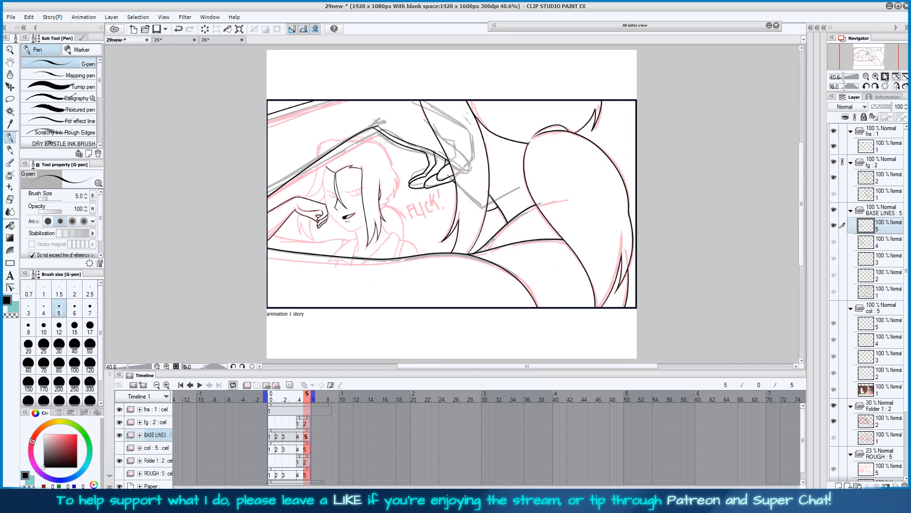
{"action": "left_click", "coordinate": [886, 77]}
{"action": "left_click_drag", "start_coordinate": [354, 258], "coordinate": [493, 275]}
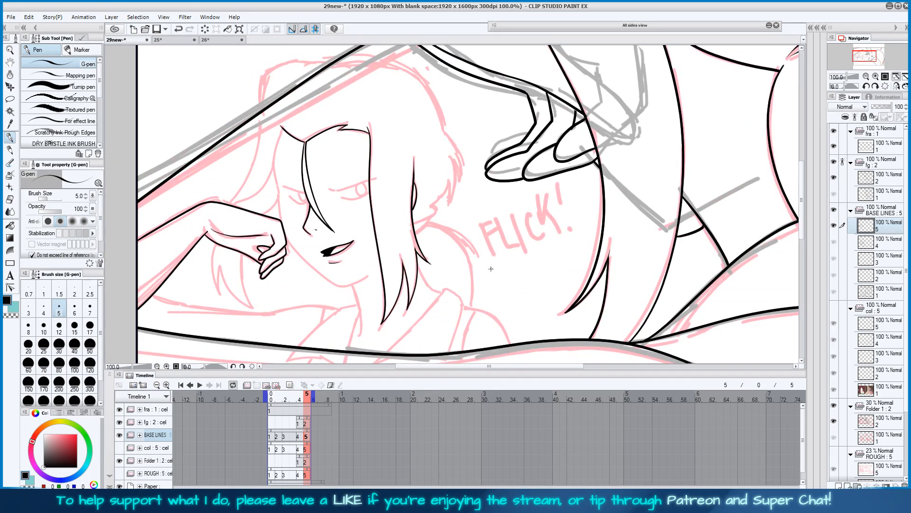
{"action": "left_click_drag", "start_coordinate": [486, 299], "coordinate": [498, 276]}
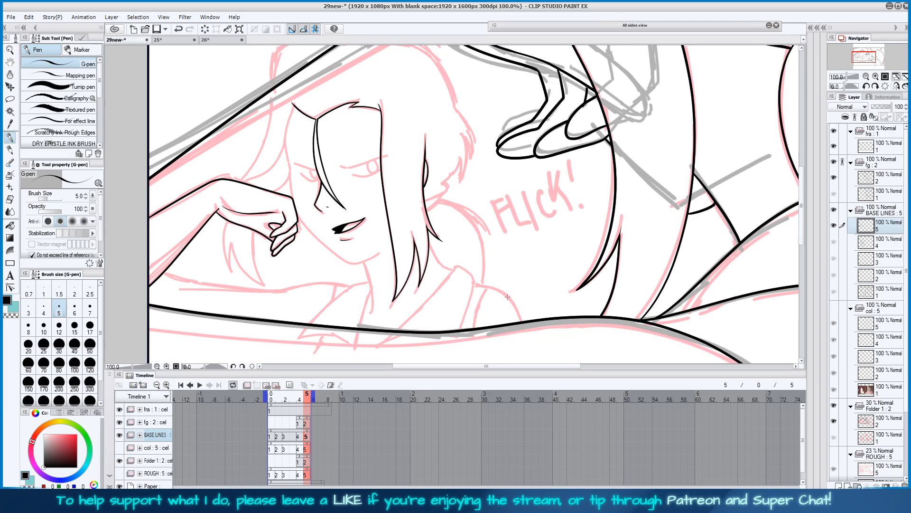
{"action": "left_click_drag", "start_coordinate": [454, 249], "coordinate": [487, 256]}
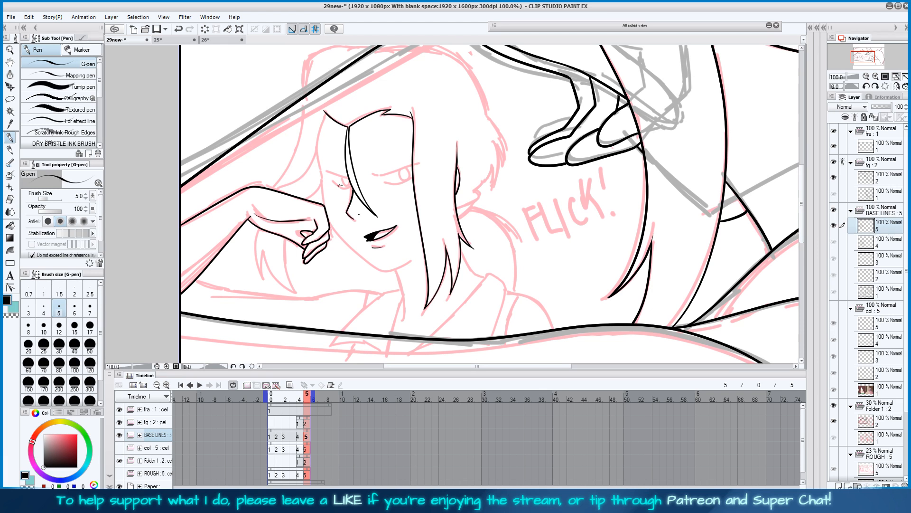
Ink the side of her face in cel 5 from the cheek up to the jagged hairline tip, checking against cel 4
{"action": "left_click", "coordinate": [299, 436]}
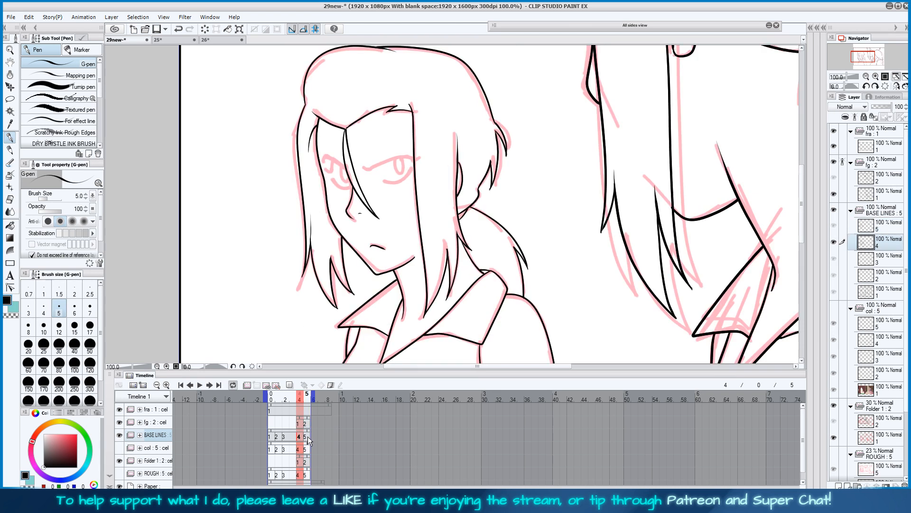
{"action": "left_click", "coordinate": [307, 436]}
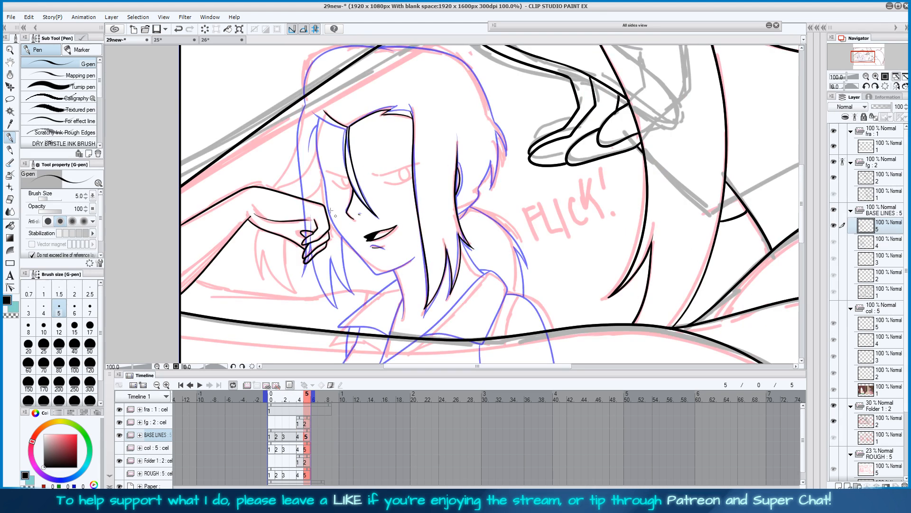
{"action": "mouse_move", "coordinate": [330, 218]}
{"action": "left_mouse_down"}
{"action": "mouse_move", "coordinate": [316, 152]}
{"action": "mouse_move", "coordinate": [321, 117]}
{"action": "left_mouse_up"}
{"action": "left_click_drag", "start_coordinate": [324, 115], "coordinate": [328, 118]}
{"action": "scroll", "coordinate": [526, 283], "scroll_direction": "down", "scroll_amount": 1}
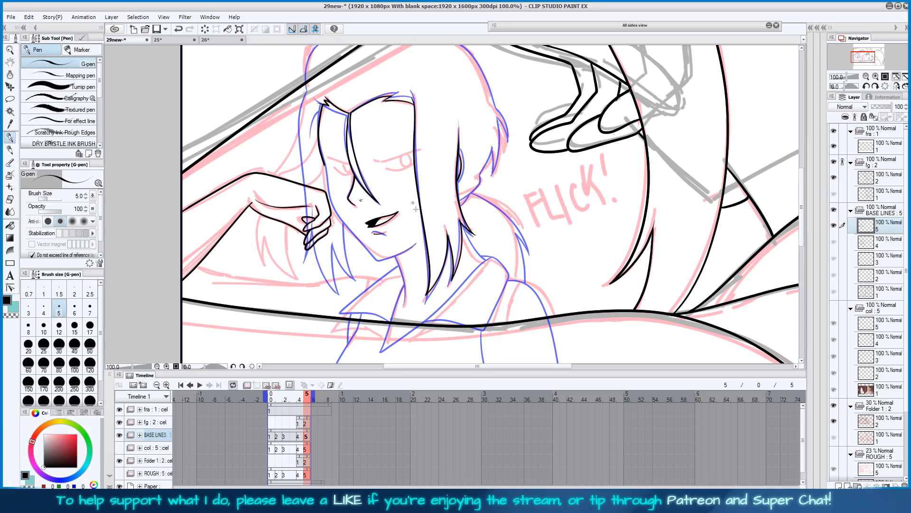
Ink her jawline from chin to cheek and the front line of her neck in cel 5
{"action": "mouse_move", "coordinate": [404, 249]}
{"action": "left_mouse_down"}
{"action": "mouse_move", "coordinate": [375, 260]}
{"action": "mouse_move", "coordinate": [347, 230]}
{"action": "mouse_move", "coordinate": [330, 207]}
{"action": "mouse_move", "coordinate": [320, 158]}
{"action": "left_mouse_up"}
{"action": "left_click_drag", "start_coordinate": [400, 266], "coordinate": [403, 307]}
{"action": "key", "text": "ctrl+z"}
{"action": "left_click_drag", "start_coordinate": [401, 272], "coordinate": [403, 307]}
Try to ink both wings of her open shirt collar in cel 5 along the previous cel's onion-skin lines
{"action": "left_click_drag", "start_coordinate": [560, 296], "coordinate": [538, 321]}
{"action": "left_click", "coordinate": [896, 87]}
{"action": "mouse_move", "coordinate": [449, 264]}
{"action": "left_mouse_down"}
{"action": "mouse_move", "coordinate": [470, 332]}
{"action": "mouse_move", "coordinate": [358, 230]}
{"action": "mouse_move", "coordinate": [363, 240]}
{"action": "mouse_move", "coordinate": [344, 256]}
{"action": "mouse_move", "coordinate": [369, 312]}
{"action": "mouse_move", "coordinate": [365, 303]}
{"action": "mouse_move", "coordinate": [378, 309]}
{"action": "mouse_move", "coordinate": [416, 299]}
{"action": "left_mouse_up"}
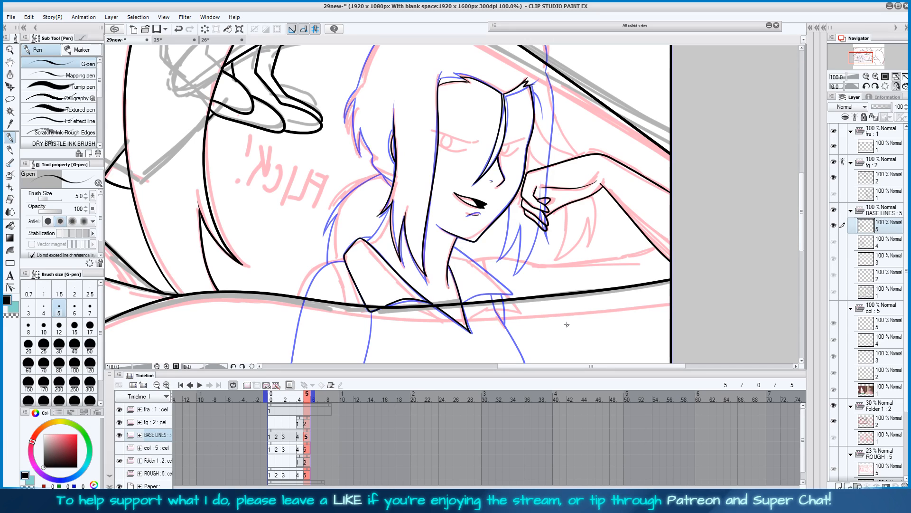
{"action": "left_click_drag", "start_coordinate": [566, 324], "coordinate": [528, 344]}
{"action": "mouse_move", "coordinate": [415, 265]}
{"action": "left_mouse_down"}
{"action": "mouse_move", "coordinate": [473, 314]}
{"action": "mouse_move", "coordinate": [429, 318]}
{"action": "left_mouse_up"}
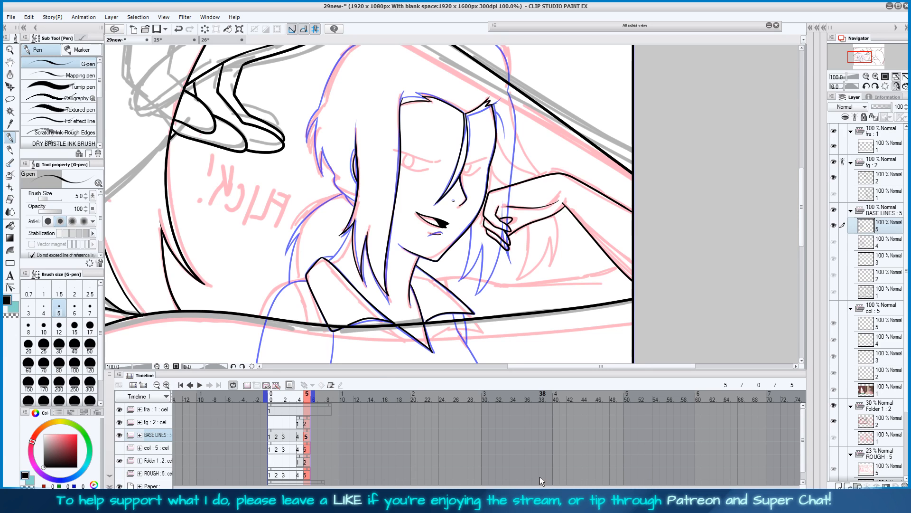
Hide the fg folder and keep BASE LINES cel 5 as the active drawing layer
{"action": "left_click", "coordinate": [881, 158]}
{"action": "left_click", "coordinate": [855, 117]}
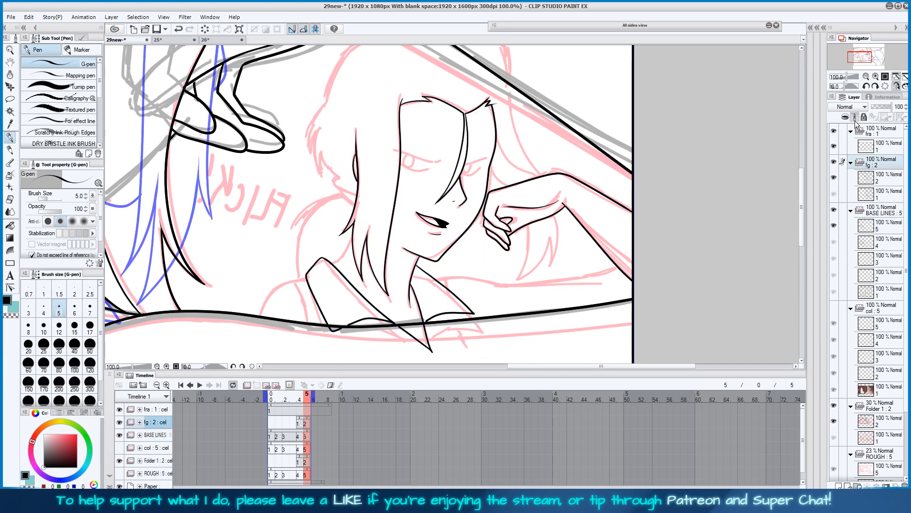
{"action": "left_click", "coordinate": [882, 213]}
{"action": "left_click", "coordinate": [868, 229]}
{"action": "left_click", "coordinate": [834, 209]}
{"action": "left_click", "coordinate": [834, 210]}
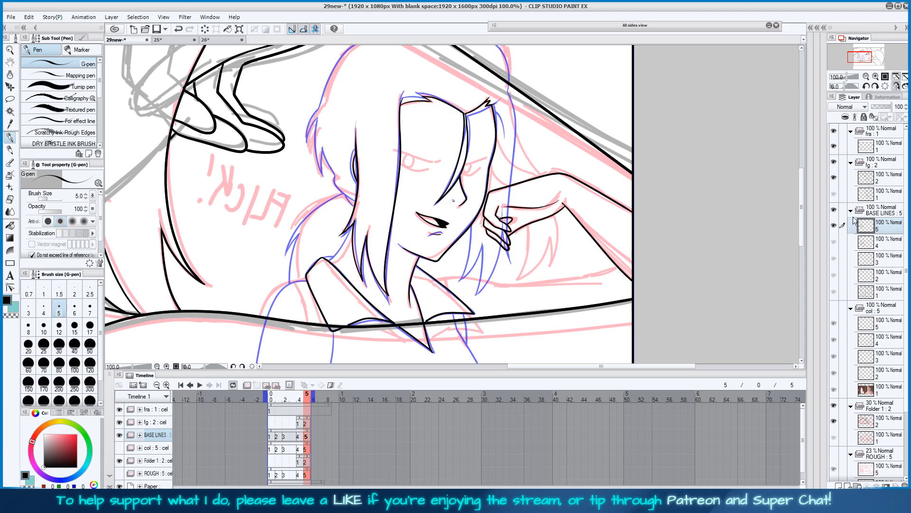
{"action": "left_click", "coordinate": [834, 162]}
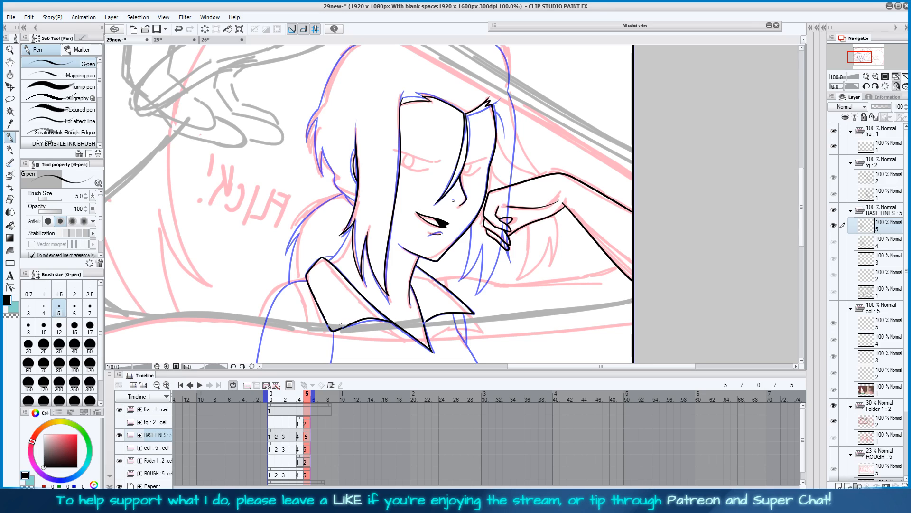
{"action": "left_click", "coordinate": [836, 164]}
{"action": "left_click", "coordinate": [836, 164]}
Try to ink the side of her torso, her shoulder and both arm lines down to the panel's lower border
{"action": "left_click_drag", "start_coordinate": [341, 328], "coordinate": [333, 330]}
{"action": "scroll", "coordinate": [489, 314], "scroll_direction": "down", "scroll_amount": 3}
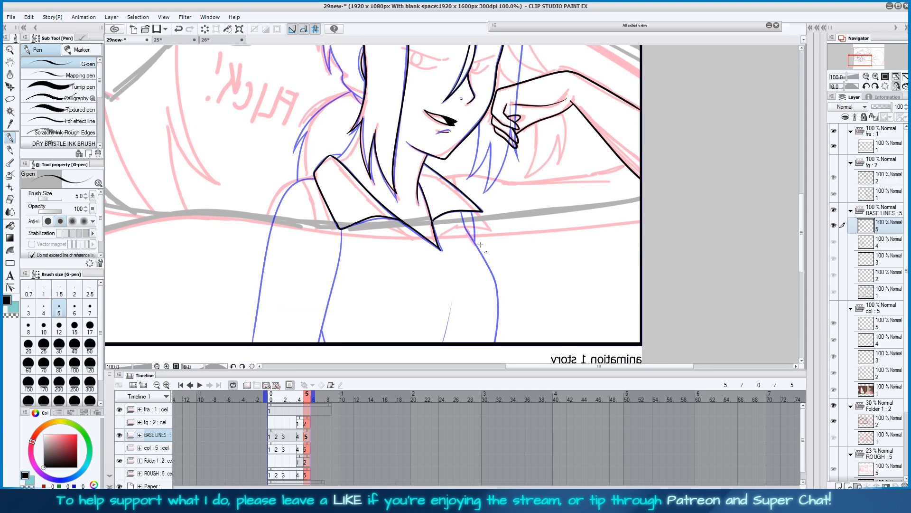
{"action": "mouse_move", "coordinate": [461, 215]}
{"action": "left_mouse_down"}
{"action": "mouse_move", "coordinate": [498, 282]}
{"action": "mouse_move", "coordinate": [496, 350]}
{"action": "left_mouse_up"}
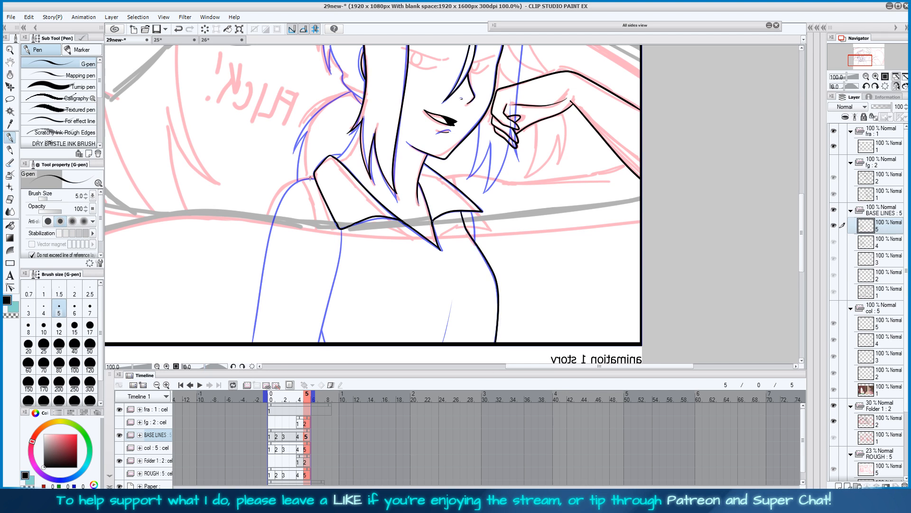
{"action": "mouse_move", "coordinate": [314, 178]}
{"action": "left_mouse_down"}
{"action": "mouse_move", "coordinate": [285, 185]}
{"action": "mouse_move", "coordinate": [270, 203]}
{"action": "mouse_move", "coordinate": [250, 342]}
{"action": "left_mouse_up"}
{"action": "mouse_move", "coordinate": [307, 181]}
{"action": "left_mouse_down"}
{"action": "mouse_move", "coordinate": [327, 217]}
{"action": "mouse_move", "coordinate": [335, 270]}
{"action": "mouse_move", "coordinate": [318, 343]}
{"action": "left_mouse_up"}
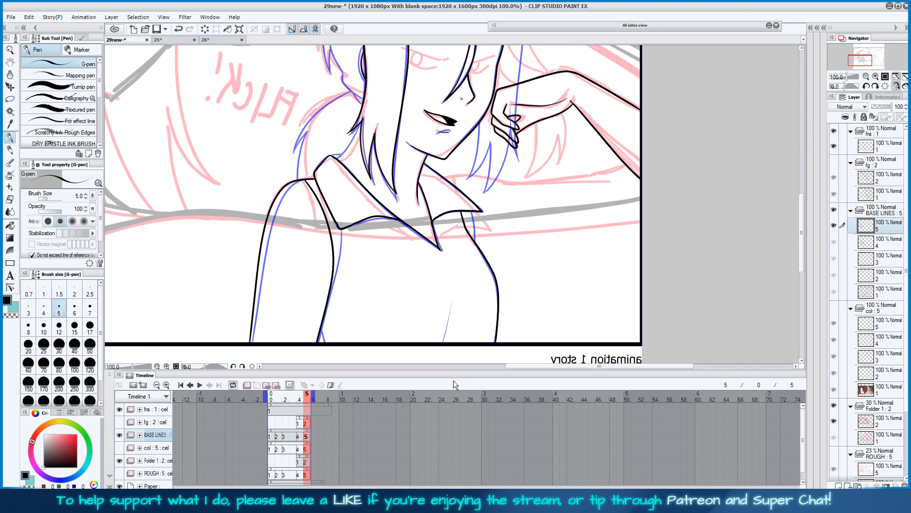
{"action": "left_click_drag", "start_coordinate": [451, 284], "coordinate": [395, 334]}
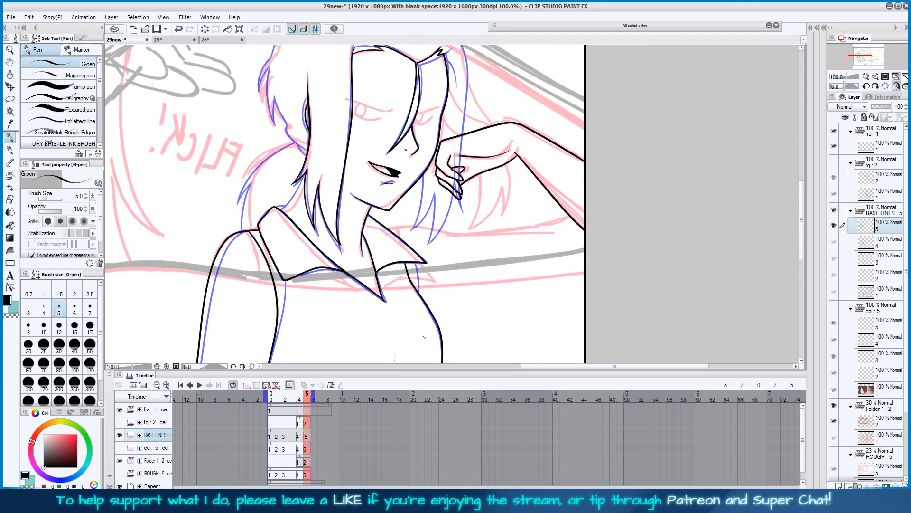
Undo the collar, shoulder, arm and torso strokes in cel 5, keeping the neck line
{"action": "left_click_drag", "start_coordinate": [469, 310], "coordinate": [526, 269]}
{"action": "key", "text": "ctrl+z"}
{"action": "key", "text": "ctrl+z"}
{"action": "key", "text": "ctrl+z"}
{"action": "key", "text": "ctrl+z"}
{"action": "key", "text": "ctrl+z"}
{"action": "key", "text": "ctrl+z"}
{"action": "key", "text": "ctrl+z"}
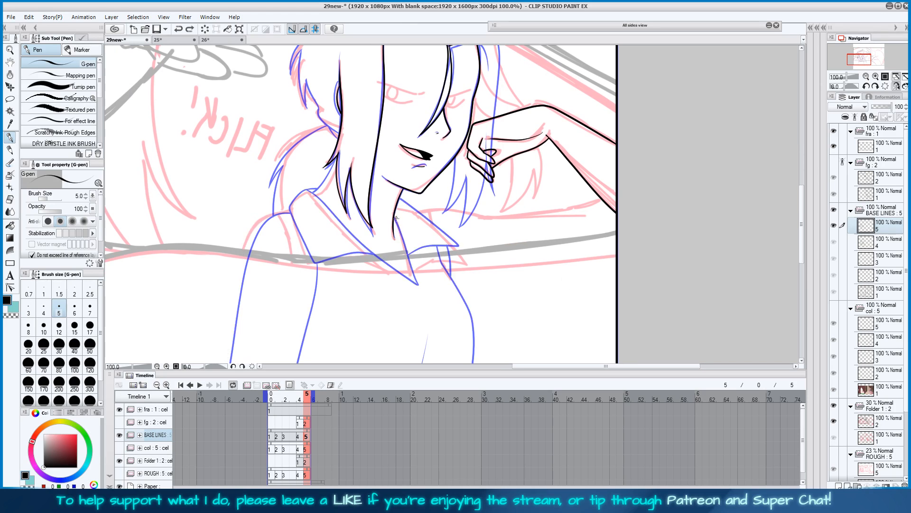
Ink the shirt collar in cel 5 along the pink rough, with its pointed neckline, both wings and the folded back edge
{"action": "mouse_move", "coordinate": [395, 219]}
{"action": "left_mouse_down"}
{"action": "mouse_move", "coordinate": [407, 287]}
{"action": "mouse_move", "coordinate": [322, 213]}
{"action": "mouse_move", "coordinate": [312, 192]}
{"action": "mouse_move", "coordinate": [301, 202]}
{"action": "mouse_move", "coordinate": [335, 166]}
{"action": "mouse_move", "coordinate": [313, 196]}
{"action": "mouse_move", "coordinate": [331, 165]}
{"action": "left_mouse_up"}
{"action": "left_click_drag", "start_coordinate": [460, 277], "coordinate": [433, 313]}
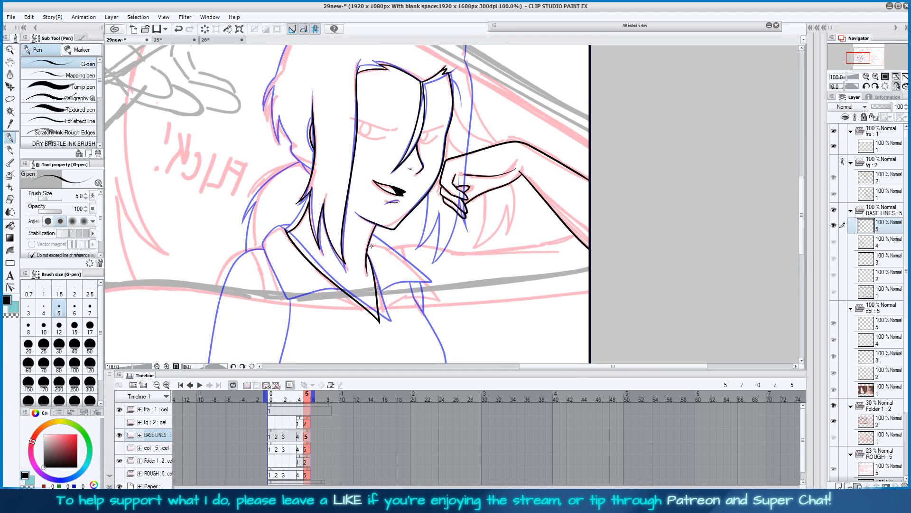
{"action": "mouse_move", "coordinate": [373, 241]}
{"action": "left_mouse_down"}
{"action": "mouse_move", "coordinate": [437, 297]}
{"action": "mouse_move", "coordinate": [385, 296]}
{"action": "left_mouse_up"}
{"action": "mouse_move", "coordinate": [350, 298]}
{"action": "left_mouse_down"}
{"action": "mouse_move", "coordinate": [291, 300]}
{"action": "mouse_move", "coordinate": [274, 290]}
{"action": "mouse_move", "coordinate": [263, 254]}
{"action": "left_mouse_up"}
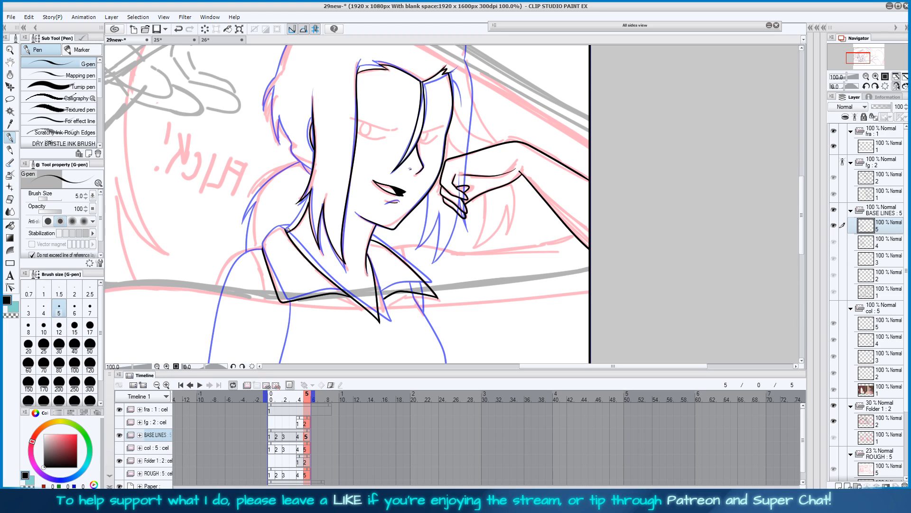
{"action": "left_click_drag", "start_coordinate": [290, 225], "coordinate": [262, 247]}
{"action": "left_click_drag", "start_coordinate": [380, 327], "coordinate": [446, 249]}
Ink her shoulder with the outer and inner lines of the hanging arm, plus a horizontal line across the lower torso
{"action": "mouse_move", "coordinate": [328, 166]}
{"action": "left_mouse_down"}
{"action": "mouse_move", "coordinate": [298, 184]}
{"action": "mouse_move", "coordinate": [268, 302]}
{"action": "mouse_move", "coordinate": [585, 286]}
{"action": "left_mouse_up"}
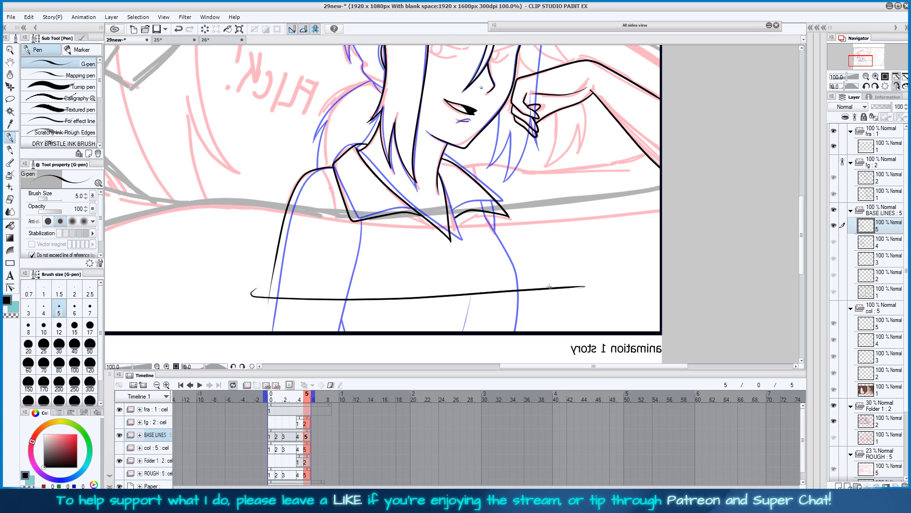
{"action": "mouse_move", "coordinate": [324, 168]}
{"action": "left_mouse_down"}
{"action": "mouse_move", "coordinate": [337, 199]}
{"action": "mouse_move", "coordinate": [347, 300]}
{"action": "left_mouse_up"}
{"action": "left_click_drag", "start_coordinate": [350, 285], "coordinate": [348, 307]}
{"action": "scroll", "coordinate": [545, 258], "scroll_direction": "up", "scroll_amount": 1}
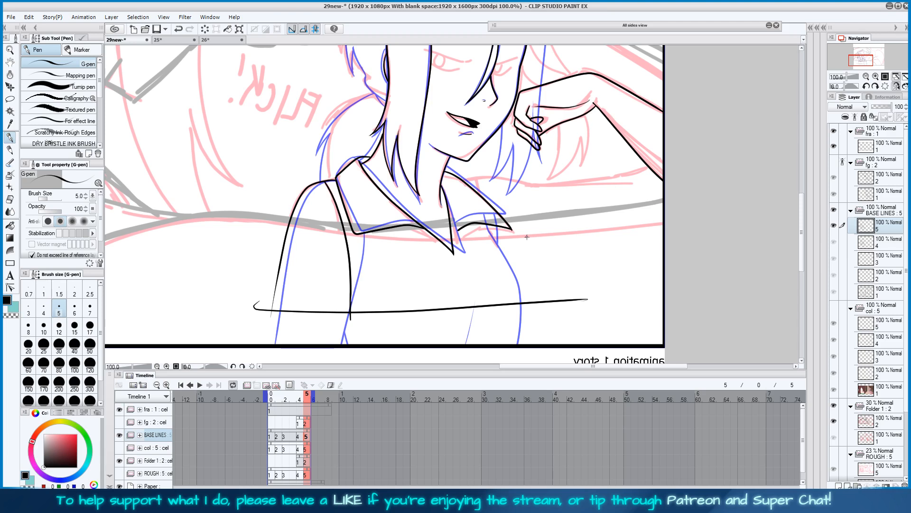
Ink the upper edge of her propped arm from beside the collar out to the elbow, including the short line at the collar
{"action": "left_click", "coordinate": [897, 87]}
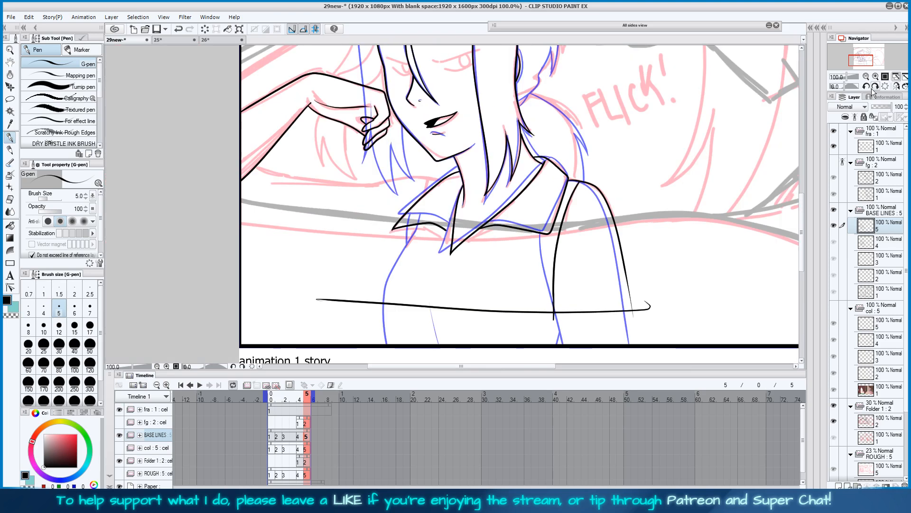
{"action": "left_click_drag", "start_coordinate": [550, 271], "coordinate": [578, 328]}
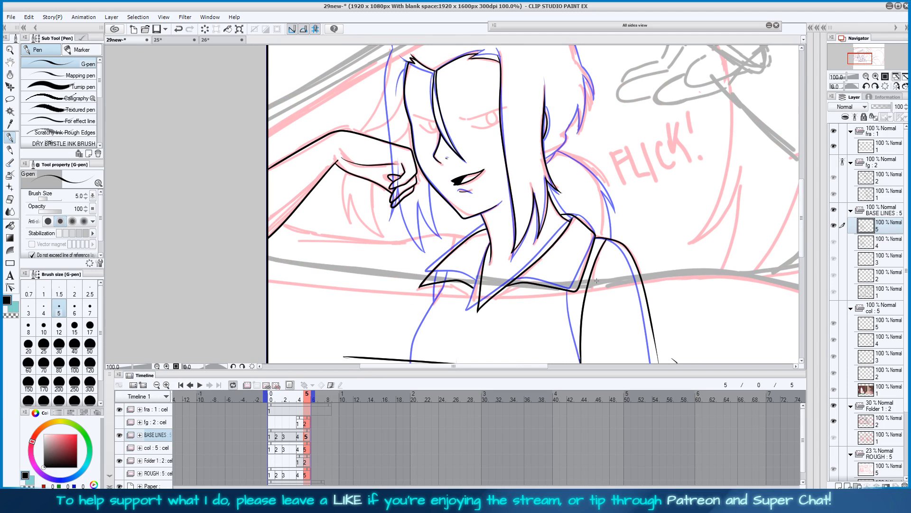
{"action": "left_click_drag", "start_coordinate": [597, 280], "coordinate": [615, 299]}
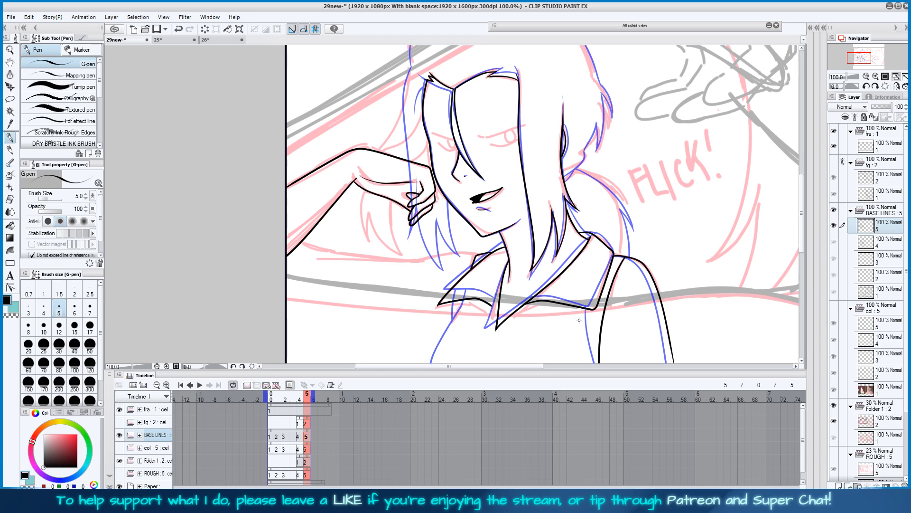
{"action": "mouse_move", "coordinate": [492, 250]}
{"action": "left_mouse_down"}
{"action": "mouse_move", "coordinate": [379, 263]}
{"action": "mouse_move", "coordinate": [295, 246]}
{"action": "left_mouse_up"}
{"action": "left_click", "coordinate": [896, 86]}
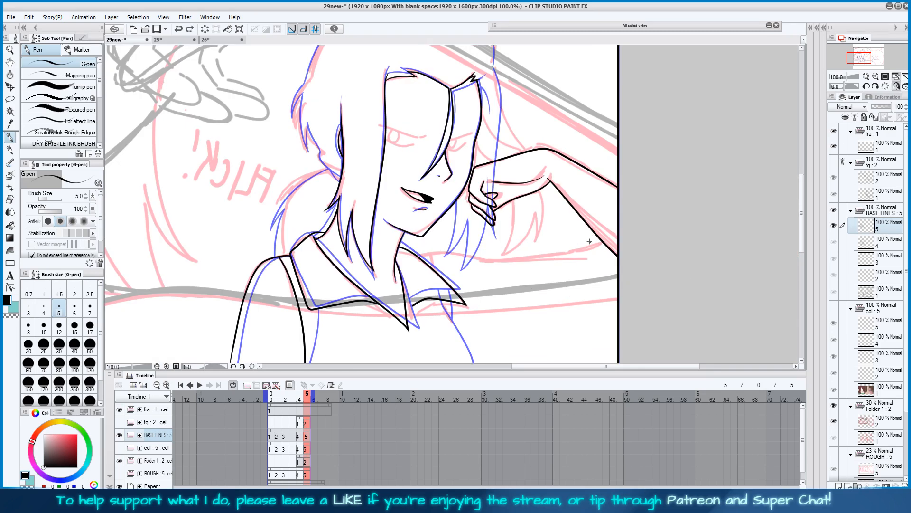
{"action": "mouse_move", "coordinate": [603, 242]}
{"action": "left_mouse_down"}
{"action": "mouse_move", "coordinate": [510, 258]}
{"action": "mouse_move", "coordinate": [419, 256]}
{"action": "mouse_move", "coordinate": [434, 254]}
{"action": "left_mouse_up"}
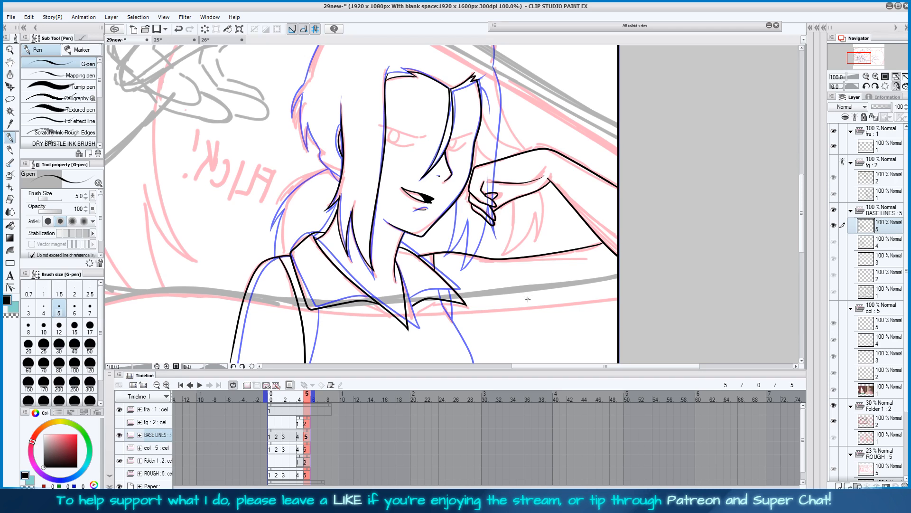
Ink the side of her torso below the collar and the propped arm's lower edge out to the panel border
{"action": "left_click_drag", "start_coordinate": [529, 314], "coordinate": [552, 258]}
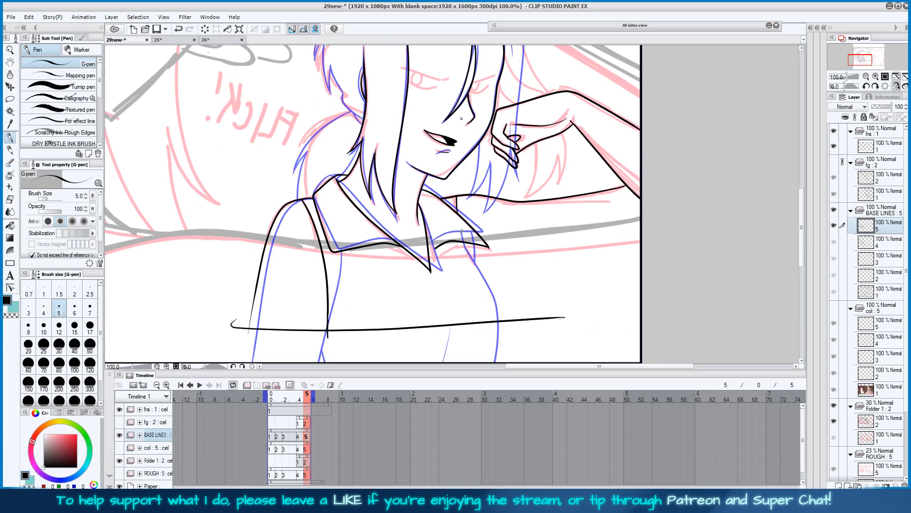
{"action": "mouse_move", "coordinate": [463, 243]}
{"action": "left_mouse_down"}
{"action": "mouse_move", "coordinate": [494, 295]}
{"action": "mouse_move", "coordinate": [494, 342]}
{"action": "left_mouse_up"}
{"action": "left_click_drag", "start_coordinate": [480, 271], "coordinate": [641, 253]}
{"action": "key", "text": "ctrl+z"}
{"action": "left_click_drag", "start_coordinate": [481, 270], "coordinate": [642, 245]}
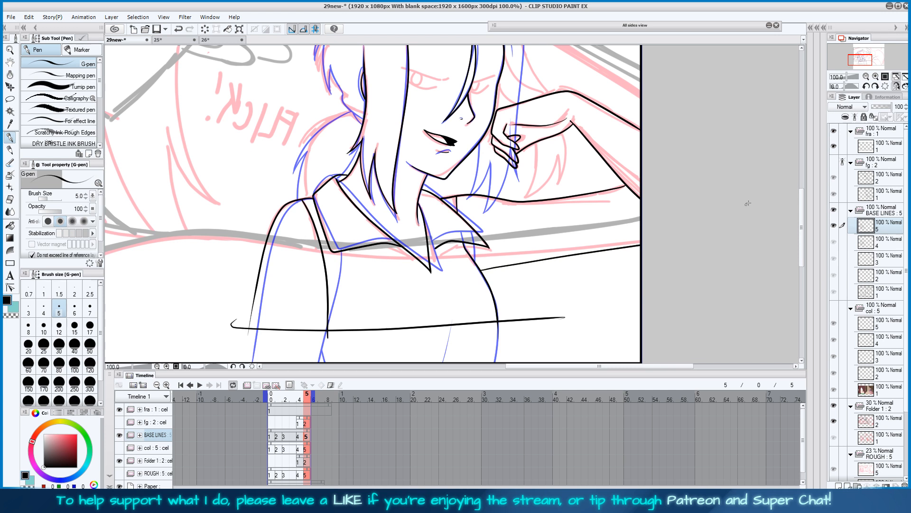
Undo the propped arm's last edge strokes and re-ink its upper edge from beside the collar out to the panel border
{"action": "left_click", "coordinate": [896, 86]}
{"action": "left_click_drag", "start_coordinate": [626, 264], "coordinate": [627, 333]}
{"action": "key", "text": "ctrl+z"}
{"action": "mouse_move", "coordinate": [387, 275]}
{"action": "left_mouse_down"}
{"action": "mouse_move", "coordinate": [279, 254]}
{"action": "mouse_move", "coordinate": [288, 267]}
{"action": "left_mouse_up"}
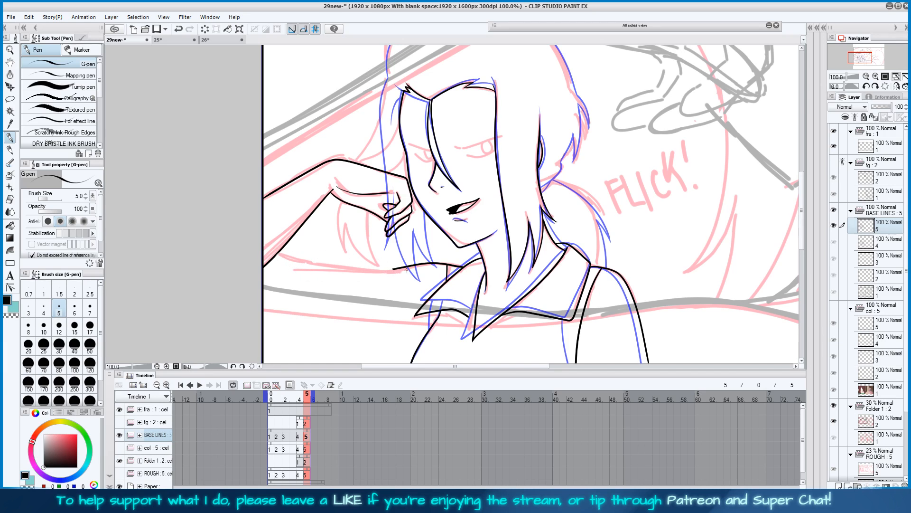
{"action": "left_click_drag", "start_coordinate": [391, 268], "coordinate": [254, 282]}
{"action": "left_click", "coordinate": [904, 77]}
{"action": "left_click", "coordinate": [897, 86]}
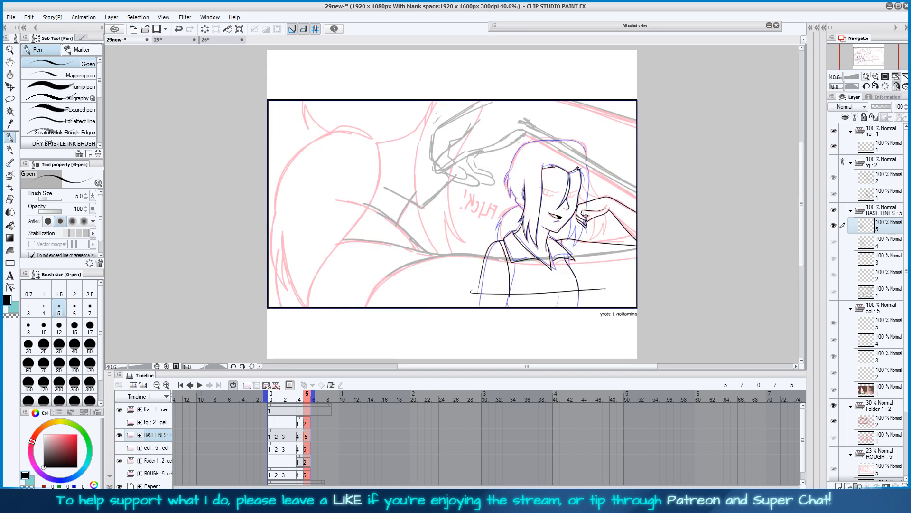
{"action": "left_click", "coordinate": [867, 76]}
{"action": "left_click", "coordinate": [867, 76]}
{"action": "left_click", "coordinate": [897, 87]}
{"action": "left_click", "coordinate": [875, 76]}
{"action": "left_click", "coordinate": [876, 77]}
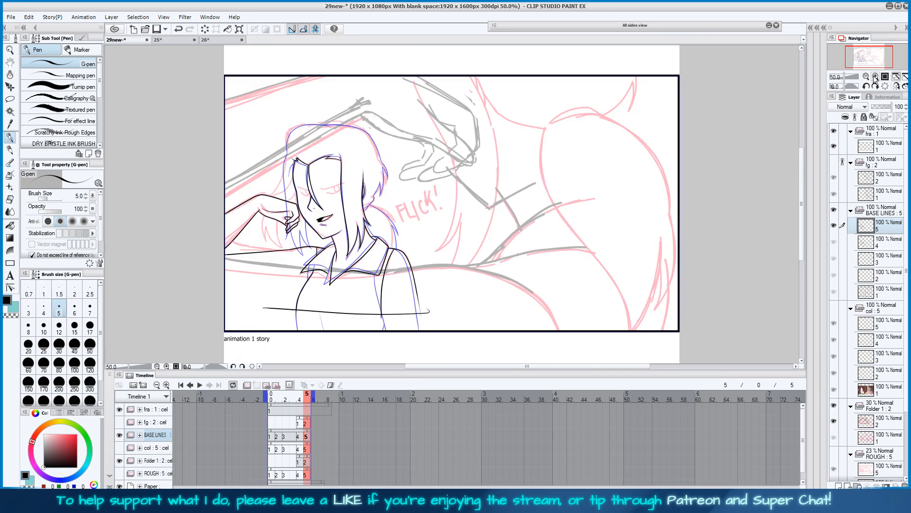
{"action": "left_click", "coordinate": [876, 77]}
{"action": "left_click_drag", "start_coordinate": [395, 318], "coordinate": [542, 309]}
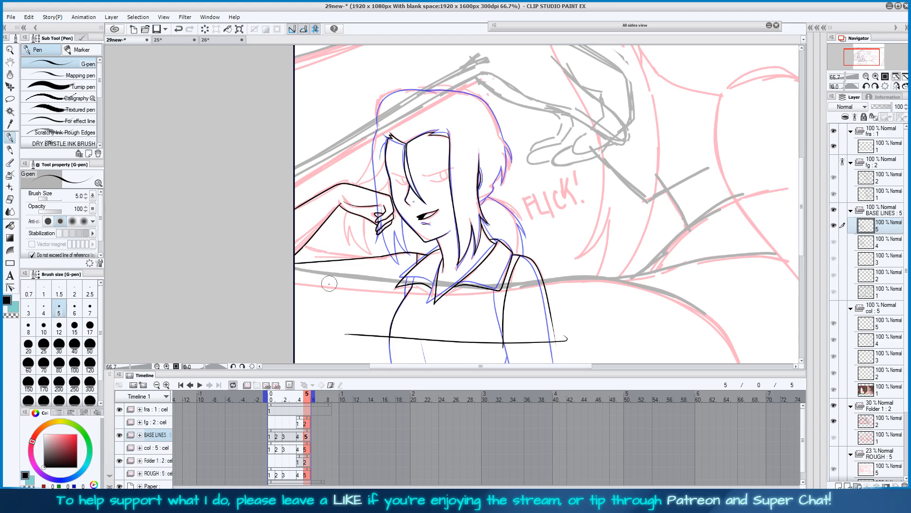
{"action": "mouse_move", "coordinate": [326, 196]}
{"action": "left_mouse_down"}
{"action": "mouse_move", "coordinate": [326, 294]}
{"action": "mouse_move", "coordinate": [308, 193]}
{"action": "mouse_move", "coordinate": [302, 284]}
{"action": "left_mouse_up"}
{"action": "key", "text": "ctrl+z"}
Ink the propped arm's lower edge from the side of the torso below the collar out to the panel border
{"action": "mouse_move", "coordinate": [604, 320]}
{"action": "left_mouse_down"}
{"action": "mouse_move", "coordinate": [602, 286]}
{"action": "mouse_move", "coordinate": [612, 303]}
{"action": "mouse_move", "coordinate": [605, 315]}
{"action": "left_mouse_up"}
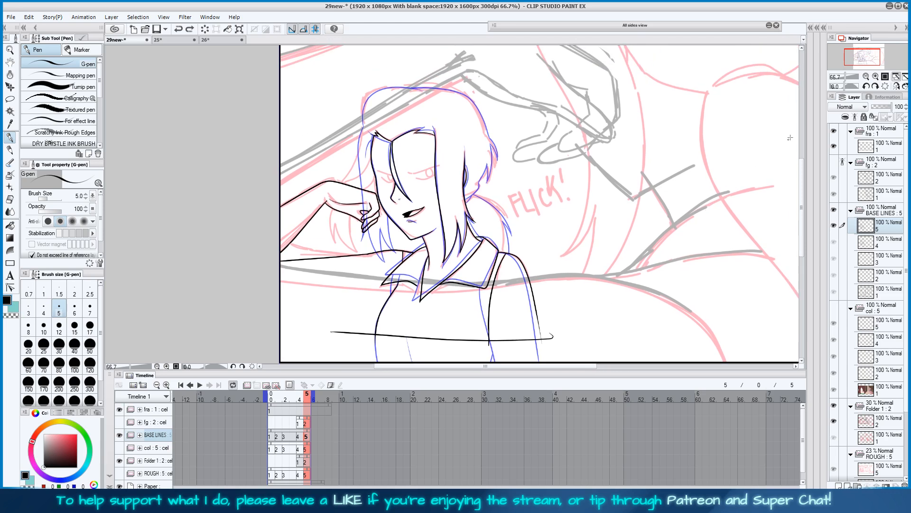
{"action": "left_click", "coordinate": [896, 86]}
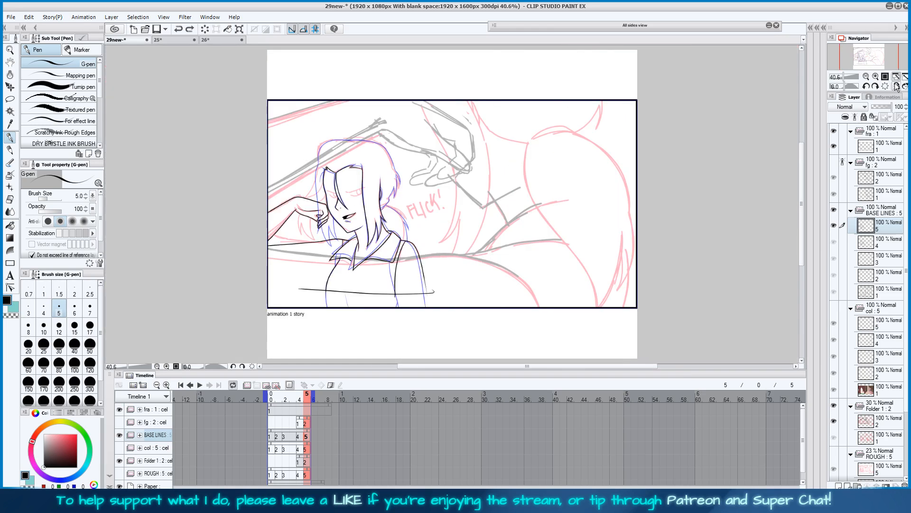
{"action": "left_click", "coordinate": [875, 77]}
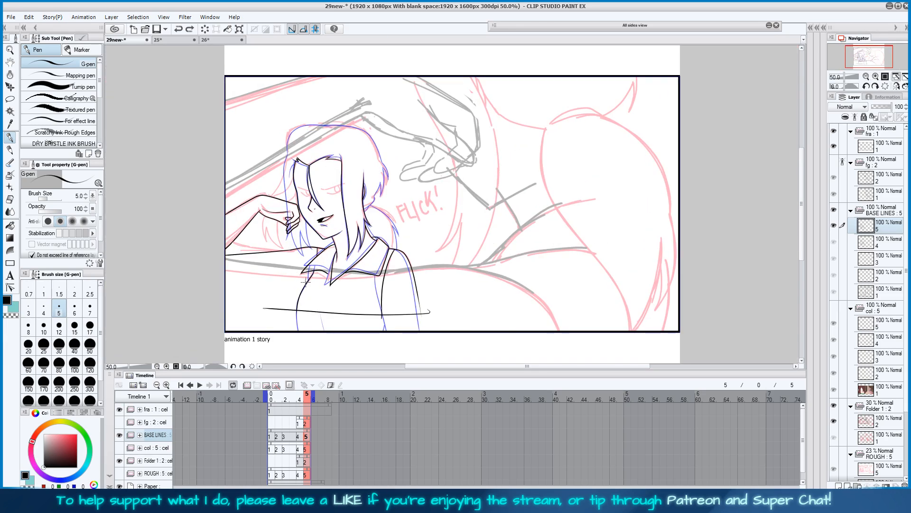
{"action": "left_click_drag", "start_coordinate": [305, 282], "coordinate": [222, 290]}
{"action": "left_click_drag", "start_coordinate": [510, 277], "coordinate": [529, 283]}
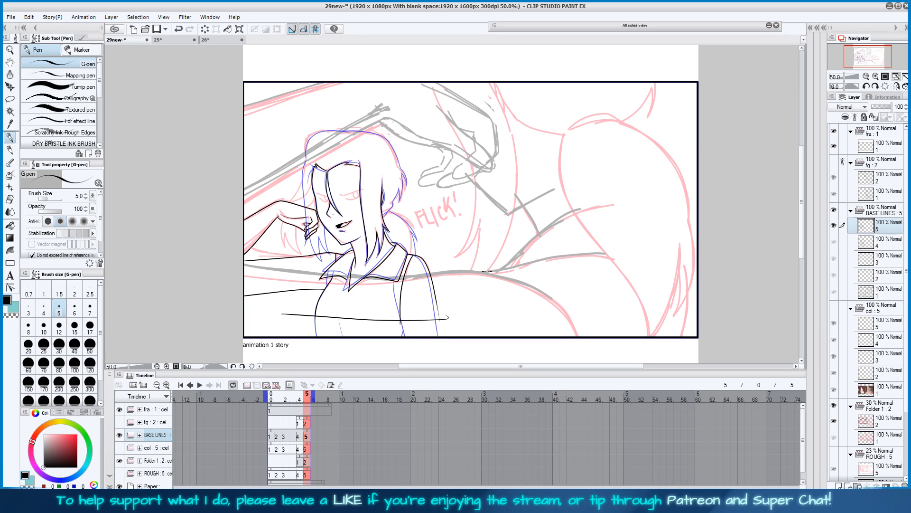
Compare the background woman's line art between frames 4 and 5 of the BASE LINES folder
{"action": "left_click", "coordinate": [882, 242]}
{"action": "left_click", "coordinate": [876, 227]}
{"action": "left_click", "coordinate": [884, 243]}
{"action": "left_click", "coordinate": [883, 228]}
{"action": "left_click_drag", "start_coordinate": [607, 326], "coordinate": [610, 288]}
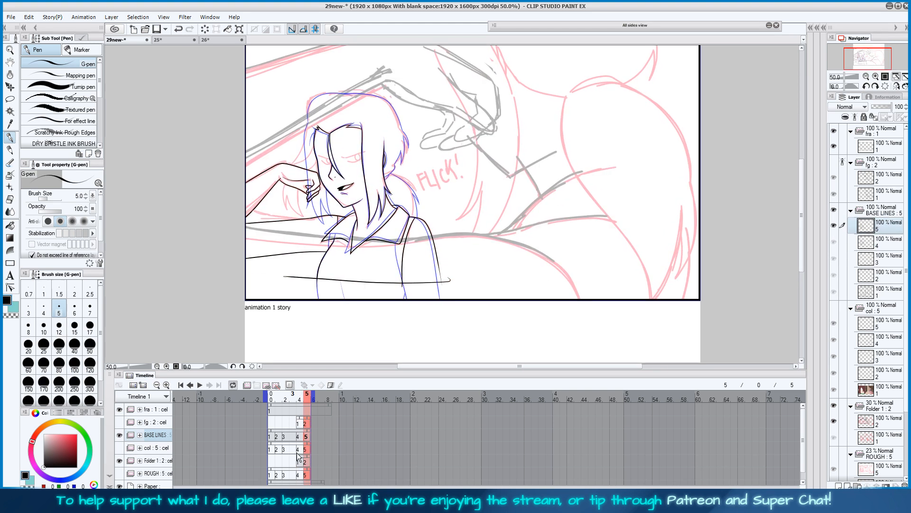
{"action": "left_click", "coordinate": [299, 448]}
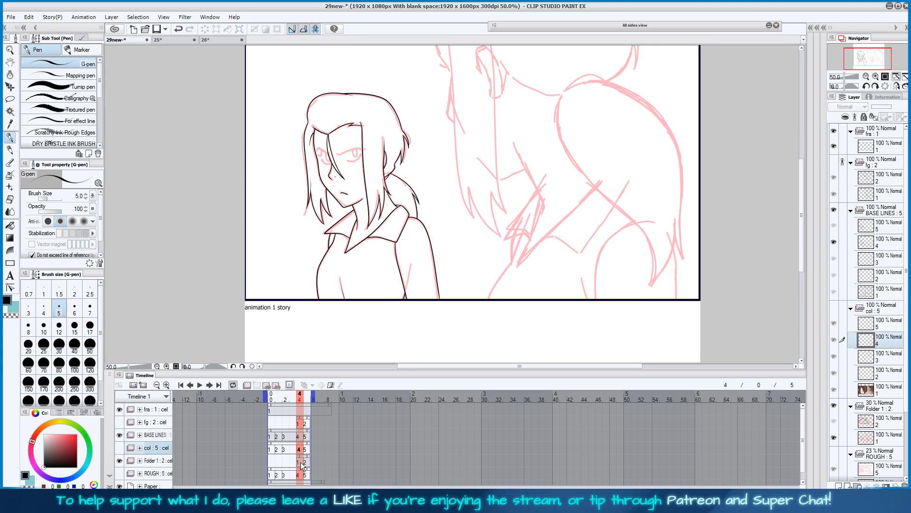
{"action": "left_click", "coordinate": [302, 436]}
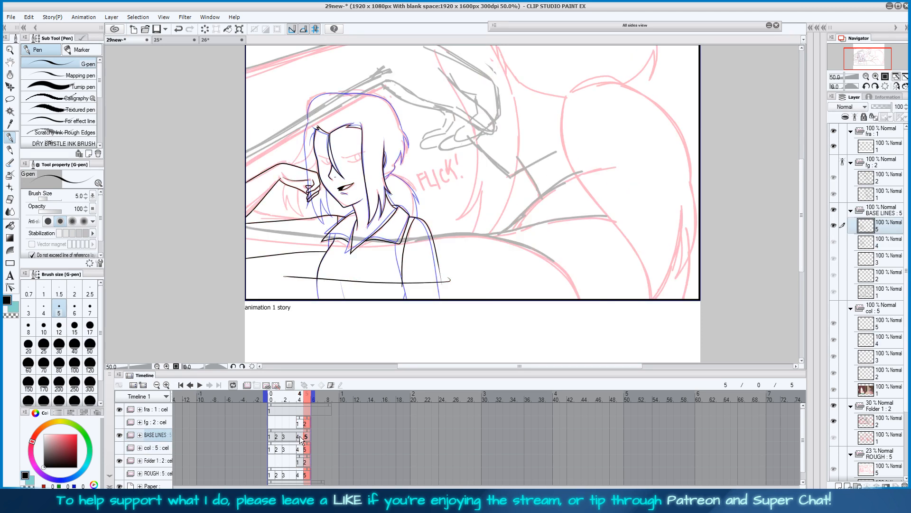
{"action": "left_click", "coordinate": [294, 439]}
{"action": "left_click", "coordinate": [300, 439]}
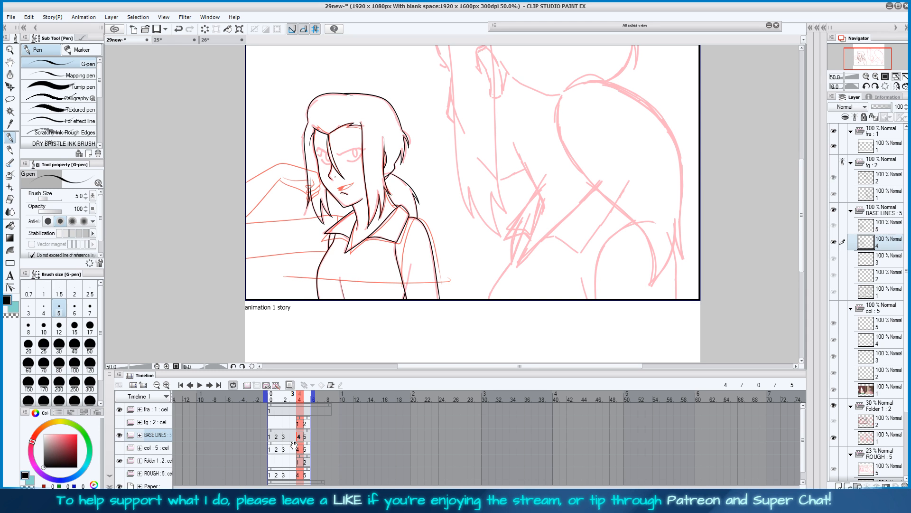
{"action": "left_click", "coordinate": [294, 438]}
{"action": "left_click", "coordinate": [300, 438]}
{"action": "left_click", "coordinate": [306, 438]}
{"action": "left_click", "coordinate": [300, 438]}
{"action": "left_click", "coordinate": [306, 438]}
{"action": "left_click", "coordinate": [293, 436]}
{"action": "left_click", "coordinate": [301, 437]}
{"action": "left_click", "coordinate": [306, 438]}
{"action": "left_click", "coordinate": [301, 438]}
{"action": "left_click", "coordinate": [306, 437]}
{"action": "left_click", "coordinate": [300, 437]}
Show the fg folder again and check the foreground line art with the background woman on frames 4 and 5
{"action": "left_click", "coordinate": [300, 424]}
{"action": "left_click", "coordinate": [120, 422]}
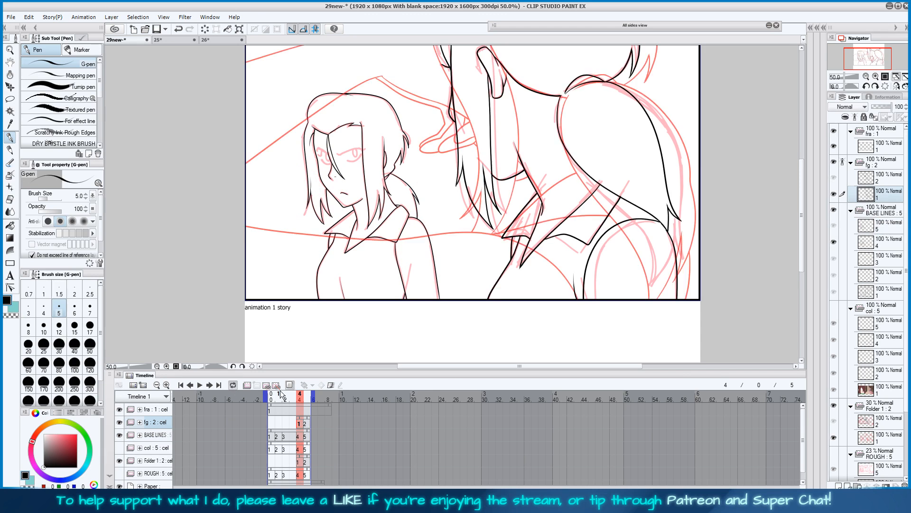
{"action": "left_click", "coordinate": [300, 437]}
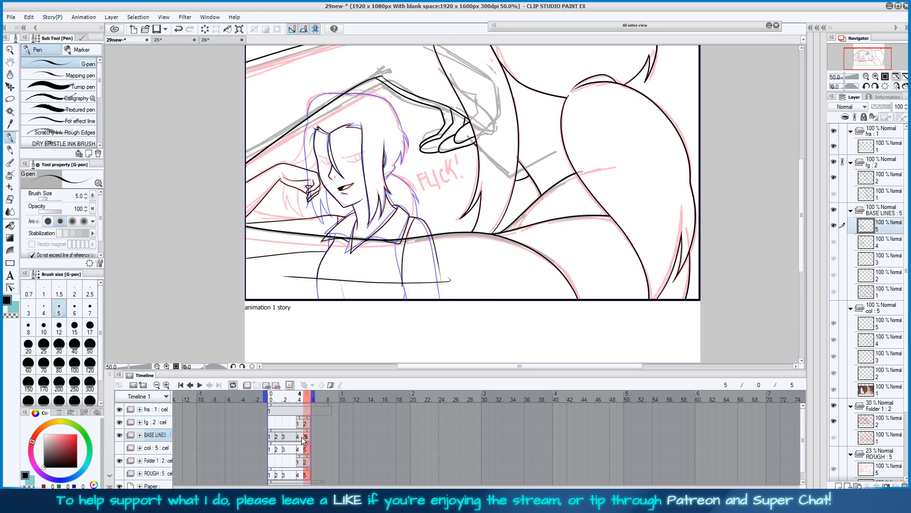
{"action": "left_click_drag", "start_coordinate": [536, 253], "coordinate": [539, 258]}
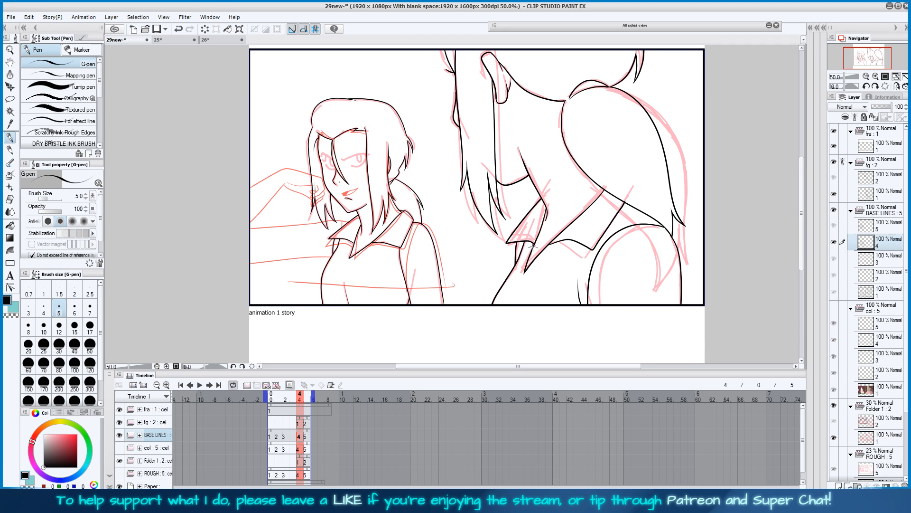
{"action": "left_click", "coordinate": [305, 437]}
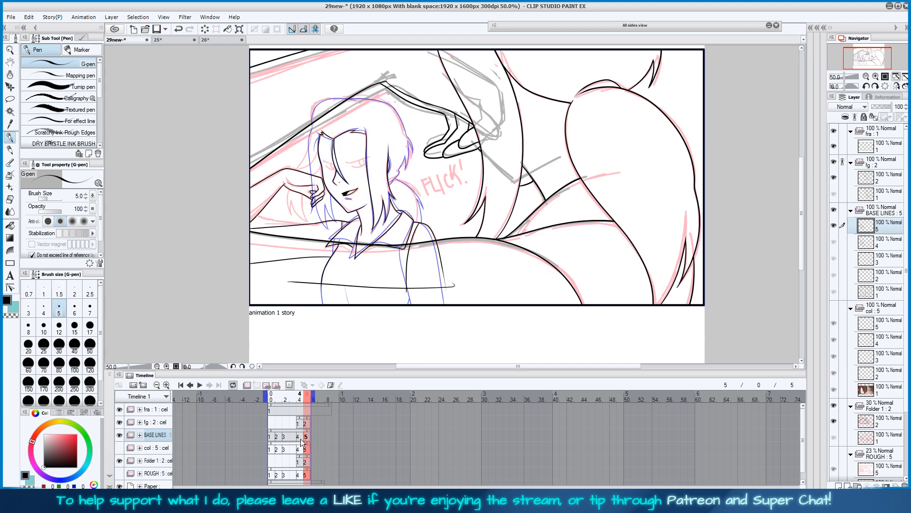
Mirror the canvas view and compare the fg line art on frames 4 and 5
{"action": "left_click", "coordinate": [896, 86]}
{"action": "left_click", "coordinate": [875, 77]}
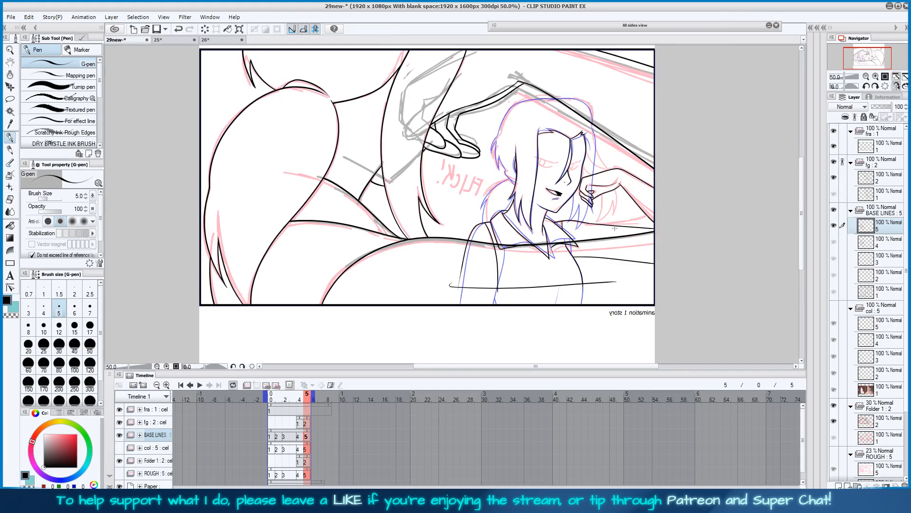
{"action": "left_click", "coordinate": [867, 77]}
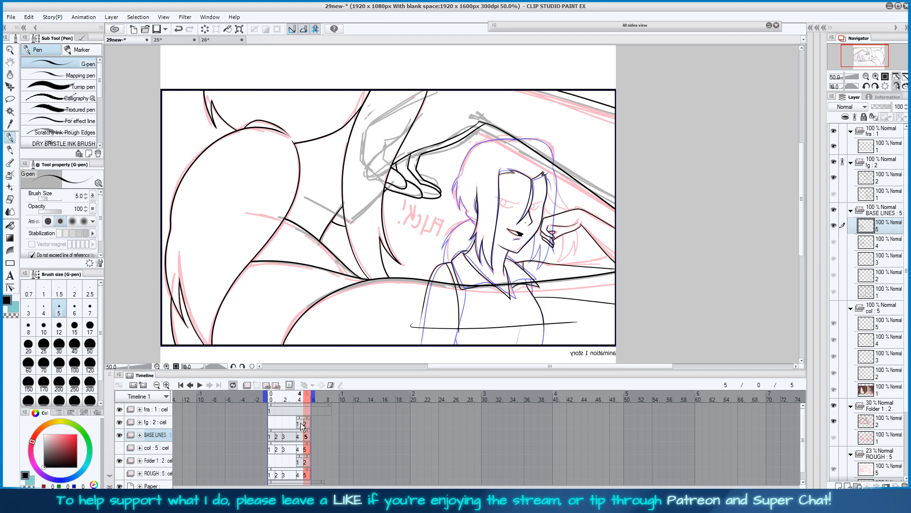
{"action": "left_click", "coordinate": [301, 424]}
{"action": "left_click", "coordinate": [306, 424]}
{"action": "left_click", "coordinate": [301, 423]}
{"action": "left_click", "coordinate": [306, 423]}
{"action": "left_click", "coordinate": [302, 423]}
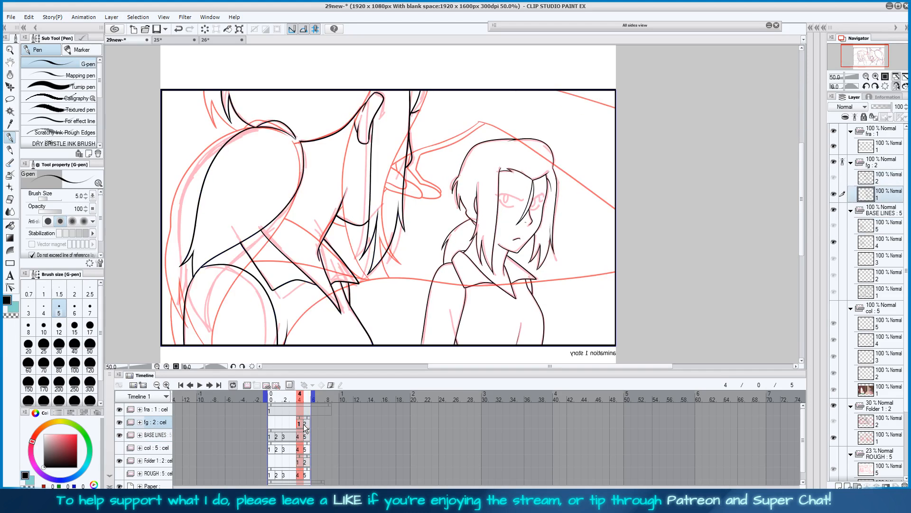
{"action": "left_click", "coordinate": [306, 423]}
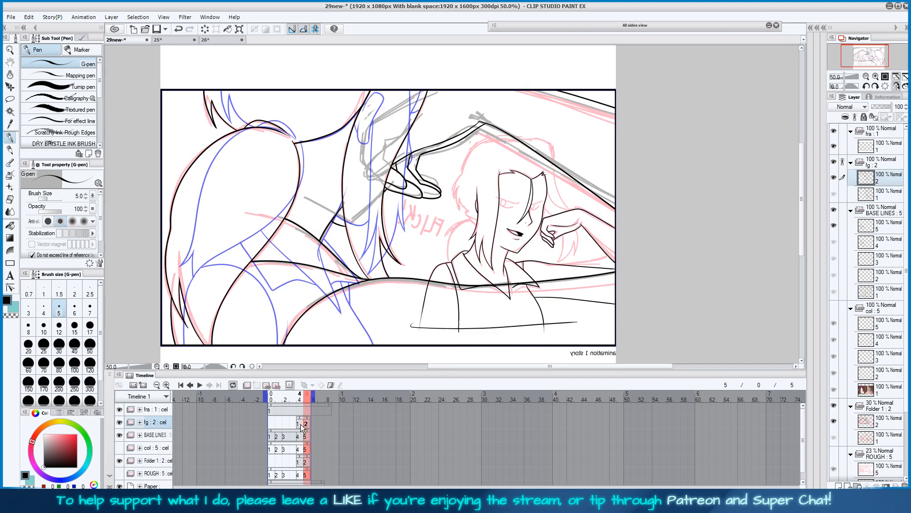
{"action": "left_click", "coordinate": [305, 436]}
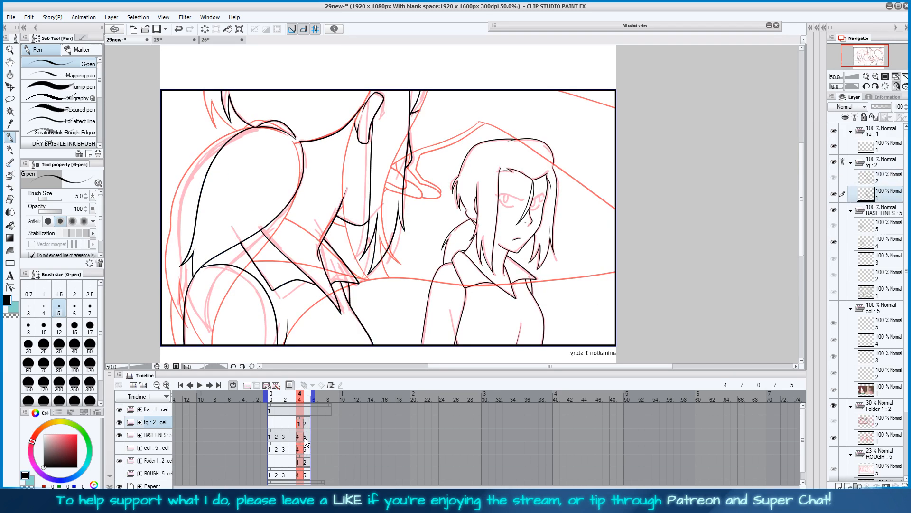
Restore the unmirrored view and ink the background woman's outer hair line from the temple to the propped hand in BASE LINES cel 5
{"action": "left_click", "coordinate": [876, 77]}
{"action": "left_click", "coordinate": [876, 77]}
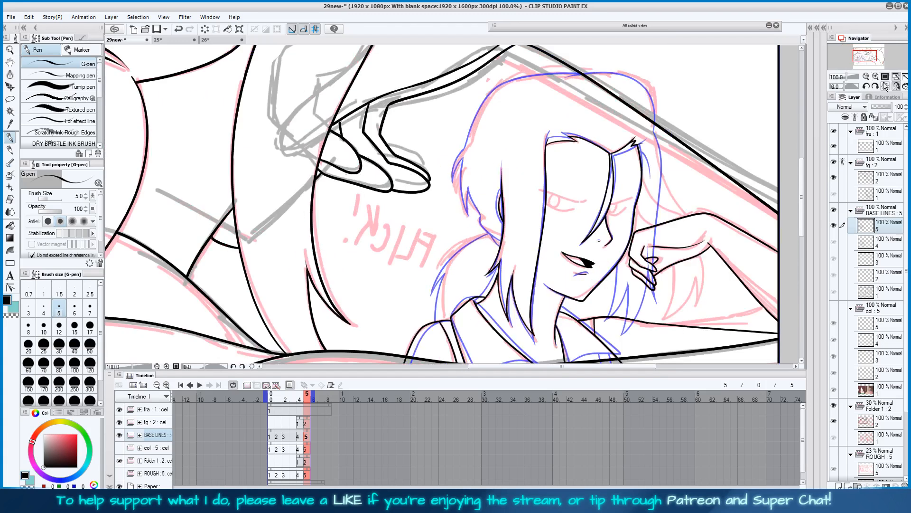
{"action": "left_click", "coordinate": [896, 86]}
{"action": "left_click_drag", "start_coordinate": [506, 300], "coordinate": [571, 287]}
{"action": "left_click", "coordinate": [300, 437]}
{"action": "left_click", "coordinate": [306, 438]}
{"action": "left_click_drag", "start_coordinate": [497, 330], "coordinate": [532, 335]}
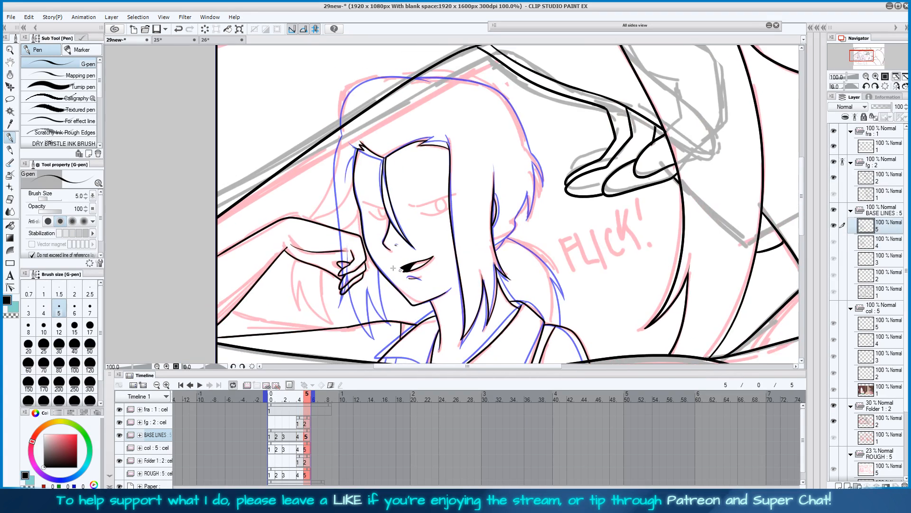
{"action": "left_click_drag", "start_coordinate": [421, 275], "coordinate": [406, 310]}
{"action": "mouse_move", "coordinate": [326, 173]}
{"action": "left_mouse_down"}
{"action": "mouse_move", "coordinate": [316, 219]}
{"action": "mouse_move", "coordinate": [287, 256]}
{"action": "left_mouse_up"}
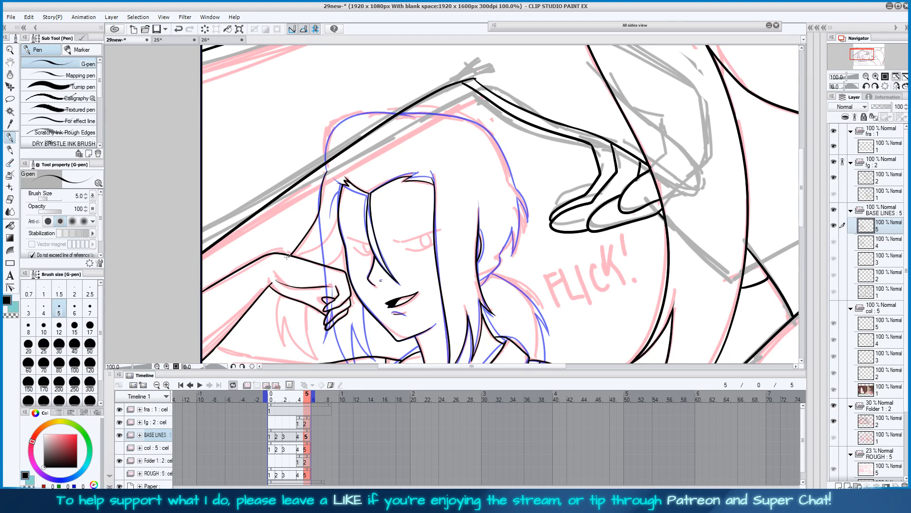
Ink the pointed hair tips below her propped hand and the inner strand from the temple down to the wrist
{"action": "left_click_drag", "start_coordinate": [427, 316], "coordinate": [430, 244]}
{"action": "mouse_move", "coordinate": [282, 221]}
{"action": "left_mouse_down"}
{"action": "mouse_move", "coordinate": [287, 272]}
{"action": "mouse_move", "coordinate": [286, 243]}
{"action": "mouse_move", "coordinate": [292, 263]}
{"action": "mouse_move", "coordinate": [319, 285]}
{"action": "mouse_move", "coordinate": [309, 232]}
{"action": "left_mouse_up"}
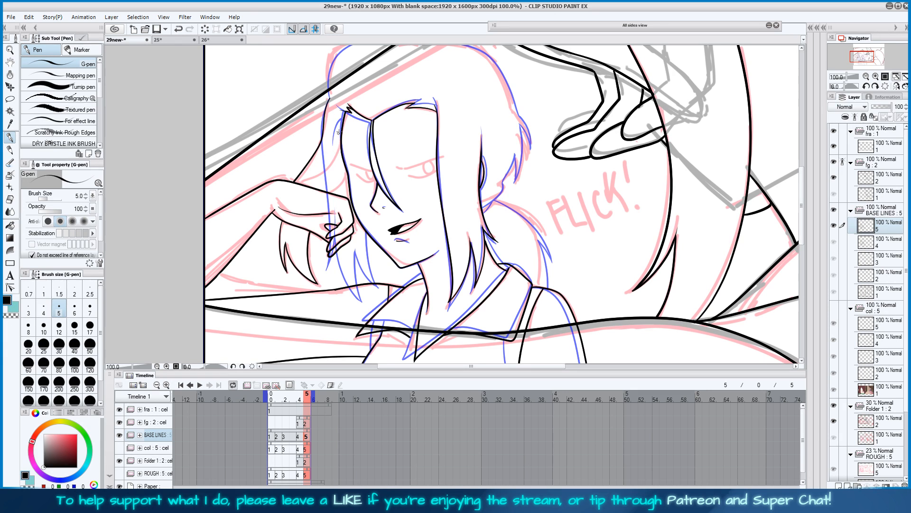
{"action": "mouse_move", "coordinate": [342, 118]}
{"action": "left_mouse_down"}
{"action": "mouse_move", "coordinate": [330, 153]}
{"action": "mouse_move", "coordinate": [299, 185]}
{"action": "left_mouse_up"}
{"action": "left_click_drag", "start_coordinate": [512, 233], "coordinate": [485, 282]}
Examine how the background woman's hair and face change between frames 4 and 5
{"action": "left_click", "coordinate": [299, 436]}
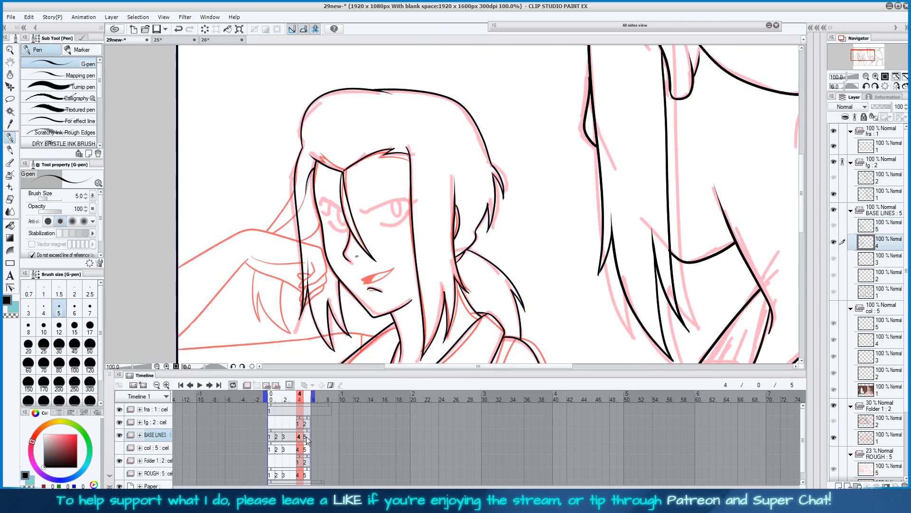
{"action": "left_click", "coordinate": [307, 435]}
{"action": "left_click", "coordinate": [301, 435]}
{"action": "left_click", "coordinate": [309, 434]}
{"action": "left_click", "coordinate": [301, 435]}
{"action": "left_click", "coordinate": [306, 436]}
{"action": "left_click", "coordinate": [300, 436]}
{"action": "left_click", "coordinate": [306, 436]}
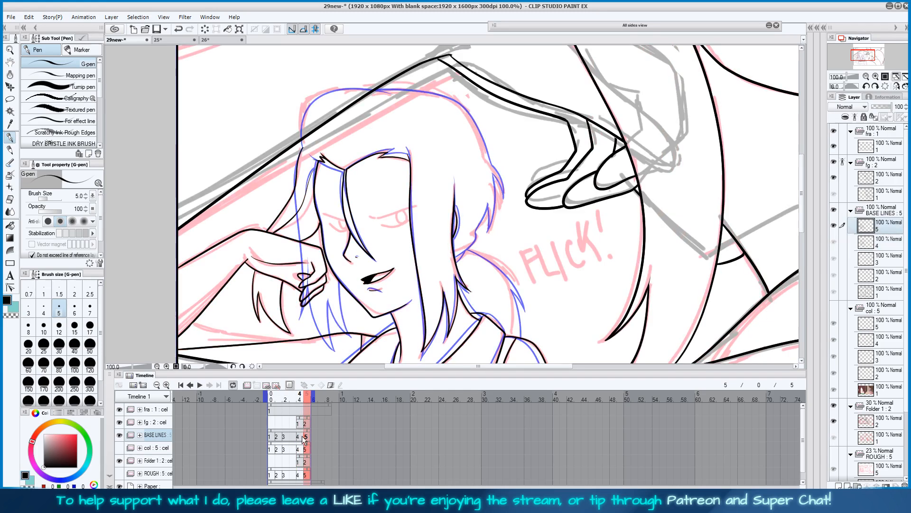
Ink the upper lid lines of both eyes in BASE LINES cel 4 with the G-pen at size 7
{"action": "left_click", "coordinate": [300, 436]}
{"action": "left_click", "coordinate": [90, 309]}
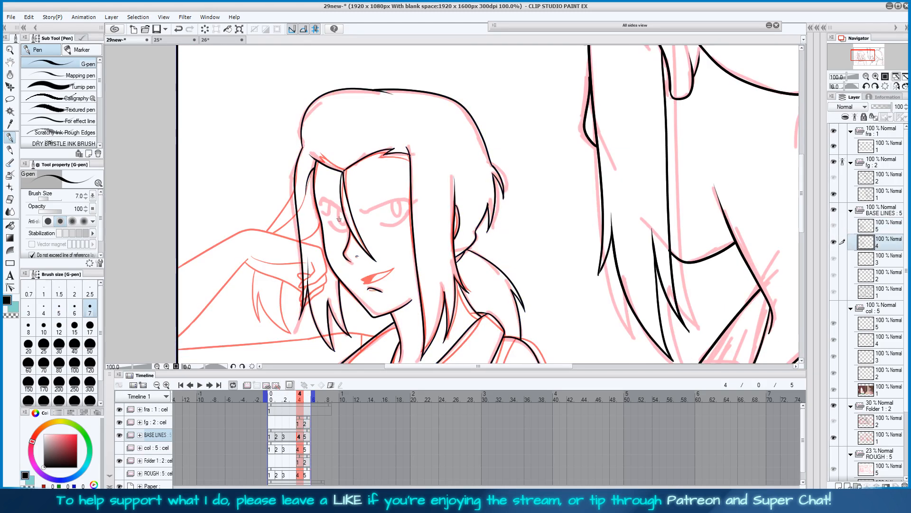
{"action": "left_click_drag", "start_coordinate": [322, 204], "coordinate": [346, 214]}
{"action": "left_click_drag", "start_coordinate": [414, 201], "coordinate": [358, 213]}
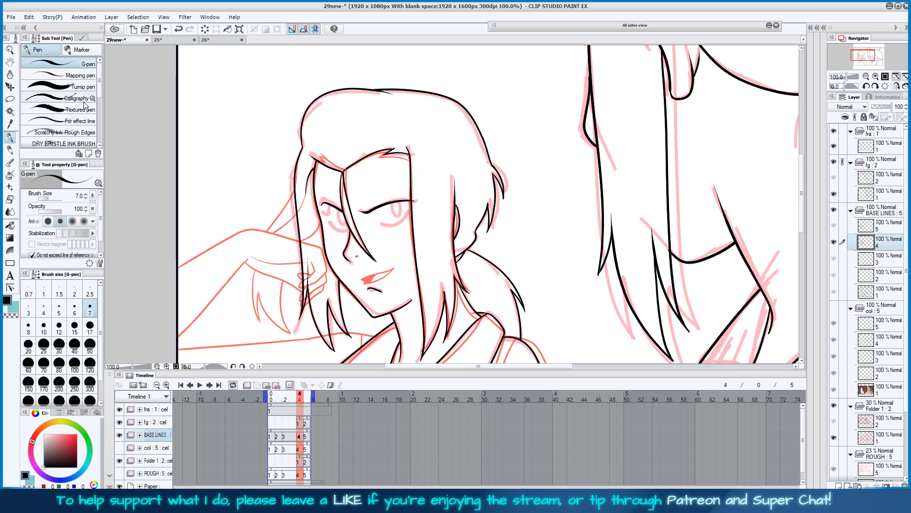
Draw both irises in cel 4 with the Turnip pen, and return to the G-pen
{"action": "left_click", "coordinate": [71, 87]}
{"action": "mouse_move", "coordinate": [393, 203]}
{"action": "left_mouse_down"}
{"action": "mouse_move", "coordinate": [402, 217]}
{"action": "mouse_move", "coordinate": [395, 202]}
{"action": "left_mouse_up"}
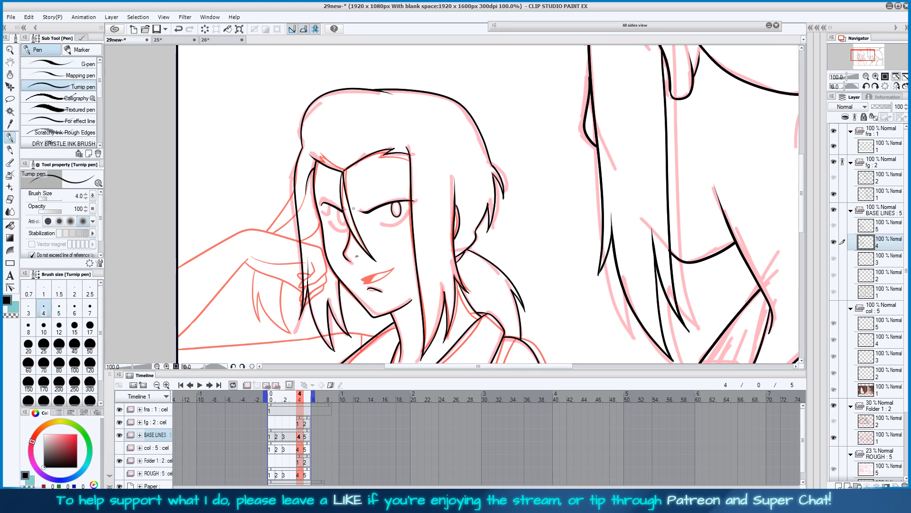
{"action": "left_click_drag", "start_coordinate": [339, 209], "coordinate": [345, 223]}
{"action": "left_click", "coordinate": [61, 63]}
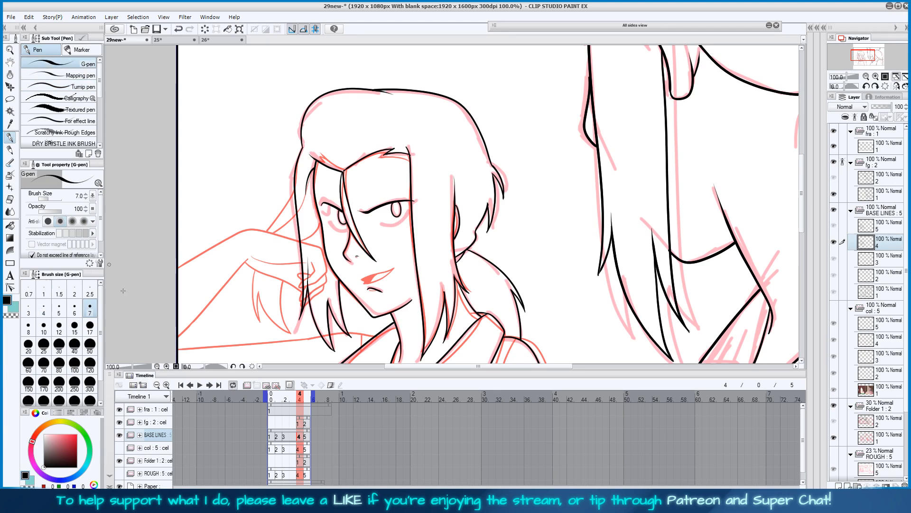
Draw both irises in BASE LINES cel 5 with the Turnip pen at size 4, undoing the first G-pen attempt
{"action": "left_click", "coordinate": [308, 437]}
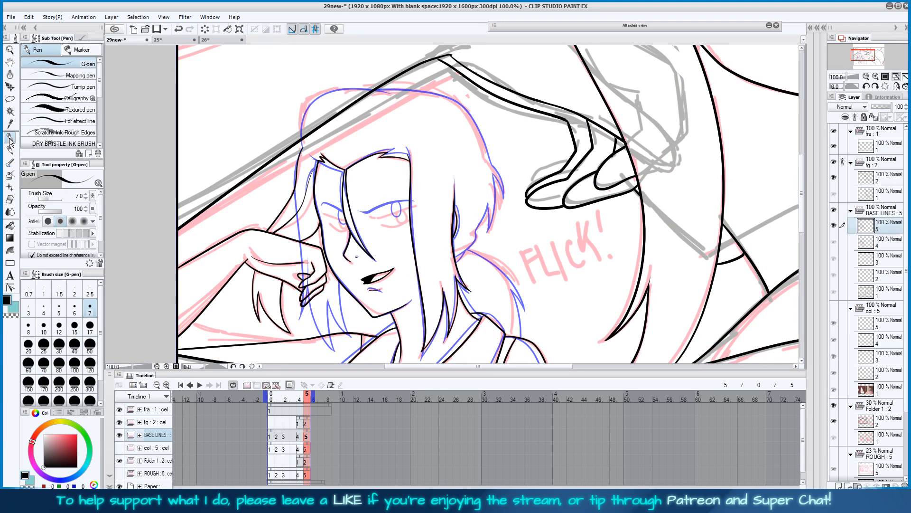
{"action": "left_click", "coordinate": [43, 309]}
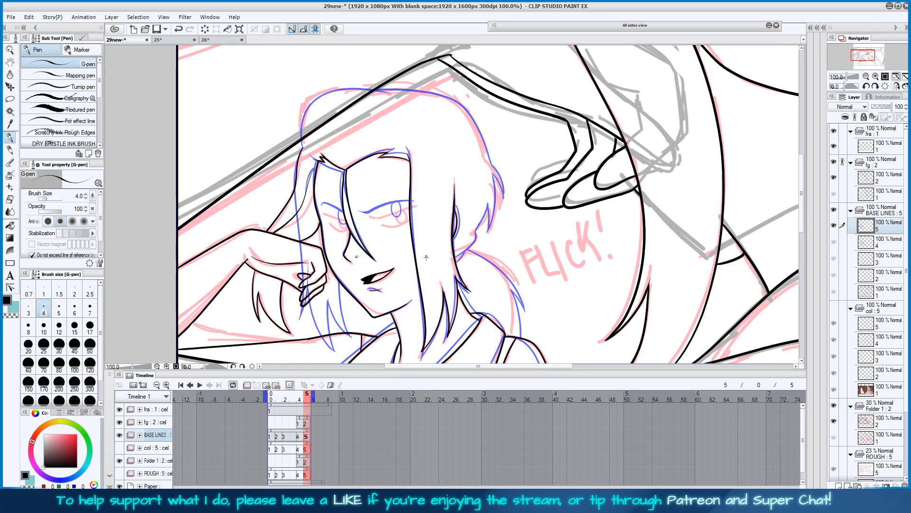
{"action": "left_click_drag", "start_coordinate": [395, 211], "coordinate": [402, 225]}
{"action": "key", "text": "ctrl+z"}
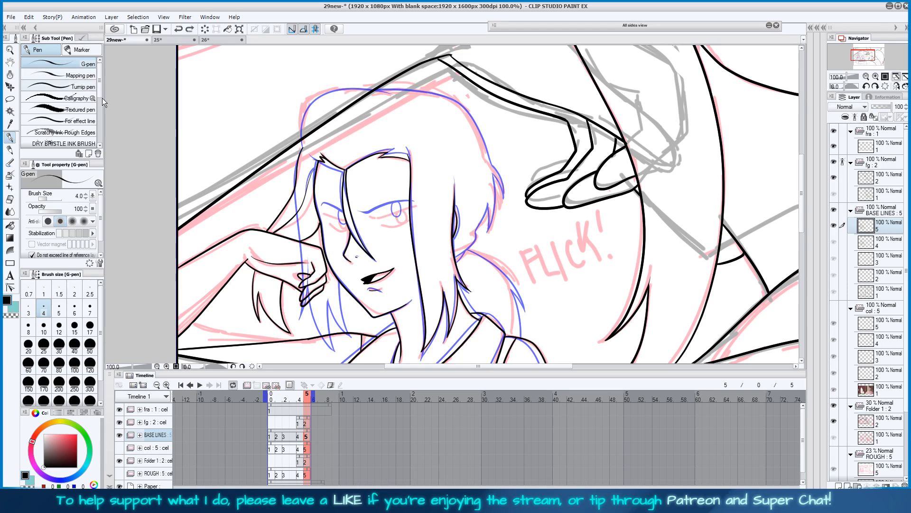
{"action": "left_click", "coordinate": [76, 86]}
{"action": "mouse_move", "coordinate": [397, 212]}
{"action": "left_mouse_down"}
{"action": "mouse_move", "coordinate": [408, 221]}
{"action": "mouse_move", "coordinate": [403, 209]}
{"action": "left_mouse_up"}
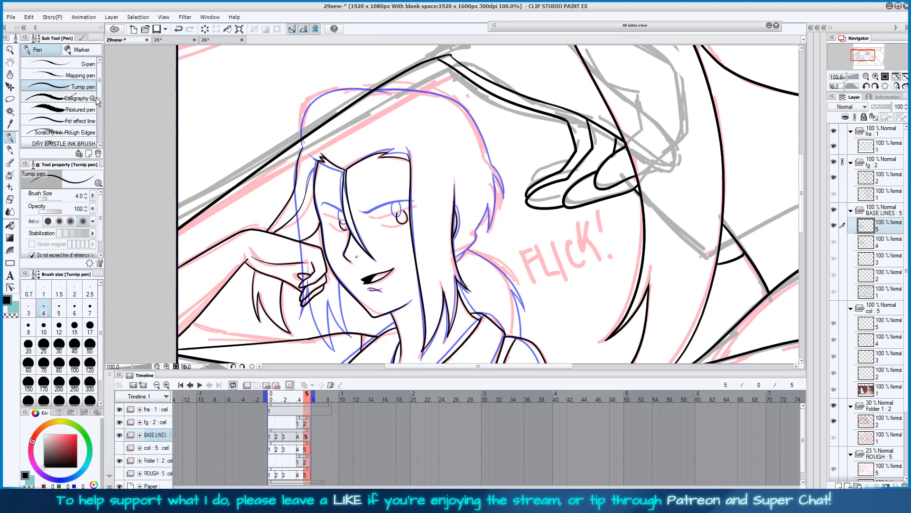
Ink the upper and lower lids of both eyes in cel 5 with the G-pen at size 7
{"action": "left_click", "coordinate": [84, 63]}
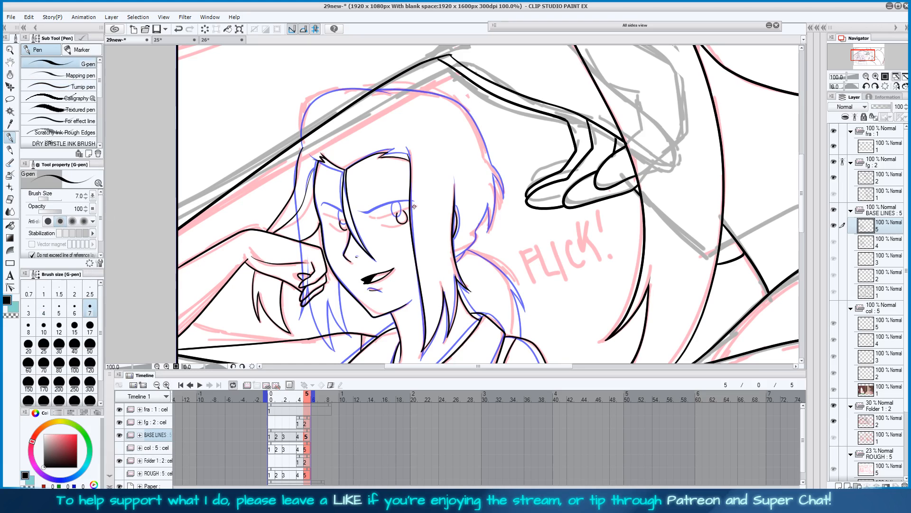
{"action": "mouse_move", "coordinate": [413, 206]}
{"action": "left_mouse_down"}
{"action": "mouse_move", "coordinate": [332, 217]}
{"action": "mouse_move", "coordinate": [408, 219]}
{"action": "left_mouse_up"}
{"action": "left_click_drag", "start_coordinate": [331, 225], "coordinate": [344, 230]}
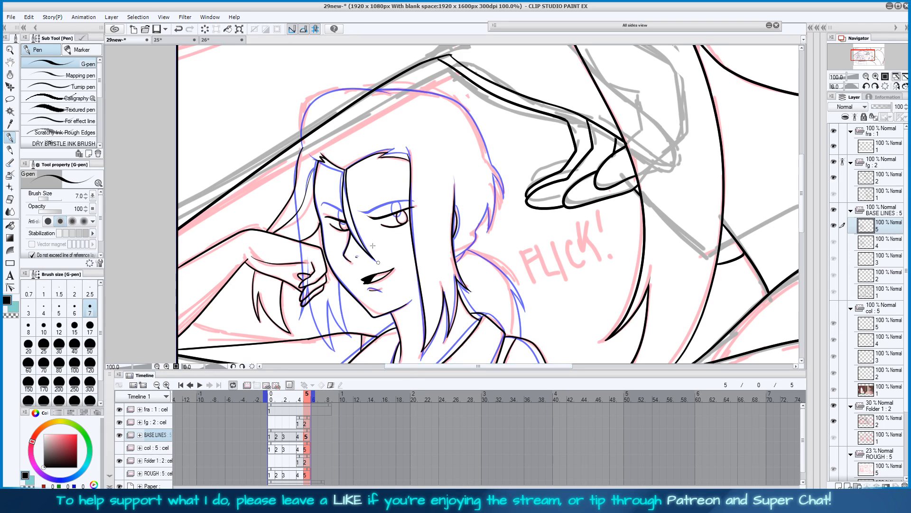
Ink the lower lids and outer corners of both eyes in BASE LINES cel 4
{"action": "key", "text": "ctrl+Left"}
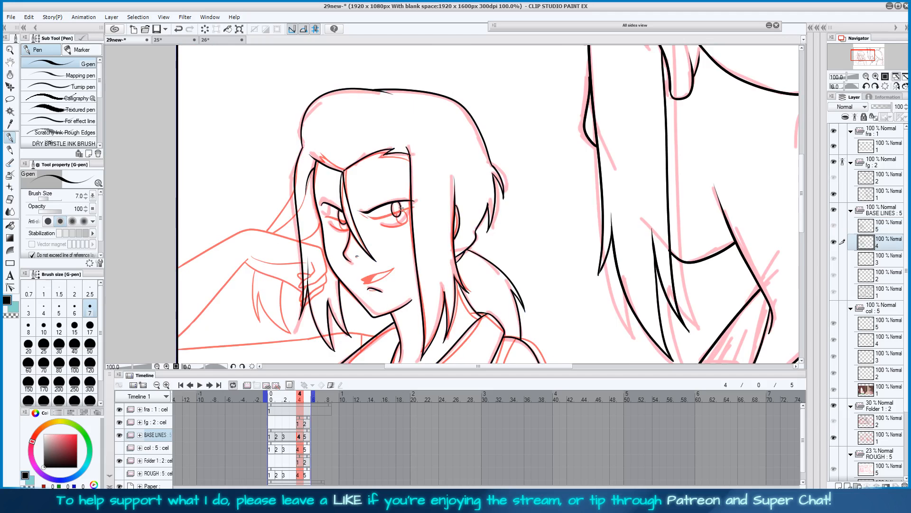
{"action": "mouse_move", "coordinate": [380, 223]}
{"action": "left_mouse_down"}
{"action": "mouse_move", "coordinate": [399, 224]}
{"action": "mouse_move", "coordinate": [408, 209]}
{"action": "left_mouse_up"}
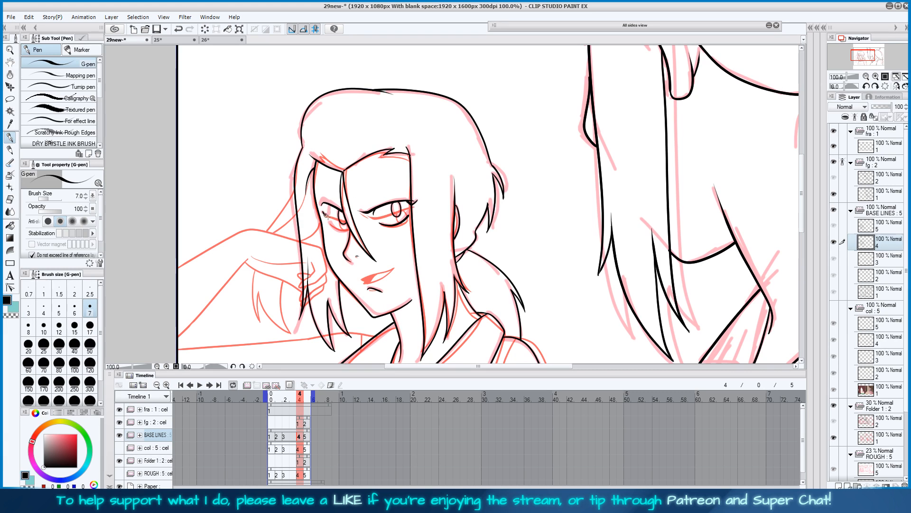
{"action": "mouse_move", "coordinate": [329, 219]}
{"action": "left_mouse_down"}
{"action": "mouse_move", "coordinate": [332, 206]}
{"action": "mouse_move", "coordinate": [346, 231]}
{"action": "left_mouse_up"}
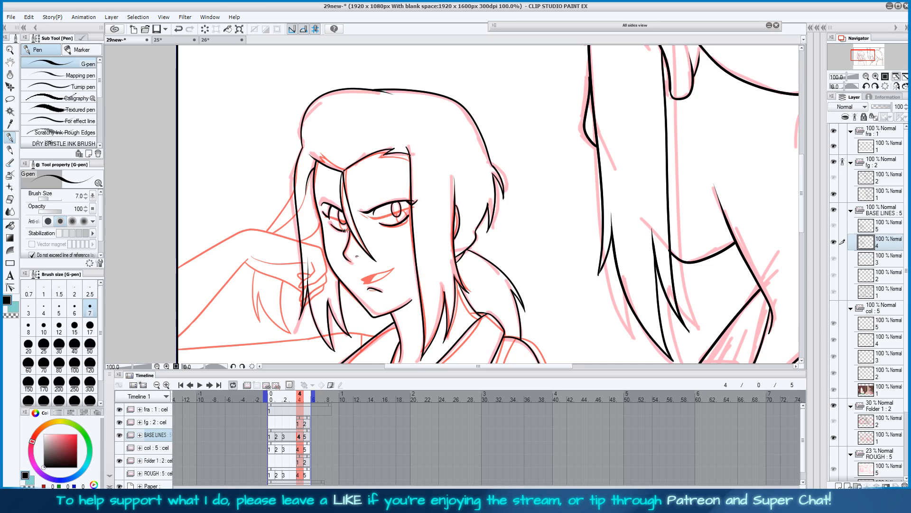
Fit the whole canvas in view, turn off onion skin, and compare frames 4 and 5
{"action": "left_click", "coordinate": [897, 78]}
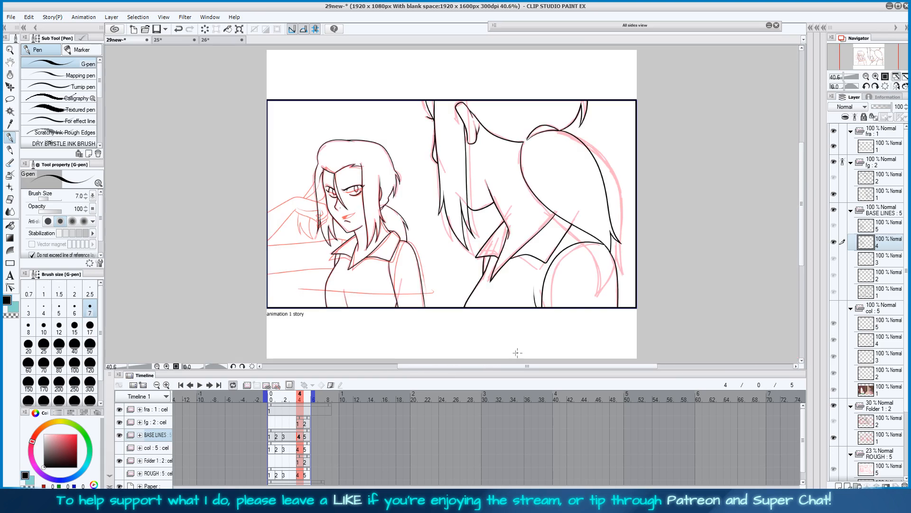
{"action": "left_click", "coordinate": [290, 385]}
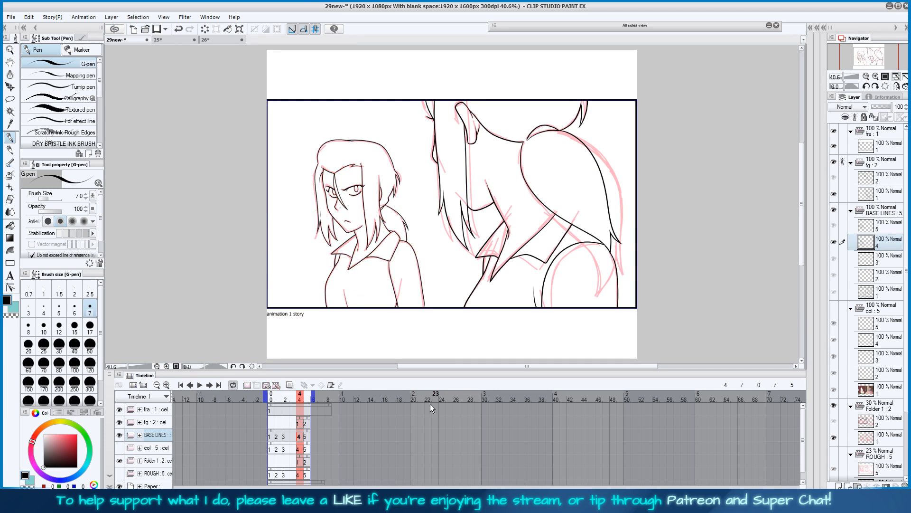
{"action": "left_click", "coordinate": [300, 423]}
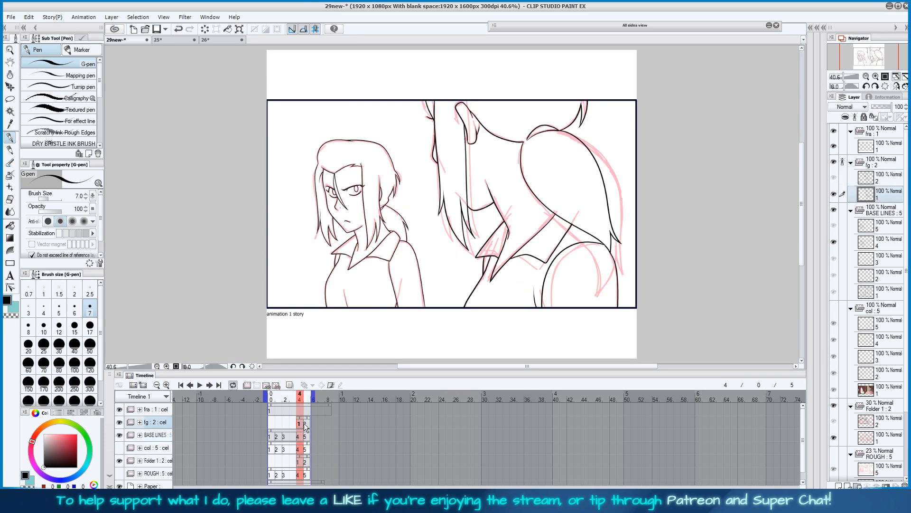
{"action": "left_click", "coordinate": [306, 424]}
{"action": "left_click", "coordinate": [300, 425]}
{"action": "left_click", "coordinate": [306, 424]}
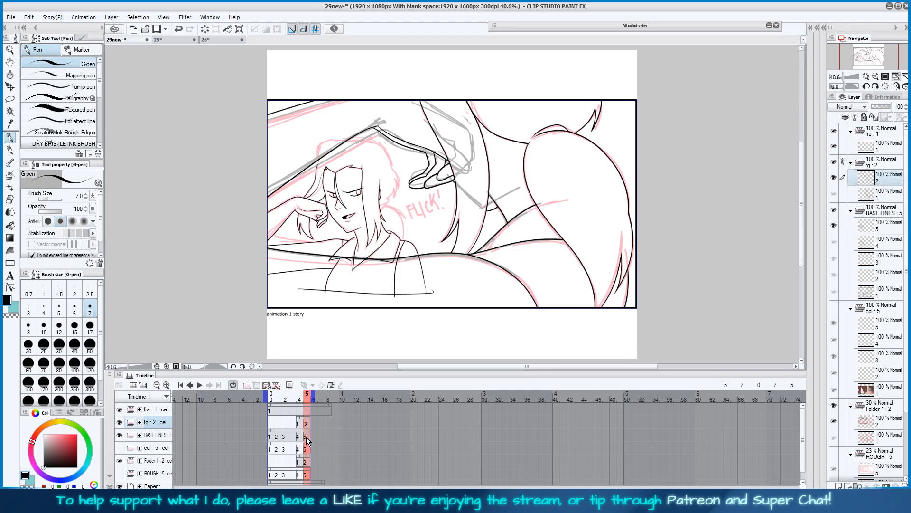
Mirror the view of BASE LINES cel 5, set the G-pen to size 5, and undo a trial stroke over the background woman's crown
{"action": "left_click", "coordinate": [306, 436]}
{"action": "left_click", "coordinate": [876, 77]}
{"action": "left_click", "coordinate": [876, 77]}
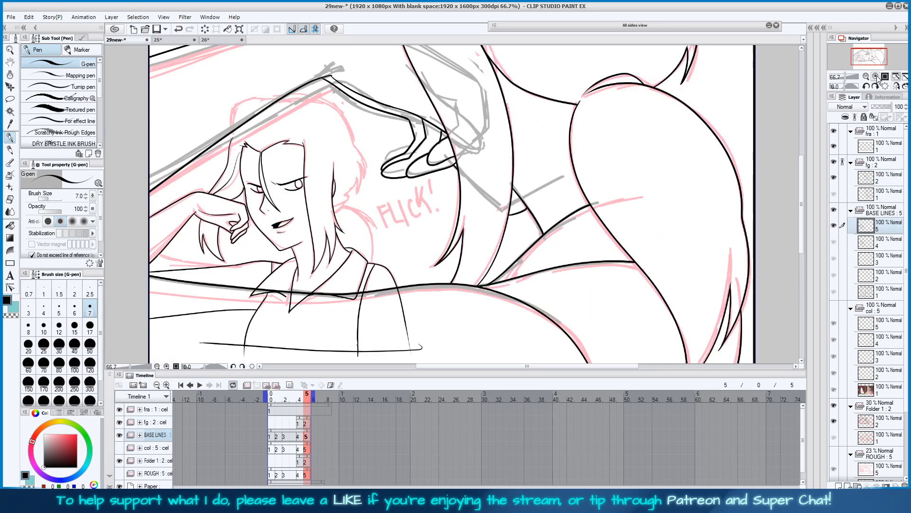
{"action": "left_click", "coordinate": [897, 86]}
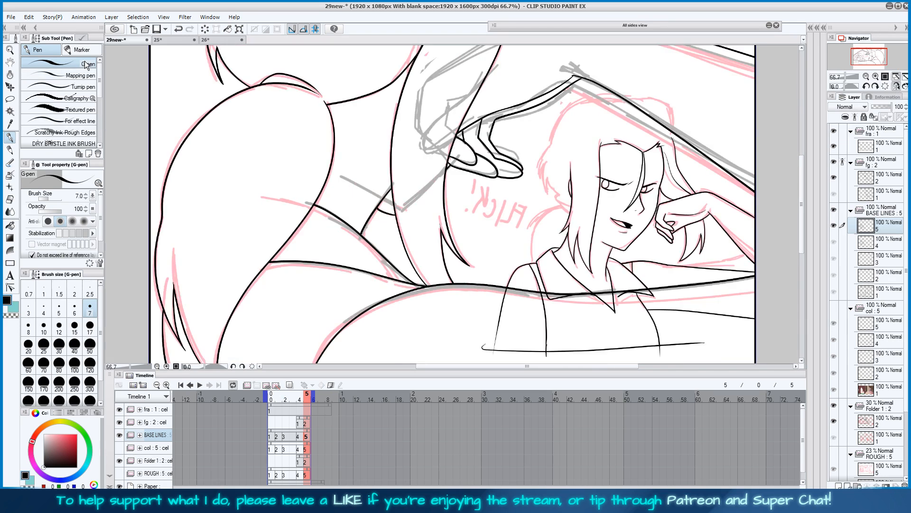
{"action": "left_click", "coordinate": [59, 309]}
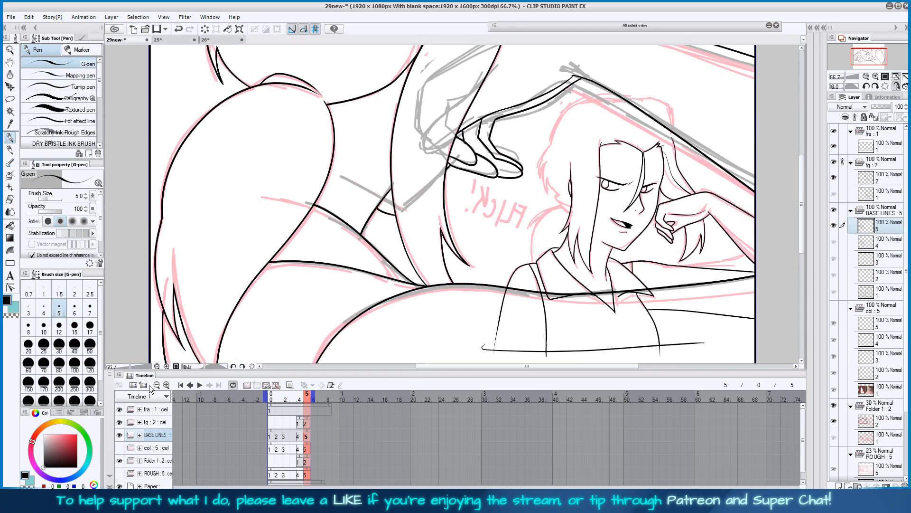
{"action": "left_click", "coordinate": [876, 77]}
{"action": "left_click", "coordinate": [876, 77]}
{"action": "mouse_move", "coordinate": [533, 165]}
{"action": "left_mouse_down"}
{"action": "mouse_move", "coordinate": [529, 115]}
{"action": "mouse_move", "coordinate": [458, 101]}
{"action": "left_mouse_up"}
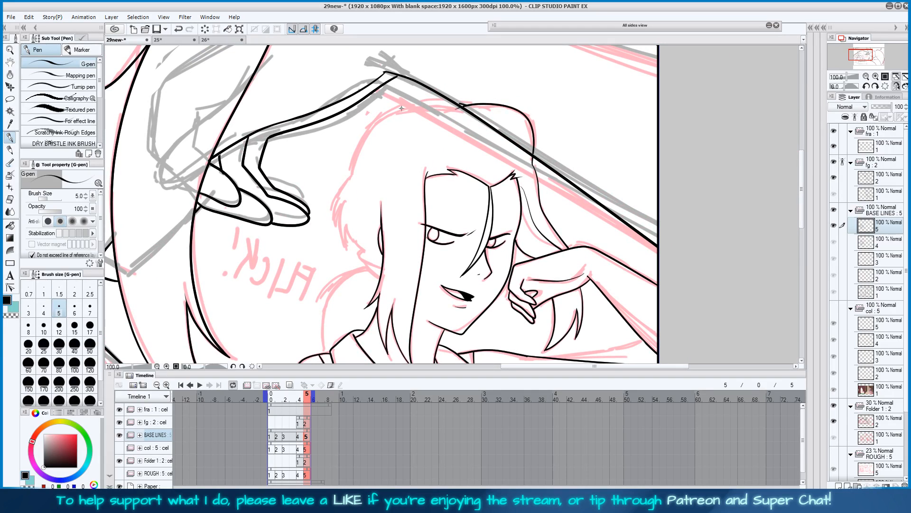
{"action": "key", "text": "ctrl+z"}
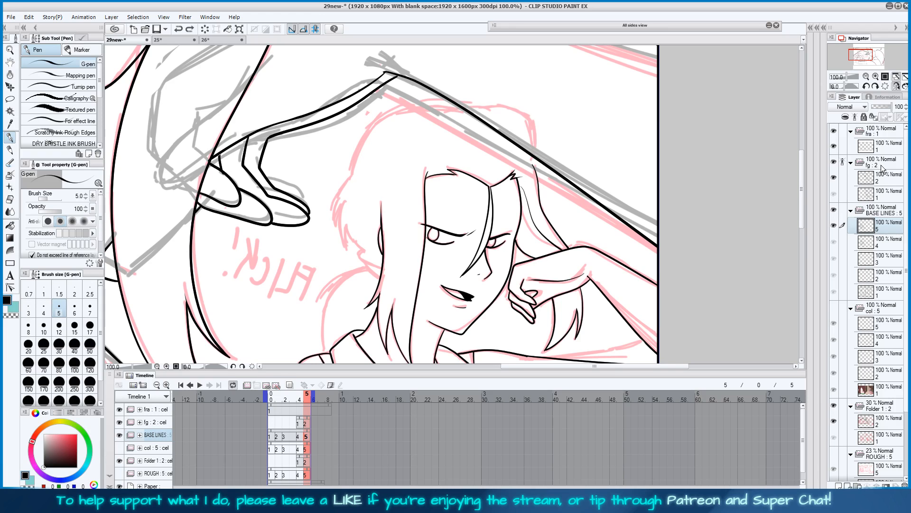
Ink the crown, outer hair edge and ponytail of the background woman in BASE LINES cel 5
{"action": "left_click", "coordinate": [880, 164]}
{"action": "left_click", "coordinate": [834, 161]}
{"action": "left_click", "coordinate": [834, 161]}
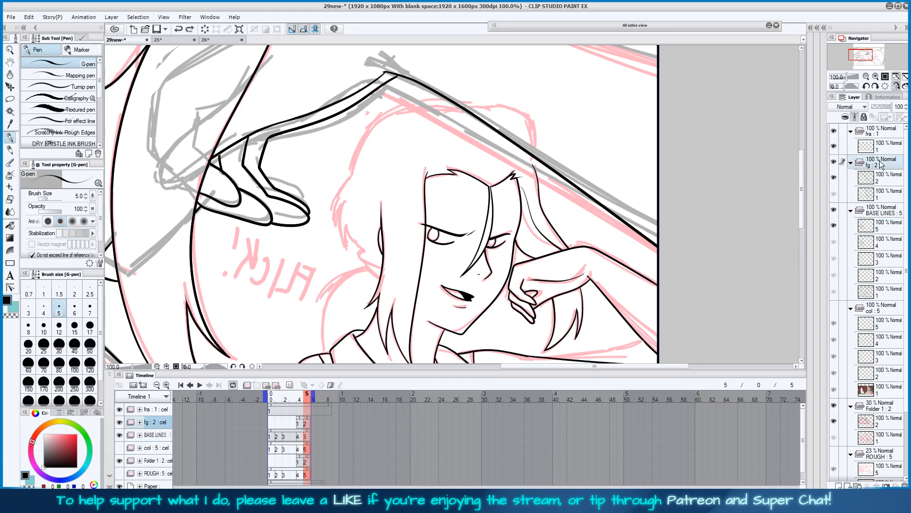
{"action": "left_click", "coordinate": [877, 212]}
{"action": "left_click", "coordinate": [880, 231]}
{"action": "key", "text": "Left"}
{"action": "key", "text": "Right"}
{"action": "mouse_move", "coordinate": [533, 164]}
{"action": "left_mouse_down"}
{"action": "mouse_move", "coordinate": [531, 127]}
{"action": "mouse_move", "coordinate": [512, 104]}
{"action": "mouse_move", "coordinate": [441, 105]}
{"action": "mouse_move", "coordinate": [445, 98]}
{"action": "mouse_move", "coordinate": [456, 102]}
{"action": "mouse_move", "coordinate": [385, 110]}
{"action": "mouse_move", "coordinate": [351, 149]}
{"action": "mouse_move", "coordinate": [339, 181]}
{"action": "mouse_move", "coordinate": [346, 180]}
{"action": "mouse_move", "coordinate": [332, 215]}
{"action": "mouse_move", "coordinate": [349, 249]}
{"action": "left_mouse_up"}
{"action": "left_click_drag", "start_coordinate": [348, 250], "coordinate": [347, 229]}
{"action": "left_click_drag", "start_coordinate": [415, 260], "coordinate": [412, 213]}
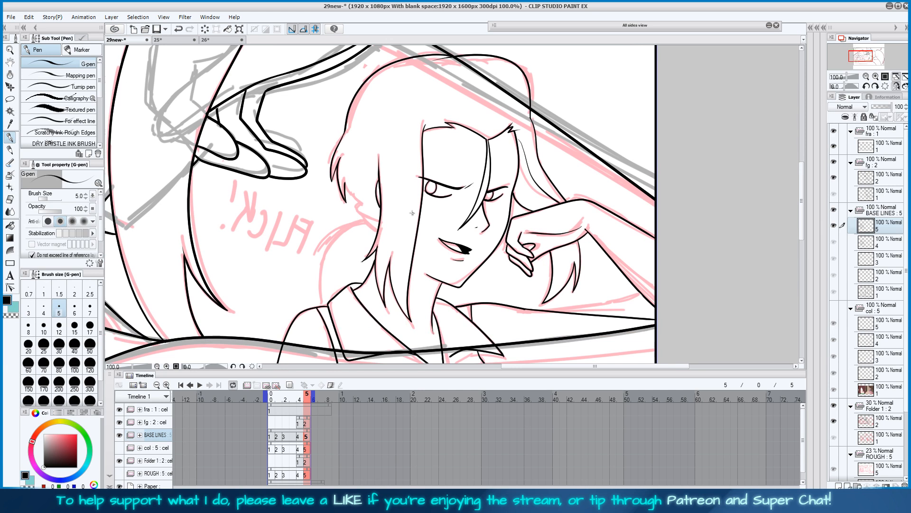
{"action": "mouse_move", "coordinate": [344, 186]}
{"action": "left_mouse_down"}
{"action": "mouse_move", "coordinate": [376, 232]}
{"action": "mouse_move", "coordinate": [366, 220]}
{"action": "mouse_move", "coordinate": [326, 238]}
{"action": "mouse_move", "coordinate": [314, 271]}
{"action": "mouse_move", "coordinate": [324, 253]}
{"action": "mouse_move", "coordinate": [317, 310]}
{"action": "left_mouse_up"}
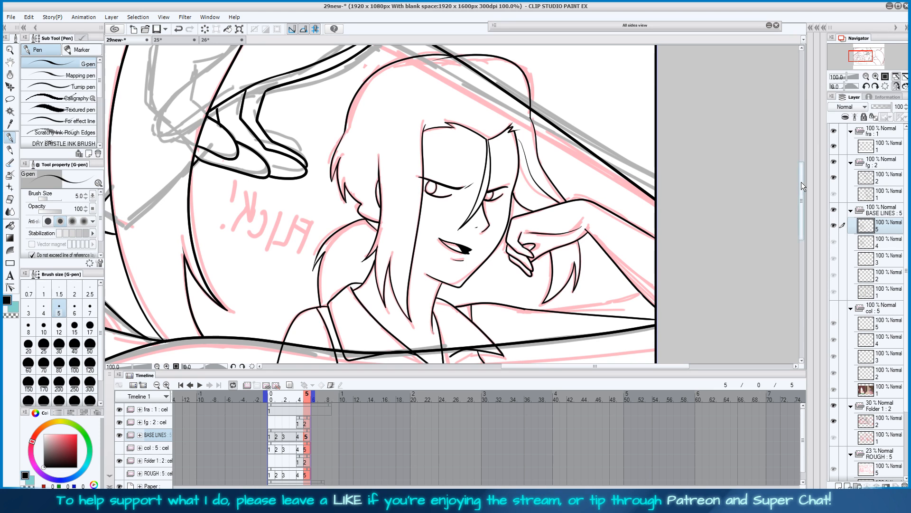
Examine the inked hair in cel 5 in normal and mirrored views, restoring the unmirrored view at the end
{"action": "left_click", "coordinate": [896, 86]}
{"action": "left_click", "coordinate": [903, 79]}
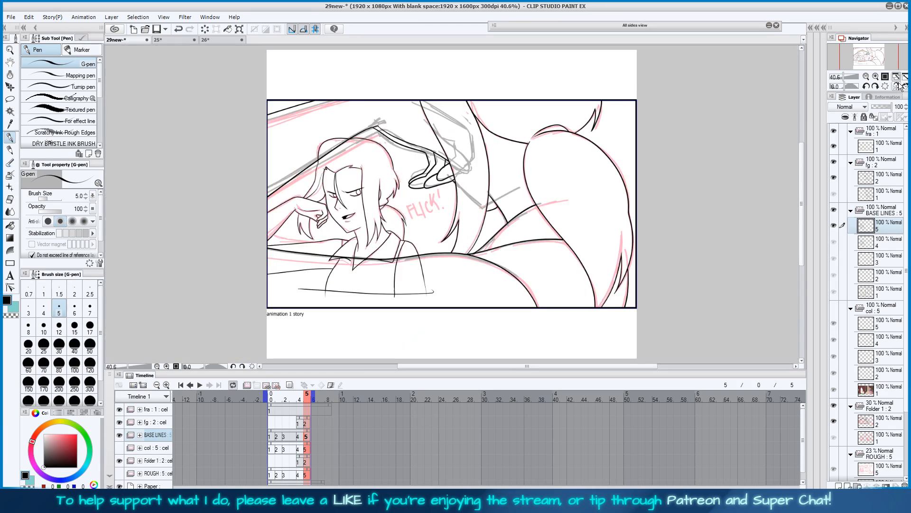
{"action": "left_click", "coordinate": [896, 86]}
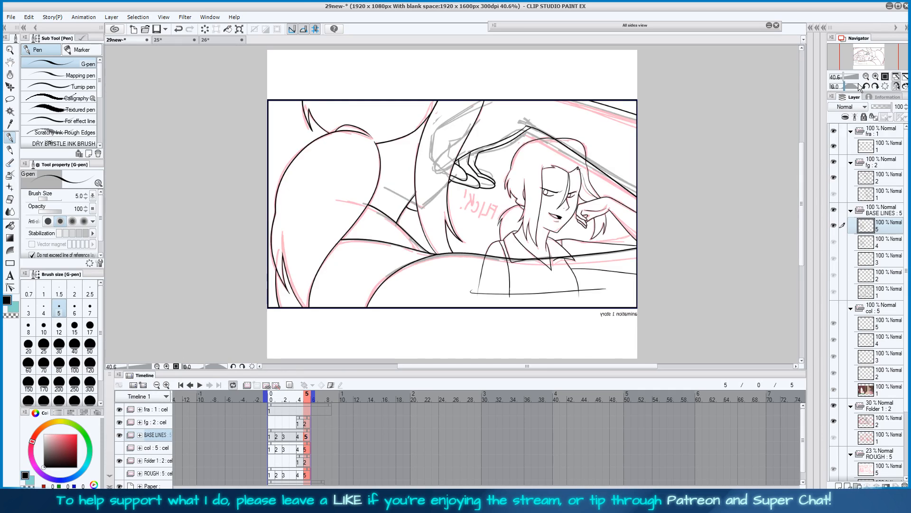
{"action": "left_click", "coordinate": [875, 78]}
{"action": "left_click", "coordinate": [876, 77]}
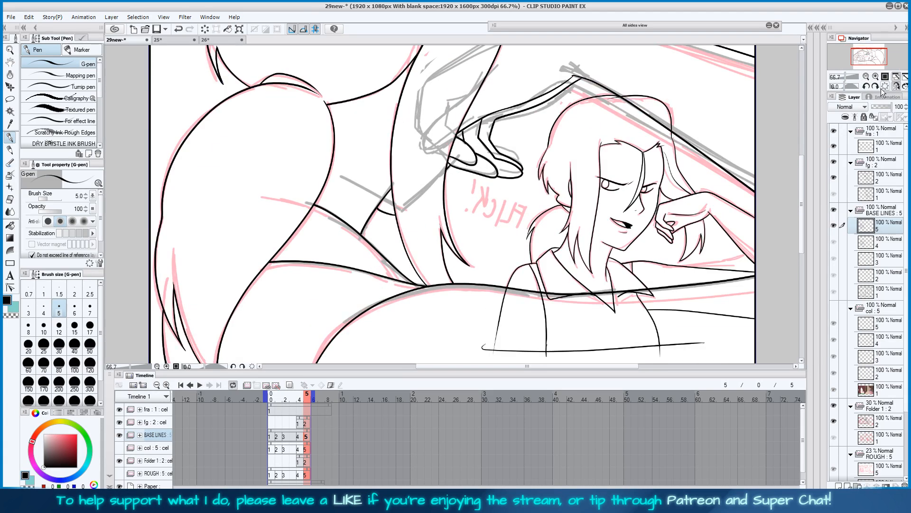
{"action": "left_click", "coordinate": [897, 88]}
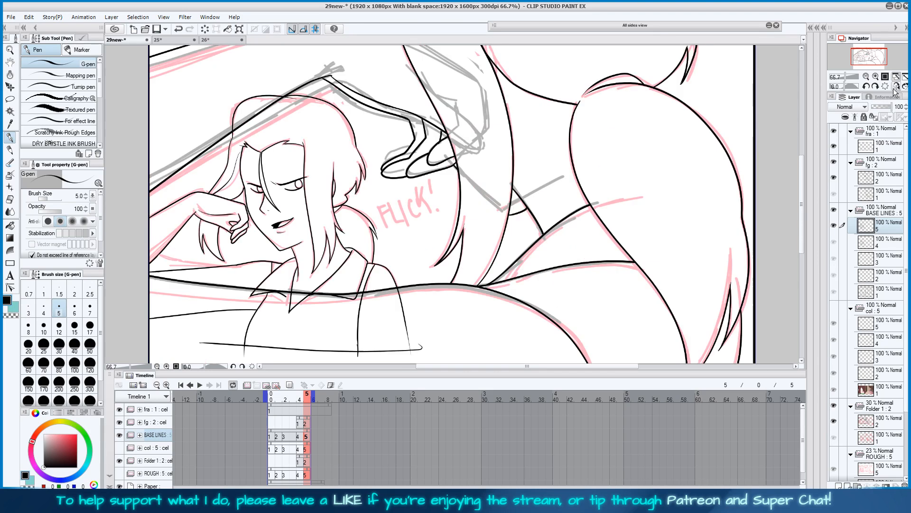
Extend the lower end of the background woman's outer arm line with a short stroke in BASE LINES cel 5
{"action": "left_click_drag", "start_coordinate": [545, 305], "coordinate": [587, 306]}
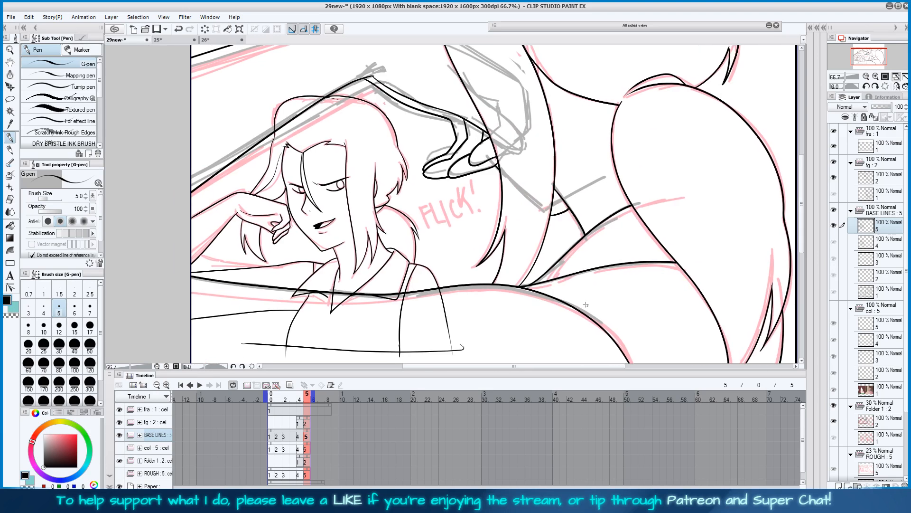
{"action": "left_click_drag", "start_coordinate": [513, 331], "coordinate": [523, 324]}
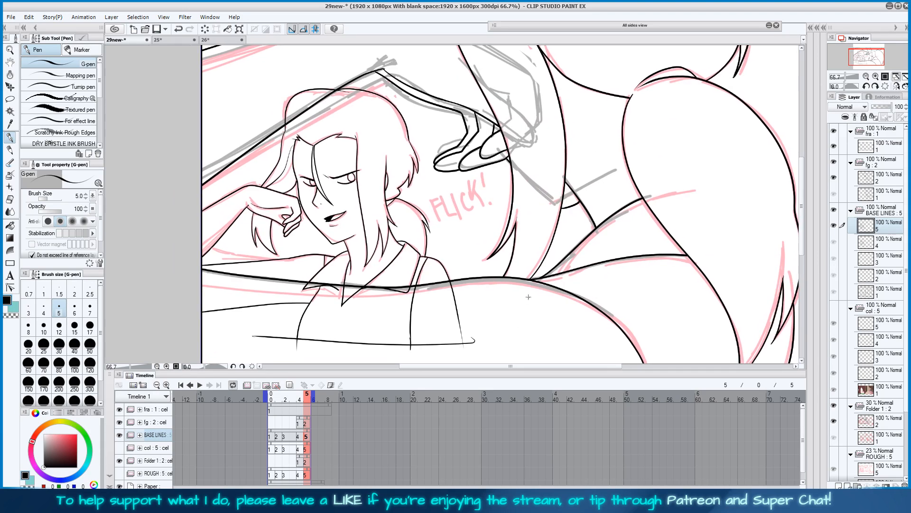
{"action": "left_click", "coordinate": [886, 244]}
{"action": "left_click", "coordinate": [885, 228]}
{"action": "left_click_drag", "start_coordinate": [458, 318], "coordinate": [461, 334]}
Compare BASE LINES cels 4 and 5 by switching back and forth between frames 4 and 5
{"action": "left_click", "coordinate": [301, 437]}
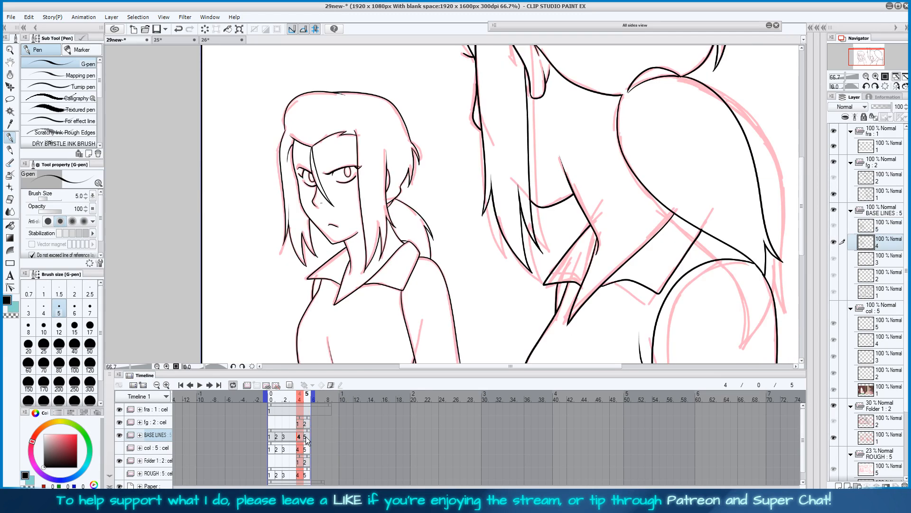
{"action": "left_click", "coordinate": [306, 436]}
{"action": "left_click", "coordinate": [302, 436]}
{"action": "left_click", "coordinate": [308, 435]}
{"action": "left_click", "coordinate": [301, 436]}
{"action": "left_click", "coordinate": [307, 434]}
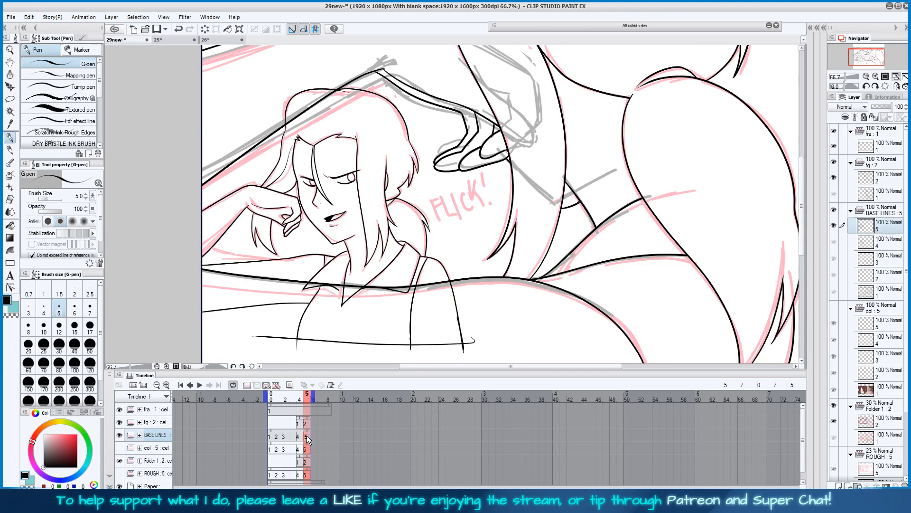
Hide the Folder 1 and ROUGH sketch folders and review the clean line art at frames 0 and 4
{"action": "left_click", "coordinate": [893, 79]}
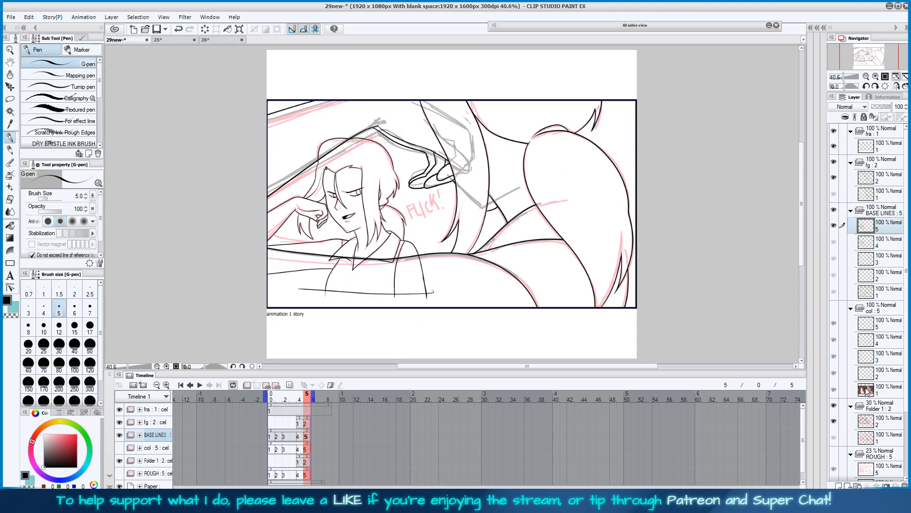
{"action": "scroll", "coordinate": [907, 398], "scroll_direction": "down", "scroll_amount": 2}
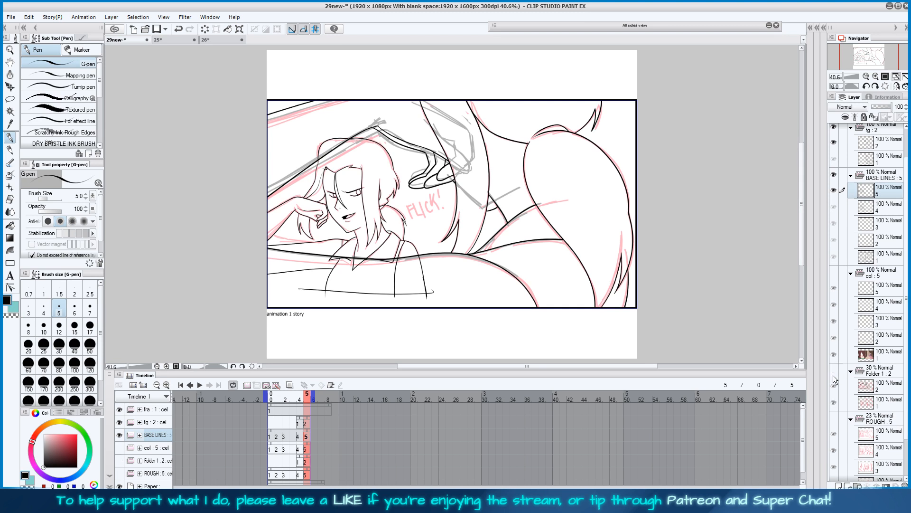
{"action": "left_click", "coordinate": [833, 371]}
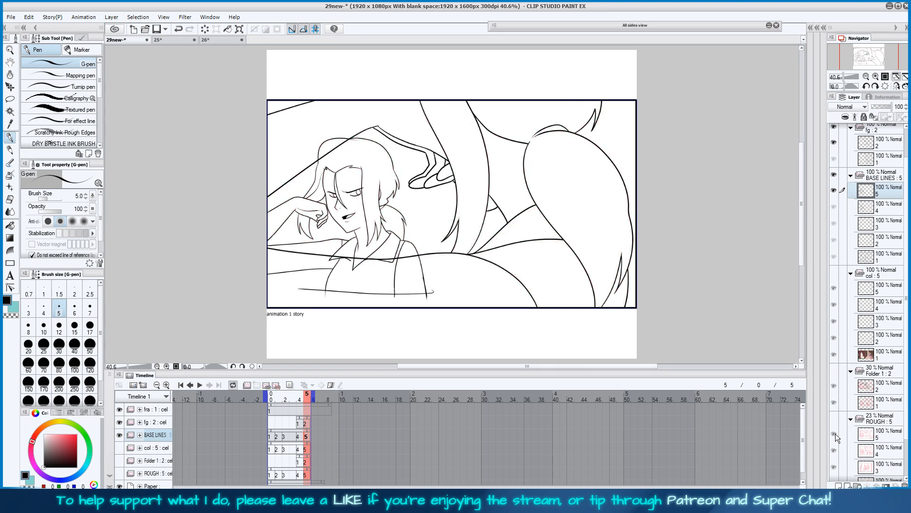
{"action": "left_click", "coordinate": [272, 422]}
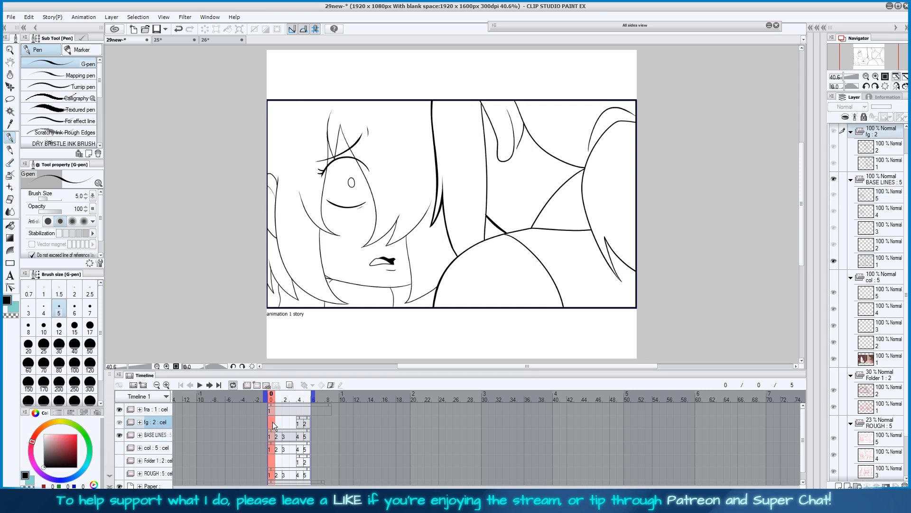
{"action": "left_click", "coordinate": [300, 438]}
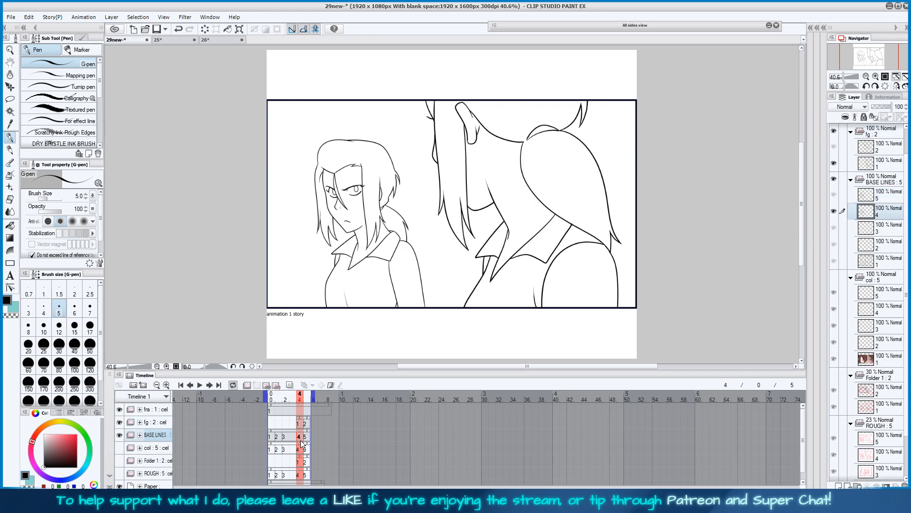
Add an animation folder with a cel at frame 4 between fg and BASE LINES, and name it mirrorfg
{"action": "left_click", "coordinate": [300, 423]}
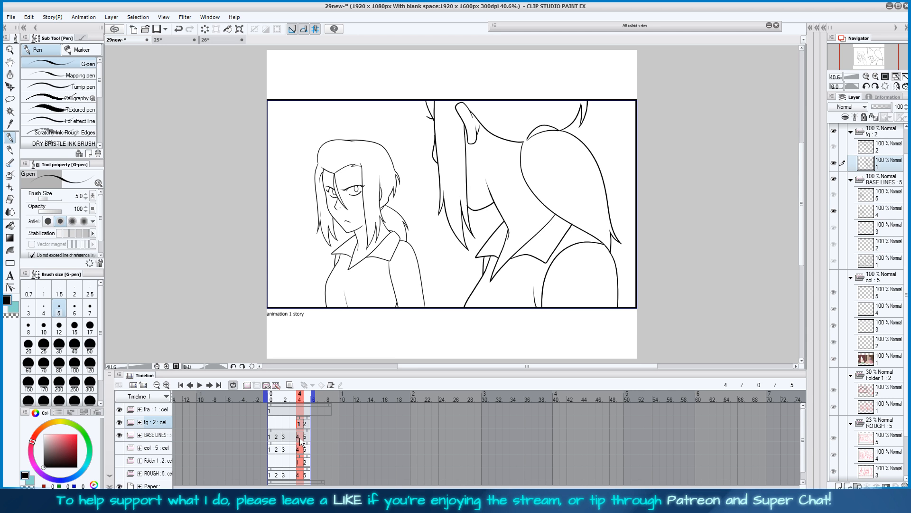
{"action": "left_click", "coordinate": [257, 386]}
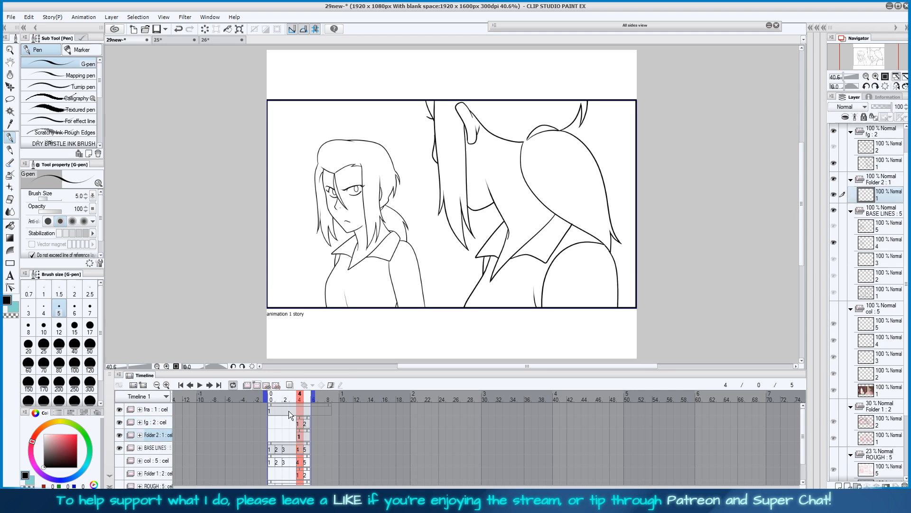
{"action": "double_click", "coordinate": [156, 435]}
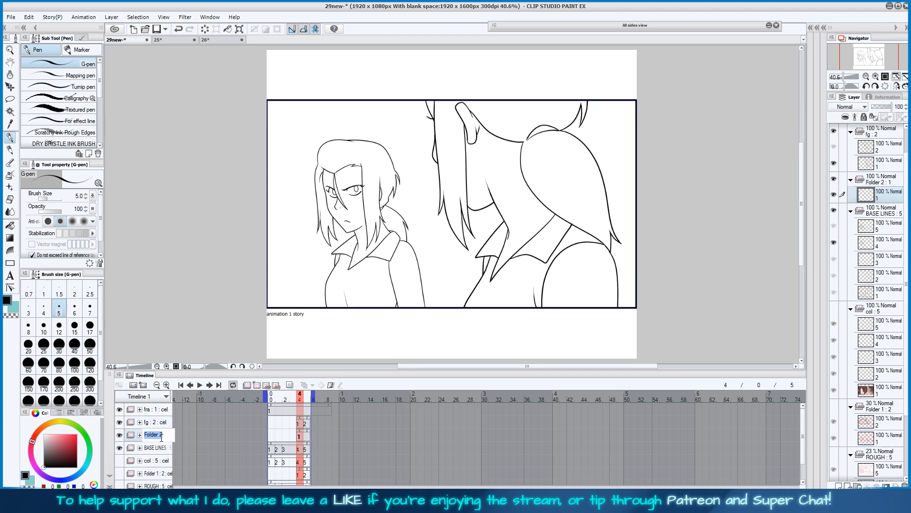
{"action": "type", "text": "fg"}
{"action": "type", "text": "mirro"}
{"action": "type", "text": "r"}
{"action": "type", "text": "fg"}
{"action": "key", "text": "Return"}
Check how the mirrorfg cel is exposed across frames 3 to 5, ending on frame 5
{"action": "left_click", "coordinate": [299, 436]}
{"action": "left_click", "coordinate": [306, 435]}
{"action": "left_click", "coordinate": [299, 434]}
{"action": "left_click", "coordinate": [295, 435]}
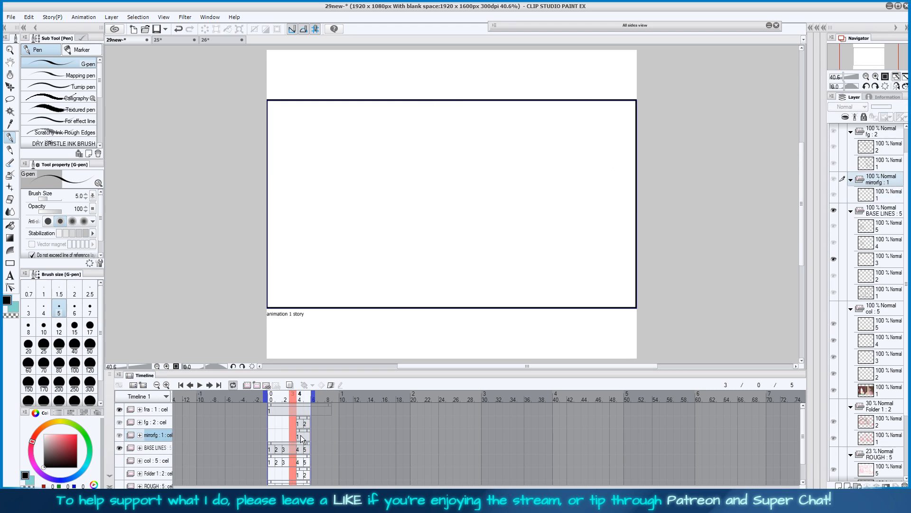
{"action": "left_click", "coordinate": [307, 437]}
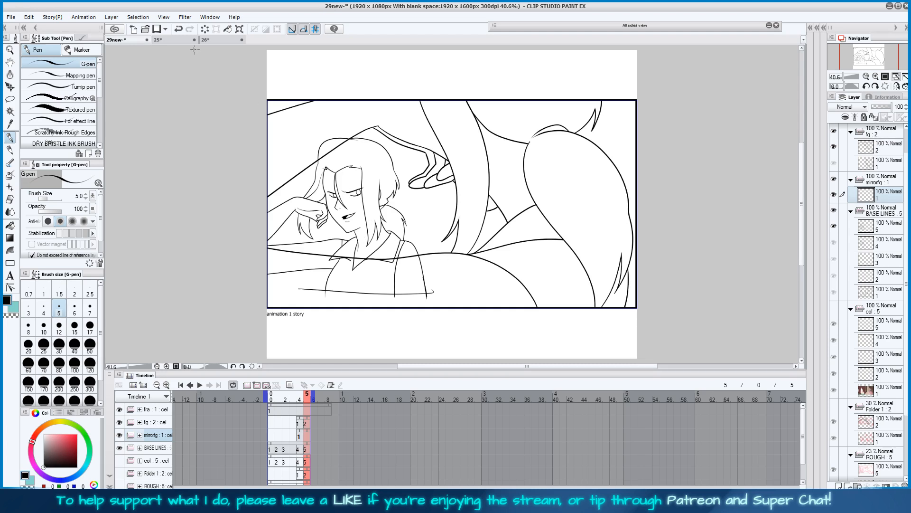
Sample the pale pink wall colour between the mirrors in document 25 and return to document 29new-
{"action": "left_click", "coordinate": [165, 42]}
{"action": "key", "text": "i"}
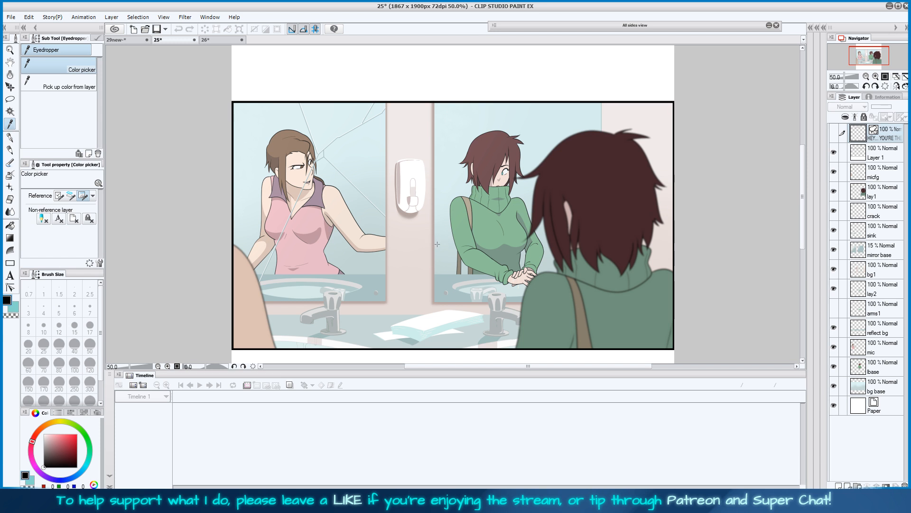
{"action": "left_click", "coordinate": [416, 251]}
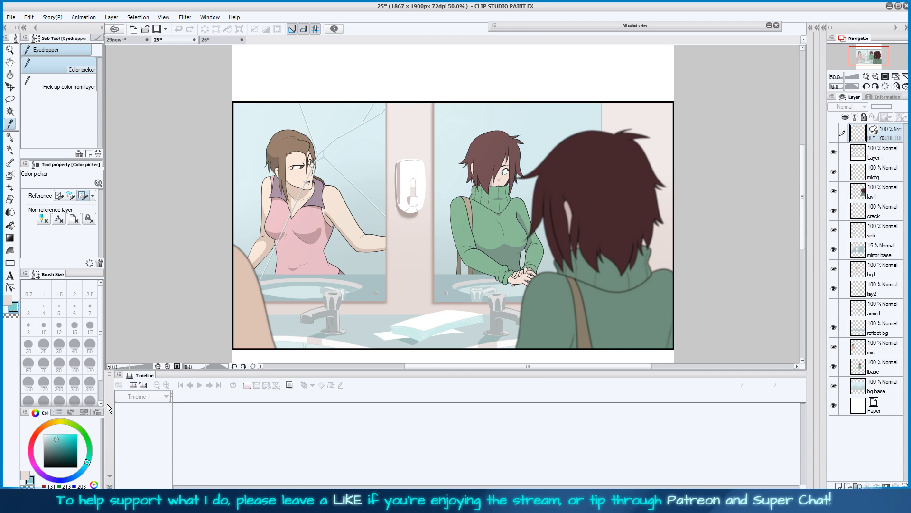
{"action": "left_click", "coordinate": [419, 303]}
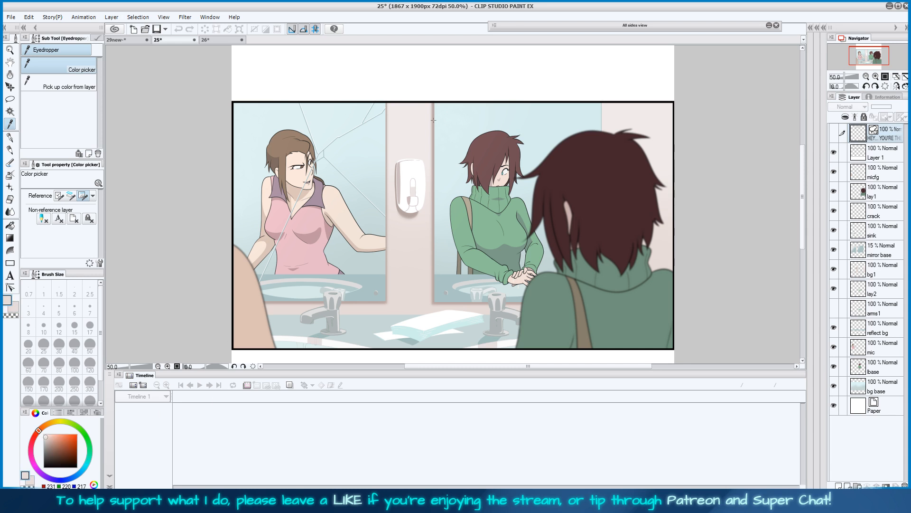
{"action": "left_click", "coordinate": [119, 40]}
Draw a wall strip along the picture's left border in mirrorfg cel 1 with the Rectangle tool and fill it pale pink
{"action": "left_click", "coordinate": [10, 263]}
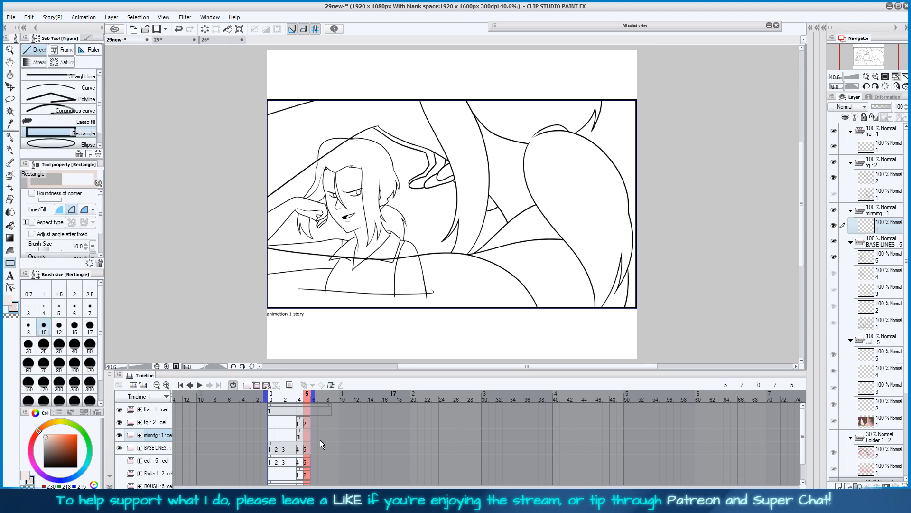
{"action": "left_click", "coordinate": [303, 434]}
{"action": "left_click", "coordinate": [307, 435]}
{"action": "left_click_drag", "start_coordinate": [247, 72], "coordinate": [287, 340]}
{"action": "left_click", "coordinate": [10, 226]}
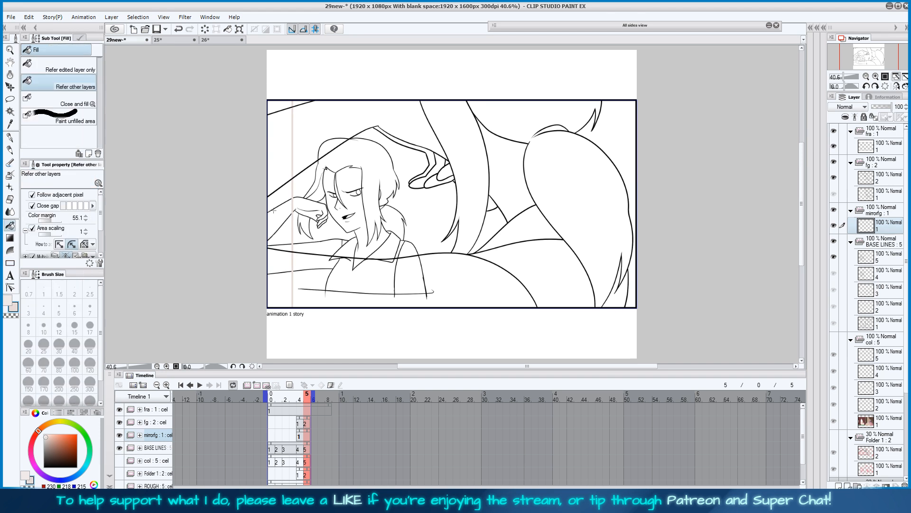
{"action": "left_click", "coordinate": [280, 283]}
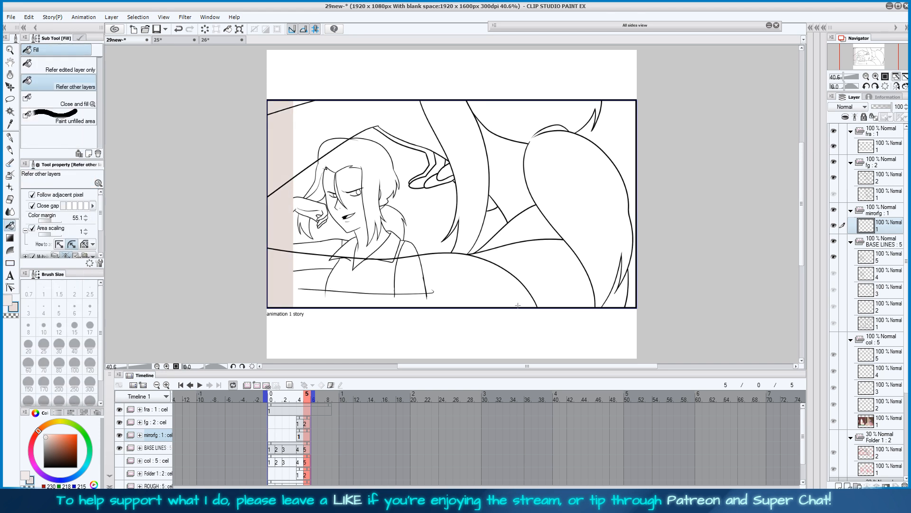
Draw a second pale pink size 10 rectangle outline in mirrorfg, its right edge crossing the foreground woman, and check frames 4 and 5
{"action": "left_click_drag", "start_coordinate": [518, 308], "coordinate": [505, 316]}
{"action": "left_click", "coordinate": [10, 262]}
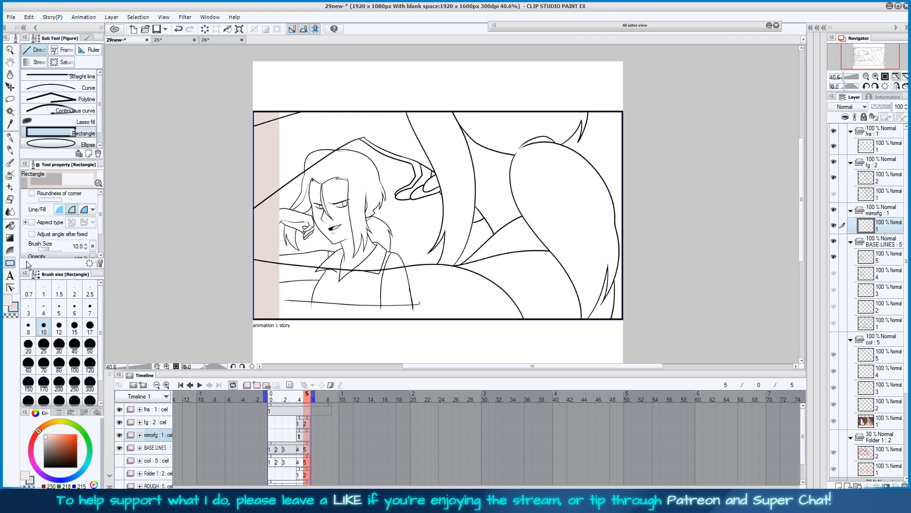
{"action": "left_click_drag", "start_coordinate": [261, 169], "coordinate": [476, 330]}
{"action": "left_click", "coordinate": [302, 436]}
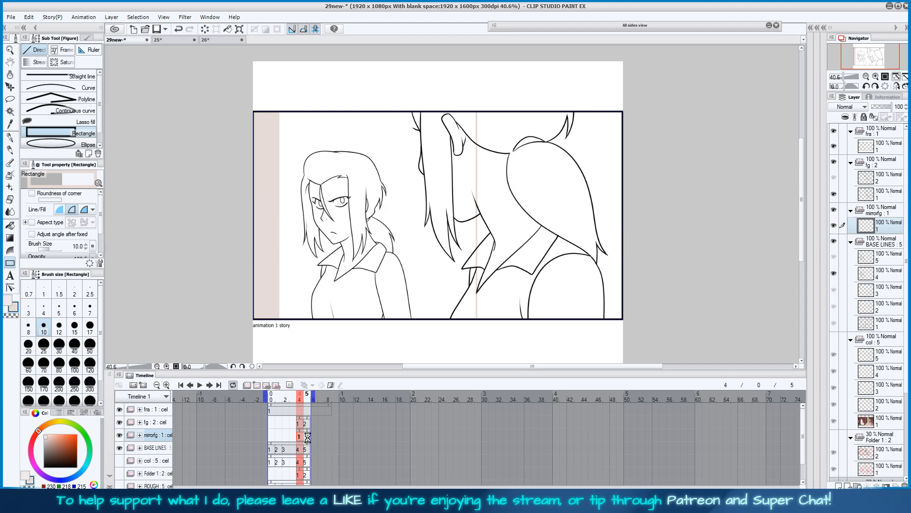
{"action": "left_click", "coordinate": [308, 437]}
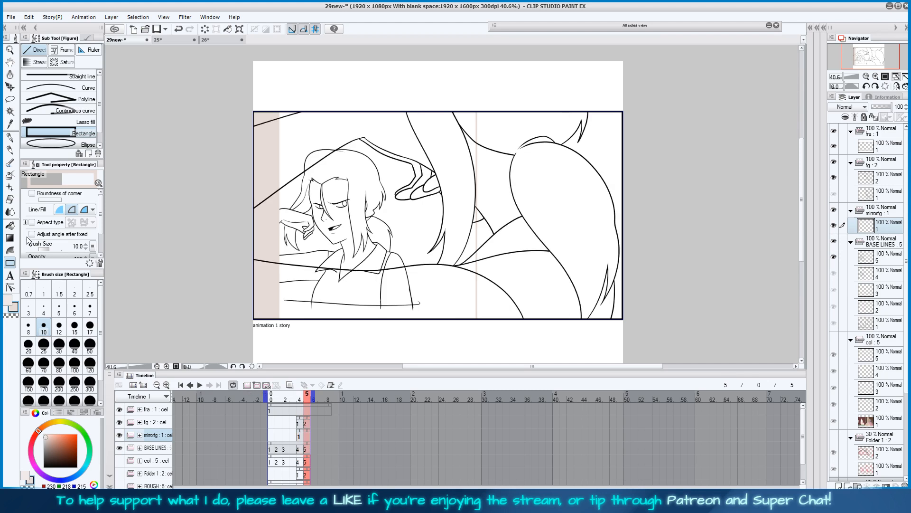
Fill the wall area from the rectangle's edge to the picture's right border with pale pink and check it on frame 4
{"action": "key", "text": "g"}
{"action": "left_click", "coordinate": [524, 260]}
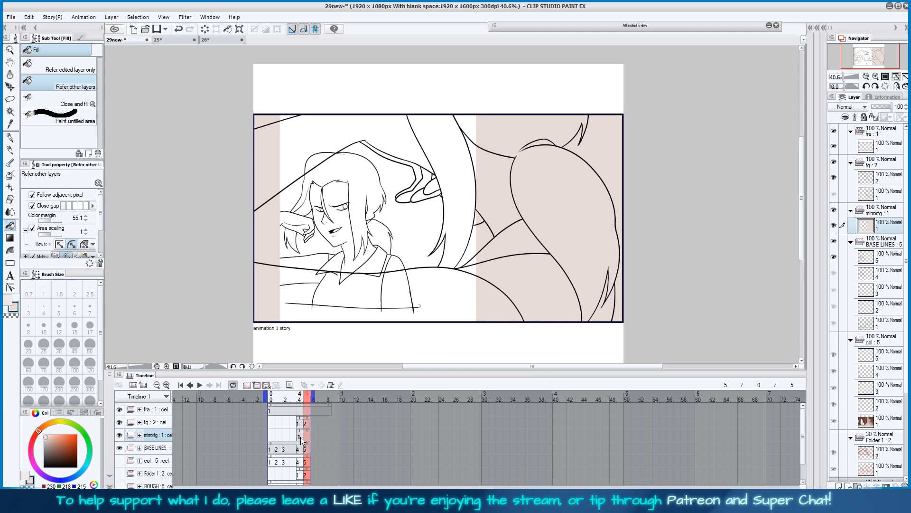
{"action": "left_click", "coordinate": [300, 437]}
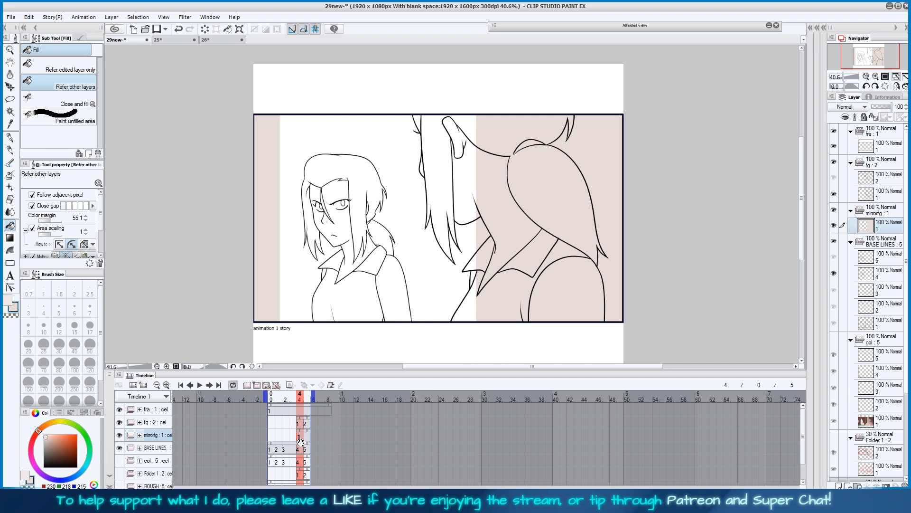
{"action": "left_click", "coordinate": [876, 76]}
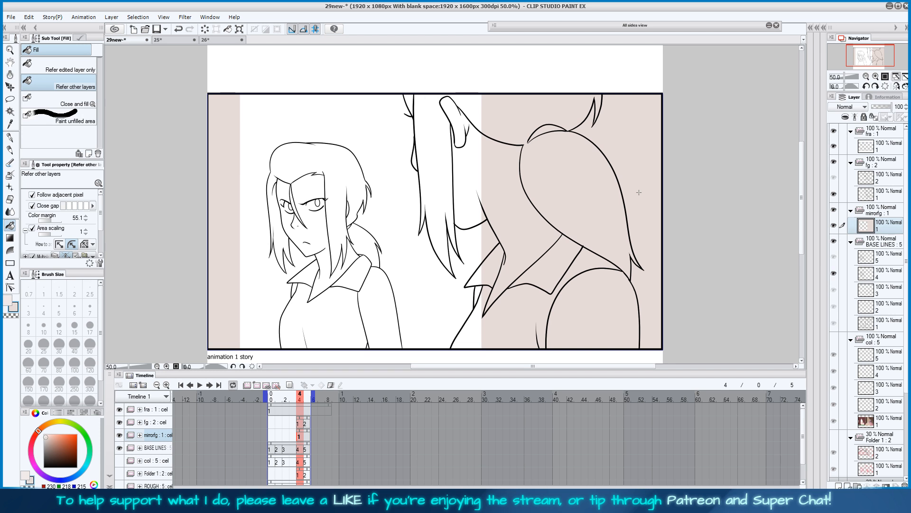
{"action": "left_click", "coordinate": [866, 77]}
{"action": "left_click_drag", "start_coordinate": [547, 285], "coordinate": [556, 297]}
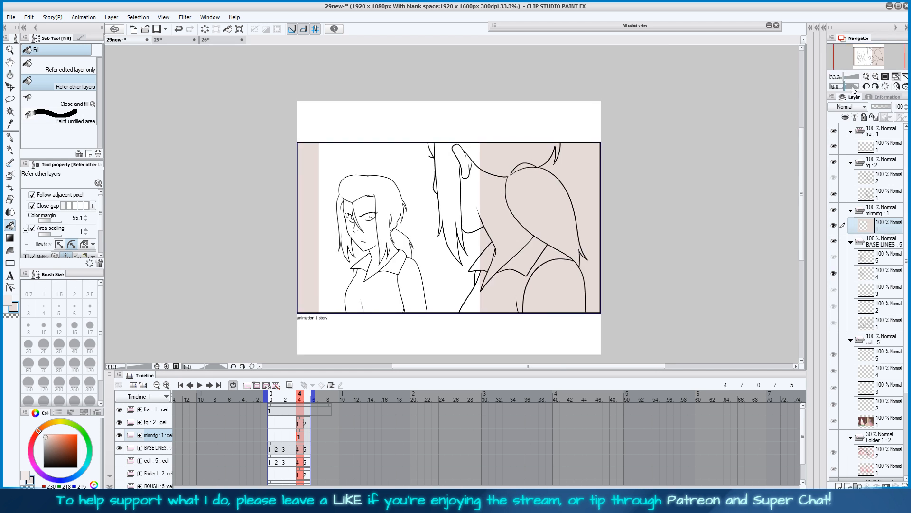
{"action": "left_click", "coordinate": [876, 76]}
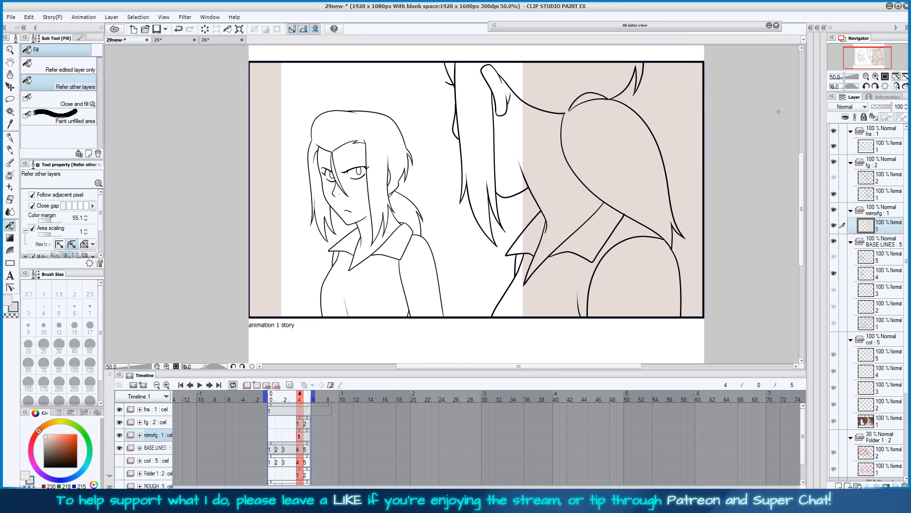
{"action": "left_click", "coordinate": [867, 76]}
{"action": "left_click", "coordinate": [876, 76]}
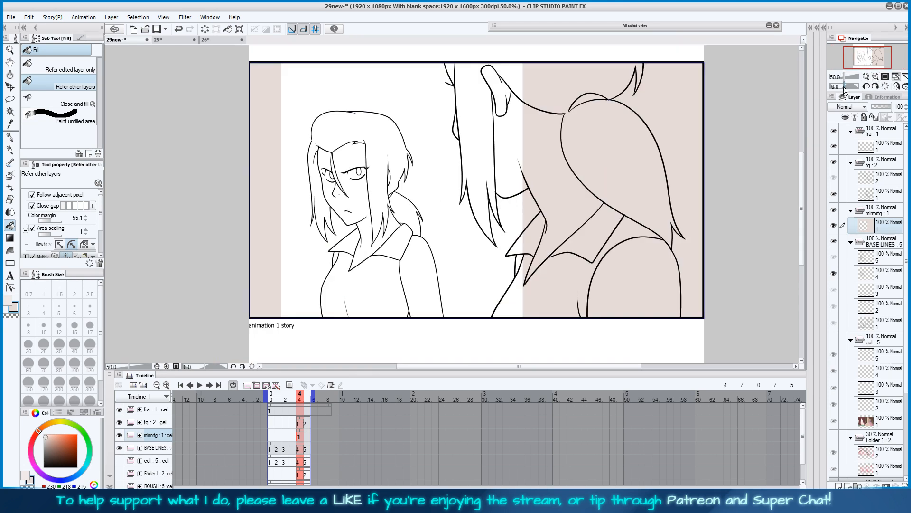
{"action": "scroll", "coordinate": [576, 274], "scroll_direction": "up", "scroll_amount": 1}
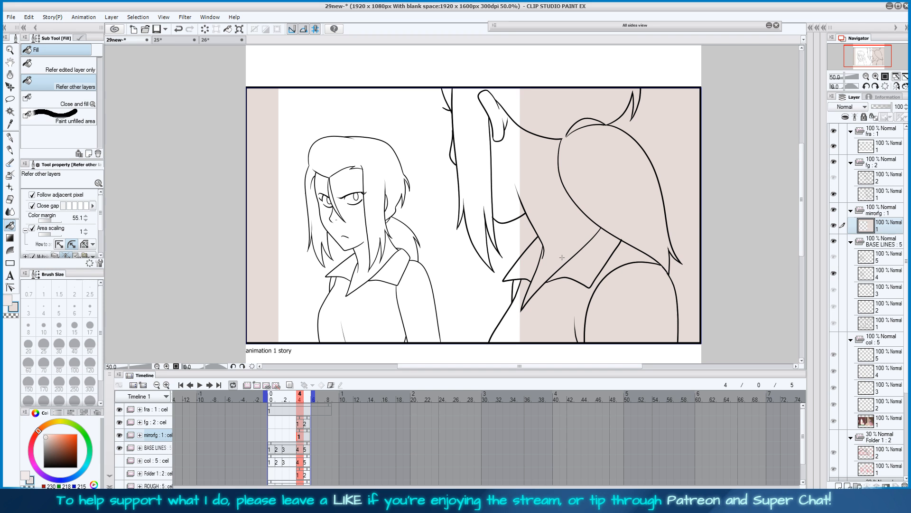
{"action": "left_click_drag", "start_coordinate": [802, 183], "coordinate": [802, 181]}
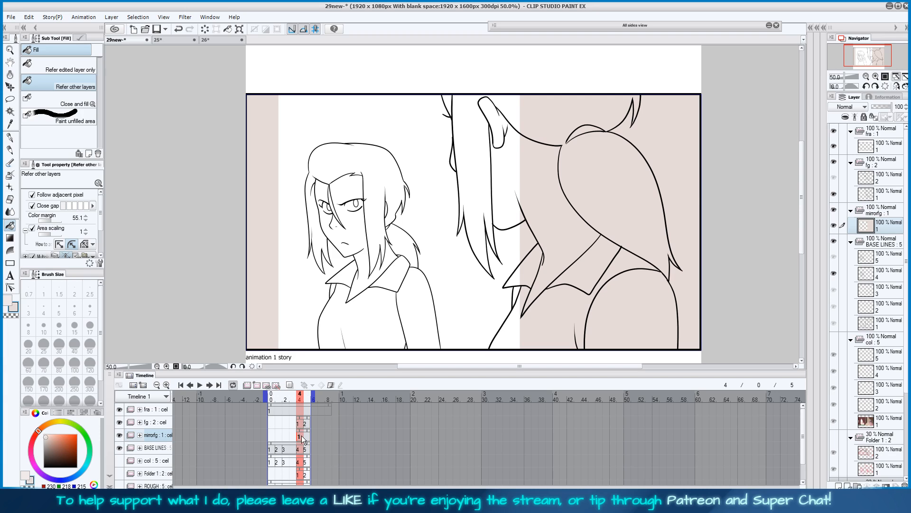
Add an animation folder with a first cel above mirrorfg, name it m, and rename the mirrorfg folder as wall
{"action": "left_click", "coordinate": [257, 385]}
{"action": "double_click", "coordinate": [170, 432]}
{"action": "type", "text": "m"}
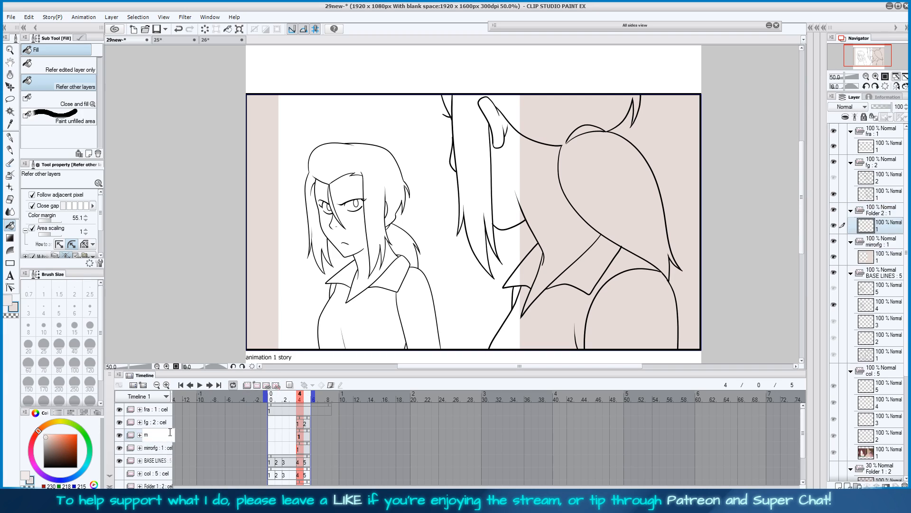
{"action": "double_click", "coordinate": [156, 448]}
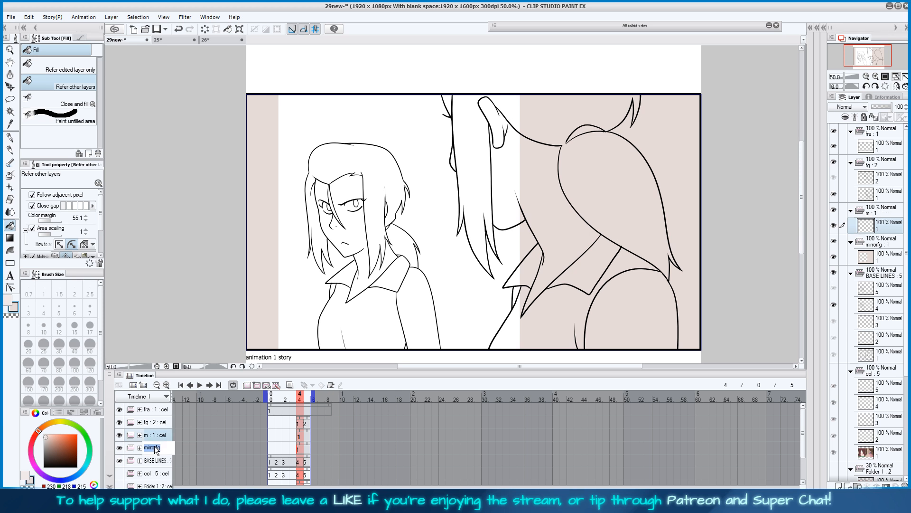
{"action": "type", "text": "wall"}
{"action": "key", "text": "Return"}
Rename the new m animation folder as mirror
{"action": "double_click", "coordinate": [151, 434]}
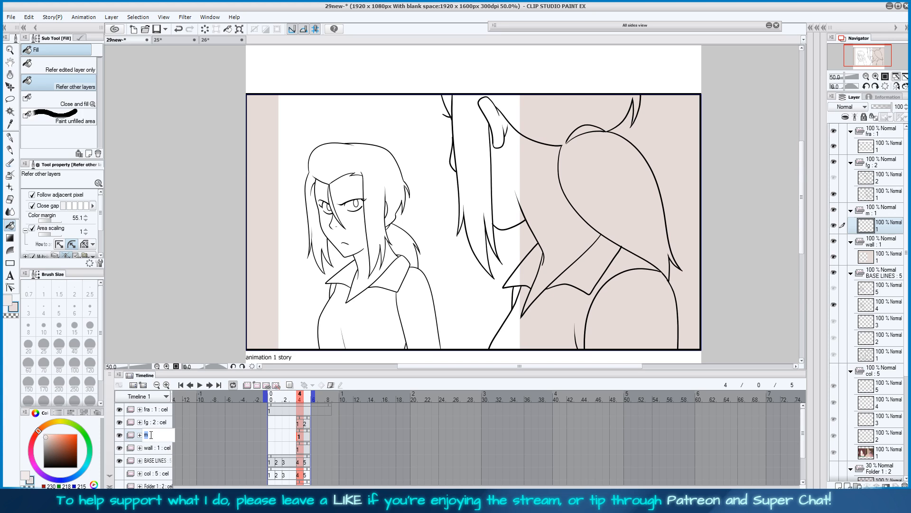
{"action": "left_click", "coordinate": [151, 435]}
{"action": "type", "text": "irror"}
{"action": "key", "text": "Return"}
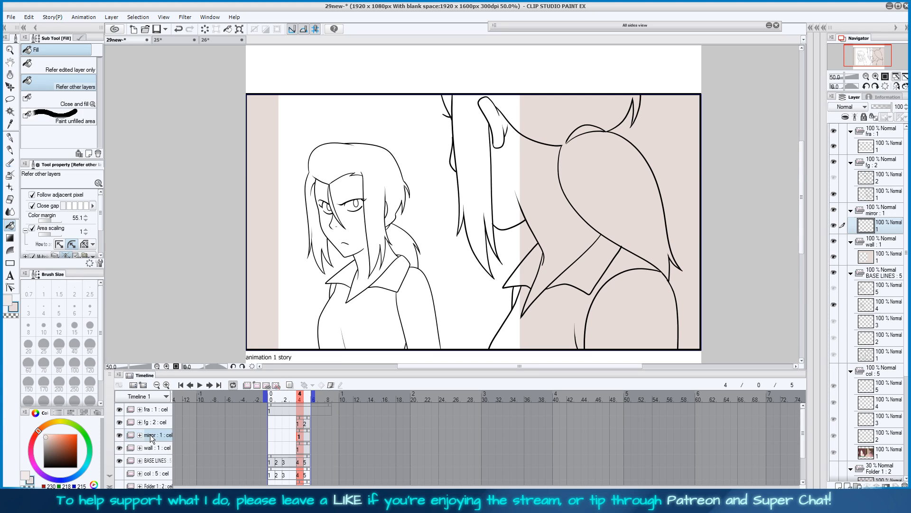
In document 25, set the mirror base layer to 100% opacity and sample the blue-grey from the lower part of the left mirror
{"action": "left_click", "coordinate": [179, 42]}
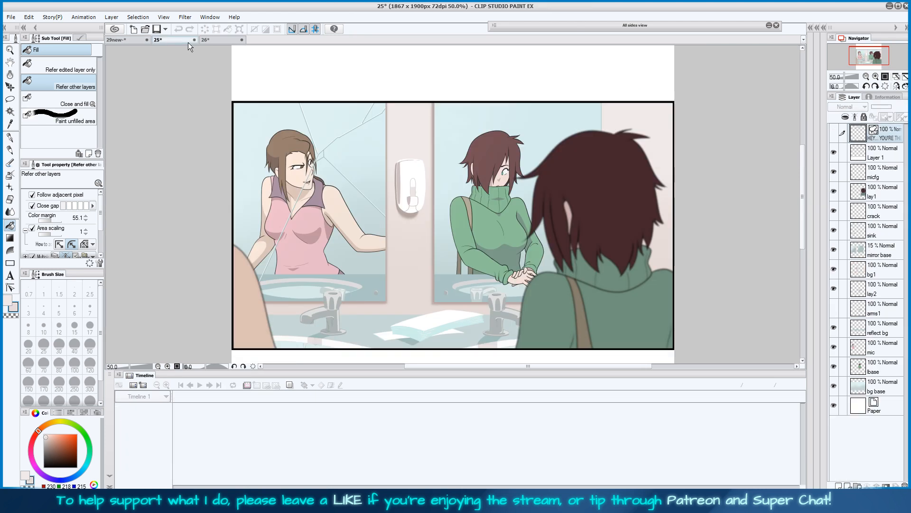
{"action": "left_click", "coordinate": [884, 252]}
{"action": "left_click", "coordinate": [834, 250]}
{"action": "left_click", "coordinate": [834, 250]}
{"action": "left_click_drag", "start_coordinate": [874, 106], "coordinate": [895, 106]}
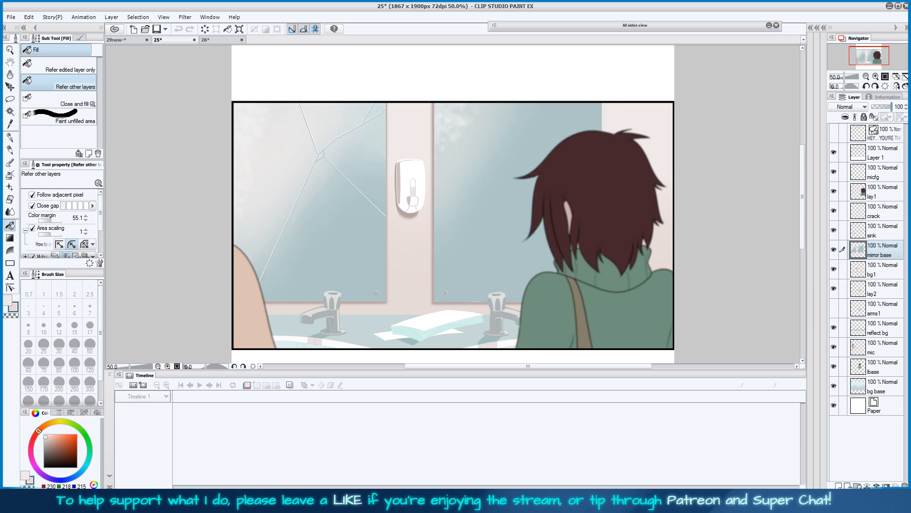
{"action": "left_click", "coordinate": [10, 124]}
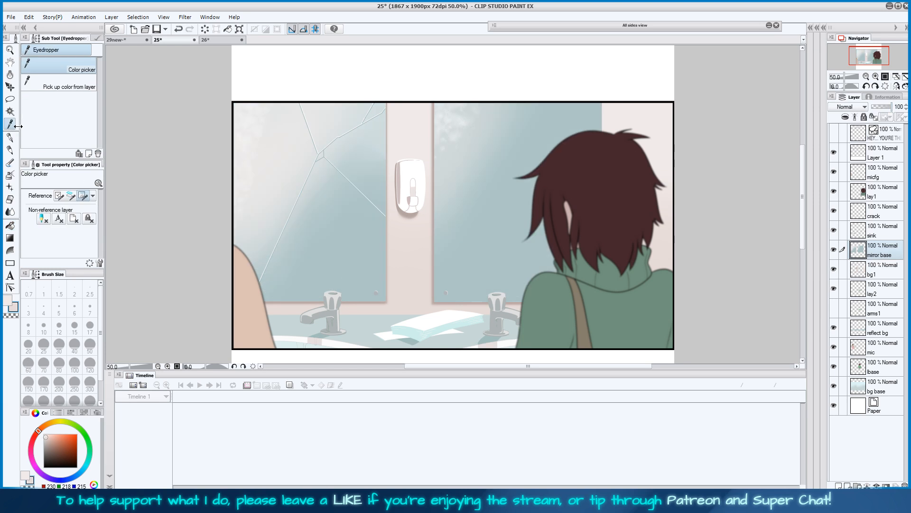
{"action": "left_click", "coordinate": [351, 293]}
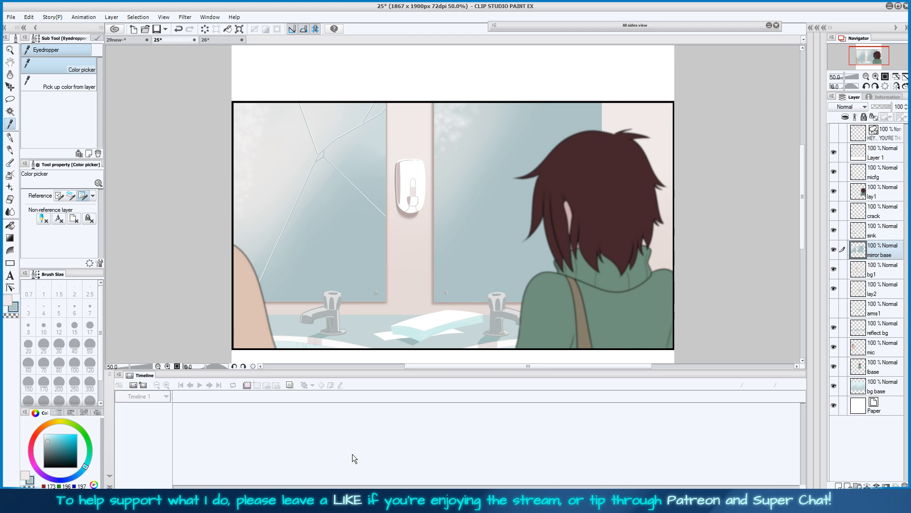
Check the mirror base and sink layers, sample the pale grey glare on the left mirror as second colour, and return to document 29new-
{"action": "left_click", "coordinate": [834, 252]}
{"action": "left_click", "coordinate": [833, 254]}
{"action": "left_click", "coordinate": [834, 230]}
{"action": "left_click", "coordinate": [834, 229]}
{"action": "left_click", "coordinate": [834, 249]}
{"action": "left_click", "coordinate": [833, 249]}
{"action": "left_click", "coordinate": [450, 177]}
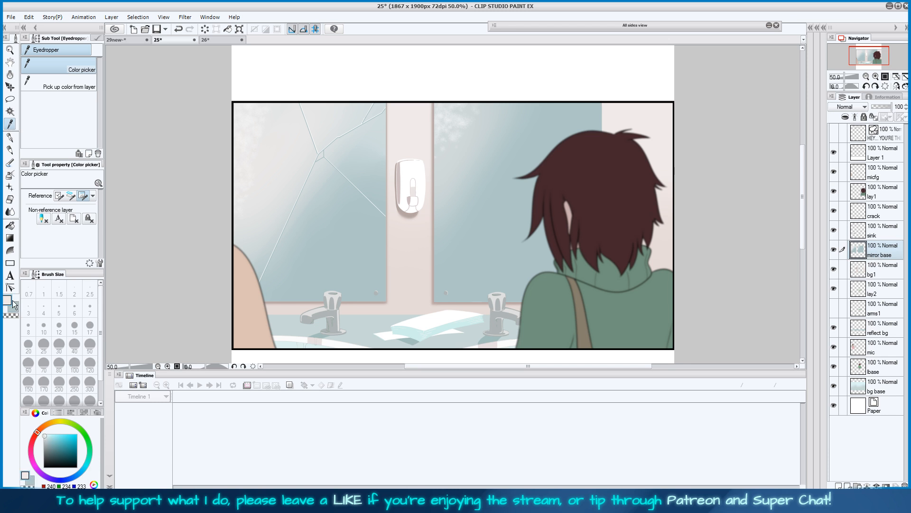
{"action": "left_click", "coordinate": [286, 133]}
{"action": "left_click", "coordinate": [131, 39]}
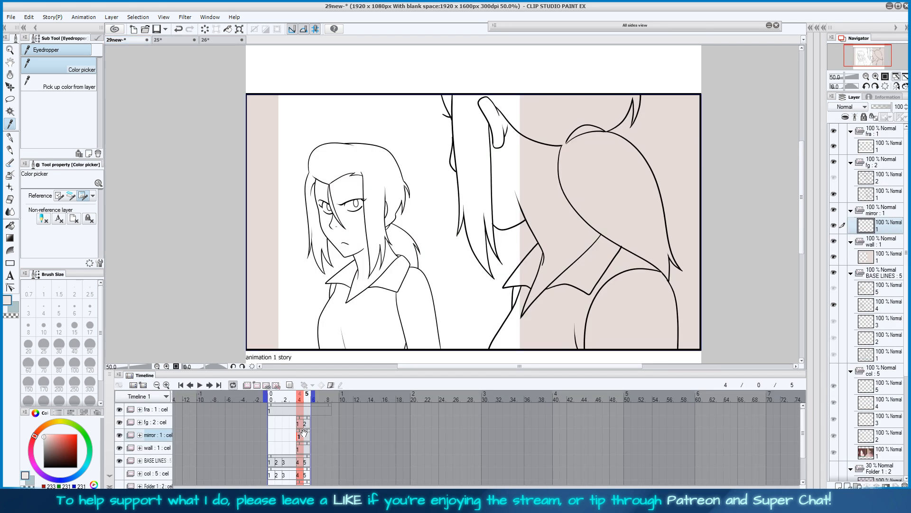
Fill mirror cel 1 with the sampled blue-grey and move the mirror folder beneath the wall folder
{"action": "left_click", "coordinate": [10, 263]}
{"action": "left_click", "coordinate": [15, 308]}
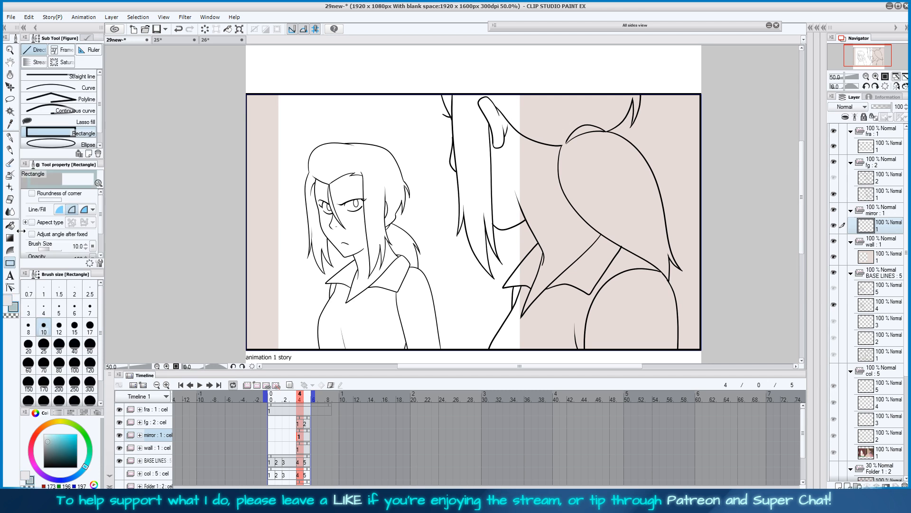
{"action": "left_click", "coordinate": [10, 225]}
{"action": "left_click", "coordinate": [489, 317]}
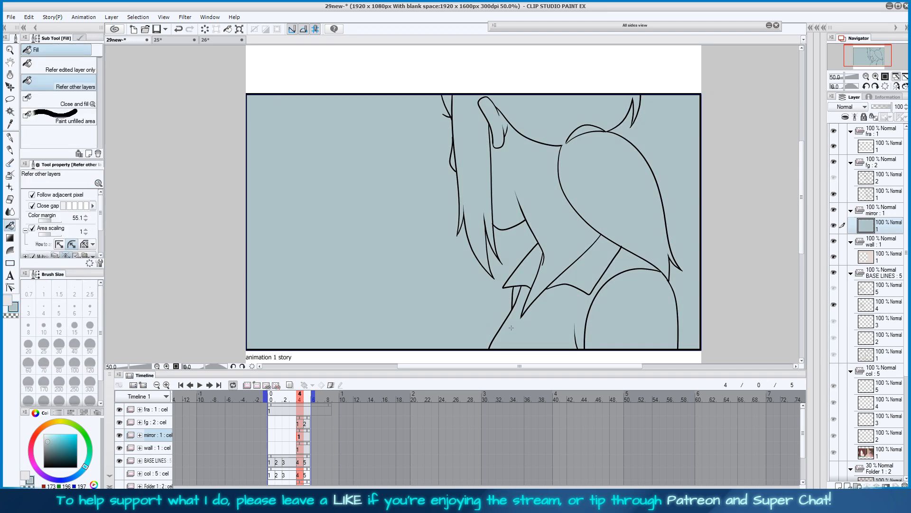
{"action": "left_click", "coordinate": [883, 211]}
{"action": "left_click_drag", "start_coordinate": [881, 269], "coordinate": [881, 266]}
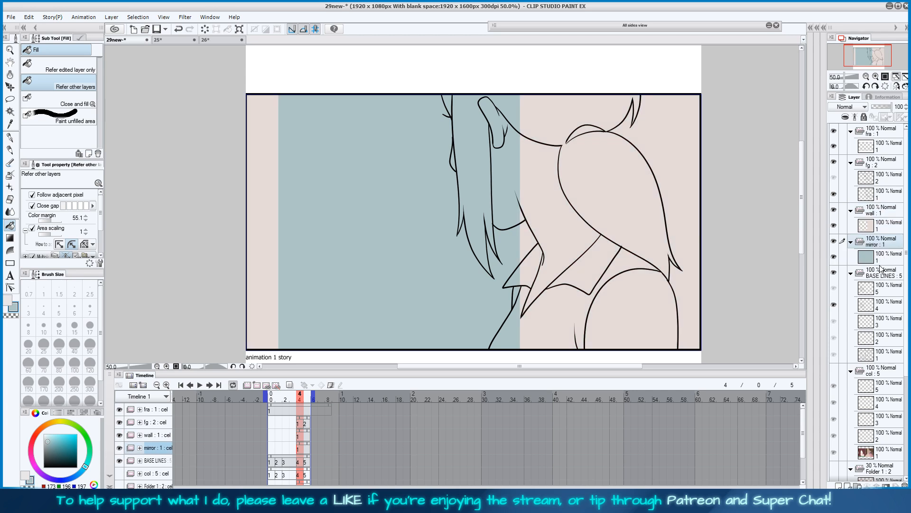
Paint a soft pale grey glare down the left side of mirror cel 1 with the Mechanical pencil at size 250
{"action": "left_click", "coordinate": [879, 258]}
{"action": "key", "text": "x"}
{"action": "key", "text": "b"}
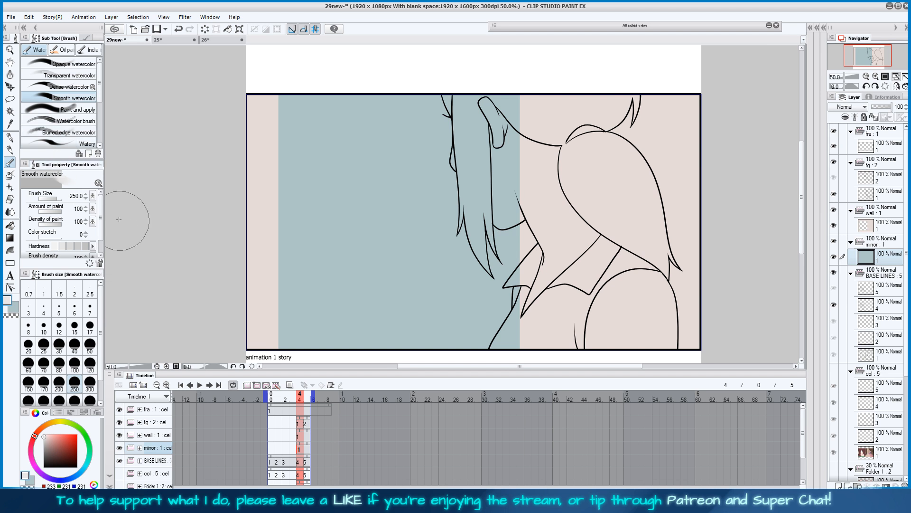
{"action": "left_click", "coordinate": [9, 150]}
{"action": "mouse_move", "coordinate": [285, 99]}
{"action": "left_mouse_down"}
{"action": "mouse_move", "coordinate": [257, 192]}
{"action": "mouse_move", "coordinate": [316, 77]}
{"action": "mouse_move", "coordinate": [297, 114]}
{"action": "mouse_move", "coordinate": [265, 245]}
{"action": "mouse_move", "coordinate": [356, 72]}
{"action": "mouse_move", "coordinate": [375, 62]}
{"action": "mouse_move", "coordinate": [270, 279]}
{"action": "mouse_move", "coordinate": [269, 310]}
{"action": "mouse_move", "coordinate": [351, 106]}
{"action": "mouse_move", "coordinate": [412, 56]}
{"action": "mouse_move", "coordinate": [296, 231]}
{"action": "mouse_move", "coordinate": [274, 350]}
{"action": "left_mouse_up"}
{"action": "mouse_move", "coordinate": [434, 60]}
{"action": "left_mouse_down"}
{"action": "mouse_move", "coordinate": [289, 289]}
{"action": "mouse_move", "coordinate": [278, 358]}
{"action": "mouse_move", "coordinate": [423, 80]}
{"action": "left_mouse_up"}
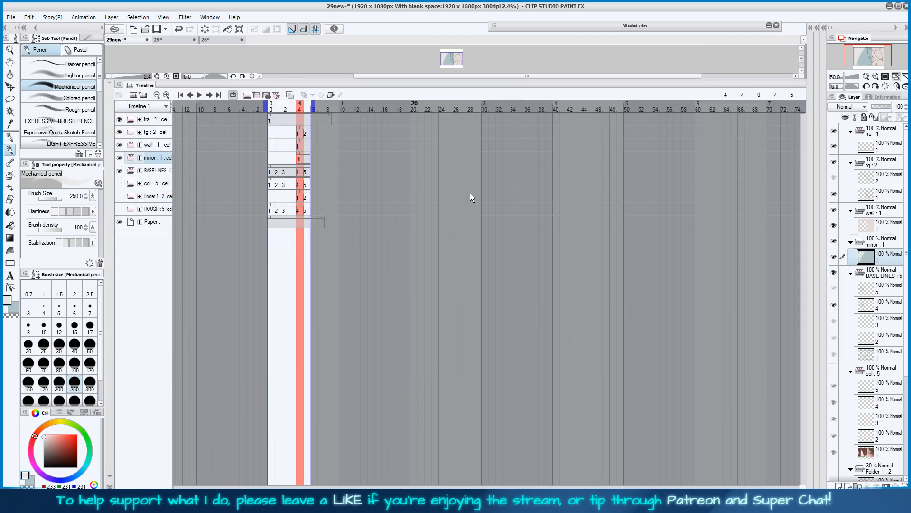
{"action": "left_click_drag", "start_coordinate": [511, 80], "coordinate": [474, 439]}
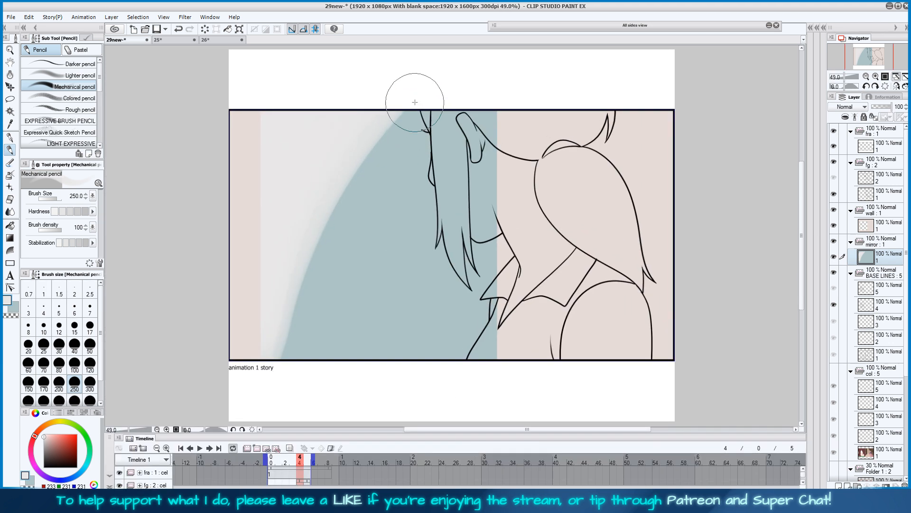
Extend the pale grey glare diagonally from the mirror's top near the foreground woman's hair down towards the lower left
{"action": "left_click_drag", "start_coordinate": [403, 133], "coordinate": [298, 312]}
{"action": "key", "text": "ctrl+z"}
{"action": "mouse_move", "coordinate": [432, 81]}
{"action": "left_mouse_down"}
{"action": "mouse_move", "coordinate": [375, 147]}
{"action": "mouse_move", "coordinate": [309, 334]}
{"action": "left_mouse_up"}
{"action": "left_click_drag", "start_coordinate": [368, 138], "coordinate": [308, 235]}
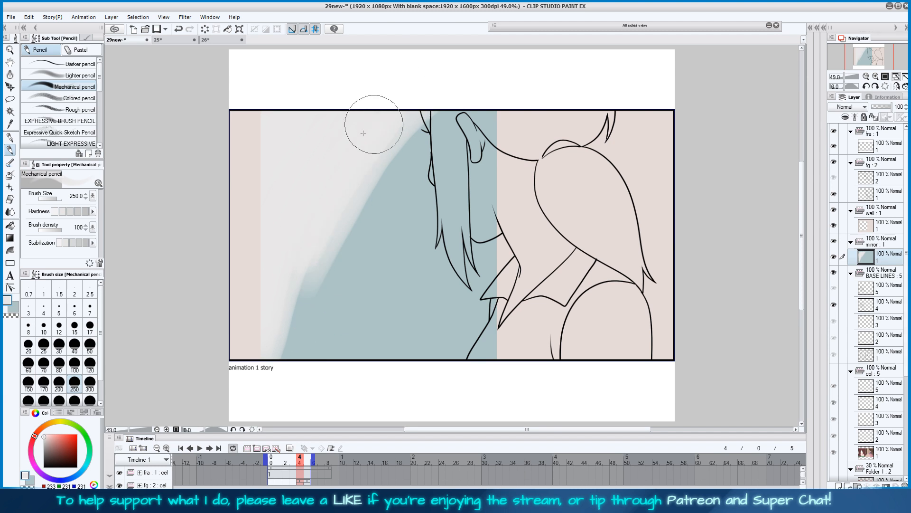
{"action": "mouse_move", "coordinate": [409, 108]}
{"action": "left_mouse_down"}
{"action": "mouse_move", "coordinate": [357, 217]}
{"action": "mouse_move", "coordinate": [273, 249]}
{"action": "left_mouse_up"}
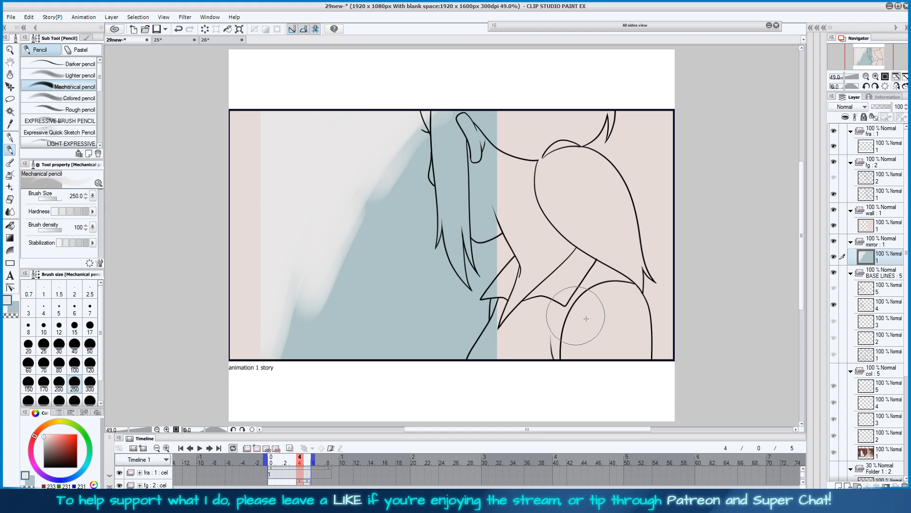
Lower the mirror folder's opacity to 20% and reselect its cel 1
{"action": "left_click", "coordinate": [877, 241]}
{"action": "left_click_drag", "start_coordinate": [881, 107], "coordinate": [879, 109]}
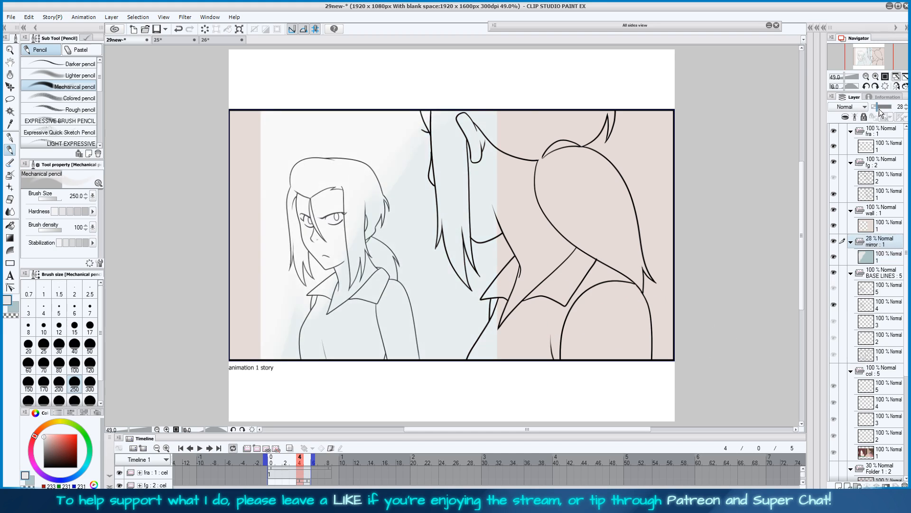
{"action": "left_click", "coordinate": [905, 109]}
{"action": "left_click", "coordinate": [905, 109]}
{"action": "left_click", "coordinate": [904, 108]}
{"action": "left_click", "coordinate": [886, 258]}
{"action": "left_click", "coordinate": [885, 243]}
{"action": "left_click", "coordinate": [884, 260]}
{"action": "left_click_drag", "start_coordinate": [703, 323], "coordinate": [695, 330]}
{"action": "left_click_drag", "start_coordinate": [334, 435], "coordinate": [304, 378]}
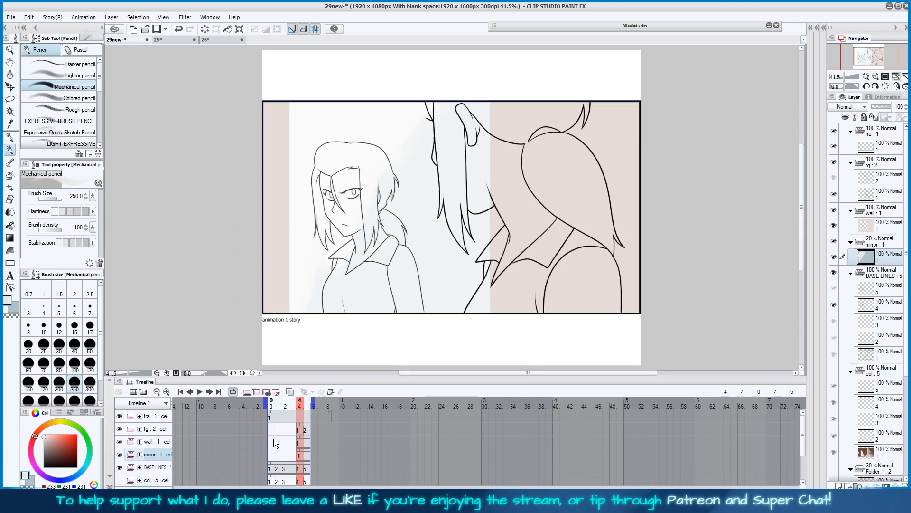
Check how the wall and mirror areas are exposed across the frames, comparing frames 4 and 5 repeatedly
{"action": "left_click", "coordinate": [274, 438]}
{"action": "left_click", "coordinate": [280, 443]}
{"action": "left_click", "coordinate": [286, 443]}
{"action": "left_click", "coordinate": [294, 443]}
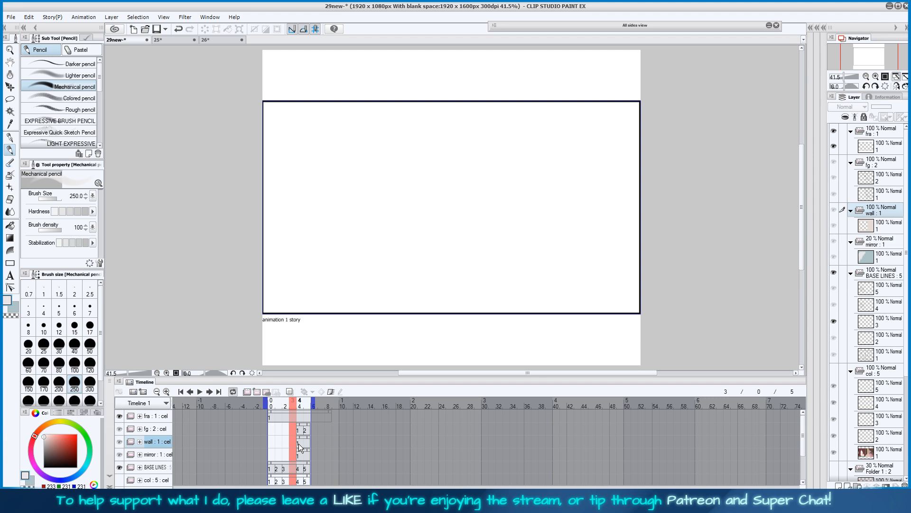
{"action": "left_click", "coordinate": [302, 442]}
{"action": "left_click", "coordinate": [305, 445]}
{"action": "left_click", "coordinate": [301, 444]}
{"action": "left_click", "coordinate": [307, 444]}
{"action": "left_click", "coordinate": [300, 443]}
{"action": "left_click", "coordinate": [306, 442]}
{"action": "left_click", "coordinate": [300, 444]}
{"action": "left_click", "coordinate": [313, 449]}
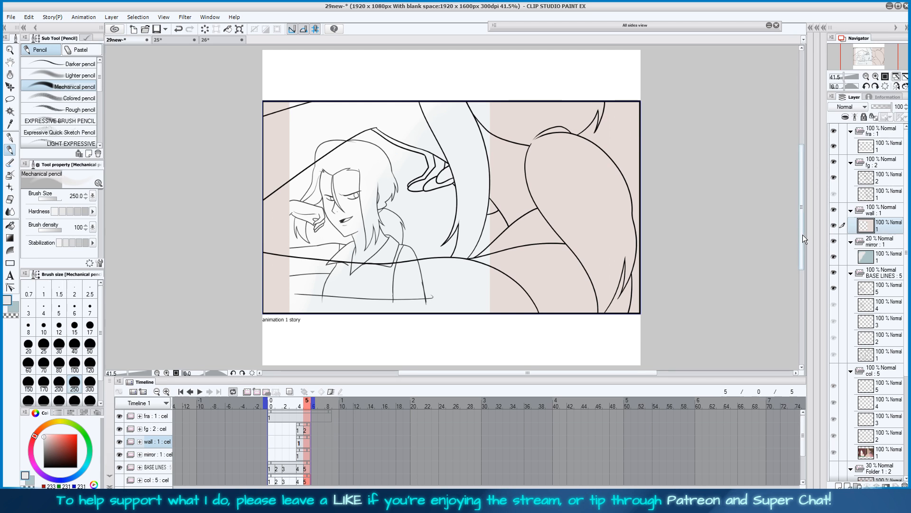
{"action": "left_click_drag", "start_coordinate": [803, 238], "coordinate": [796, 224]}
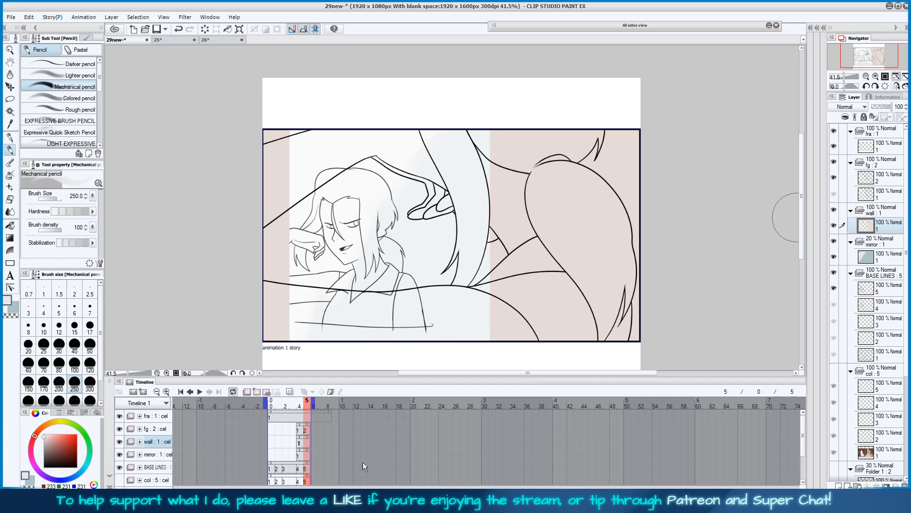
Add an animation folder named col above wall with one cel for frame 4 and another for frame 5, and check both frames
{"action": "left_click", "coordinate": [303, 442]}
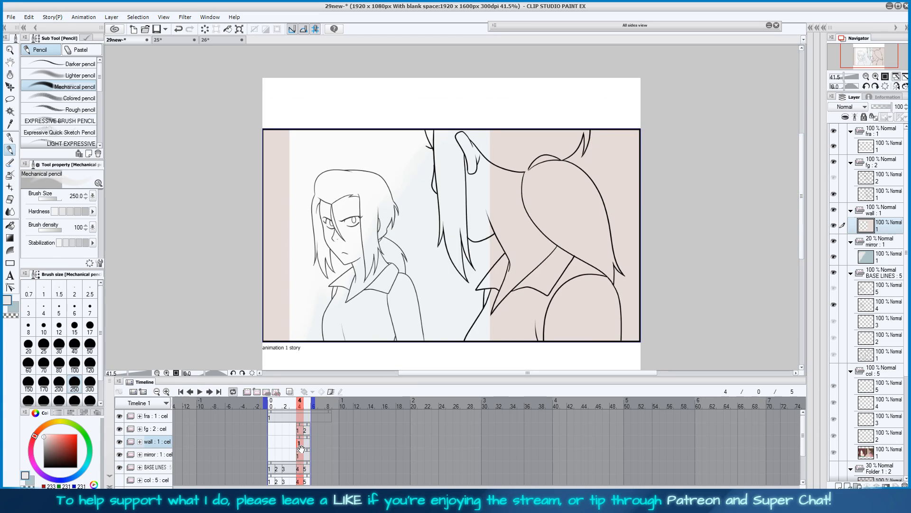
{"action": "left_click", "coordinate": [247, 392]}
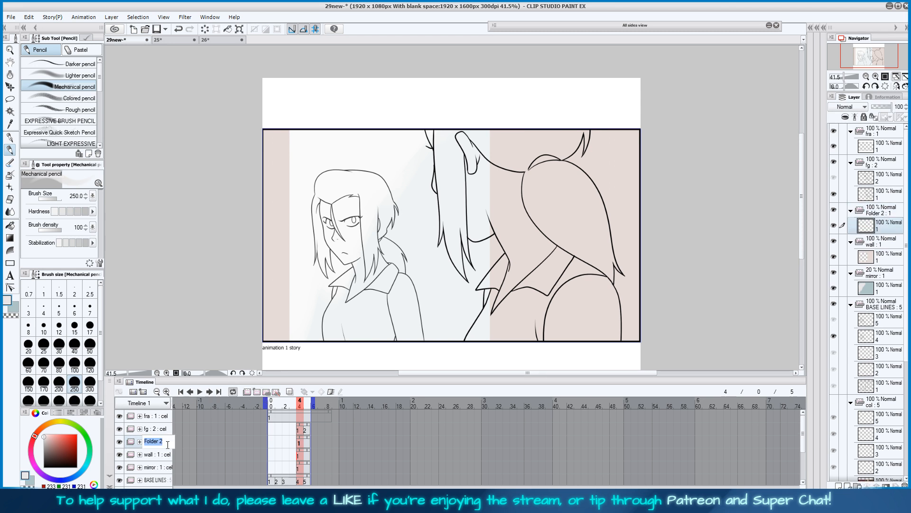
{"action": "type", "text": "col : 1 : cel"}
{"action": "left_click", "coordinate": [308, 442]}
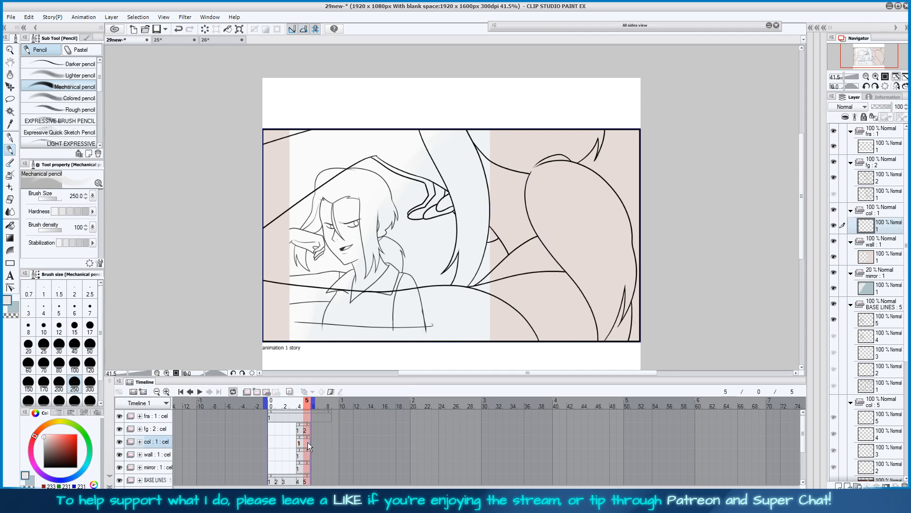
{"action": "left_click", "coordinate": [257, 391]}
{"action": "left_click", "coordinate": [301, 432]}
{"action": "left_click", "coordinate": [308, 428]}
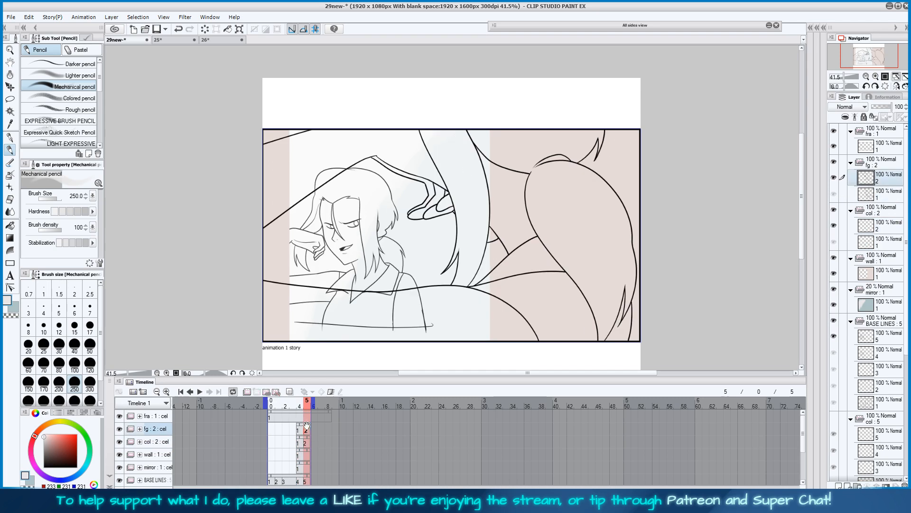
With frame 5's col cel 2 selected, sample the light skin colour from the artwork in document 26
{"action": "left_click", "coordinate": [882, 163]}
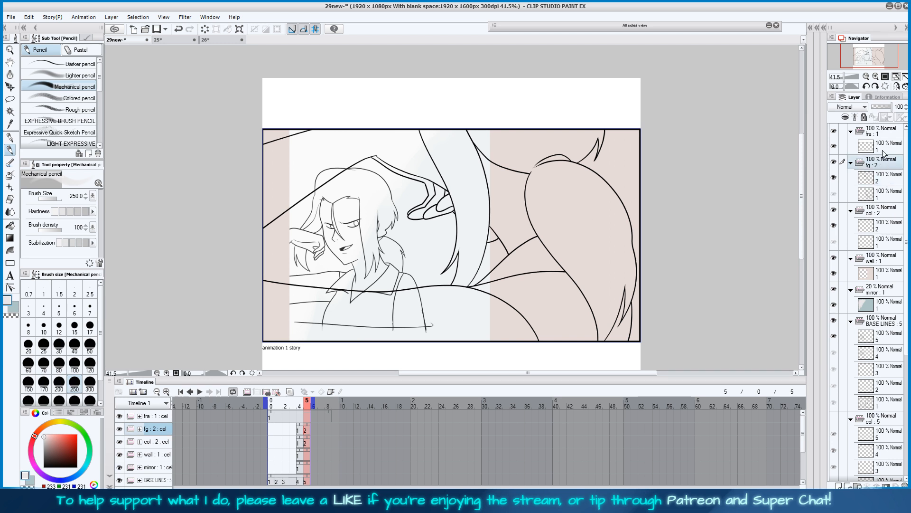
{"action": "left_click", "coordinate": [885, 223]}
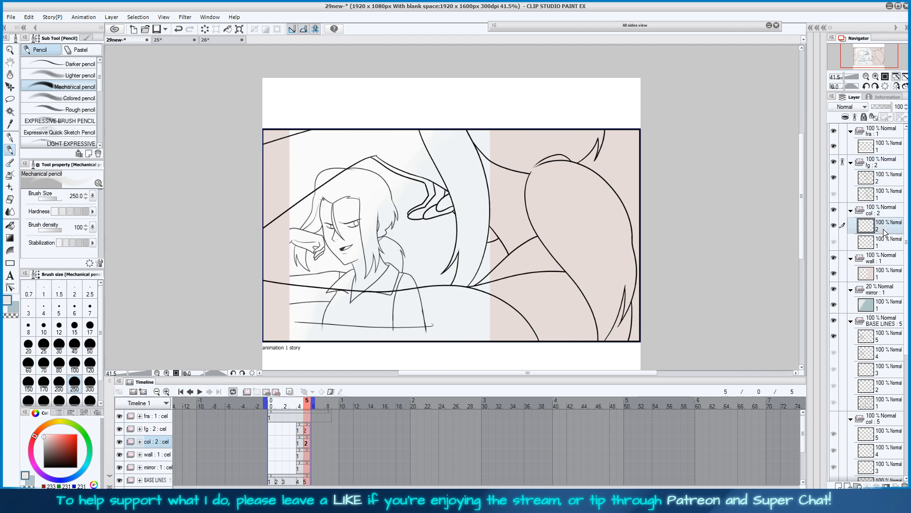
{"action": "left_click", "coordinate": [167, 40]}
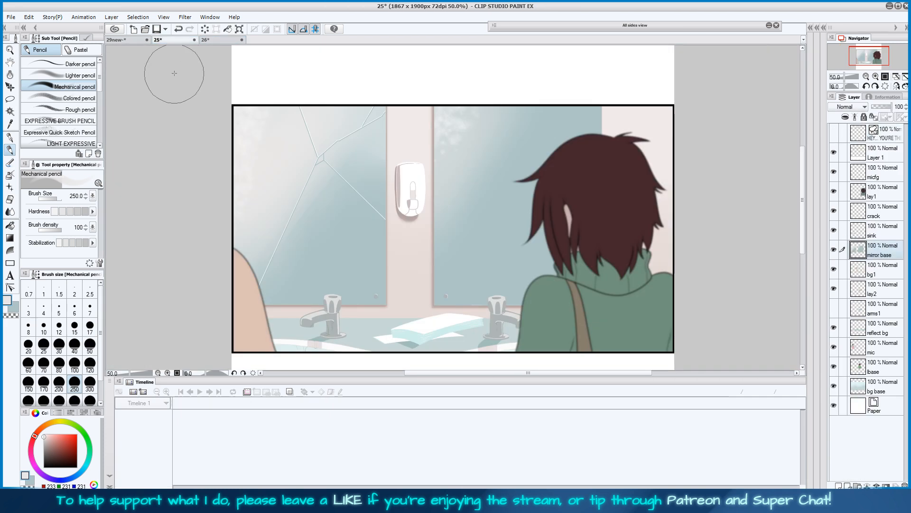
{"action": "left_click", "coordinate": [216, 40]}
{"action": "left_click", "coordinate": [10, 124]}
{"action": "left_click", "coordinate": [335, 252]}
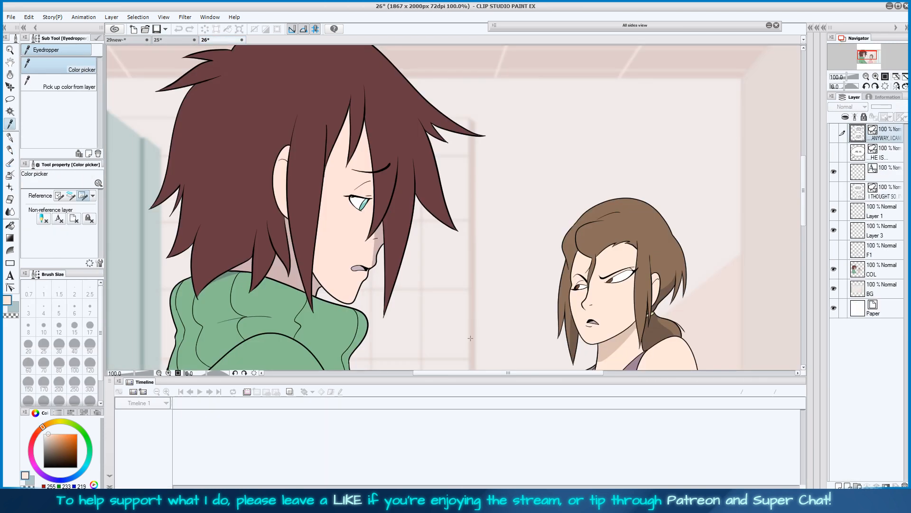
Sample the woman's brown hair colour in document 26 as the second colour and view the artwork mirrored
{"action": "left_click", "coordinate": [15, 308]}
{"action": "left_click_drag", "start_coordinate": [613, 315], "coordinate": [576, 273]}
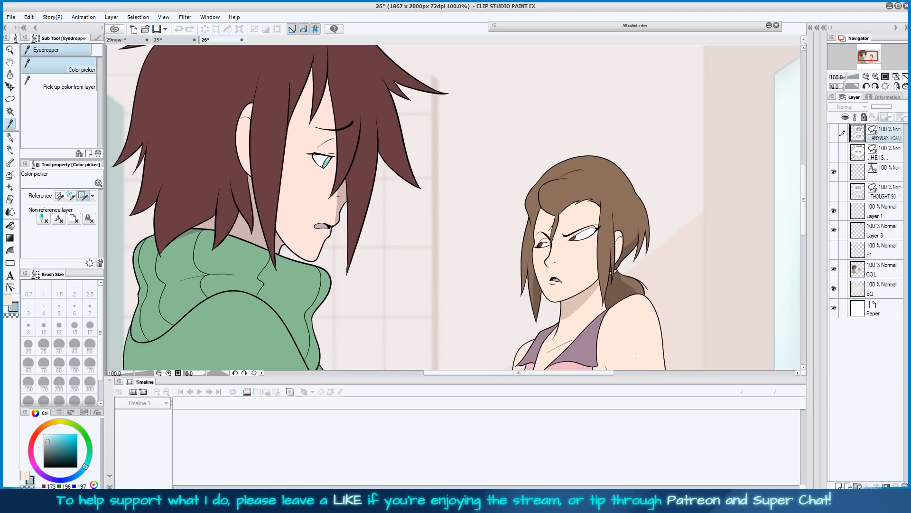
{"action": "left_click_drag", "start_coordinate": [641, 355], "coordinate": [610, 312]}
{"action": "left_click", "coordinate": [598, 219]}
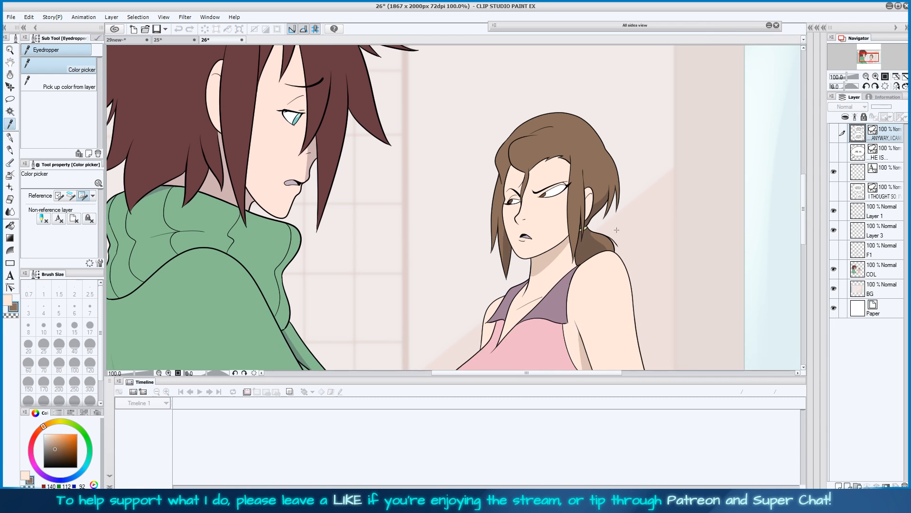
{"action": "left_click_drag", "start_coordinate": [591, 297], "coordinate": [611, 327]}
{"action": "left_click", "coordinate": [904, 77]}
{"action": "left_click", "coordinate": [897, 86]}
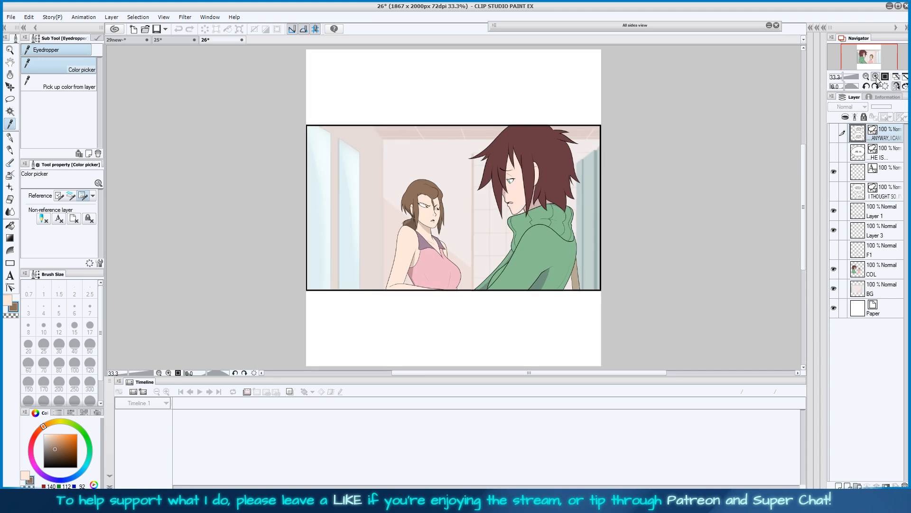
{"action": "left_click", "coordinate": [876, 76]}
{"action": "left_click", "coordinate": [896, 87]}
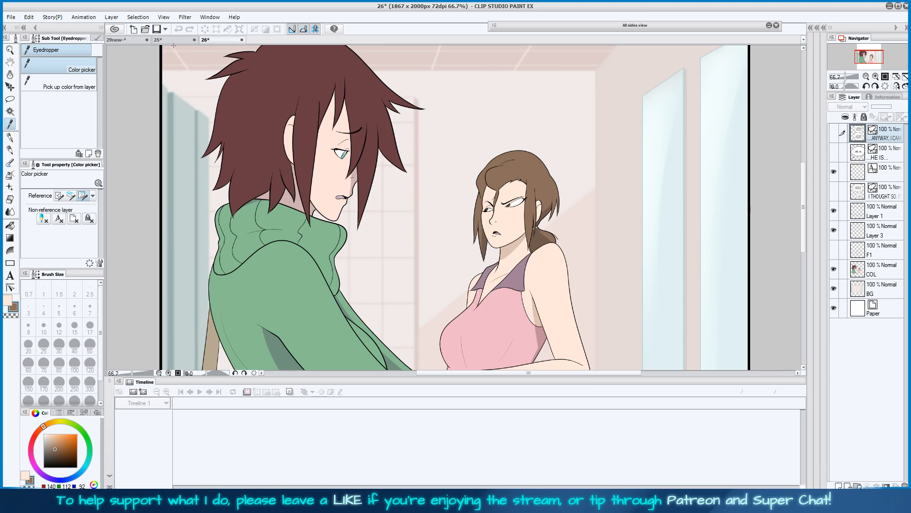
Try filling the area between the foreground woman's arms with the sampled brown in the 29new document
{"action": "left_click", "coordinate": [130, 39]}
{"action": "left_click", "coordinate": [12, 223]}
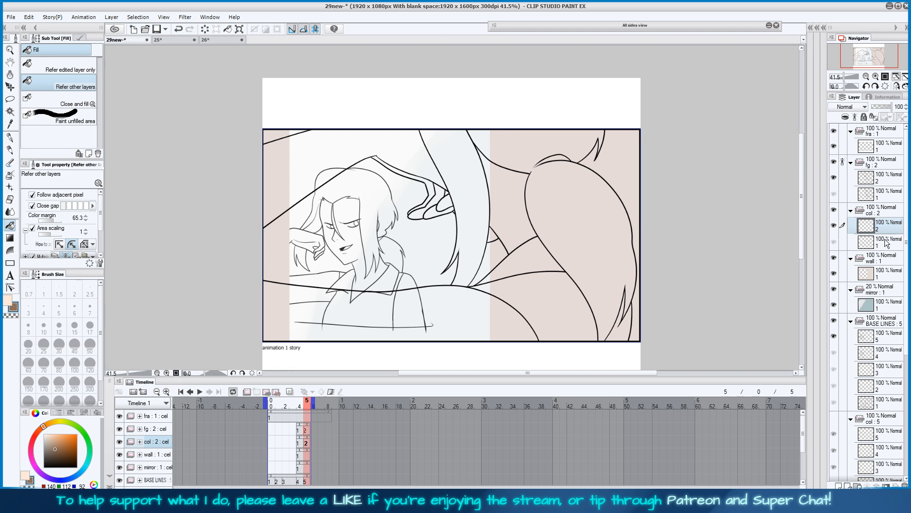
{"action": "left_click", "coordinate": [380, 256]}
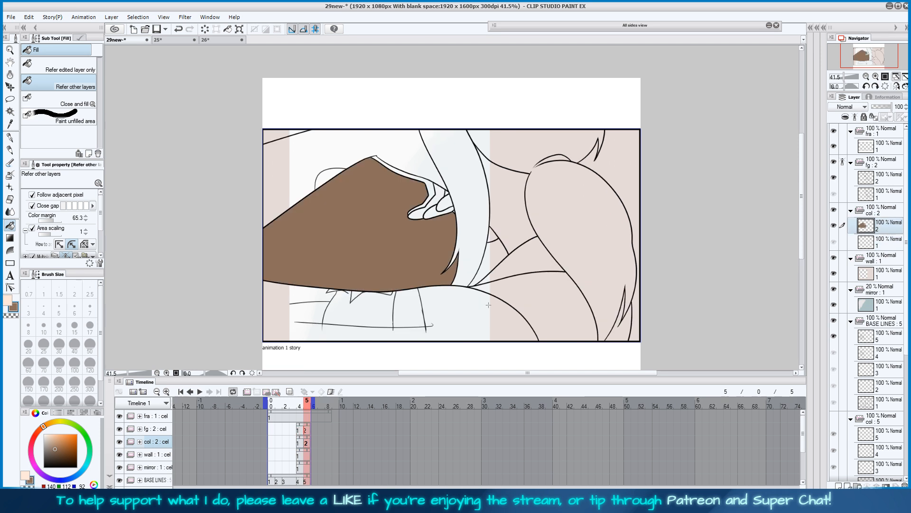
{"action": "key", "text": "ctrl+z"}
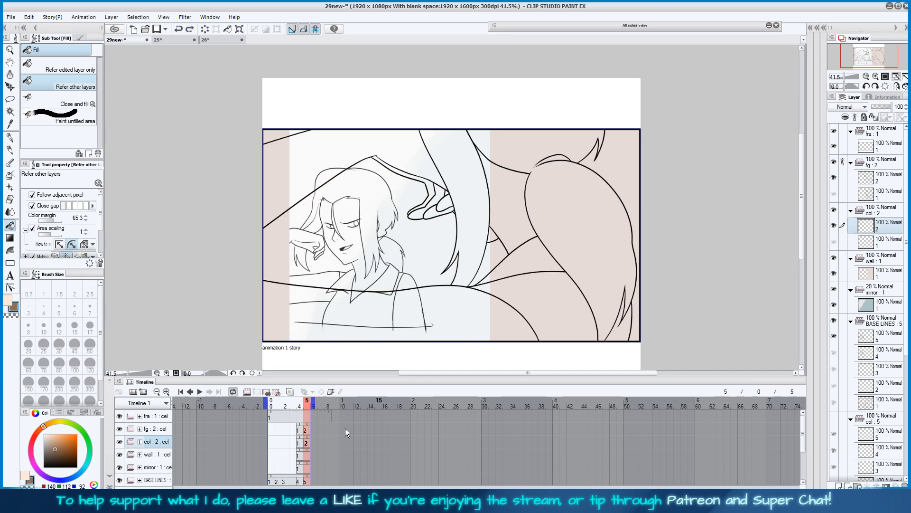
Toggle the fg folder's visibility and check the col cels on frames 4 and 5
{"action": "left_click", "coordinate": [884, 178]}
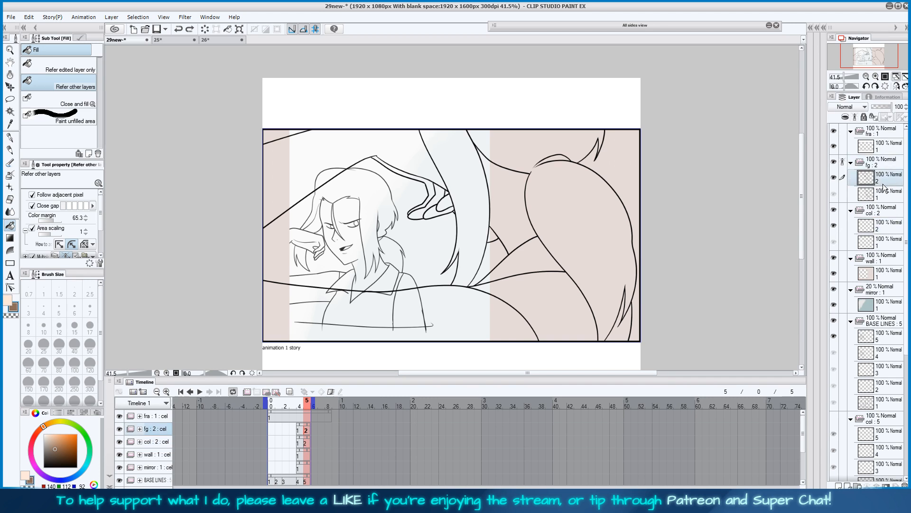
{"action": "left_click", "coordinate": [834, 162]}
{"action": "left_click", "coordinate": [834, 162]}
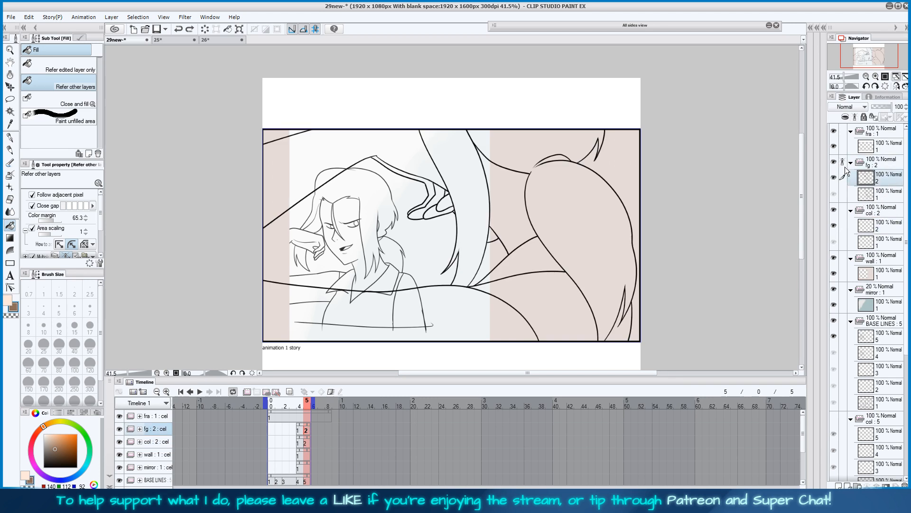
{"action": "left_click", "coordinate": [884, 212]}
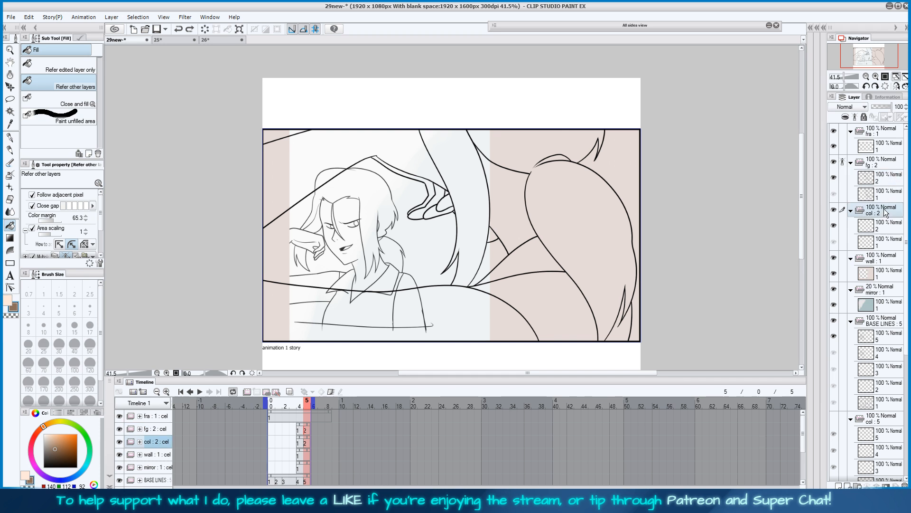
{"action": "left_click", "coordinate": [878, 242]}
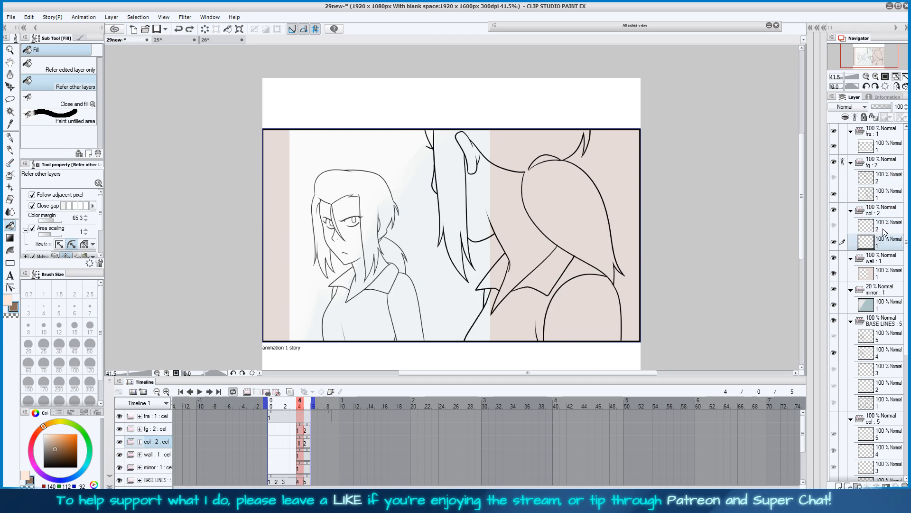
{"action": "left_click", "coordinate": [881, 230]}
{"action": "left_click", "coordinate": [10, 17]}
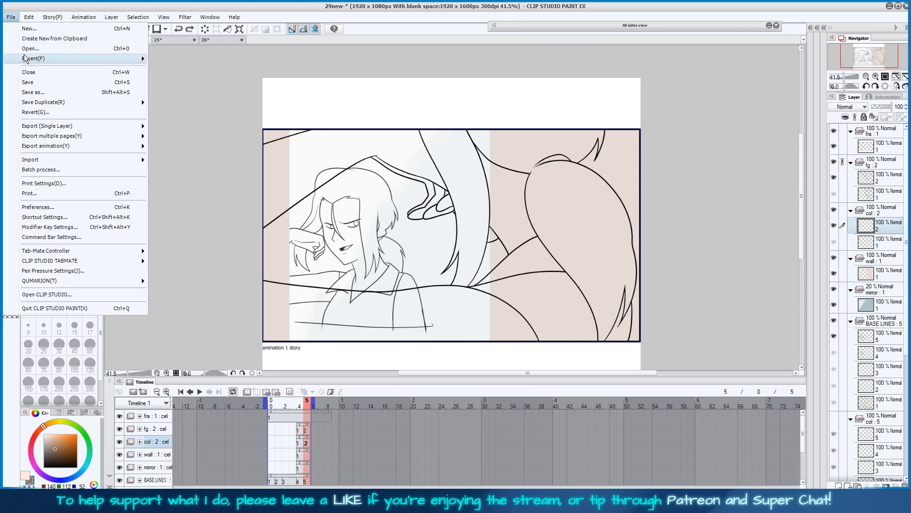
{"action": "left_click", "coordinate": [29, 48]}
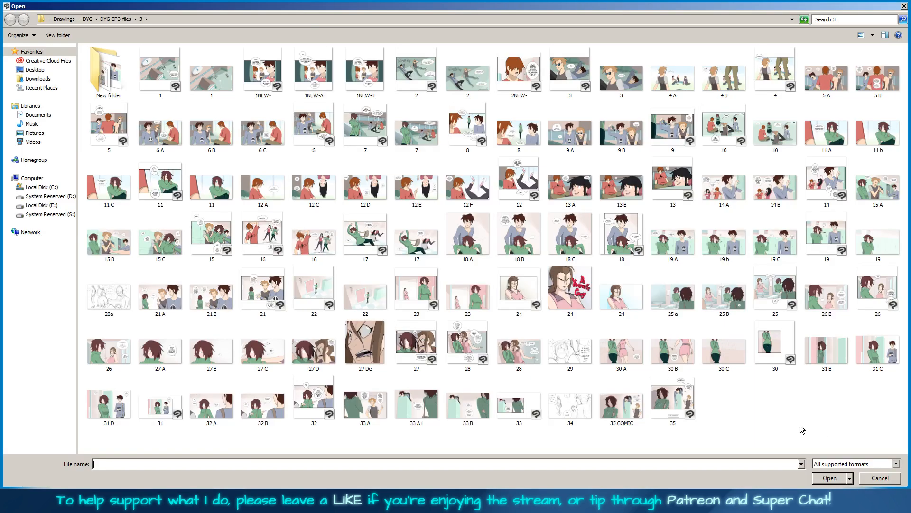
{"action": "left_click", "coordinate": [874, 475]}
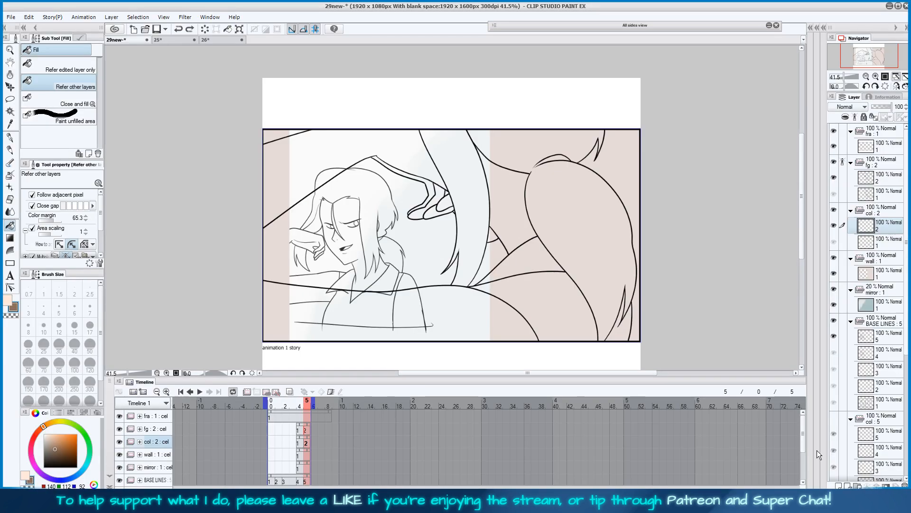
Show the older col folder on the first frame and sample the woman's lit skin and pink top colours
{"action": "left_click", "coordinate": [273, 427]}
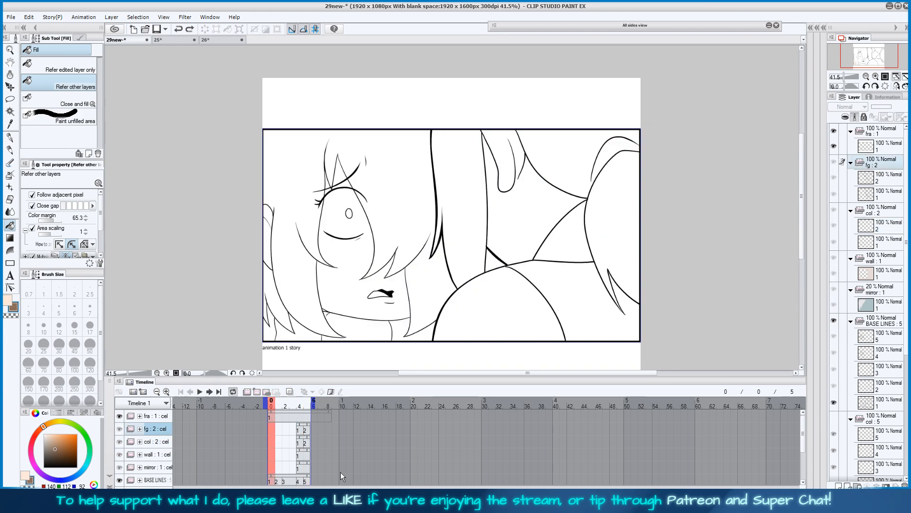
{"action": "left_click_drag", "start_coordinate": [804, 438], "coordinate": [805, 461]}
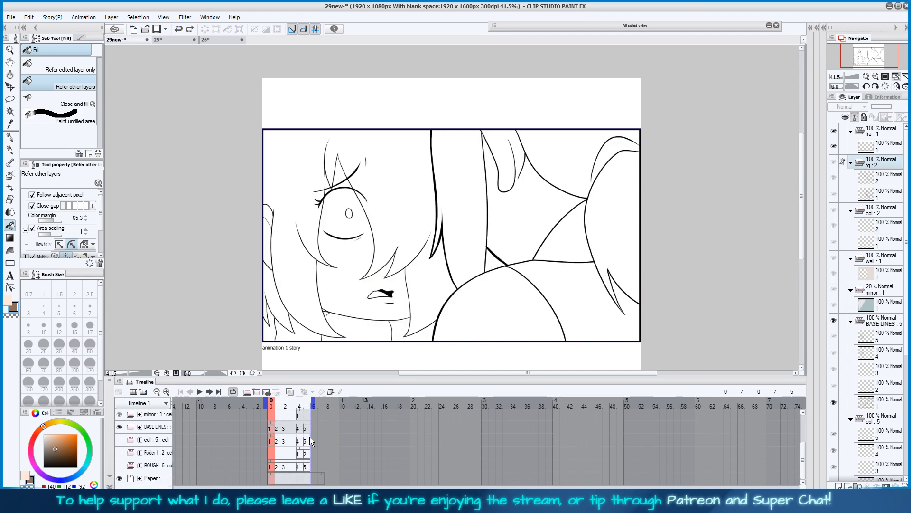
{"action": "left_click", "coordinate": [119, 440]}
{"action": "left_click", "coordinate": [9, 124]}
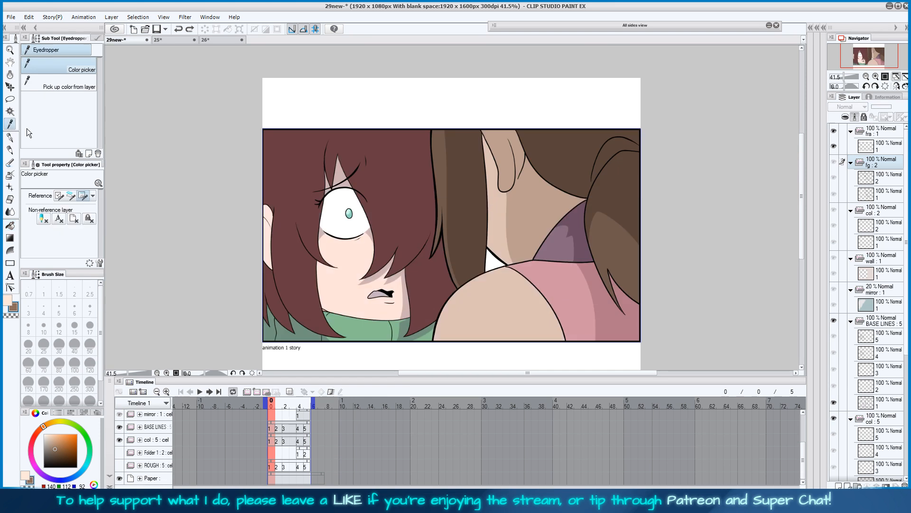
{"action": "left_click", "coordinate": [516, 226]}
{"action": "left_click", "coordinate": [497, 229]}
{"action": "left_click", "coordinate": [7, 300]}
{"action": "left_click", "coordinate": [560, 287]}
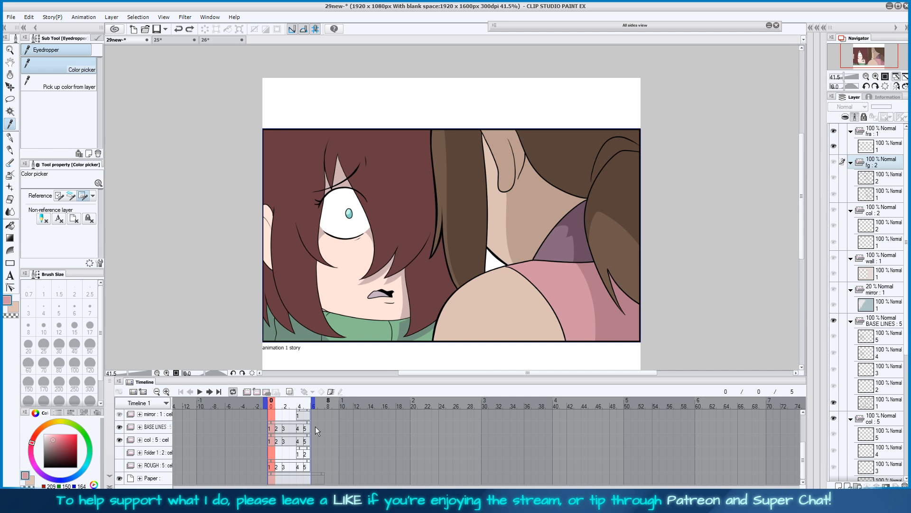
Fill the foreground woman's top, including the part behind her ponytail, with the sampled pink on frame 5's col cel 2
{"action": "left_click_drag", "start_coordinate": [801, 443], "coordinate": [802, 420]}
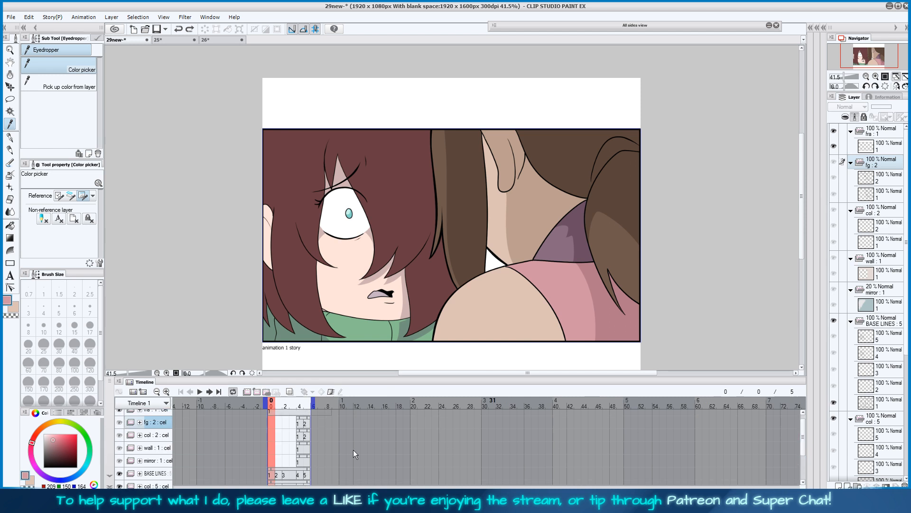
{"action": "left_click", "coordinate": [306, 436]}
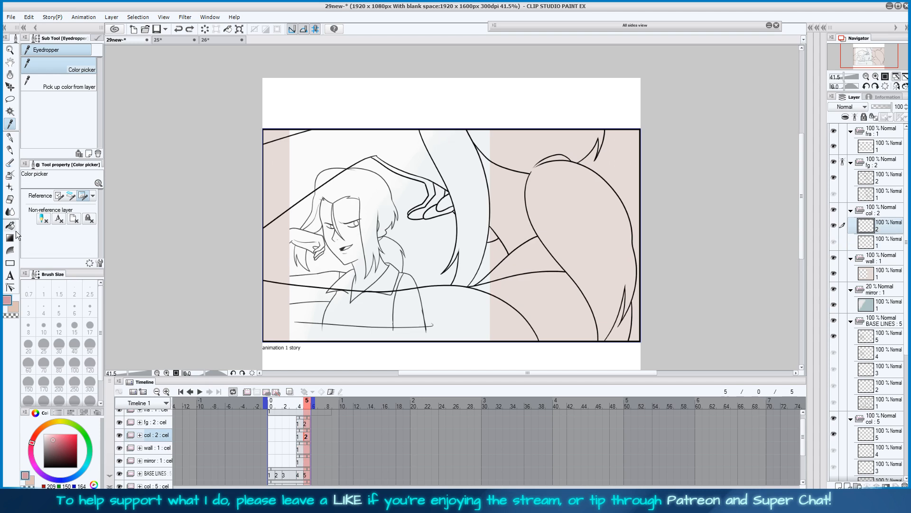
{"action": "left_click", "coordinate": [11, 226]}
{"action": "left_click", "coordinate": [534, 316]}
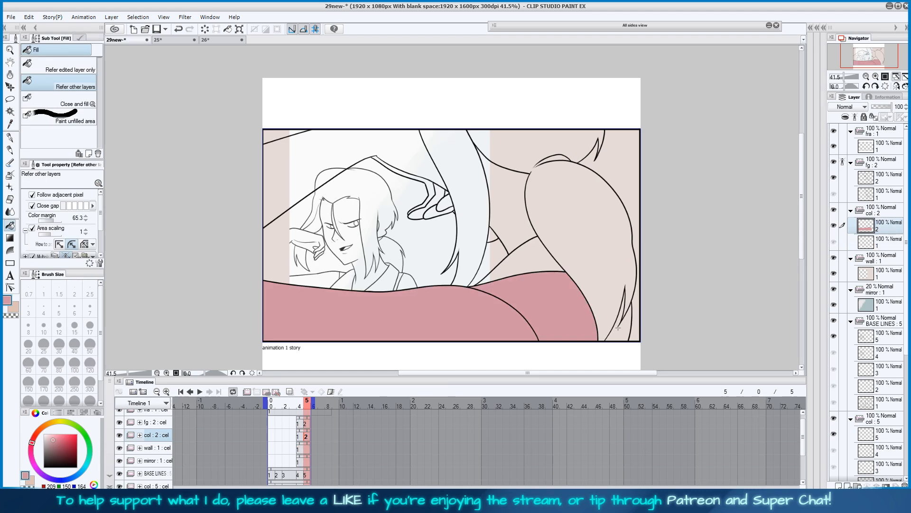
{"action": "key", "text": "ctrl+z"}
{"action": "key", "text": "u"}
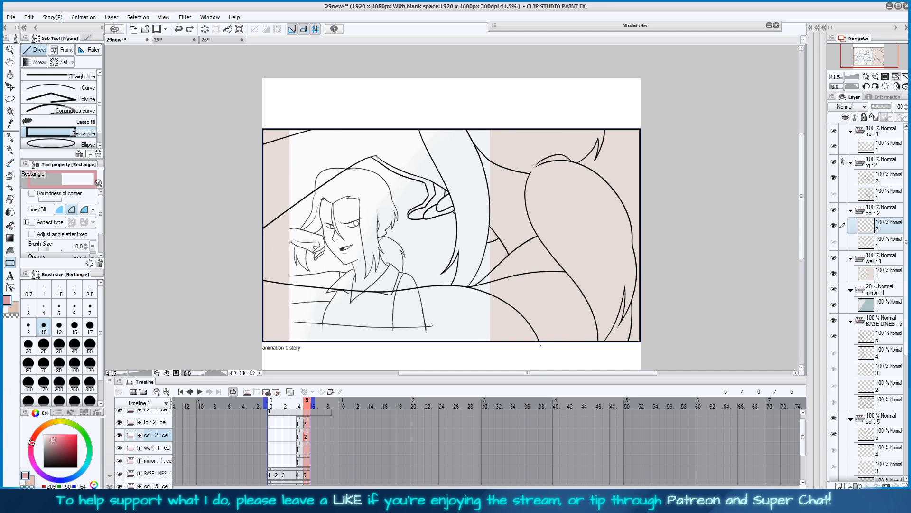
{"action": "left_click", "coordinate": [10, 225]}
{"action": "left_click", "coordinate": [583, 332]}
{"action": "left_click", "coordinate": [618, 336]}
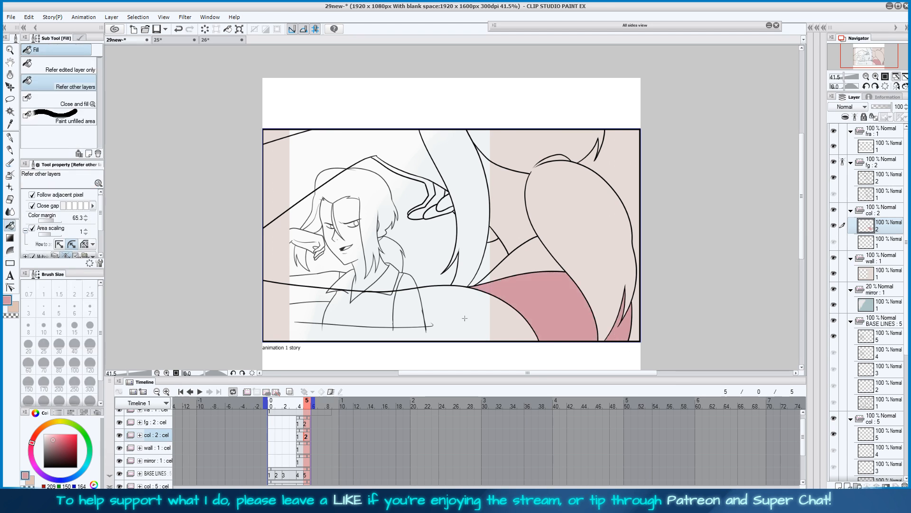
Fill the foreground woman's arms and neck with the sampled skin colour
{"action": "left_click", "coordinate": [14, 307]}
{"action": "left_click", "coordinate": [395, 331]}
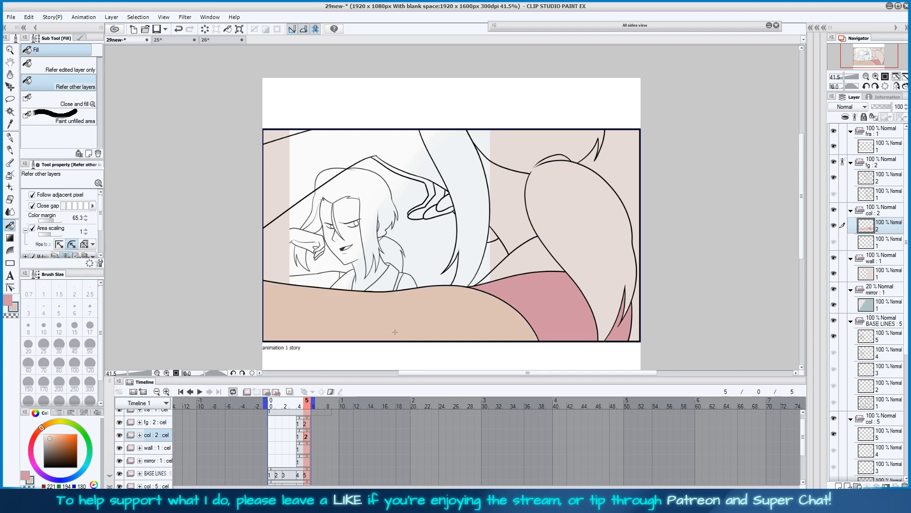
{"action": "left_click", "coordinate": [354, 150]}
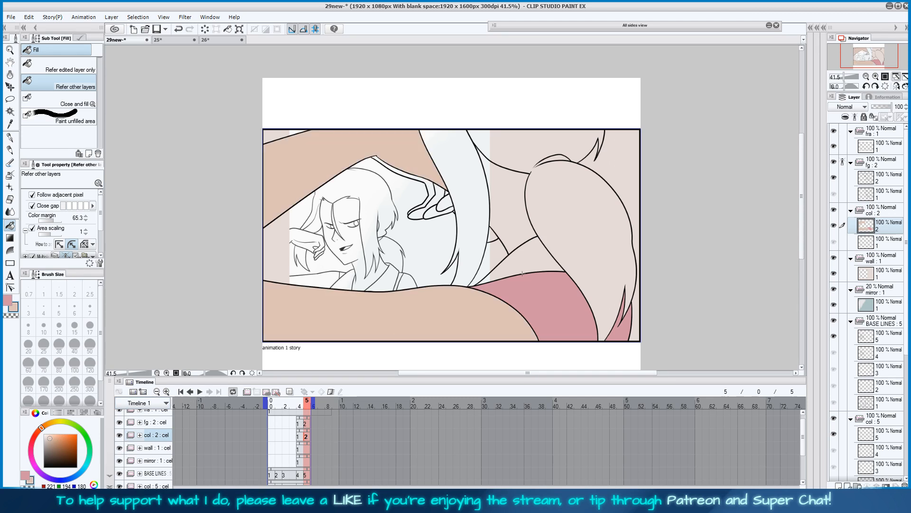
{"action": "left_click_drag", "start_coordinate": [522, 273], "coordinate": [508, 281]}
{"action": "left_click", "coordinate": [503, 234]}
{"action": "left_click", "coordinate": [479, 243]}
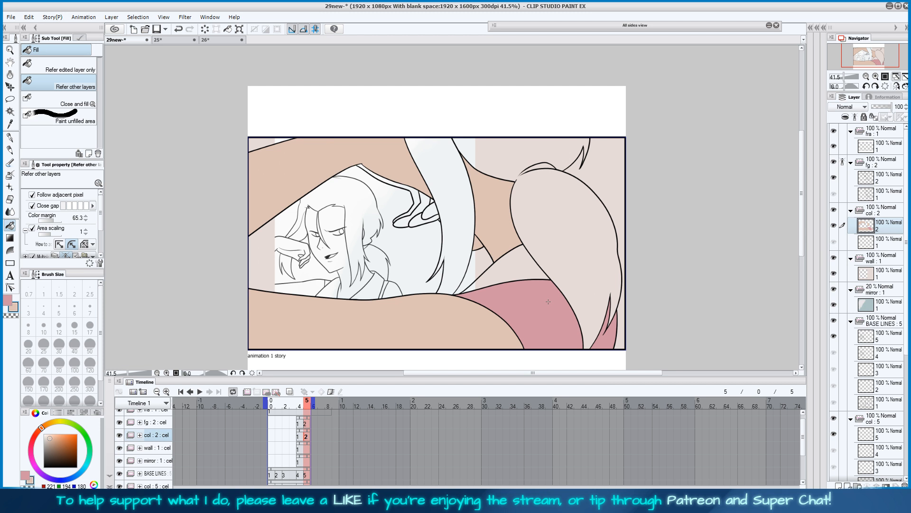
{"action": "left_click_drag", "start_coordinate": [545, 315], "coordinate": [528, 319]}
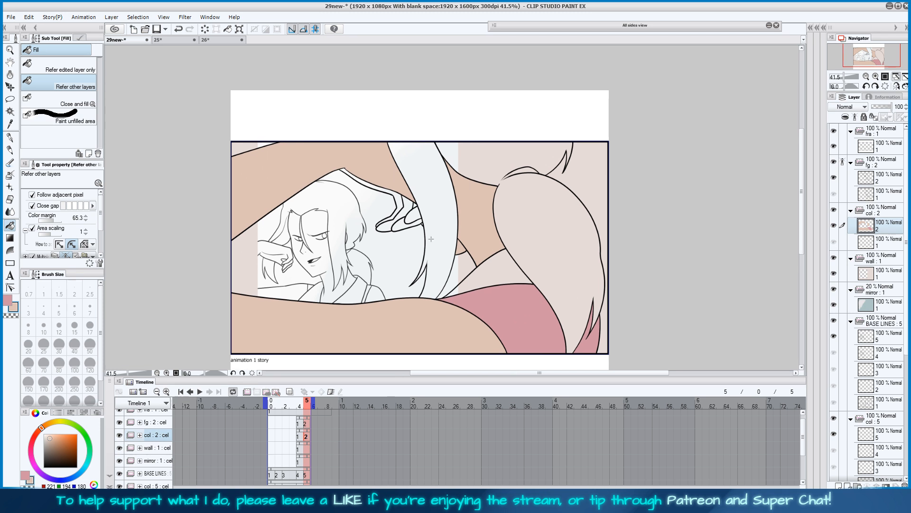
Sample the woman's shaded skin and dark brown hair colours from the first frame
{"action": "left_click", "coordinate": [272, 476]}
{"action": "key", "text": "i"}
{"action": "left_click", "coordinate": [262, 311]}
{"action": "left_click", "coordinate": [9, 299]}
{"action": "left_click", "coordinate": [417, 239]}
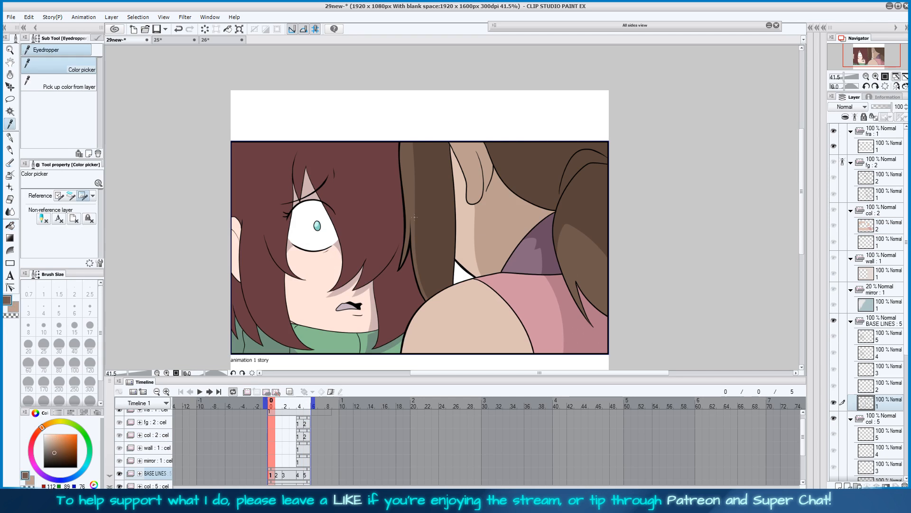
Fill the foreground woman's front hair lock, back of the head and ponytail dark brown on frame 5's col cel 2
{"action": "left_click", "coordinate": [306, 436]}
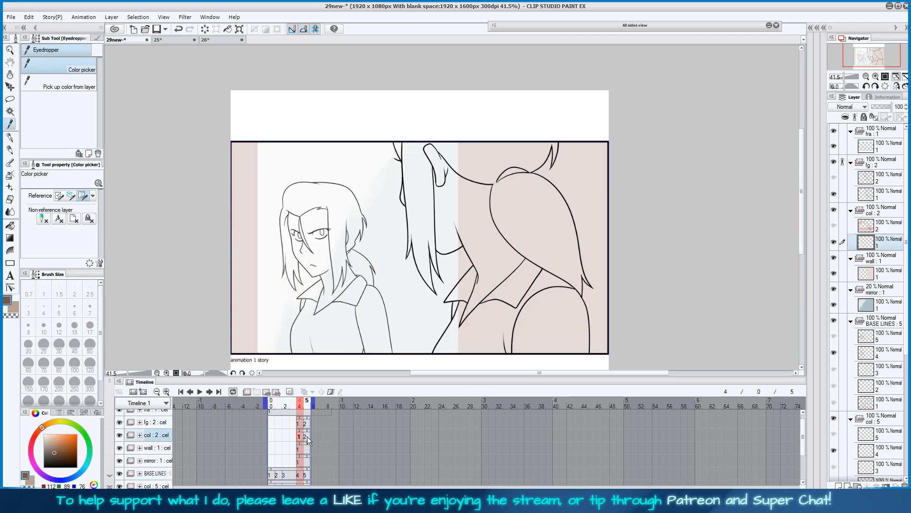
{"action": "left_click", "coordinate": [9, 225]}
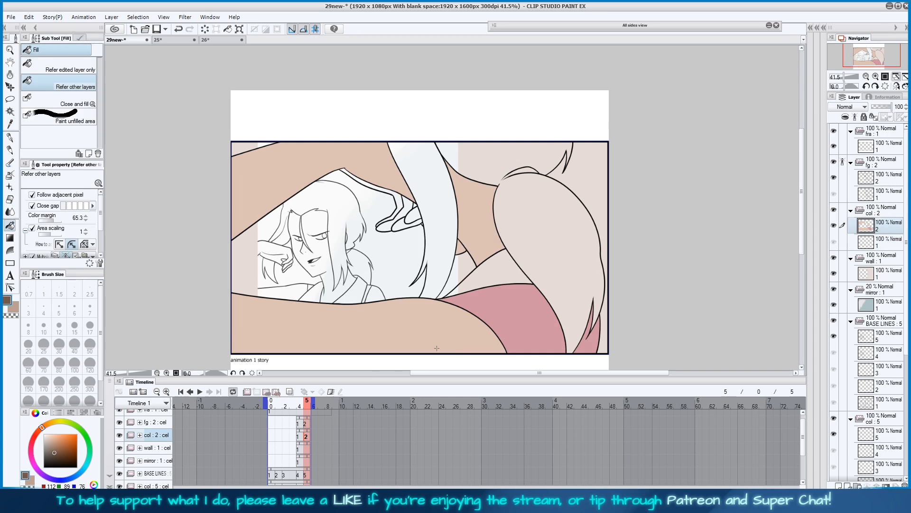
{"action": "left_click", "coordinate": [454, 244]}
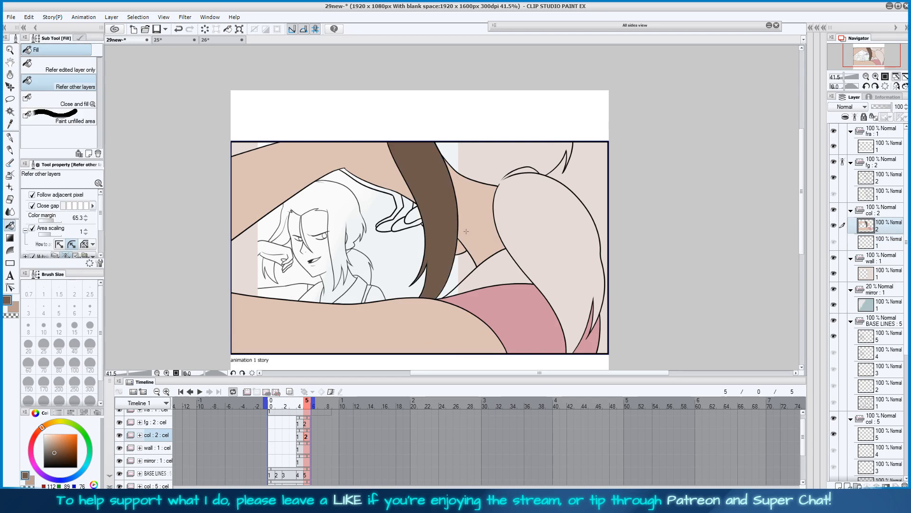
{"action": "left_click_drag", "start_coordinate": [520, 167], "coordinate": [503, 219]}
Fill the foreground woman's raised hand and fingers with the sampled shaded skin colour on frame 5's col cel 2
{"action": "left_click", "coordinate": [14, 308]}
{"action": "left_click", "coordinate": [381, 206]}
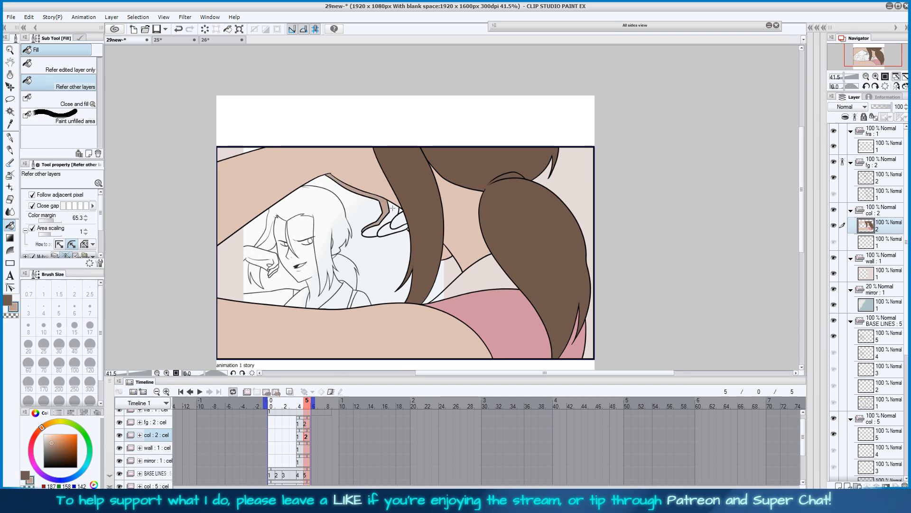
{"action": "left_click_drag", "start_coordinate": [398, 209], "coordinate": [408, 229]}
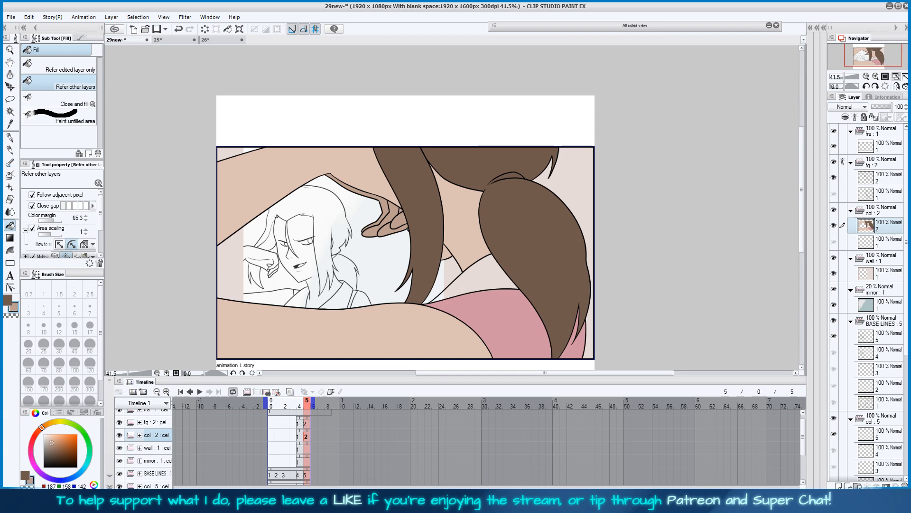
Switch to the Mapping pen at brush size 5 for drawing shadow edges on frame 5's col cel 2
{"action": "key", "text": "p"}
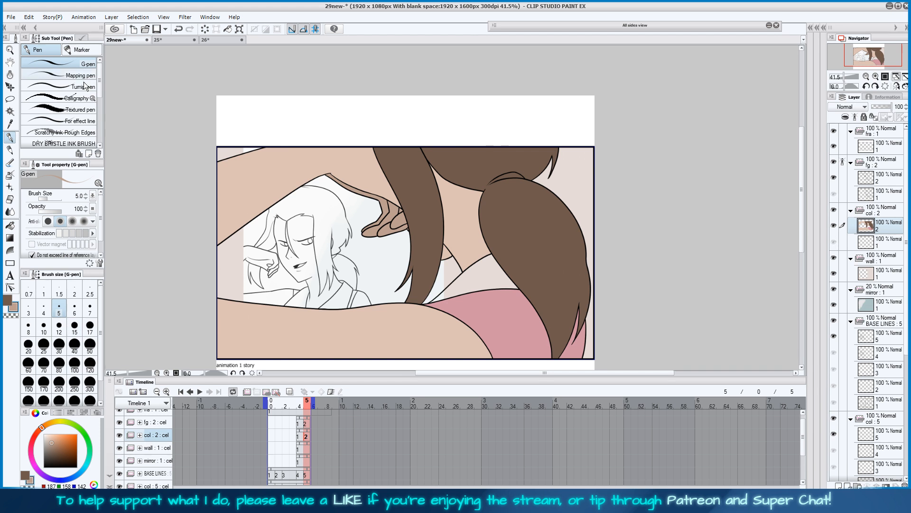
{"action": "left_click", "coordinate": [80, 75]}
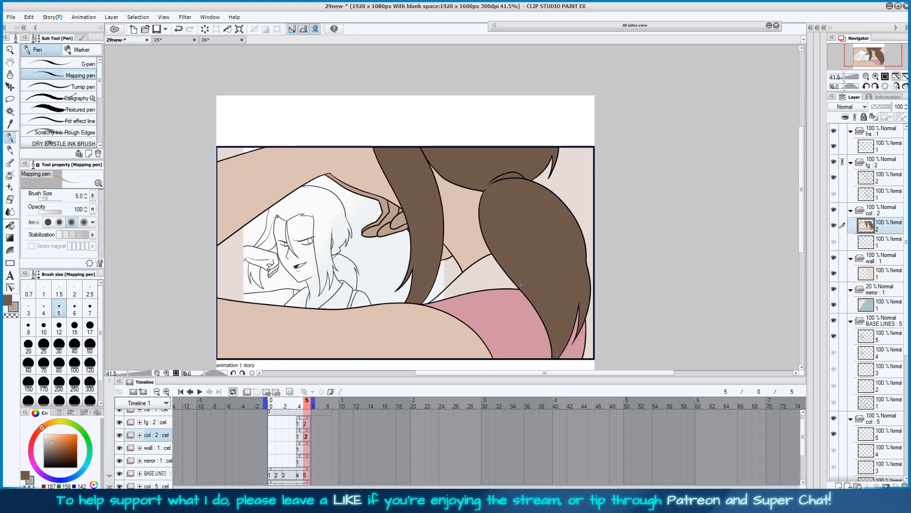
{"action": "left_click_drag", "start_coordinate": [525, 277], "coordinate": [523, 271]}
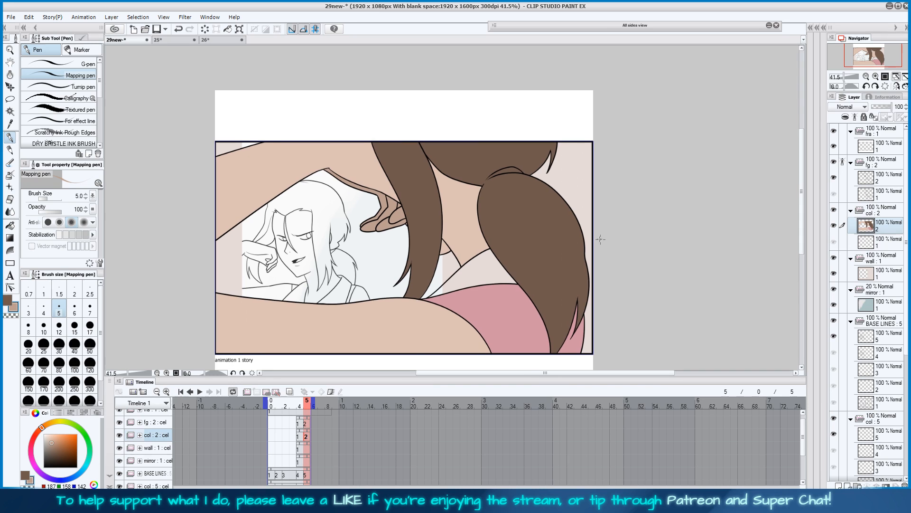
{"action": "left_click_drag", "start_coordinate": [603, 236], "coordinate": [609, 232]}
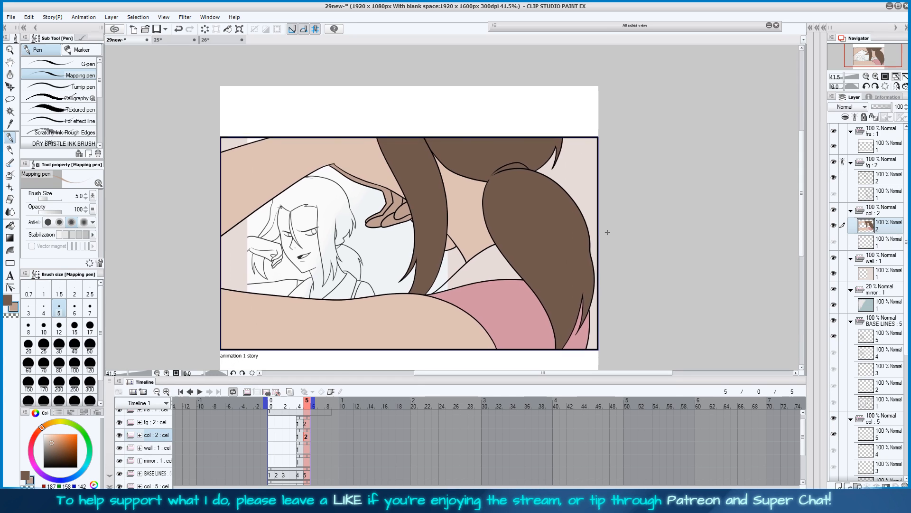
{"action": "key", "text": "ctrl+plus"}
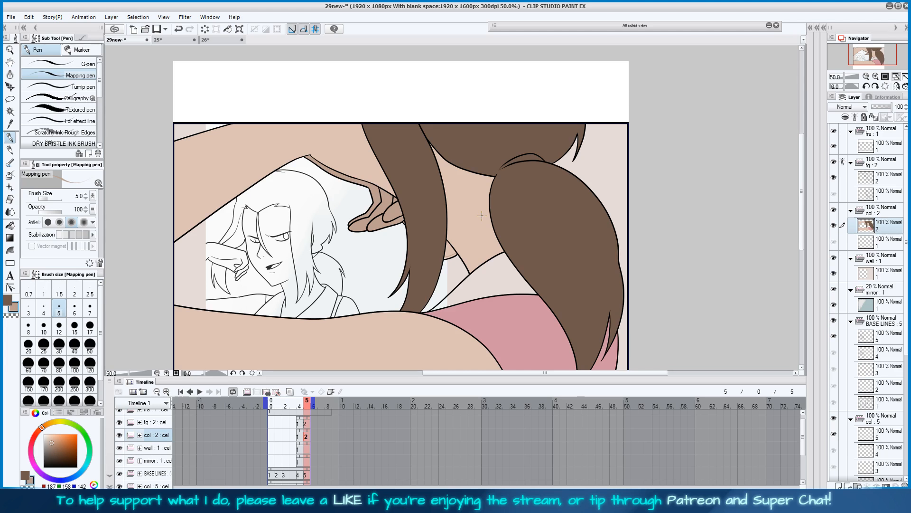
{"action": "left_click", "coordinate": [9, 225]}
{"action": "left_click", "coordinate": [449, 248]}
{"action": "left_click_drag", "start_coordinate": [489, 325], "coordinate": [451, 332]}
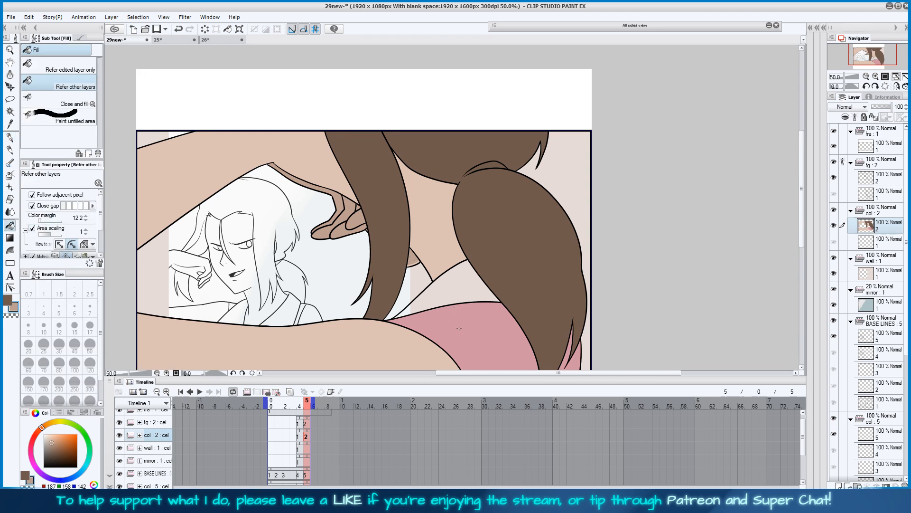
{"action": "left_click", "coordinate": [9, 137]}
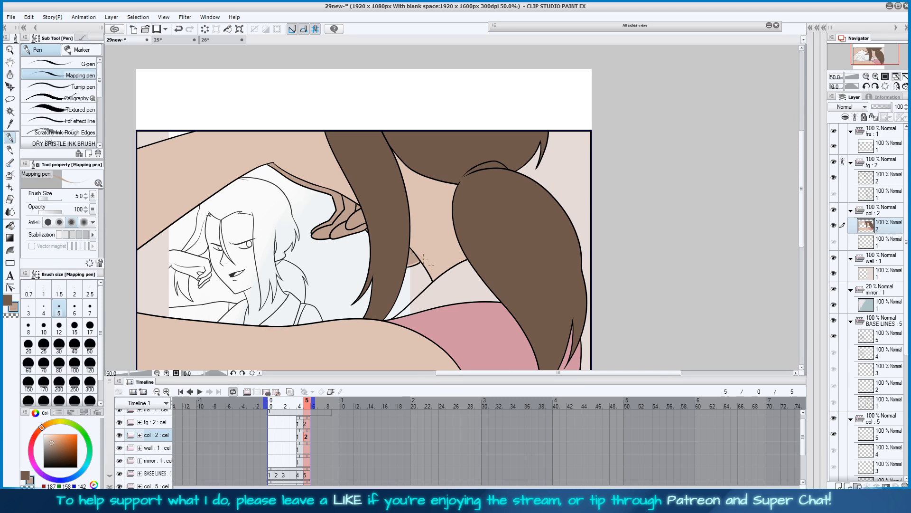
{"action": "key", "text": "ctrl+z"}
{"action": "left_click_drag", "start_coordinate": [411, 248], "coordinate": [433, 279]}
{"action": "key", "text": "ctrl+z"}
{"action": "mouse_move", "coordinate": [441, 256]}
{"action": "left_mouse_down"}
{"action": "mouse_move", "coordinate": [442, 228]}
{"action": "mouse_move", "coordinate": [442, 269]}
{"action": "mouse_move", "coordinate": [443, 249]}
{"action": "mouse_move", "coordinate": [451, 267]}
{"action": "left_mouse_up"}
{"action": "key", "text": "ctrl+z"}
Fill the foreground woman's whole neck with the shaded skin colour
{"action": "left_click", "coordinate": [10, 225]}
{"action": "left_click", "coordinate": [457, 270]}
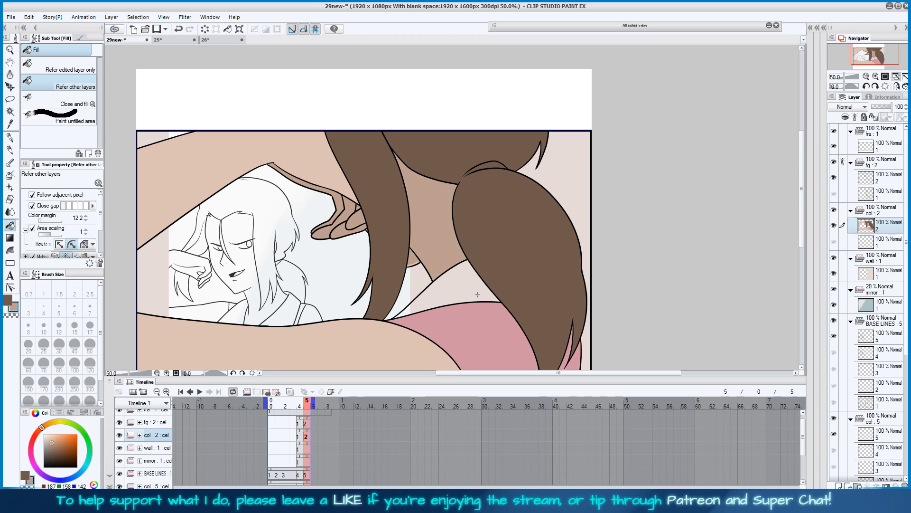
{"action": "left_click_drag", "start_coordinate": [482, 337], "coordinate": [496, 326]}
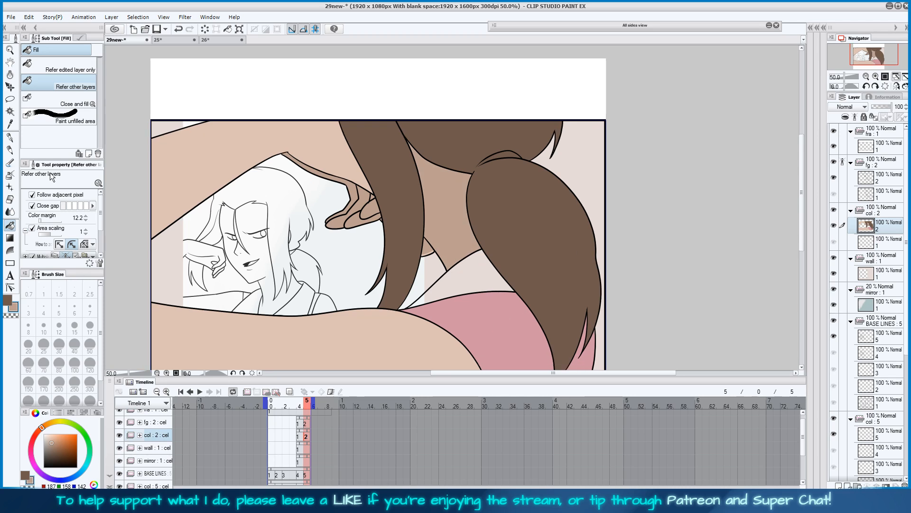
Draw a shadow edge along the upper side of the woman's raised arm with the Mapping pen in shaded skin colour
{"action": "left_click", "coordinate": [10, 137]}
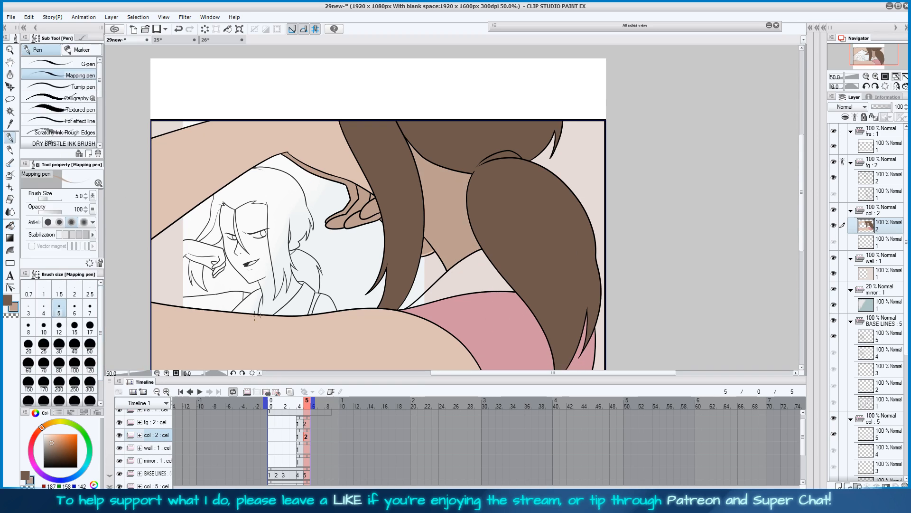
{"action": "left_click_drag", "start_coordinate": [373, 325], "coordinate": [391, 330]}
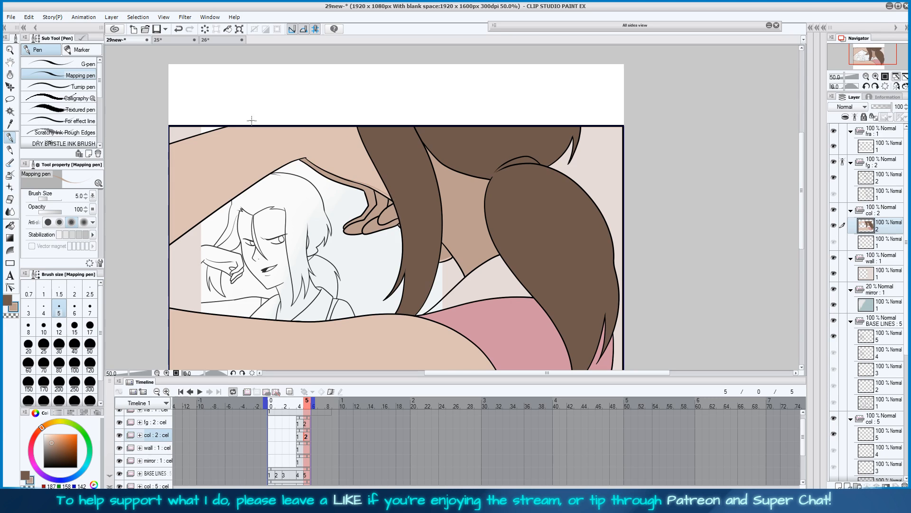
{"action": "key", "text": "ctrl+z"}
{"action": "left_click_drag", "start_coordinate": [320, 100], "coordinate": [145, 157]}
{"action": "key", "text": "ctrl+z"}
{"action": "left_click_drag", "start_coordinate": [210, 136], "coordinate": [284, 111]}
Draw a long shadow edge just below the upper outline of the woman's lower arm and shoulder
{"action": "left_click_drag", "start_coordinate": [456, 296], "coordinate": [452, 258]}
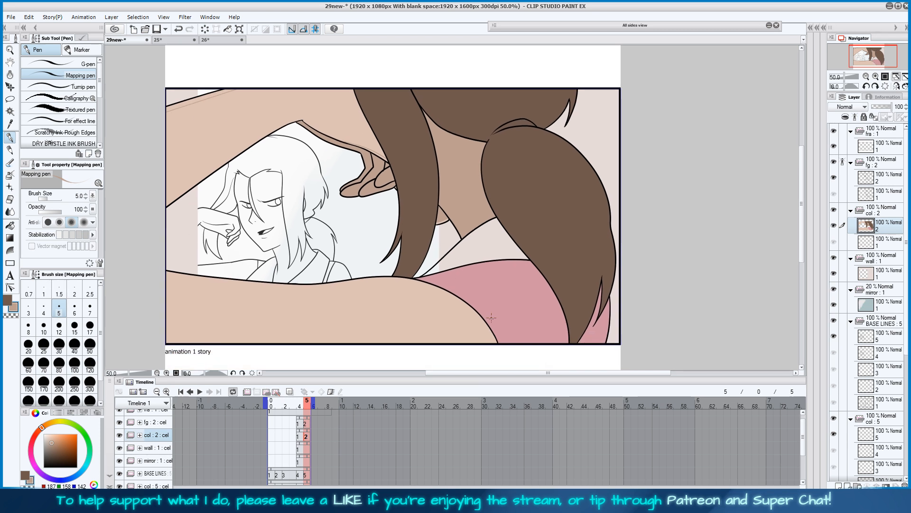
{"action": "mouse_move", "coordinate": [471, 305]}
{"action": "left_mouse_down"}
{"action": "mouse_move", "coordinate": [395, 293]}
{"action": "mouse_move", "coordinate": [196, 297]}
{"action": "left_mouse_up"}
{"action": "key", "text": "ctrl+z"}
{"action": "mouse_move", "coordinate": [468, 304]}
{"action": "left_mouse_down"}
{"action": "mouse_move", "coordinate": [427, 293]}
{"action": "mouse_move", "coordinate": [197, 280]}
{"action": "left_mouse_up"}
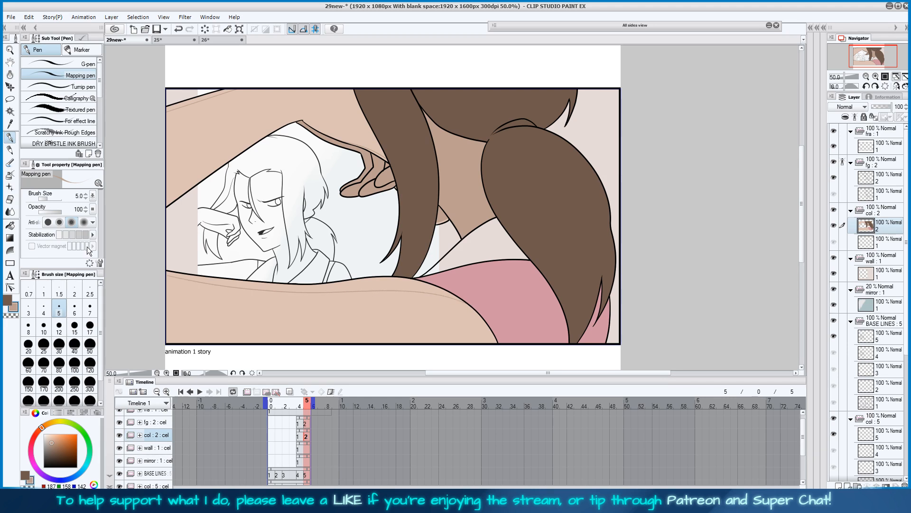
Fill the areas below the shadow edges on the lower arm and raised arm with the shaded skin colour
{"action": "key", "text": "g"}
{"action": "left_click", "coordinate": [466, 315]}
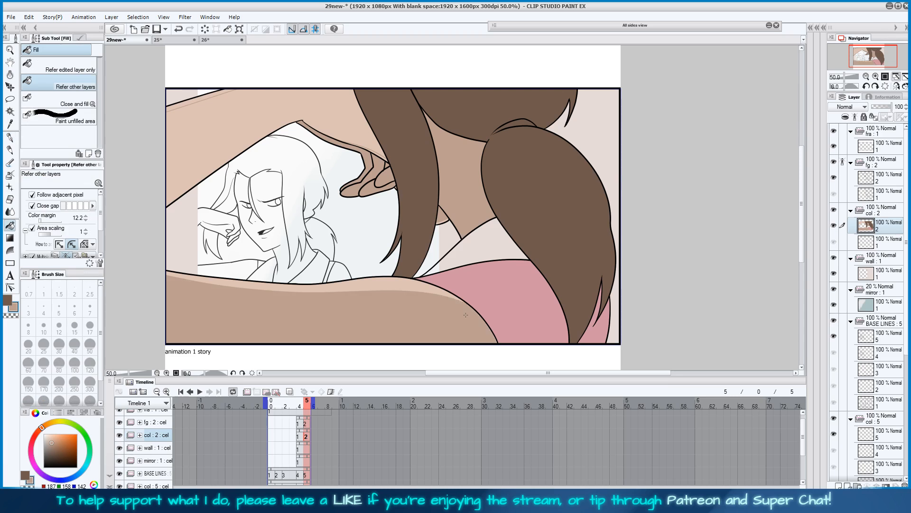
{"action": "left_click", "coordinate": [262, 137]}
{"action": "left_click_drag", "start_coordinate": [505, 325], "coordinate": [473, 329]}
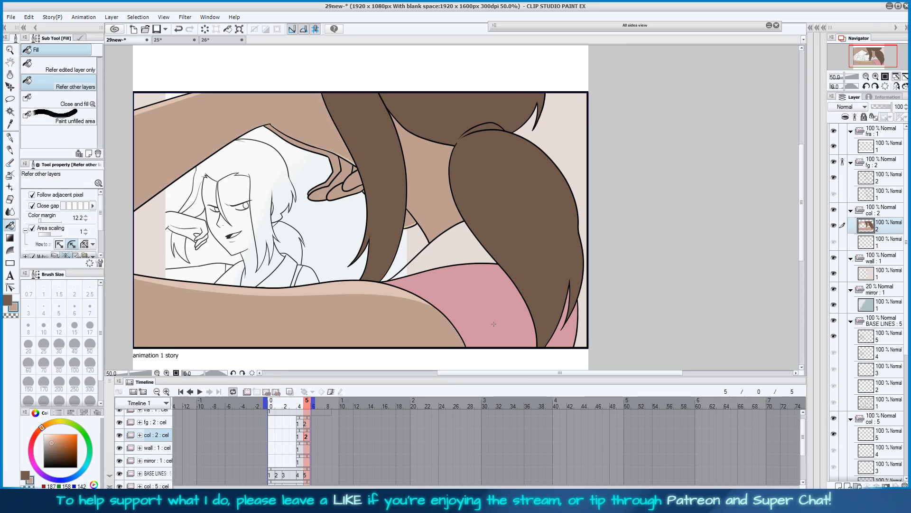
Sample the shaded purple of the foreground woman's collar from the first frame as the main colour
{"action": "left_click", "coordinate": [211, 40]}
{"action": "key", "text": "i"}
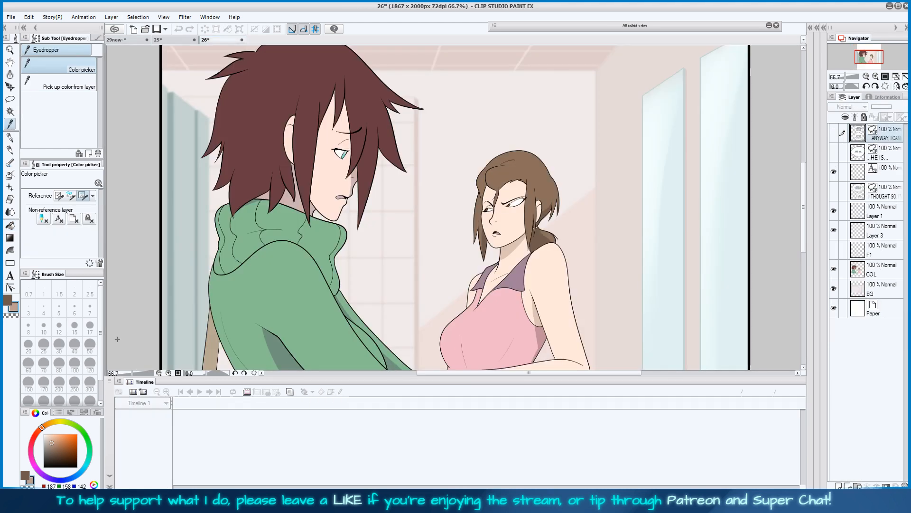
{"action": "left_click", "coordinate": [169, 40]}
{"action": "left_click", "coordinate": [130, 42]}
{"action": "left_click", "coordinate": [272, 463]}
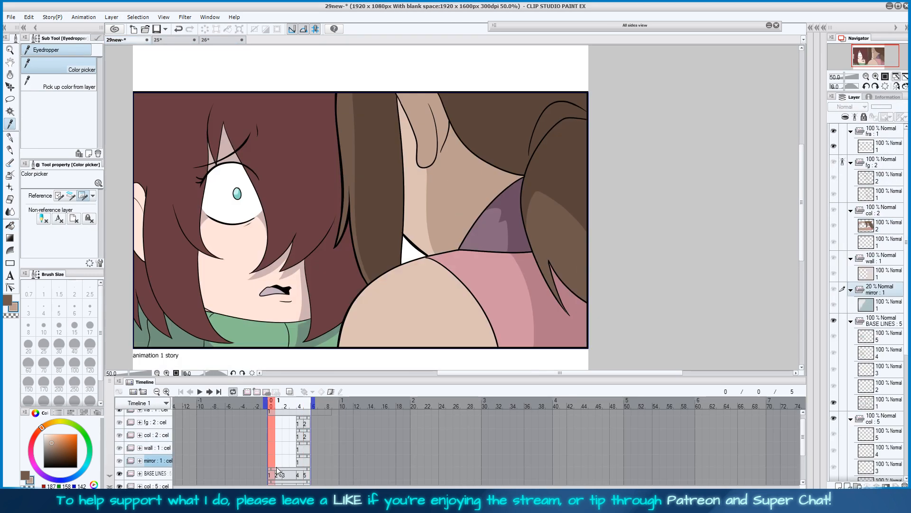
{"action": "left_click", "coordinate": [495, 236]}
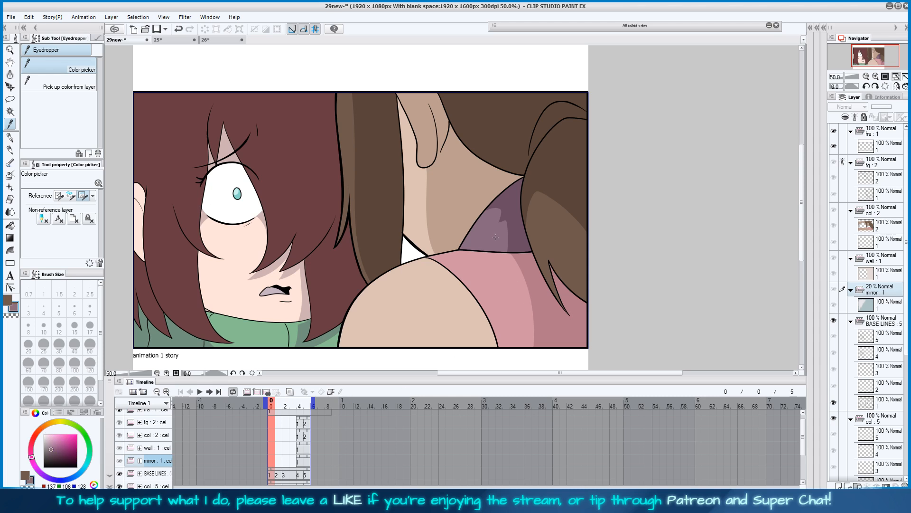
{"action": "left_click", "coordinate": [7, 300]}
Fill the foreground woman's collar with the sampled dark purple on frame 5's col cel 2
{"action": "left_click", "coordinate": [300, 436]}
{"action": "left_click", "coordinate": [308, 437]}
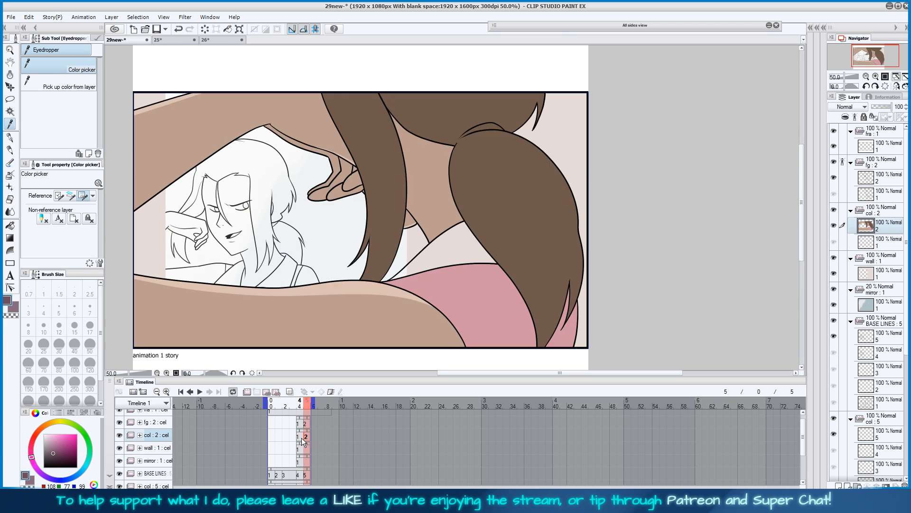
{"action": "left_click", "coordinate": [9, 225]}
{"action": "left_click", "coordinate": [470, 261]}
{"action": "left_click_drag", "start_coordinate": [497, 318], "coordinate": [502, 320]}
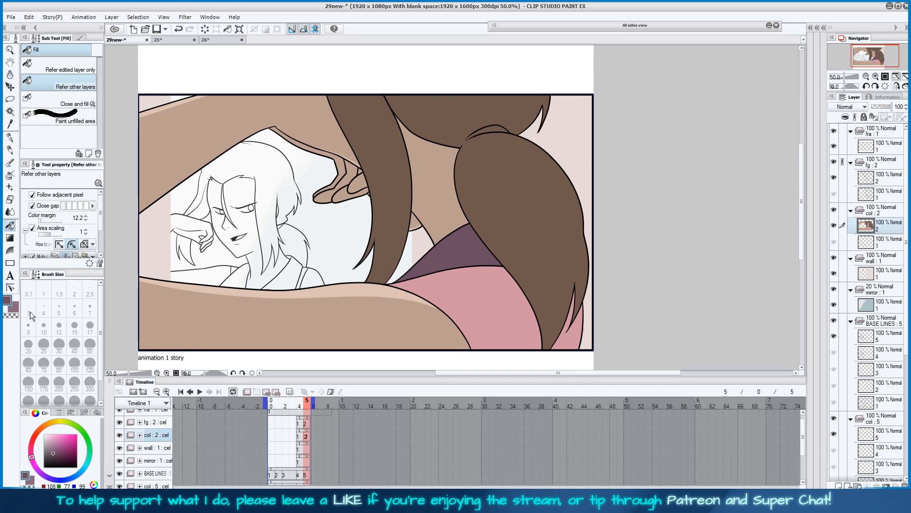
Sample the top's shaded pink from the first frame and draw a curved shadow edge across the top on frame 5's col cel 2
{"action": "left_click", "coordinate": [271, 475]}
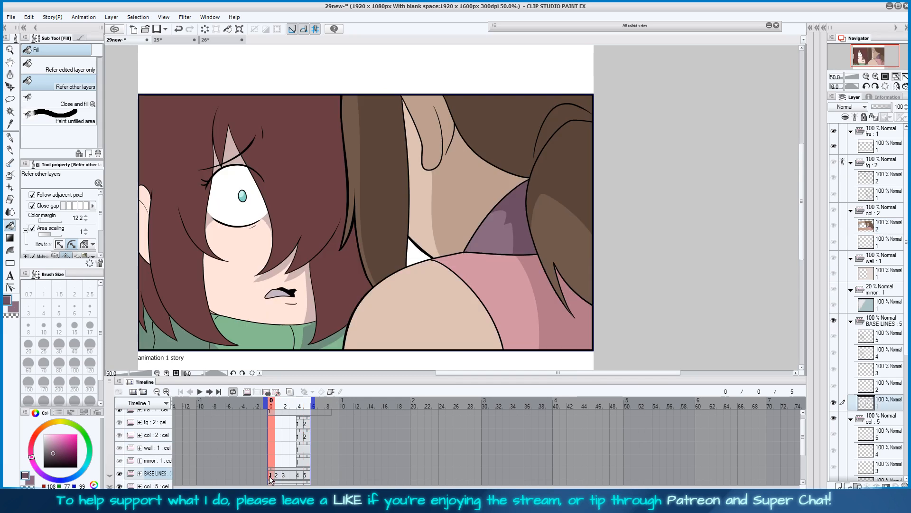
{"action": "left_click", "coordinate": [10, 124]}
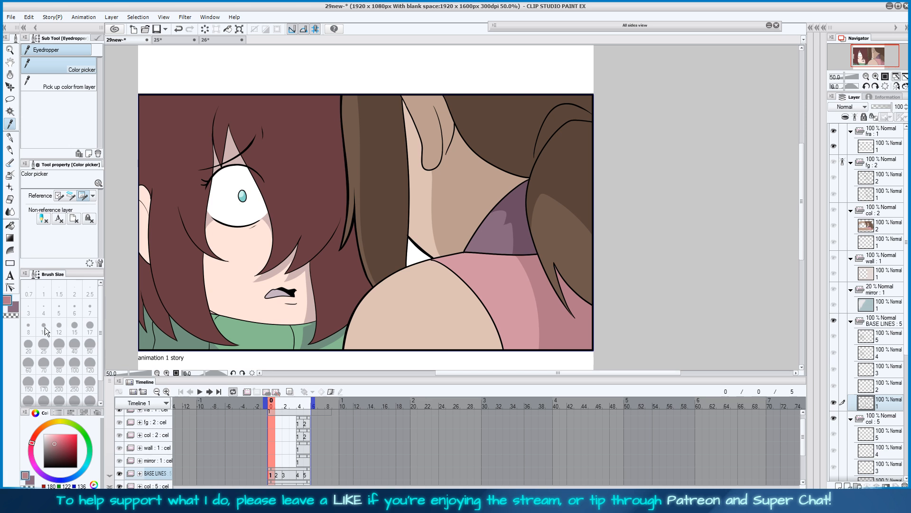
{"action": "left_click", "coordinate": [300, 437]}
{"action": "left_click", "coordinate": [305, 437]}
{"action": "key", "text": "p"}
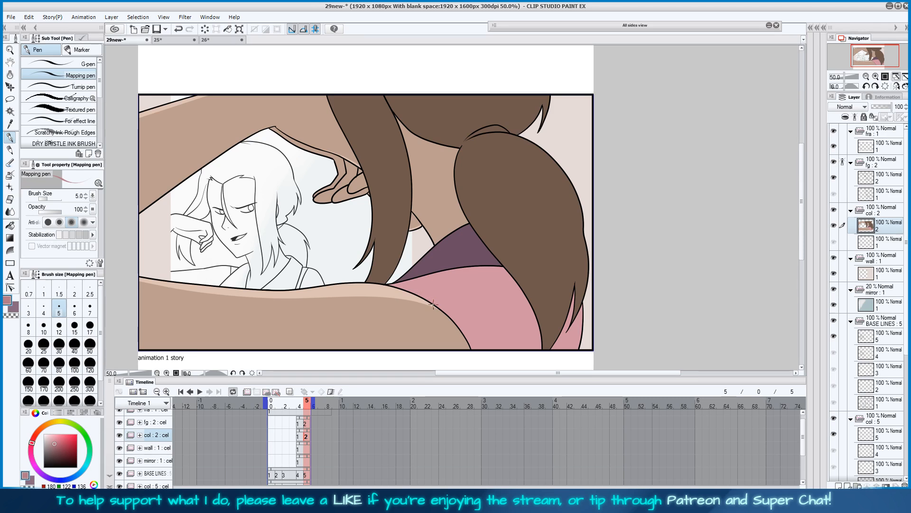
{"action": "mouse_move", "coordinate": [443, 300]}
{"action": "left_mouse_down"}
{"action": "mouse_move", "coordinate": [449, 279]}
{"action": "mouse_move", "coordinate": [489, 264]}
{"action": "left_mouse_up"}
{"action": "left_click", "coordinate": [9, 225]}
{"action": "left_click", "coordinate": [354, 303]}
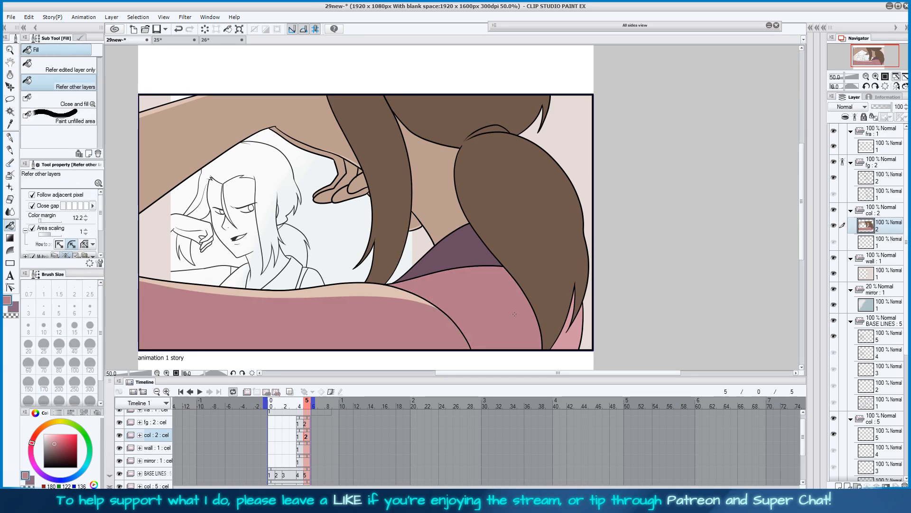
{"action": "key", "text": "ctrl+z"}
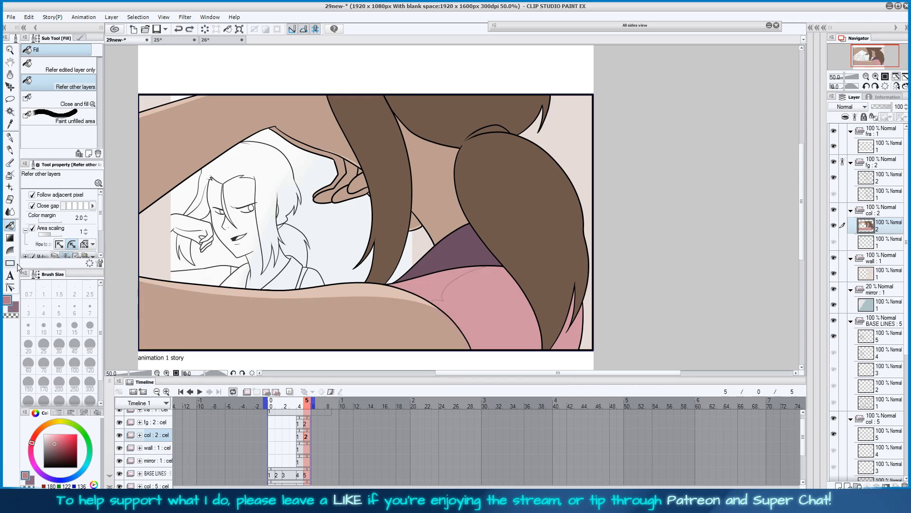
With the fill's color margin at 2.0, fill the top's shadow area and the part behind the ponytail with shaded pink
{"action": "left_click", "coordinate": [9, 262]}
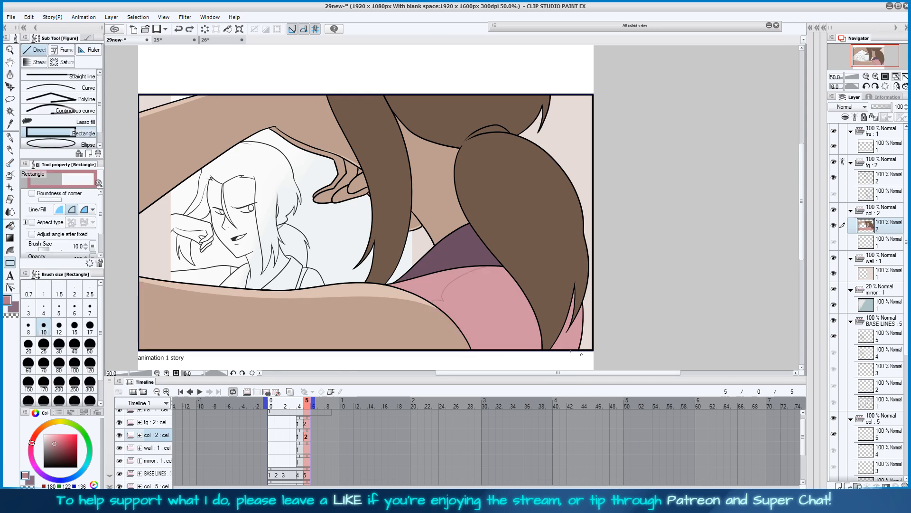
{"action": "left_click", "coordinate": [10, 225]}
{"action": "left_click", "coordinate": [468, 305]}
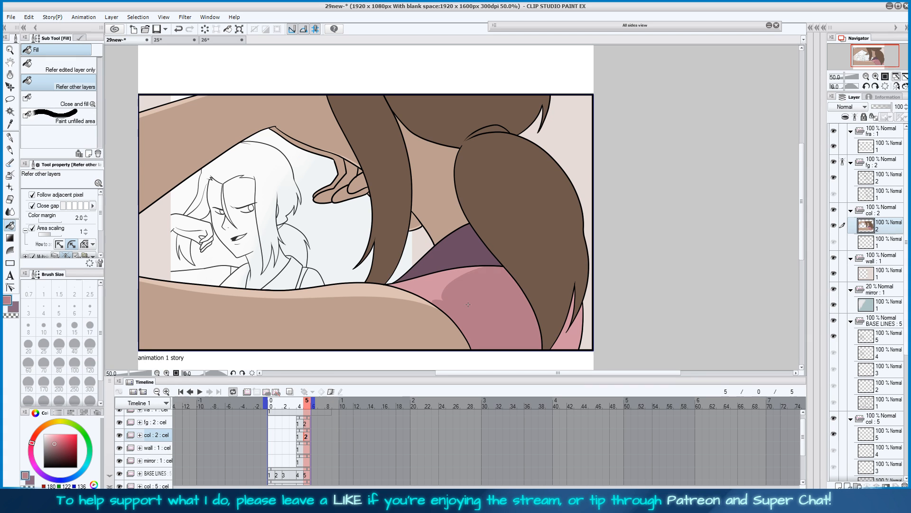
{"action": "left_click", "coordinate": [568, 335]}
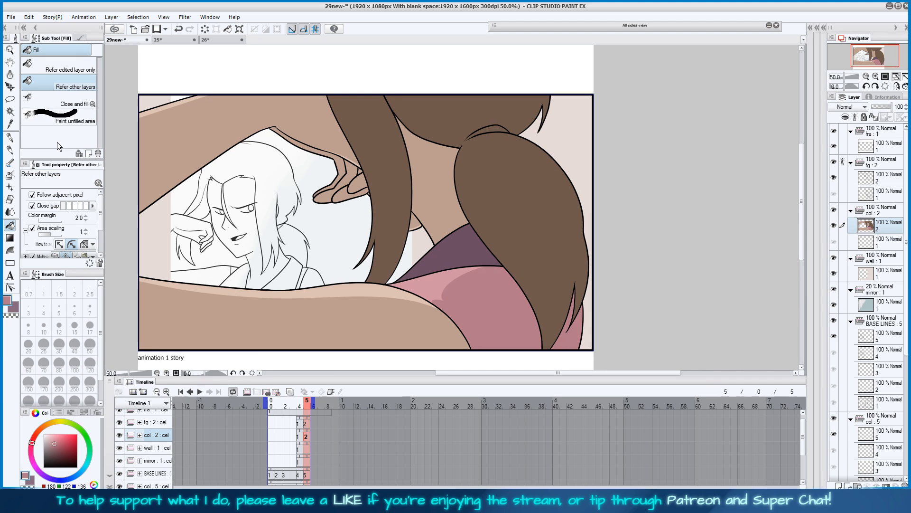
{"action": "left_click", "coordinate": [10, 124]}
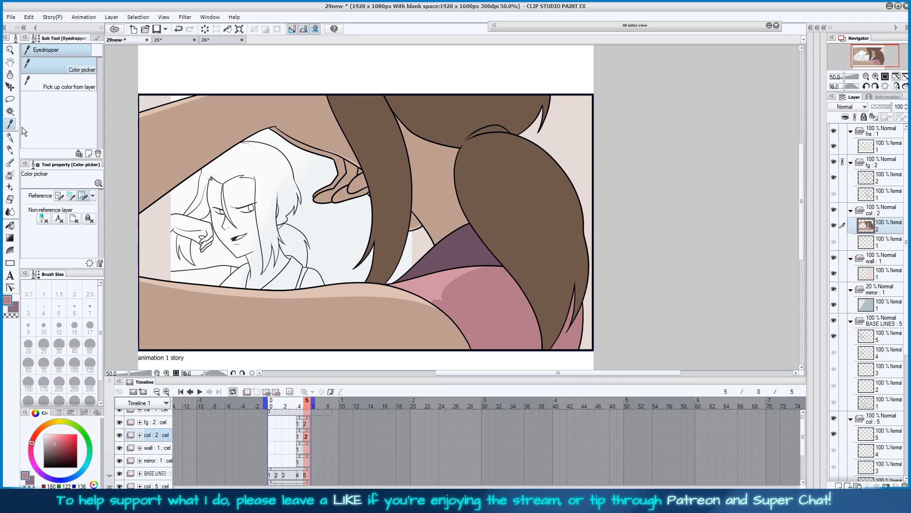
{"action": "left_click", "coordinate": [271, 439]}
{"action": "left_click", "coordinate": [137, 311]}
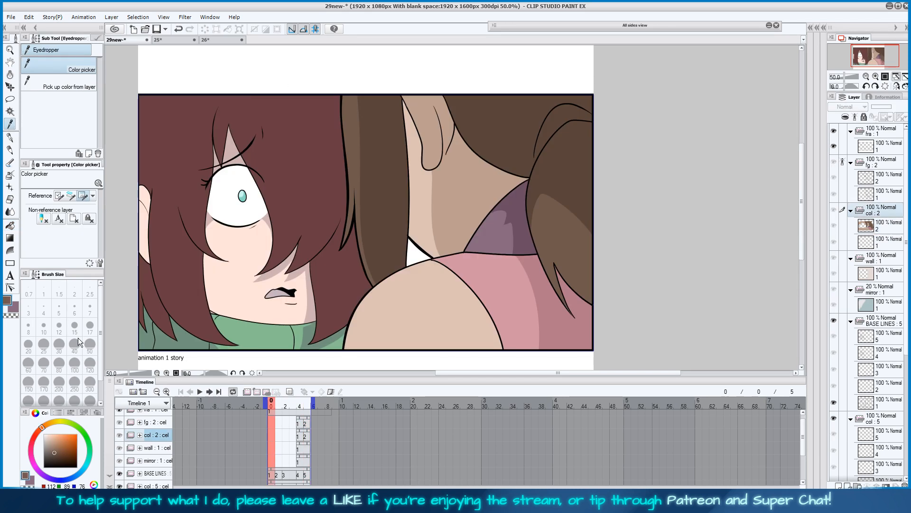
{"action": "left_click", "coordinate": [304, 437]}
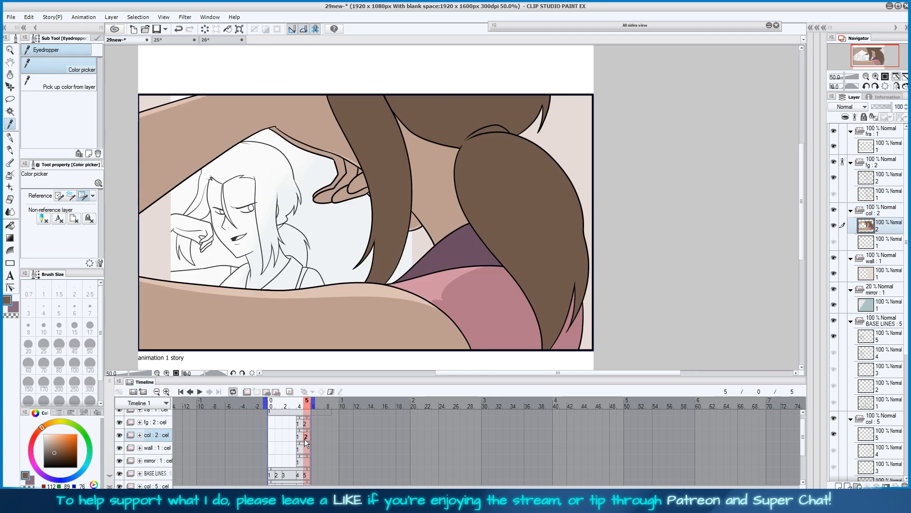
{"action": "left_click", "coordinate": [10, 137]}
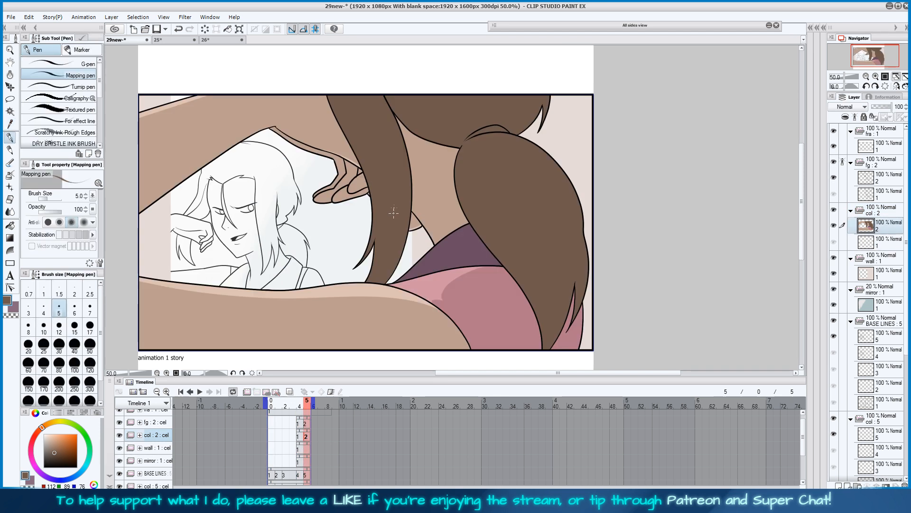
Sample the hair's shaded brown from the first frame and draw size 7 shadow edges along the ponytail and head on frame 5's col cel 2
{"action": "left_click", "coordinate": [272, 453]}
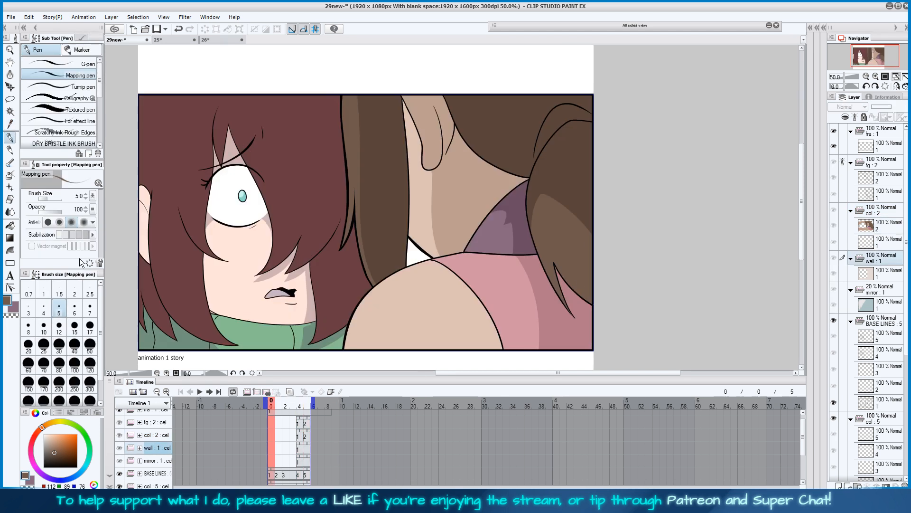
{"action": "left_click", "coordinate": [9, 123]}
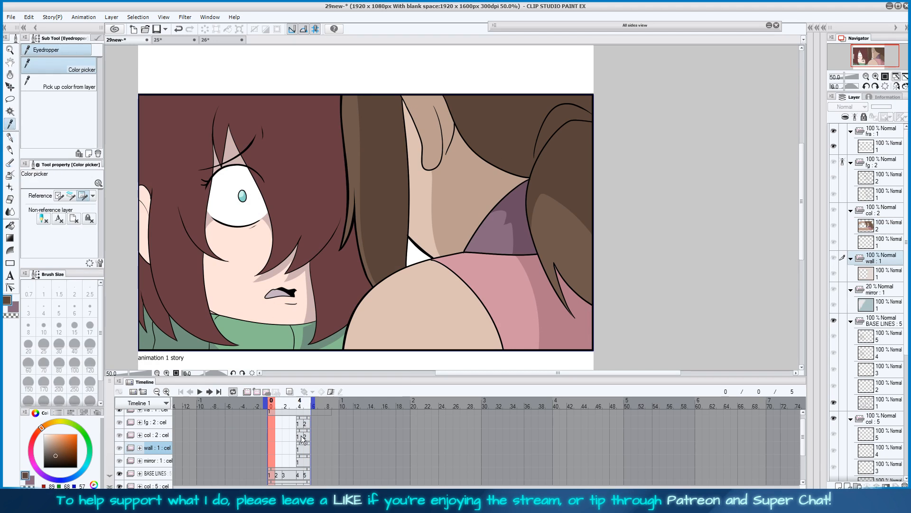
{"action": "left_click", "coordinate": [305, 437]}
{"action": "left_click", "coordinate": [9, 138]}
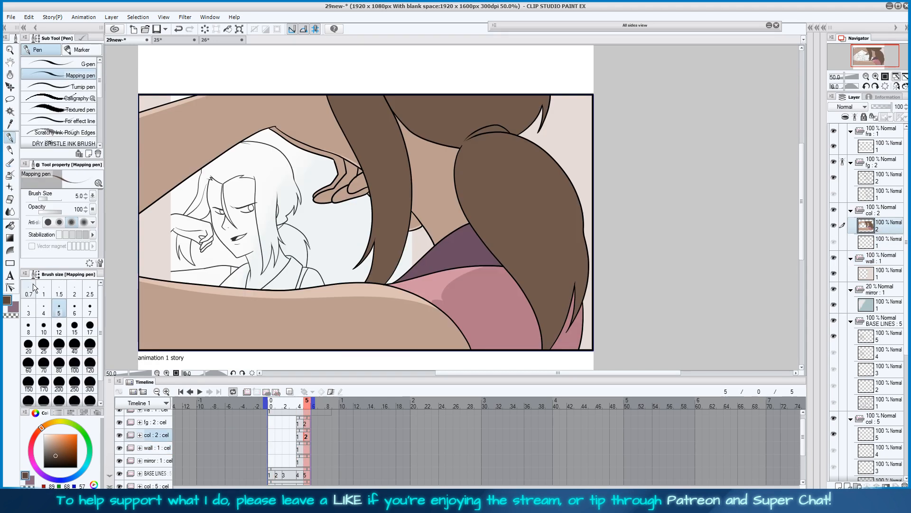
{"action": "left_click", "coordinate": [90, 307]}
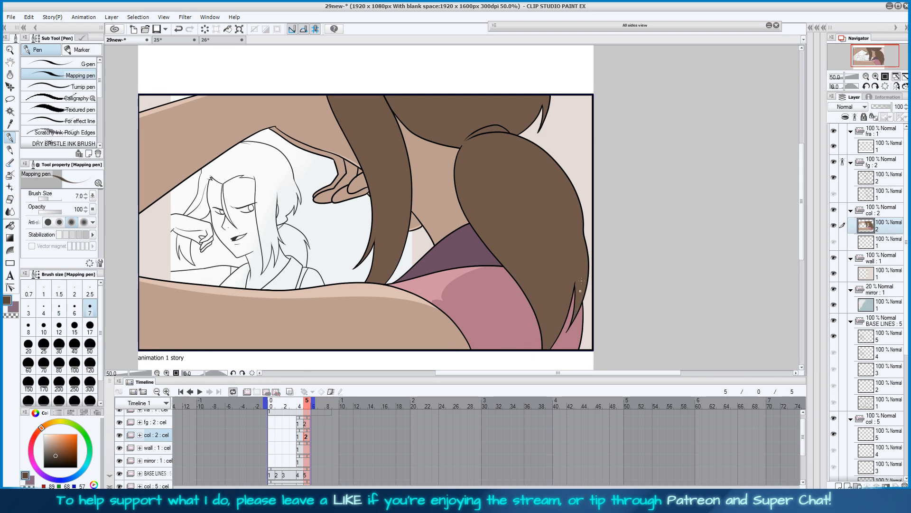
{"action": "mouse_move", "coordinate": [580, 227]}
{"action": "left_mouse_down"}
{"action": "mouse_move", "coordinate": [573, 193]}
{"action": "mouse_move", "coordinate": [546, 159]}
{"action": "mouse_move", "coordinate": [509, 136]}
{"action": "mouse_move", "coordinate": [539, 96]}
{"action": "left_mouse_up"}
Fill the shadow areas of the ponytail and the back of the head with shaded brown and save the file
{"action": "left_click", "coordinate": [13, 224]}
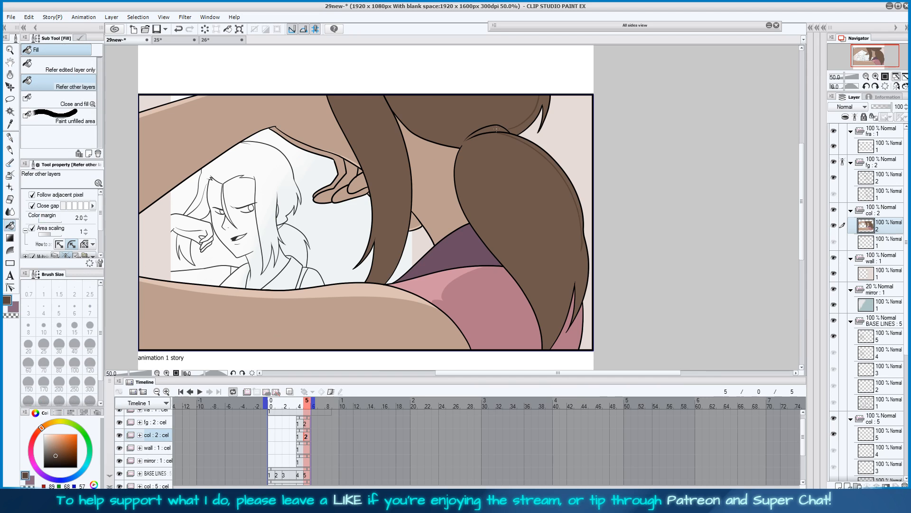
{"action": "left_click", "coordinate": [540, 301]}
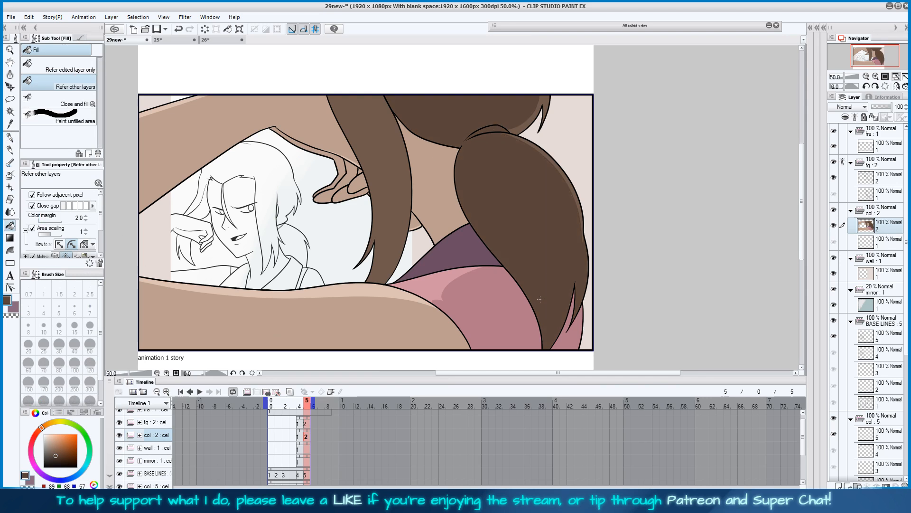
{"action": "left_click_drag", "start_coordinate": [541, 301], "coordinate": [557, 307]}
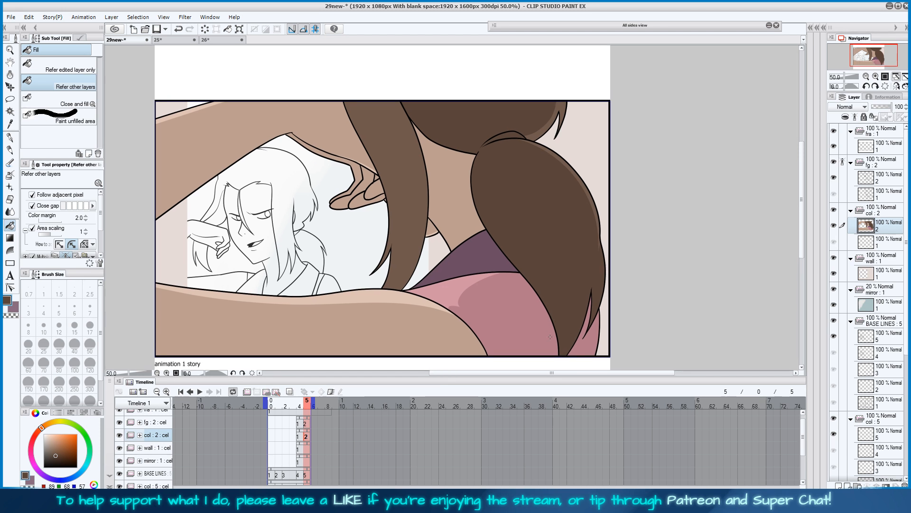
{"action": "key", "text": "ctrl+s"}
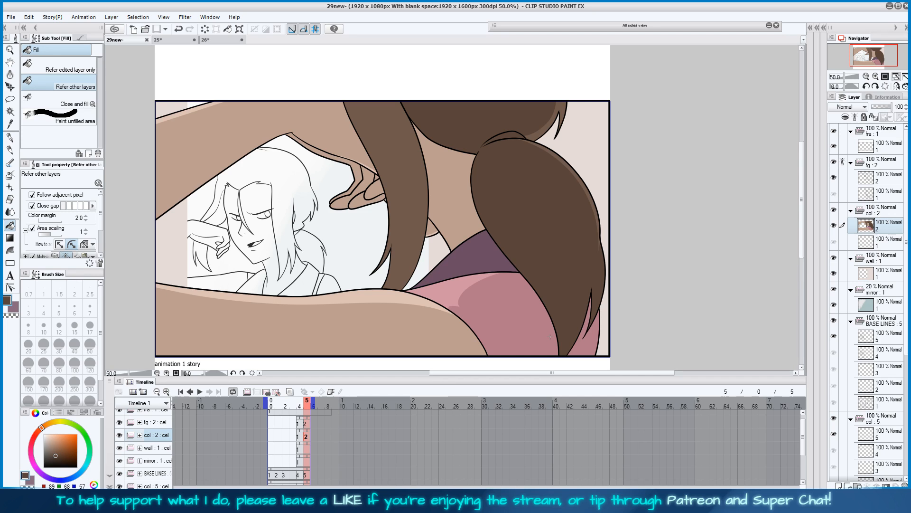
{"action": "left_click_drag", "start_coordinate": [801, 216], "coordinate": [802, 213]}
{"action": "left_click_drag", "start_coordinate": [651, 296], "coordinate": [668, 284]}
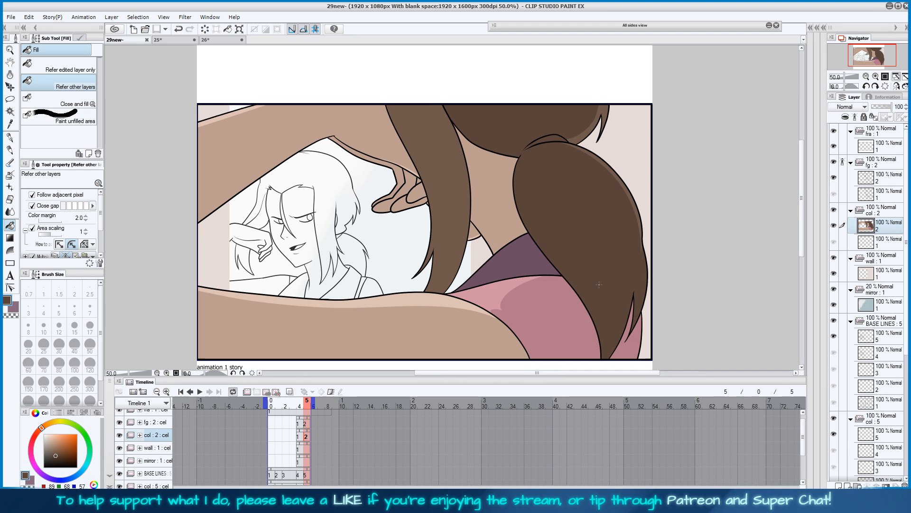
{"action": "left_click", "coordinate": [223, 41]}
{"action": "key", "text": "i"}
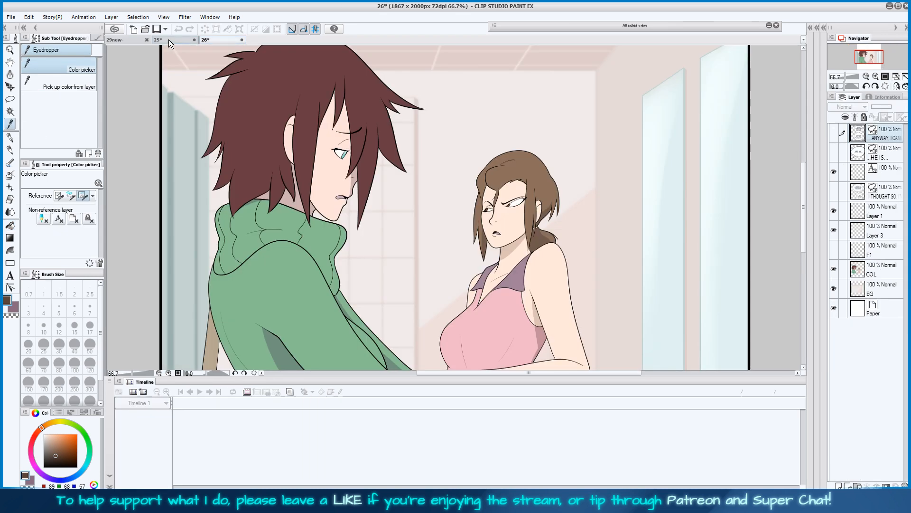
{"action": "left_click", "coordinate": [132, 39]}
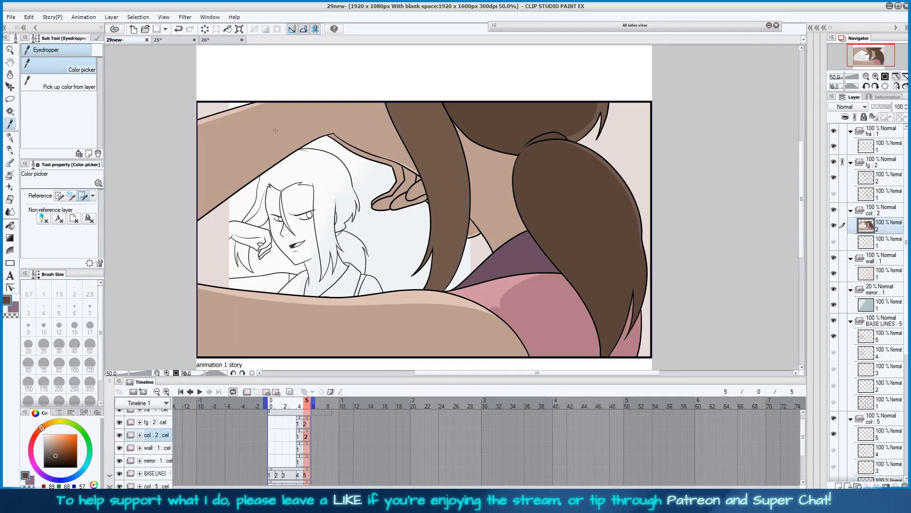
Set the BASE LINES folder as the reference layer and make frame 5's cel in the col : 5 folder active
{"action": "left_click", "coordinate": [304, 437]}
{"action": "scroll", "coordinate": [802, 440], "scroll_direction": "down", "scroll_amount": 1}
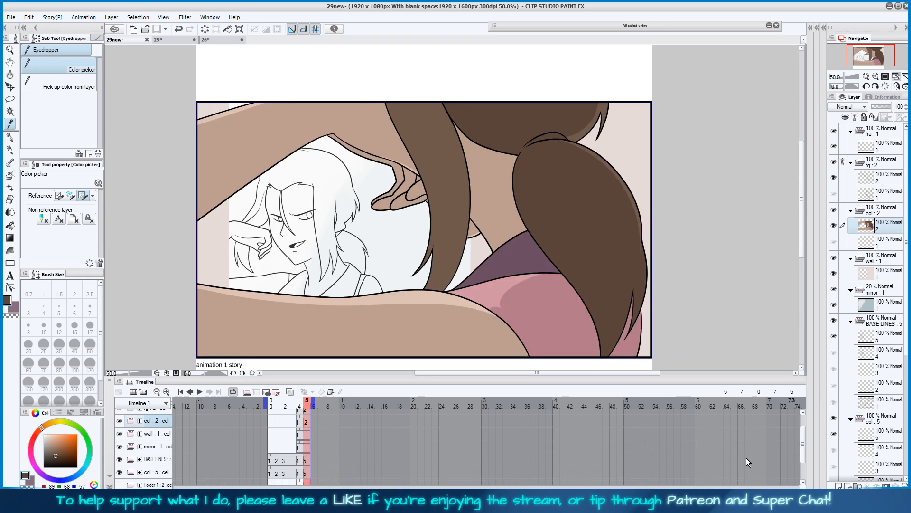
{"action": "left_click", "coordinate": [301, 461]}
{"action": "left_click", "coordinate": [301, 473]}
{"action": "left_click", "coordinate": [306, 474]}
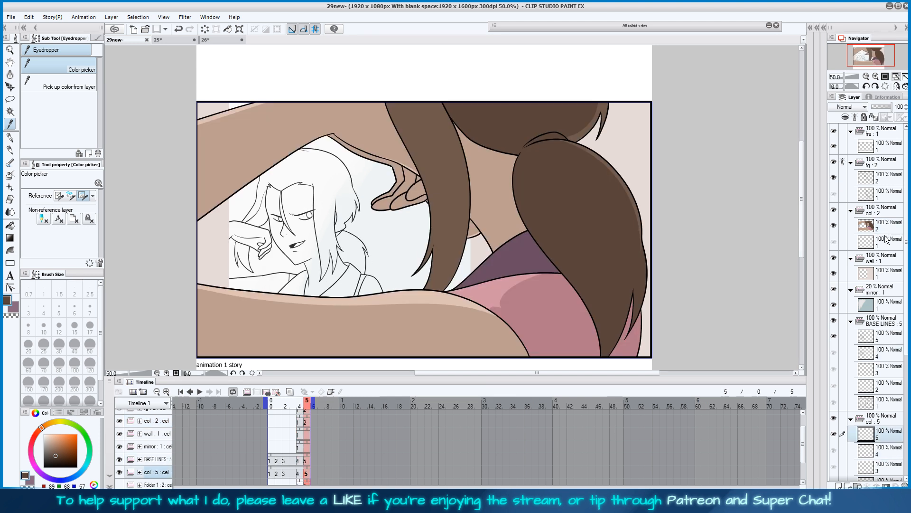
{"action": "left_click", "coordinate": [879, 320]}
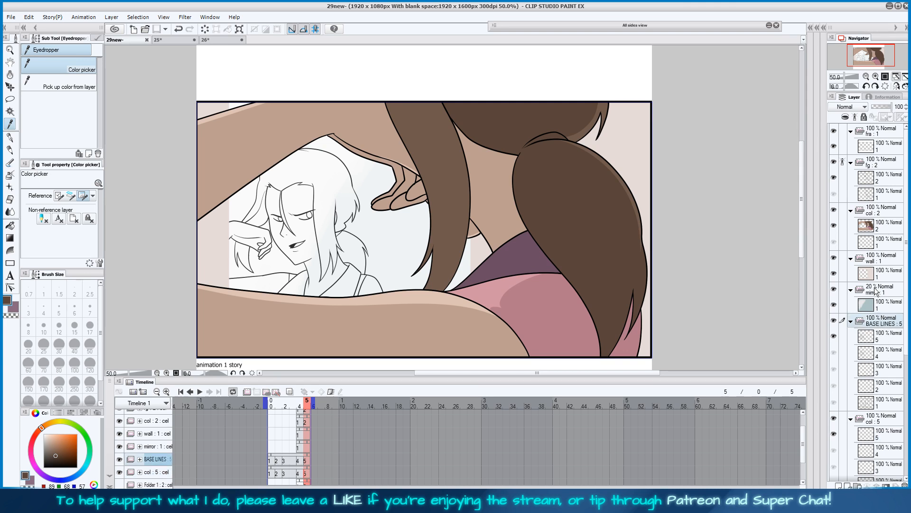
{"action": "left_click", "coordinate": [855, 117]}
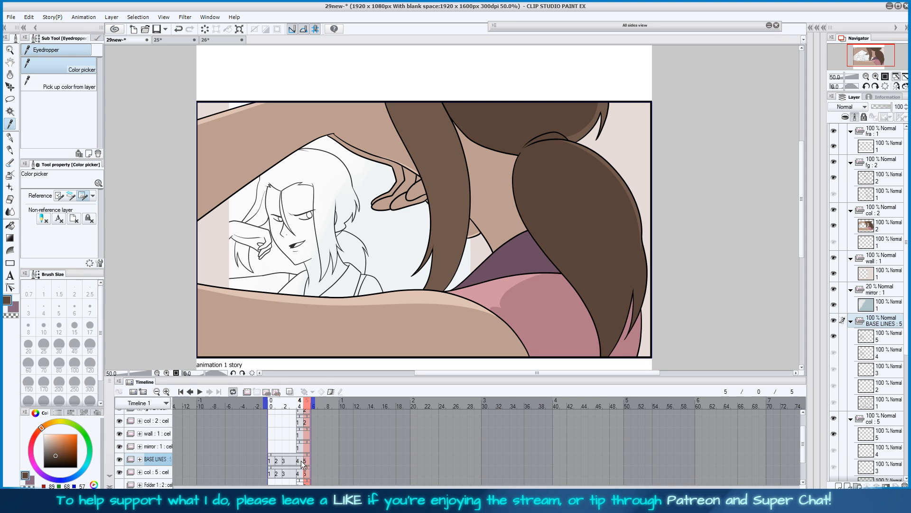
{"action": "left_click", "coordinate": [307, 472]}
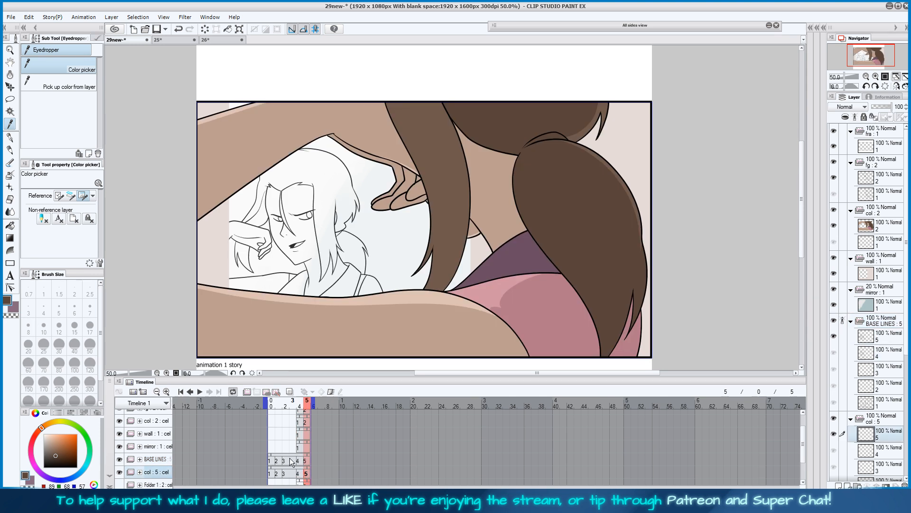
From document 26, sample the woman's skin tone as the main colour and her hair brown as the sub colour, and return to 29new
{"action": "left_click", "coordinate": [220, 41]}
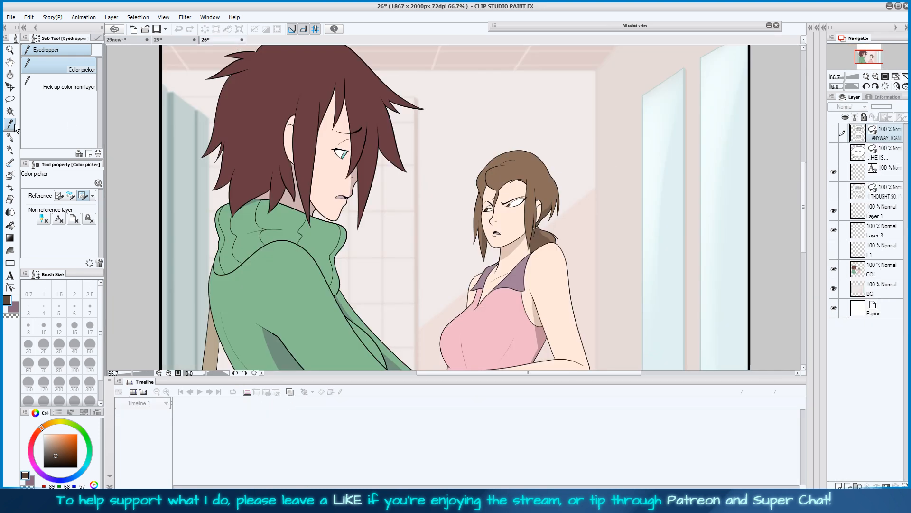
{"action": "left_click", "coordinate": [545, 276]}
{"action": "left_click", "coordinate": [15, 308]}
{"action": "left_click", "coordinate": [370, 148]}
{"action": "left_click", "coordinate": [169, 40]}
{"action": "left_click", "coordinate": [126, 40]}
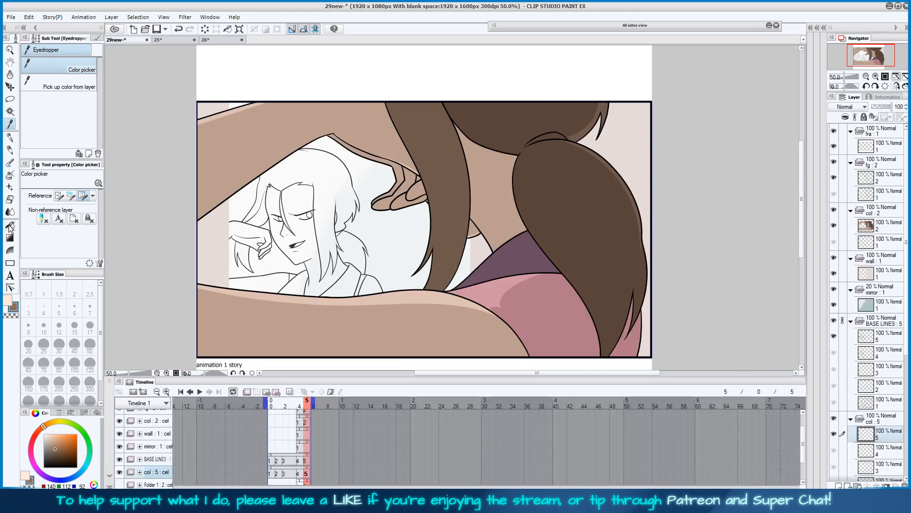
With the fill's color margin at 49.0, fill the mirrored woman's hair with the sampled brown on col cel 5
{"action": "key", "text": "g"}
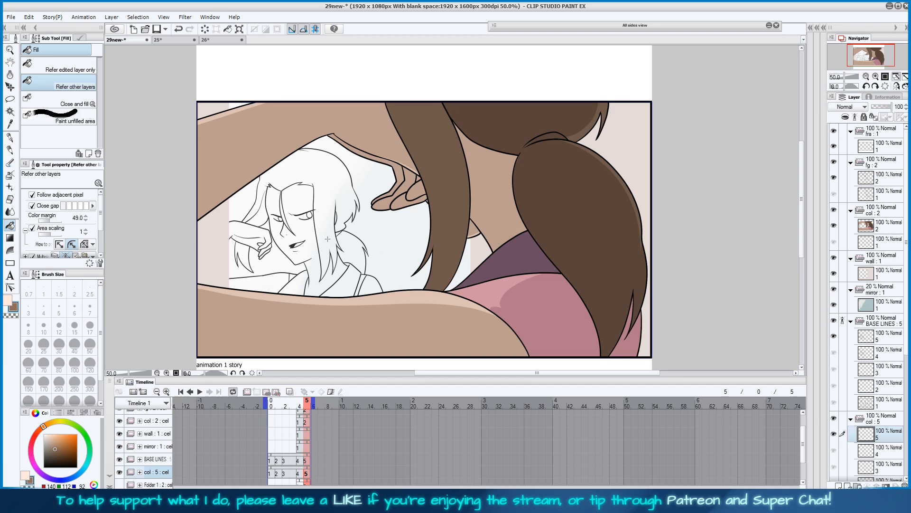
{"action": "left_click", "coordinate": [332, 236]}
{"action": "left_click", "coordinate": [348, 242]}
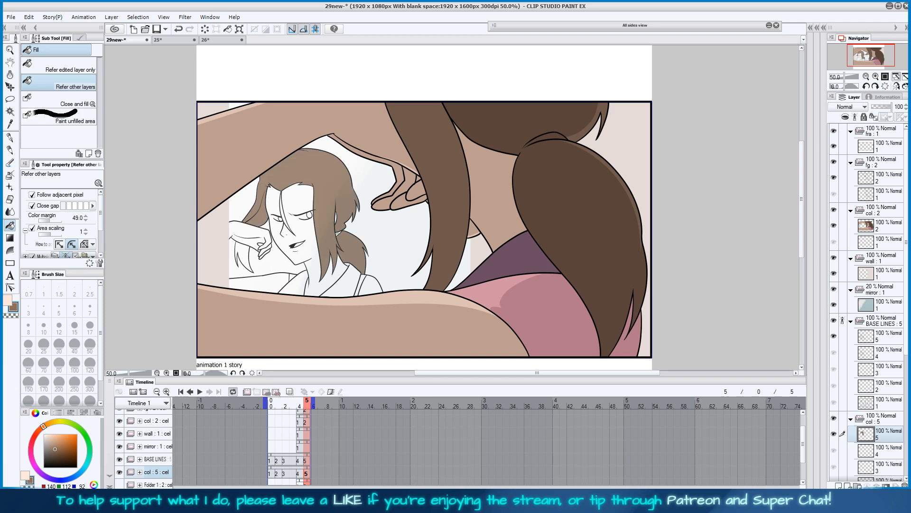
{"action": "left_click", "coordinate": [251, 244]}
{"action": "left_click_drag", "start_coordinate": [428, 308], "coordinate": [437, 312]}
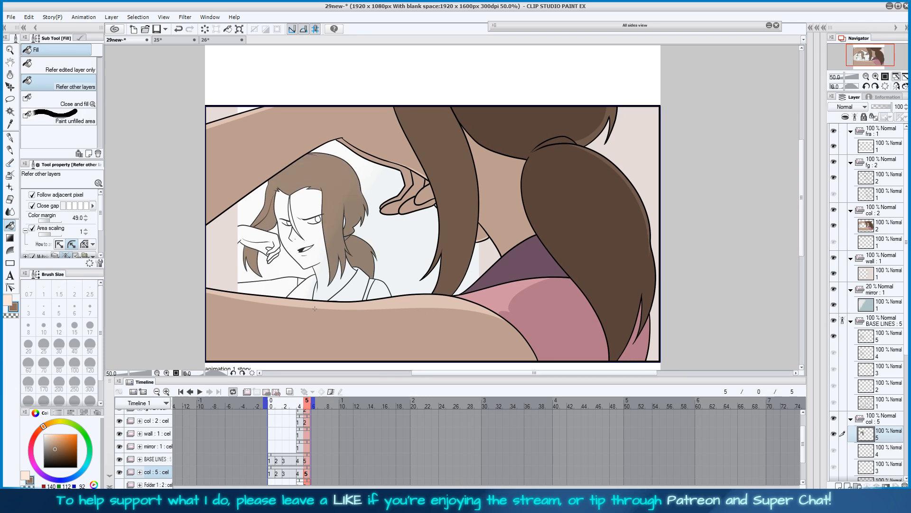
Fill the mirrored woman's shoulder, arm, face and hand with the sampled skin tone
{"action": "left_click", "coordinate": [8, 300]}
{"action": "left_click", "coordinate": [380, 289]}
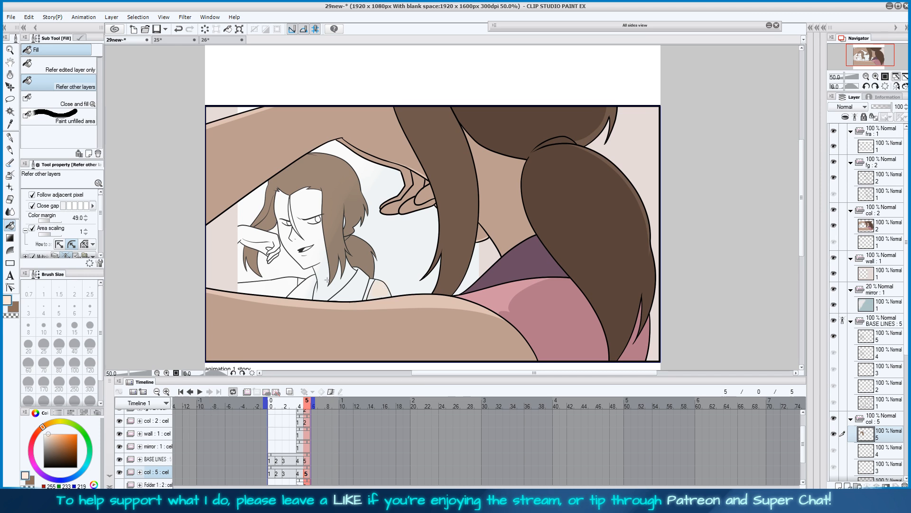
{"action": "left_click_drag", "start_coordinate": [469, 329], "coordinate": [467, 324]}
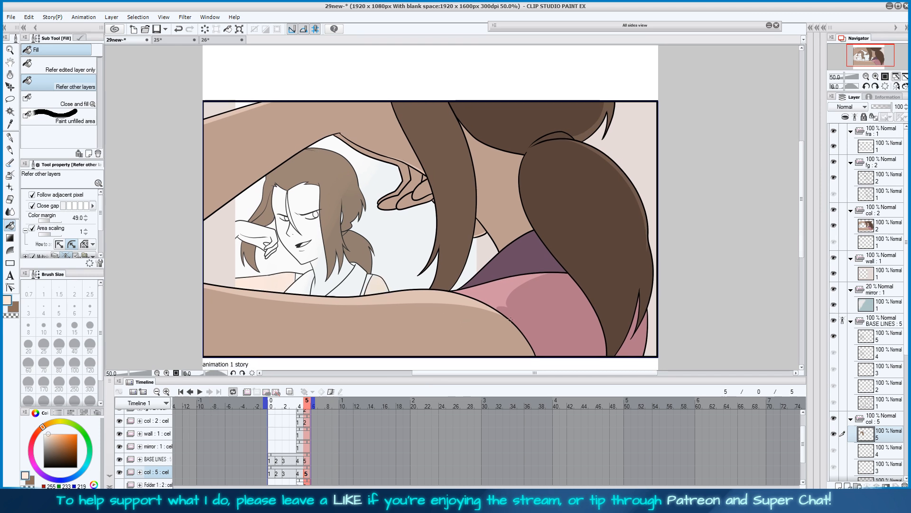
{"action": "left_click", "coordinate": [311, 231]}
{"action": "left_click", "coordinate": [274, 235]}
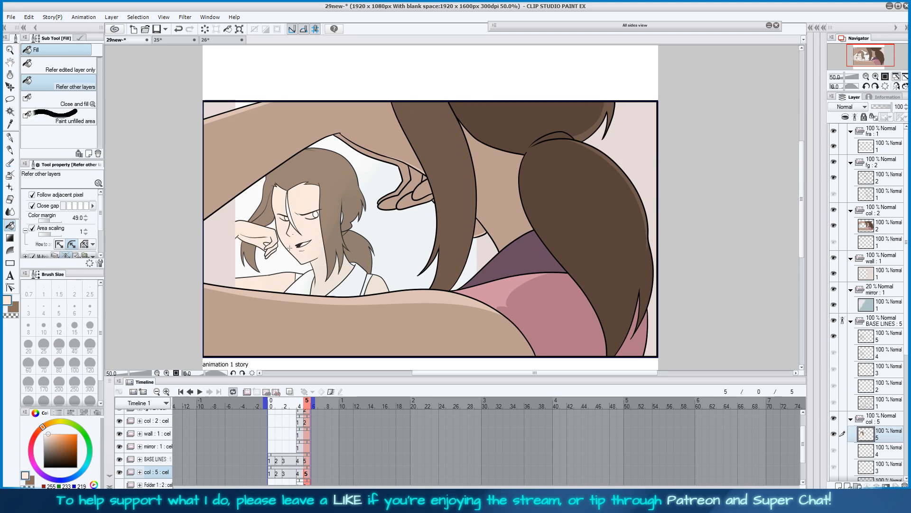
Swap back to the hair brown and fill the loose strand across the mirrored woman's face
{"action": "key", "text": "x"}
{"action": "left_click", "coordinate": [290, 212]}
{"action": "left_click_drag", "start_coordinate": [380, 334], "coordinate": [384, 327]}
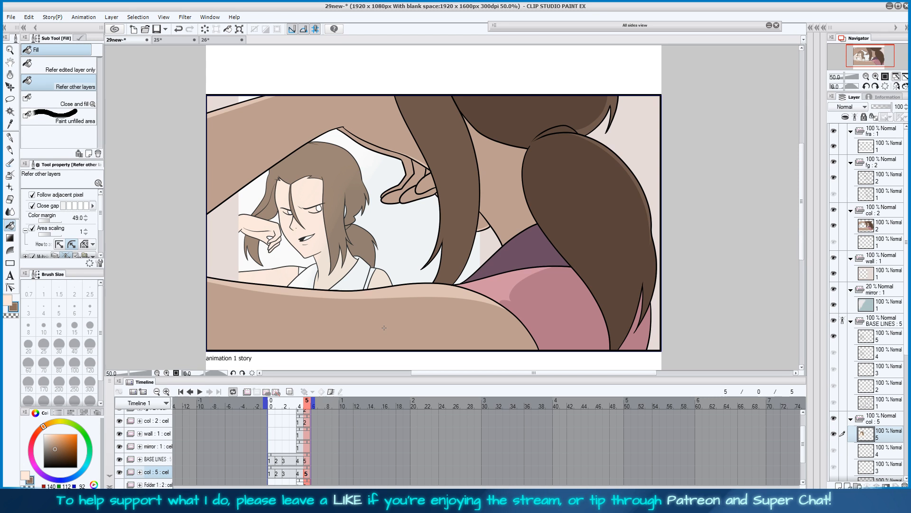
{"action": "left_click_drag", "start_coordinate": [541, 267], "coordinate": [538, 268]}
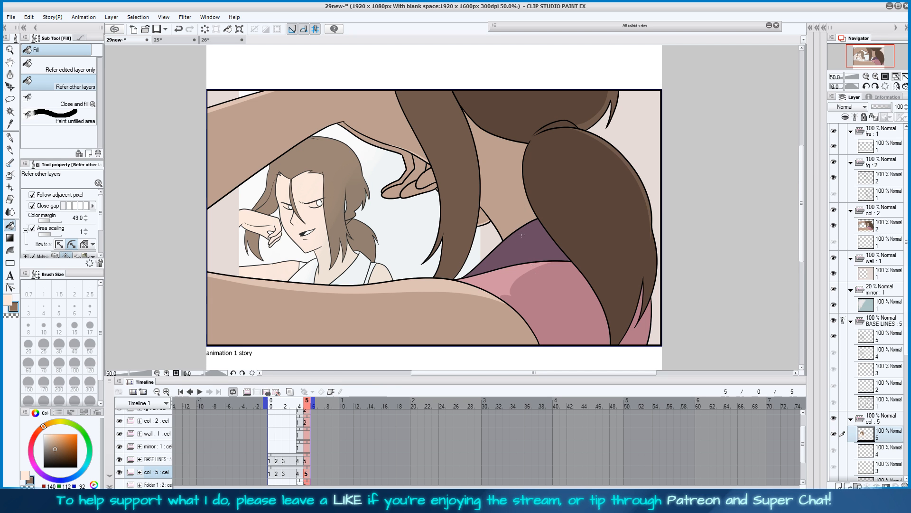
{"action": "scroll", "coordinate": [530, 257], "scroll_direction": "up", "scroll_amount": 1}
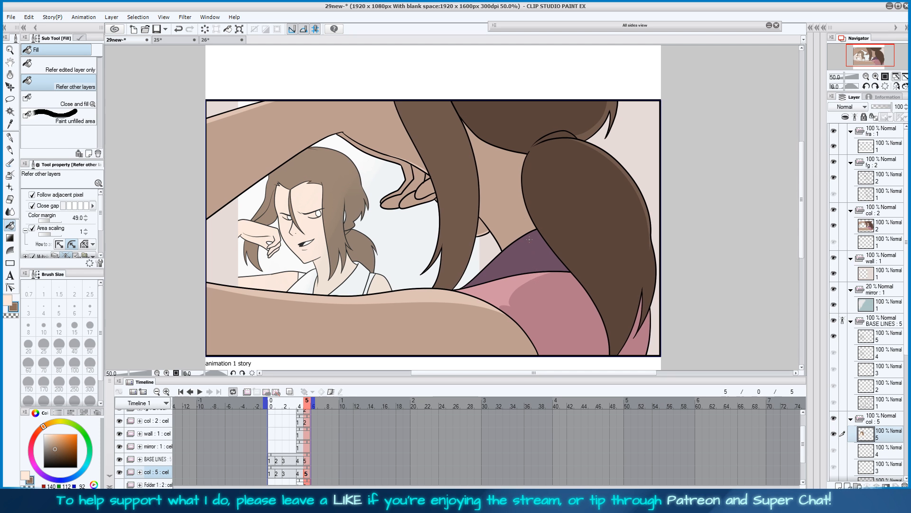
From document 26, sample the collar's purple as the sub colour and the top's pink as the main colour, and return to 29new for filling
{"action": "left_click", "coordinate": [9, 123]}
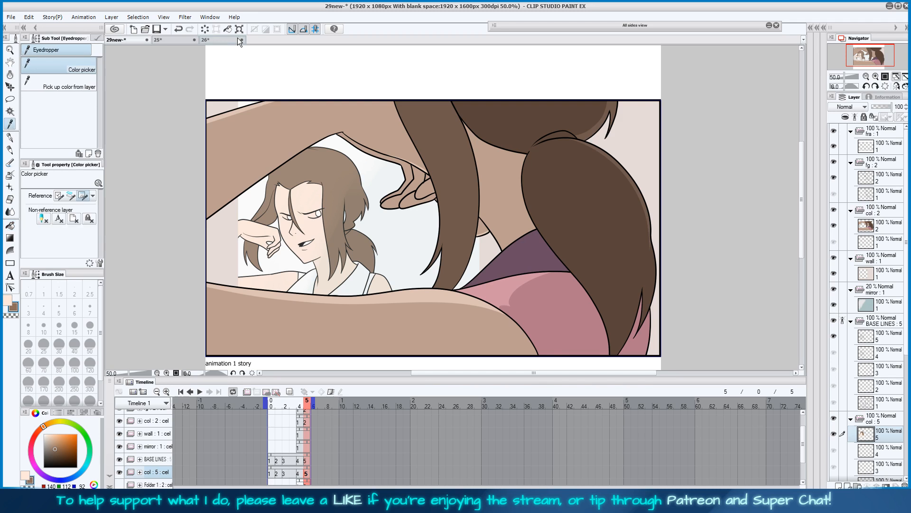
{"action": "left_click", "coordinate": [232, 40]}
{"action": "left_click", "coordinate": [538, 284]}
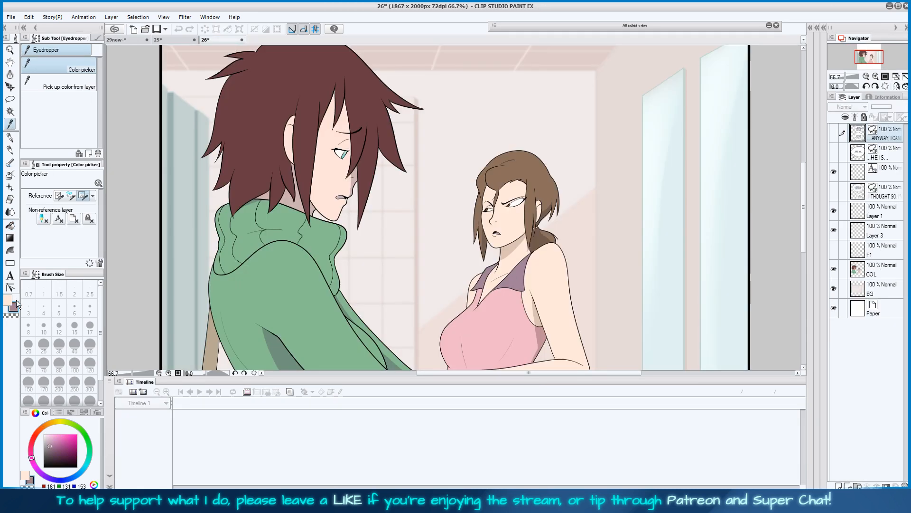
{"action": "left_click", "coordinate": [496, 314]}
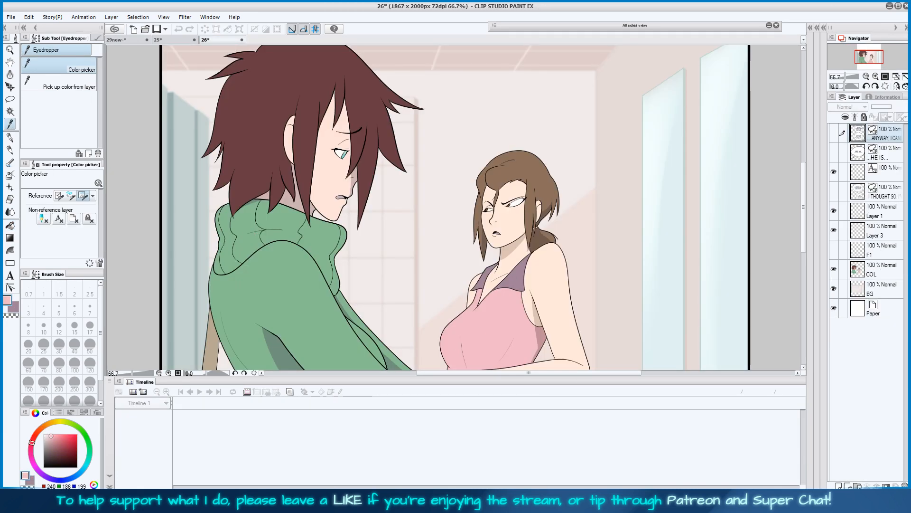
{"action": "left_click", "coordinate": [127, 40]}
{"action": "key", "text": "g"}
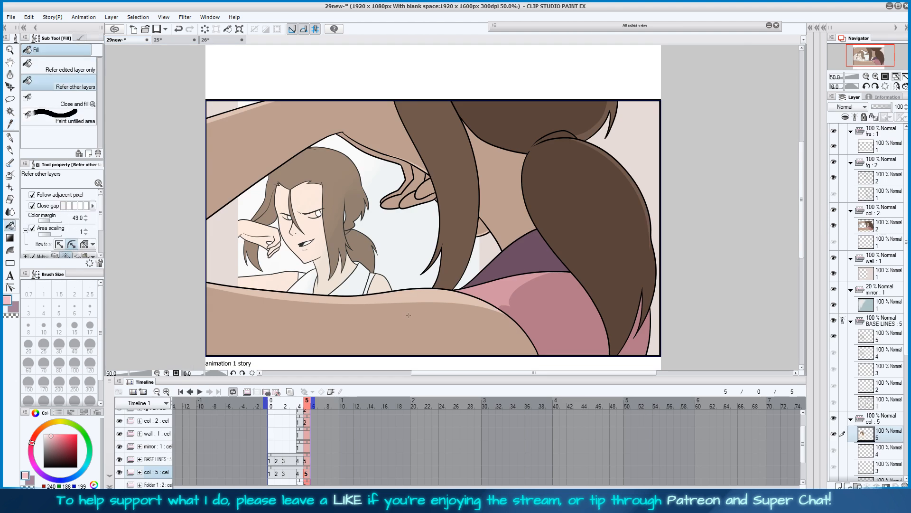
{"action": "left_click", "coordinate": [371, 280]}
{"action": "left_click", "coordinate": [315, 273]}
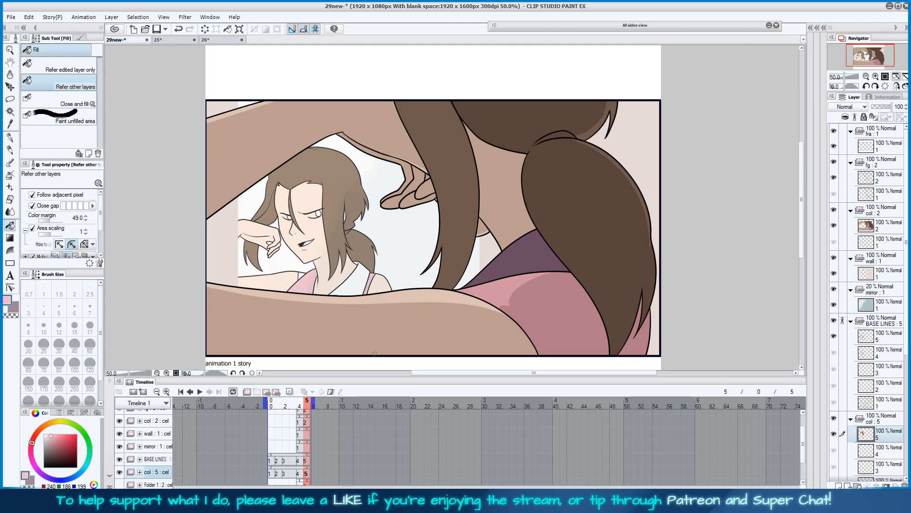
{"action": "key", "text": "ctrl+z"}
{"action": "key", "text": "ctrl+z"}
With the foreground colours temporarily hidden, close the line gap at the mirrored woman's collar on BASE LINES cel 5 using the Mapping pen, and return to col cel 5
{"action": "key", "text": "p"}
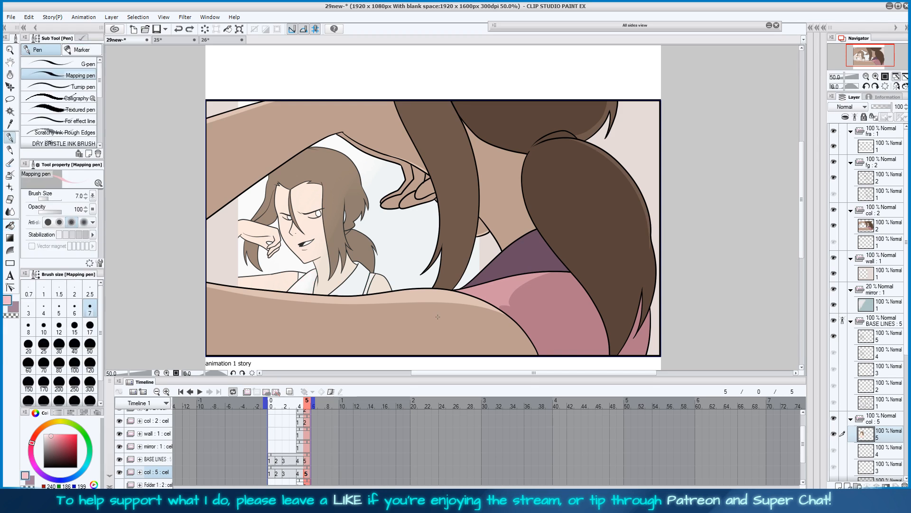
{"action": "left_click_drag", "start_coordinate": [445, 315], "coordinate": [450, 302]}
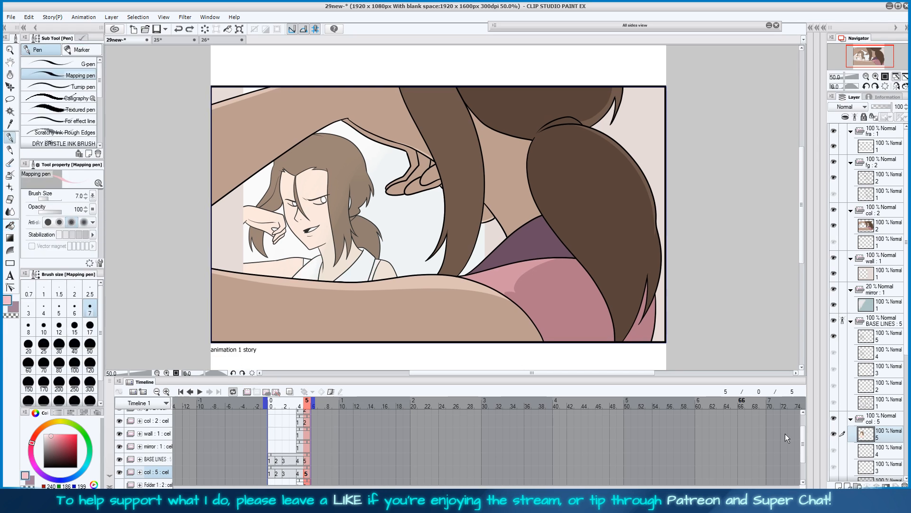
{"action": "left_click", "coordinate": [833, 225]}
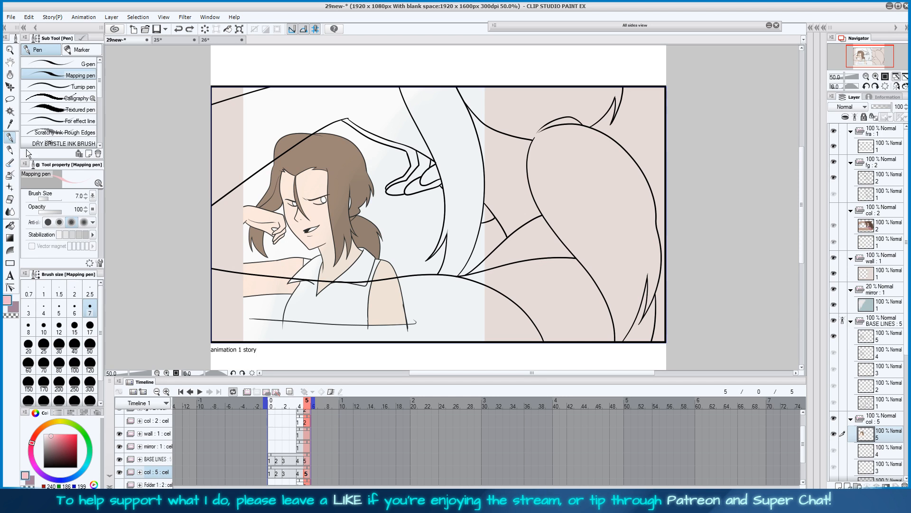
{"action": "left_click", "coordinate": [884, 338]}
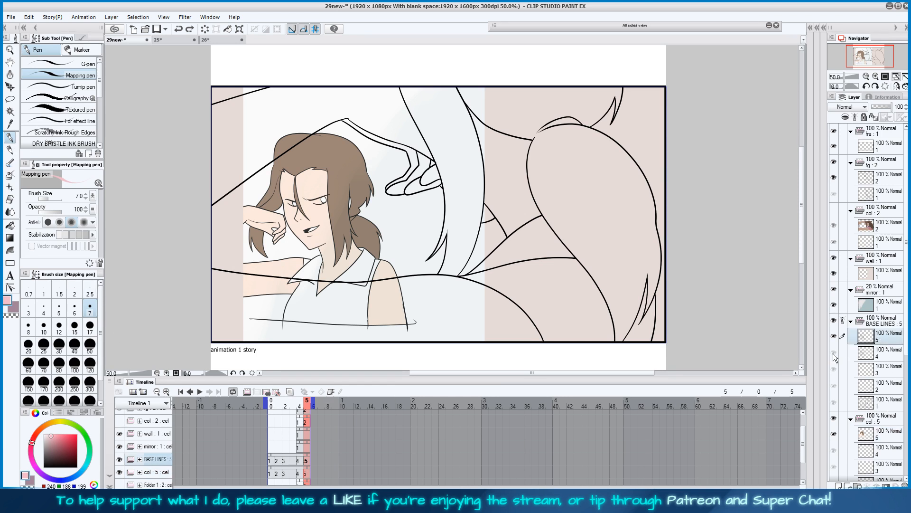
{"action": "left_click_drag", "start_coordinate": [314, 285], "coordinate": [317, 287]}
{"action": "left_click", "coordinate": [834, 209]}
{"action": "left_click", "coordinate": [884, 433]}
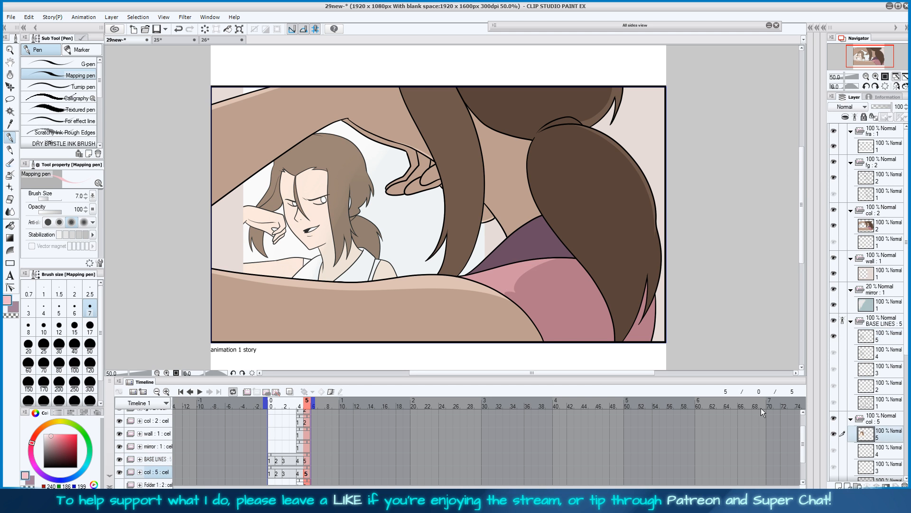
Fill the mirrored woman's top with the sampled pink and her collar with the sampled purple on col cel 5
{"action": "key", "text": "g"}
{"action": "left_click", "coordinate": [373, 271]}
{"action": "left_click", "coordinate": [16, 308]}
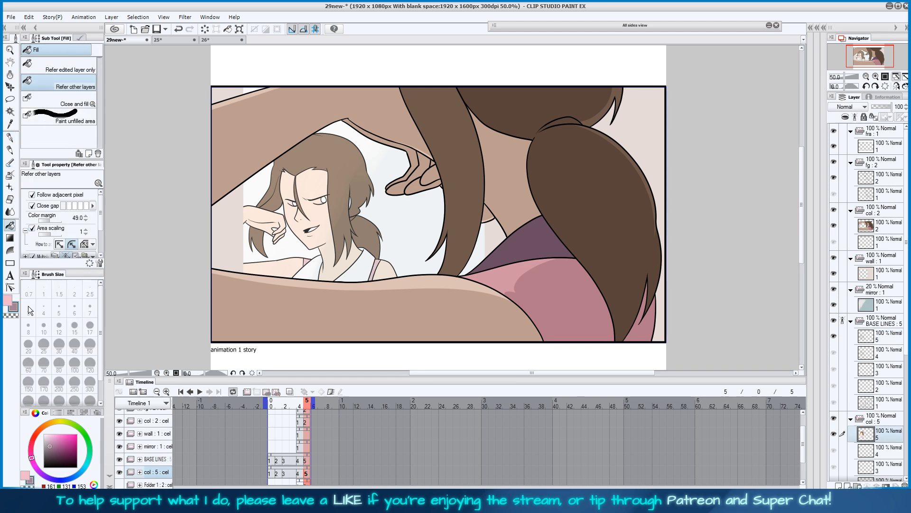
{"action": "left_click", "coordinate": [311, 270]}
{"action": "left_click", "coordinate": [355, 269]}
Sample the mirrored woman's skin tone as the sub colour, change it to white (255, 255, 255), and ready the Mapping pen
{"action": "left_click_drag", "start_coordinate": [413, 297], "coordinate": [428, 319]}
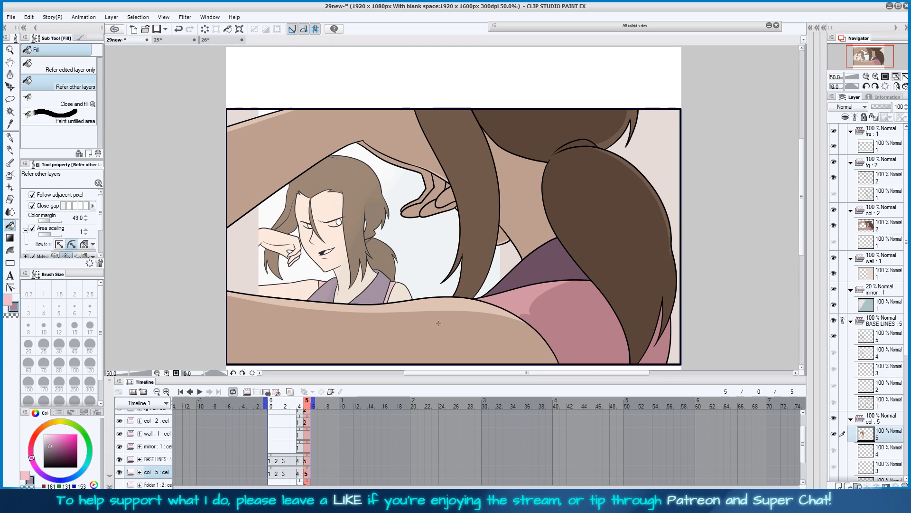
{"action": "left_click", "coordinate": [876, 77]}
{"action": "left_click", "coordinate": [10, 124]}
{"action": "left_click_drag", "start_coordinate": [228, 327], "coordinate": [326, 265]}
{"action": "left_click", "coordinate": [328, 284]}
{"action": "left_click", "coordinate": [11, 225]}
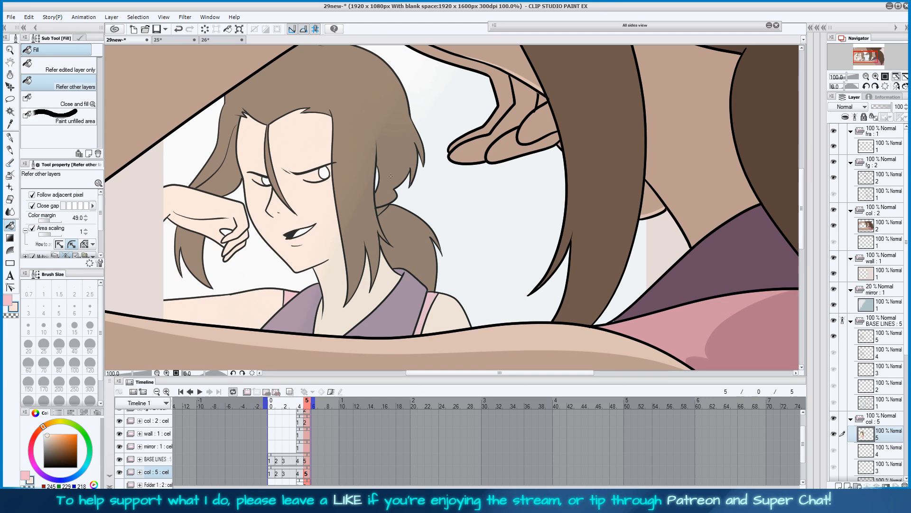
{"action": "left_click_drag", "start_coordinate": [397, 281], "coordinate": [413, 288]}
{"action": "left_click", "coordinate": [44, 434]}
{"action": "left_click", "coordinate": [9, 137]}
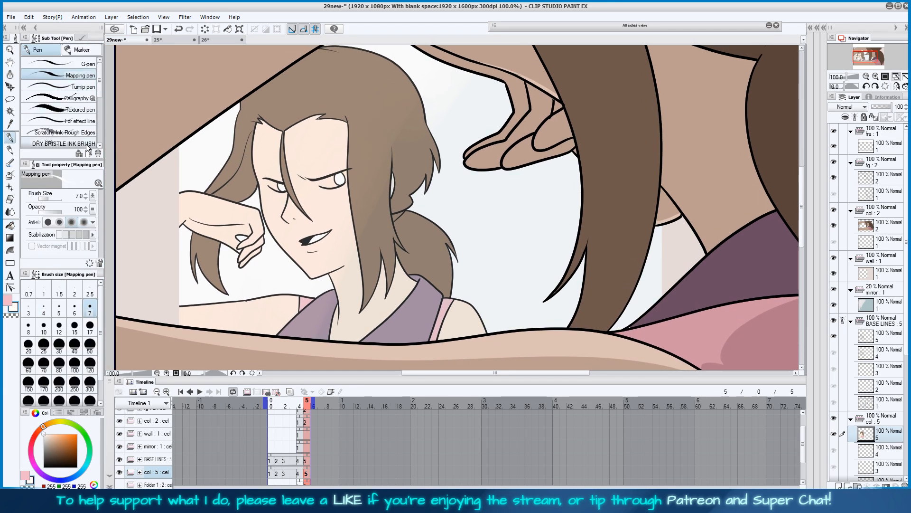
Compare the reflection with the mirror overlay hidden and shown, check the overlay's opacity, and return to col cel 5
{"action": "left_click", "coordinate": [834, 289]}
{"action": "left_click", "coordinate": [834, 289]}
{"action": "left_click", "coordinate": [834, 289]}
{"action": "left_click", "coordinate": [834, 289]}
{"action": "left_click", "coordinate": [876, 291]}
{"action": "mouse_move", "coordinate": [879, 105]}
{"action": "left_mouse_down"}
{"action": "mouse_move", "coordinate": [886, 107]}
{"action": "mouse_move", "coordinate": [873, 107]}
{"action": "left_mouse_up"}
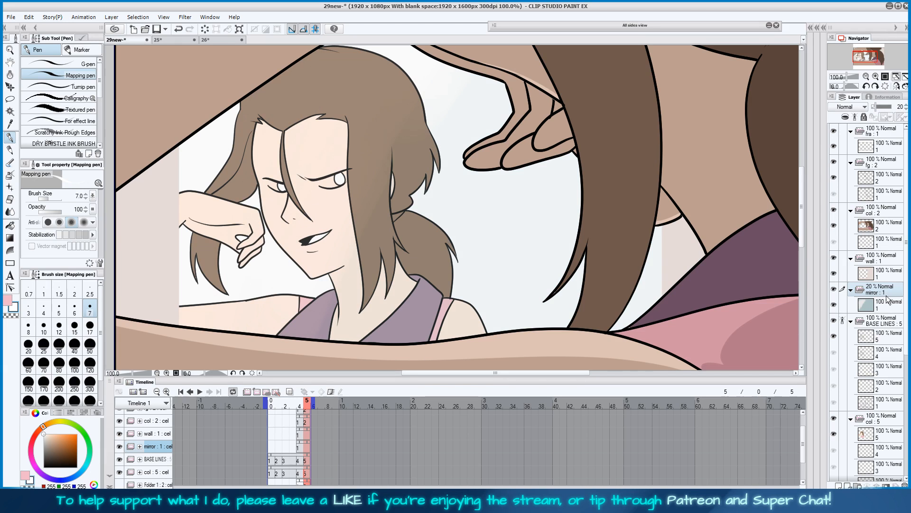
{"action": "left_click", "coordinate": [881, 440]}
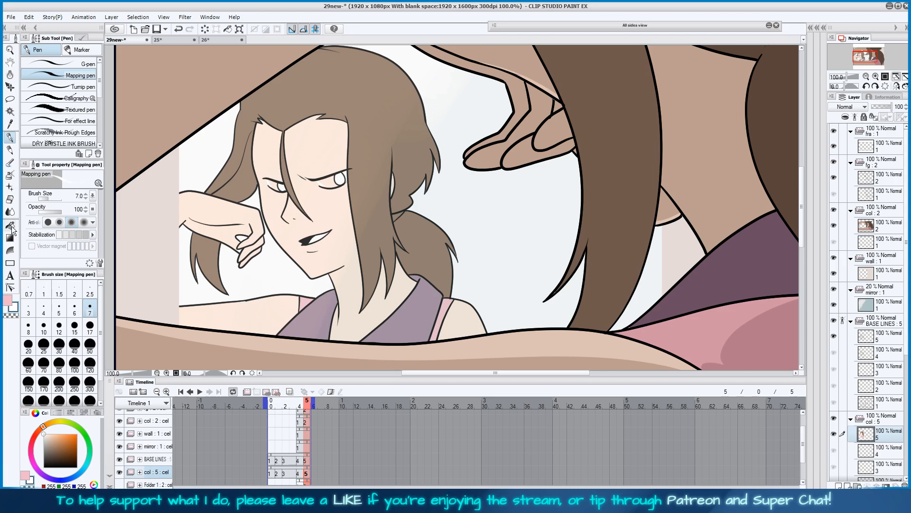
Fill the mirrored woman's eyes with white using the Fill tool at a colour margin of 8.2
{"action": "left_click", "coordinate": [9, 225]}
{"action": "left_click", "coordinate": [41, 220]}
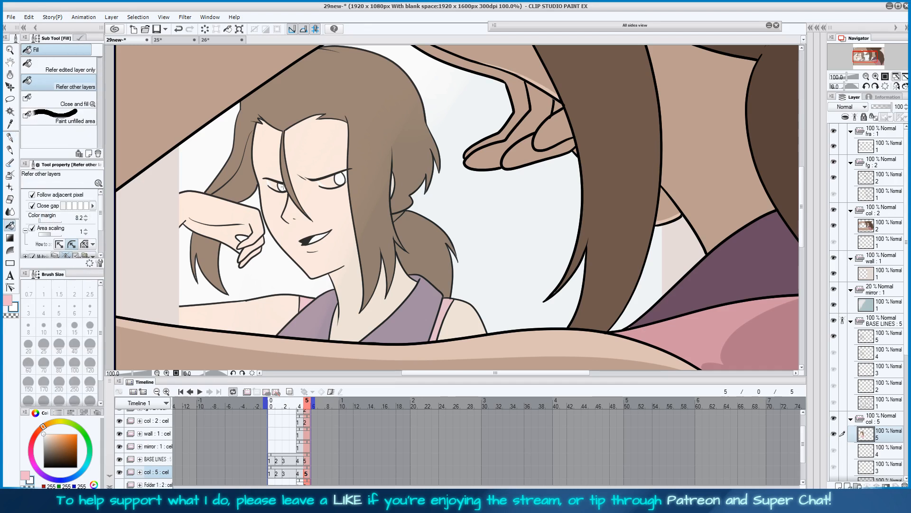
{"action": "left_click", "coordinate": [336, 181]}
{"action": "left_click_drag", "start_coordinate": [374, 296], "coordinate": [378, 303]}
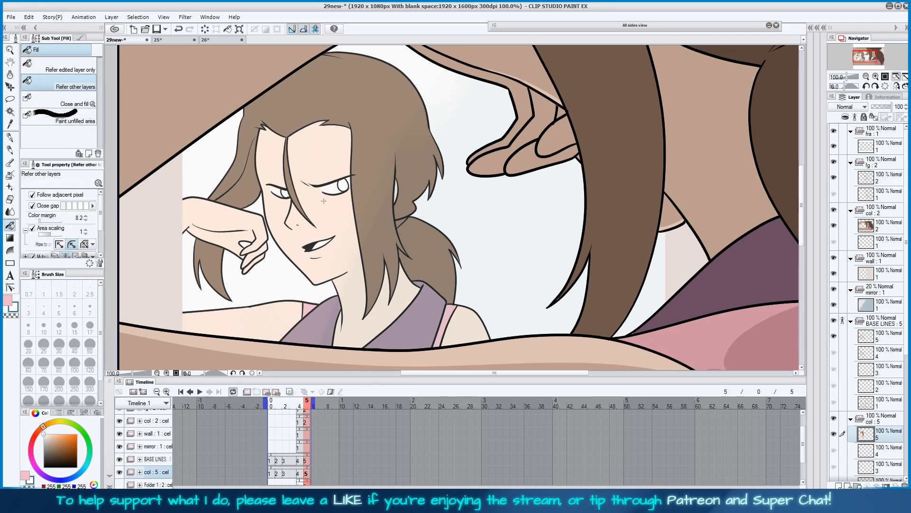
Sample the woman's skin colour (255, 233, 219) from drawing 26 and set the colour margin to 49.0 for filling in 29new
{"action": "left_click", "coordinate": [10, 124]}
{"action": "left_click", "coordinate": [182, 40]}
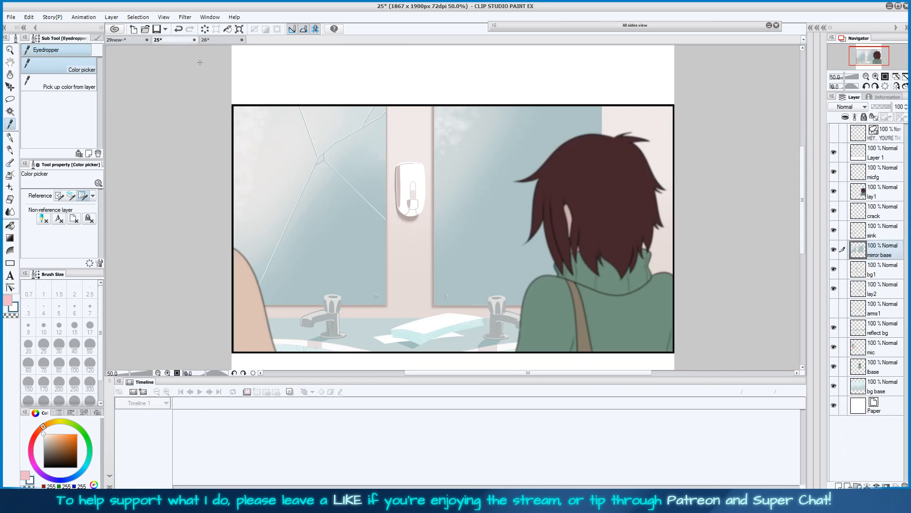
{"action": "left_click", "coordinate": [233, 40]}
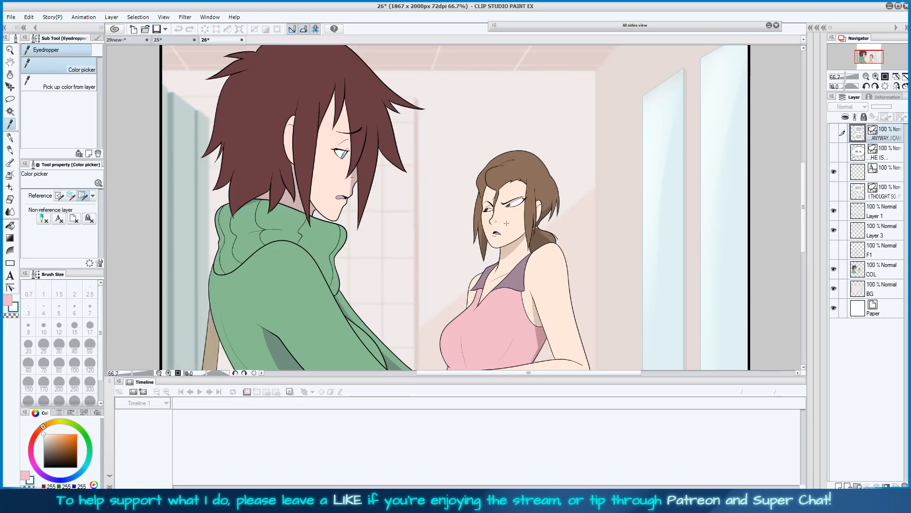
{"action": "left_click", "coordinate": [123, 40]}
{"action": "left_click", "coordinate": [10, 225]}
{"action": "left_click", "coordinate": [51, 222]}
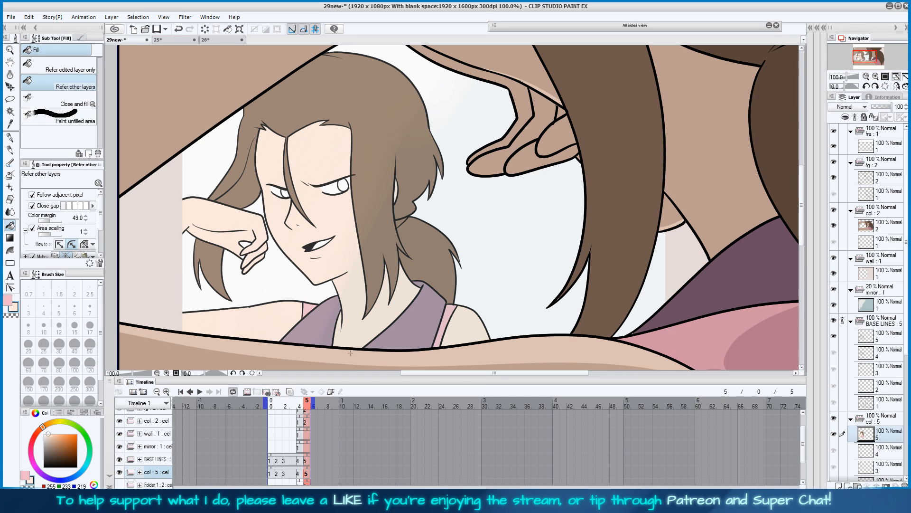
Sample the greyish mauve (197, 179, 193) from drawing 26 and fill the mirrored woman's teeth in 29new
{"action": "key", "text": "i"}
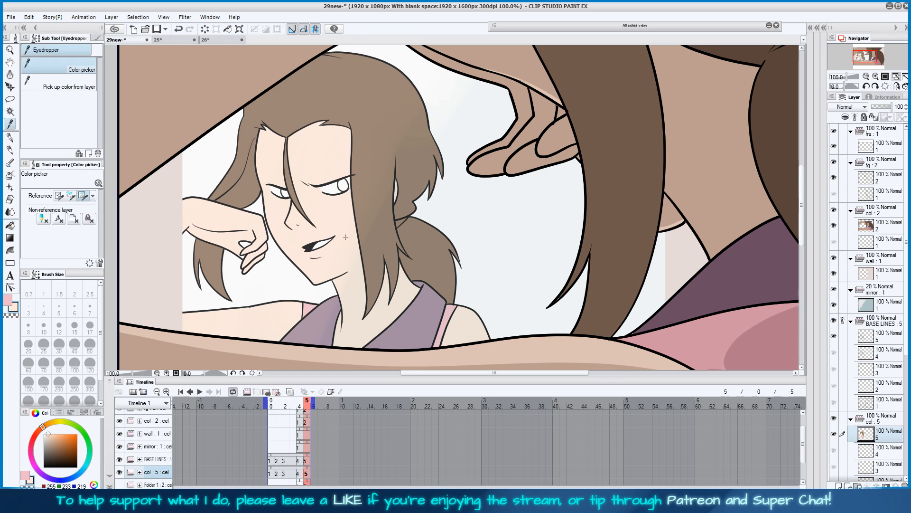
{"action": "left_click", "coordinate": [216, 39]}
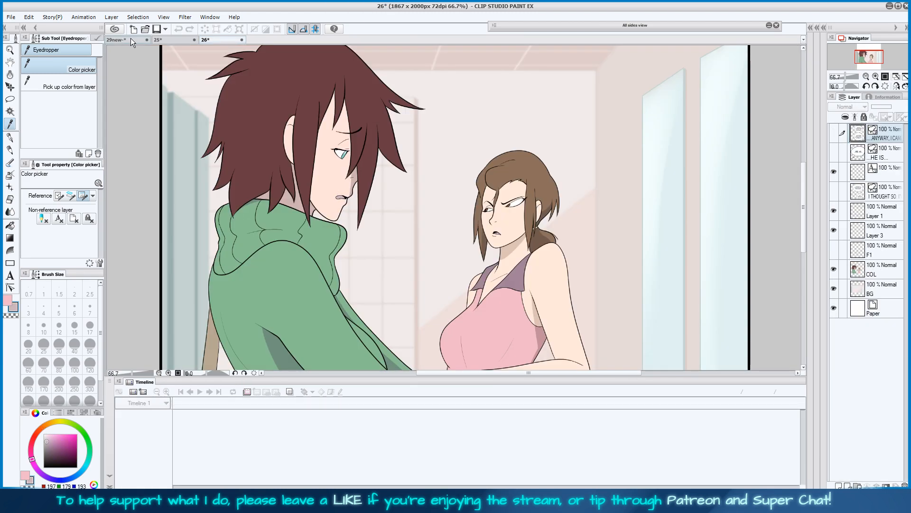
{"action": "left_click", "coordinate": [120, 40]}
{"action": "left_click", "coordinate": [9, 225]}
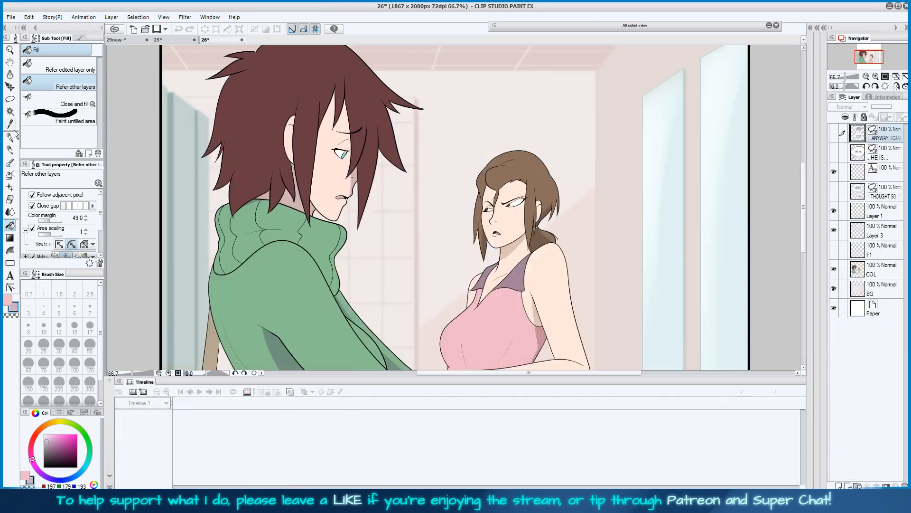
Sample the dark brown (113, 75, 57) from the woman in drawing 26 and fill both of the mirrored woman's irises in 29new
{"action": "left_click", "coordinate": [222, 41]}
{"action": "key", "text": "i"}
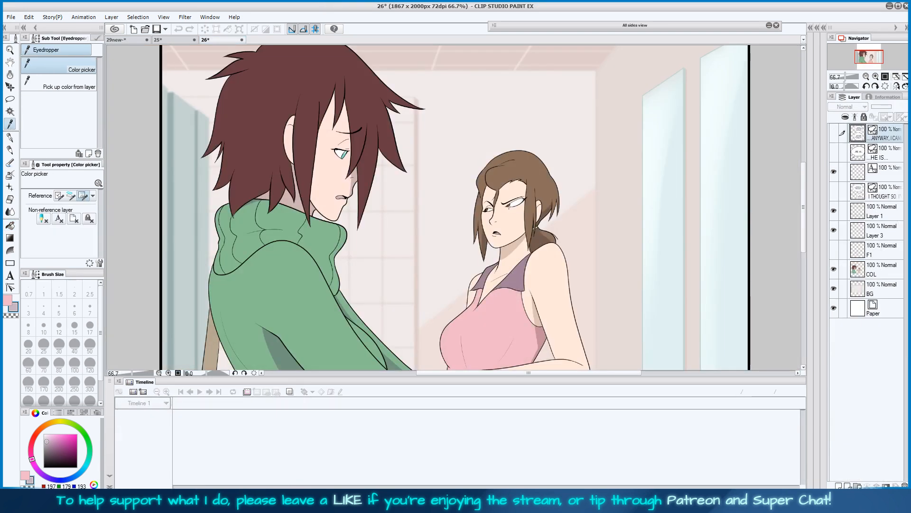
{"action": "left_click", "coordinate": [508, 205]}
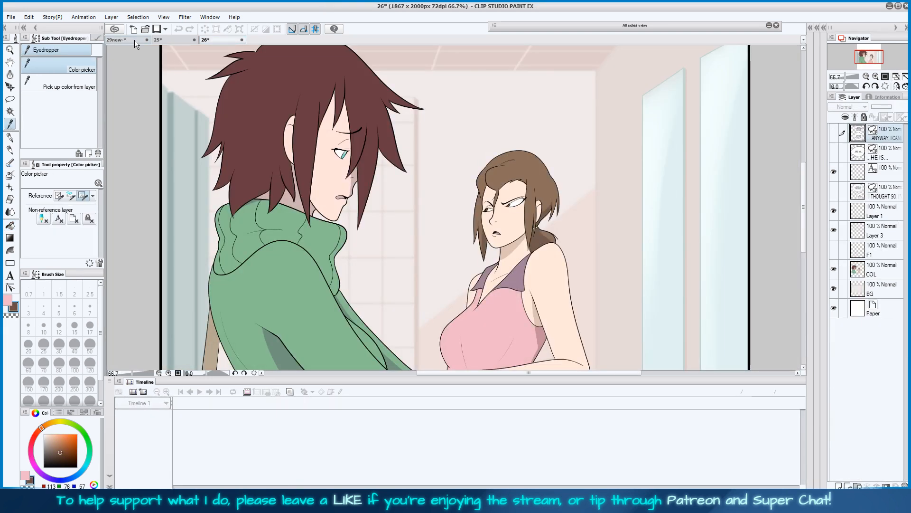
{"action": "left_click", "coordinate": [120, 40]}
{"action": "key", "text": "g"}
{"action": "left_click", "coordinate": [341, 185]}
{"action": "left_click", "coordinate": [285, 193]}
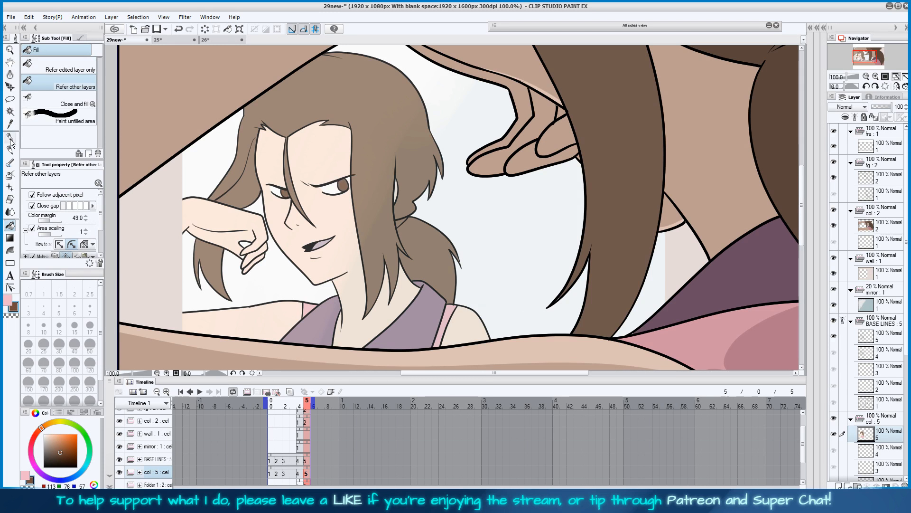
Try a small white highlight on the mirrored woman's iris with the Mapping pen, then undo it
{"action": "left_click", "coordinate": [10, 138]}
{"action": "left_click", "coordinate": [43, 434]}
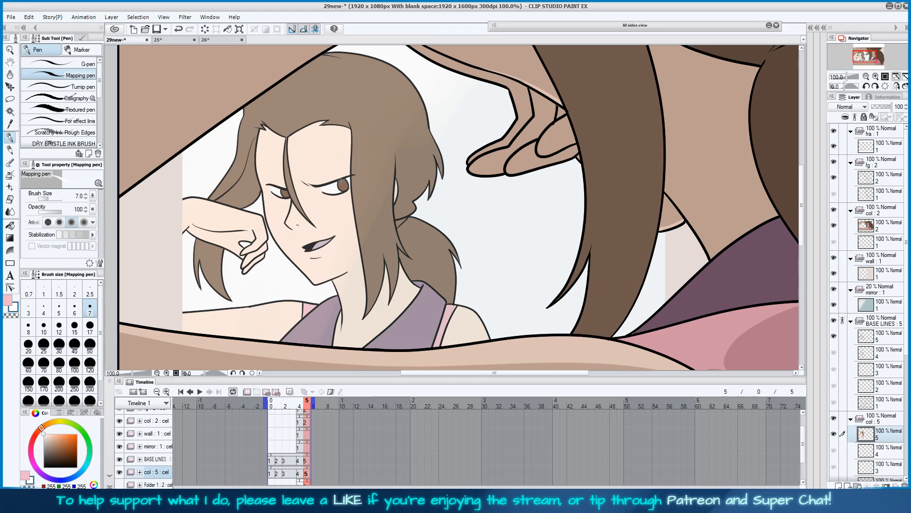
{"action": "left_click", "coordinate": [344, 183]}
{"action": "key", "text": "ctrl+0"}
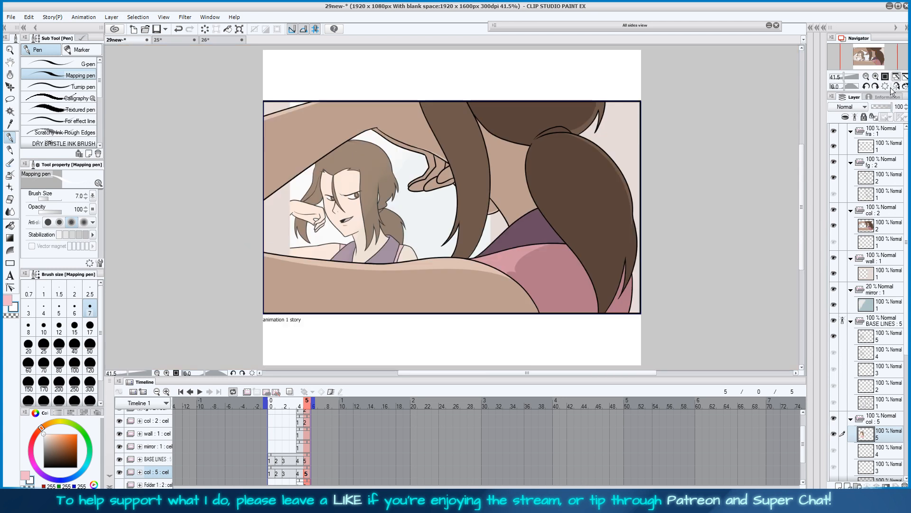
{"action": "left_click", "coordinate": [876, 76]}
{"action": "left_click", "coordinate": [876, 76]}
{"action": "left_click", "coordinate": [876, 77]}
{"action": "left_click_drag", "start_coordinate": [869, 57], "coordinate": [866, 56]}
{"action": "key", "text": "ctrl+z"}
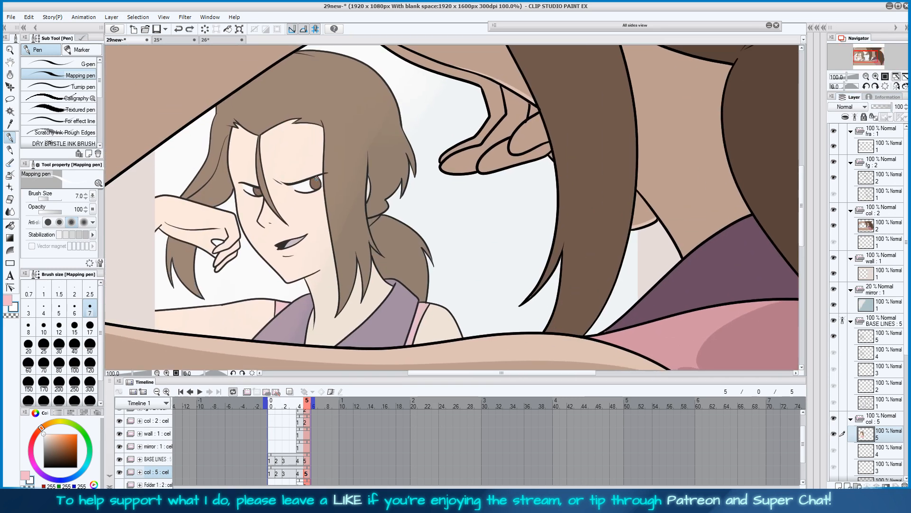
{"action": "left_click", "coordinate": [319, 181]}
{"action": "key", "text": "ctrl+z"}
Sample black from the mouth and draw the pupil inside the mirrored woman's iris with the Mapping pen
{"action": "left_click", "coordinate": [285, 246], "text": "alt"}
{"action": "left_click_drag", "start_coordinate": [313, 183], "coordinate": [316, 176]}
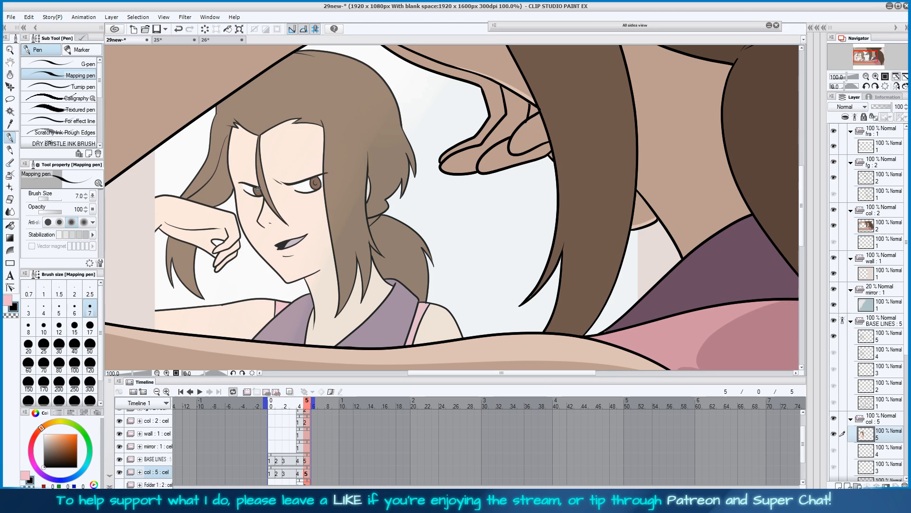
{"action": "left_click_drag", "start_coordinate": [474, 301], "coordinate": [488, 301]}
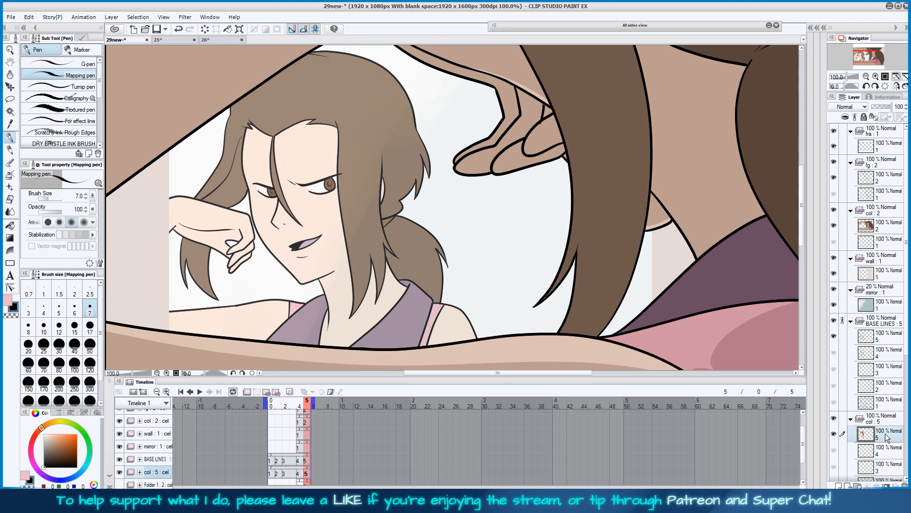
Mix a hair shadow brown (133, 110, 94) from the reflected hair and set the Fill tool's colour margin to 12.2
{"action": "left_click", "coordinate": [10, 124]}
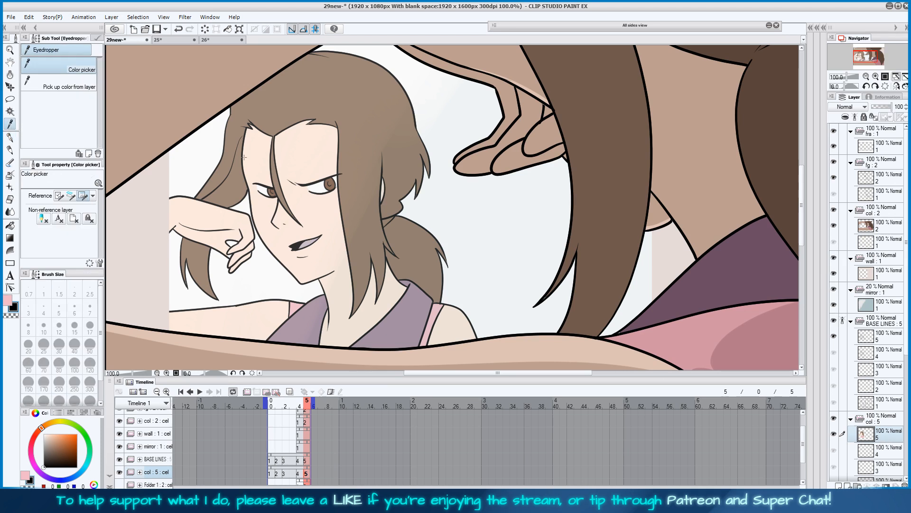
{"action": "left_click", "coordinate": [234, 181]}
{"action": "left_click", "coordinate": [56, 446]}
{"action": "key", "text": "p"}
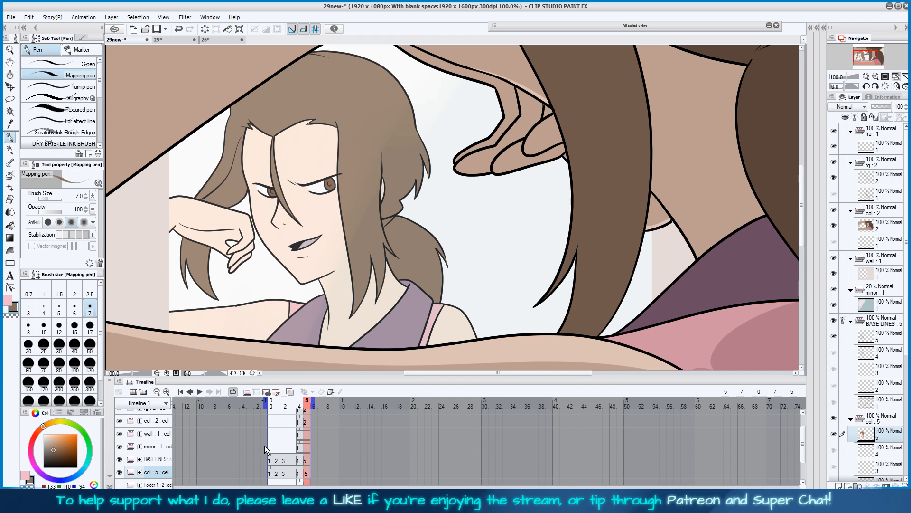
{"action": "key", "text": "g"}
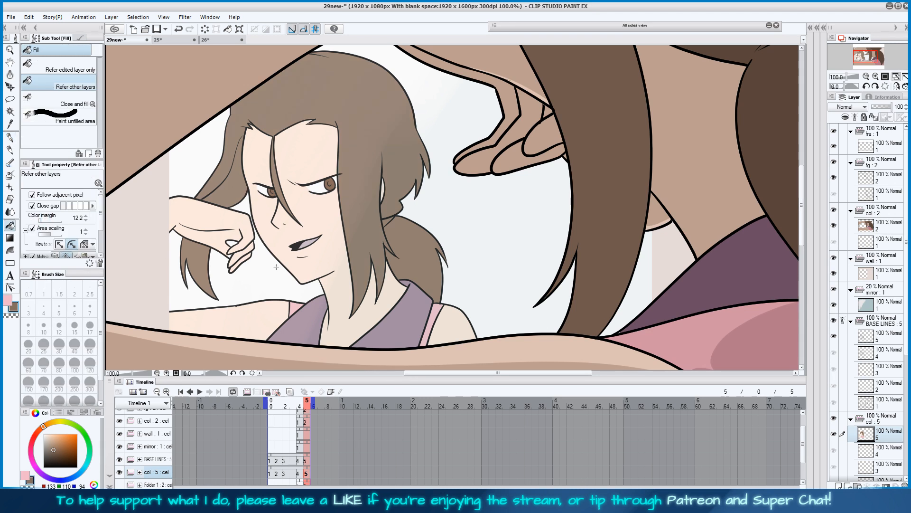
Hide the mirror layer to view the reflected woman's untinted colours
{"action": "left_click", "coordinate": [834, 290]}
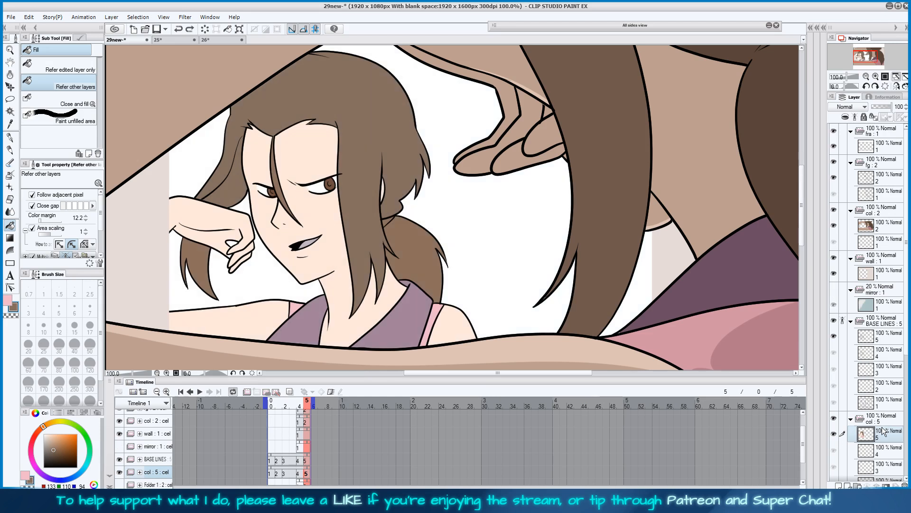
{"action": "left_click", "coordinate": [834, 290]}
{"action": "left_click", "coordinate": [834, 290]}
Sample the skin shadow colour (221, 194, 180) from drawing 26 as the main colour, and show the mirror layer again in 29new
{"action": "key", "text": "i"}
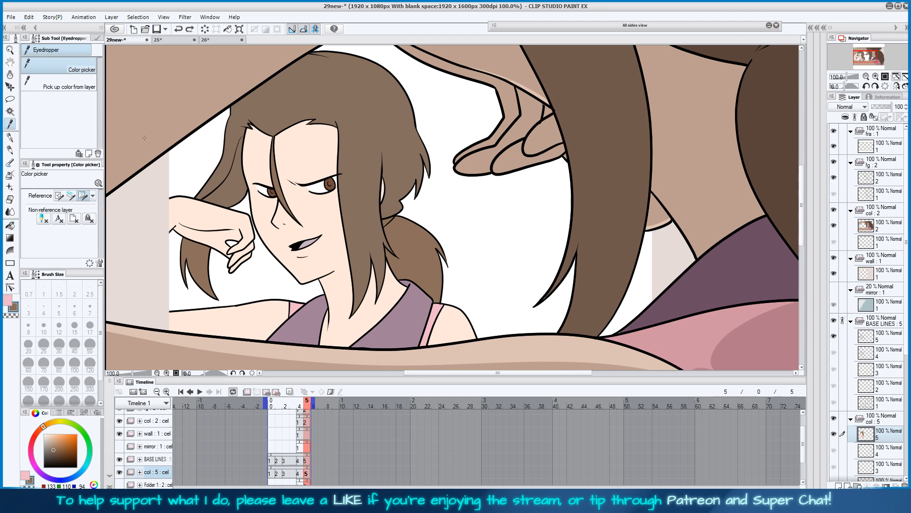
{"action": "left_click", "coordinate": [221, 40]}
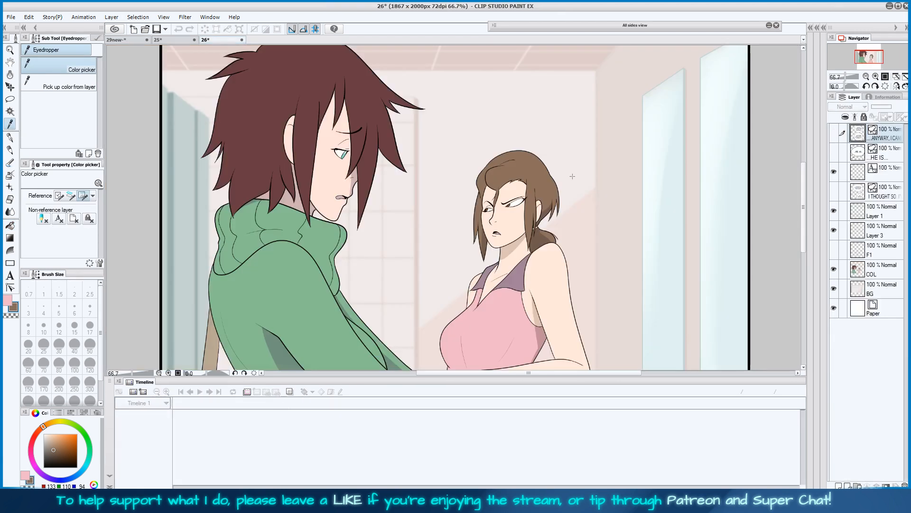
{"action": "left_click", "coordinate": [13, 303]}
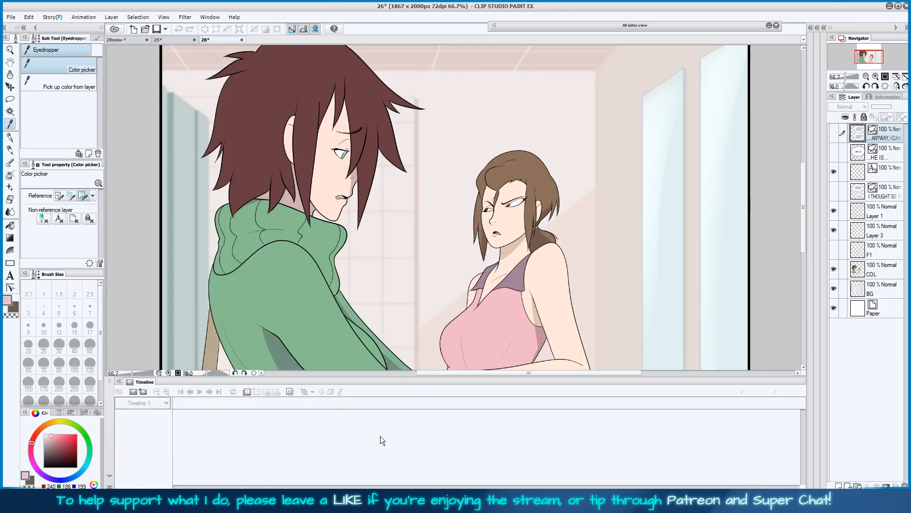
{"action": "left_click", "coordinate": [537, 317]}
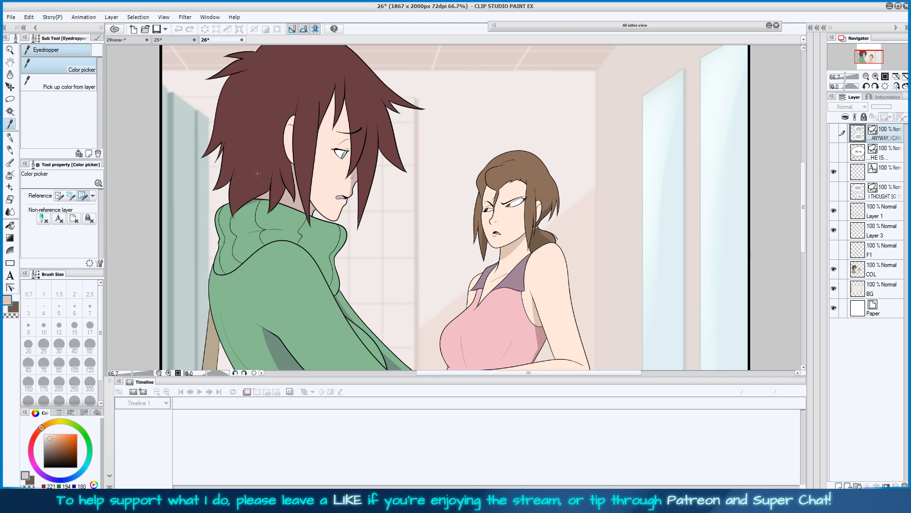
{"action": "left_click", "coordinate": [125, 40]}
{"action": "key", "text": "p"}
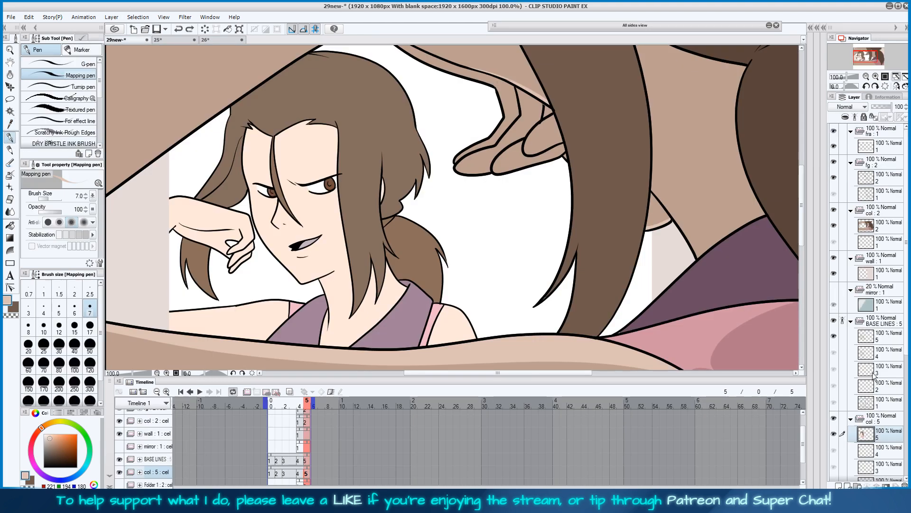
{"action": "left_click", "coordinate": [835, 294]}
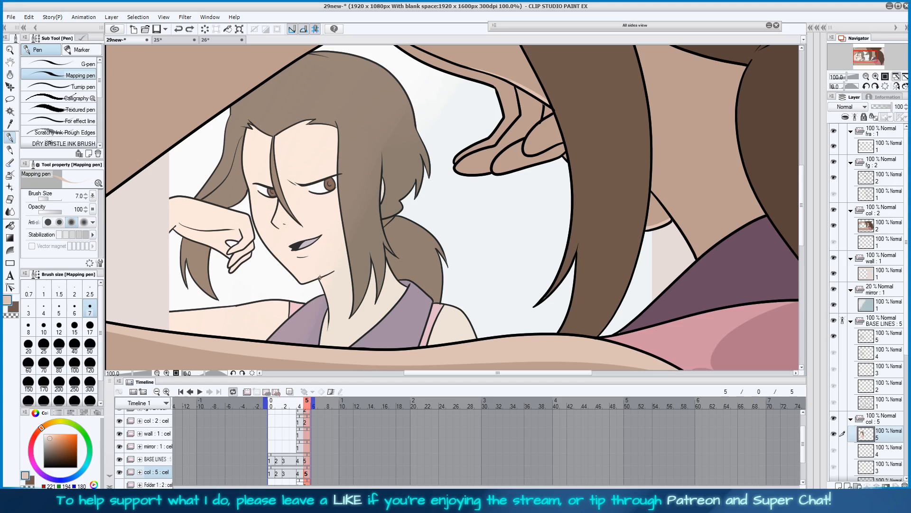
Outline shadow areas on the mirrored woman's neck and hand with the Mapping pen and fill them with the skin shadow colour
{"action": "left_click_drag", "start_coordinate": [330, 273], "coordinate": [349, 261]}
{"action": "left_click_drag", "start_coordinate": [432, 335], "coordinate": [428, 324]}
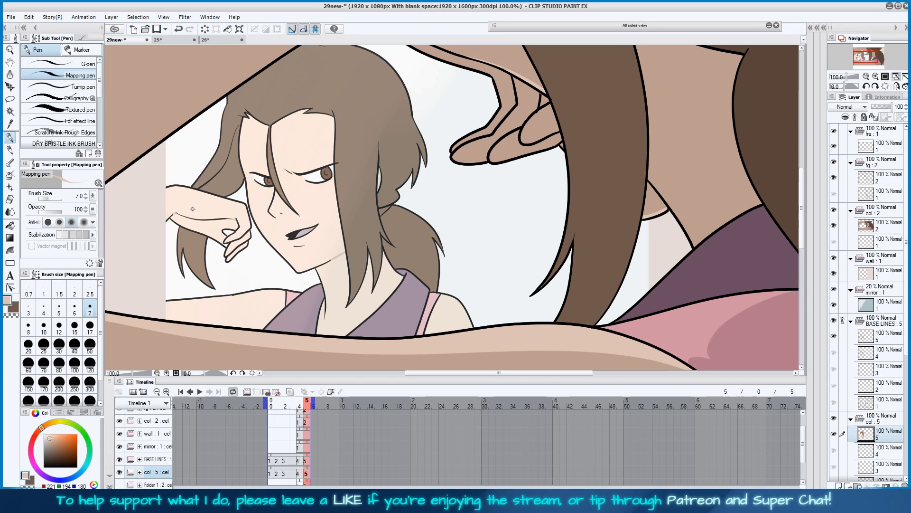
{"action": "left_click_drag", "start_coordinate": [458, 350], "coordinate": [458, 347]}
{"action": "key", "text": "g"}
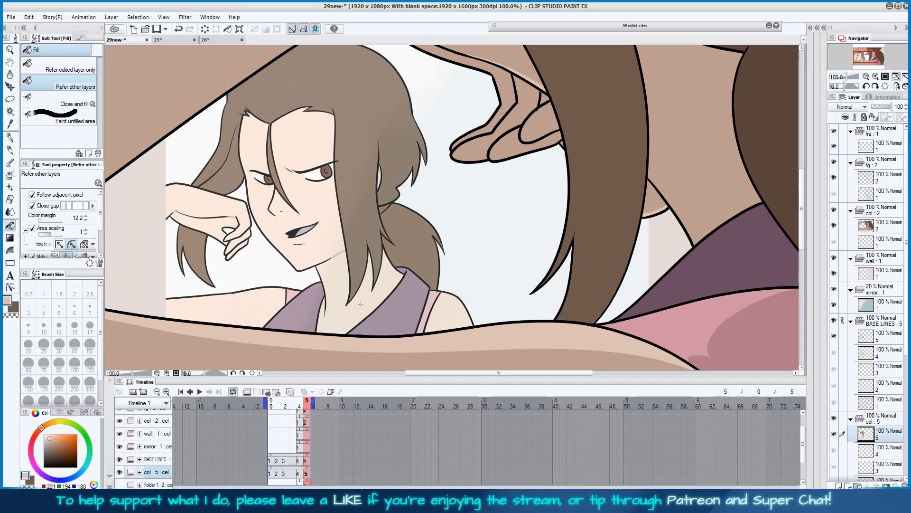
{"action": "left_click", "coordinate": [357, 316]}
{"action": "left_click", "coordinate": [221, 217]}
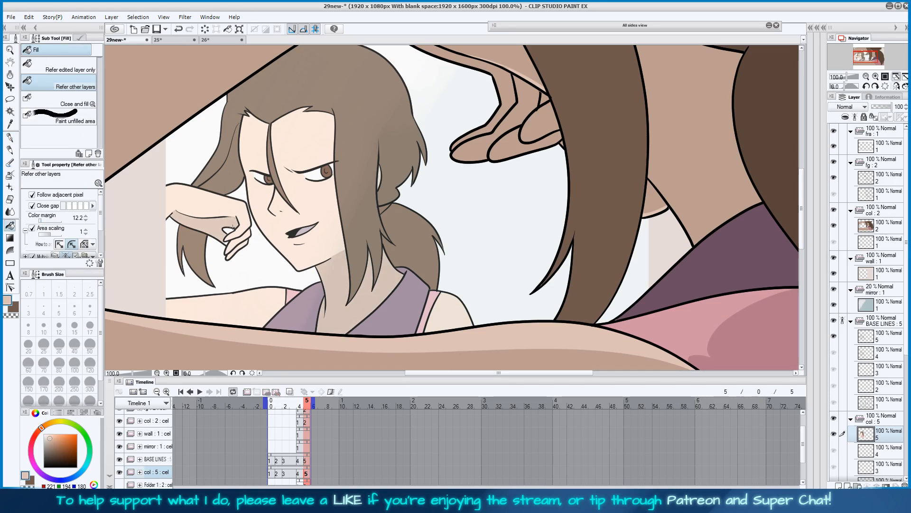
{"action": "scroll", "coordinate": [291, 299], "scroll_direction": "up", "scroll_amount": 2}
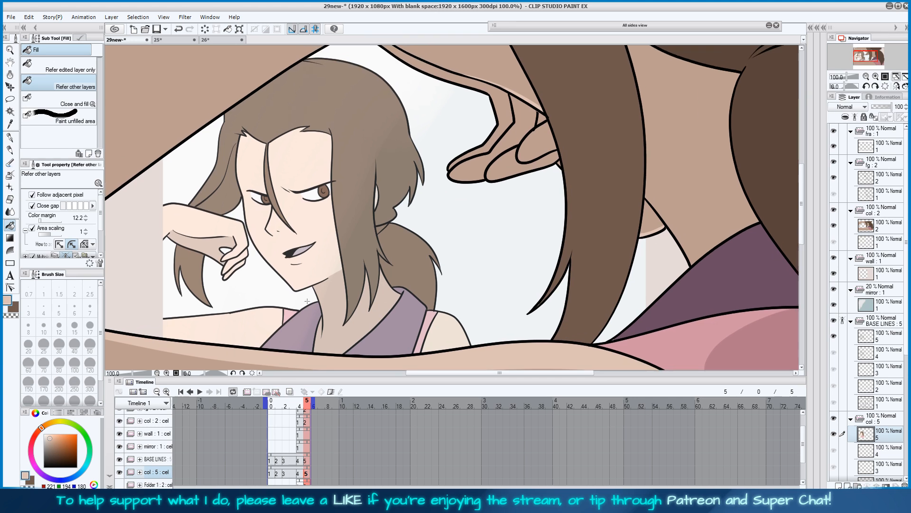
Set the secondary colour to darker brown (112, 89, 76) and fill the reflected hair strand behind the hand
{"action": "left_click", "coordinate": [17, 304]}
{"action": "left_click", "coordinate": [9, 137]}
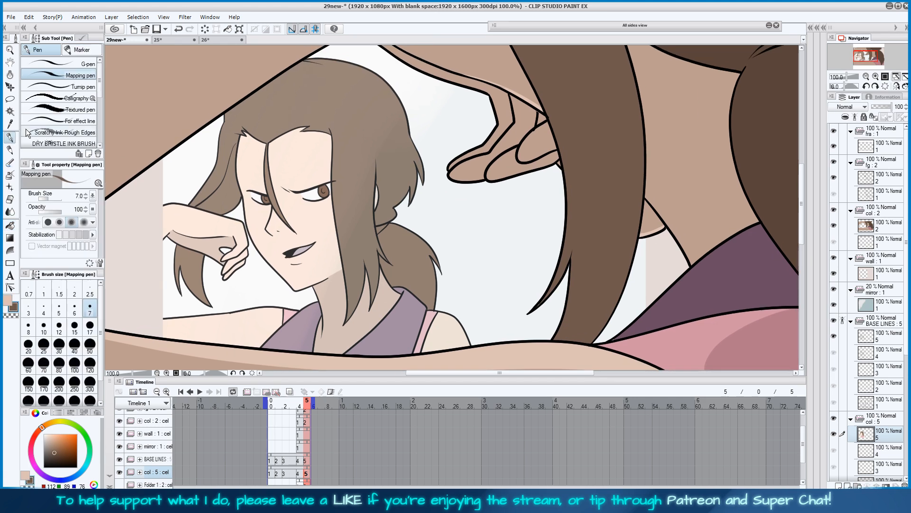
{"action": "left_click", "coordinate": [10, 225]}
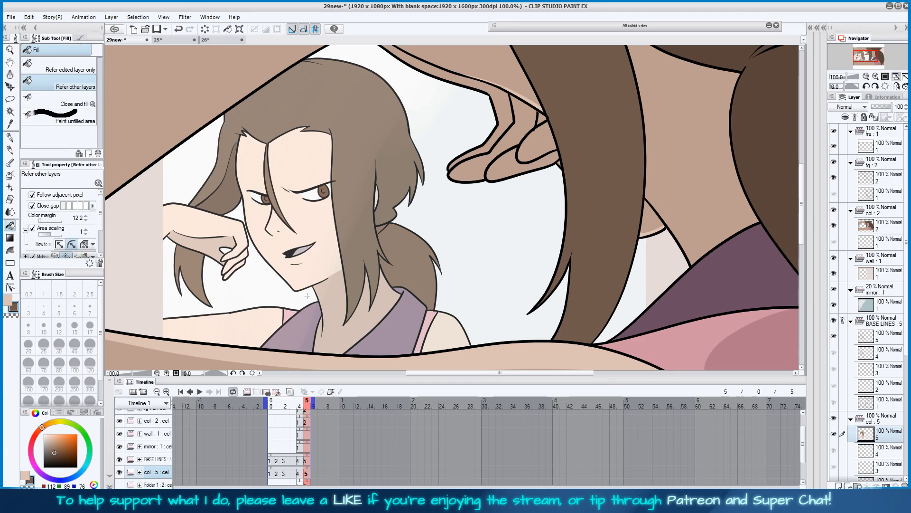
{"action": "left_click", "coordinate": [191, 271]}
{"action": "left_click_drag", "start_coordinate": [264, 269], "coordinate": [250, 270]}
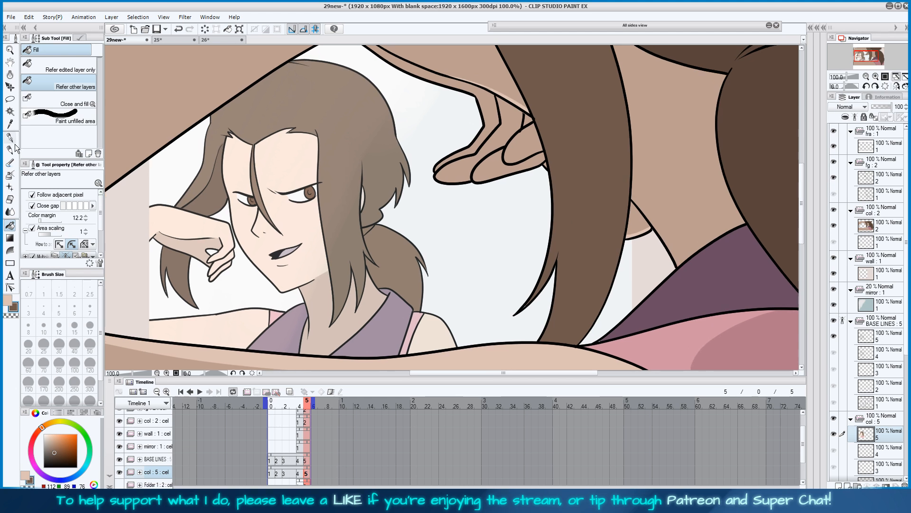
Draw shadow boundaries on the gathered hair and ponytail, and fill the shadow beside the ear with darker brown
{"action": "key", "text": "p"}
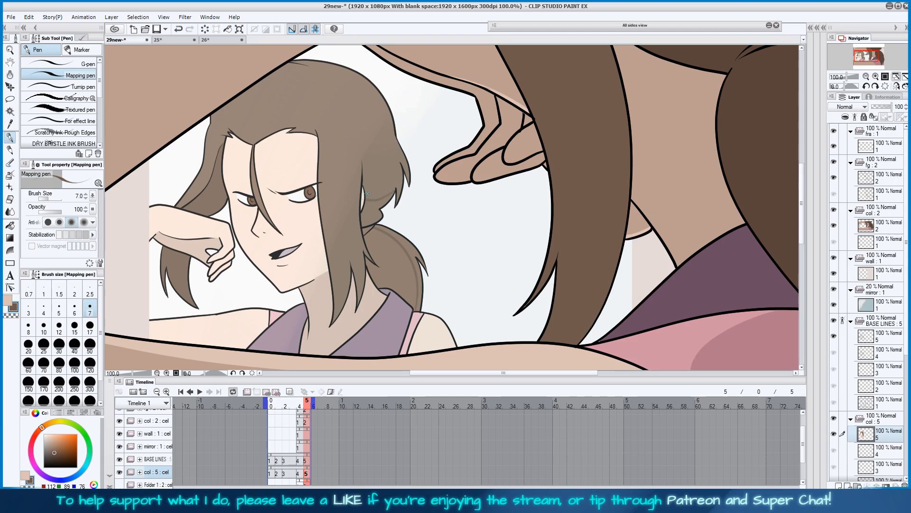
{"action": "key", "text": "g"}
{"action": "left_click", "coordinate": [372, 205]}
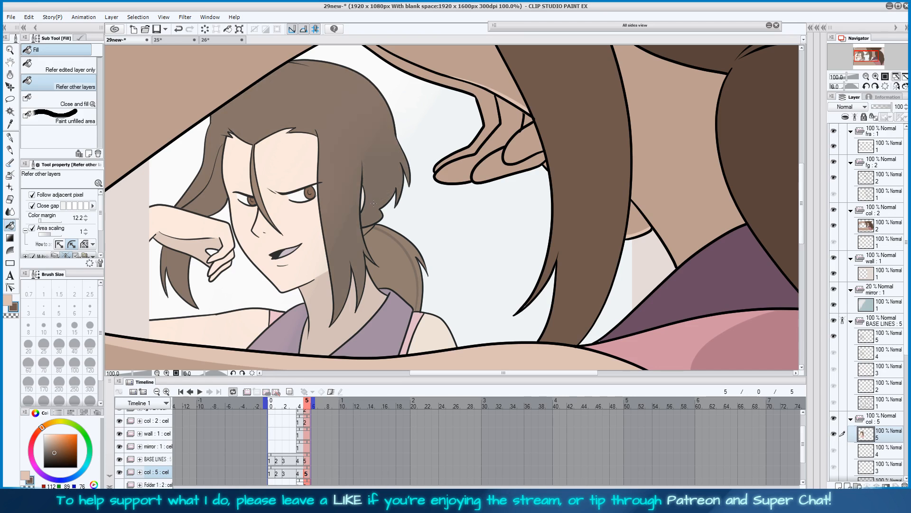
Lower the fill's colour margin to 6.0 and fill the shadow areas of the reflected gathered hair and ponytail with darker brown
{"action": "key", "text": "ctrl+z"}
{"action": "left_click", "coordinate": [41, 221]}
{"action": "left_click", "coordinate": [371, 198]}
{"action": "key", "text": "ctrl+z"}
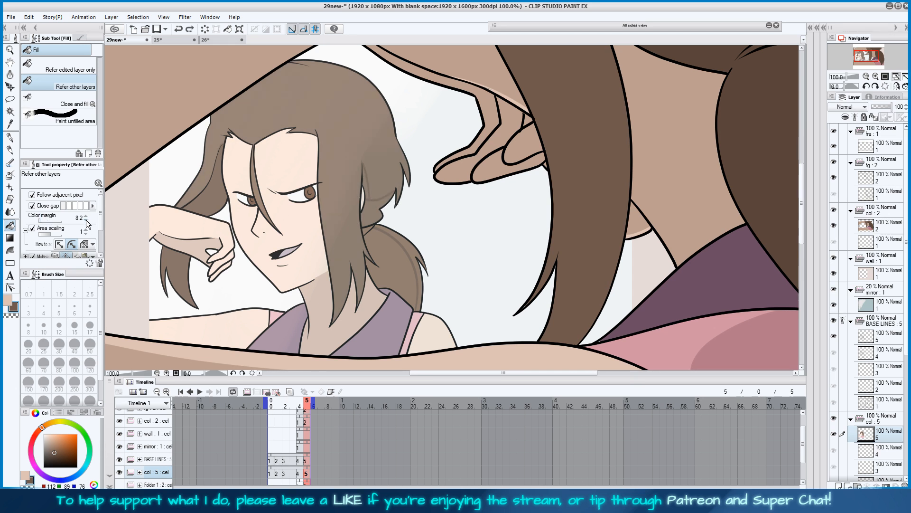
{"action": "left_click", "coordinate": [369, 197]}
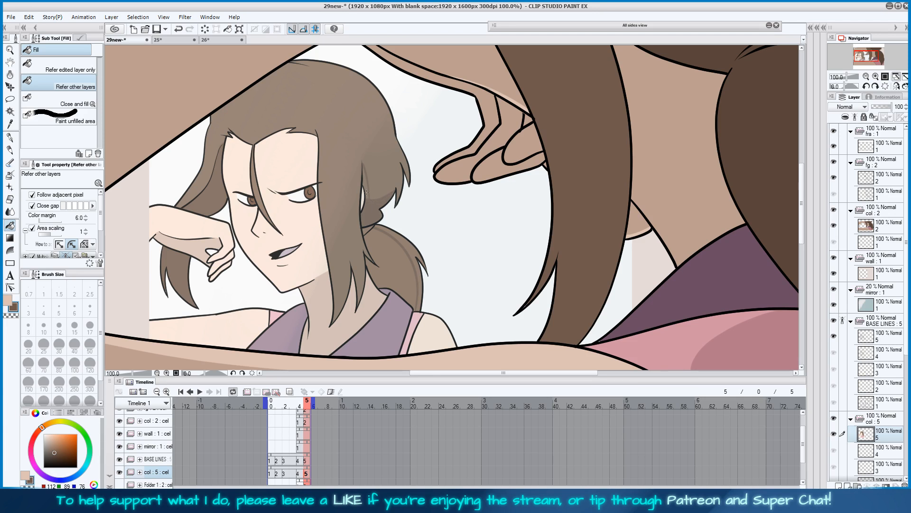
{"action": "left_click", "coordinate": [384, 241]}
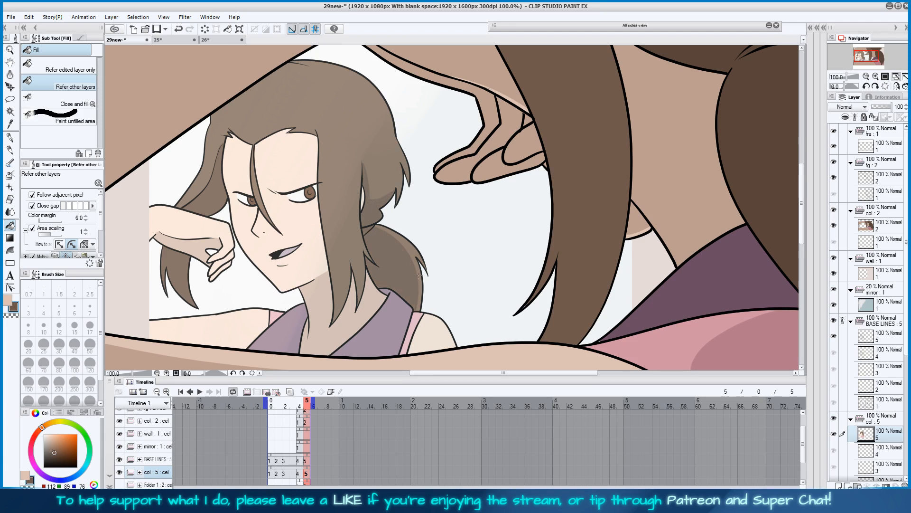
Check the shaded reflection in the full frame, in both normal and horizontally flipped view
{"action": "key", "text": "p"}
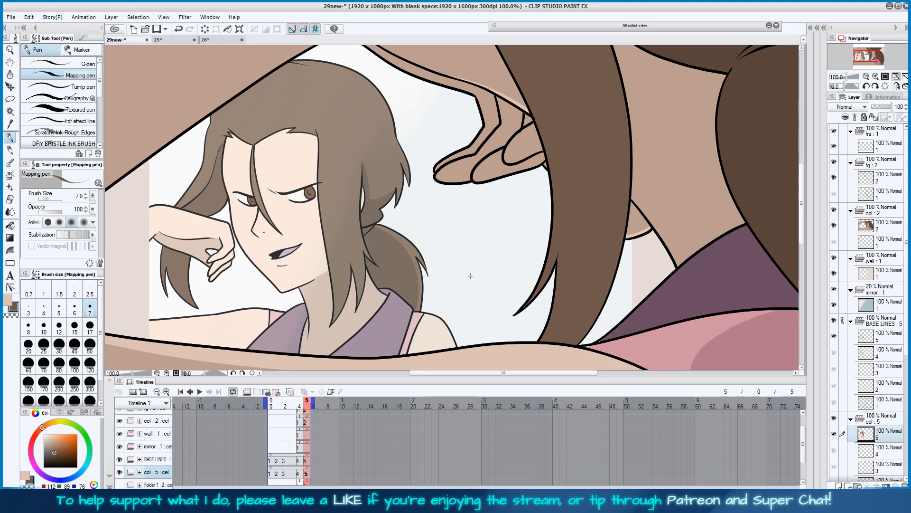
{"action": "left_click_drag", "start_coordinate": [471, 273], "coordinate": [517, 266]}
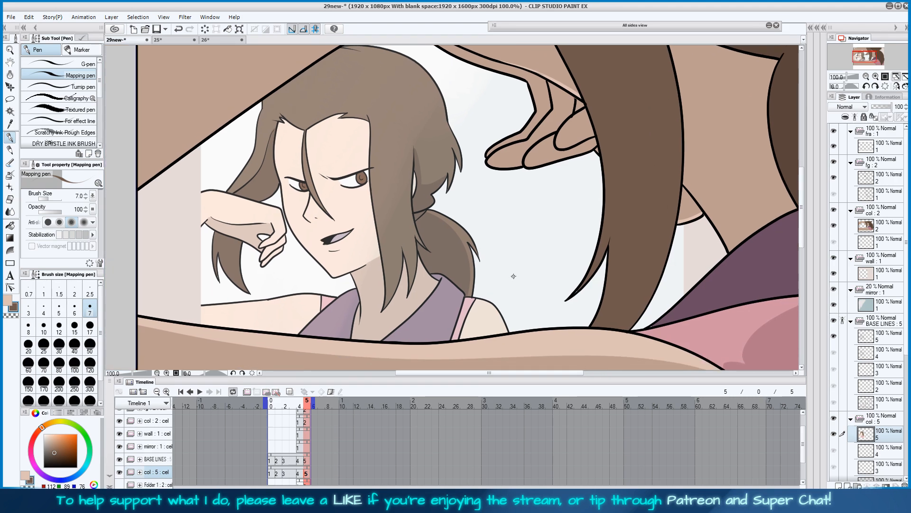
{"action": "left_click", "coordinate": [897, 76]}
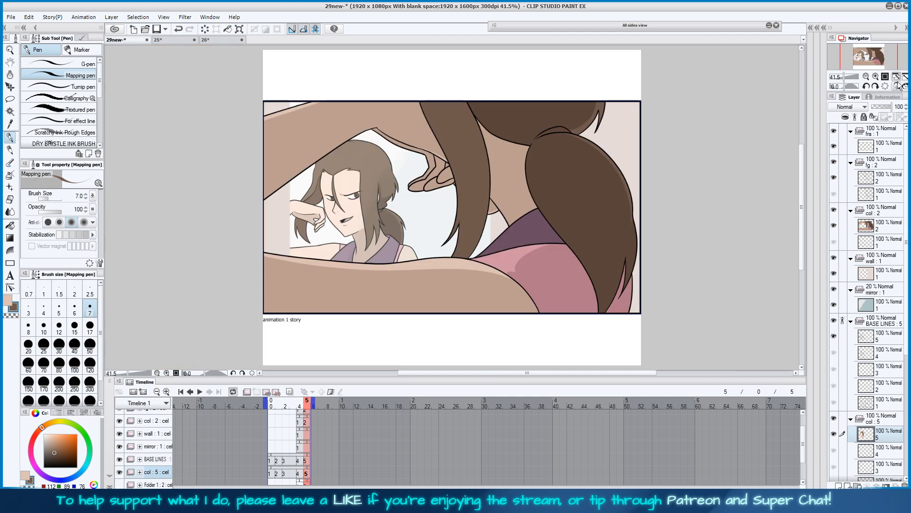
{"action": "left_click", "coordinate": [895, 87]}
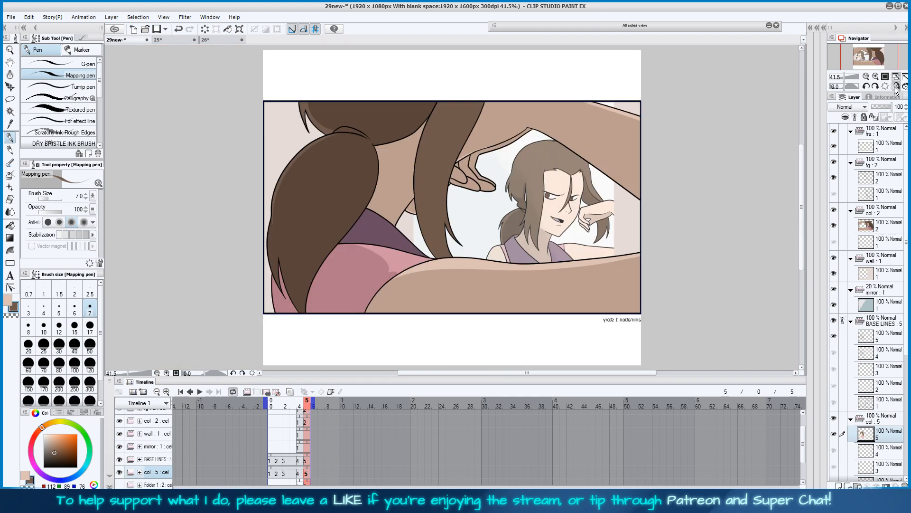
{"action": "left_click", "coordinate": [896, 86]}
{"action": "left_click", "coordinate": [876, 77]}
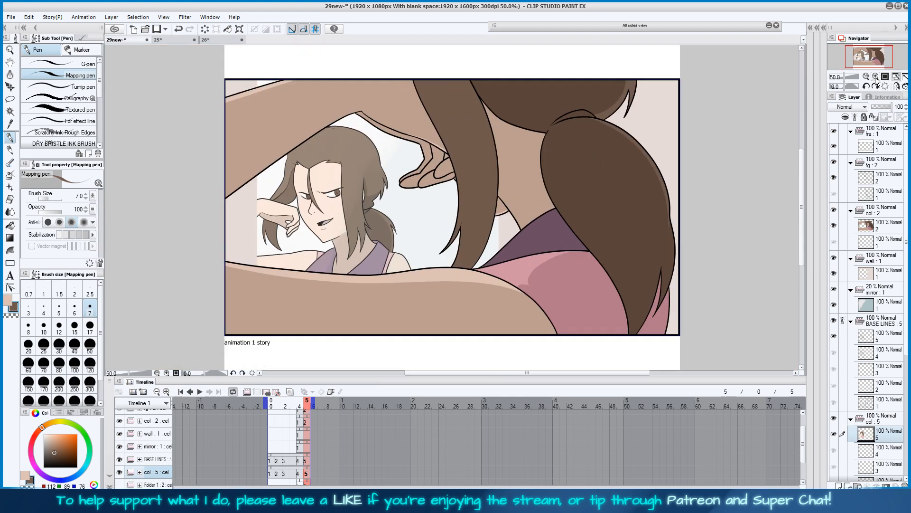
{"action": "left_click", "coordinate": [876, 77]}
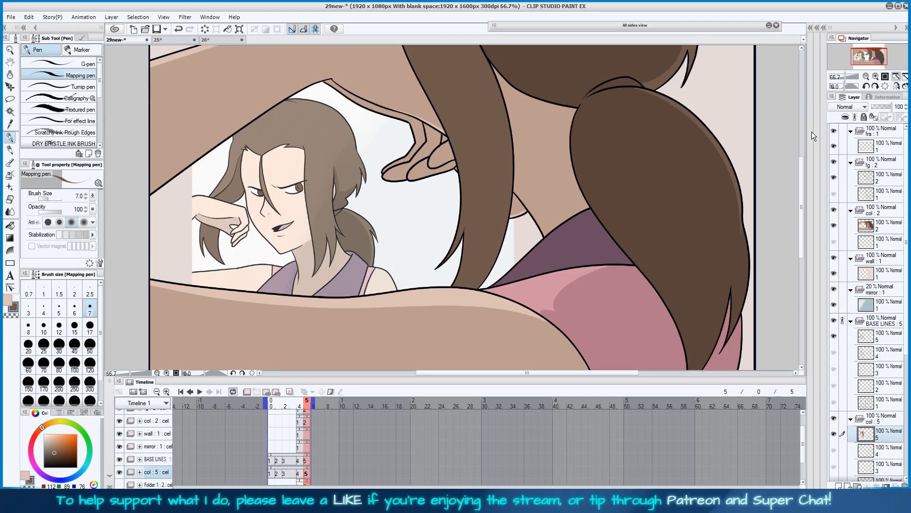
{"action": "left_click_drag", "start_coordinate": [512, 308], "coordinate": [585, 274]}
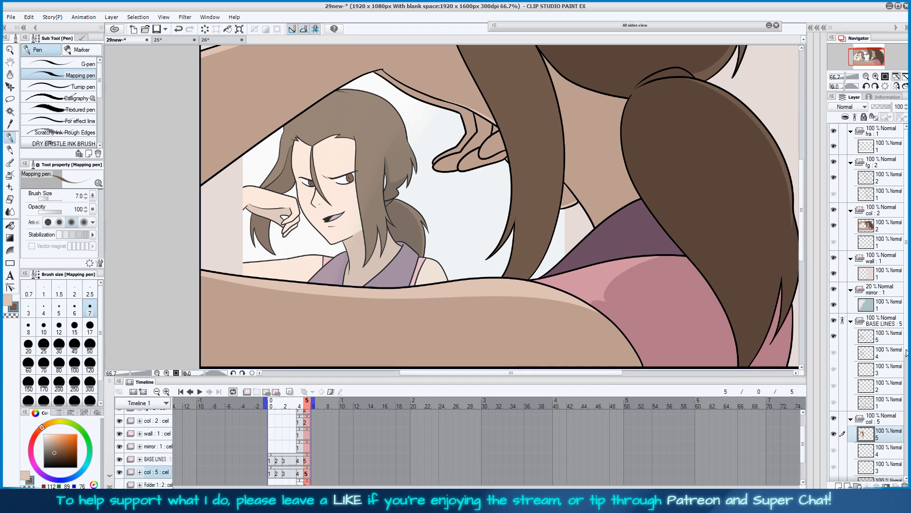
Make wall layer 1 active and sample the mirror-edge shadow colour (192, 175, 171) from drawing 25 as the secondary colour
{"action": "scroll", "coordinate": [905, 361], "scroll_direction": "down", "scroll_amount": 3}
{"action": "scroll", "coordinate": [889, 387], "scroll_direction": "up", "scroll_amount": 1}
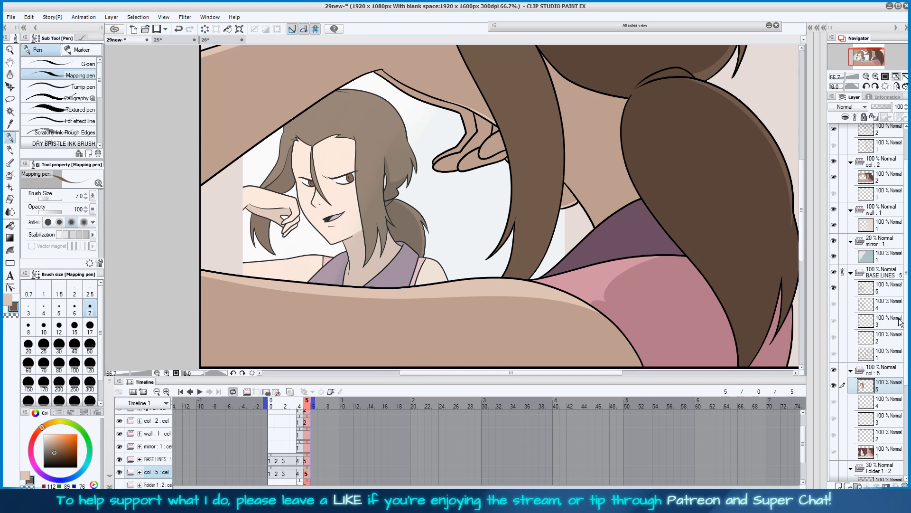
{"action": "scroll", "coordinate": [902, 322], "scroll_direction": "up", "scroll_amount": 2}
{"action": "left_click", "coordinate": [880, 259]}
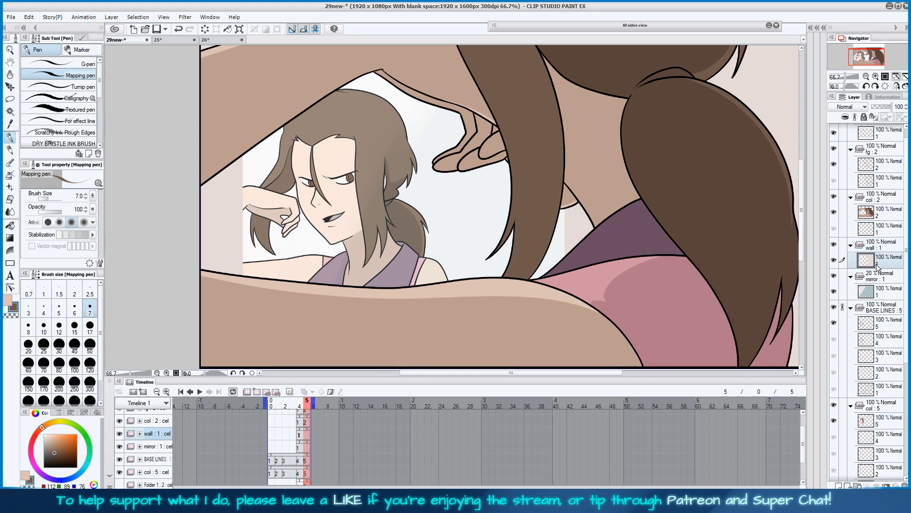
{"action": "key", "text": "i"}
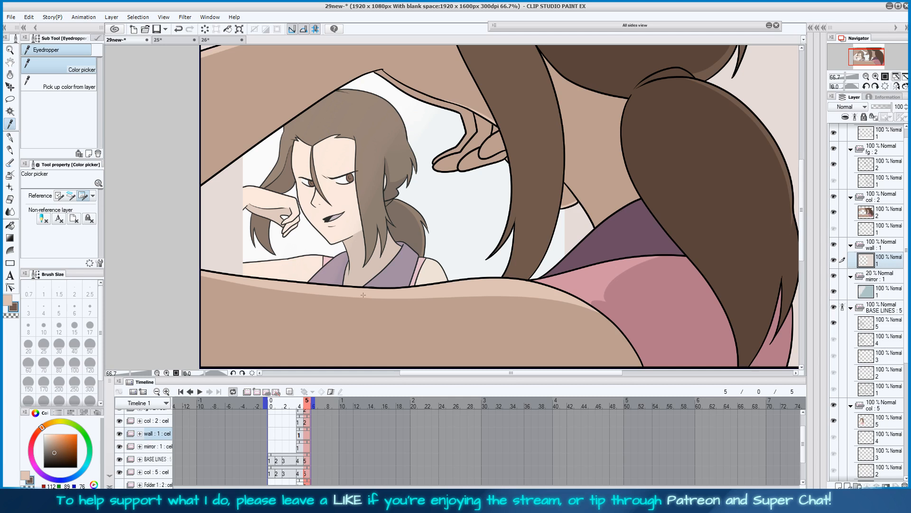
{"action": "left_click", "coordinate": [224, 40]}
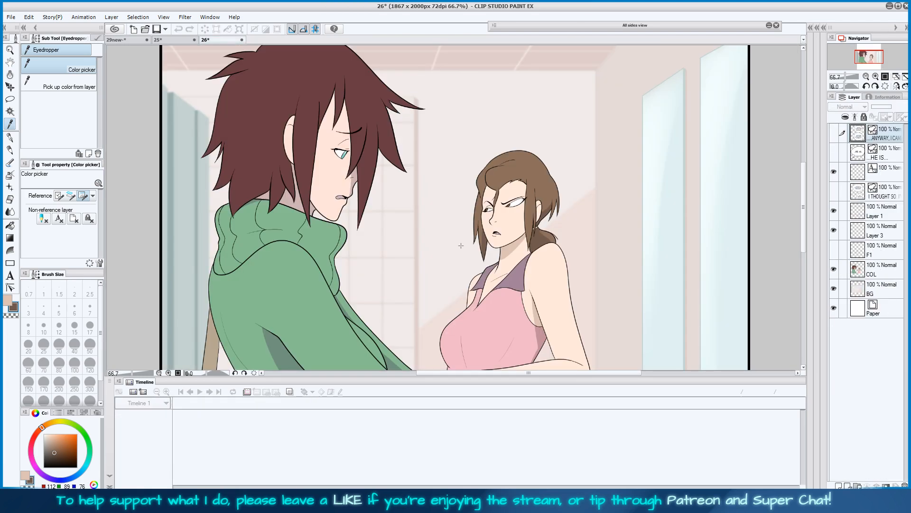
{"action": "left_click", "coordinate": [173, 39]}
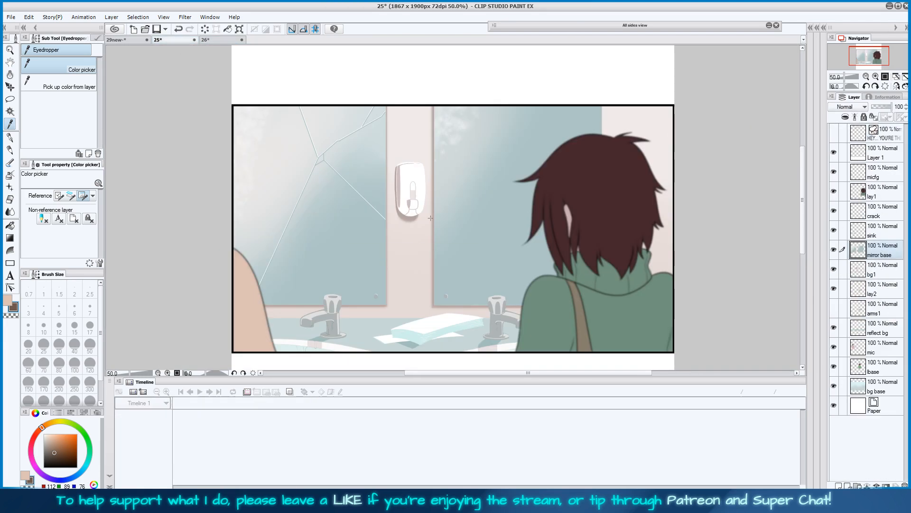
{"action": "left_click", "coordinate": [432, 271]}
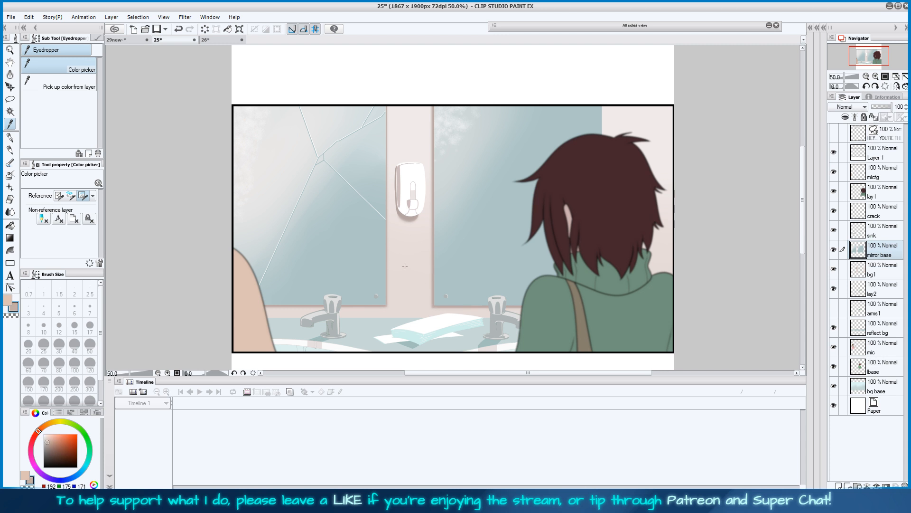
{"action": "left_click", "coordinate": [126, 40]}
Auto-select the wall area around the mirror on wall layer 1 in 29new, referring to the edited layer only
{"action": "key", "text": "u"}
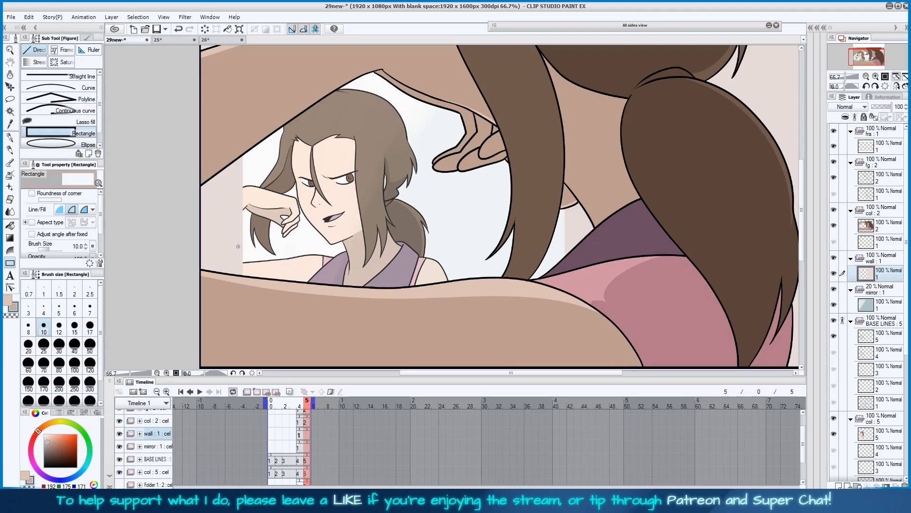
{"action": "left_click", "coordinate": [884, 262]}
{"action": "left_click", "coordinate": [885, 277]}
{"action": "left_click", "coordinate": [10, 110]}
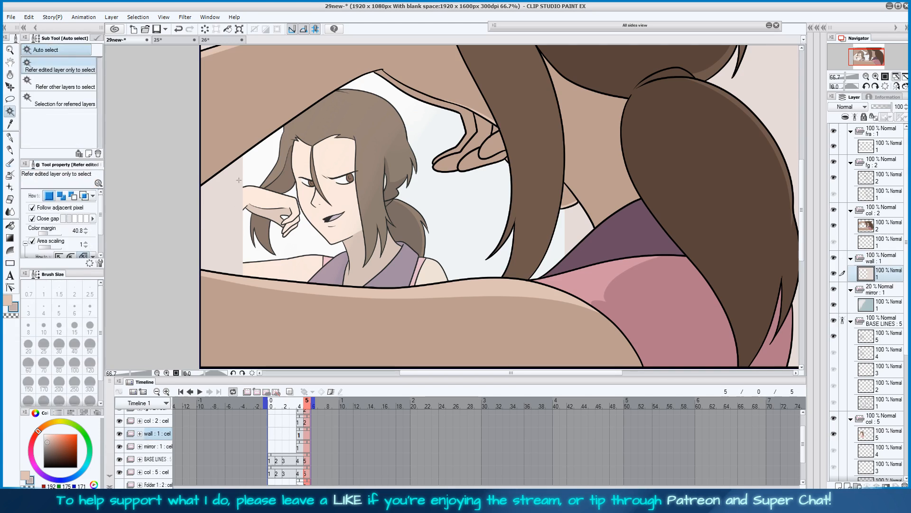
{"action": "left_click", "coordinate": [243, 194]}
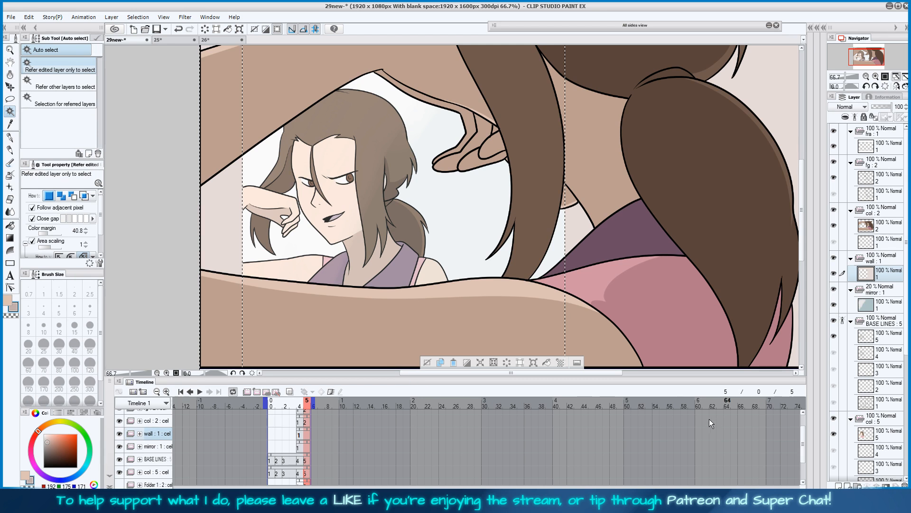
Compare the mirror edge in drawing 25, and paint a wall shadow beside the mirror with the Smooth watercolor brush at size 50
{"action": "left_click", "coordinate": [9, 150]}
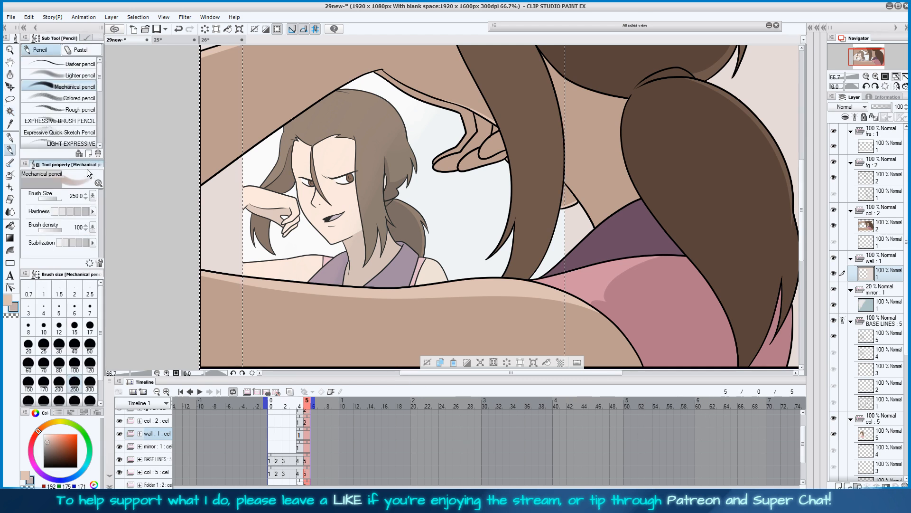
{"action": "left_click", "coordinate": [218, 41]}
{"action": "left_click", "coordinate": [185, 41]}
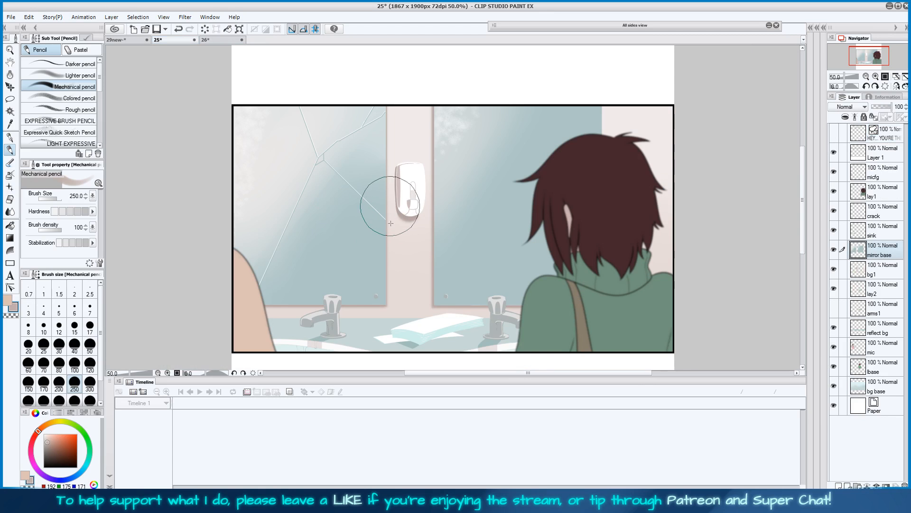
{"action": "left_click", "coordinate": [121, 41]}
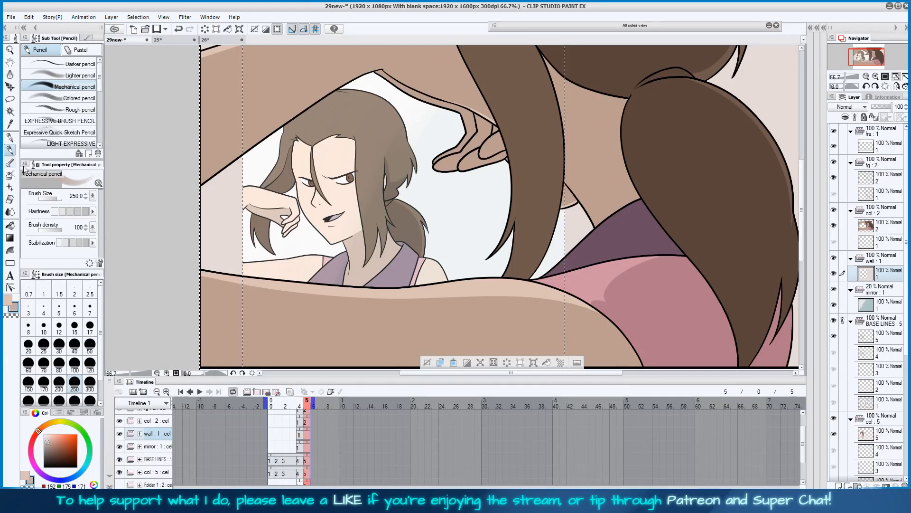
{"action": "left_click", "coordinate": [9, 162]}
{"action": "left_click", "coordinate": [90, 344]}
{"action": "left_click_drag", "start_coordinate": [240, 276], "coordinate": [245, 221]}
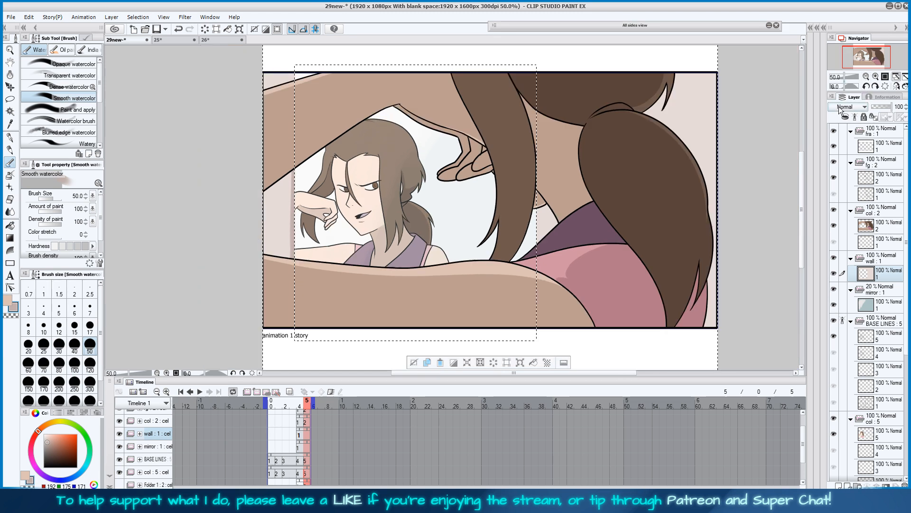
Show frame 4, paint the shadow strip along the mirror's edge on fg layer 1, and clear the selection
{"action": "key", "text": "ctrl+minus"}
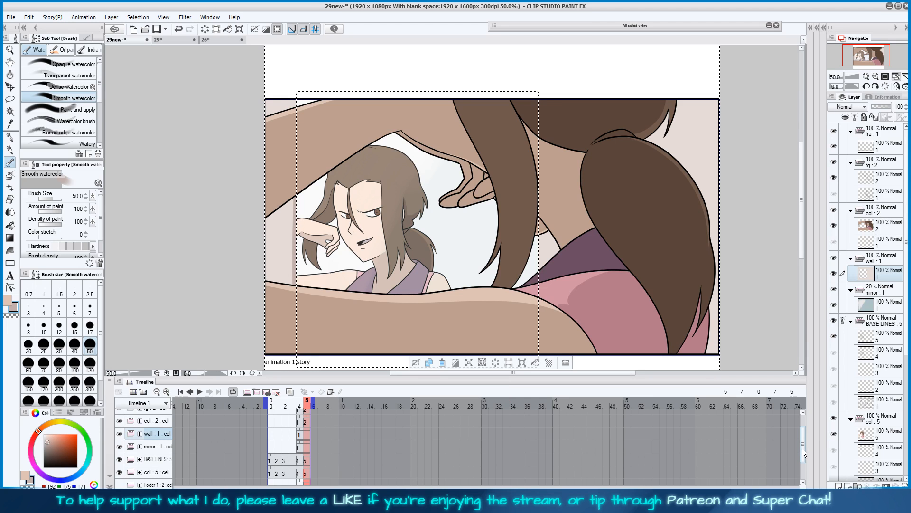
{"action": "scroll", "coordinate": [587, 415], "scroll_direction": "up", "scroll_amount": 2}
{"action": "left_click", "coordinate": [299, 429]}
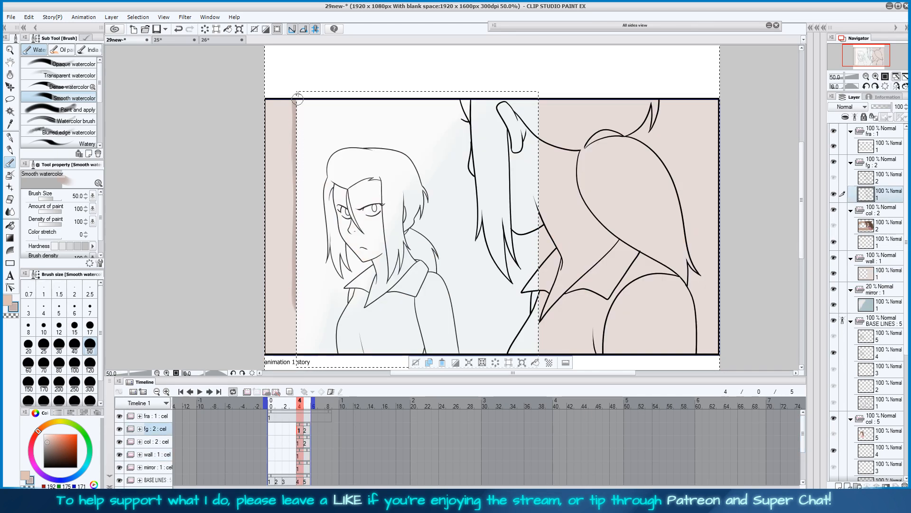
{"action": "mouse_move", "coordinate": [299, 109]}
{"action": "left_mouse_down"}
{"action": "mouse_move", "coordinate": [297, 351]}
{"action": "mouse_move", "coordinate": [297, 343]}
{"action": "left_mouse_up"}
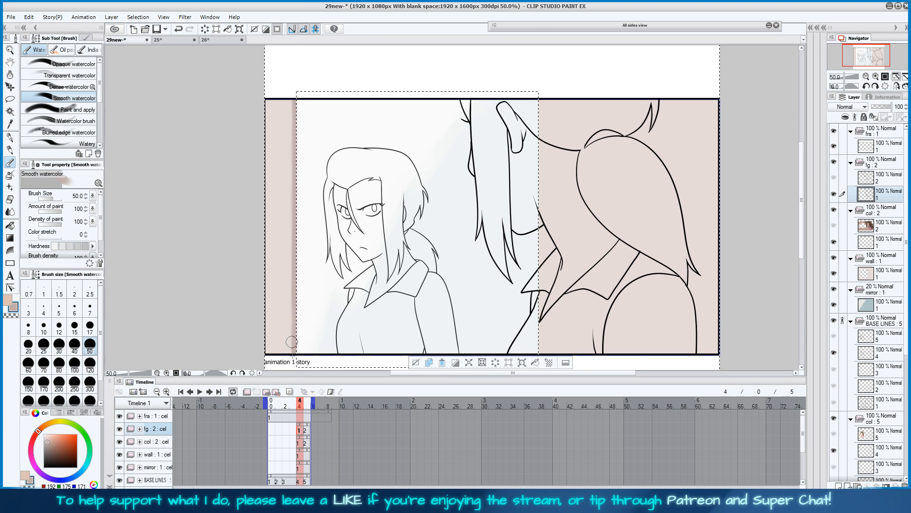
{"action": "left_click_drag", "start_coordinate": [490, 299], "coordinate": [493, 296]}
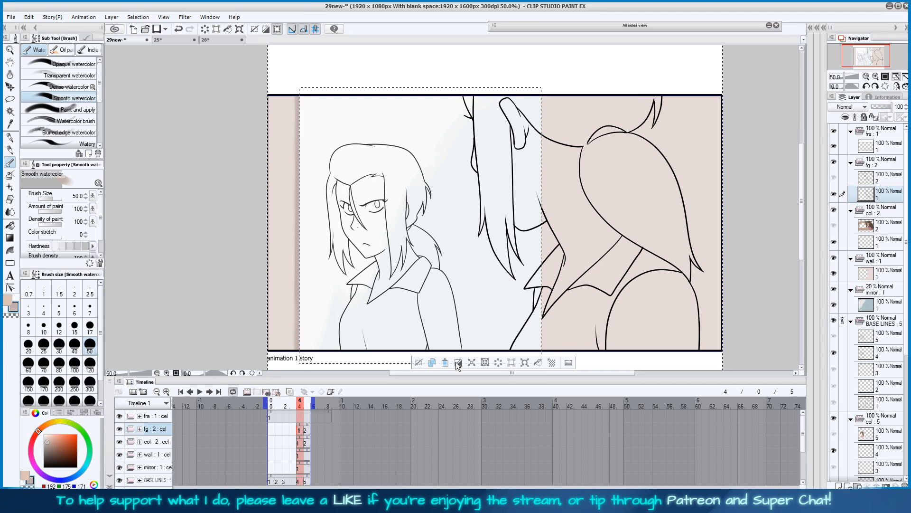
{"action": "left_click", "coordinate": [419, 363]}
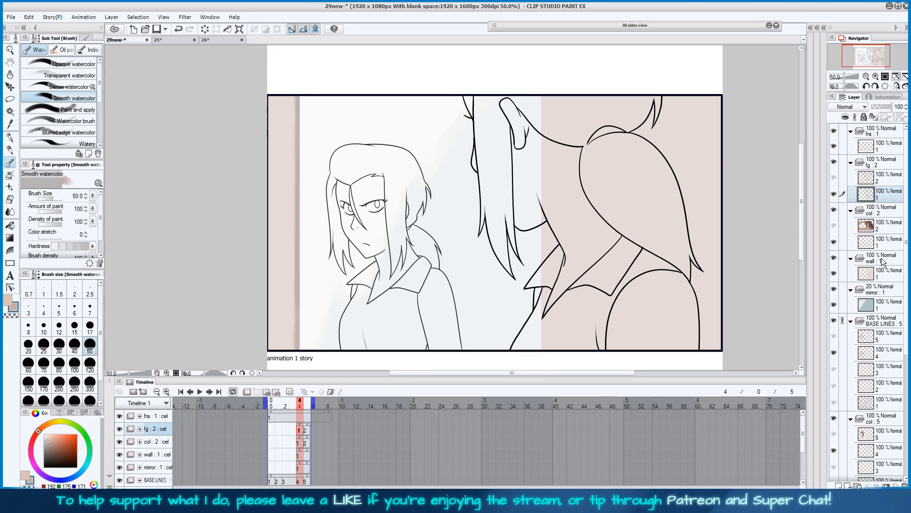
Toggle fg layer 1's visibility to check the shadow strip, and undo the painted strip and the deselection
{"action": "left_click", "coordinate": [833, 194]}
{"action": "left_click", "coordinate": [833, 195]}
{"action": "key", "text": "ctrl+z"}
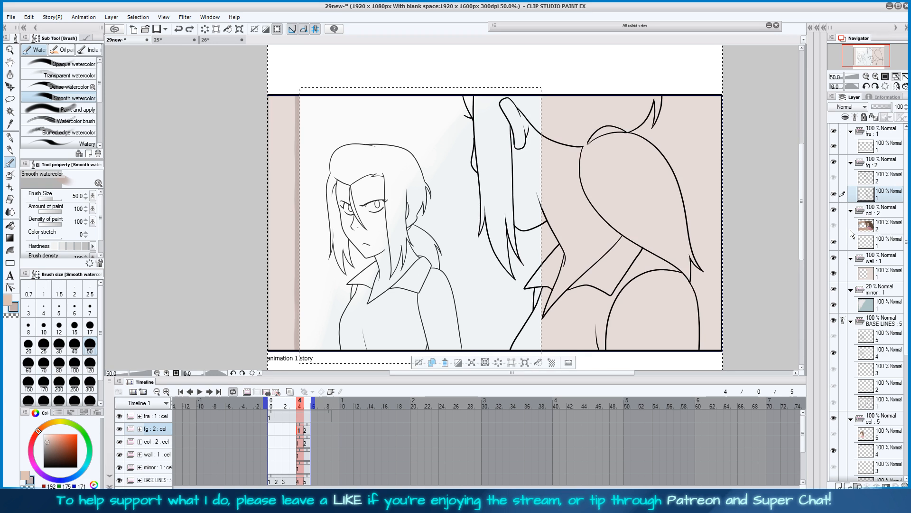
{"action": "left_click", "coordinate": [834, 195]}
{"action": "left_click", "coordinate": [834, 195]}
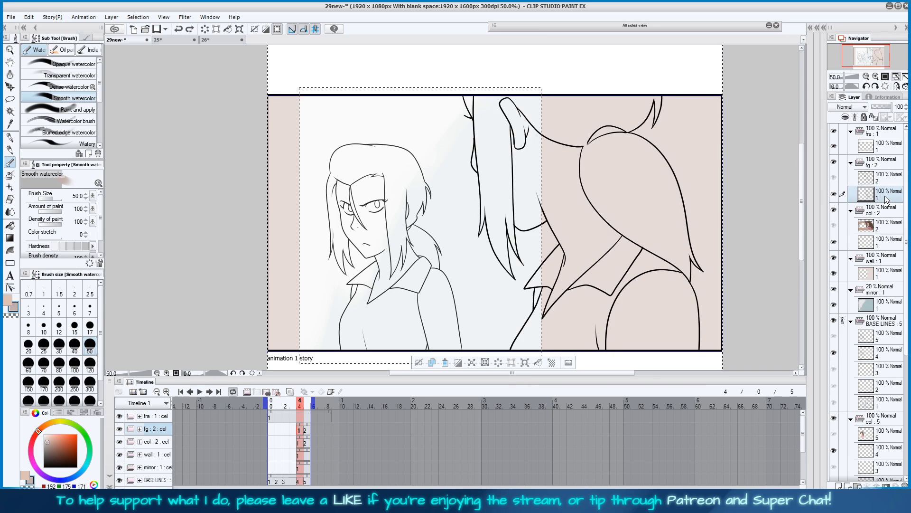
Paint the shadow strip along the mirror's full-height edge on wall layer 1 inside the selection, and deselect
{"action": "left_click", "coordinate": [881, 275]}
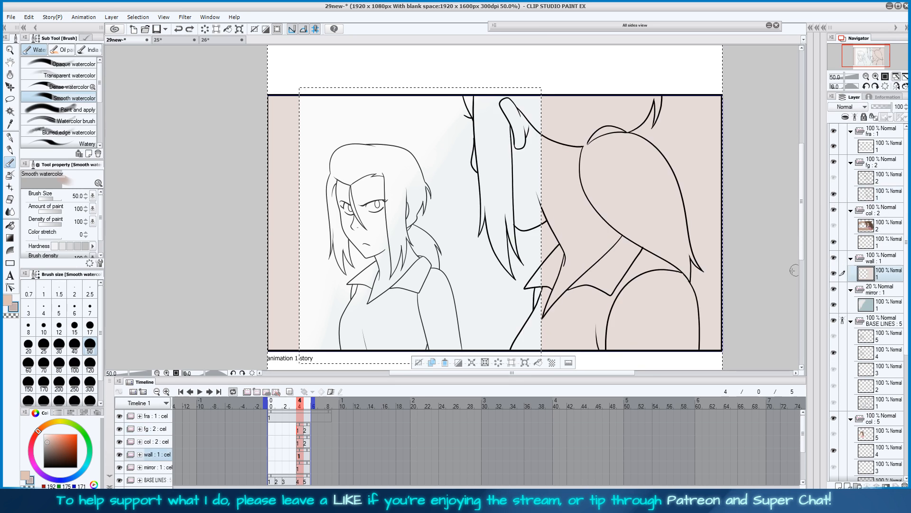
{"action": "left_click_drag", "start_coordinate": [301, 97], "coordinate": [301, 360]}
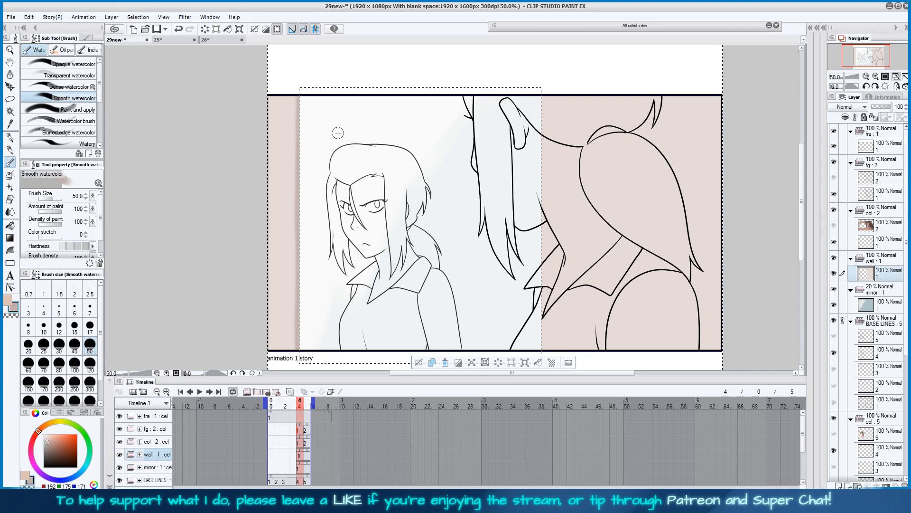
{"action": "left_click", "coordinate": [420, 363]}
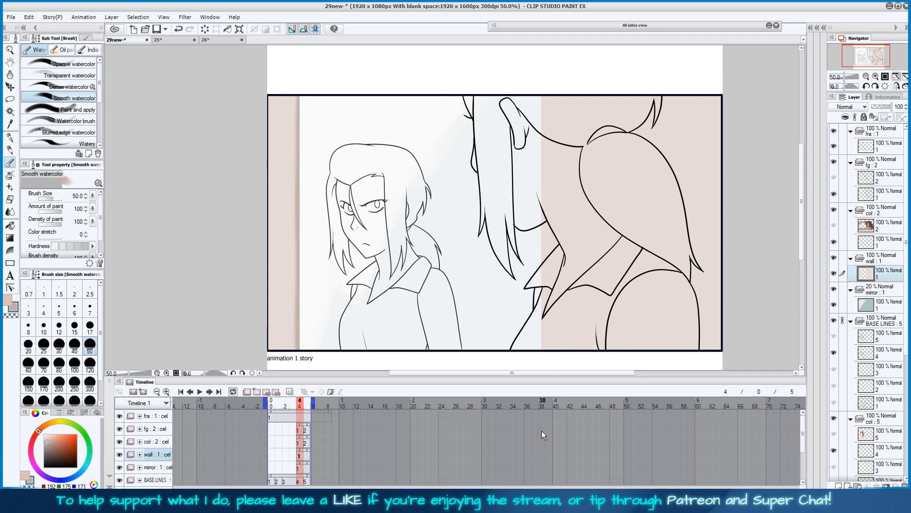
Select the Turnip pen and sample the grey of the mirror's screw in drawing 25 for use in 29new
{"action": "left_click", "coordinate": [10, 137]}
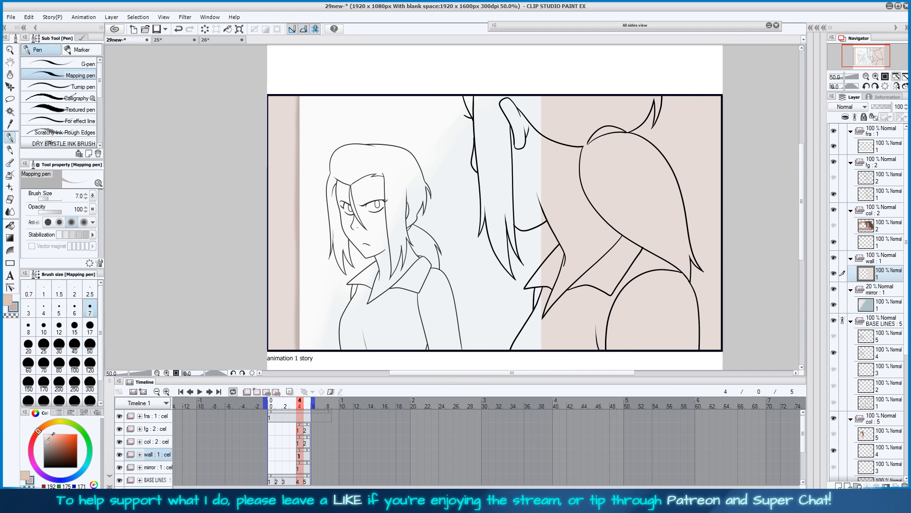
{"action": "left_click", "coordinate": [44, 433]}
{"action": "left_click", "coordinate": [76, 86]}
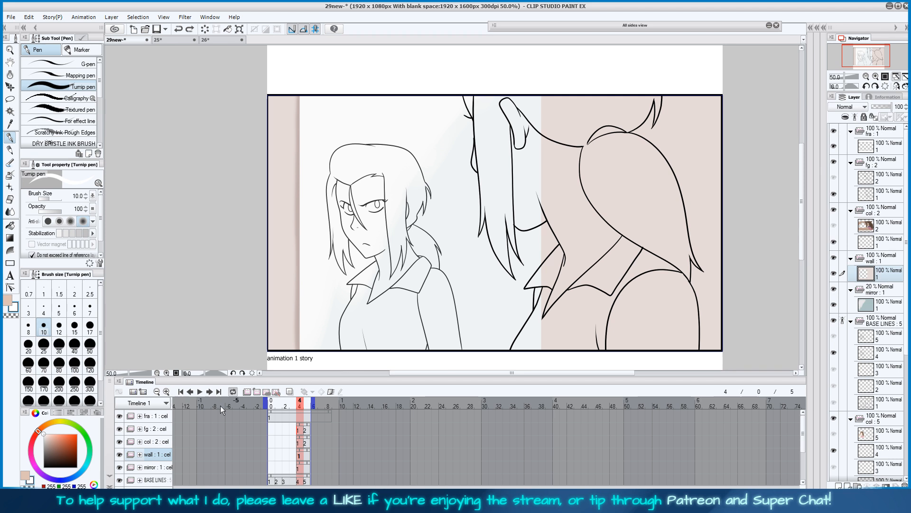
{"action": "left_click", "coordinate": [10, 124]}
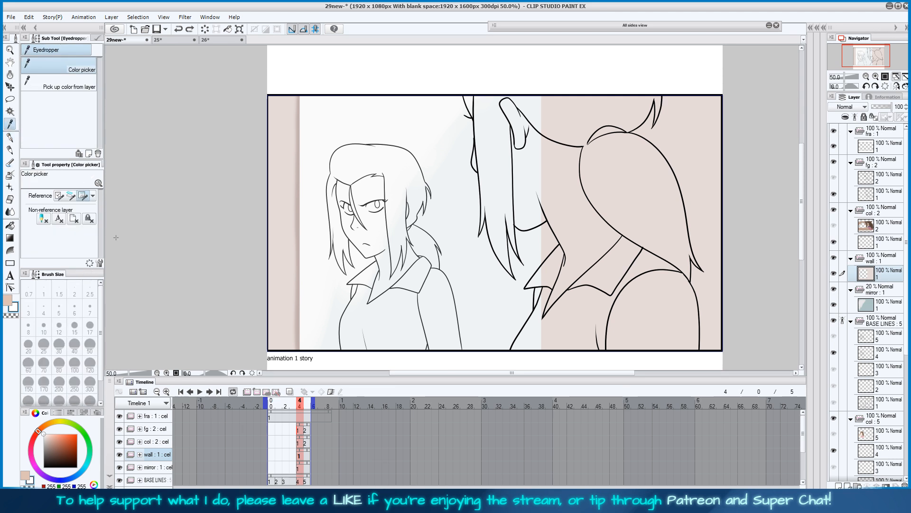
{"action": "left_click", "coordinate": [176, 40]}
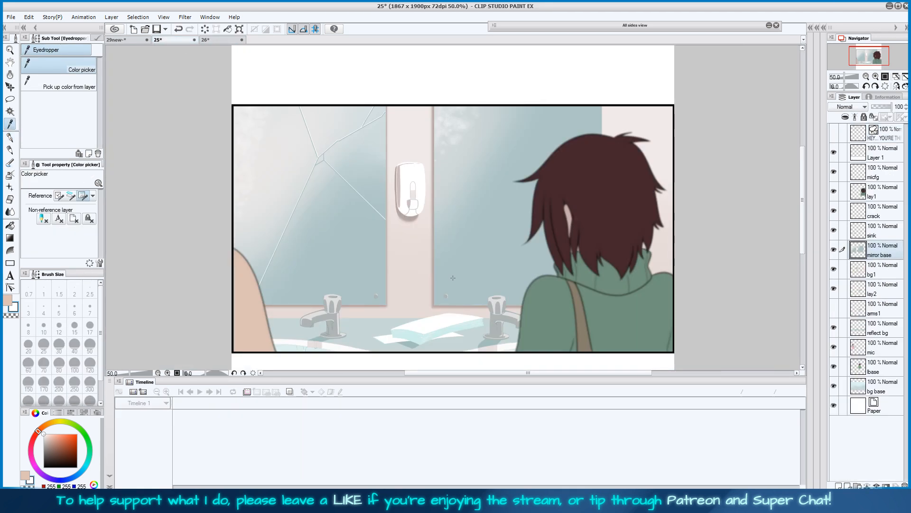
{"action": "left_click", "coordinate": [376, 296]}
{"action": "left_click", "coordinate": [118, 42]}
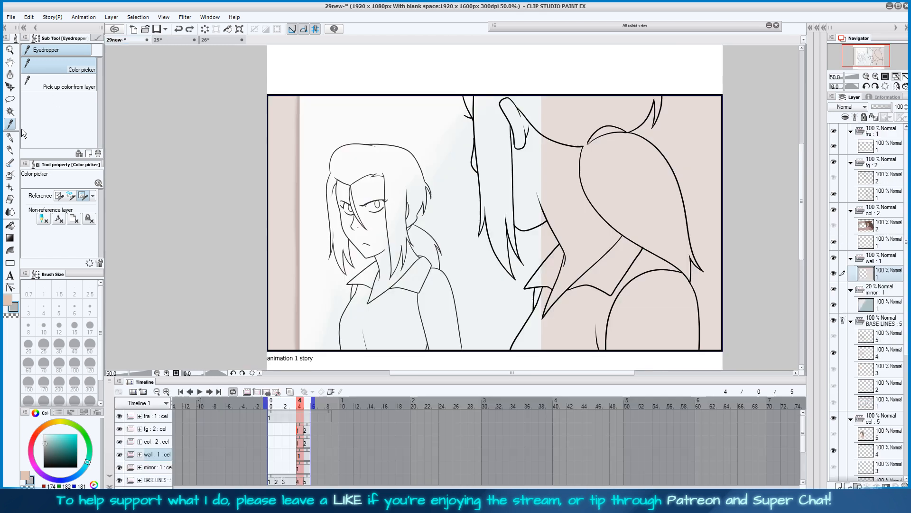
Dot grey screws at the mirror's corners on wall layer 1 with the Turnip pen at size 25
{"action": "left_click", "coordinate": [10, 138]}
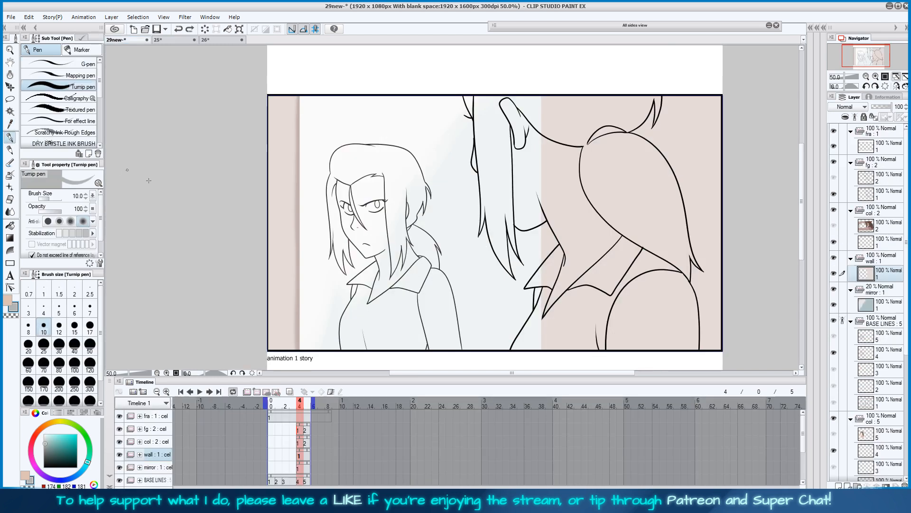
{"action": "left_click", "coordinate": [43, 346]}
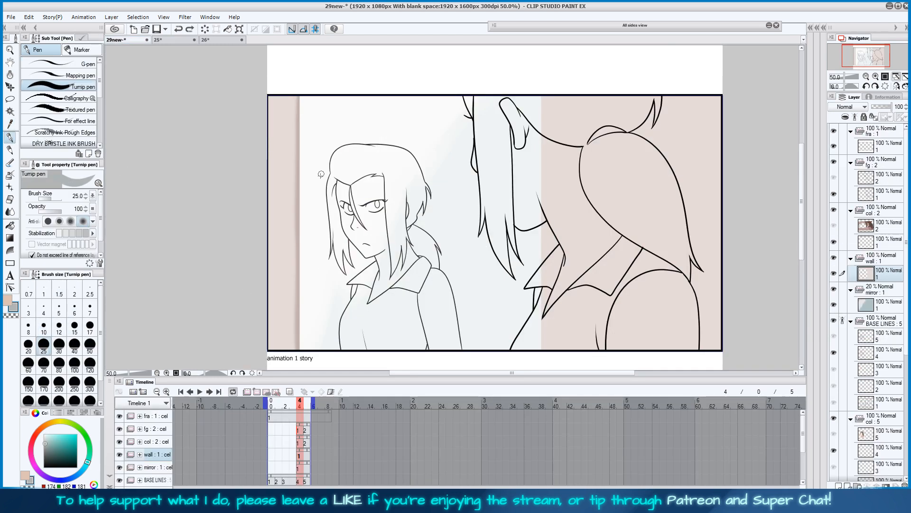
{"action": "left_click", "coordinate": [309, 98]}
{"action": "left_click", "coordinate": [307, 294]}
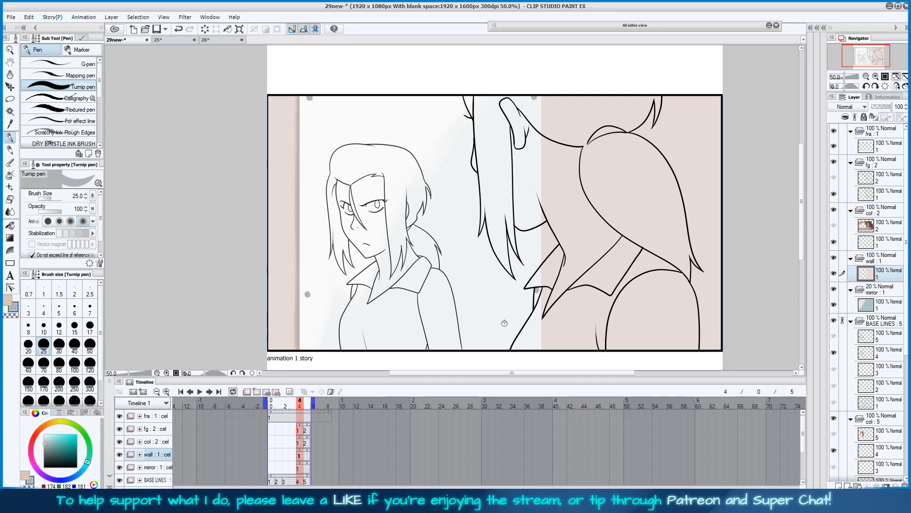
Choose a pale blue-green colour (RGB 185, 219, 215) and set the Turnip pen's size to 5
{"action": "left_click", "coordinate": [47, 434]}
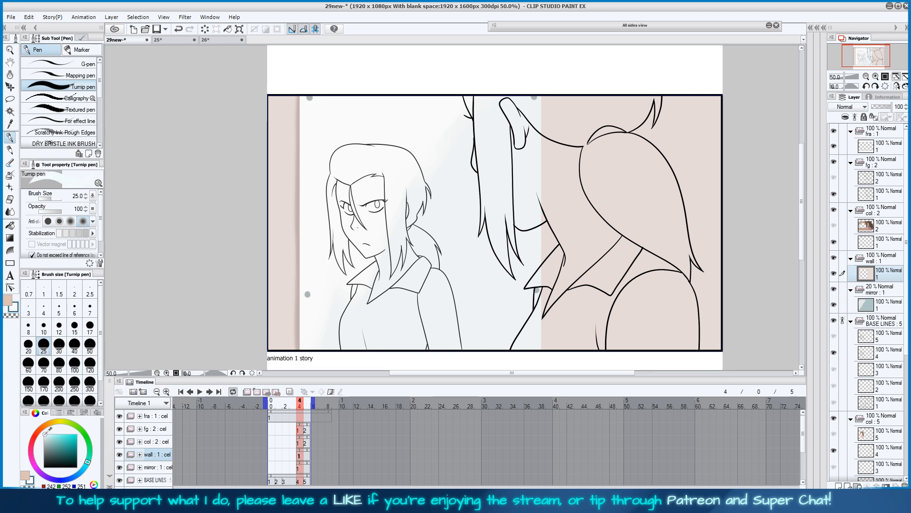
{"action": "left_click", "coordinate": [48, 441]}
{"action": "left_click", "coordinate": [49, 439]}
{"action": "left_click", "coordinate": [59, 308]}
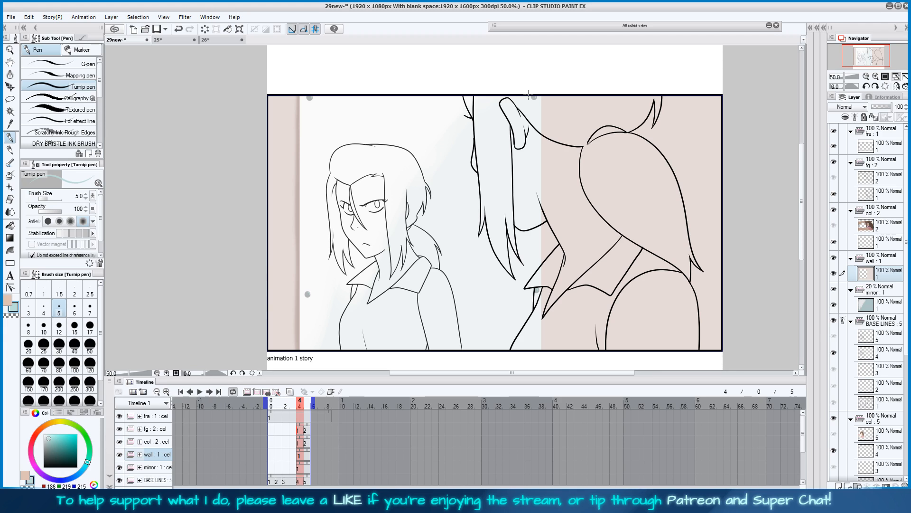
{"action": "scroll", "coordinate": [803, 216], "scroll_direction": "up", "scroll_amount": 1}
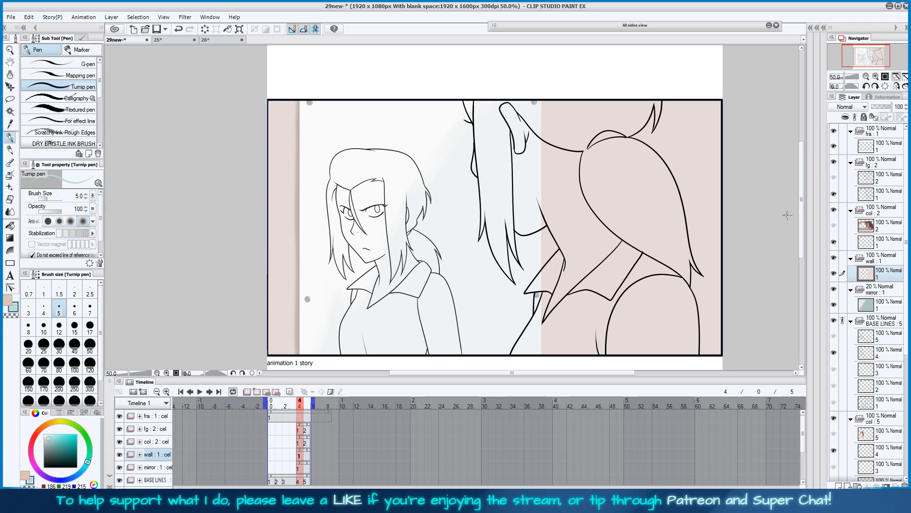
Flip between frames 4 and 5 to compare the mirror scene, ending on frame 5
{"action": "left_click", "coordinate": [308, 430]}
{"action": "left_click", "coordinate": [301, 430]}
{"action": "left_click", "coordinate": [308, 431]}
{"action": "left_click", "coordinate": [300, 431]}
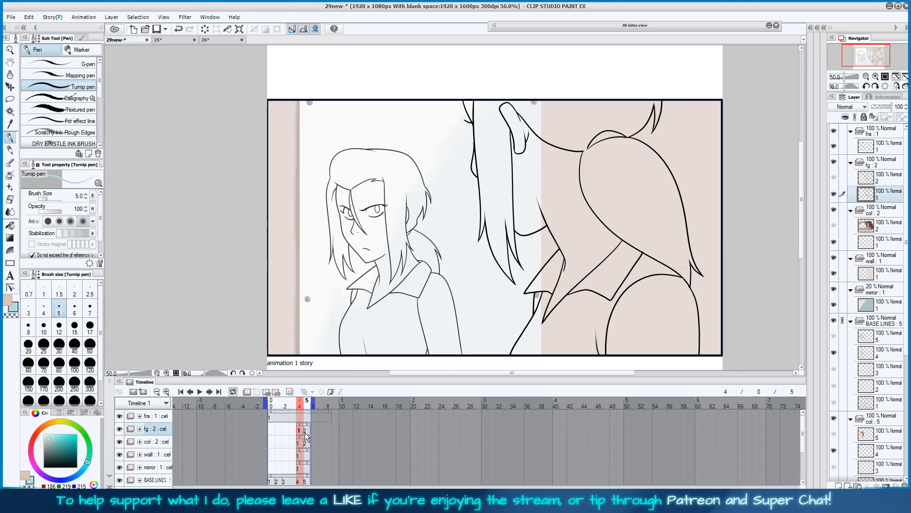
{"action": "left_click", "coordinate": [306, 432]}
{"action": "left_click", "coordinate": [301, 433]}
{"action": "left_click", "coordinate": [306, 432]}
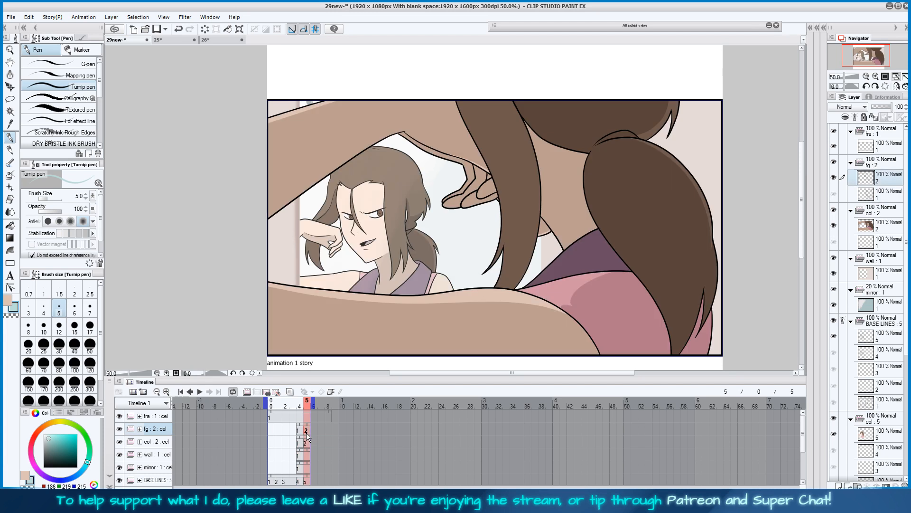
Try duplicating the whole fg folder, and undo the copy
{"action": "left_click", "coordinate": [881, 167]}
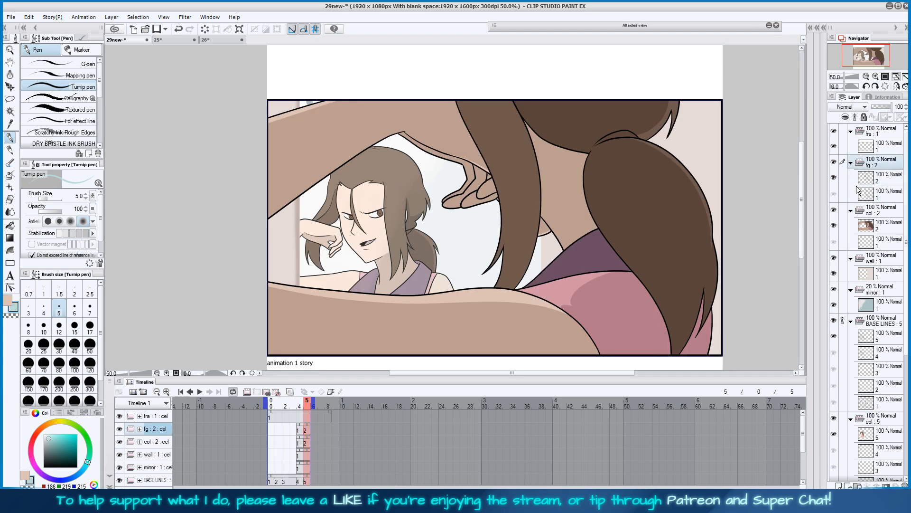
{"action": "key", "text": "ctrl+v"}
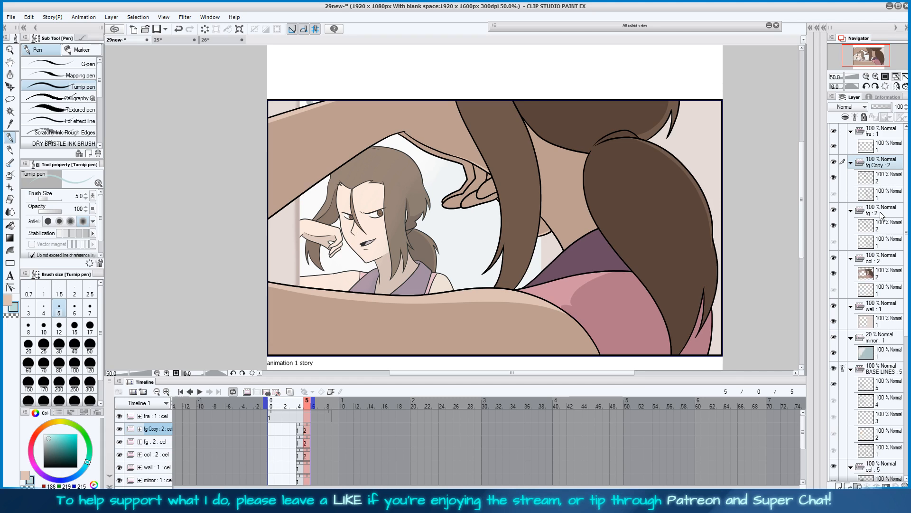
{"action": "left_click", "coordinate": [881, 211]}
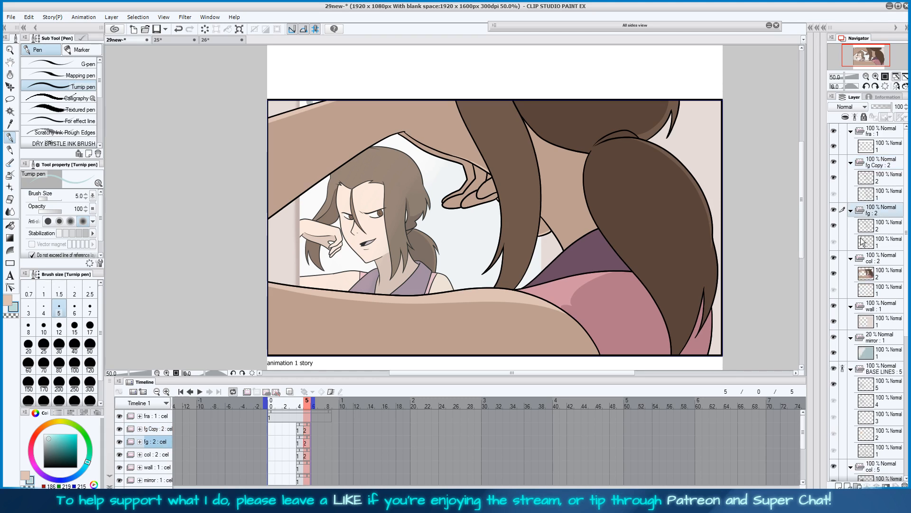
{"action": "key", "text": "ctrl+z"}
Try moving fg layer 2 and col layer 2 out of their folders and merging them, and undo it
{"action": "left_click_drag", "start_coordinate": [881, 181], "coordinate": [876, 157]}
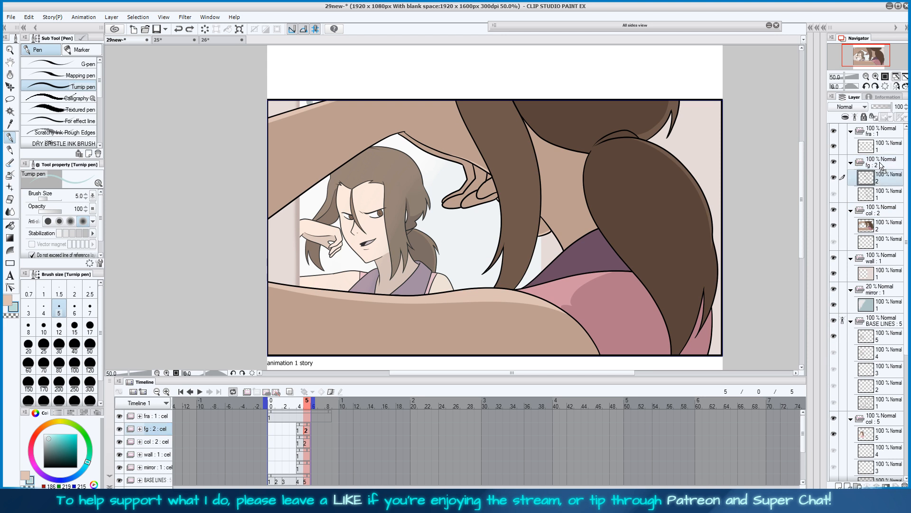
{"action": "left_click_drag", "start_coordinate": [881, 222], "coordinate": [881, 172]}
{"action": "left_click", "coordinate": [876, 485]}
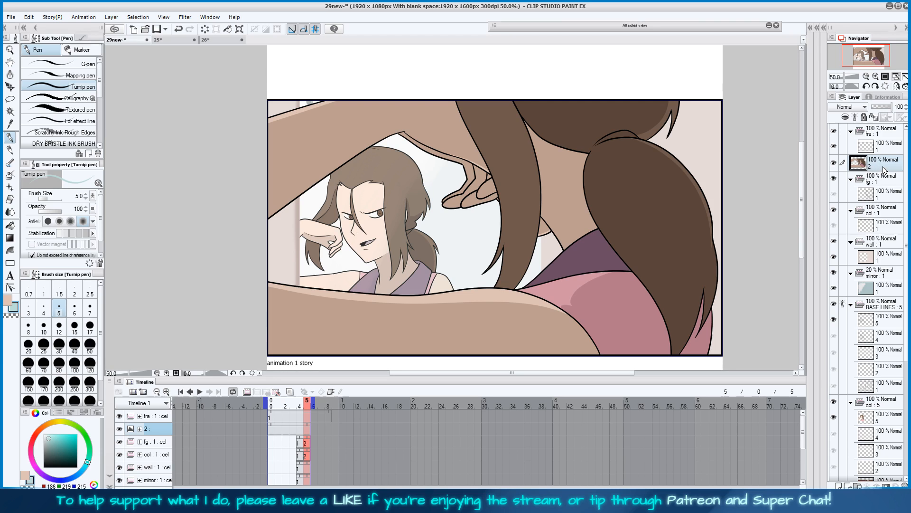
{"action": "key", "text": "ctrl+z"}
{"action": "key", "text": "ctrl+z"}
{"action": "key", "text": "ctrl+z"}
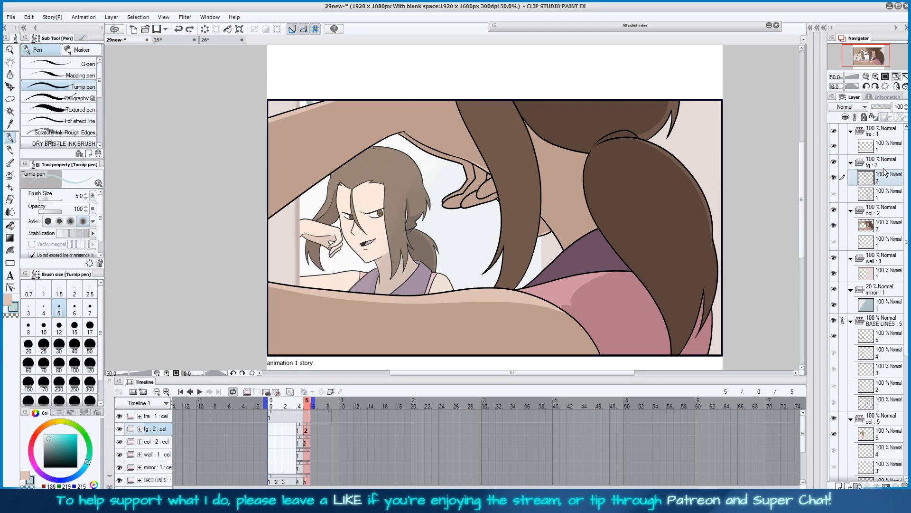
Merge copies of fg layer 2 and col layer 2 into layer 3 above the hidden fg and col folders, and check frames 4 and 5
{"action": "left_click", "coordinate": [881, 164]}
{"action": "key", "text": "ctrl+v"}
{"action": "left_click_drag", "start_coordinate": [880, 174], "coordinate": [881, 162]}
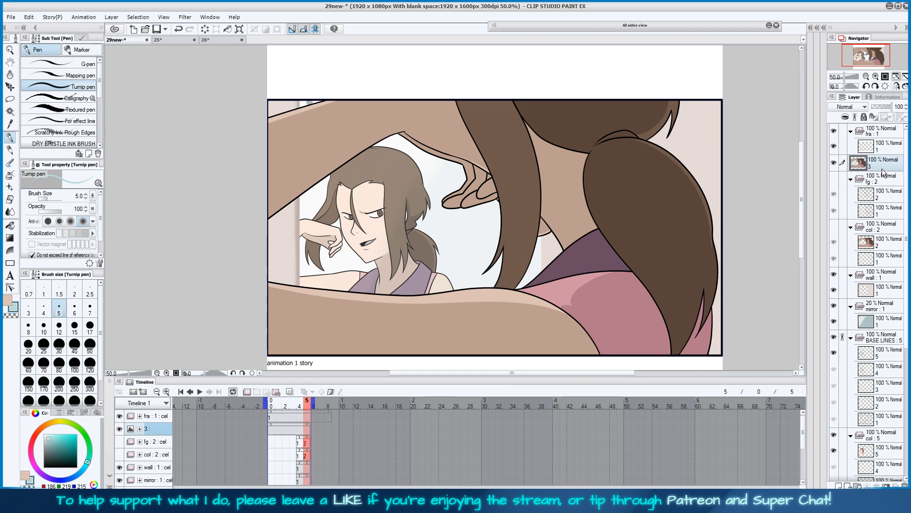
{"action": "left_click", "coordinate": [300, 444]}
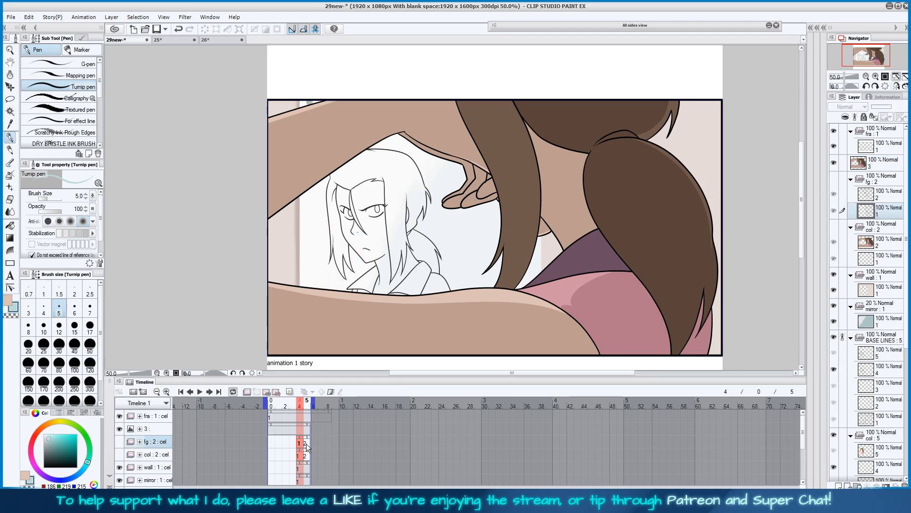
{"action": "left_click", "coordinate": [306, 443]}
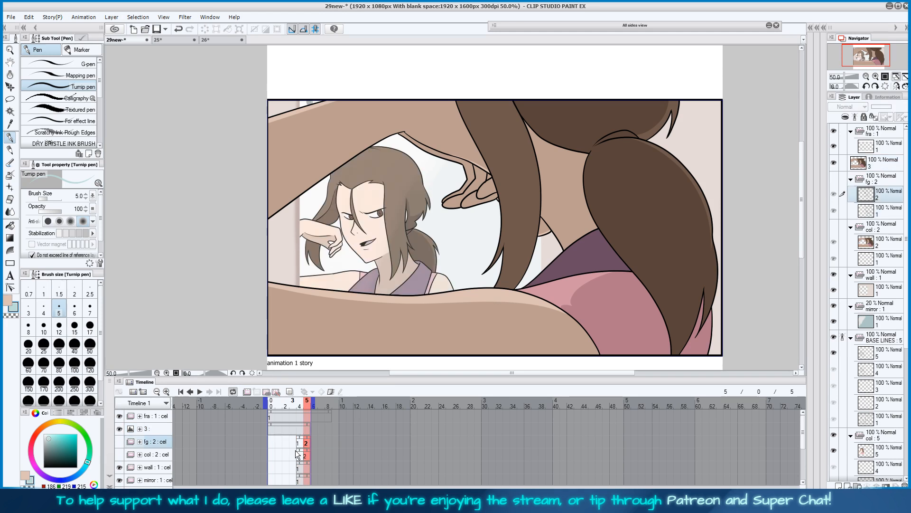
Apply a Gaussian blur of 26.75 to the merged foreground layer 3 and check it on the horizontally flipped canvas
{"action": "left_click", "coordinate": [884, 160]}
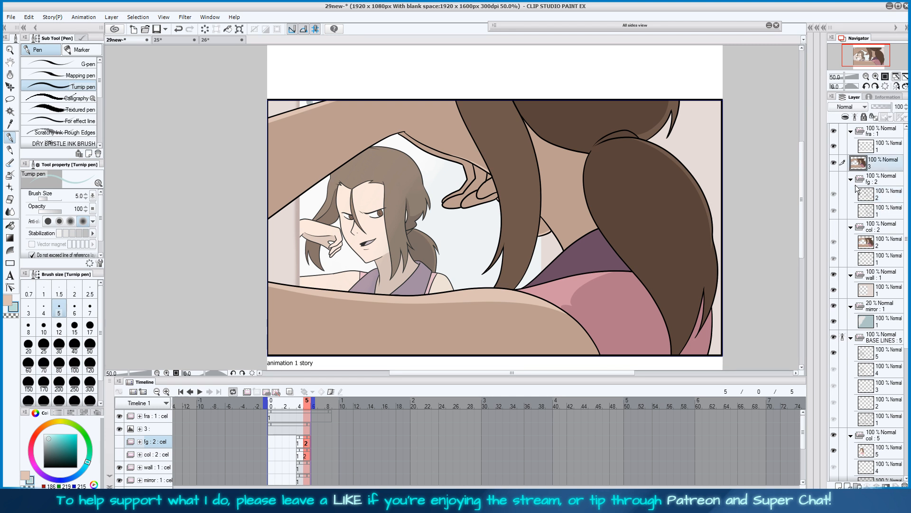
{"action": "key", "text": "ctrl+g"}
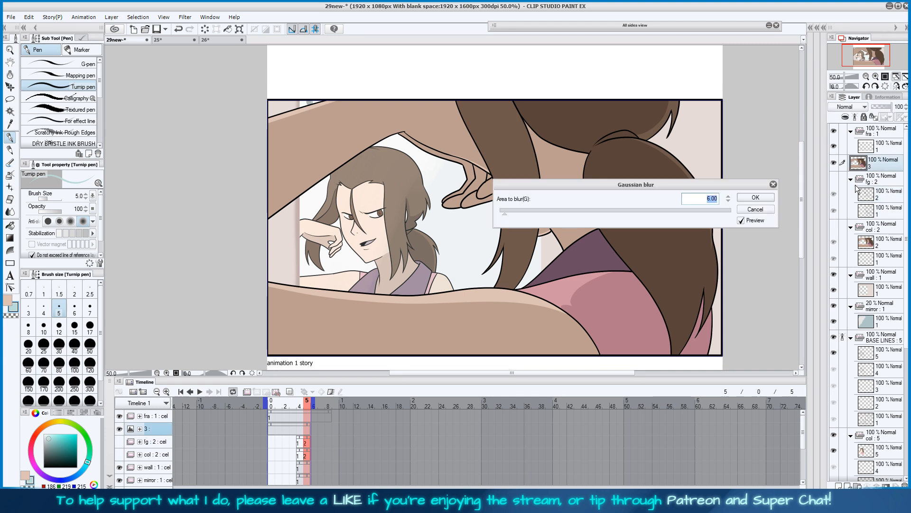
{"action": "left_click_drag", "start_coordinate": [514, 209], "coordinate": [528, 211]}
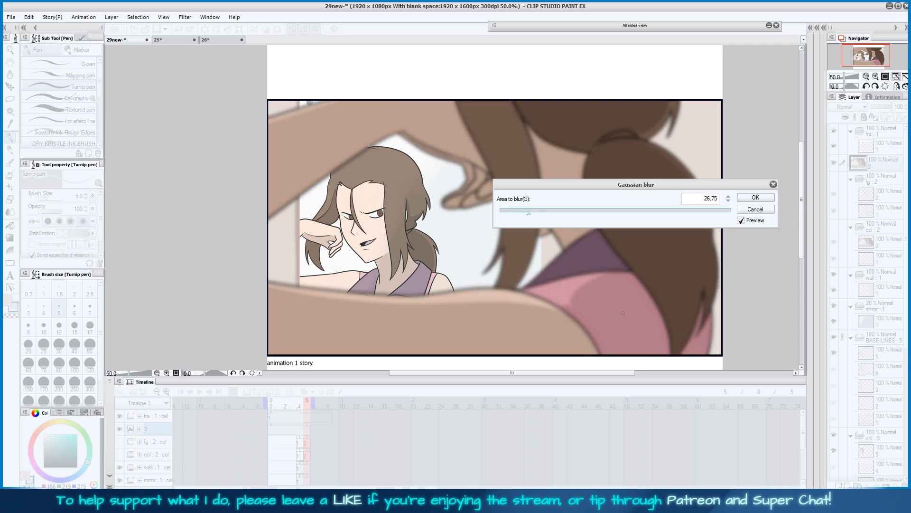
{"action": "left_click", "coordinate": [753, 198]}
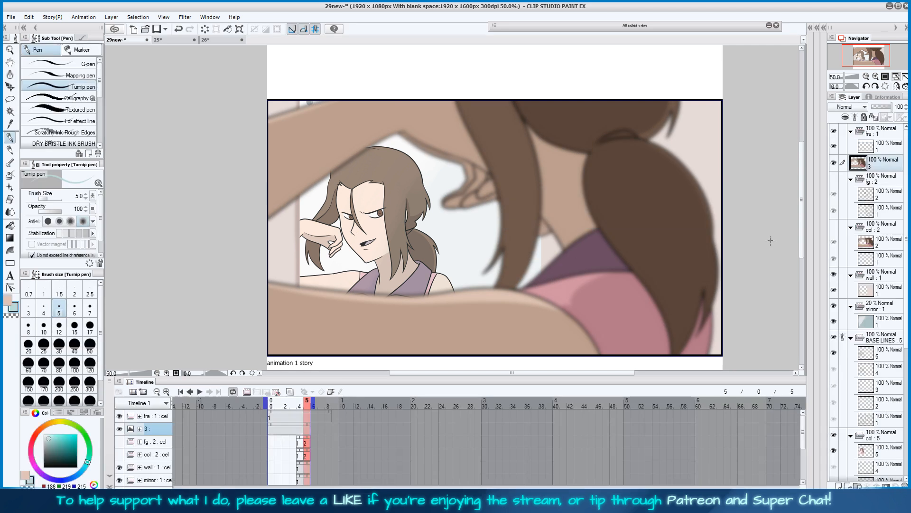
{"action": "left_click", "coordinate": [906, 77]}
{"action": "left_click", "coordinate": [897, 86]}
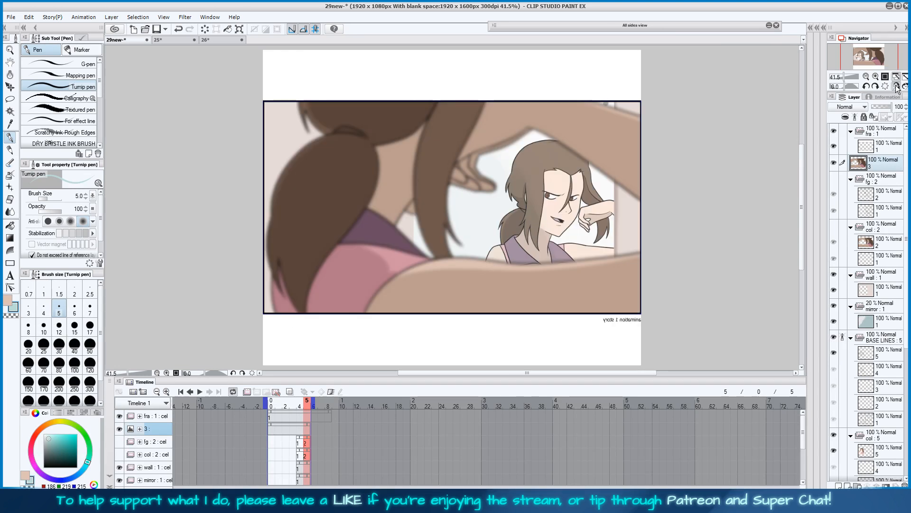
{"action": "left_click", "coordinate": [897, 86]}
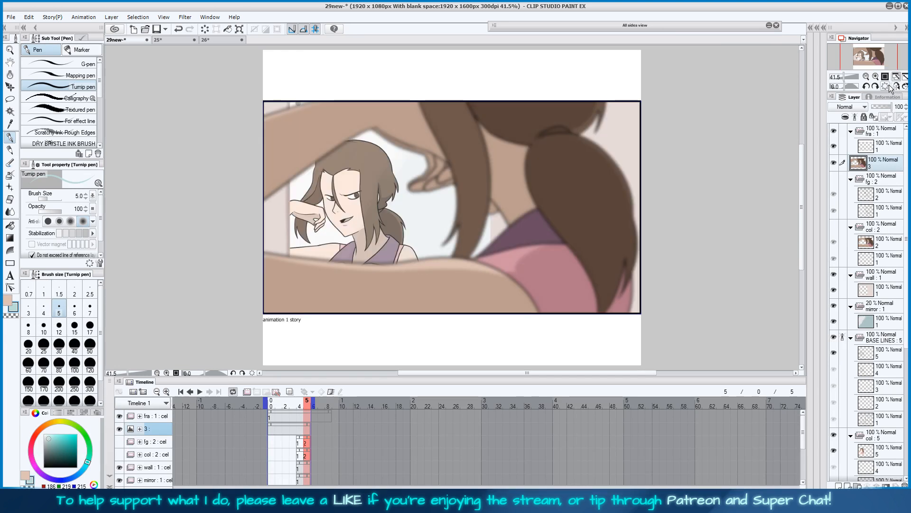
{"action": "left_click", "coordinate": [876, 77]}
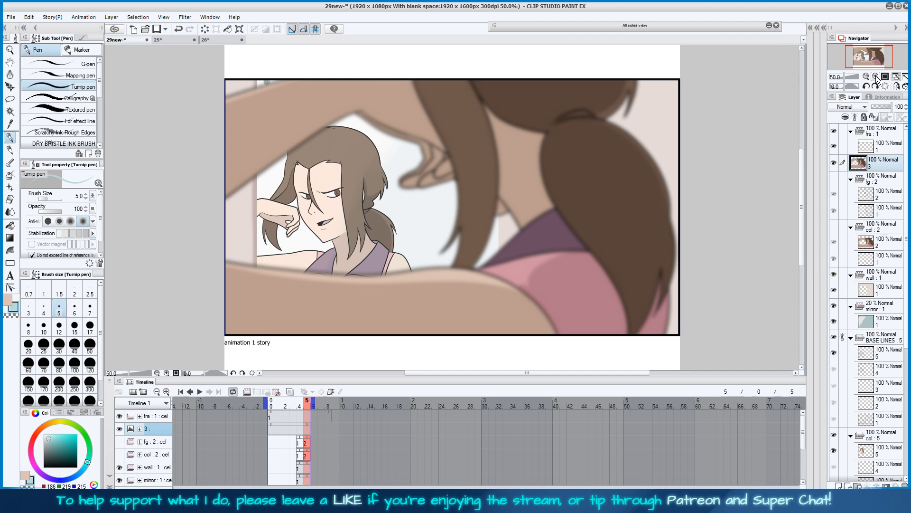
{"action": "left_click", "coordinate": [876, 78]}
{"action": "left_click", "coordinate": [866, 76]}
Trim layer 3's clip to start at frame 5, and check frames 4 and 5 with the fg and col folders visible
{"action": "left_click", "coordinate": [302, 444]}
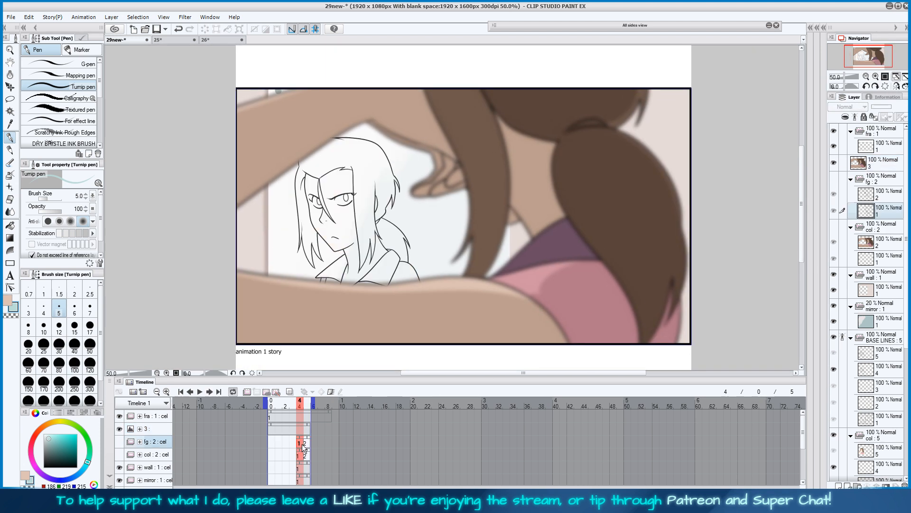
{"action": "left_click", "coordinate": [307, 443]}
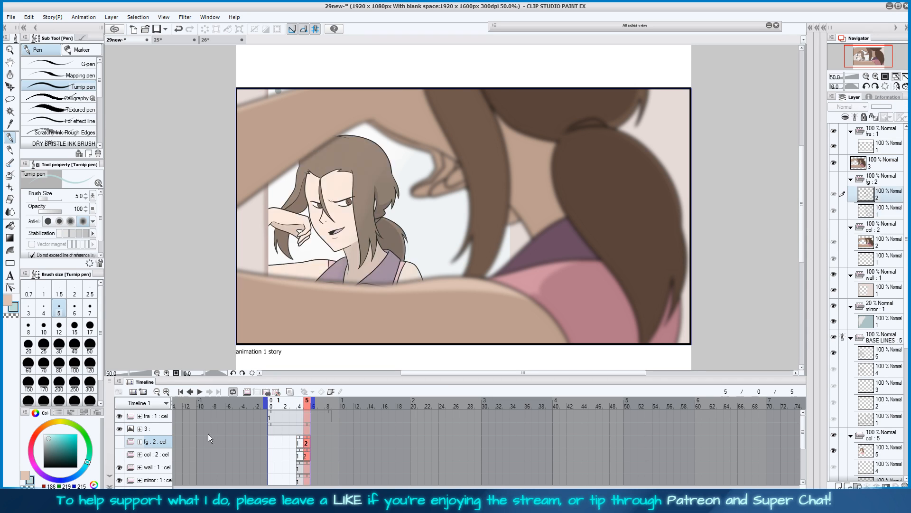
{"action": "left_click", "coordinate": [273, 424]}
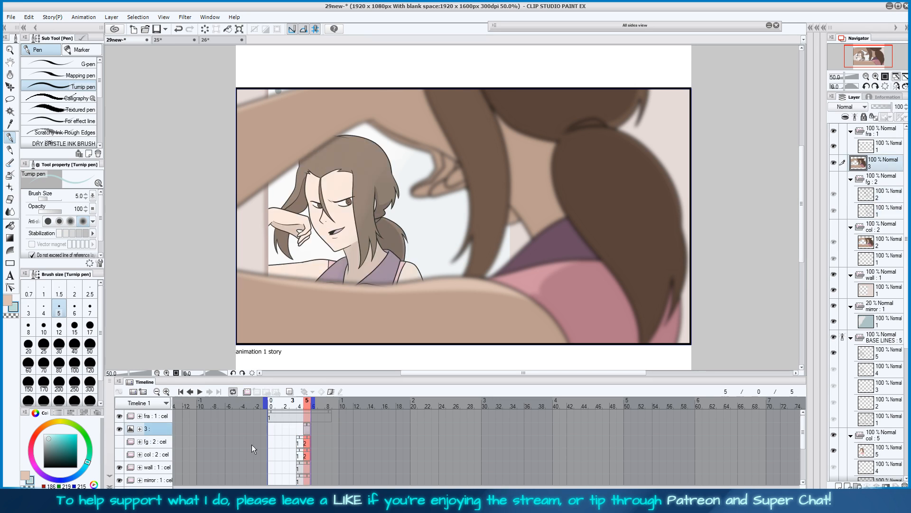
{"action": "left_click", "coordinate": [301, 444]}
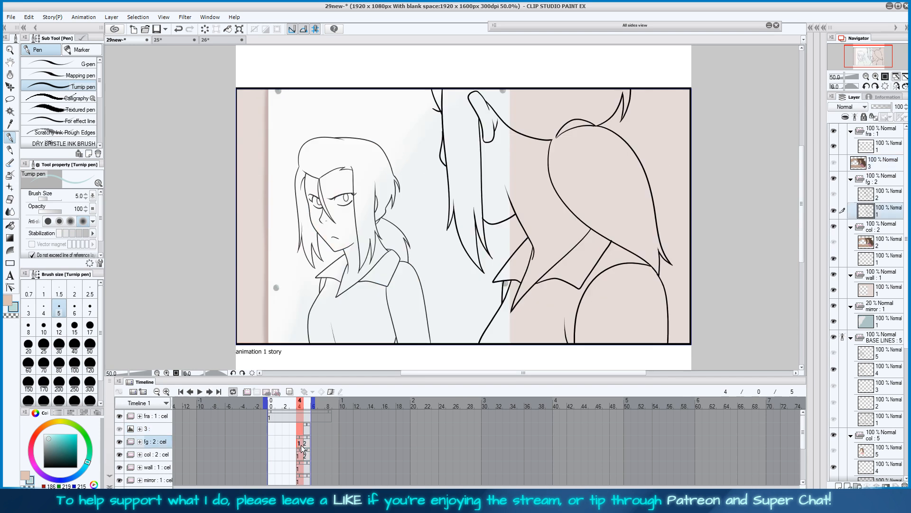
{"action": "left_click", "coordinate": [307, 443]}
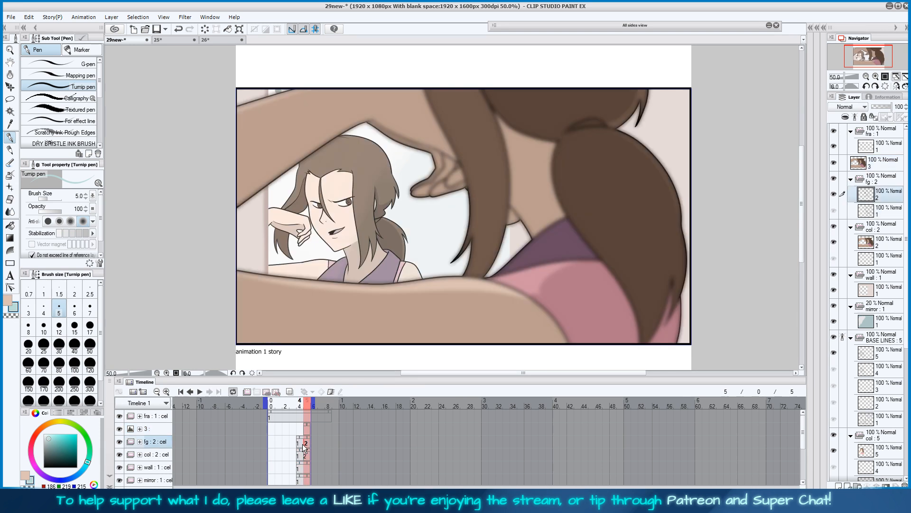
Toggle layer 3 to compare the blurred and sharp foreground, hide the fg and col folders, and save the file
{"action": "left_click", "coordinate": [119, 429]}
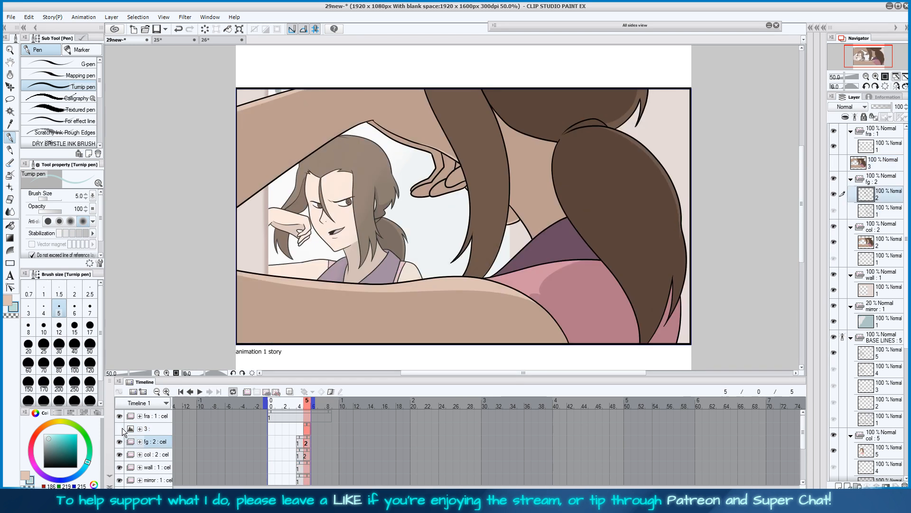
{"action": "left_click", "coordinate": [120, 429]}
{"action": "left_click", "coordinate": [119, 441]}
{"action": "left_click", "coordinate": [119, 454]}
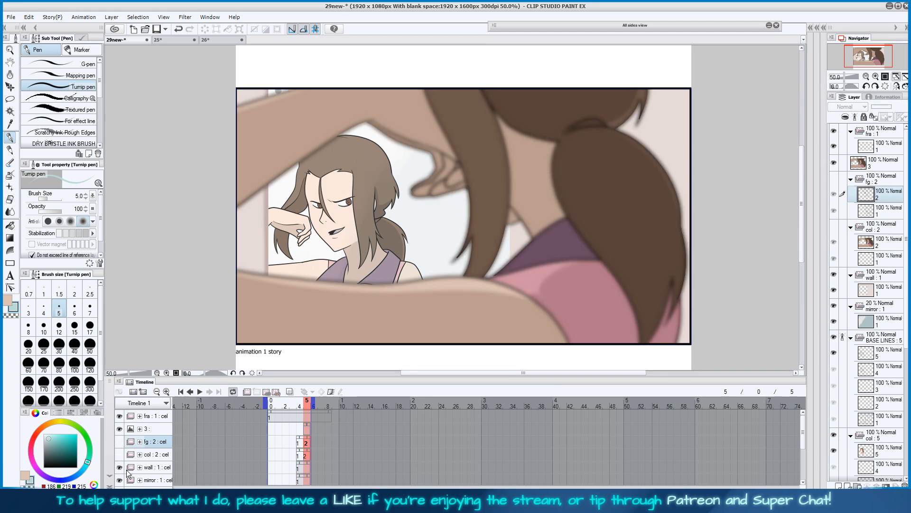
{"action": "left_click_drag", "start_coordinate": [551, 280], "coordinate": [541, 283]}
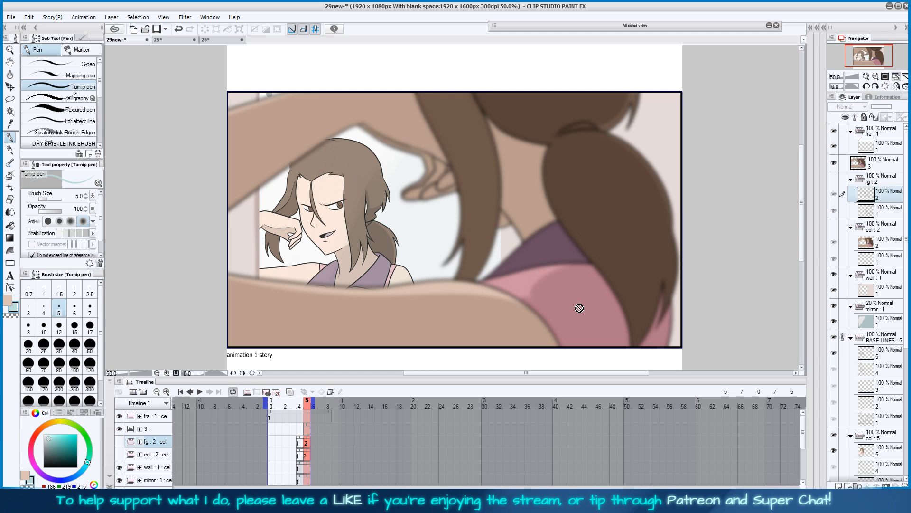
{"action": "key", "text": "ctrl+s"}
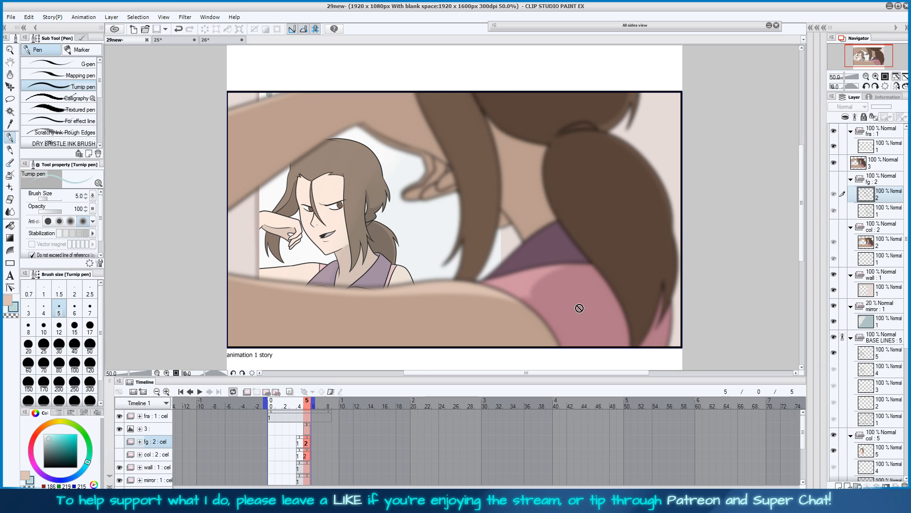